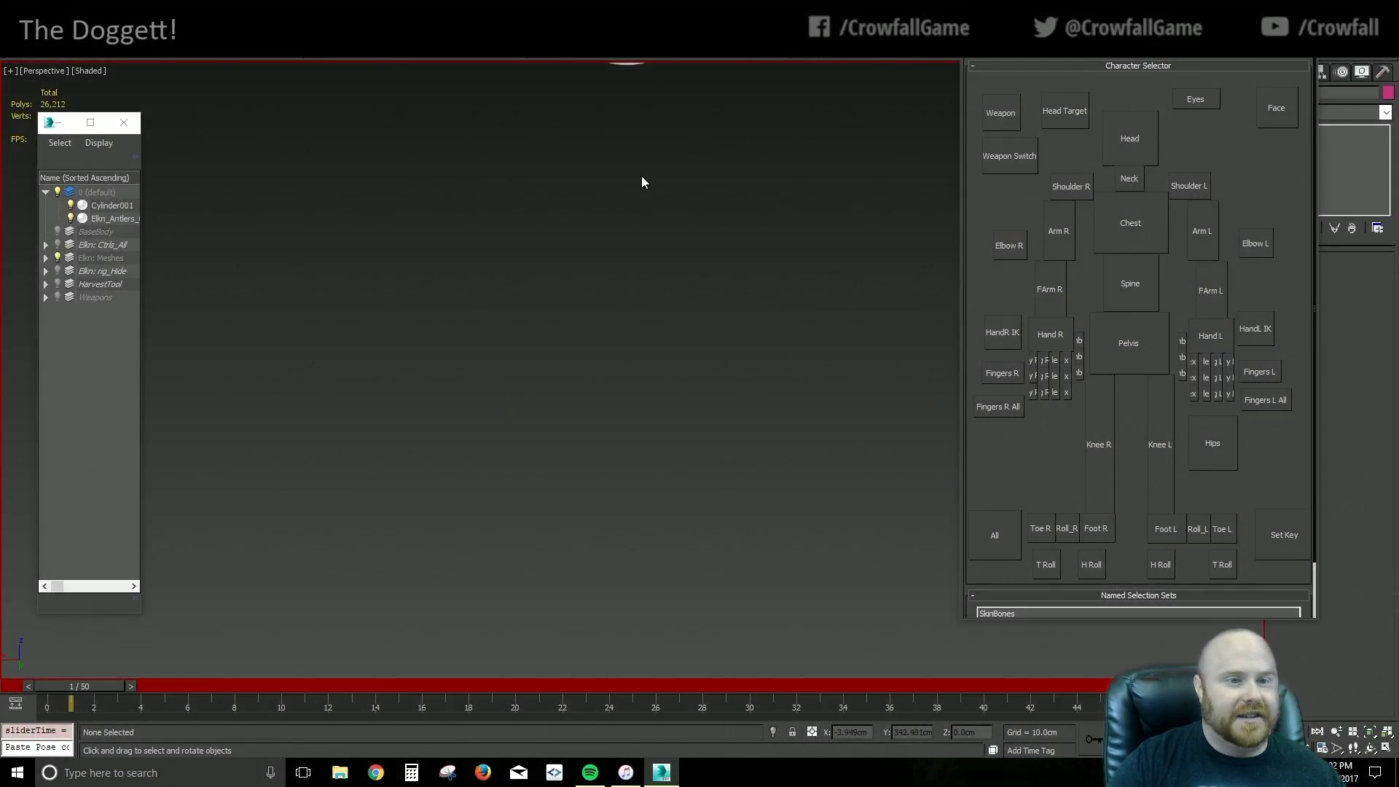
# Frame the antlered character in the perspective view and hide Cylinder001
pyautogui.moveTo(641, 182); pyautogui.dragTo(627, 503, button='middle')
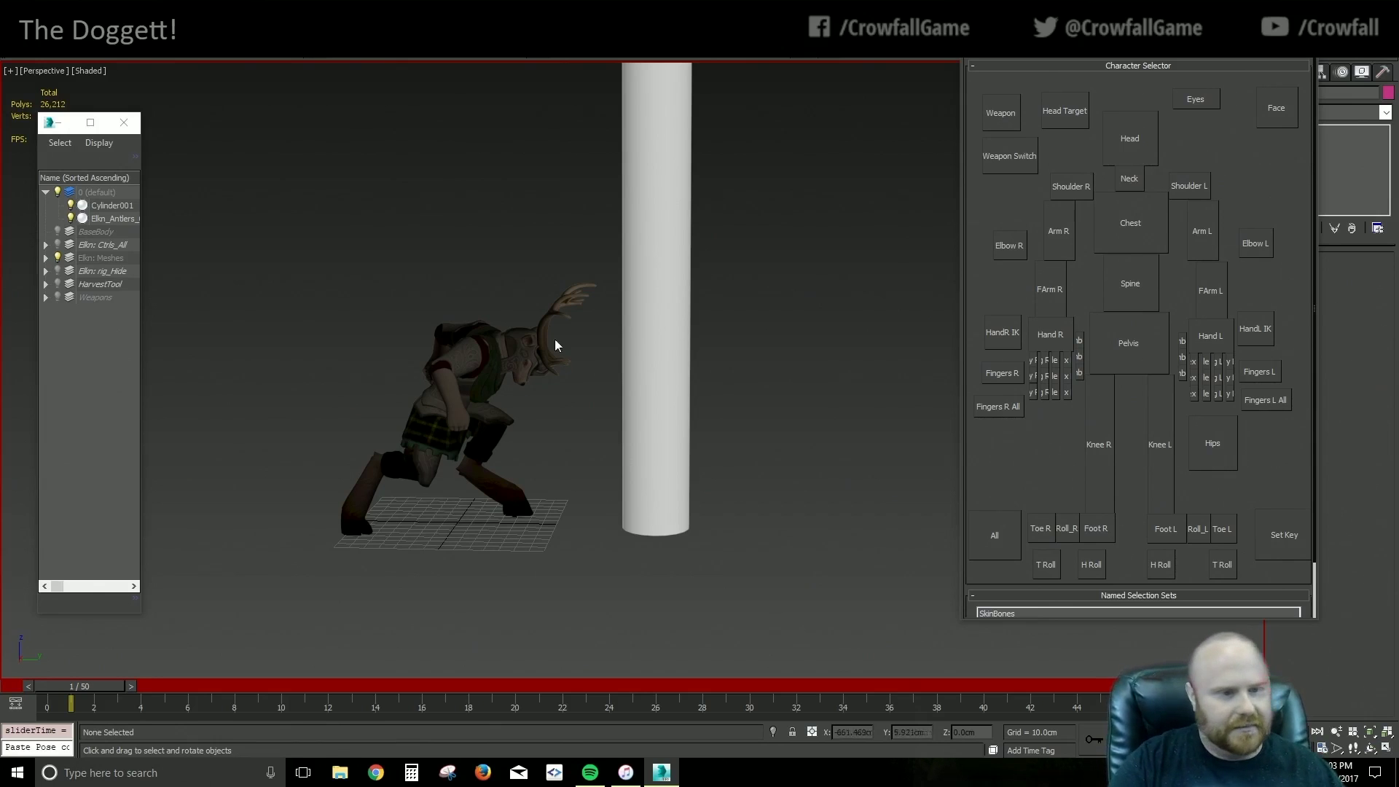
pyautogui.moveTo(615, 523)
pyautogui.keyDown('alt'); pyautogui.mouseDown(button='middle')
pyautogui.moveTo(555, 530)
pyautogui.moveTo(622, 507)
pyautogui.mouseUp(button='middle'); pyautogui.keyUp('alt')
pyautogui.scroll(3, 555, 530)
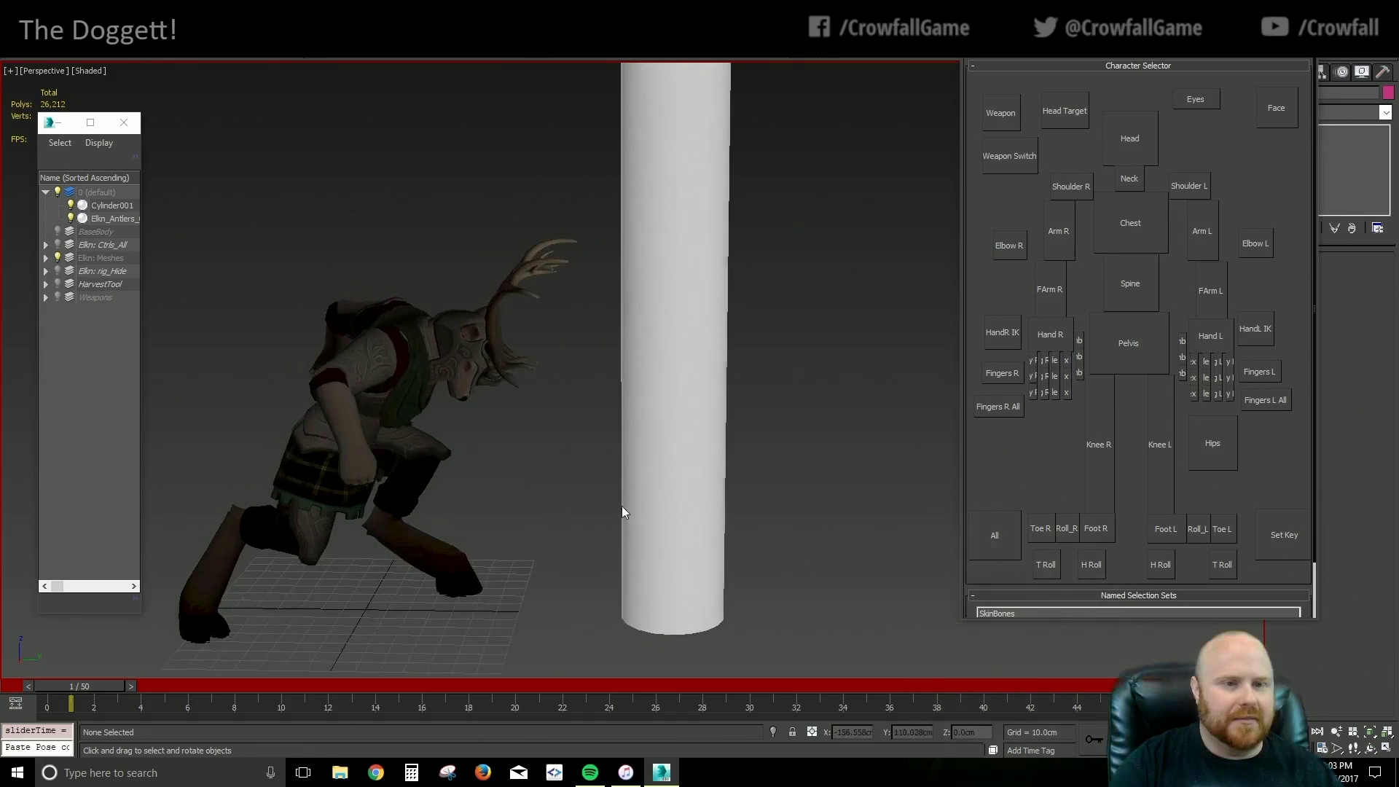
pyautogui.scroll(-3, 622, 506)
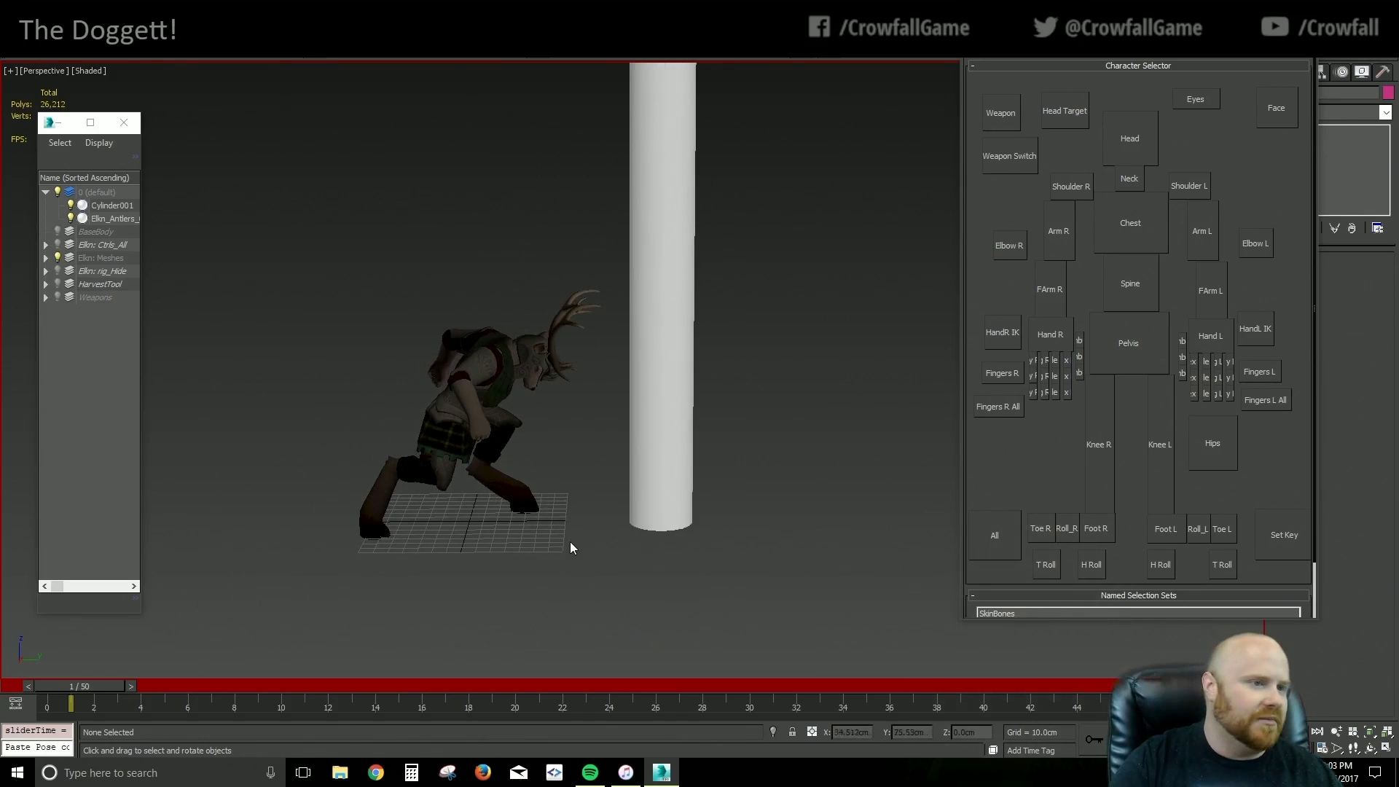
pyautogui.click(71, 205)
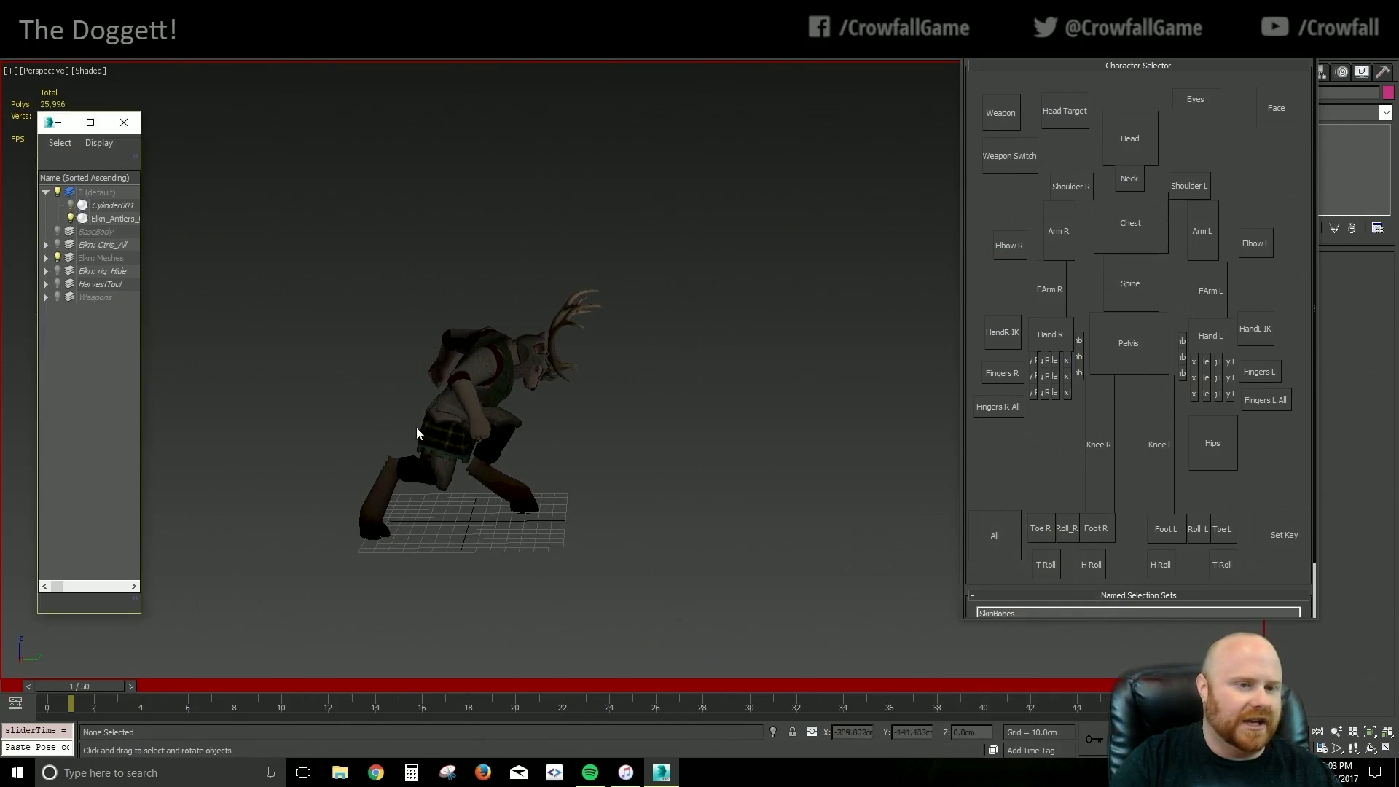
pyautogui.keyDown('alt'); pyautogui.moveTo(417, 427); pyautogui.dragTo(350, 473, button='middle'); pyautogui.keyUp('alt')
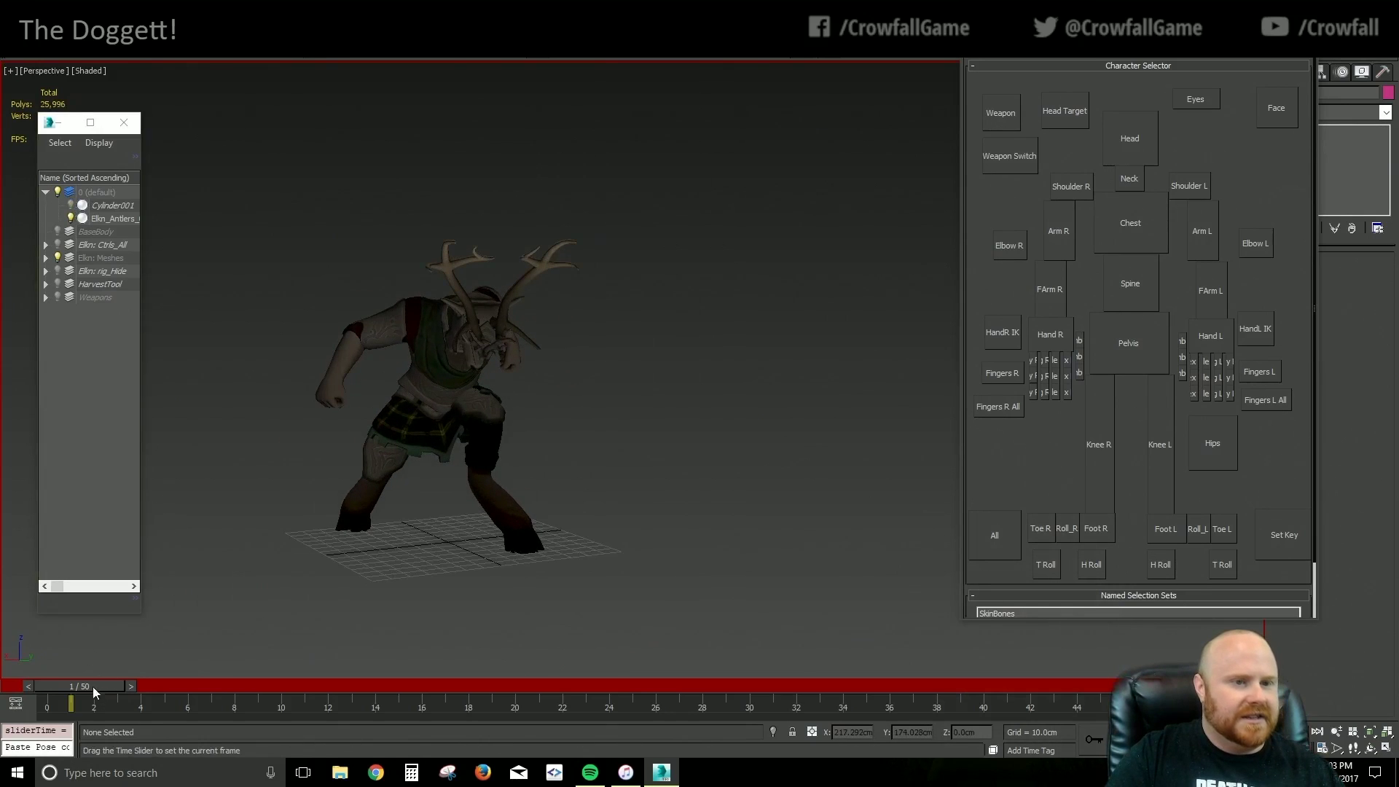
# Try lifting the left foot control to about Z 50.5 cm and moving it forward to about Y 41.7 cm at frame 0
pyautogui.moveTo(93, 686); pyautogui.dragTo(64, 679)
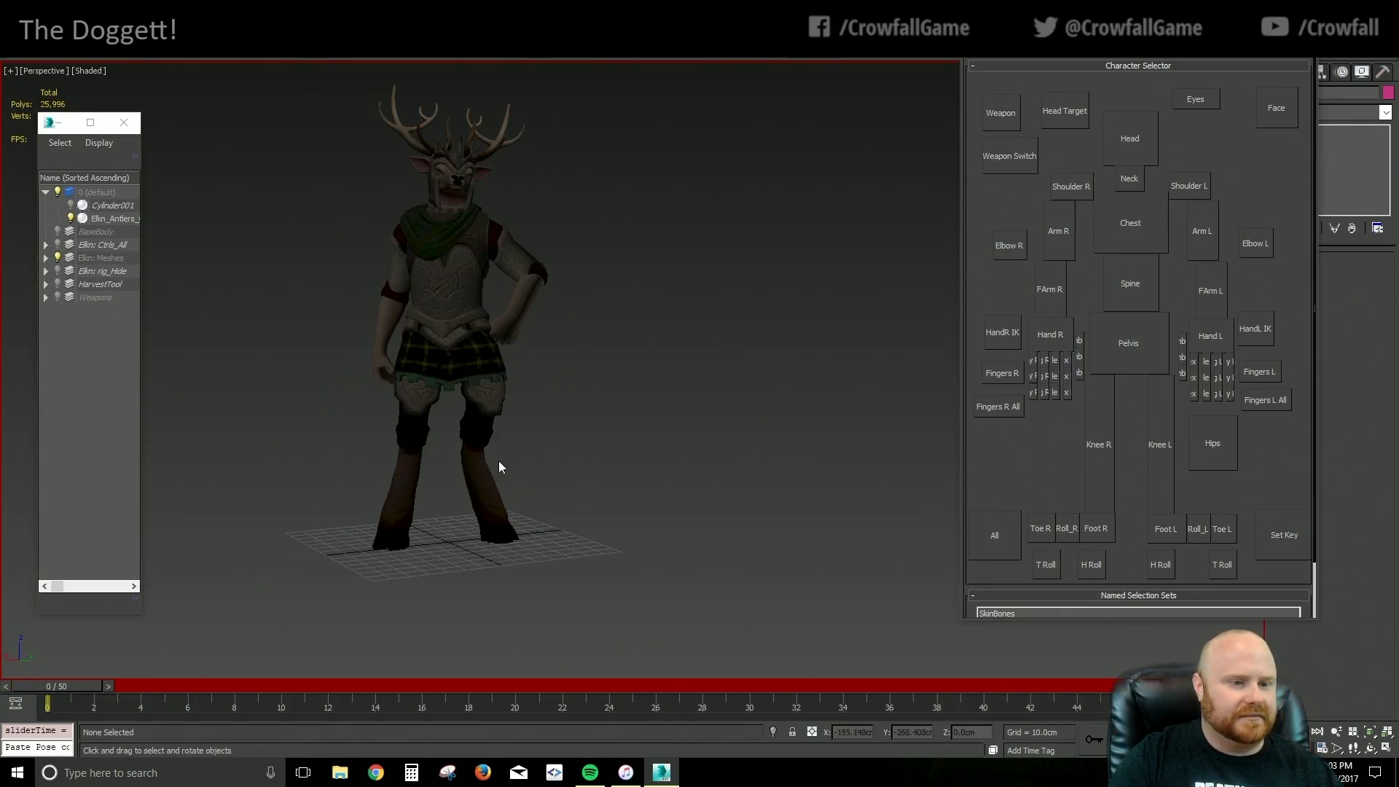
pyautogui.keyDown('alt'); pyautogui.moveTo(498, 460); pyautogui.dragTo(446, 542, button='middle'); pyautogui.keyUp('alt')
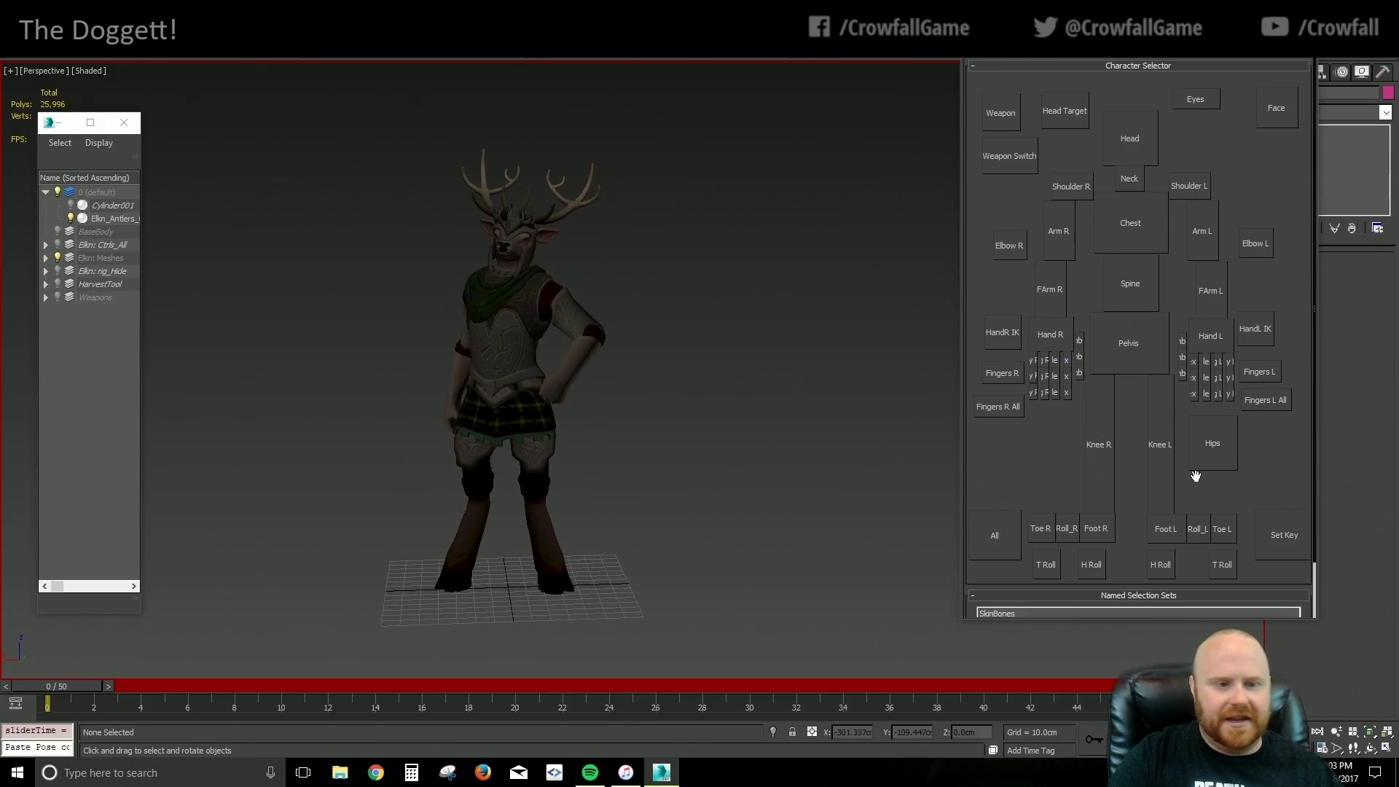
pyautogui.click(1165, 529)
pyautogui.keyDown('alt'); pyautogui.moveTo(672, 540); pyautogui.dragTo(587, 557, button='middle'); pyautogui.keyUp('alt')
pyautogui.press('q')
pyautogui.press('w')
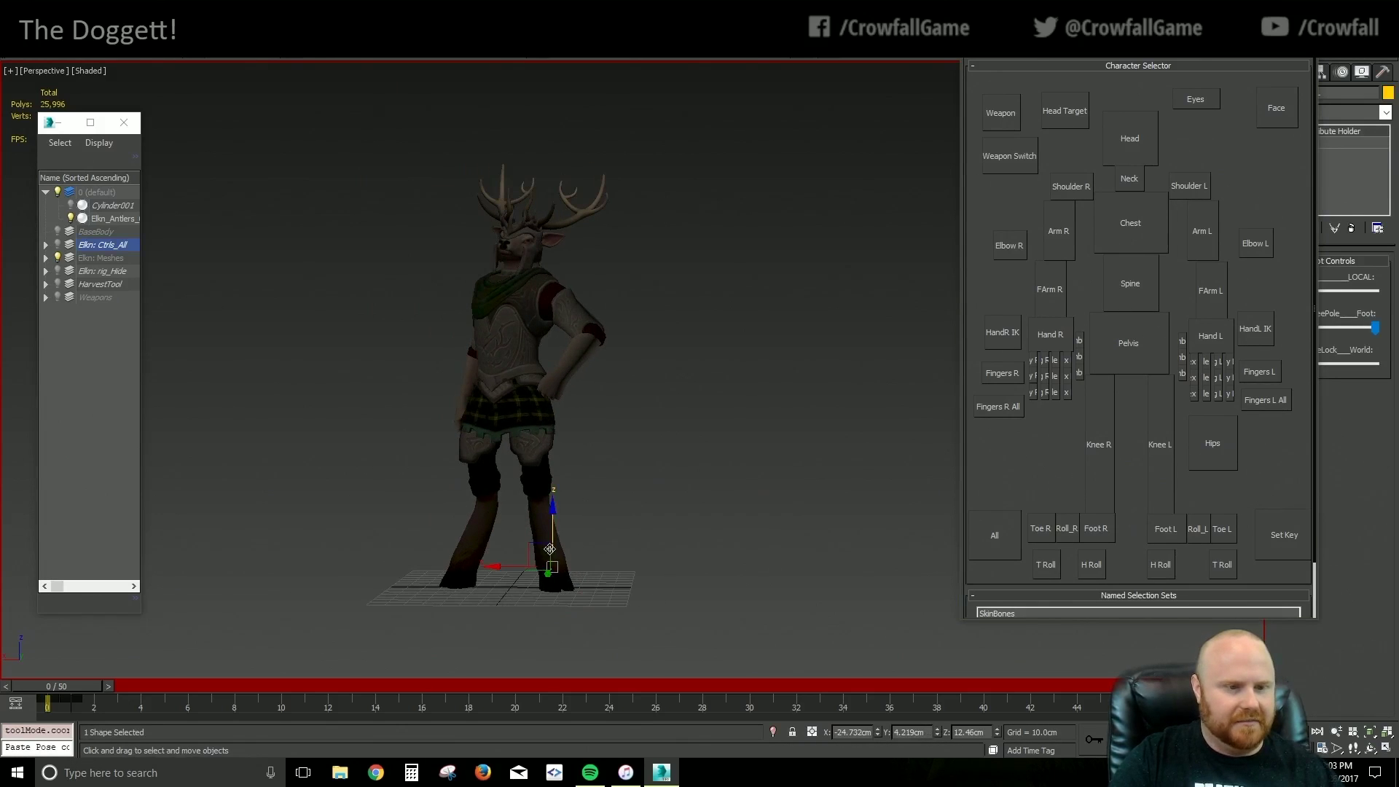
pyautogui.moveTo(552, 542); pyautogui.dragTo(553, 478)
pyautogui.keyDown('alt'); pyautogui.moveTo(559, 481); pyautogui.dragTo(641, 490, button='middle'); pyautogui.keyUp('alt')
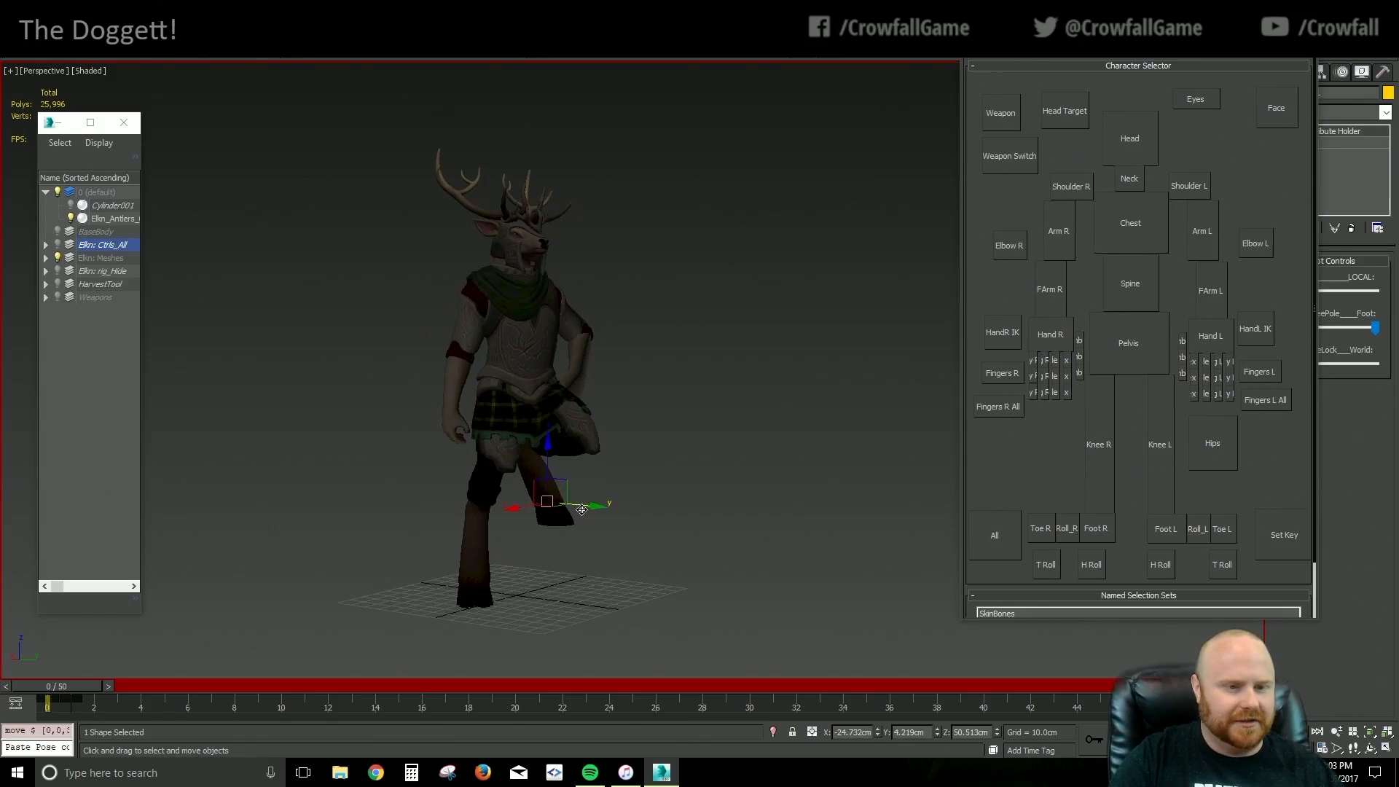
pyautogui.moveTo(579, 506); pyautogui.dragTo(632, 530)
pyautogui.keyDown('alt'); pyautogui.moveTo(633, 531); pyautogui.dragTo(666, 549, button='middle'); pyautogui.keyUp('alt')
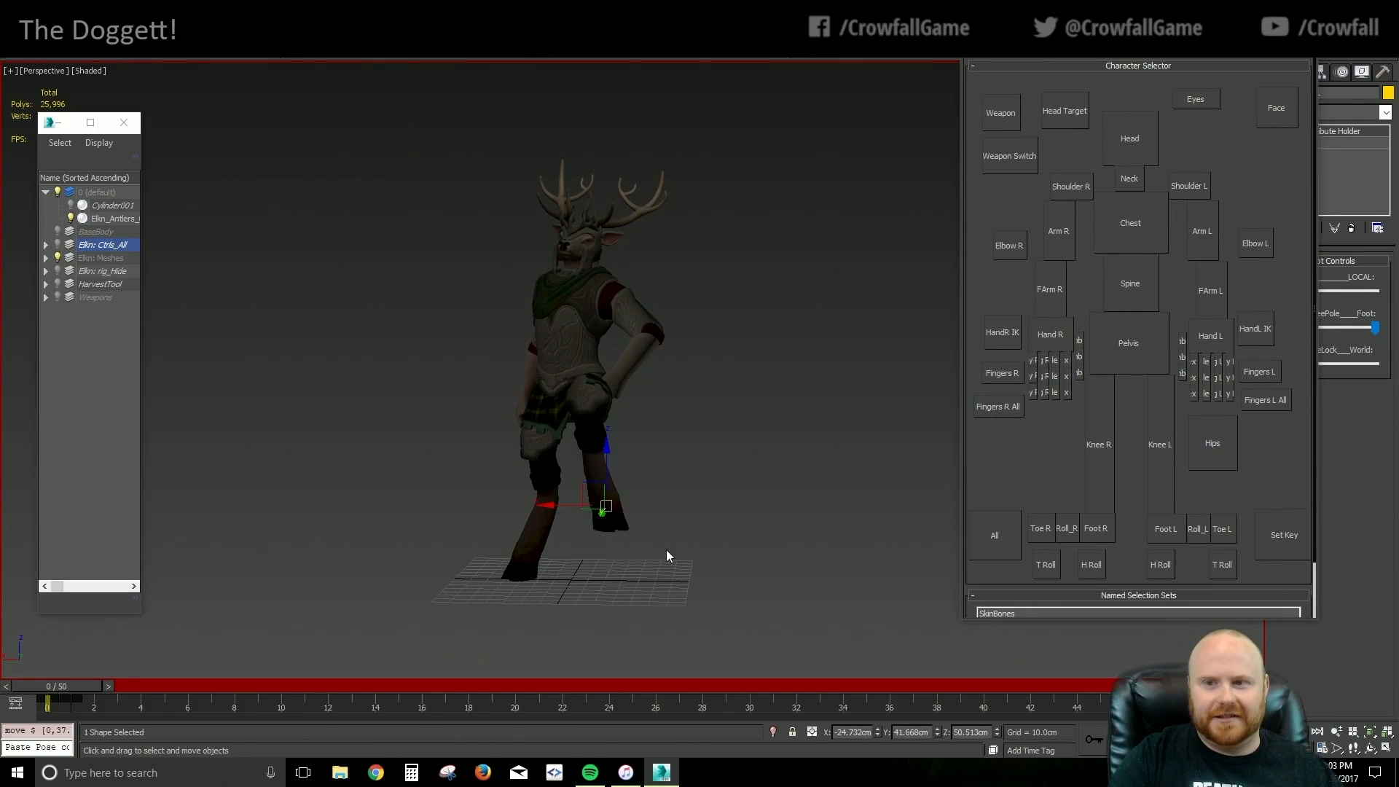
pyautogui.keyDown('alt'); pyautogui.moveTo(662, 558); pyautogui.dragTo(630, 561, button='middle'); pyautogui.keyUp('alt')
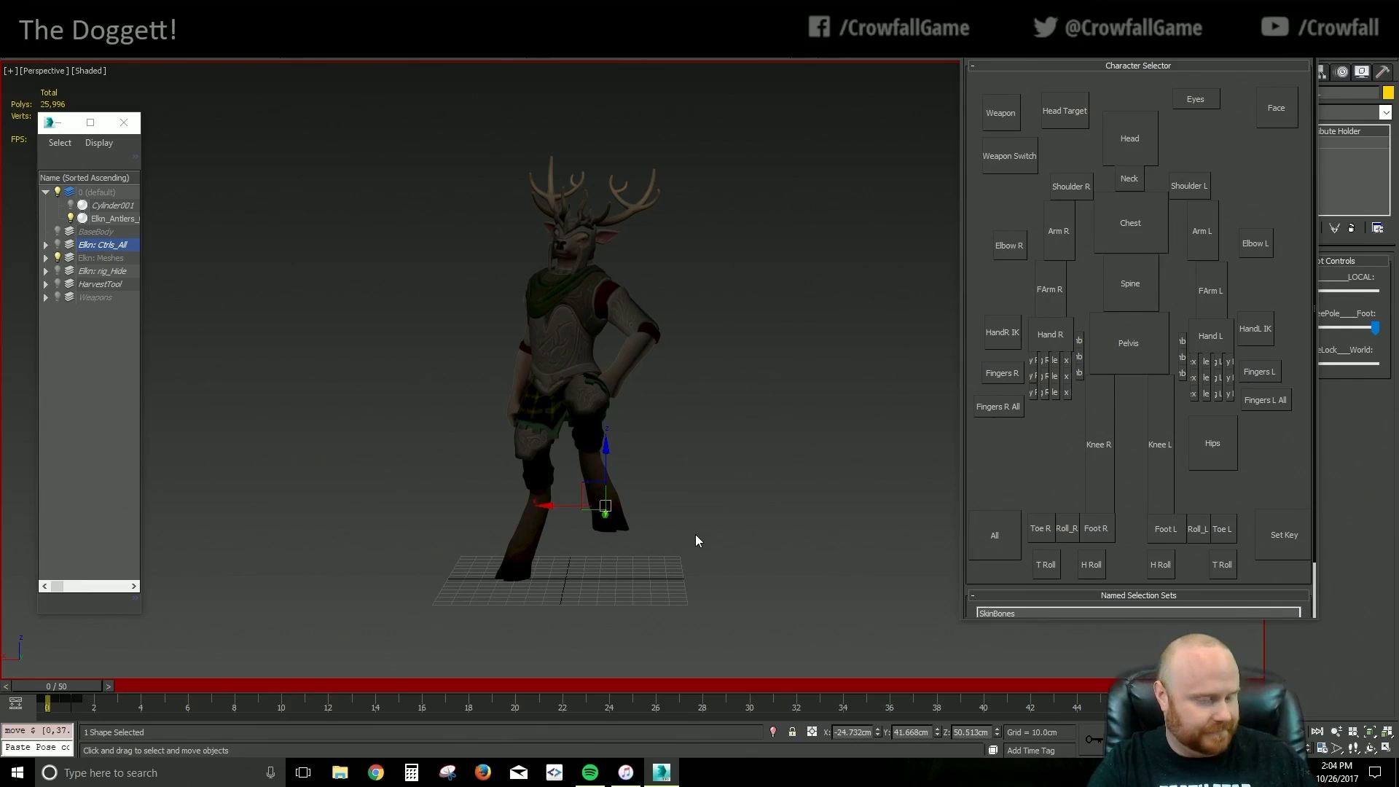
pyautogui.hotkey('ctrl', 'z')
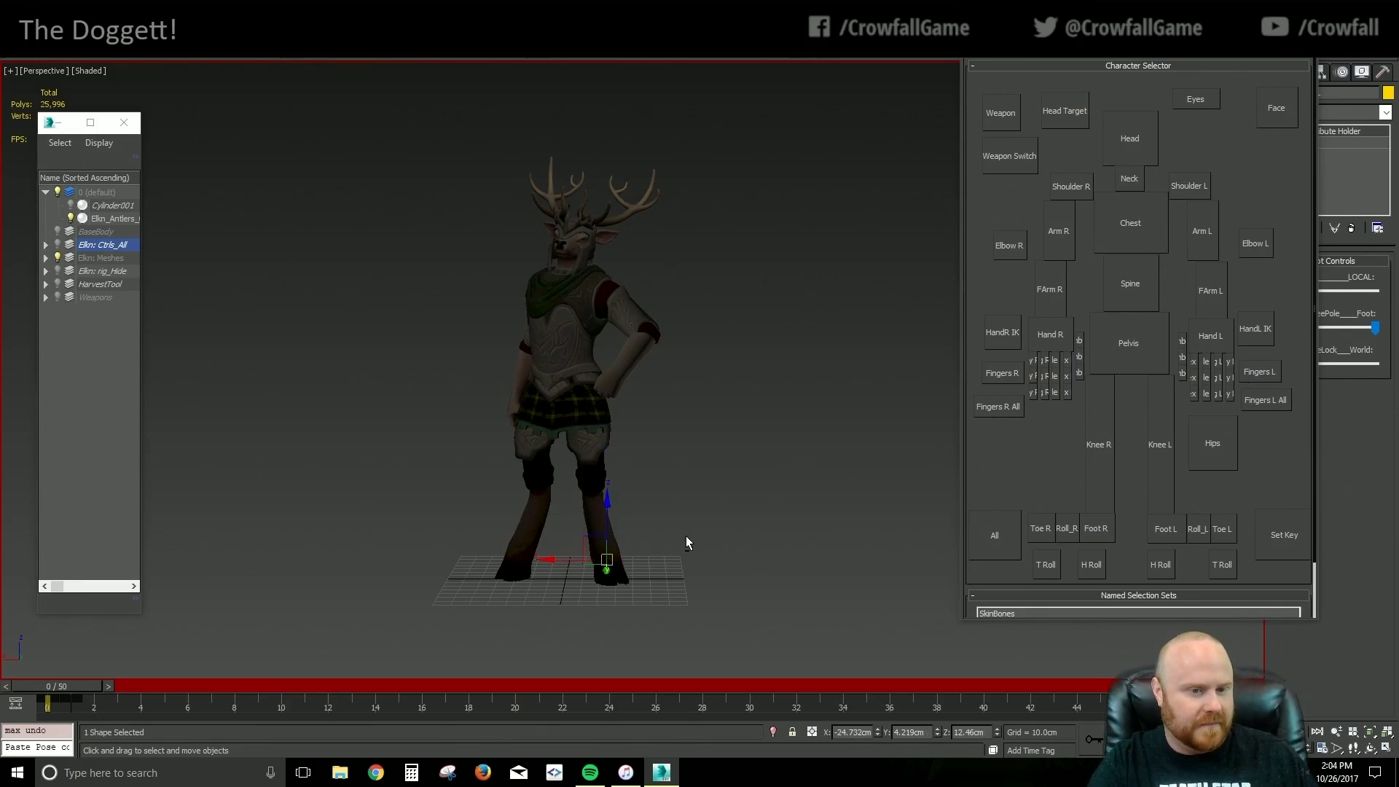
pyautogui.keyDown('alt'); pyautogui.moveTo(689, 537); pyautogui.dragTo(732, 531, button='middle'); pyautogui.keyUp('alt')
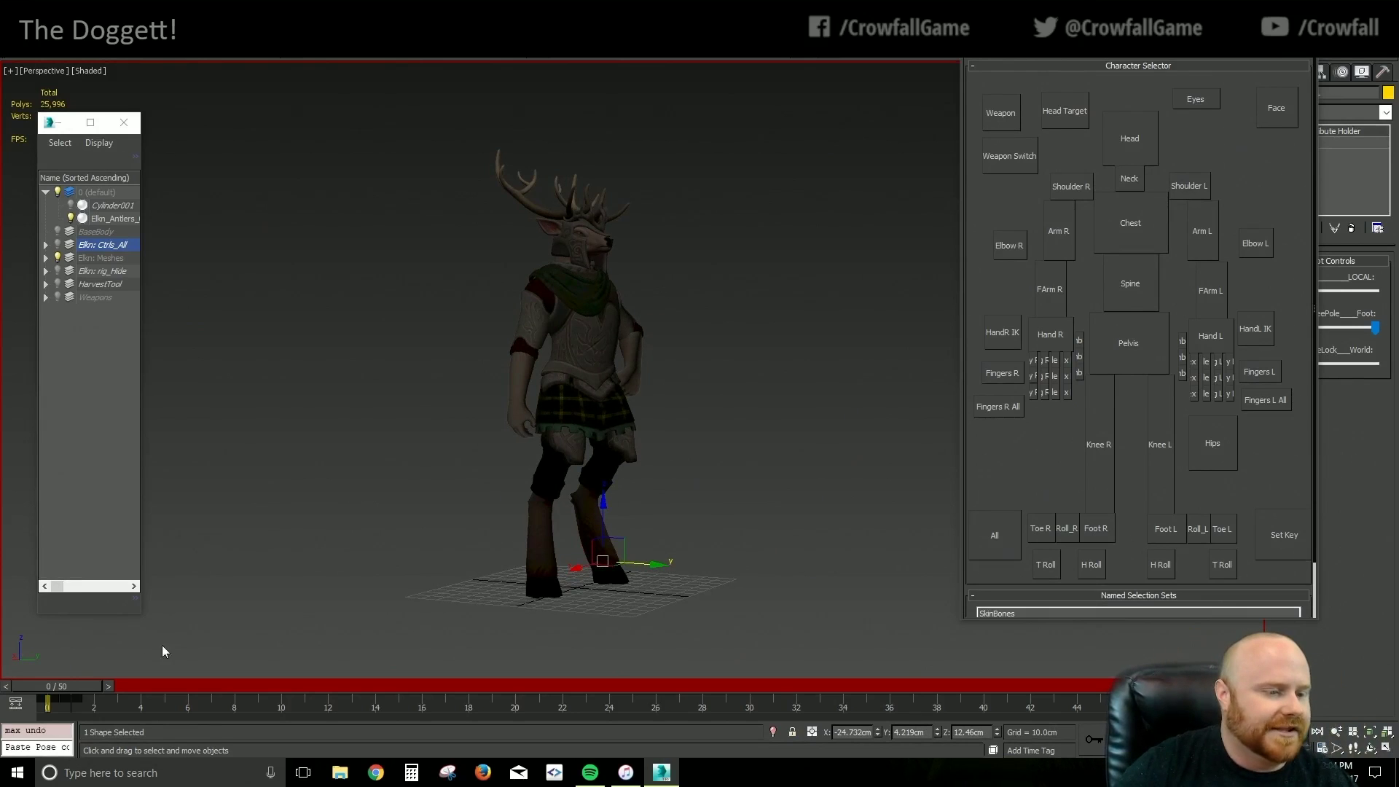
# Examine the crouched charge pose at frame 1 from several angles, focusing on the right shoulder and left arm controls
pyautogui.click(108, 686)
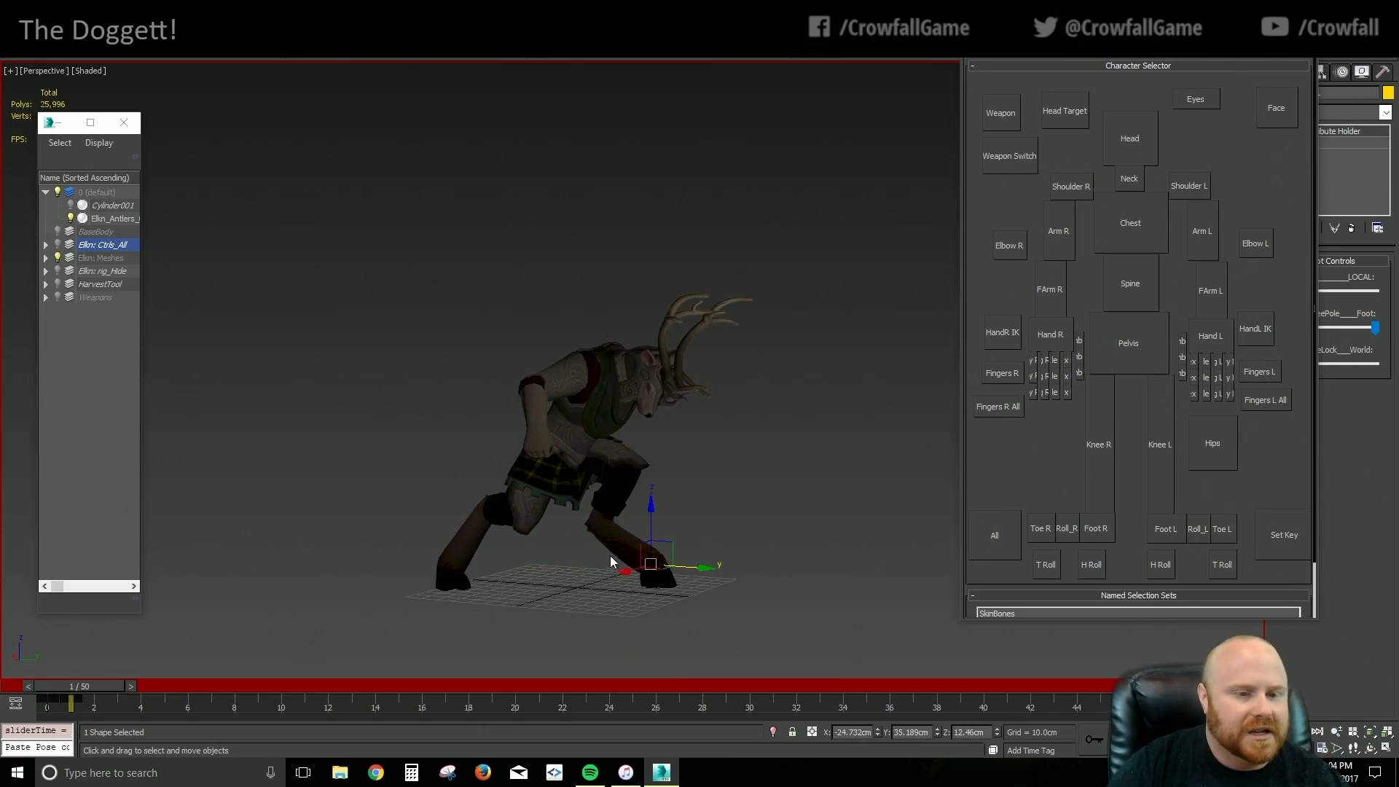
pyautogui.keyDown('alt'); pyautogui.moveTo(652, 486); pyautogui.dragTo(671, 510, button='middle'); pyautogui.keyUp('alt')
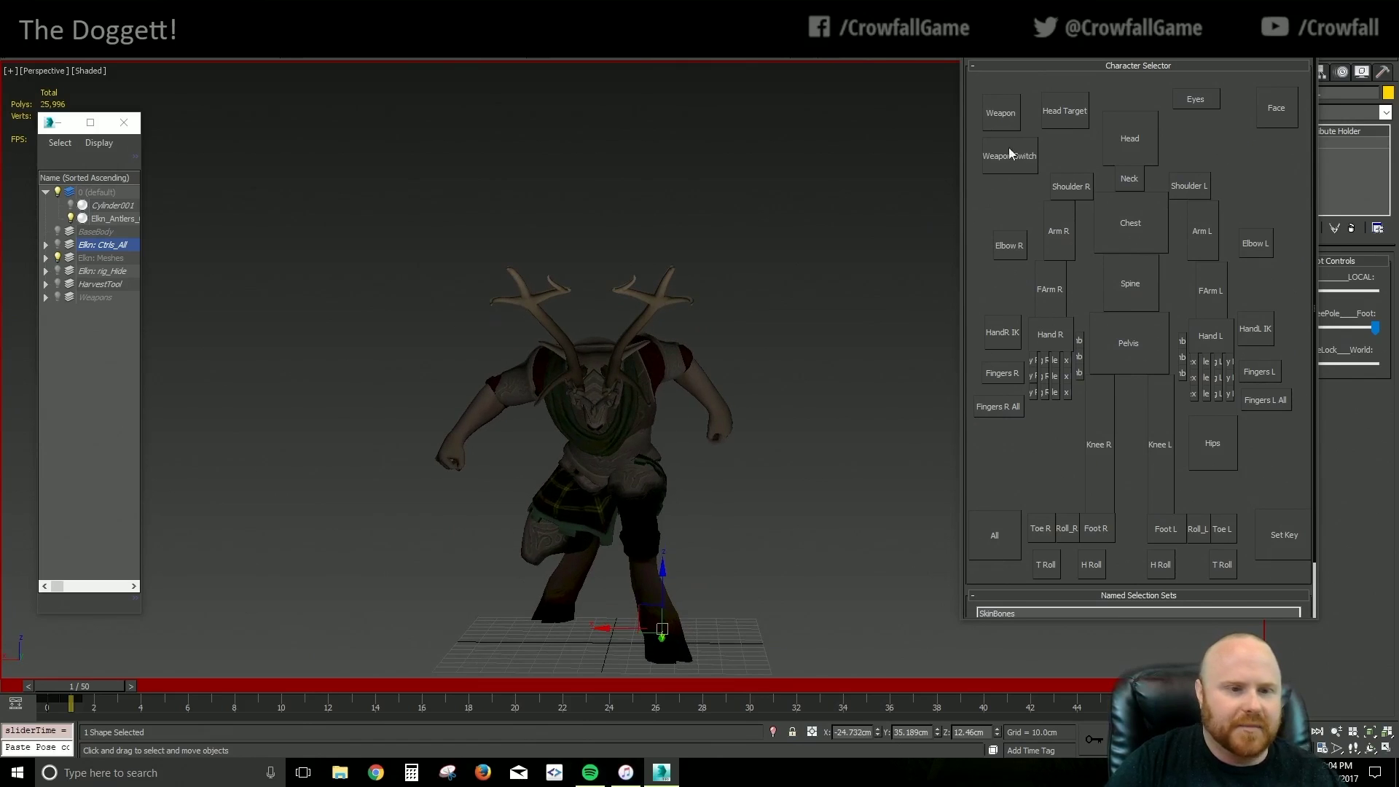
pyautogui.click(1068, 190)
pyautogui.keyDown('alt'); pyautogui.moveTo(579, 526); pyautogui.dragTo(627, 522, button='middle'); pyautogui.keyUp('alt')
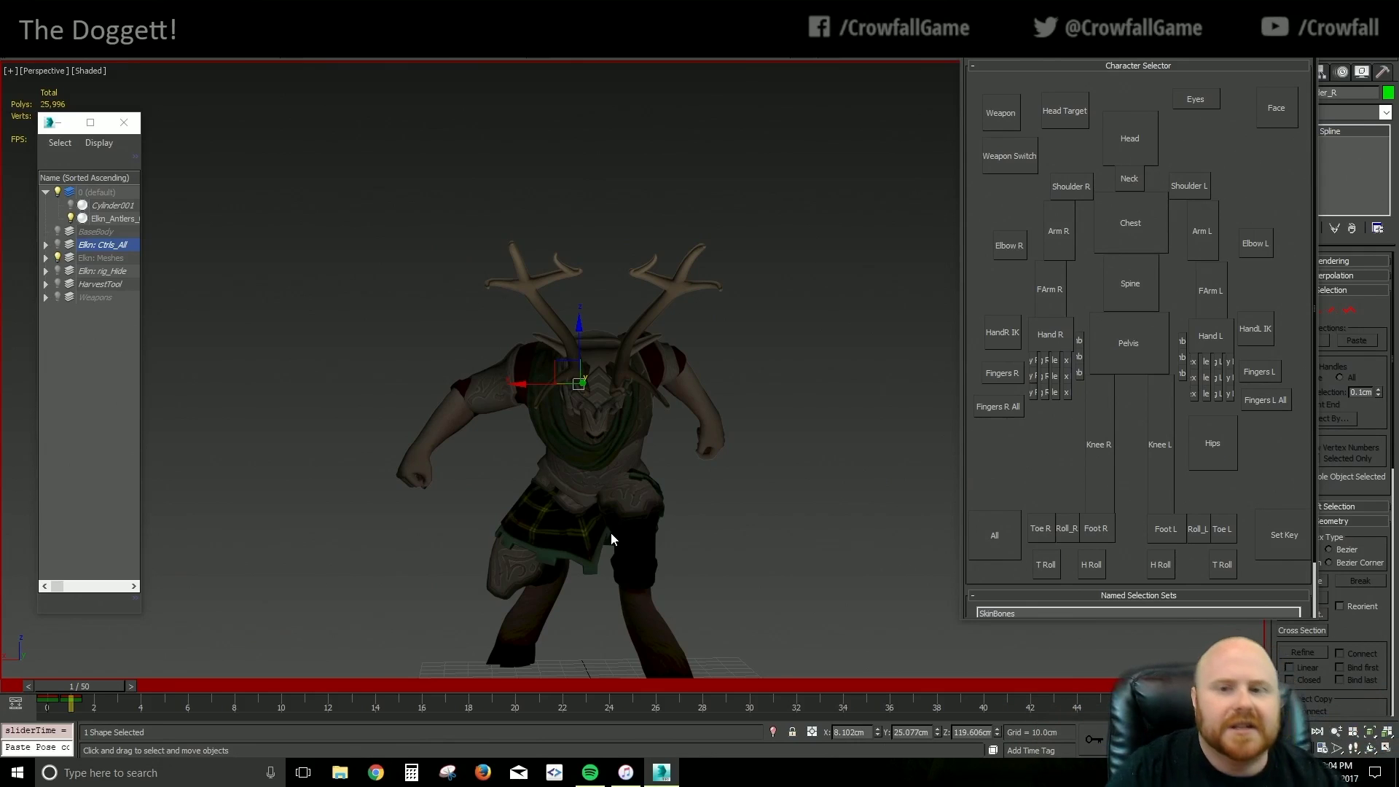
pyautogui.click(1208, 241)
pyautogui.keyDown('alt'); pyautogui.moveTo(621, 387); pyautogui.dragTo(571, 392, button='middle'); pyautogui.keyUp('alt')
pyautogui.press('e')
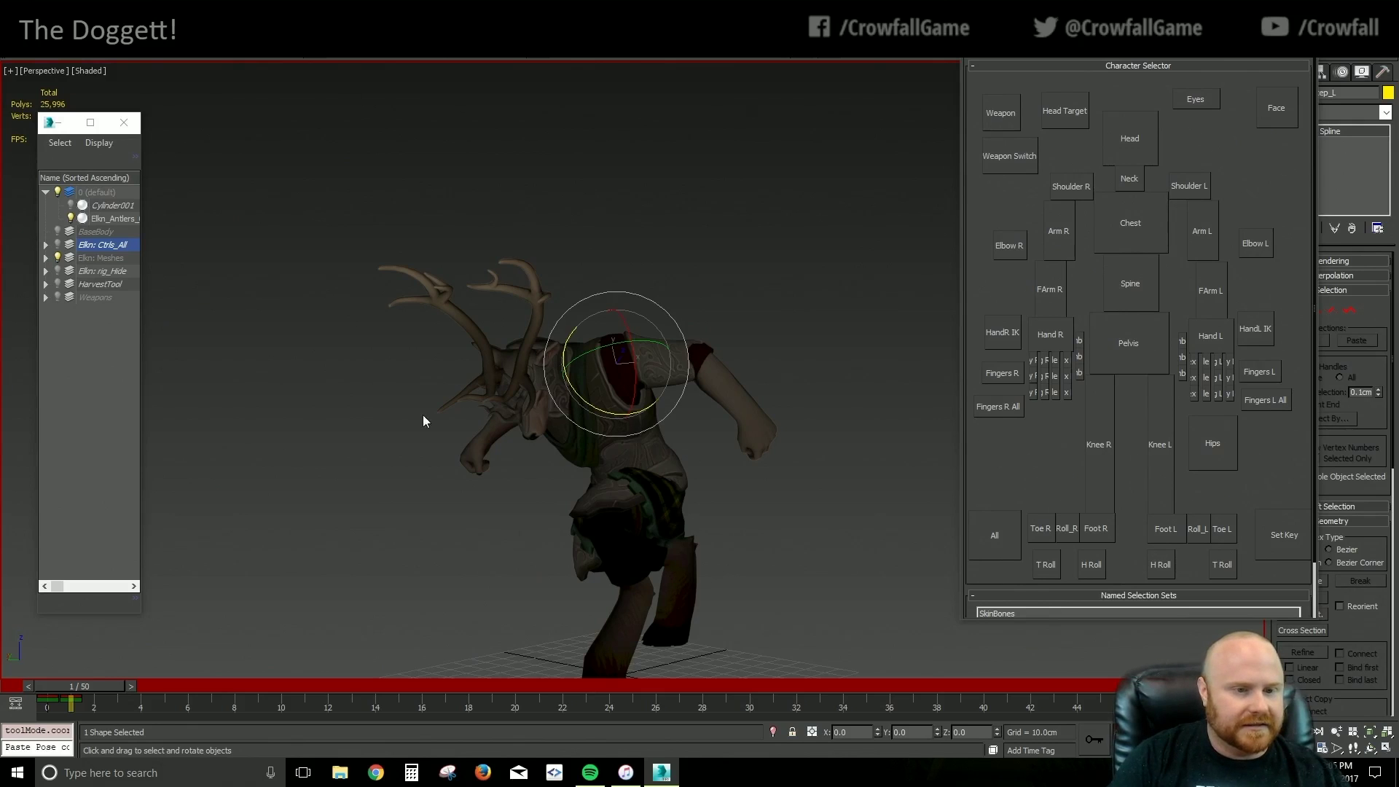
pyautogui.keyDown('alt'); pyautogui.moveTo(424, 415); pyautogui.dragTo(599, 401, button='middle'); pyautogui.keyUp('alt')
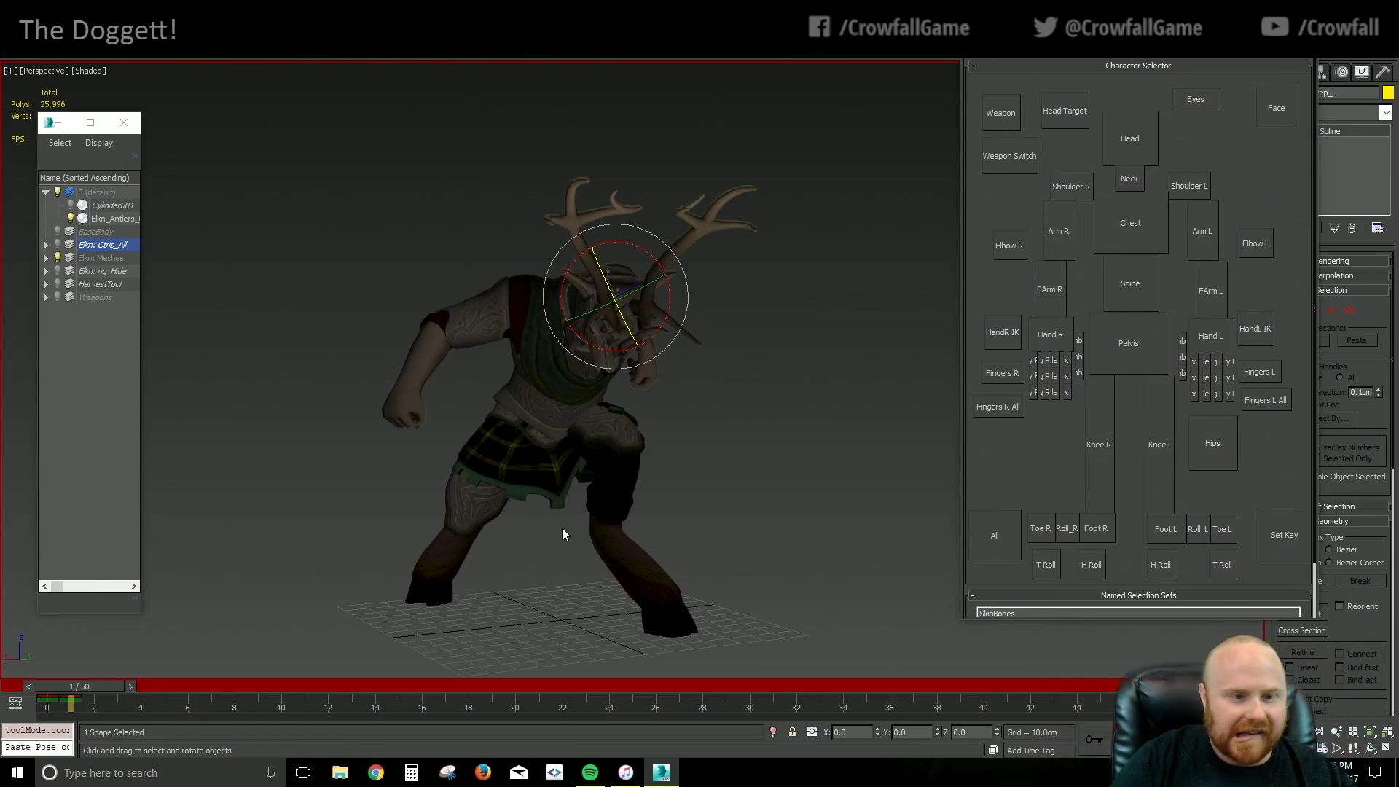
pyautogui.keyDown('alt'); pyautogui.moveTo(554, 543); pyautogui.dragTo(629, 549, button='middle'); pyautogui.keyUp('alt')
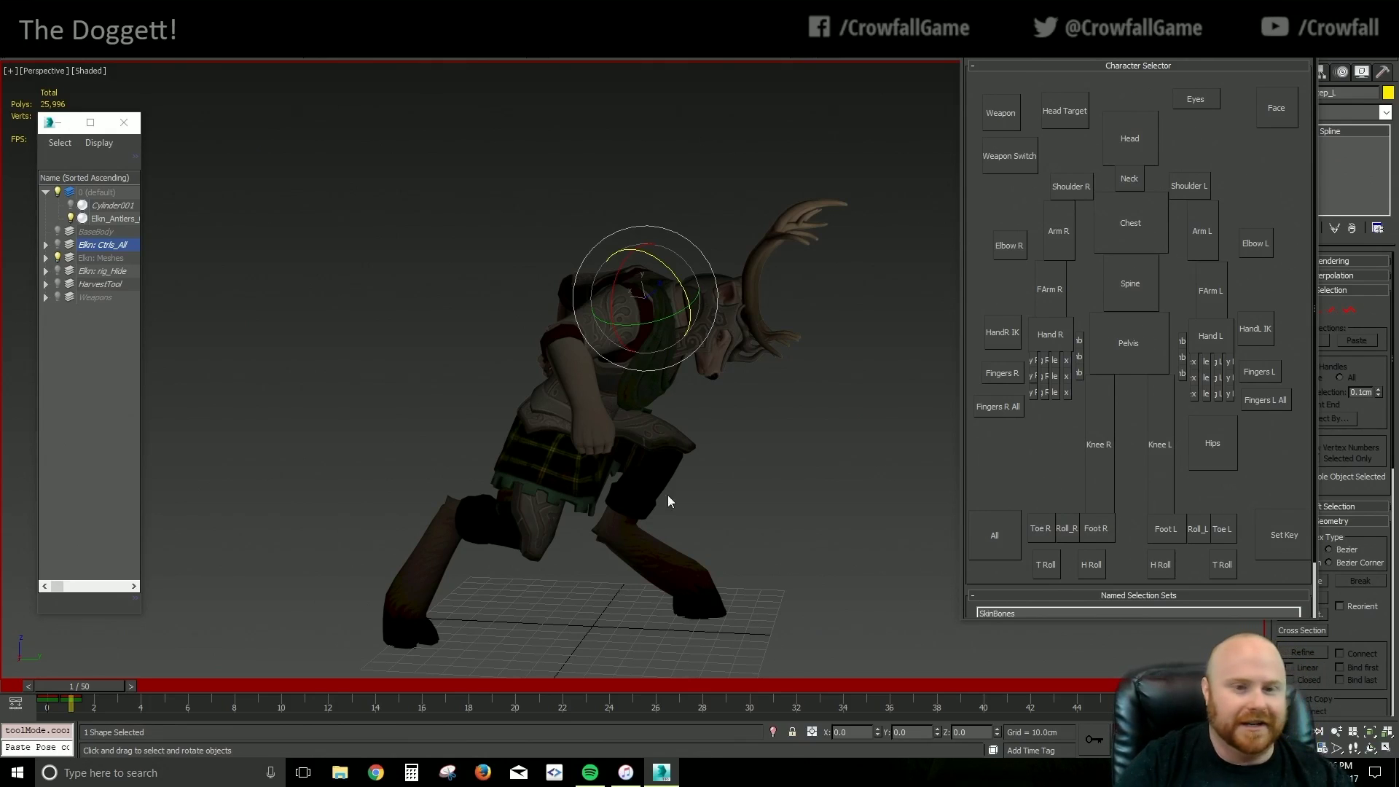
pyautogui.keyDown('alt'); pyautogui.moveTo(668, 495); pyautogui.dragTo(676, 531, button='middle'); pyautogui.keyUp('alt')
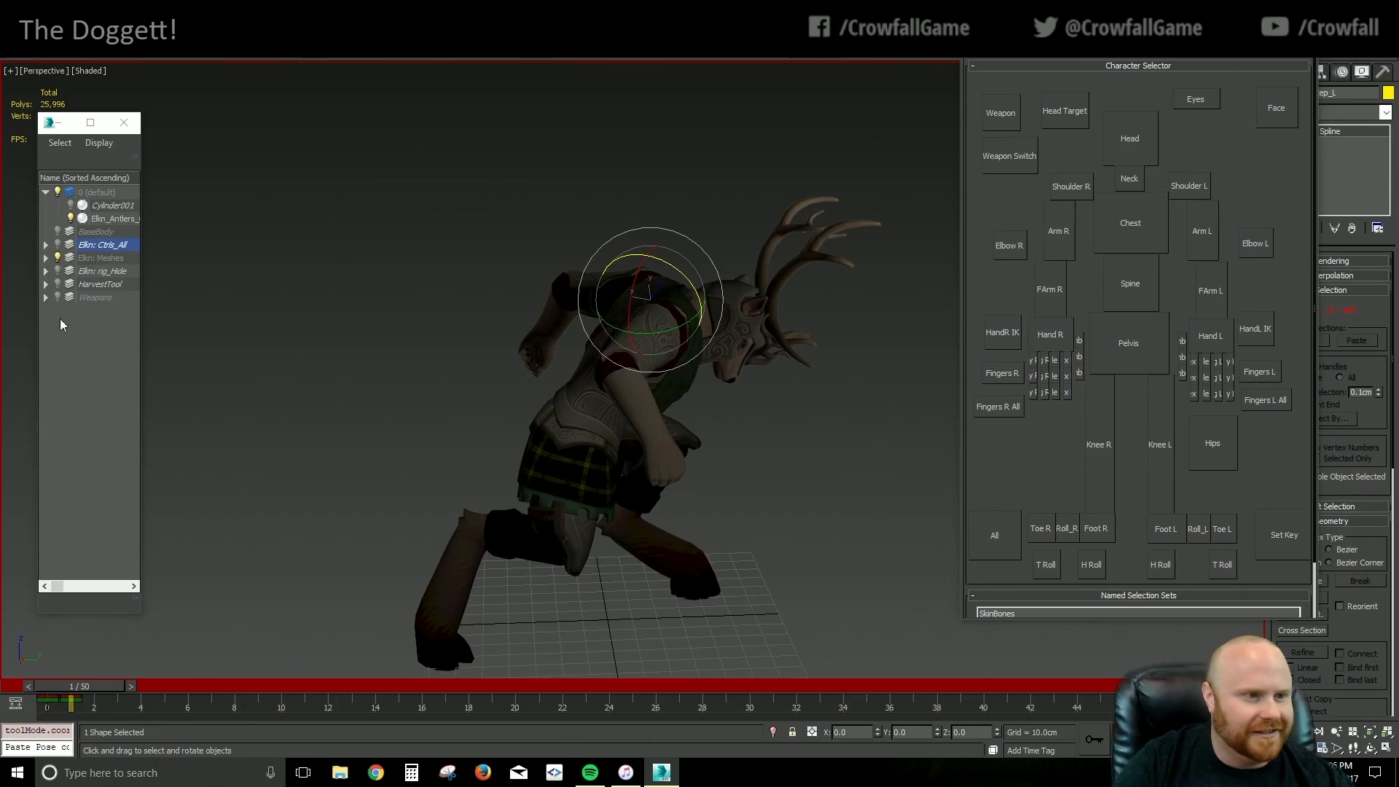
# Select all controls in the Elkn: Ctrls_All layer and shorten the active time range to end at frame 30
pyautogui.click(113, 245)
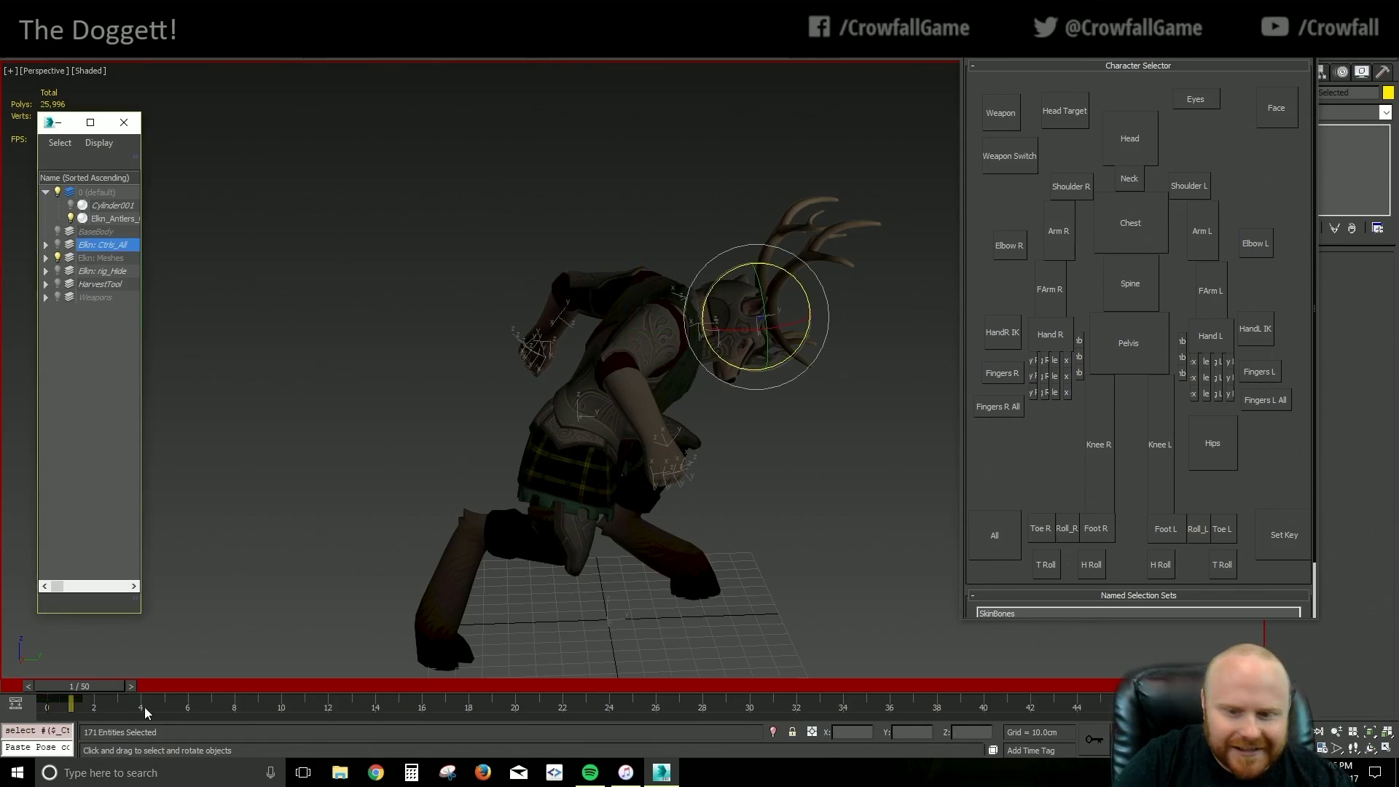
pyautogui.keyDown('ctrl'); pyautogui.keyDown('alt'); pyautogui.moveTo(144, 706); pyautogui.dragTo(603, 704, button='right'); pyautogui.keyUp('alt'); pyautogui.keyUp('ctrl')
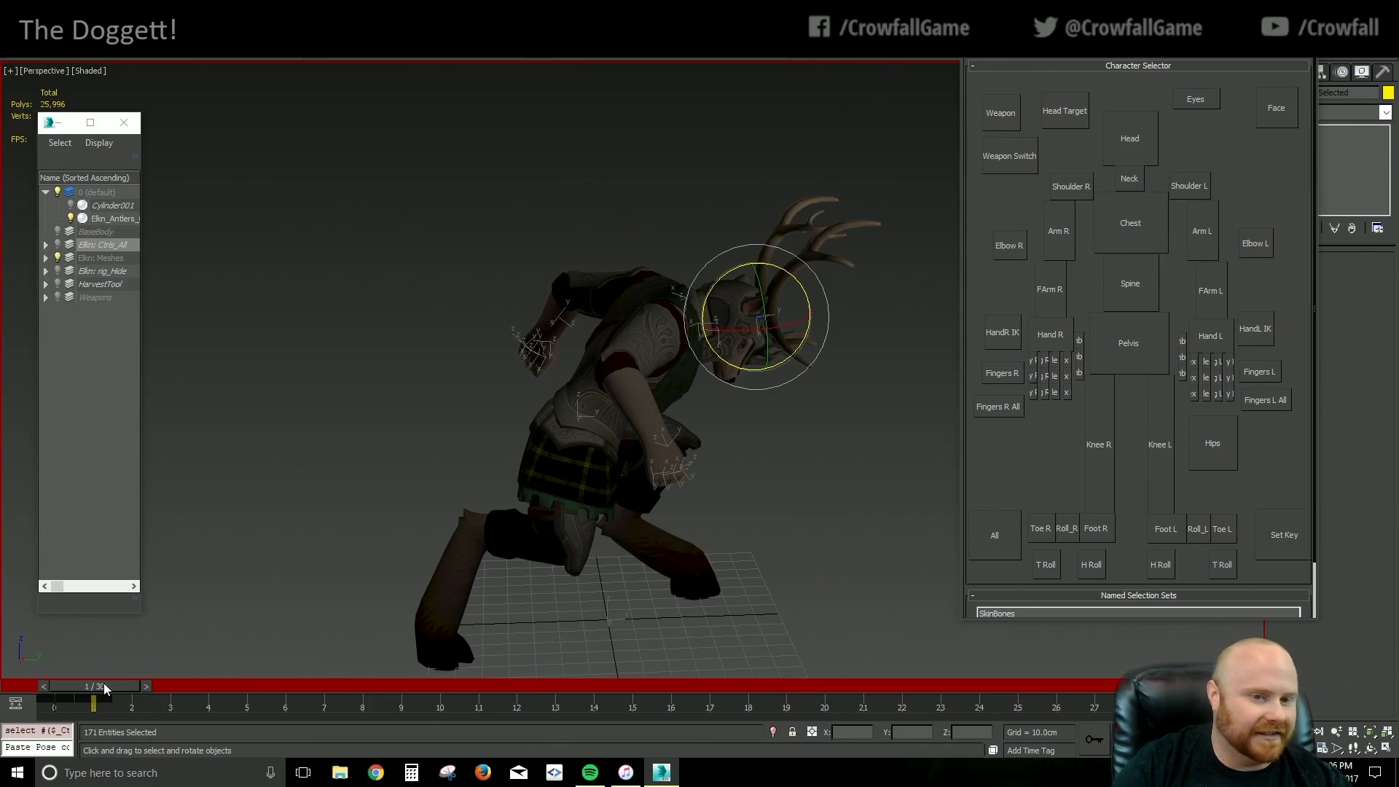
# At frame 2, move the pelvis control forward to about Y 17.9 cm
pyautogui.moveTo(104, 685); pyautogui.dragTo(165, 684)
pyautogui.keyDown('alt'); pyautogui.moveTo(808, 539); pyautogui.dragTo(749, 531, button='middle'); pyautogui.keyUp('alt')
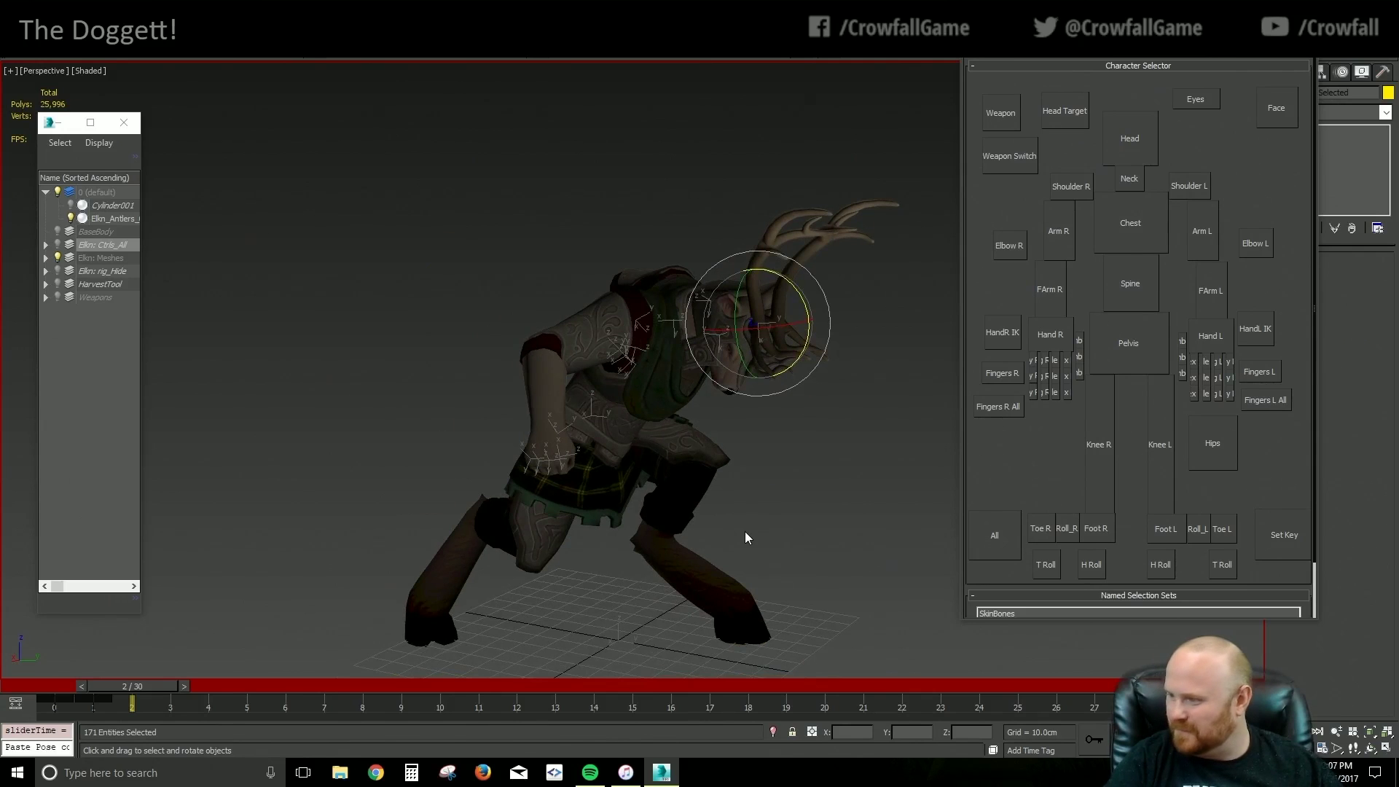
pyautogui.keyDown('alt'); pyautogui.moveTo(673, 495); pyautogui.dragTo(723, 517, button='middle'); pyautogui.keyUp('alt')
pyautogui.click(1119, 353)
pyautogui.press('w')
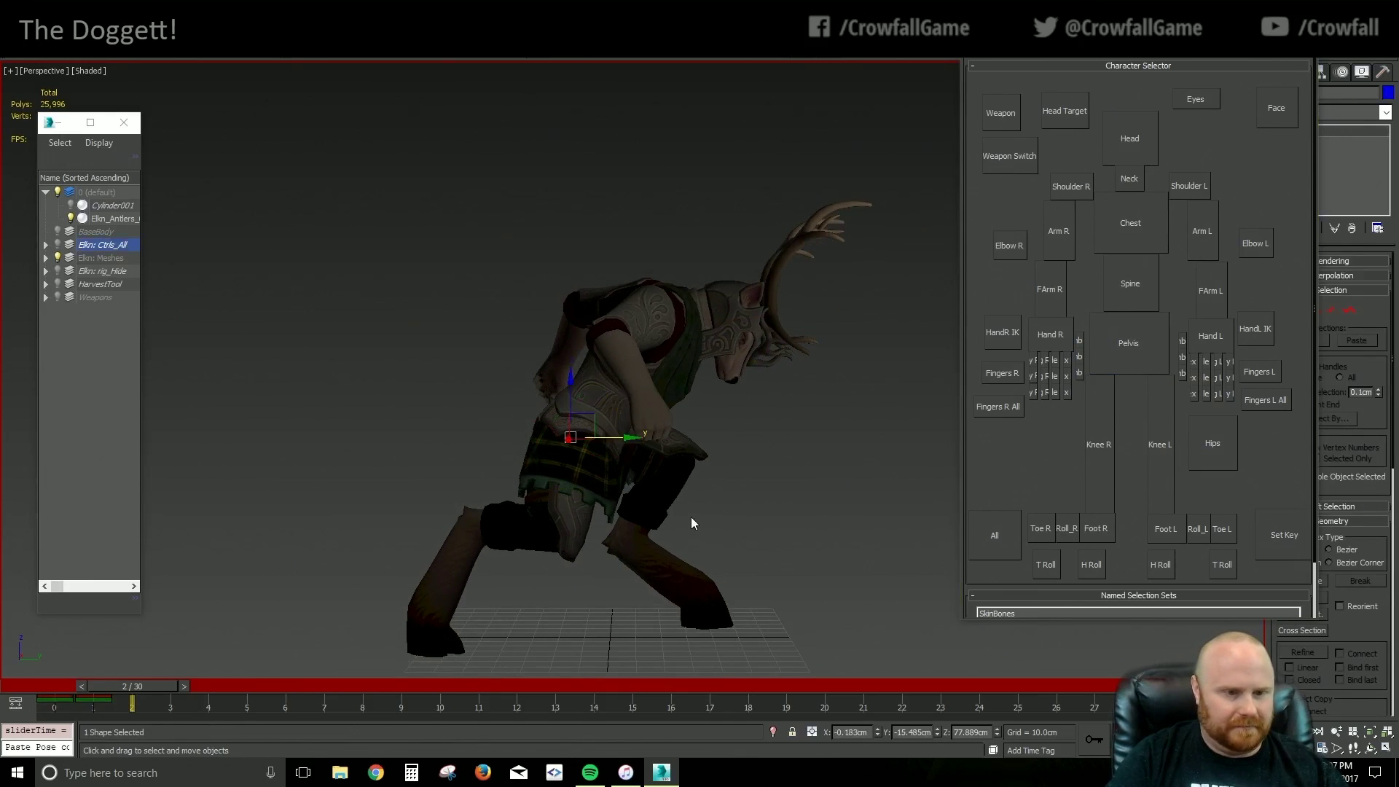
pyautogui.moveTo(627, 439); pyautogui.dragTo(712, 439)
# Unhide Cylinder001 and move the left foot control forward to about Y 62.8 cm at frame 2
pyautogui.click(71, 204)
pyautogui.moveTo(879, 416); pyautogui.dragTo(812, 414, button='middle')
pyautogui.click(1169, 539)
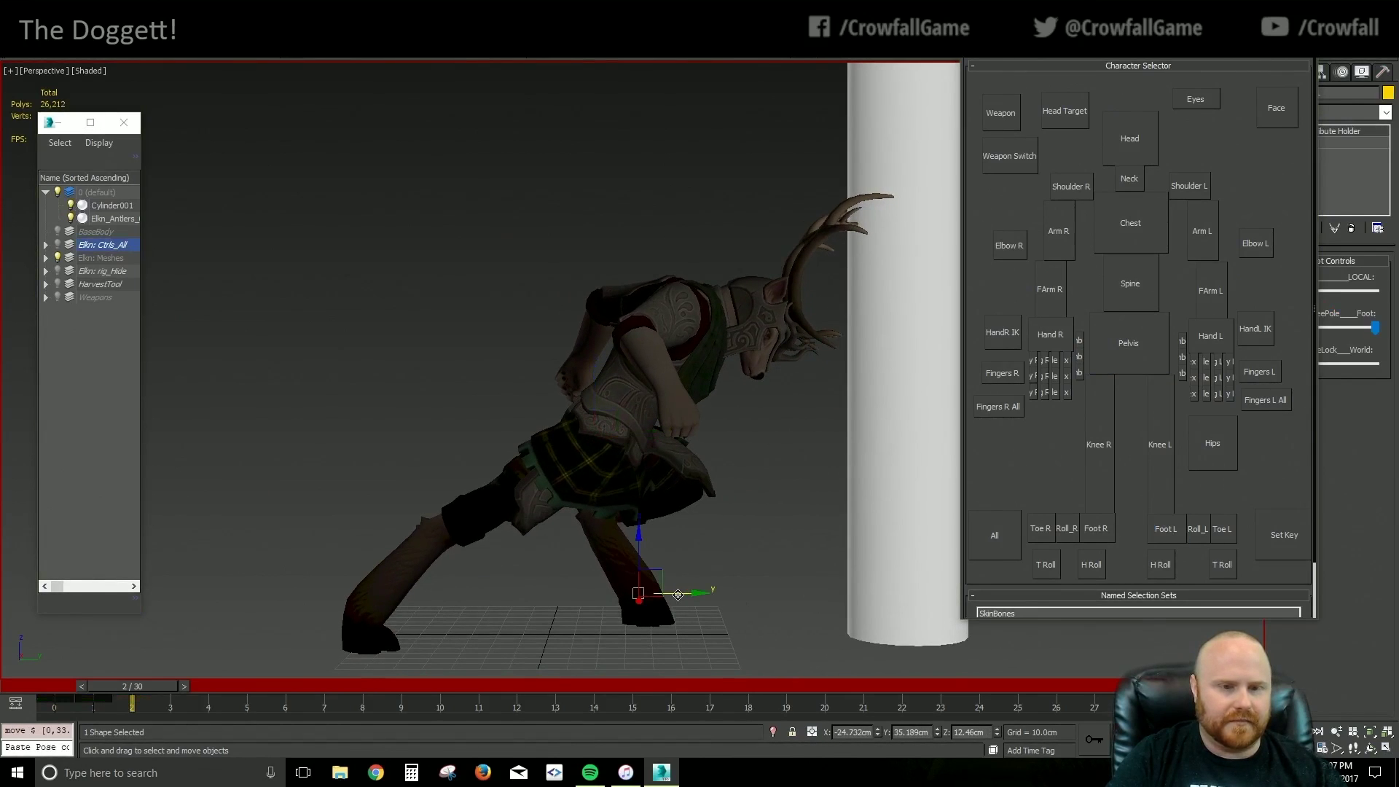
pyautogui.moveTo(671, 589); pyautogui.dragTo(739, 589)
pyautogui.moveTo(727, 497)
pyautogui.keyDown('alt'); pyautogui.mouseDown(button='middle')
pyautogui.moveTo(702, 489)
pyautogui.moveTo(731, 503)
pyautogui.mouseUp(button='middle'); pyautogui.keyUp('alt')
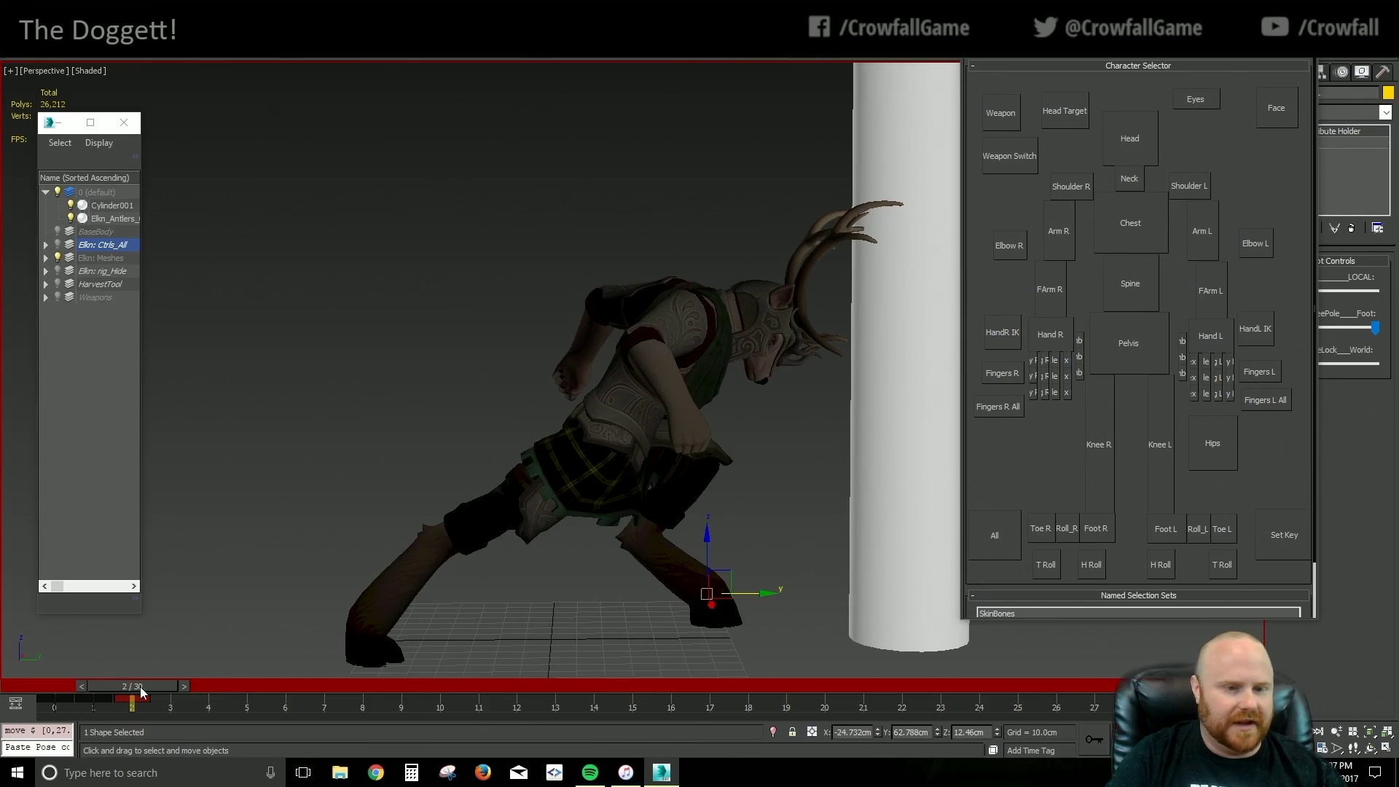
# Move the right foot control forward about 15 cm and rotate its ball roll control to lift the heel
pyautogui.moveTo(140, 686)
pyautogui.mouseDown()
pyautogui.moveTo(99, 689)
pyautogui.moveTo(178, 688)
pyautogui.moveTo(151, 693)
pyautogui.mouseUp()
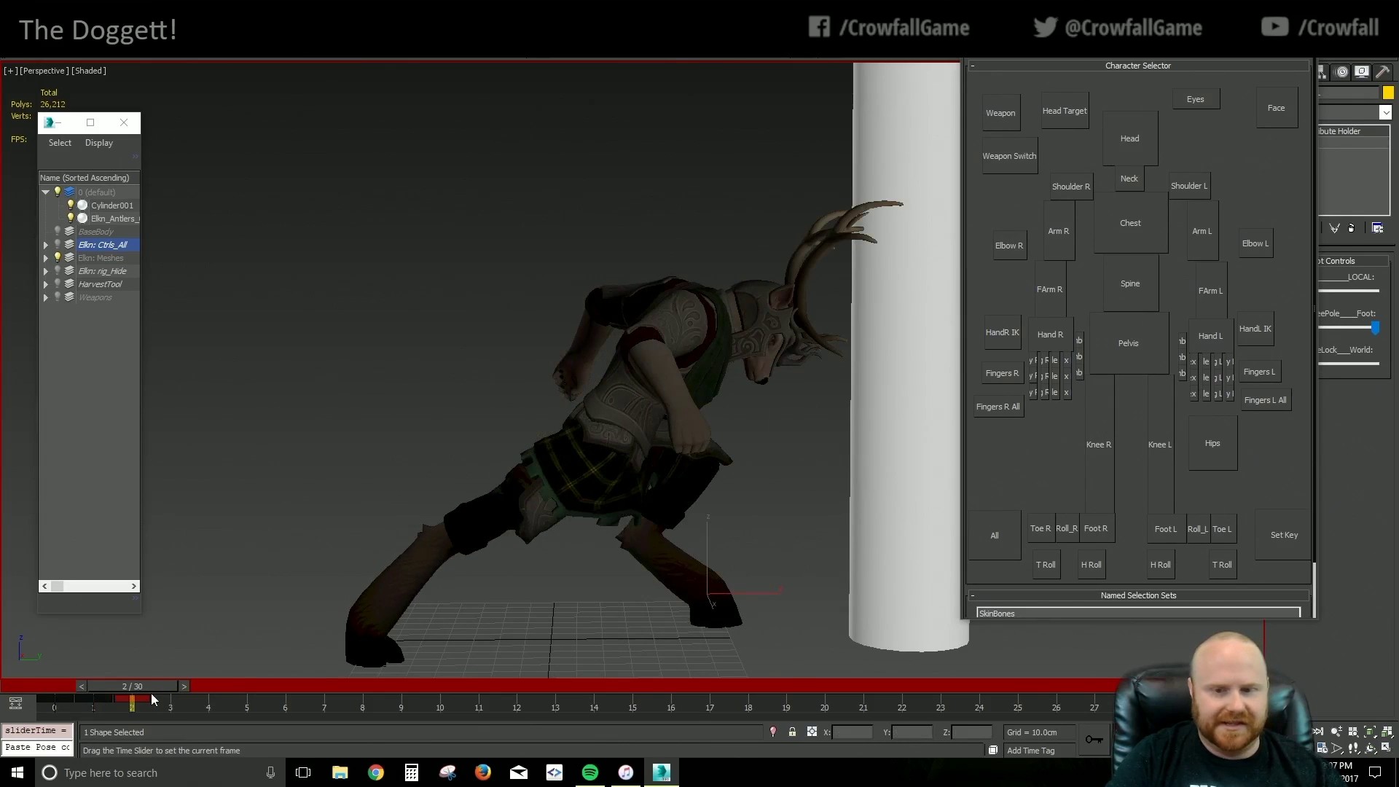
pyautogui.click(1107, 528)
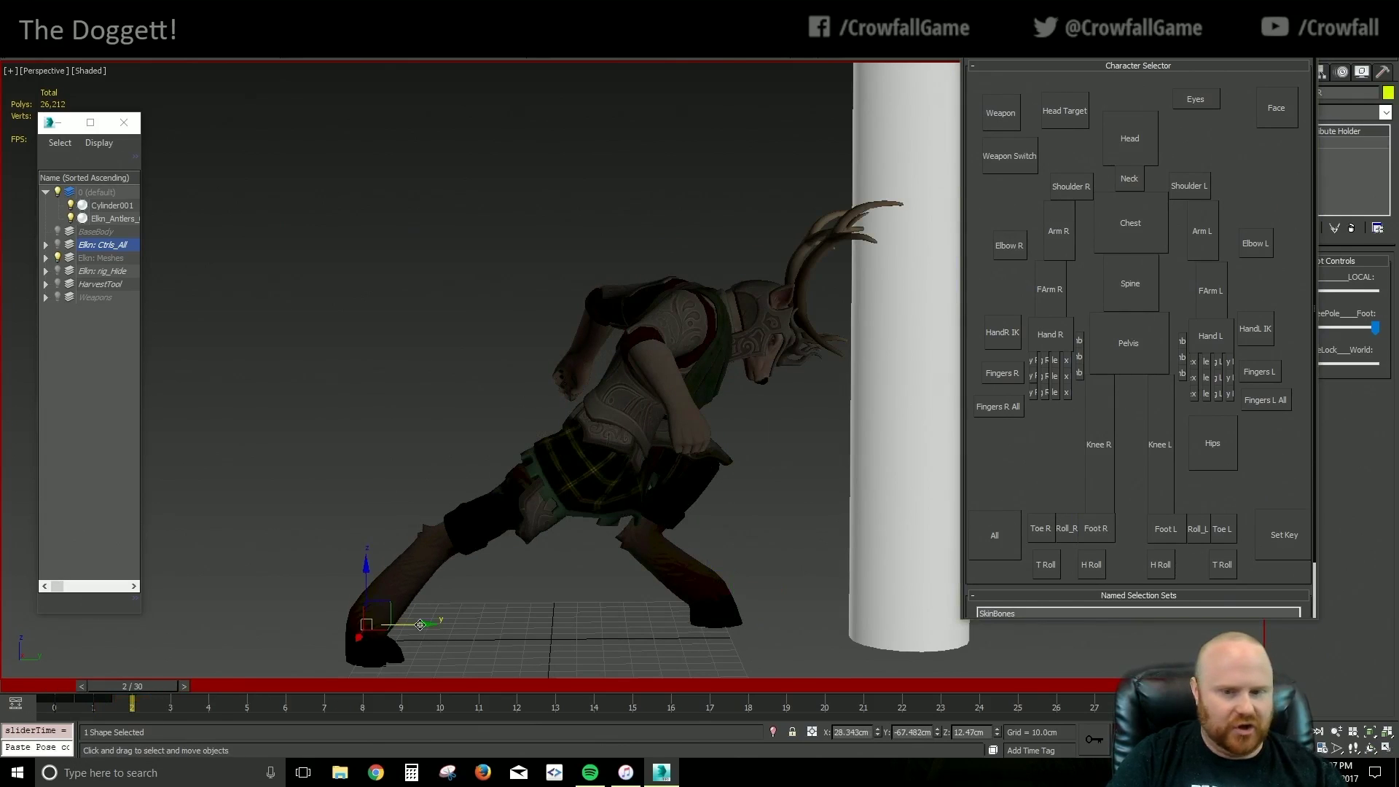
pyautogui.moveTo(420, 625); pyautogui.dragTo(473, 659)
pyautogui.click(1067, 530)
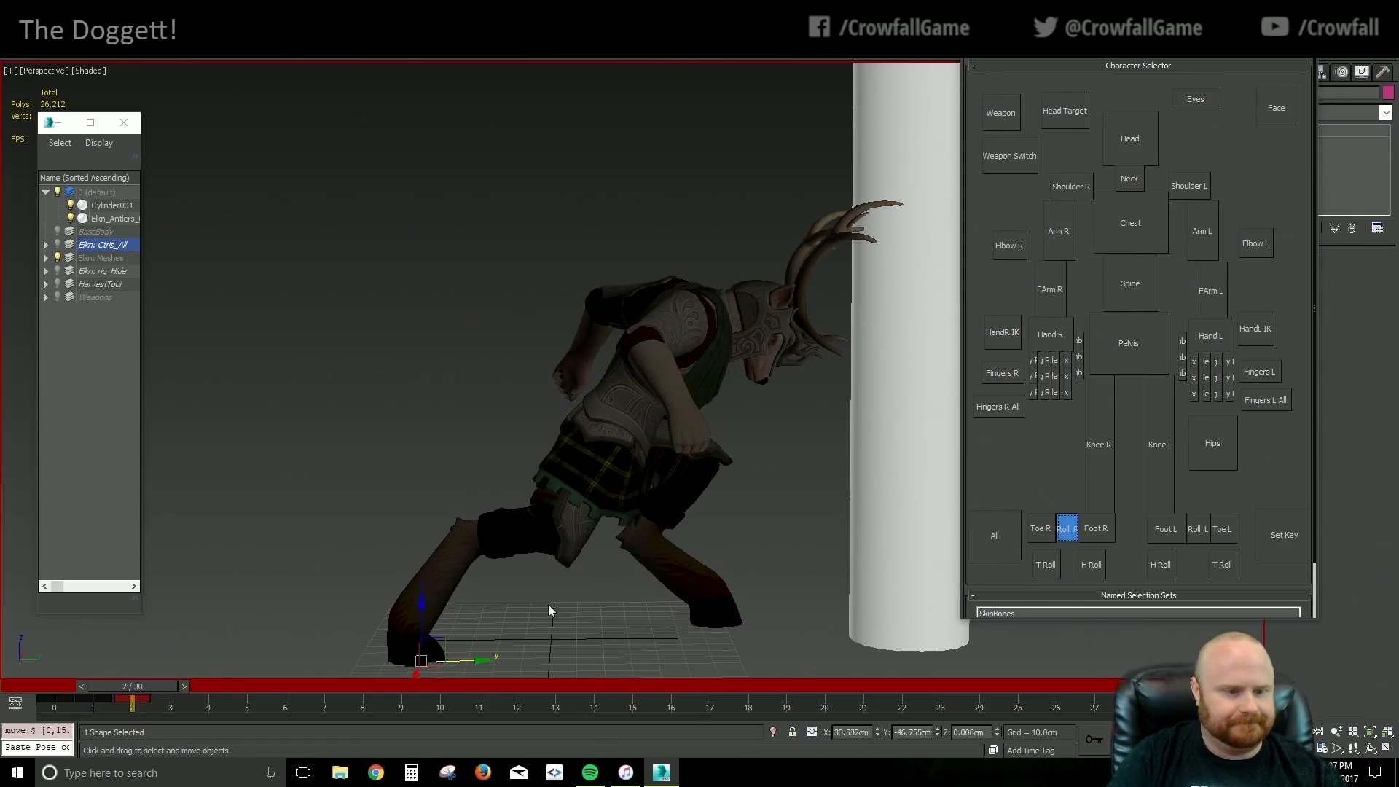
pyautogui.press('e')
pyautogui.moveTo(447, 628); pyautogui.dragTo(477, 655)
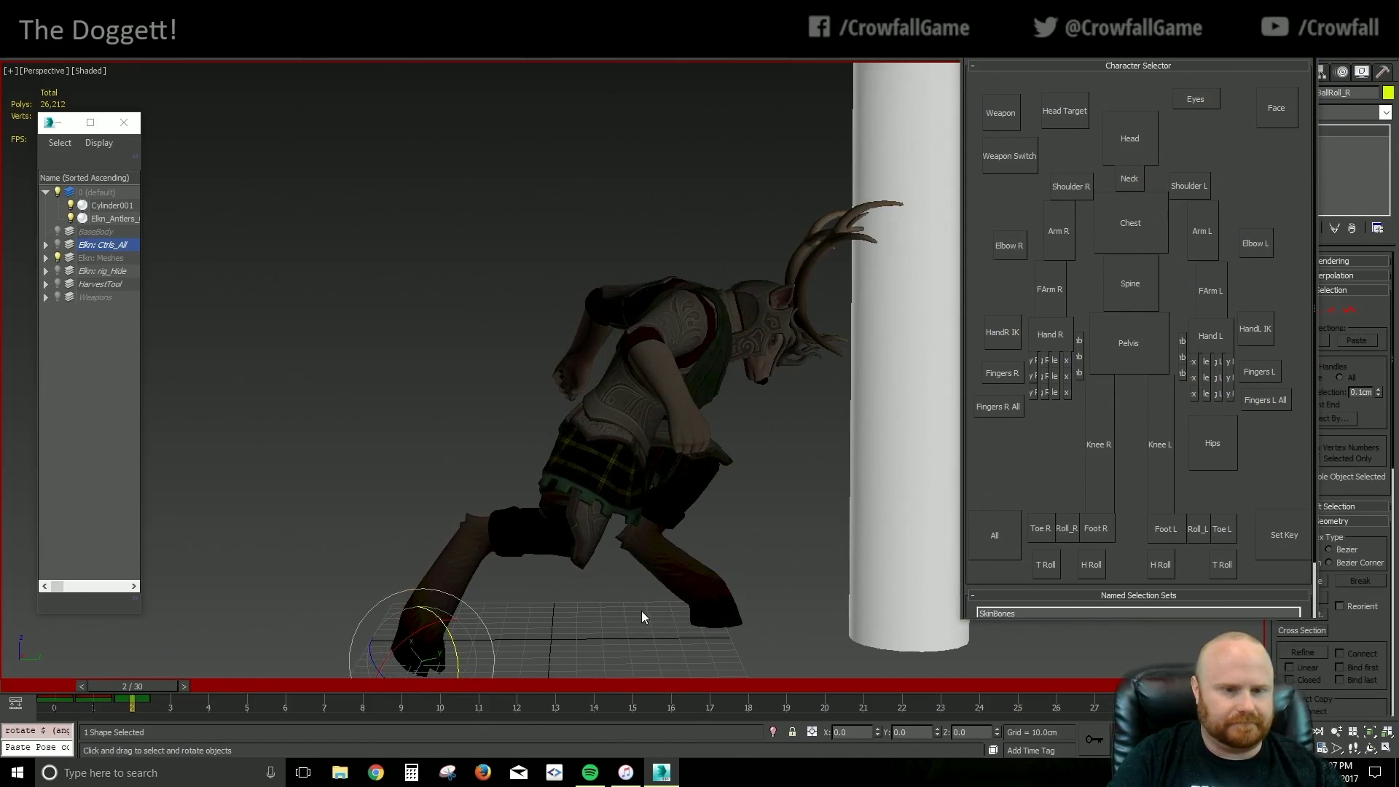
pyautogui.keyDown('alt'); pyautogui.moveTo(641, 617); pyautogui.dragTo(757, 464, button='middle'); pyautogui.keyUp('alt')
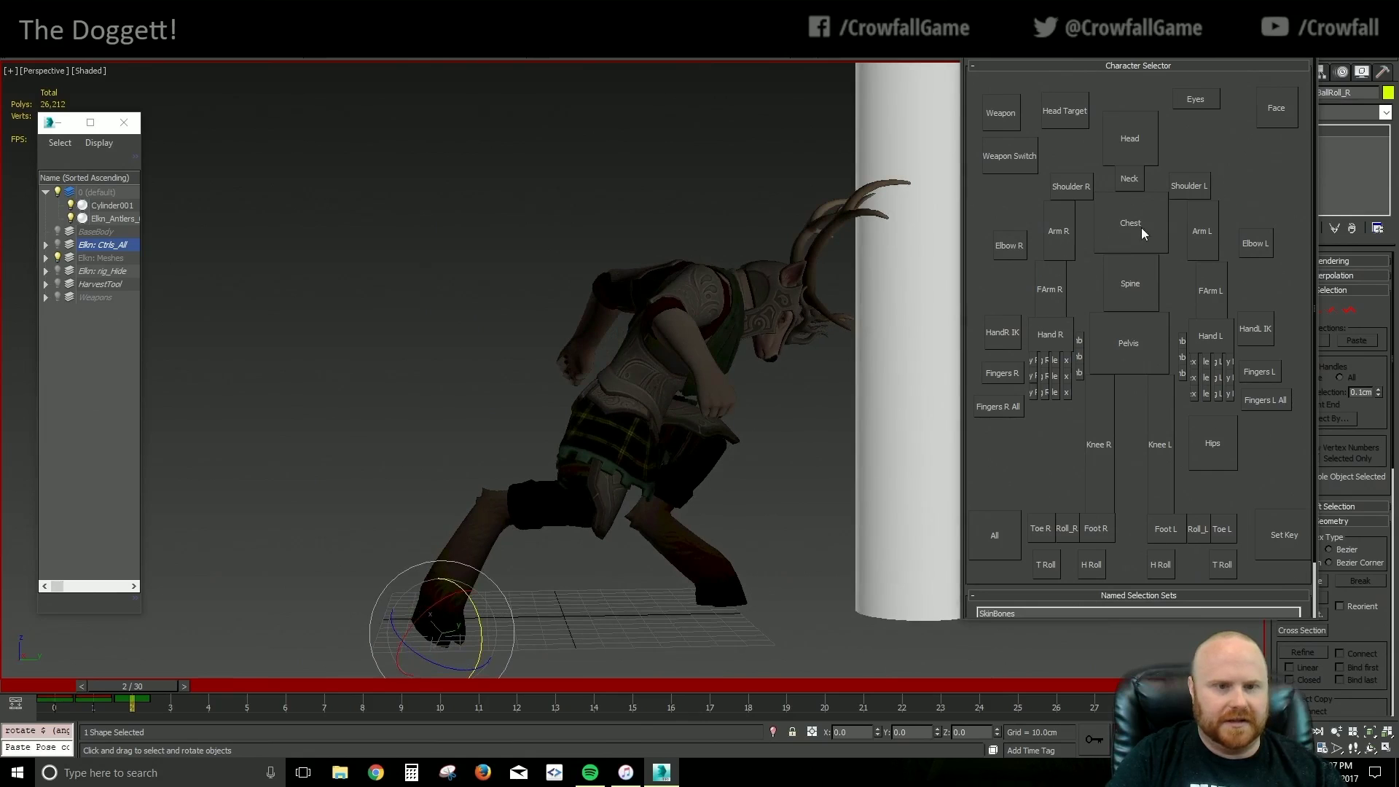
# Adjust the neck and head rotation, turning the head 7° about X, and rotate the chest -3° about Z
pyautogui.click(1128, 179)
pyautogui.moveTo(770, 321); pyautogui.dragTo(814, 302)
pyautogui.click(1130, 138)
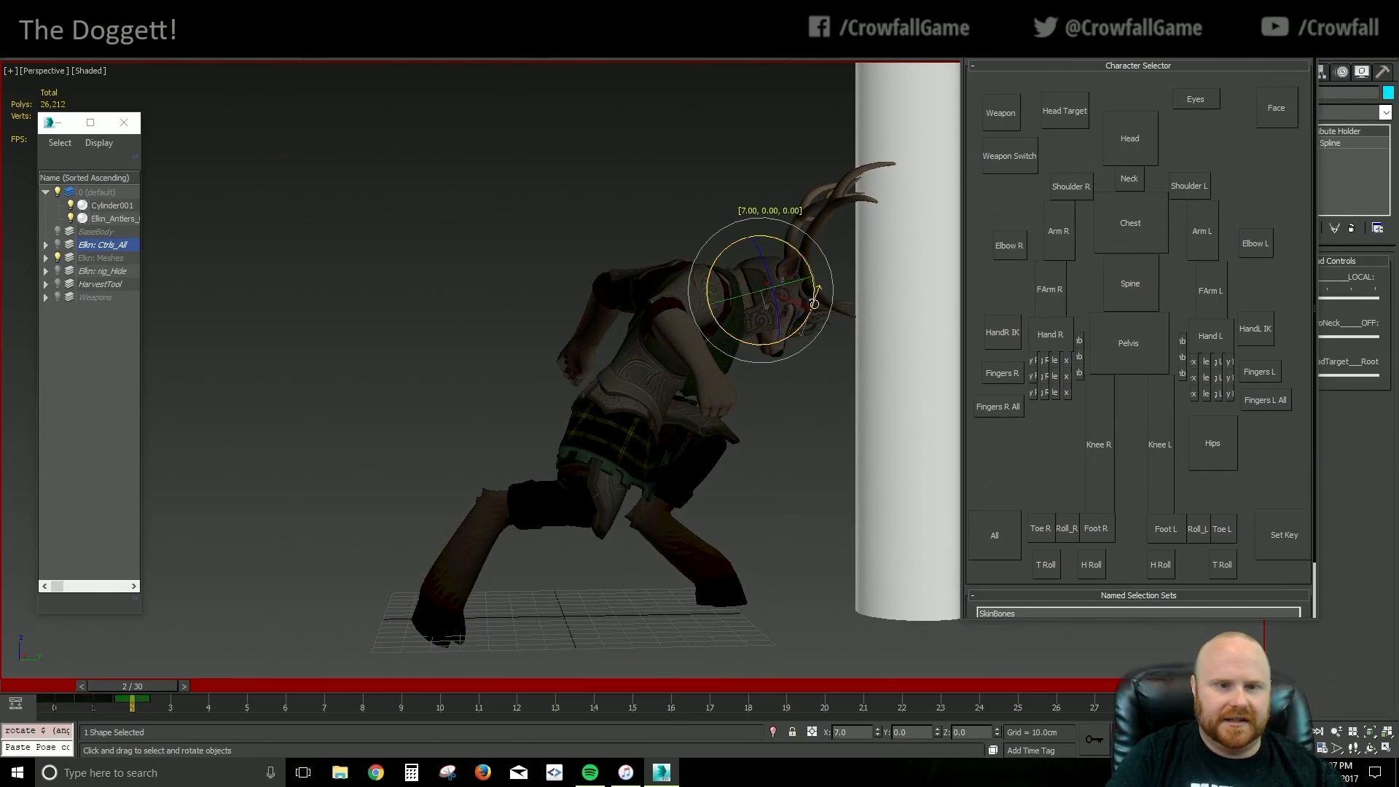
pyautogui.click(1130, 222)
pyautogui.moveTo(717, 356); pyautogui.dragTo(714, 349)
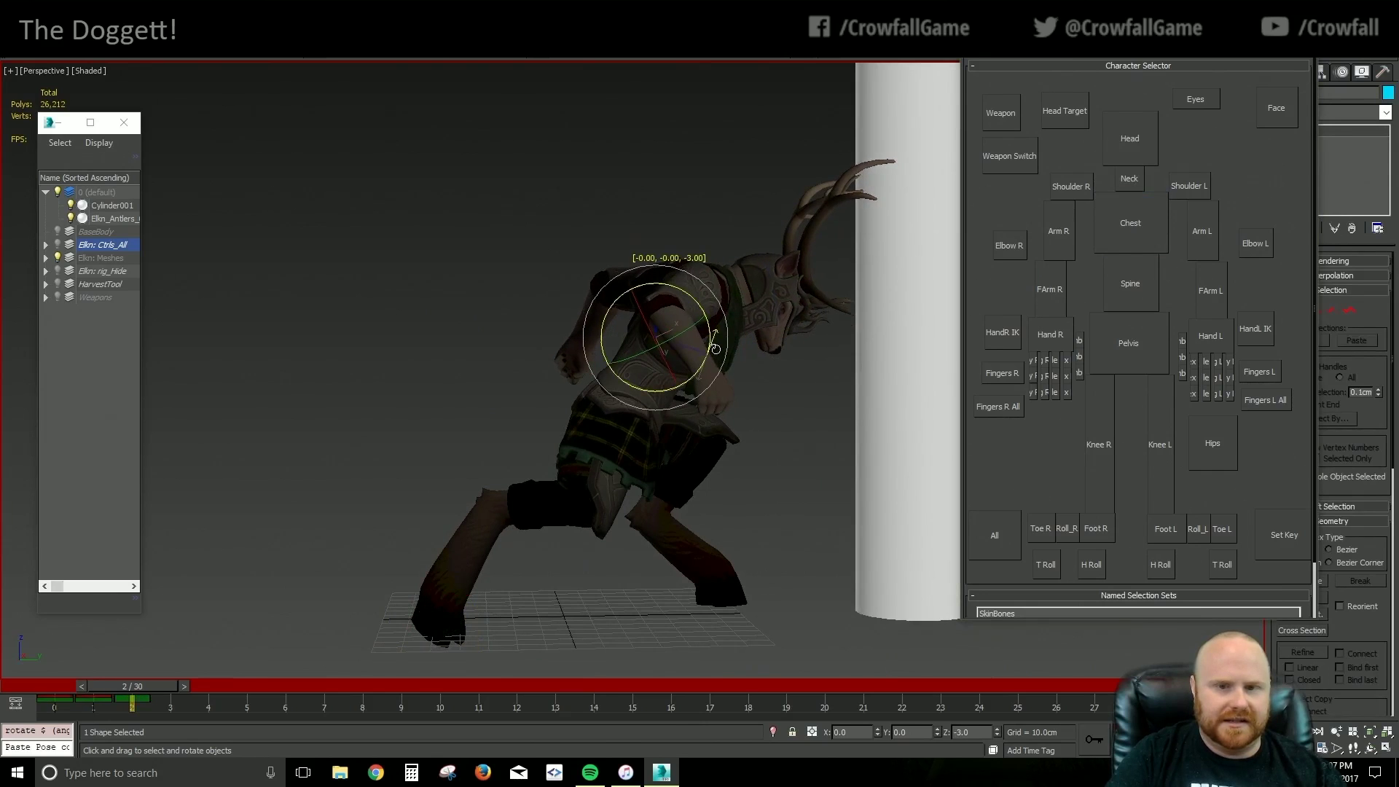
# Move the pelvis control forward to about Y 32.3 cm at frame 2, pushing the body toward the pillar
pyautogui.click(1133, 320)
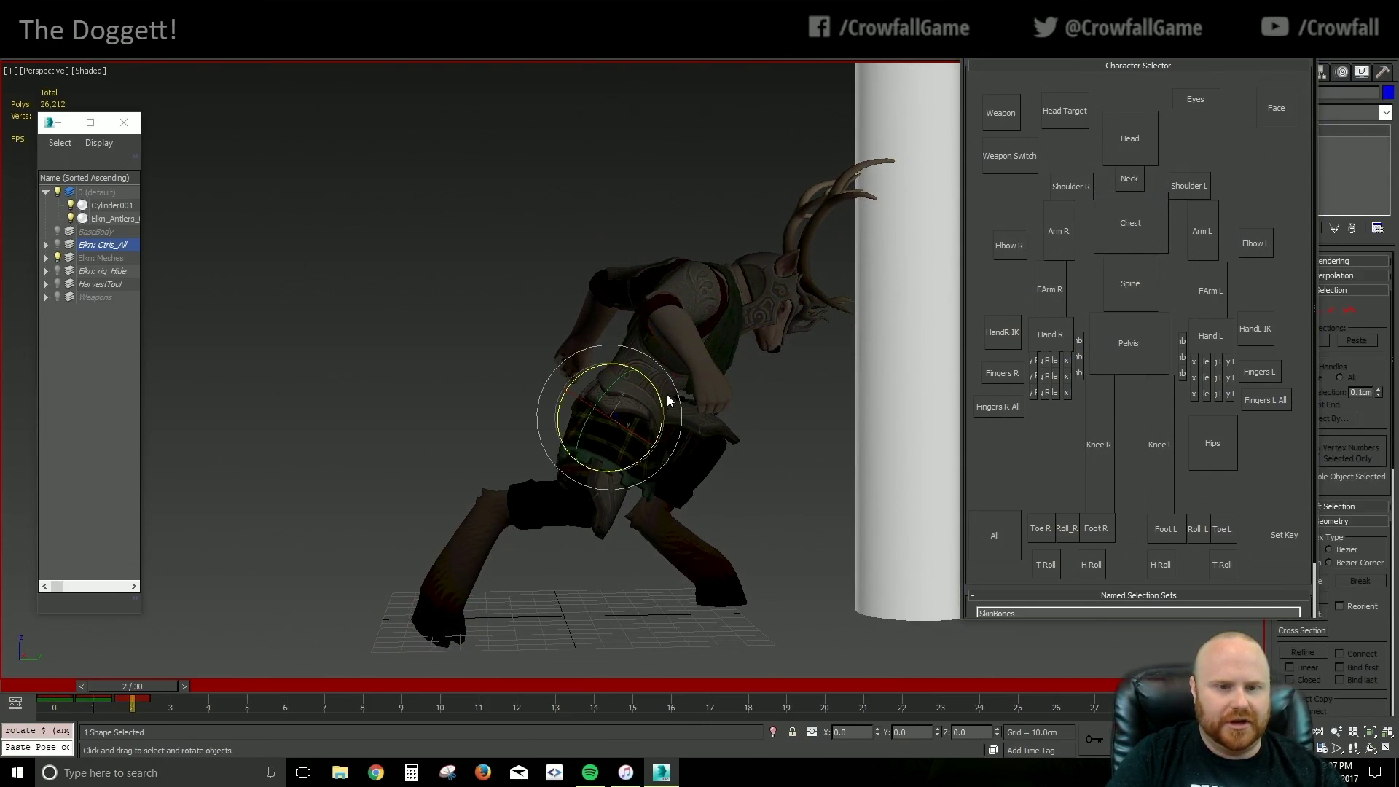
pyautogui.press('w')
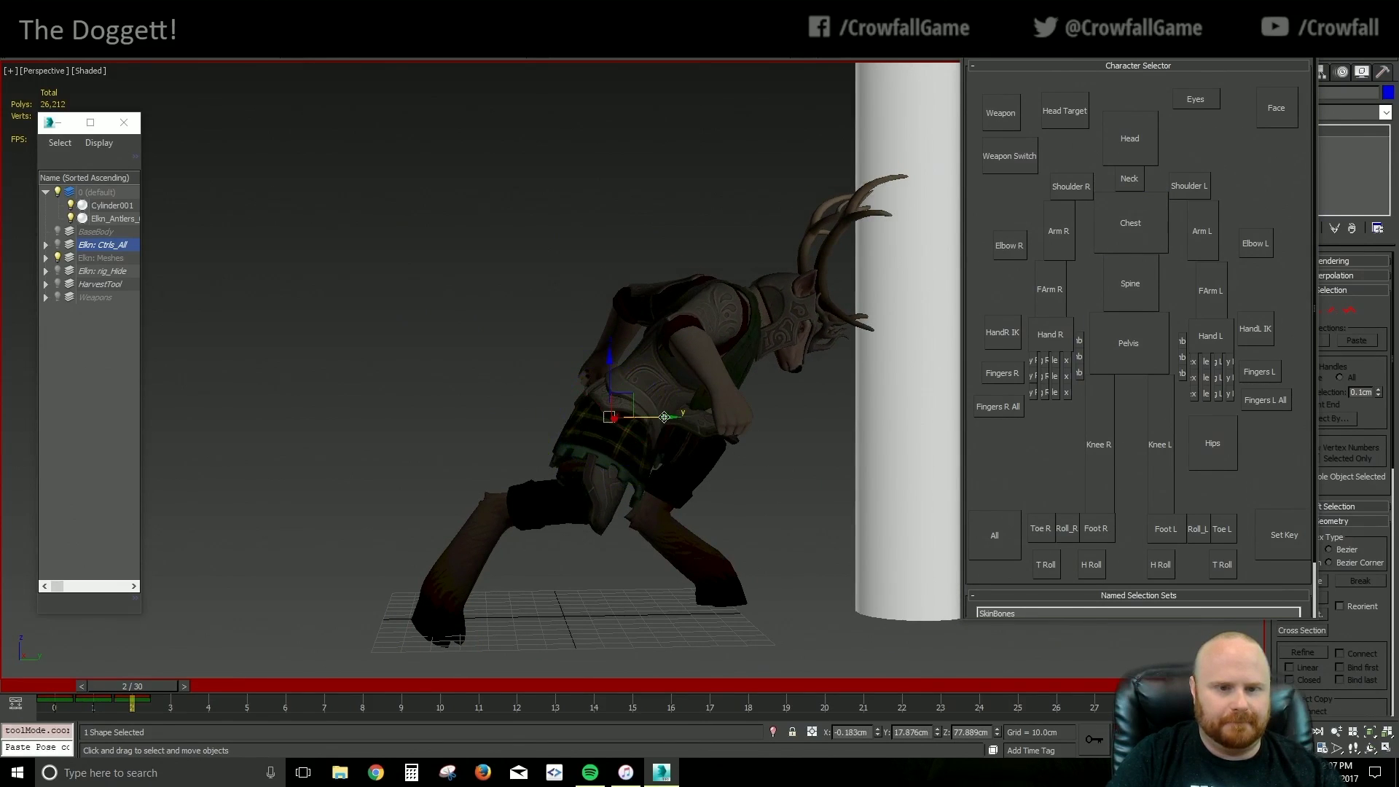
pyautogui.moveTo(663, 417); pyautogui.dragTo(700, 420)
pyautogui.keyDown('alt'); pyautogui.moveTo(754, 430); pyautogui.dragTo(474, 337, button='middle'); pyautogui.keyUp('alt')
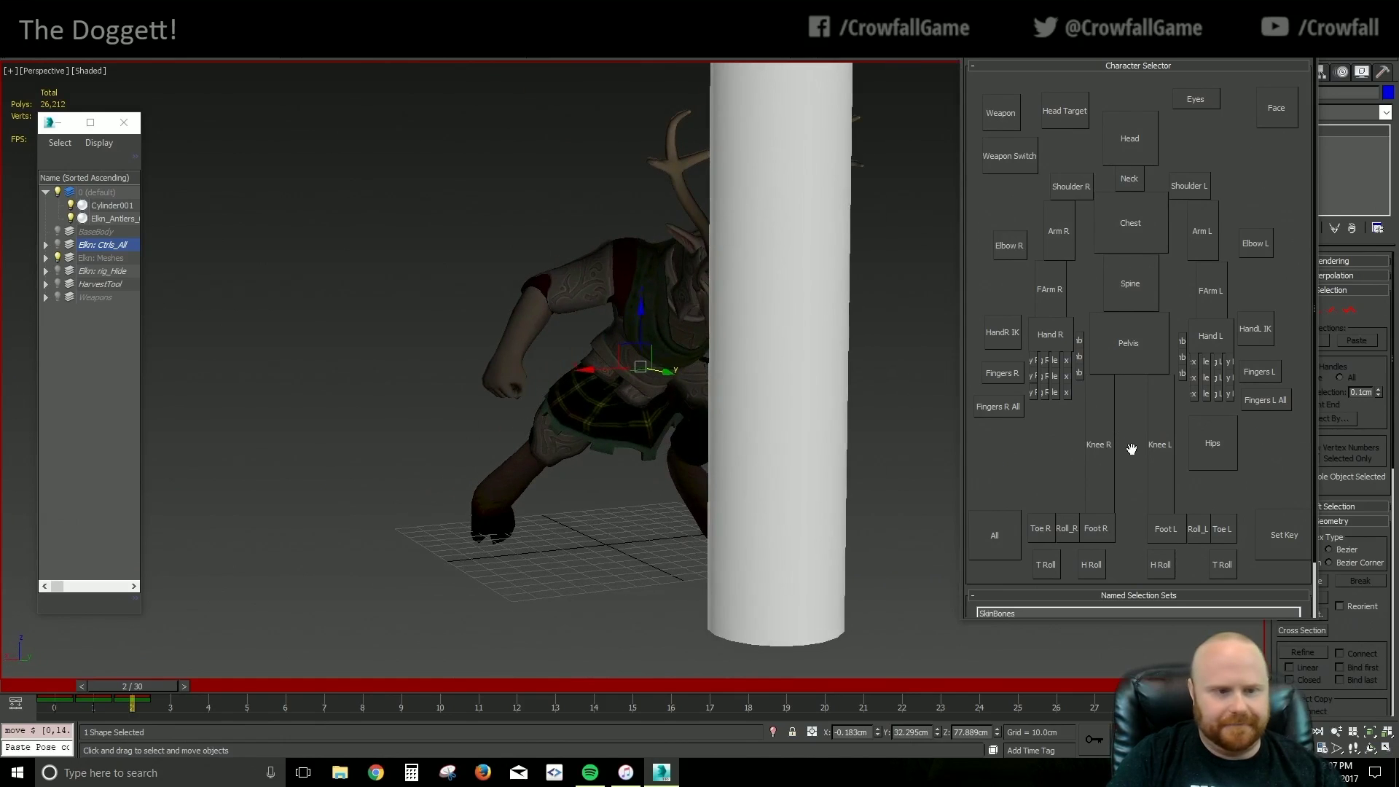
# Move the right knee control inward about 20 cm along X so the trailing leg bends more naturally
pyautogui.click(1100, 444)
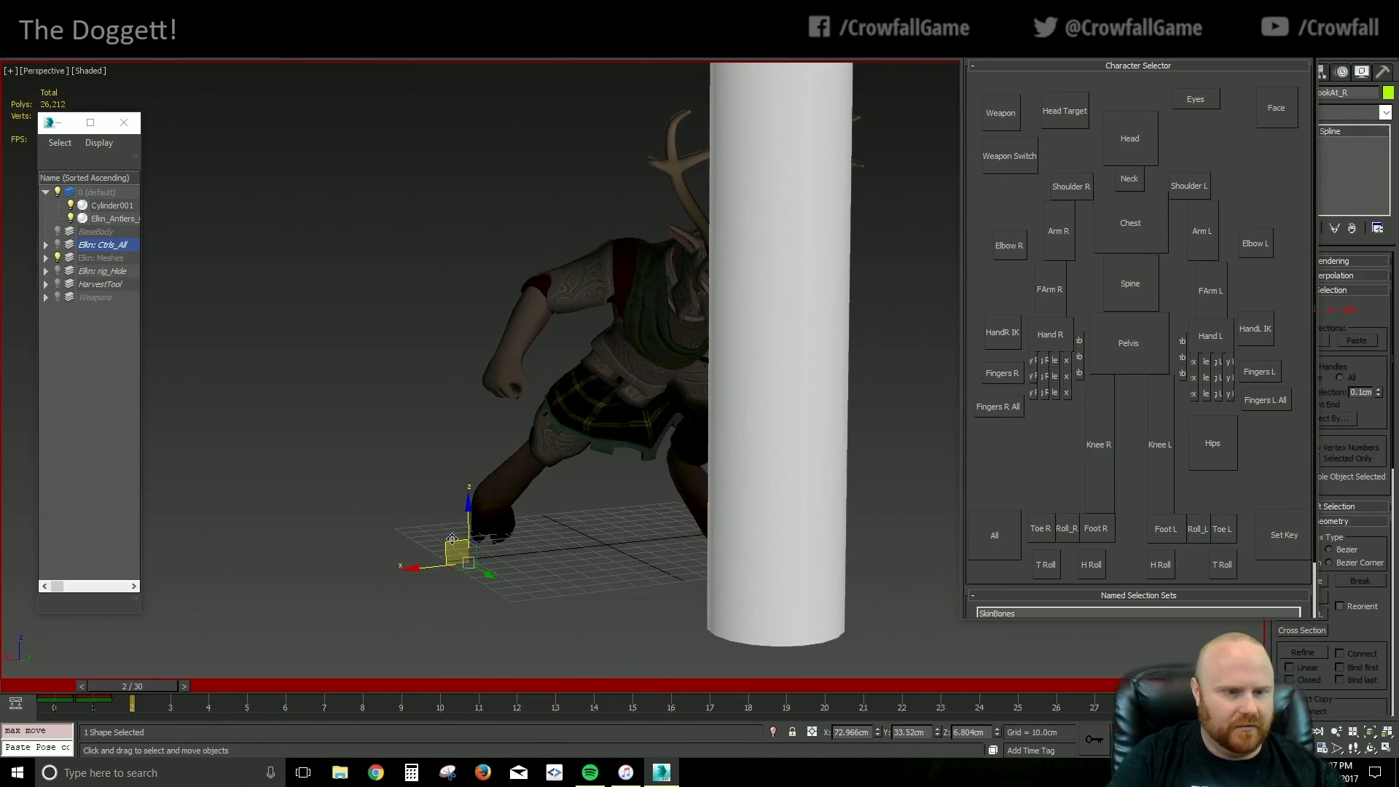
pyautogui.moveTo(450, 540); pyautogui.dragTo(501, 561)
pyautogui.keyDown('alt'); pyautogui.moveTo(501, 562); pyautogui.dragTo(692, 452, button='middle'); pyautogui.keyUp('alt')
# Rotate the head control further downward so the antlers drive into the pillar
pyautogui.click(1140, 138)
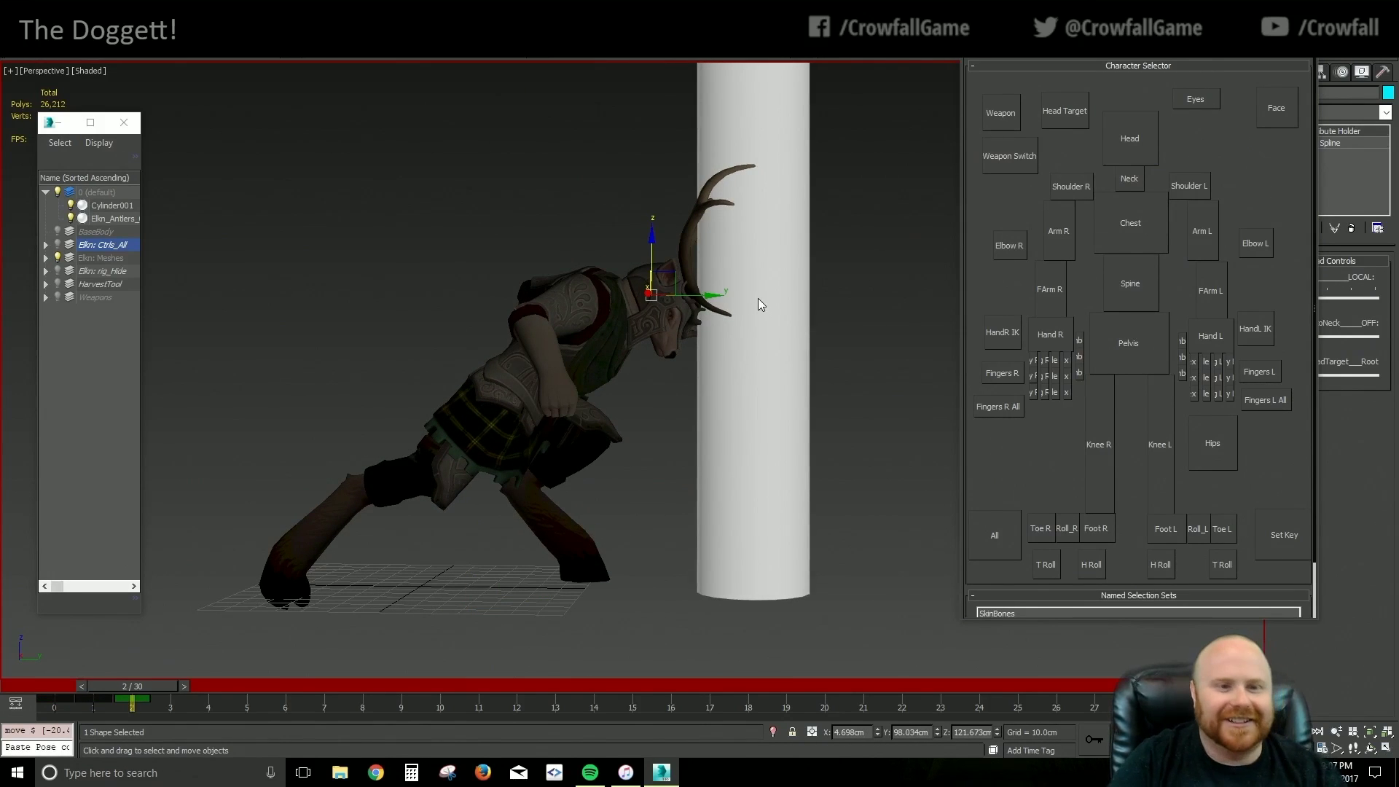
pyautogui.press('e')
pyautogui.moveTo(701, 308); pyautogui.dragTo(736, 314)
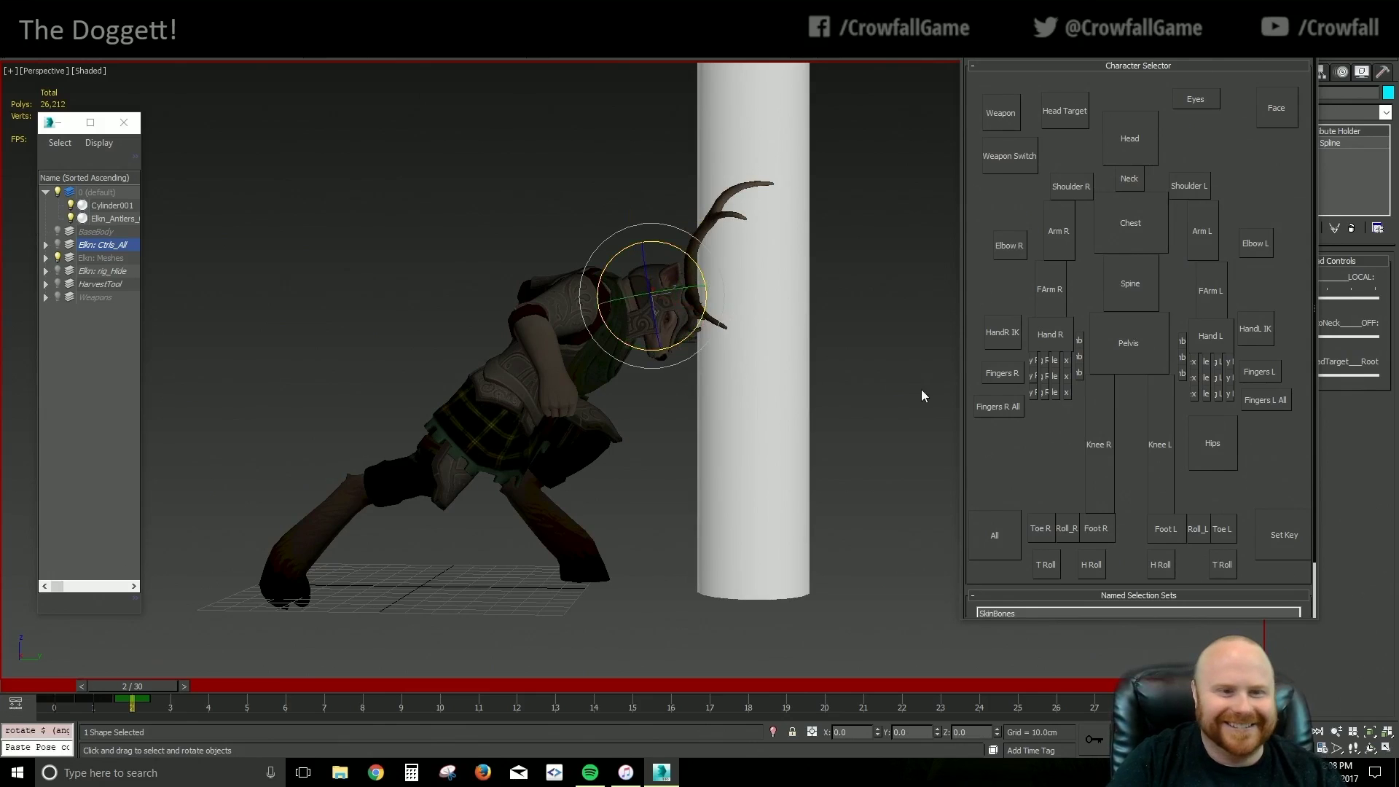
# Rotate the right forearm control, and rotate the right upper arm control to bring the arm slightly closer to the body
pyautogui.keyDown('alt'); pyautogui.moveTo(473, 285); pyautogui.dragTo(583, 312, button='middle'); pyautogui.keyUp('alt')
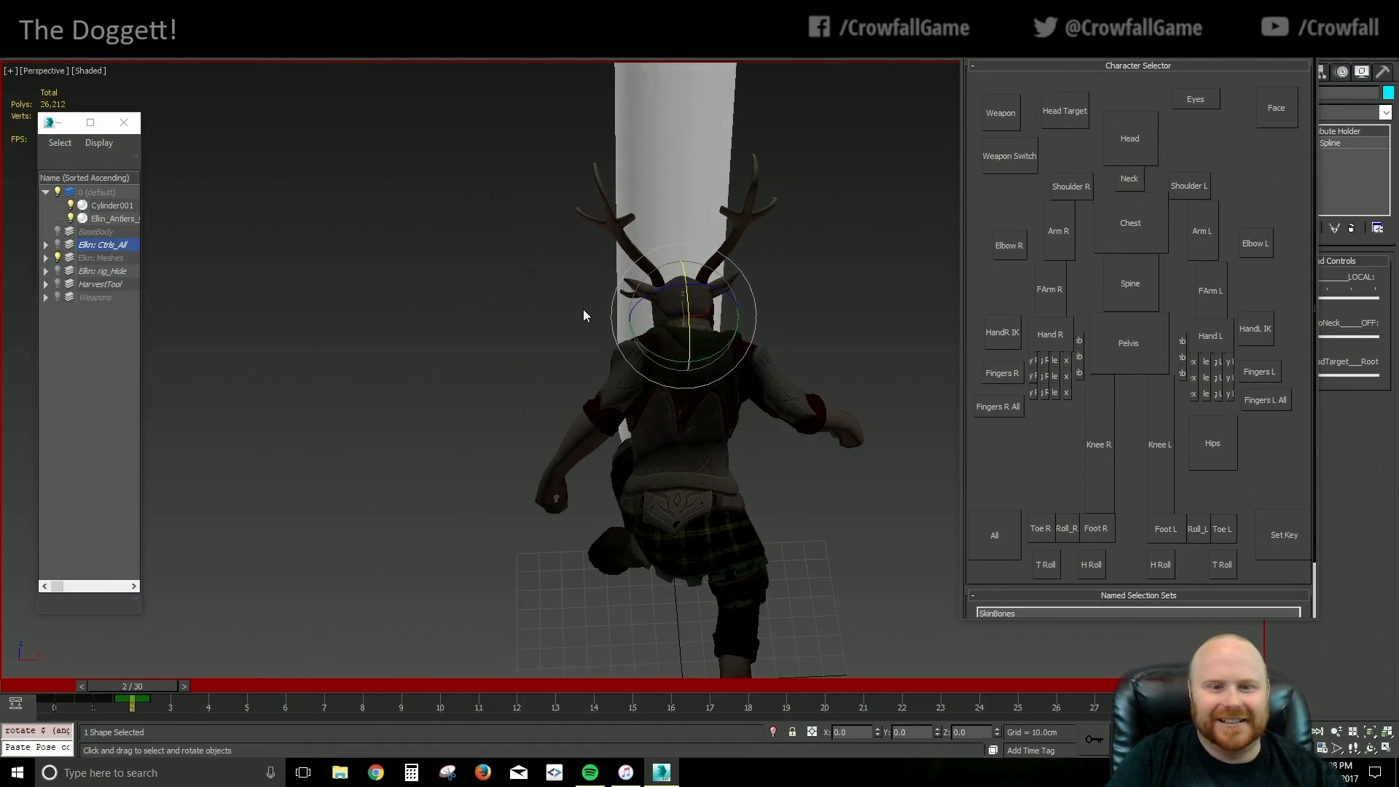
pyautogui.click(1042, 310)
pyautogui.moveTo(817, 433); pyautogui.dragTo(844, 448)
pyautogui.click(1209, 245)
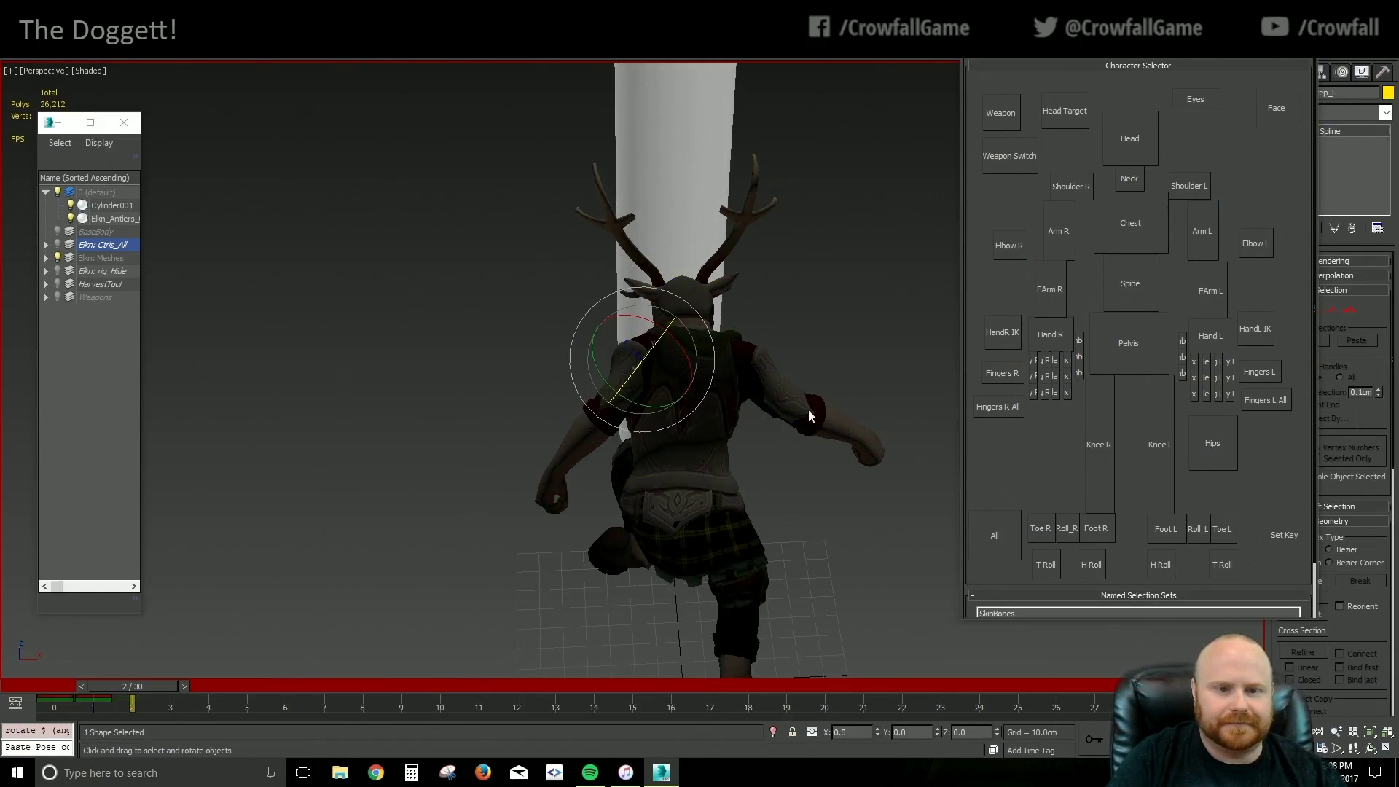
pyautogui.click(1060, 230)
pyautogui.moveTo(773, 377)
pyautogui.mouseDown()
pyautogui.moveTo(789, 387)
pyautogui.moveTo(761, 379)
pyautogui.mouseUp()
# Rotate the right hand control slightly to adjust the angle of the fist
pyautogui.click(1205, 332)
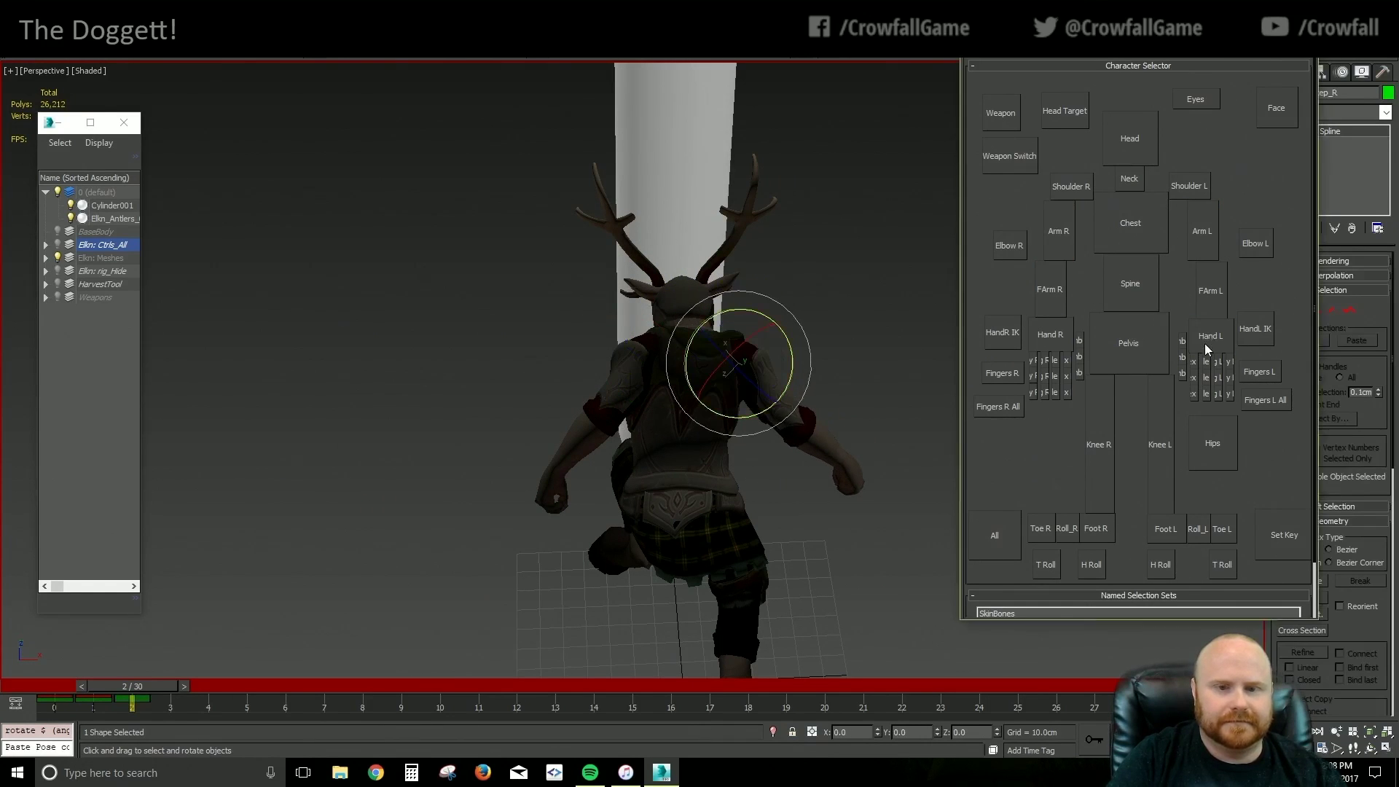
pyautogui.click(1049, 334)
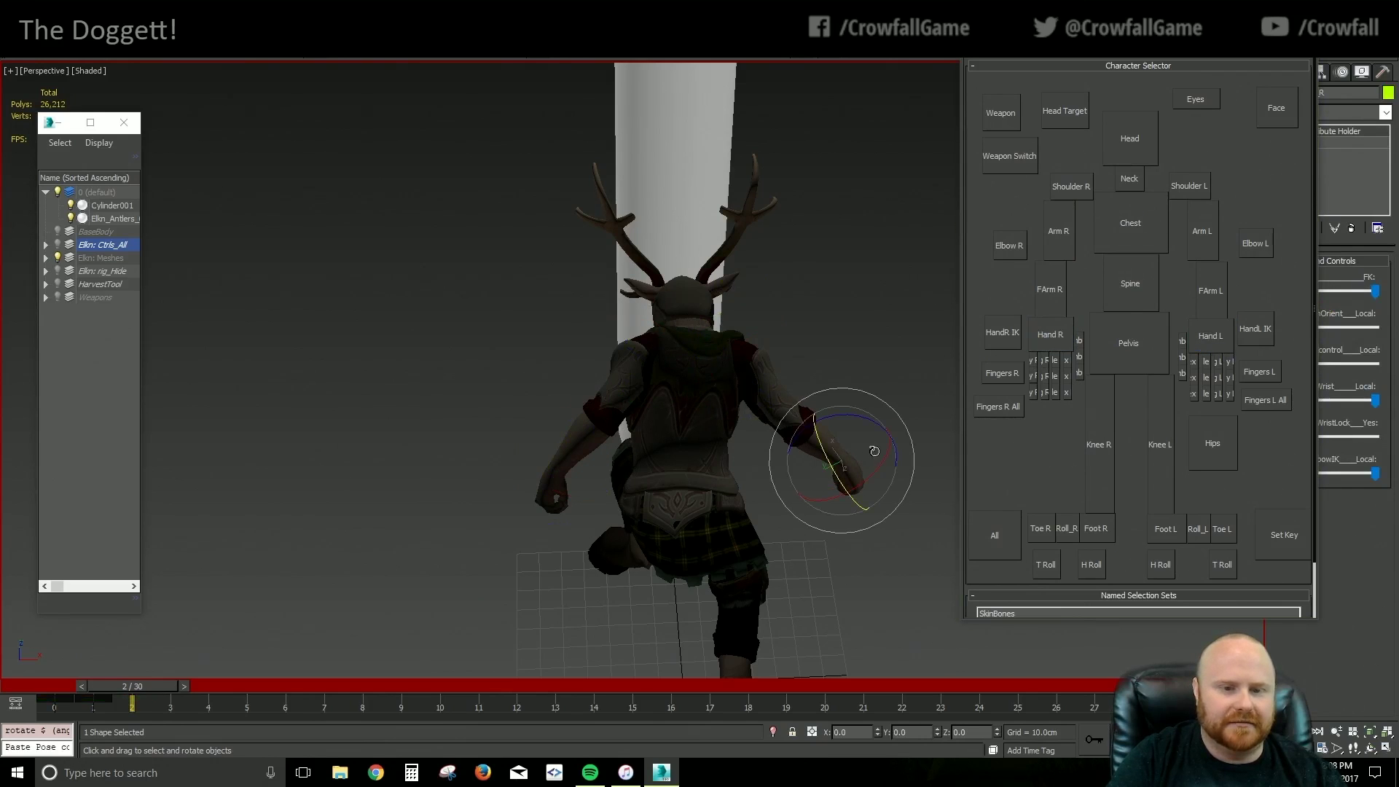
pyautogui.moveTo(854, 435); pyautogui.dragTo(860, 467)
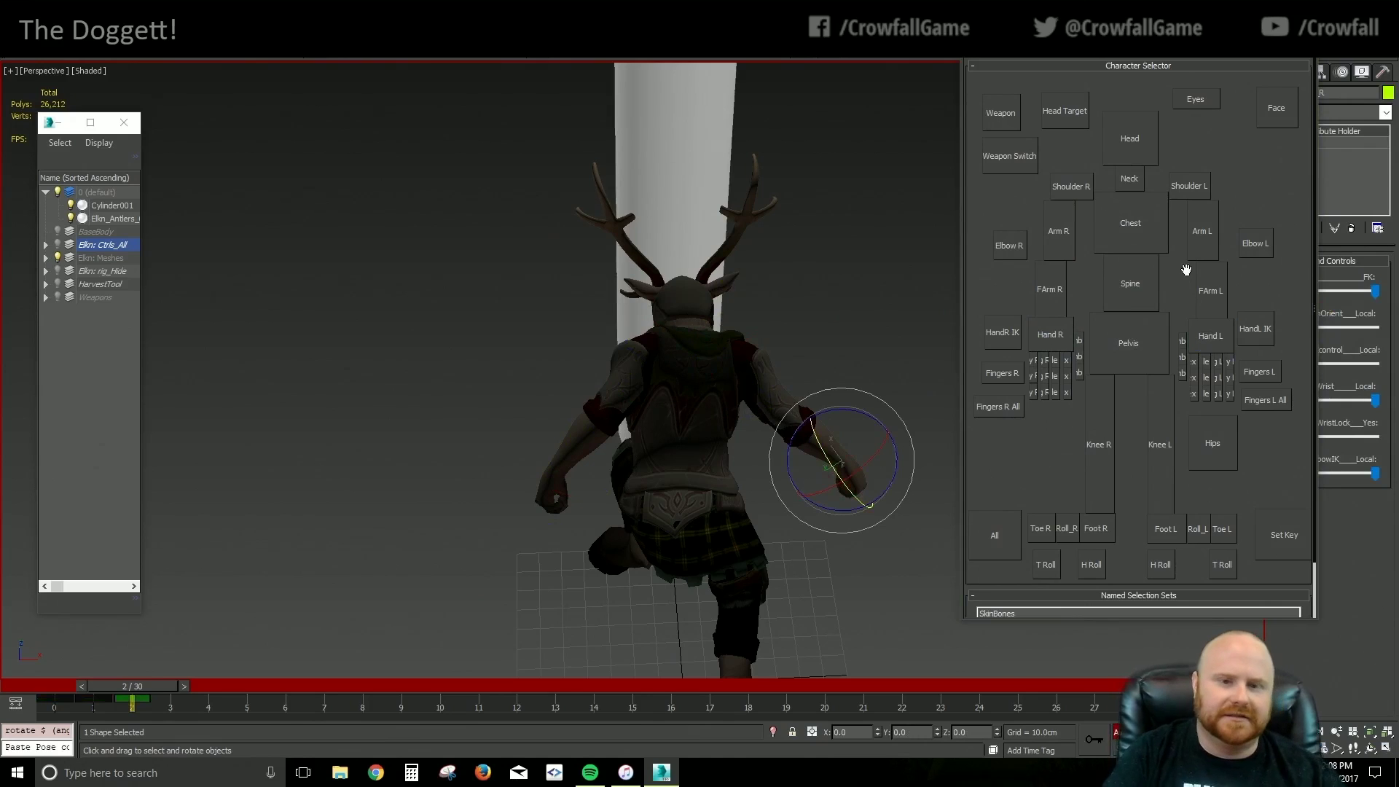
# Rotate the left forearm and left upper arm controls to bring the left arm down and in toward the torso
pyautogui.click(1202, 245)
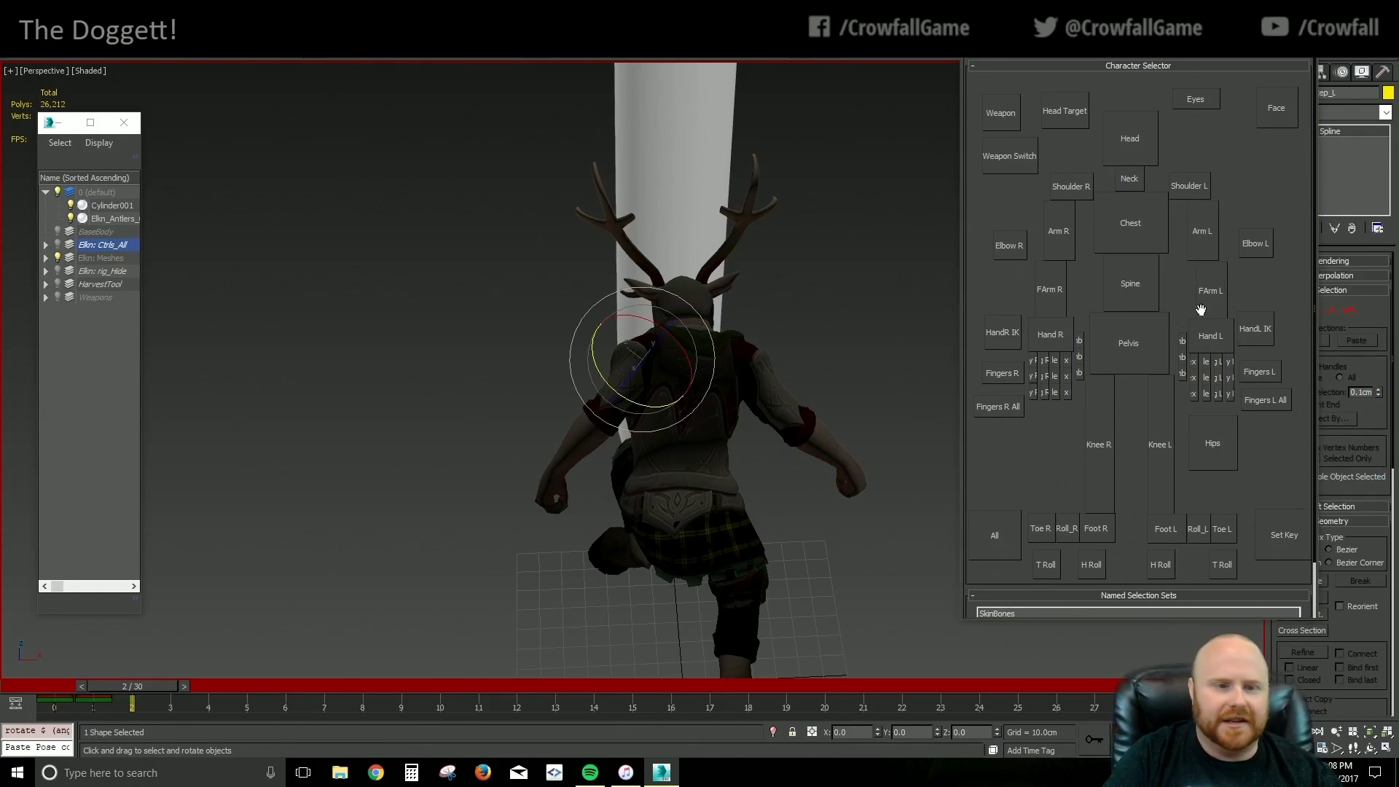
pyautogui.click(1208, 291)
pyautogui.moveTo(609, 399); pyautogui.dragTo(647, 399)
pyautogui.click(1202, 245)
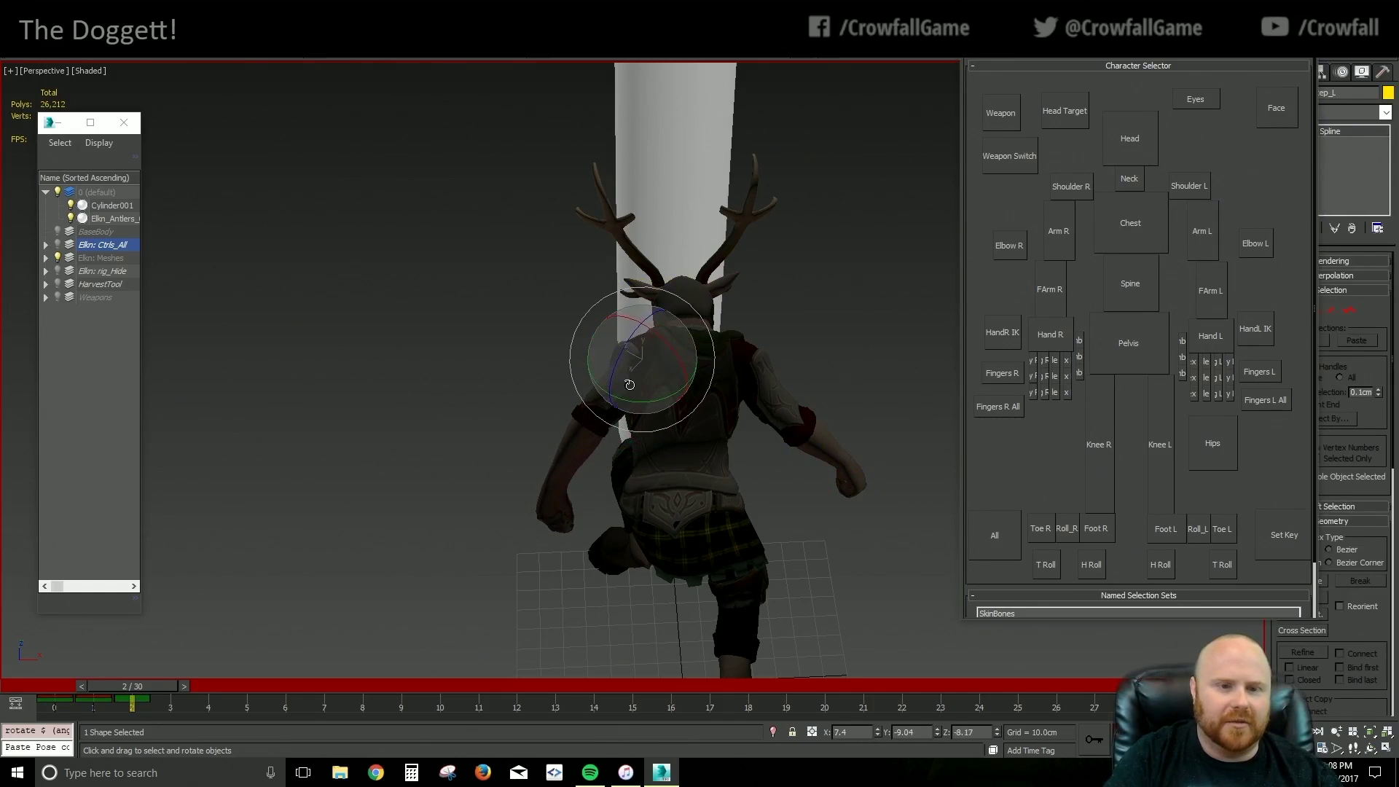
pyautogui.keyDown('alt'); pyautogui.moveTo(706, 448); pyautogui.dragTo(651, 387, button='middle'); pyautogui.keyUp('alt')
pyautogui.moveTo(651, 387); pyautogui.dragTo(684, 397)
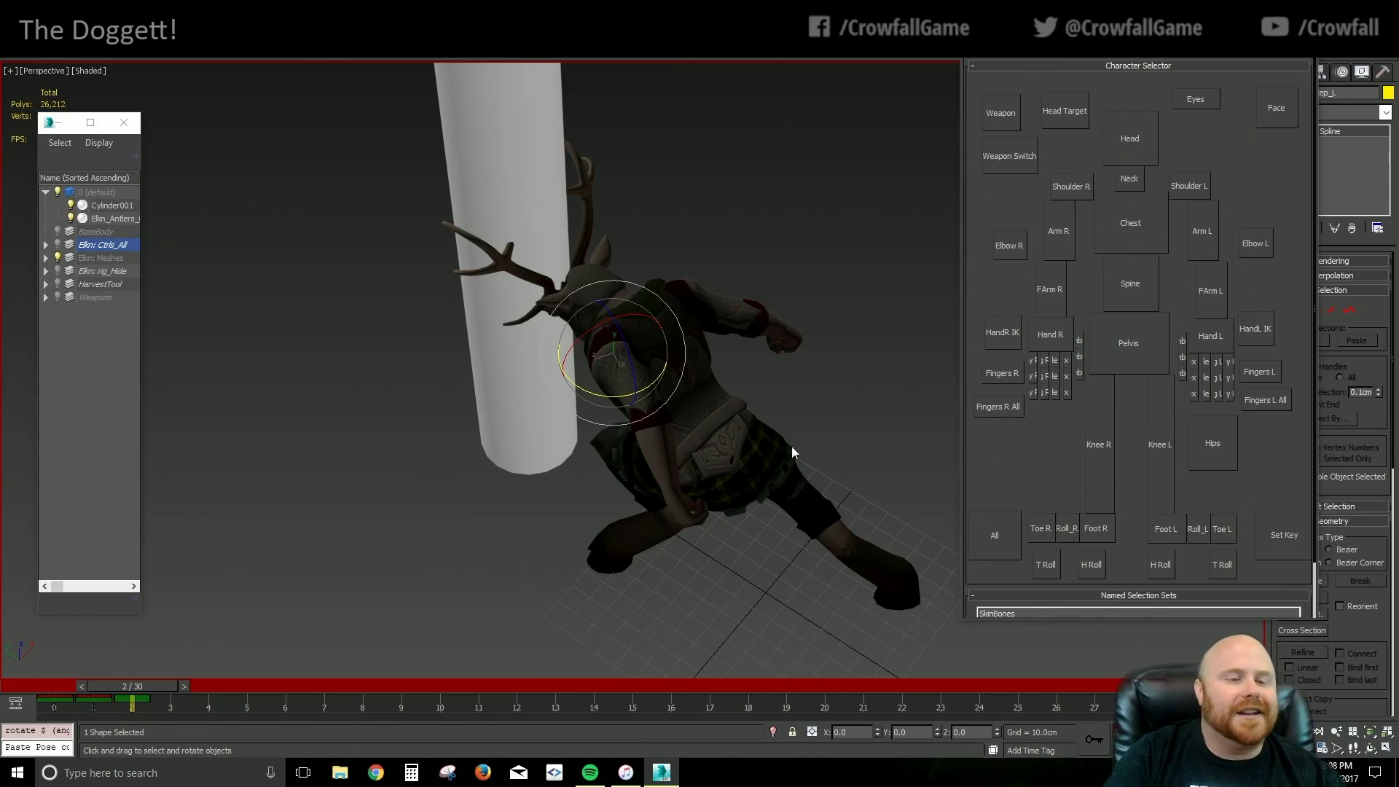
# Rotate the right upper arm control to lower the right arm toward the body
pyautogui.keyDown('alt'); pyautogui.moveTo(789, 440); pyautogui.dragTo(733, 430, button='middle'); pyautogui.keyUp('alt')
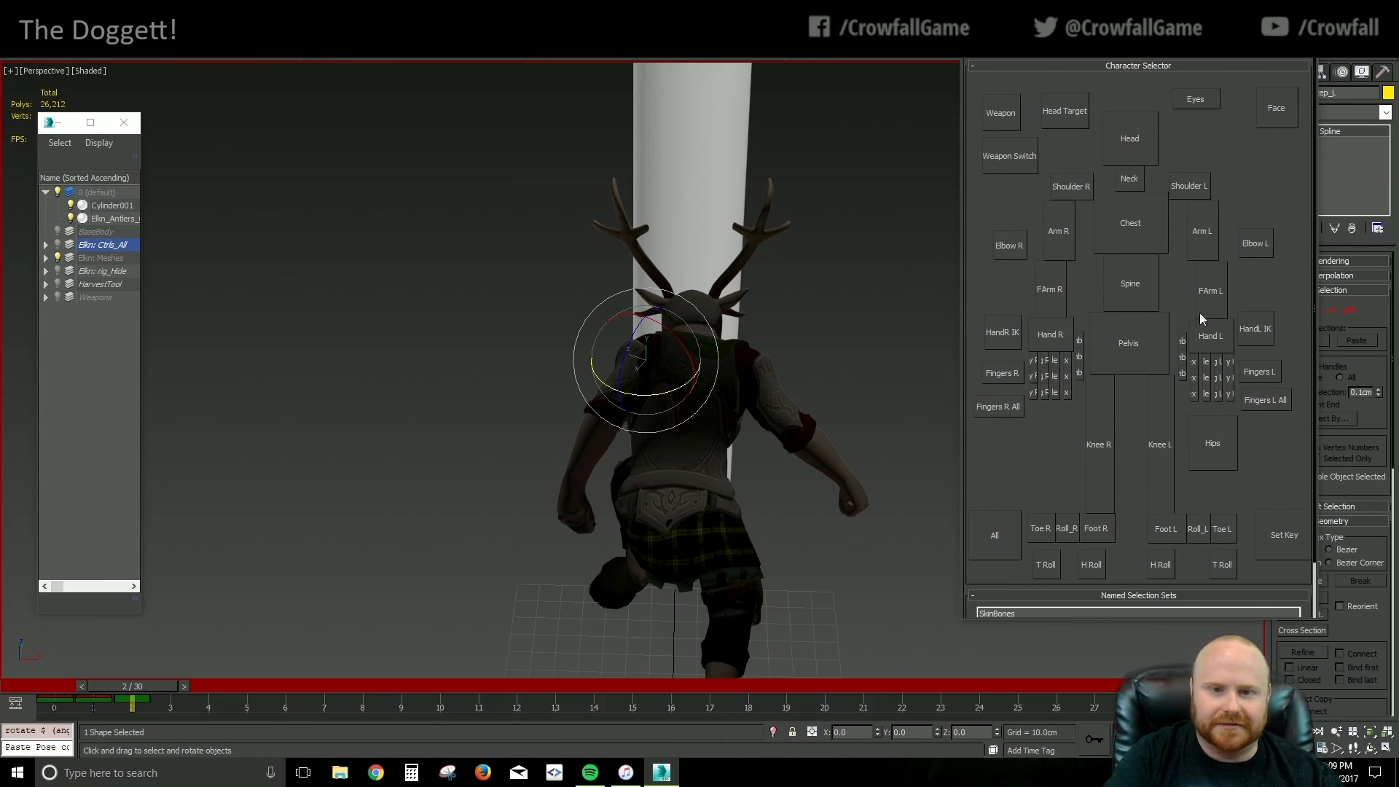
pyautogui.click(1058, 233)
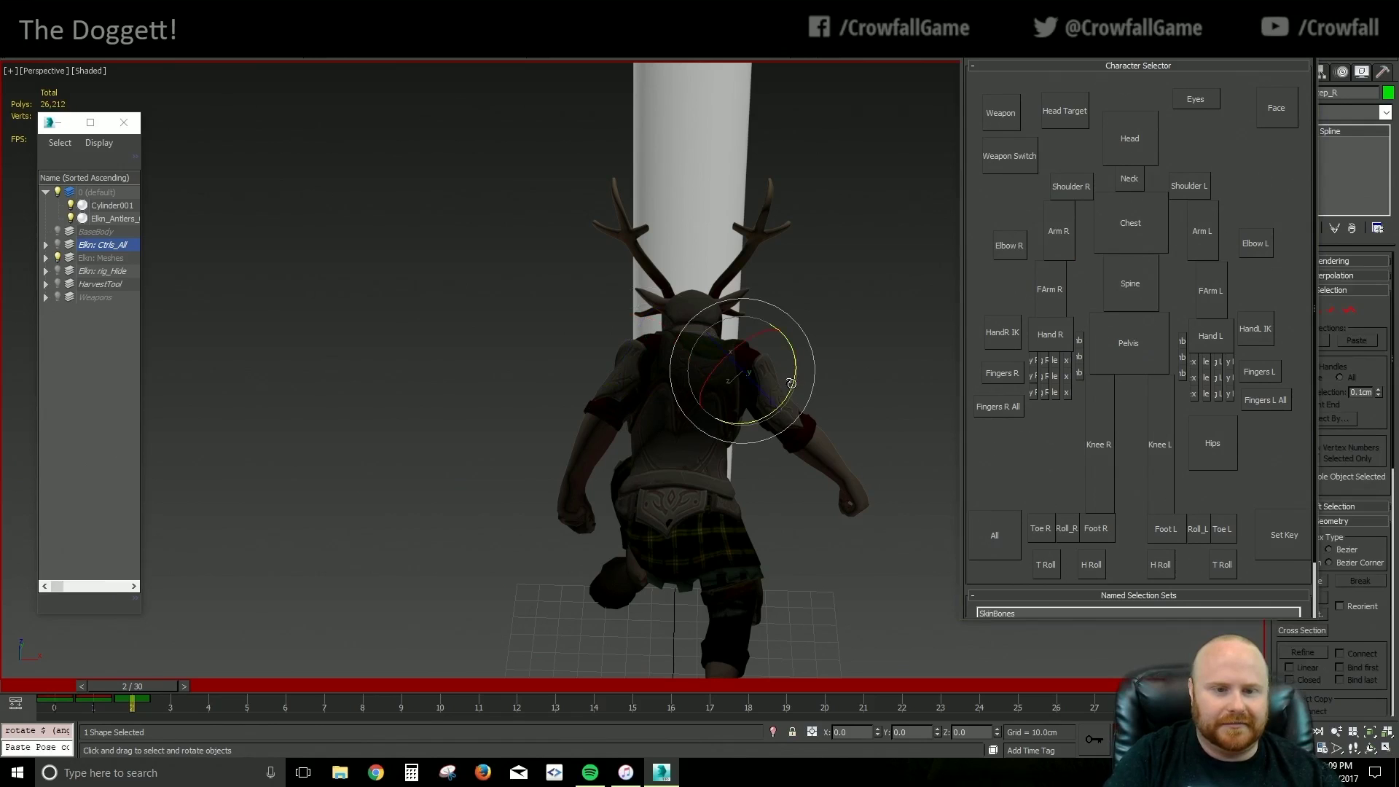
pyautogui.moveTo(792, 384); pyautogui.dragTo(774, 406)
# Move the right foot control forward to about Y -45.5 cm and shift the pelvis control slightly farther forward
pyautogui.keyDown('alt'); pyautogui.moveTo(846, 456); pyautogui.dragTo(794, 506, button='middle'); pyautogui.keyUp('alt')
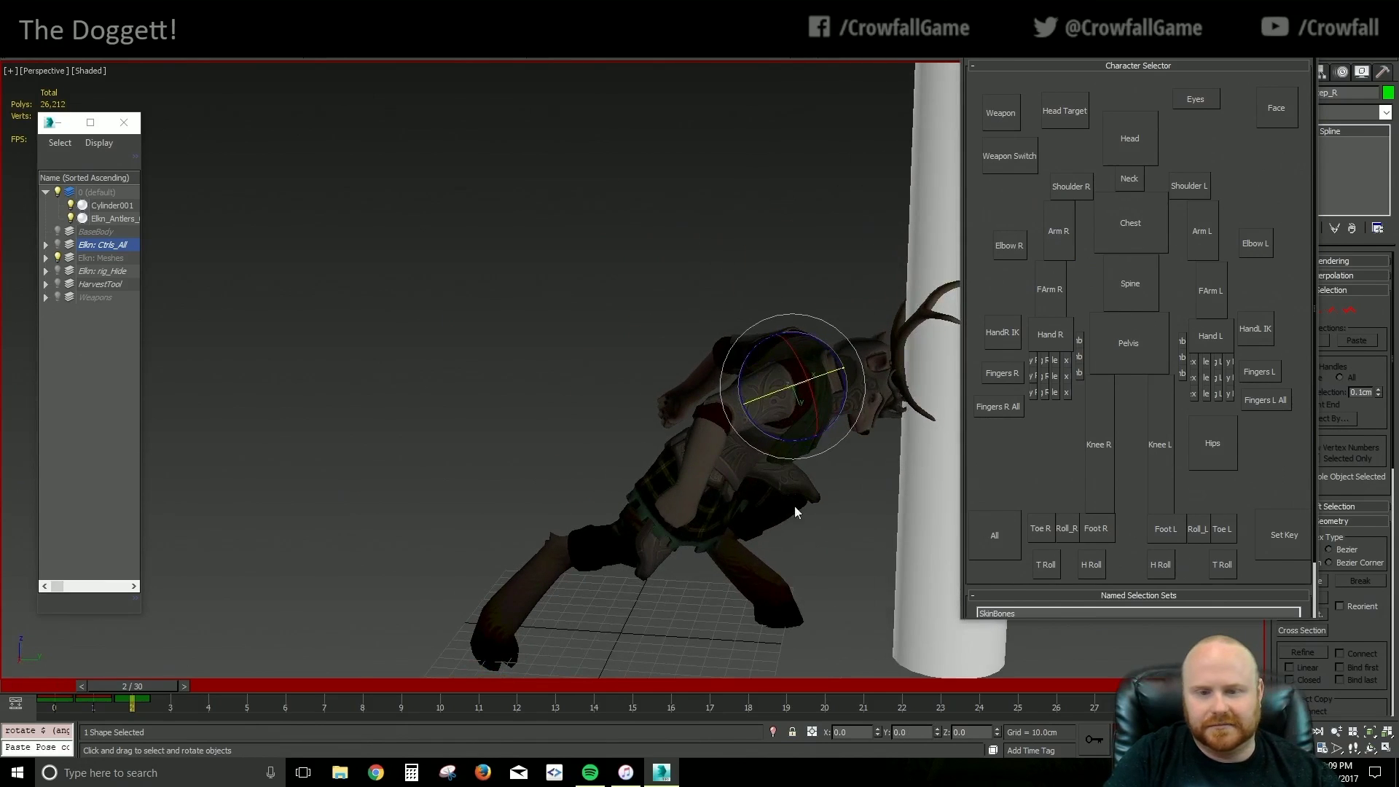
pyautogui.click(1084, 532)
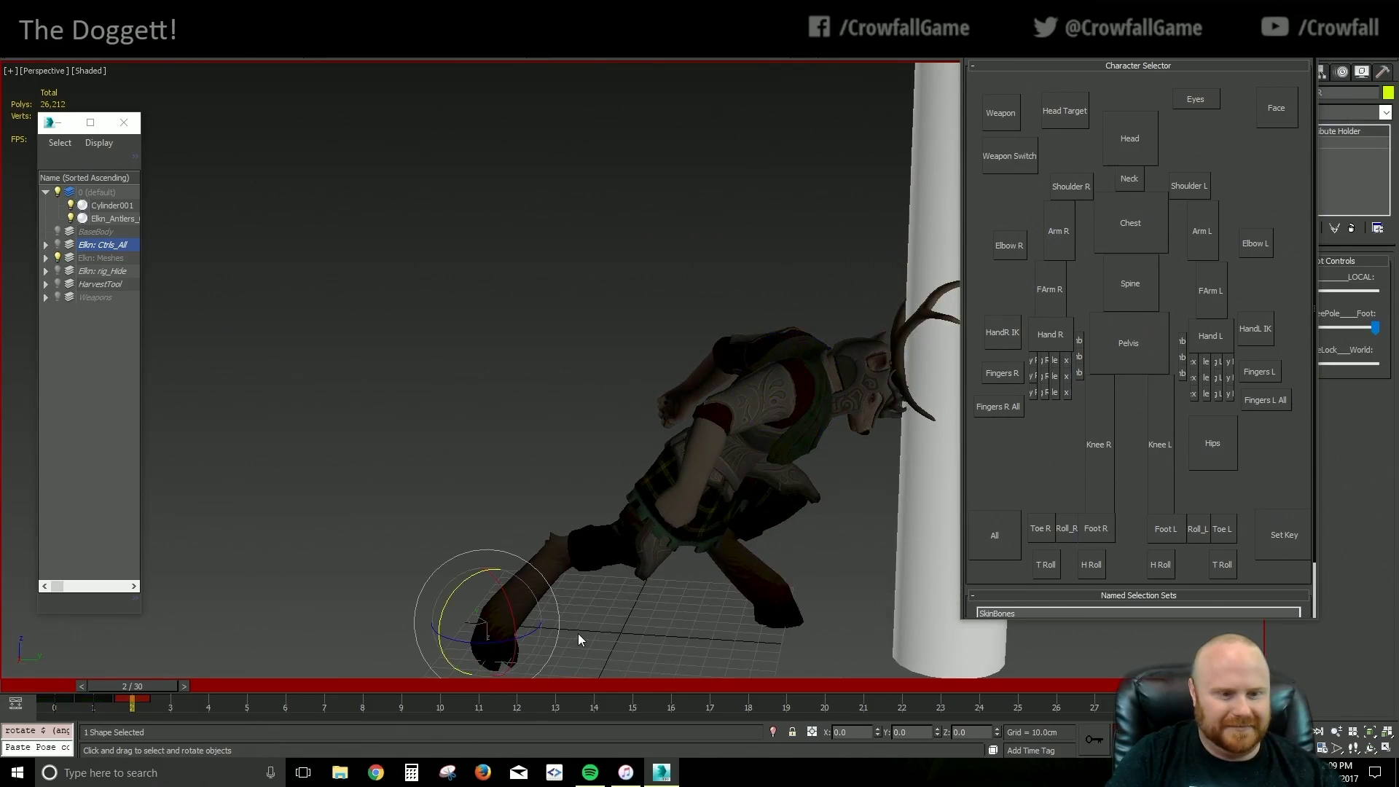
pyautogui.press('w')
pyautogui.moveTo(528, 638); pyautogui.dragTo(543, 636)
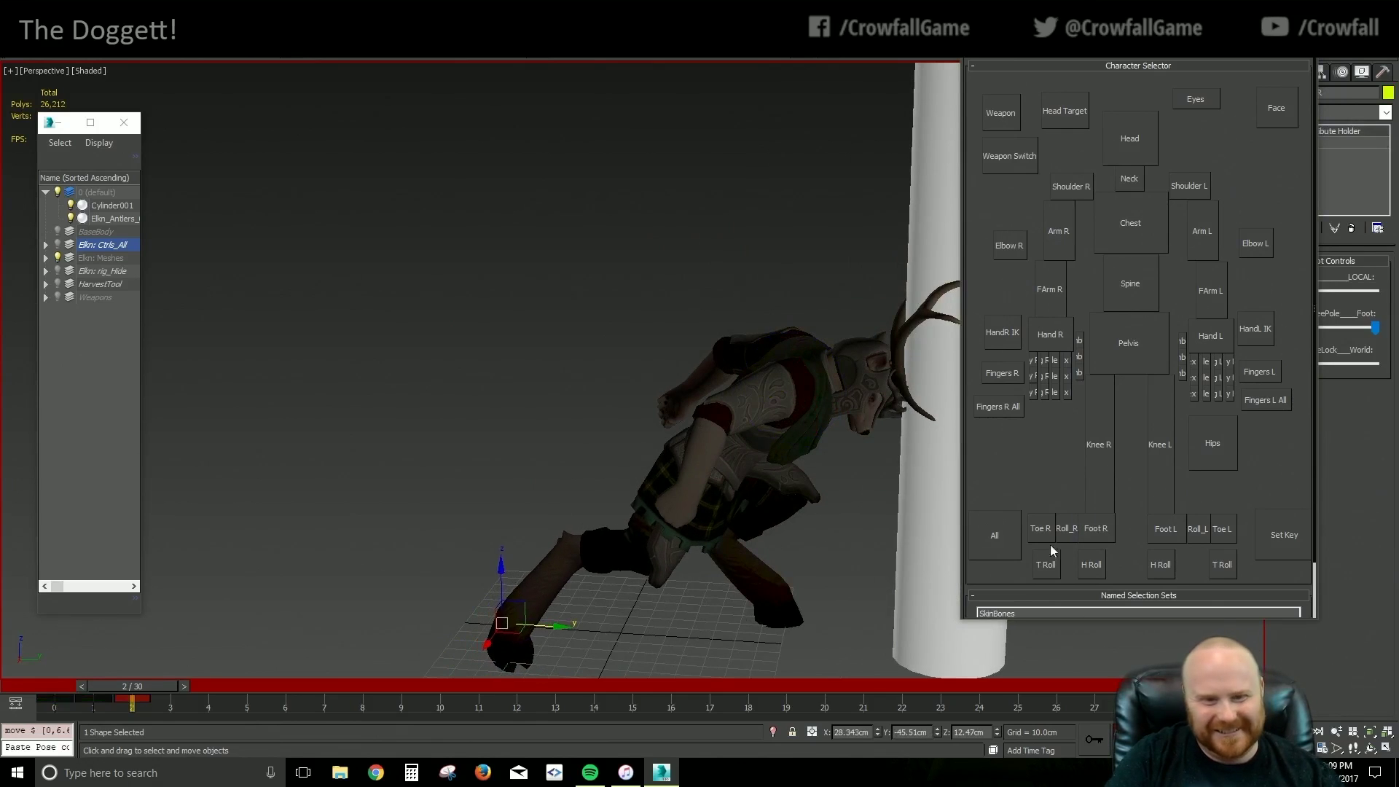
pyautogui.click(1129, 364)
pyautogui.moveTo(749, 467); pyautogui.dragTo(762, 467)
# Rotate the left shoulder control to shift the left arm slightly back and down
pyautogui.keyDown('alt'); pyautogui.moveTo(955, 534); pyautogui.dragTo(885, 541, button='middle'); pyautogui.keyUp('alt')
pyautogui.press('e')
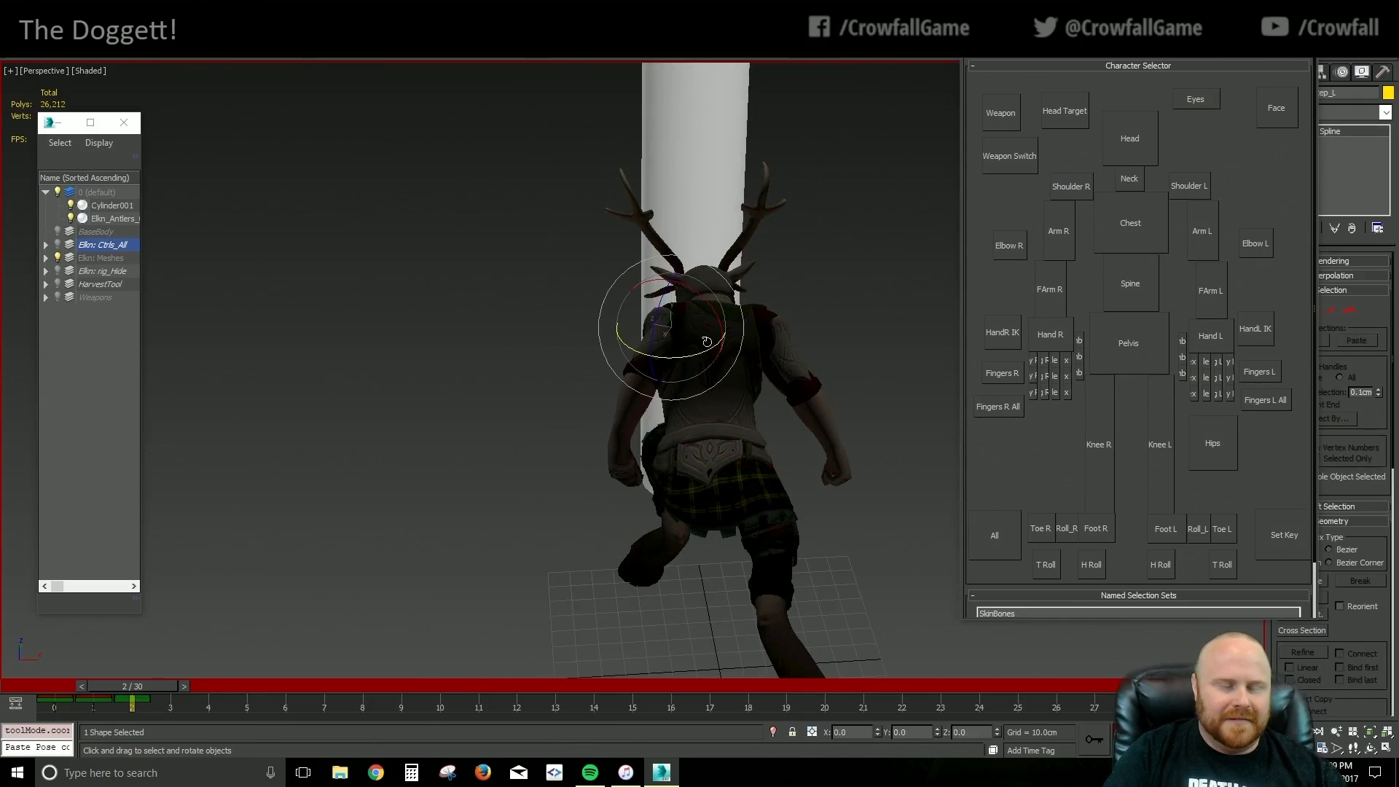
pyautogui.click(1068, 191)
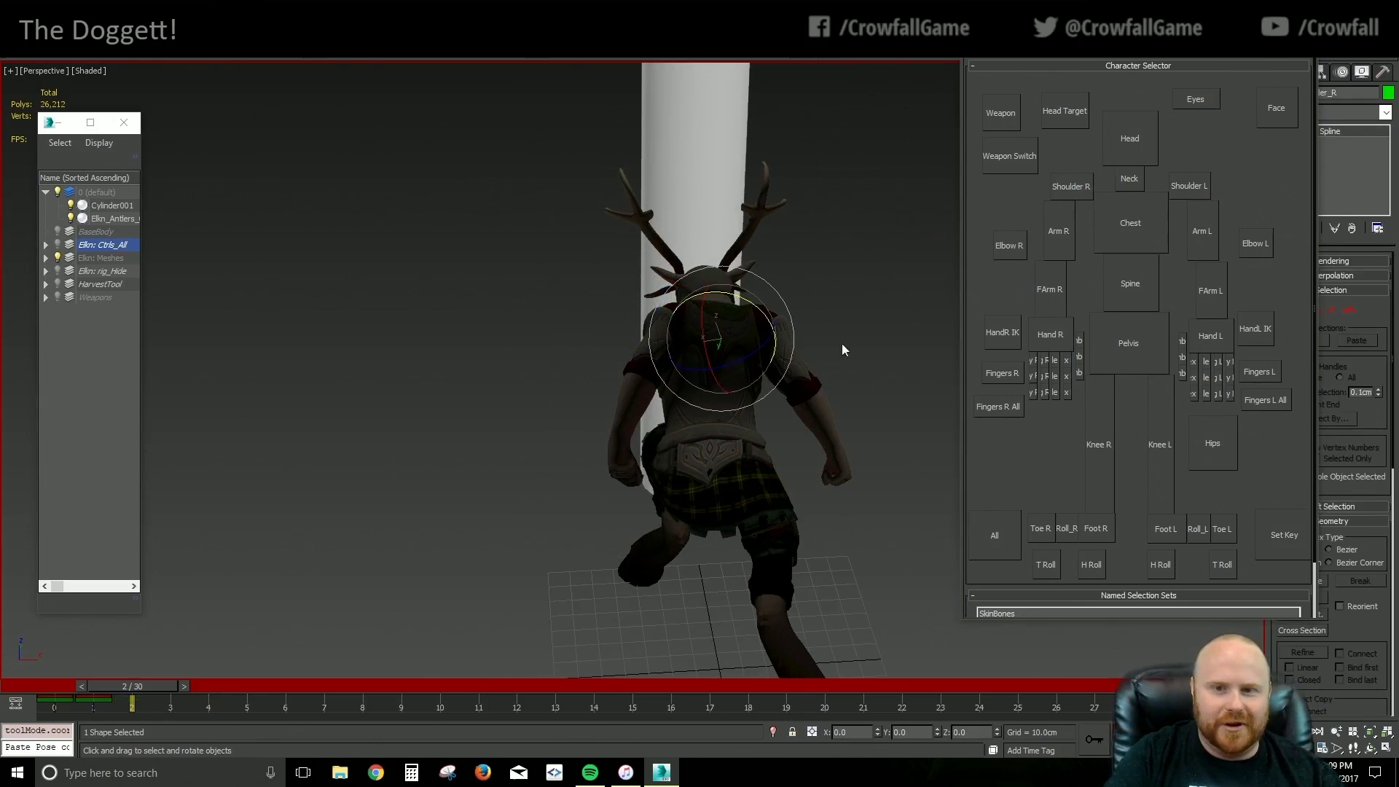
pyautogui.click(1174, 193)
pyautogui.keyDown('alt'); pyautogui.moveTo(656, 423); pyautogui.dragTo(771, 424, button='middle'); pyautogui.keyUp('alt')
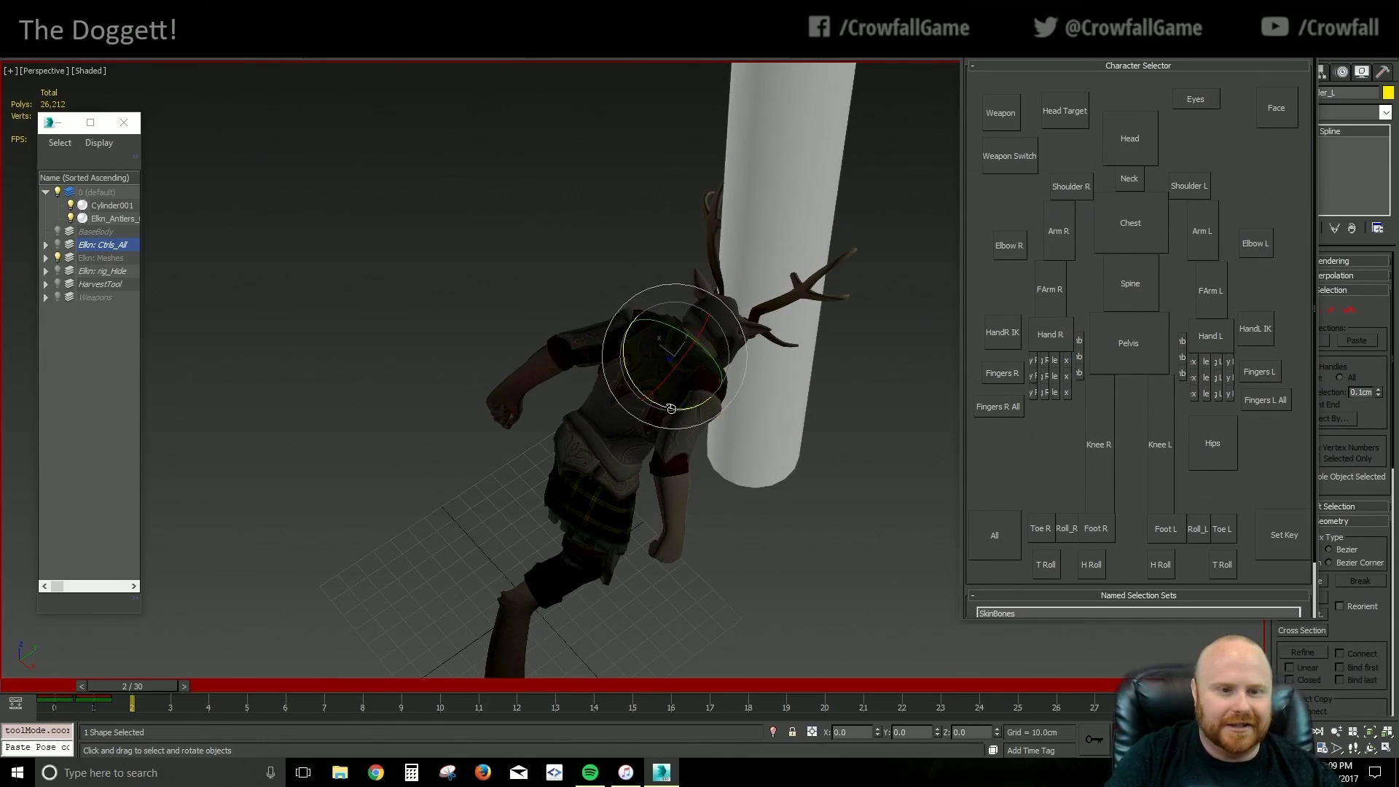
pyautogui.moveTo(670, 408); pyautogui.dragTo(684, 415)
# Rotate the left upper arm control slightly to swing the left arm outward from the torso
pyautogui.click(1200, 248)
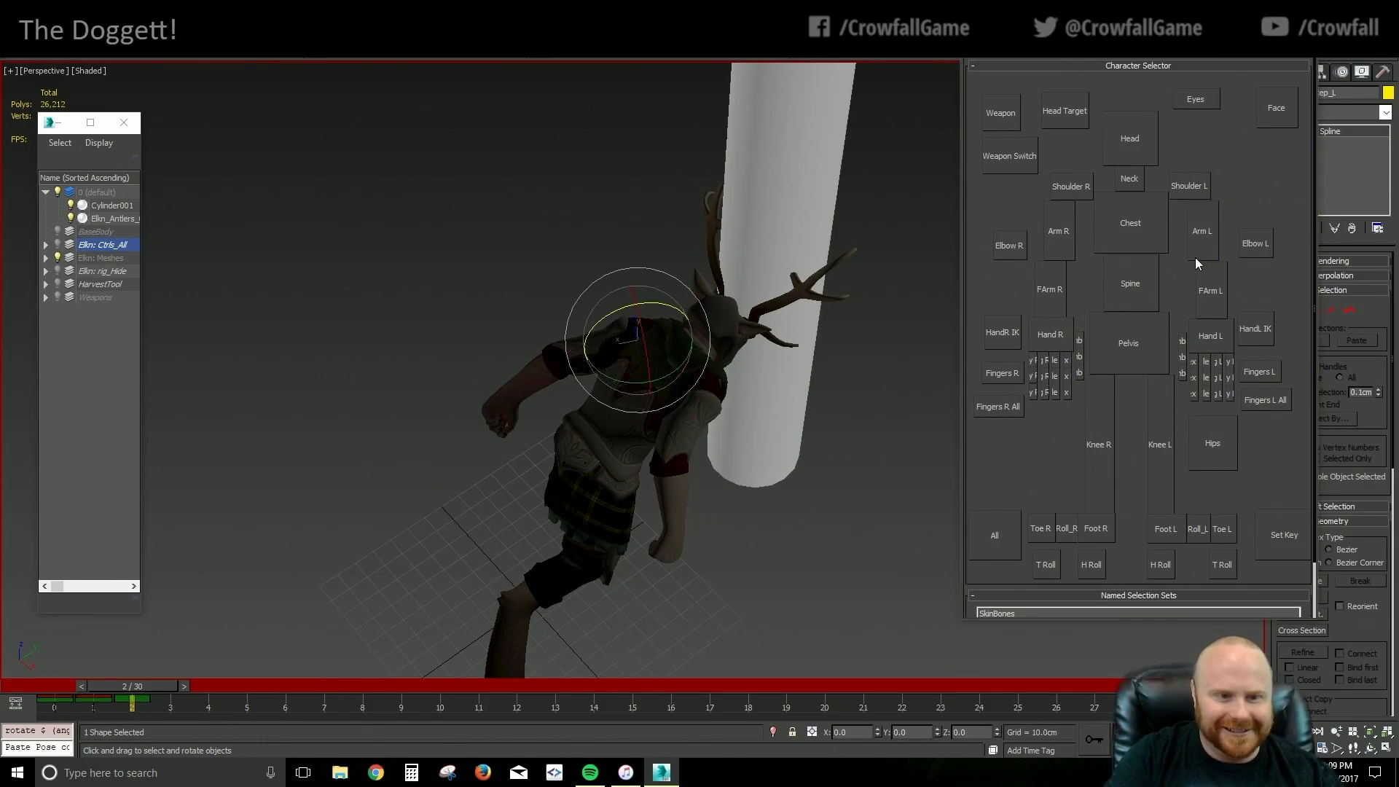
pyautogui.keyDown('alt'); pyautogui.moveTo(695, 348); pyautogui.dragTo(593, 306, button='middle'); pyautogui.keyUp('alt')
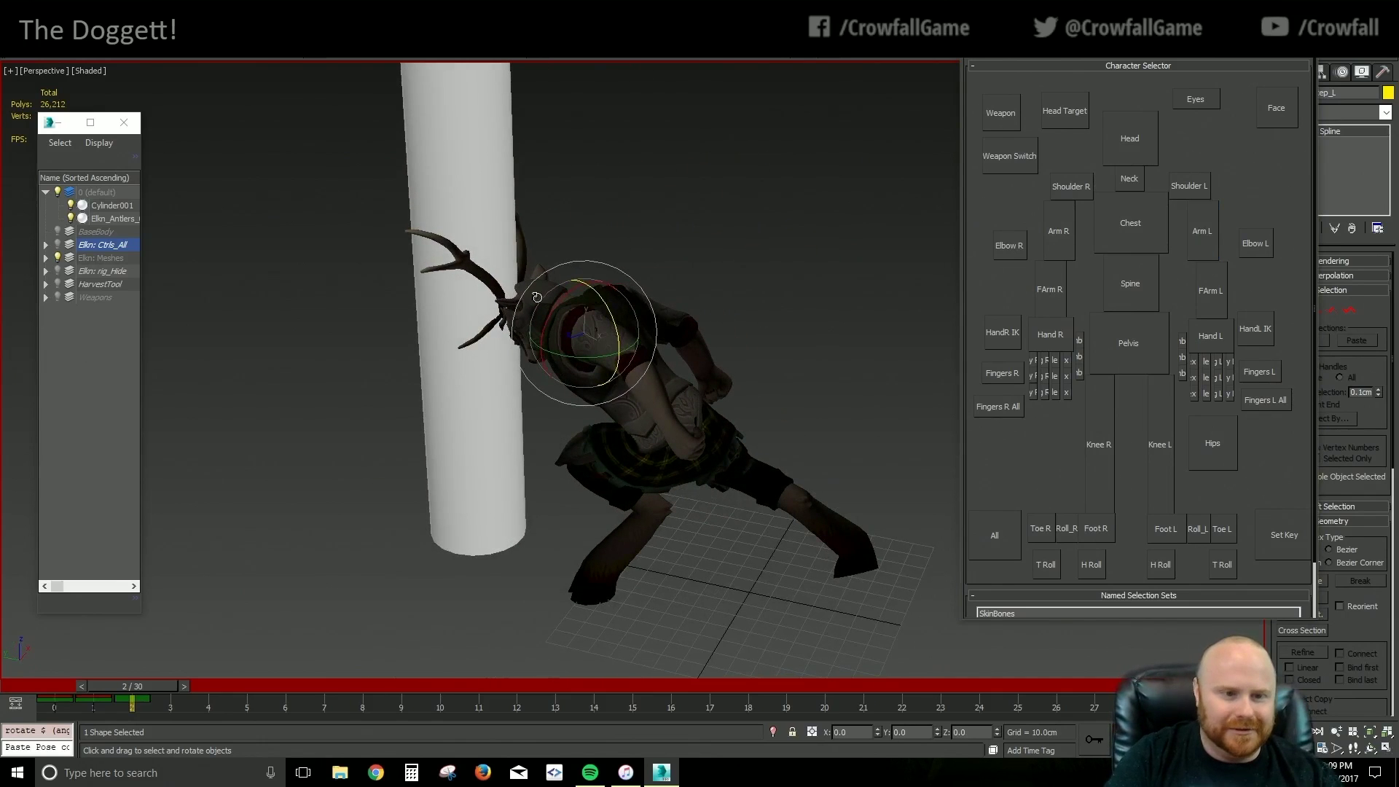
pyautogui.keyDown('alt'); pyautogui.moveTo(705, 326); pyautogui.dragTo(656, 348, button='middle'); pyautogui.keyUp('alt')
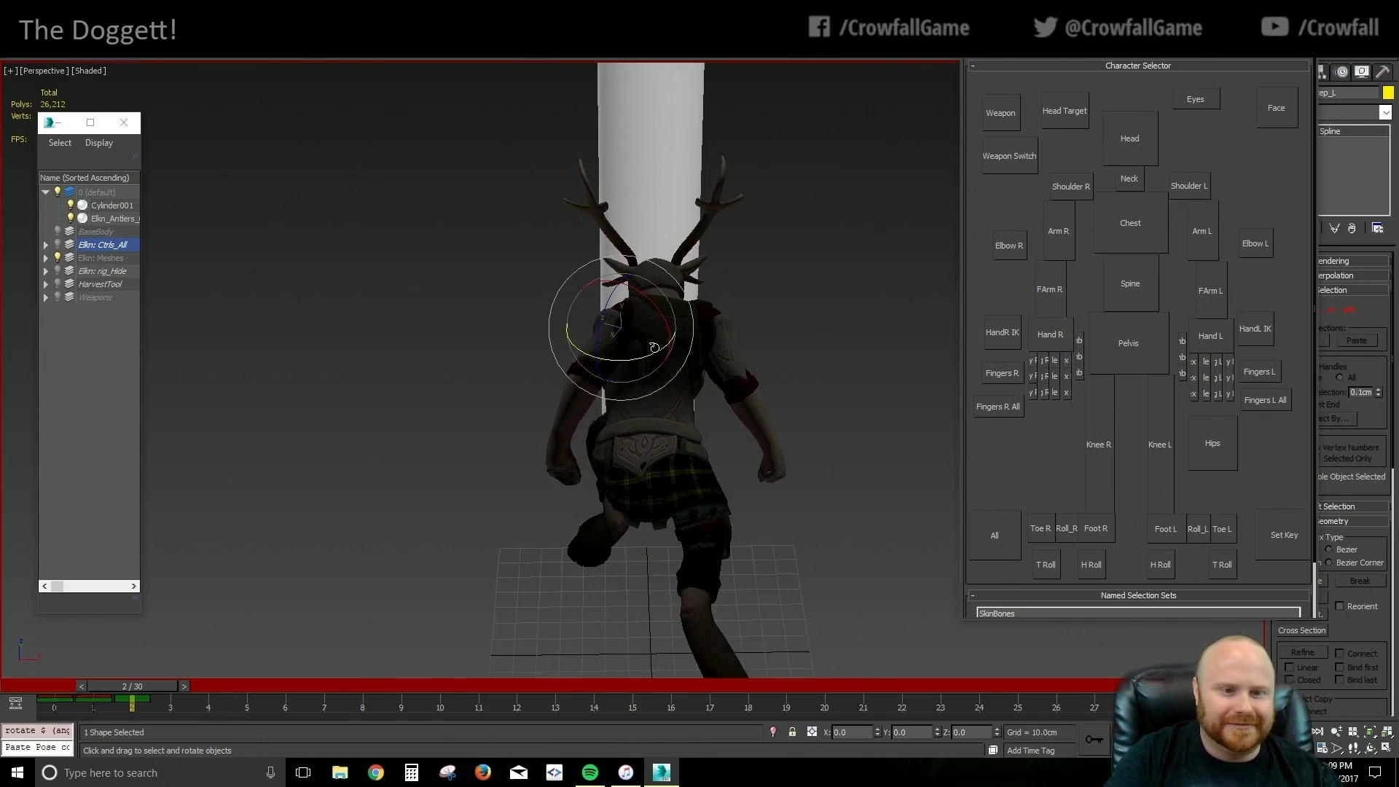
pyautogui.moveTo(654, 348); pyautogui.dragTo(639, 357)
# Adjust the left forearm's rotation and rotate the left upper arm control a little farther outward
pyautogui.click(1049, 289)
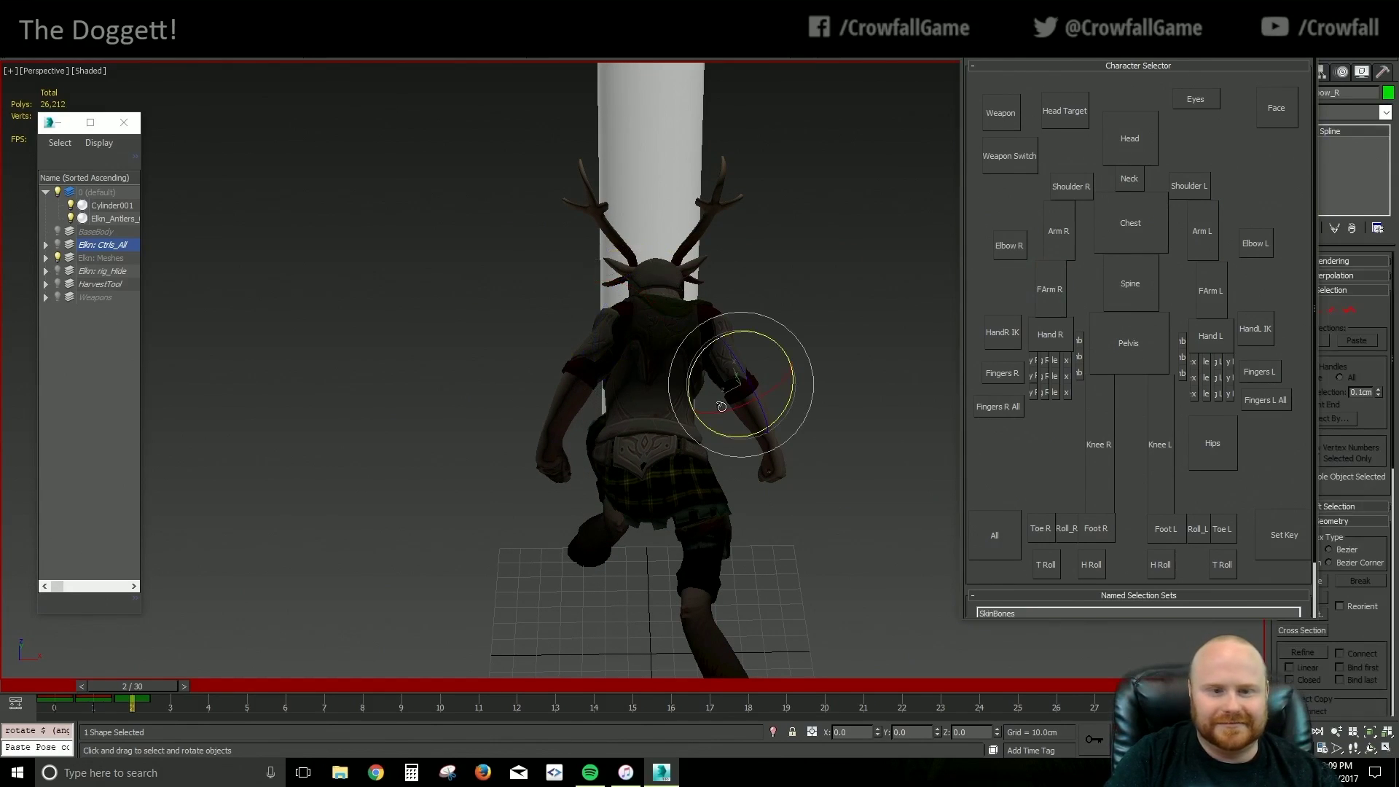
pyautogui.click(1205, 288)
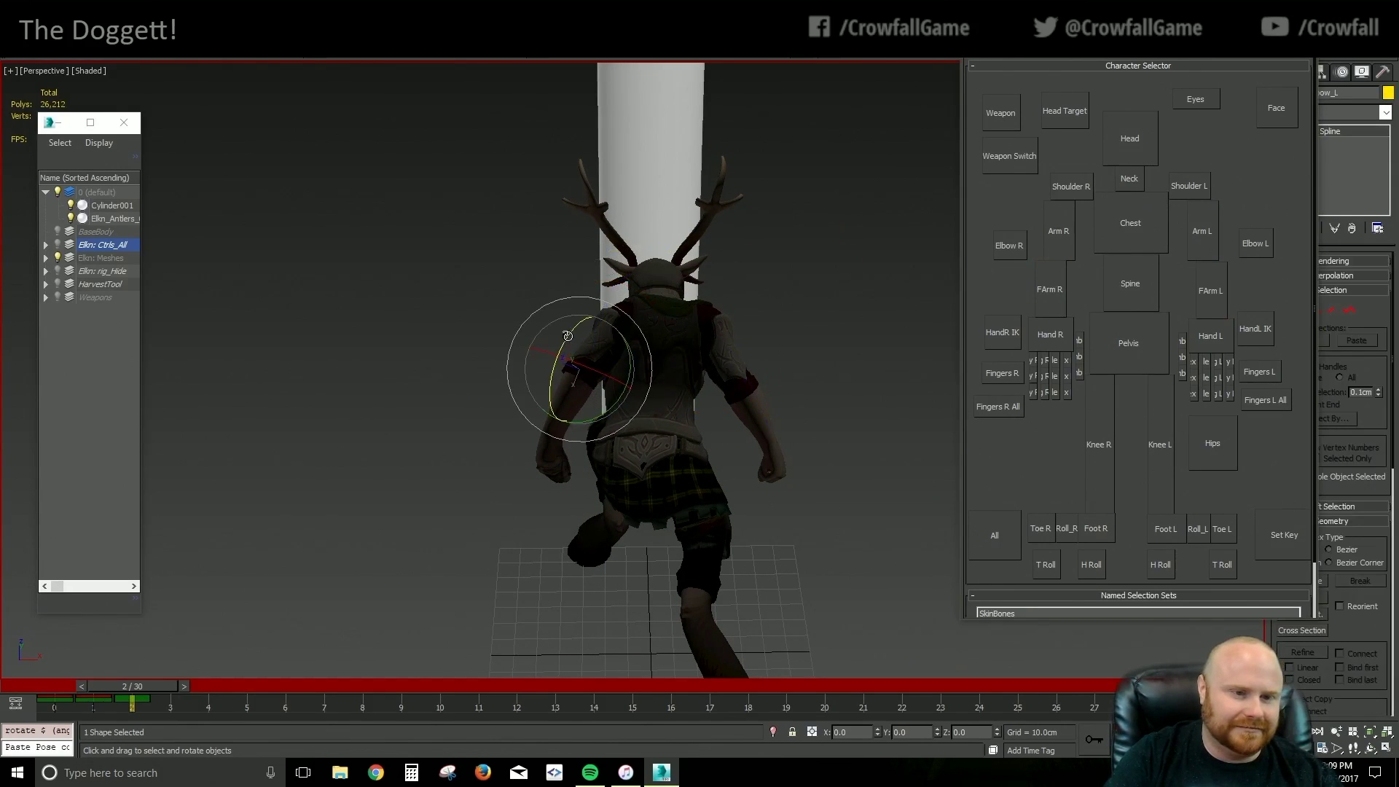
pyautogui.moveTo(567, 336); pyautogui.dragTo(582, 324)
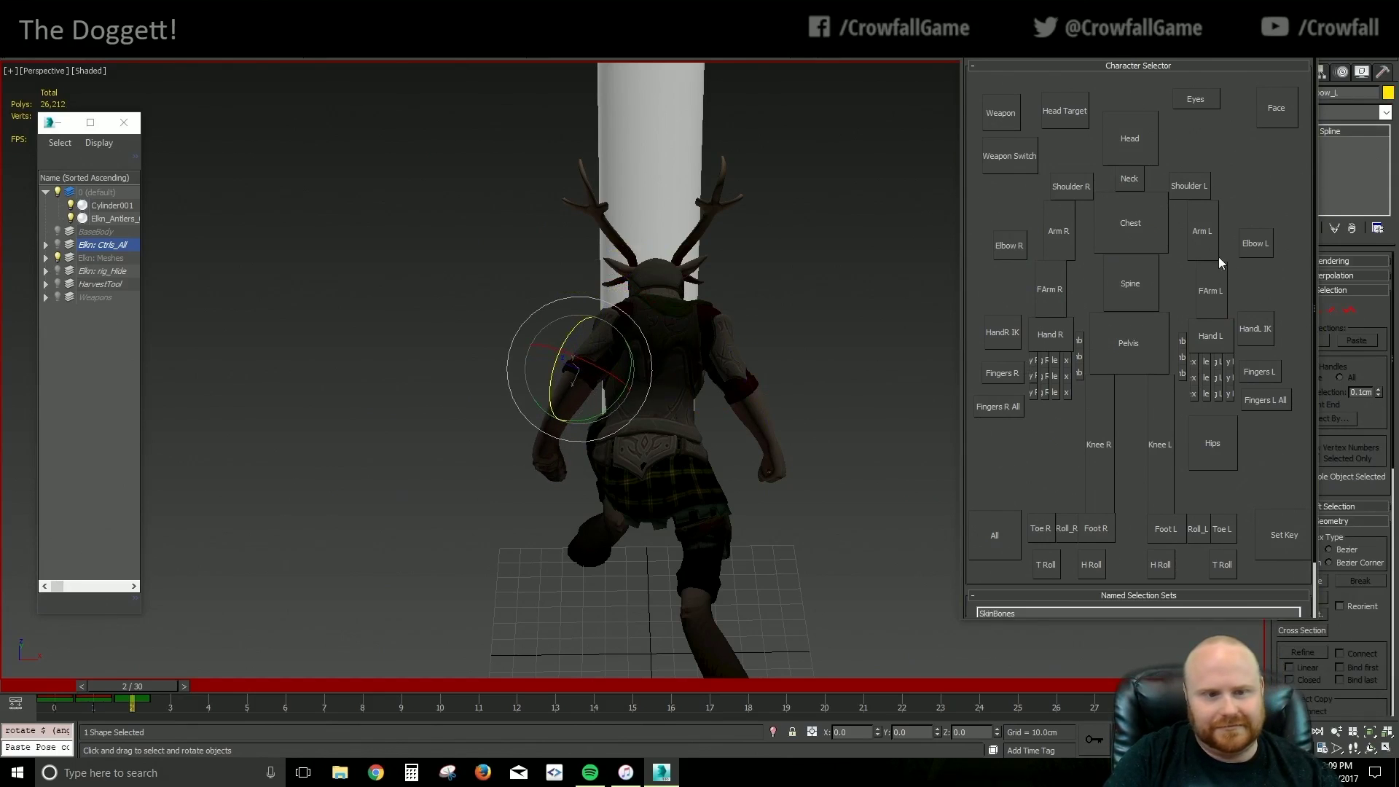
pyautogui.click(1193, 255)
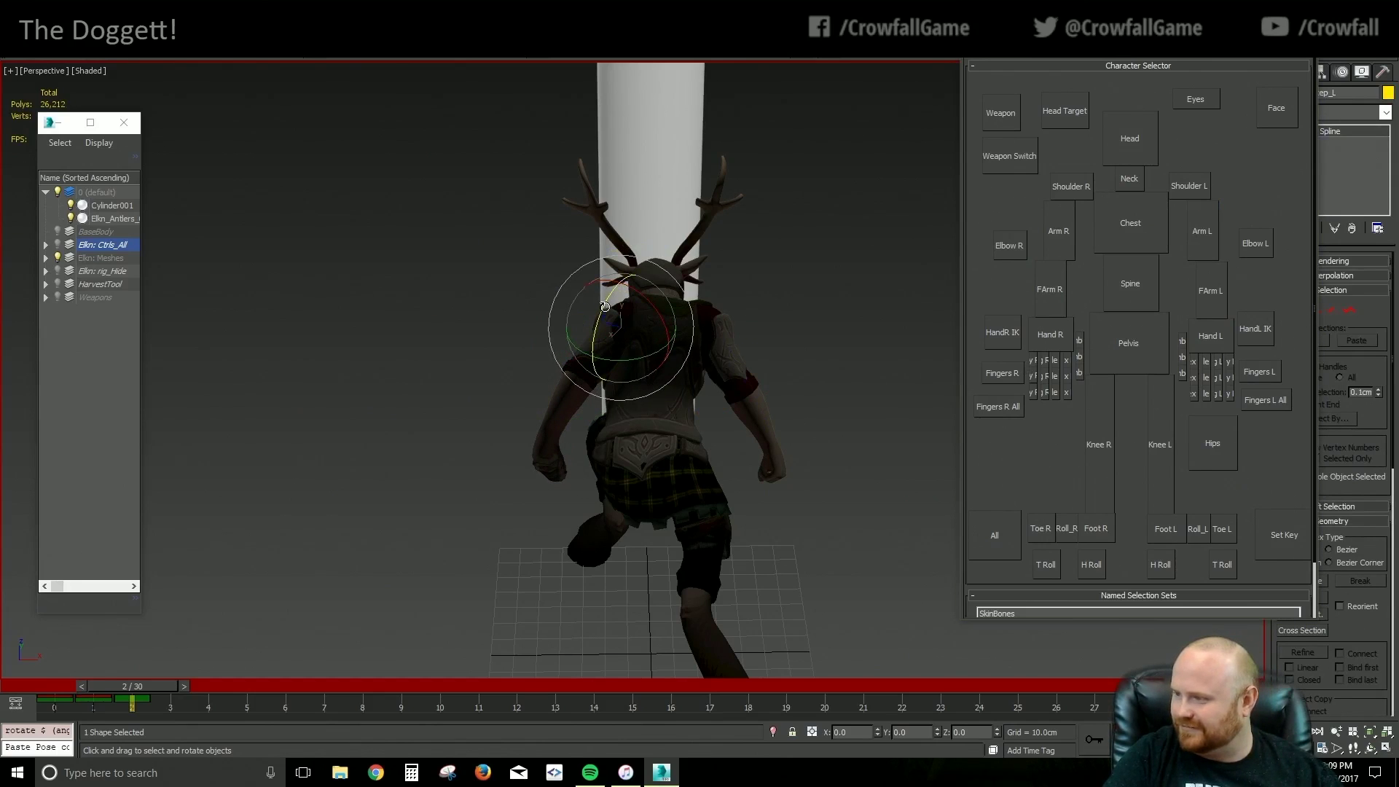
pyautogui.moveTo(600, 317); pyautogui.dragTo(598, 322)
pyautogui.moveTo(601, 325)
pyautogui.keyDown('alt'); pyautogui.mouseDown(button='middle')
pyautogui.moveTo(628, 384)
pyautogui.moveTo(609, 329)
pyautogui.mouseUp(button='middle'); pyautogui.keyUp('alt')
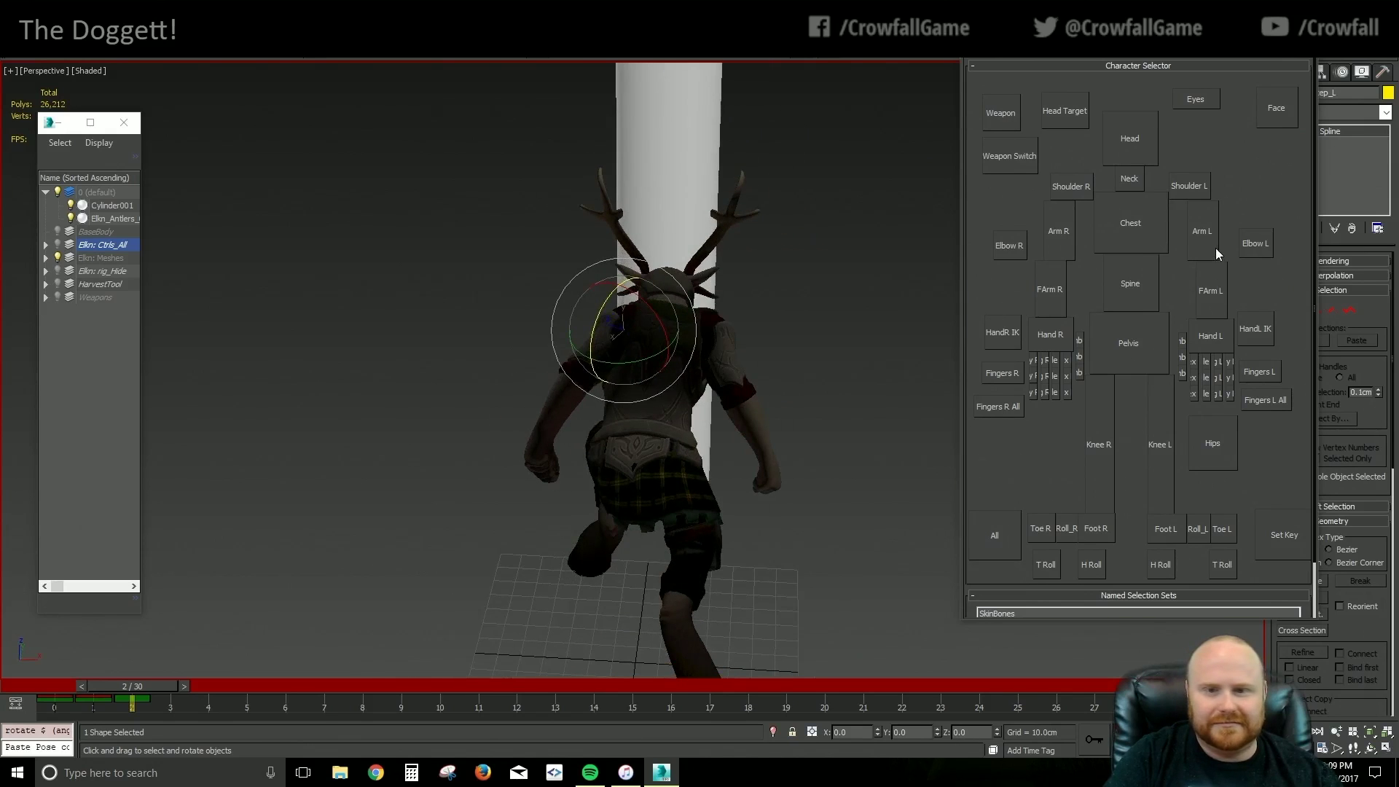
# Rotate the right forearm slightly and rotate the right upper arm control to pull the arm in closer to the body
pyautogui.click(1052, 290)
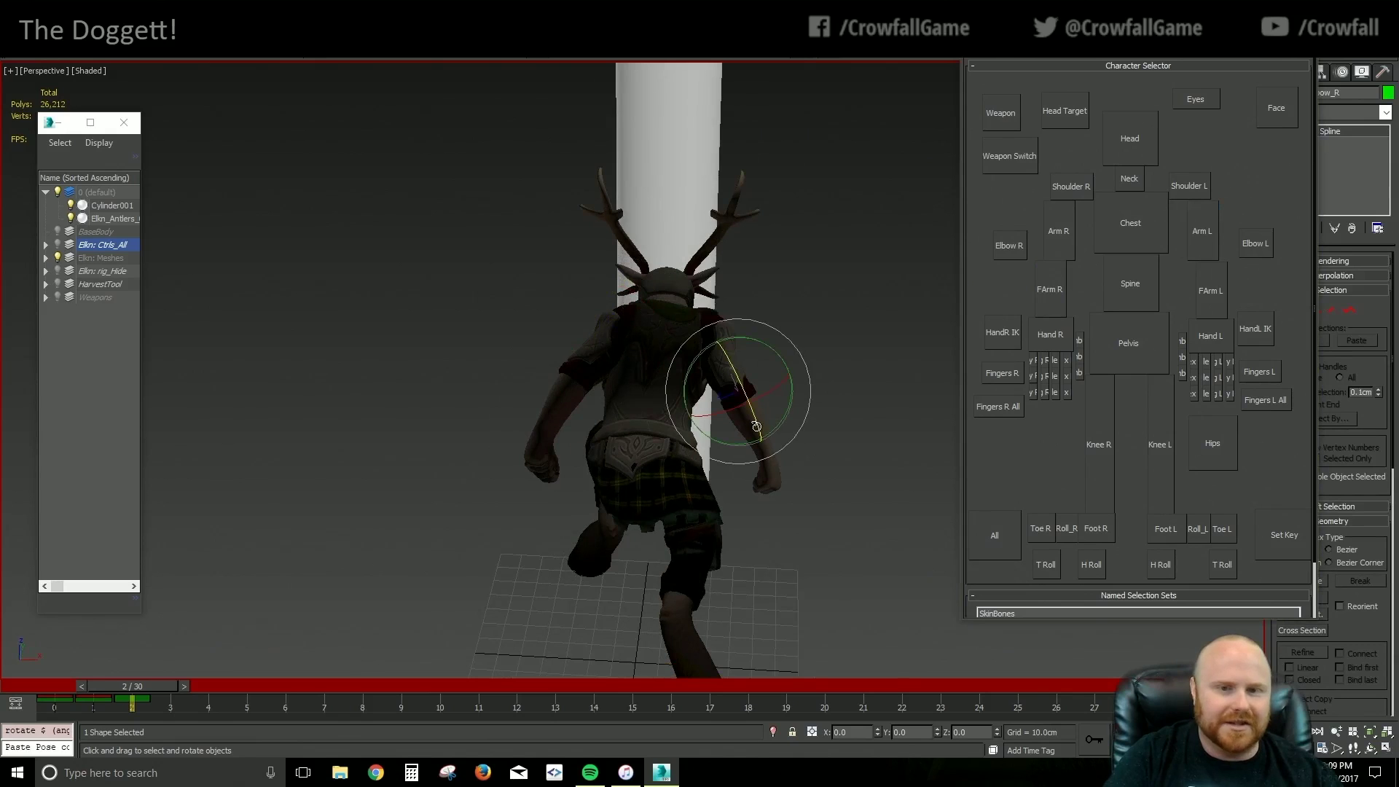
pyautogui.moveTo(749, 421); pyautogui.dragTo(757, 405)
pyautogui.click(1063, 240)
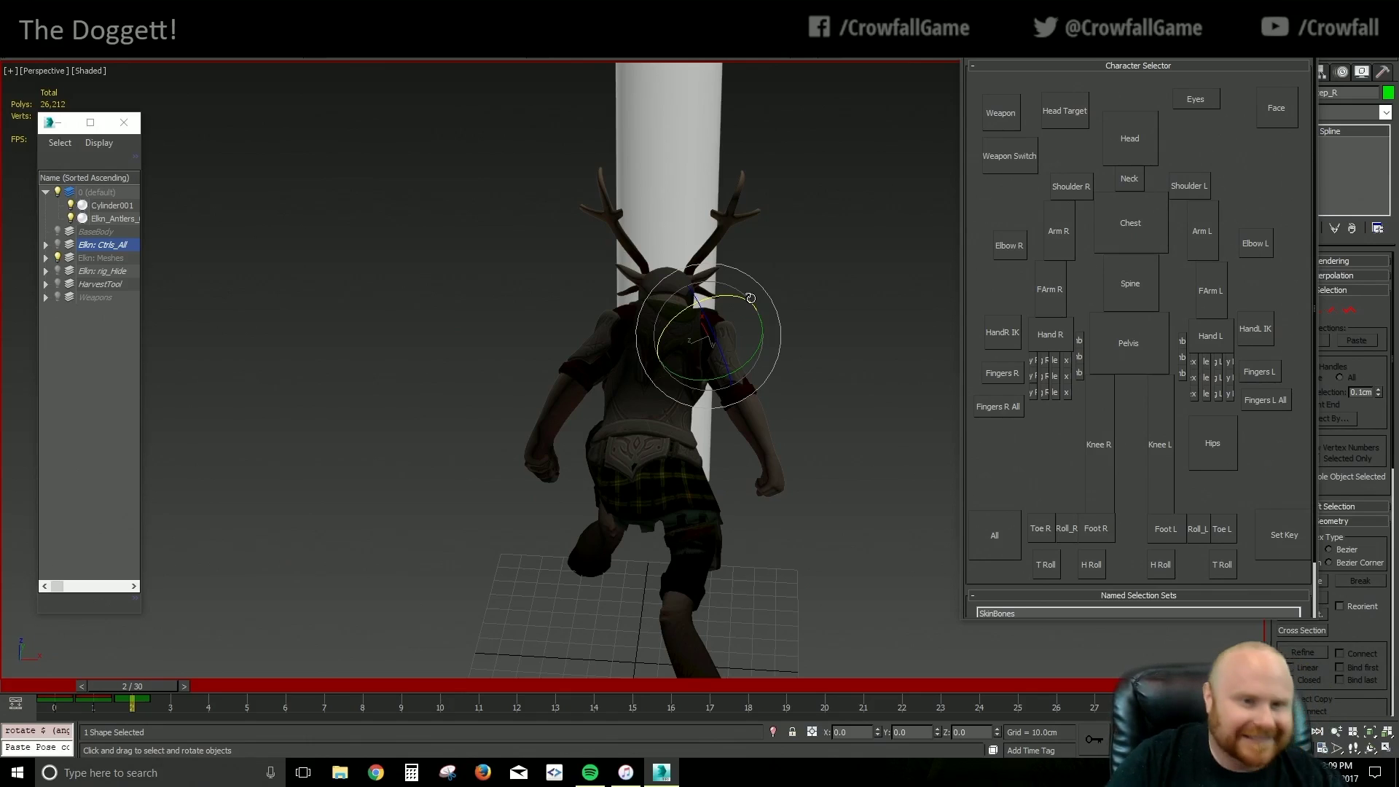
pyautogui.moveTo(750, 298); pyautogui.dragTo(732, 364)
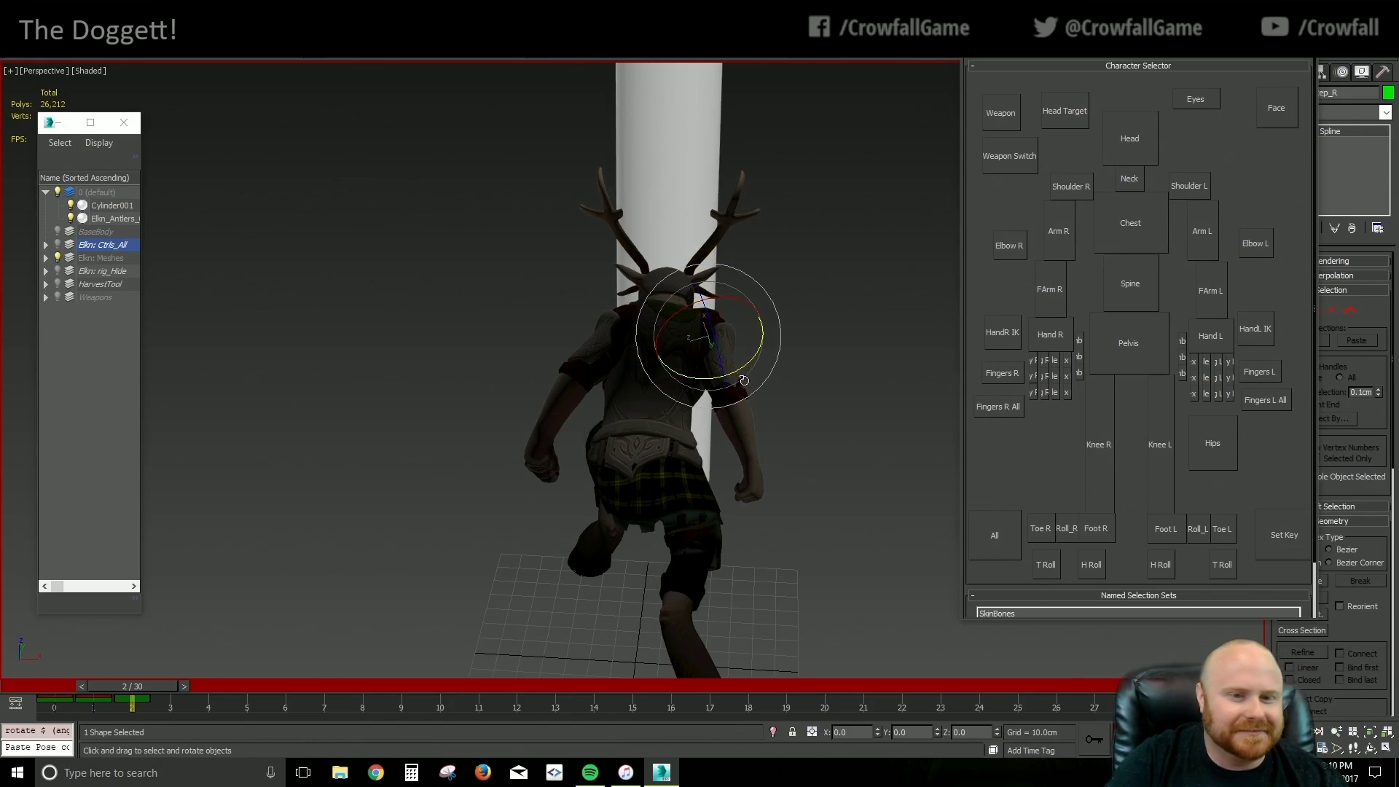
# Rotate the right foot control slightly to adjust the trailing foot's angle at frame 2
pyautogui.keyDown('alt'); pyautogui.moveTo(743, 380); pyautogui.dragTo(957, 514, button='middle'); pyautogui.keyUp('alt')
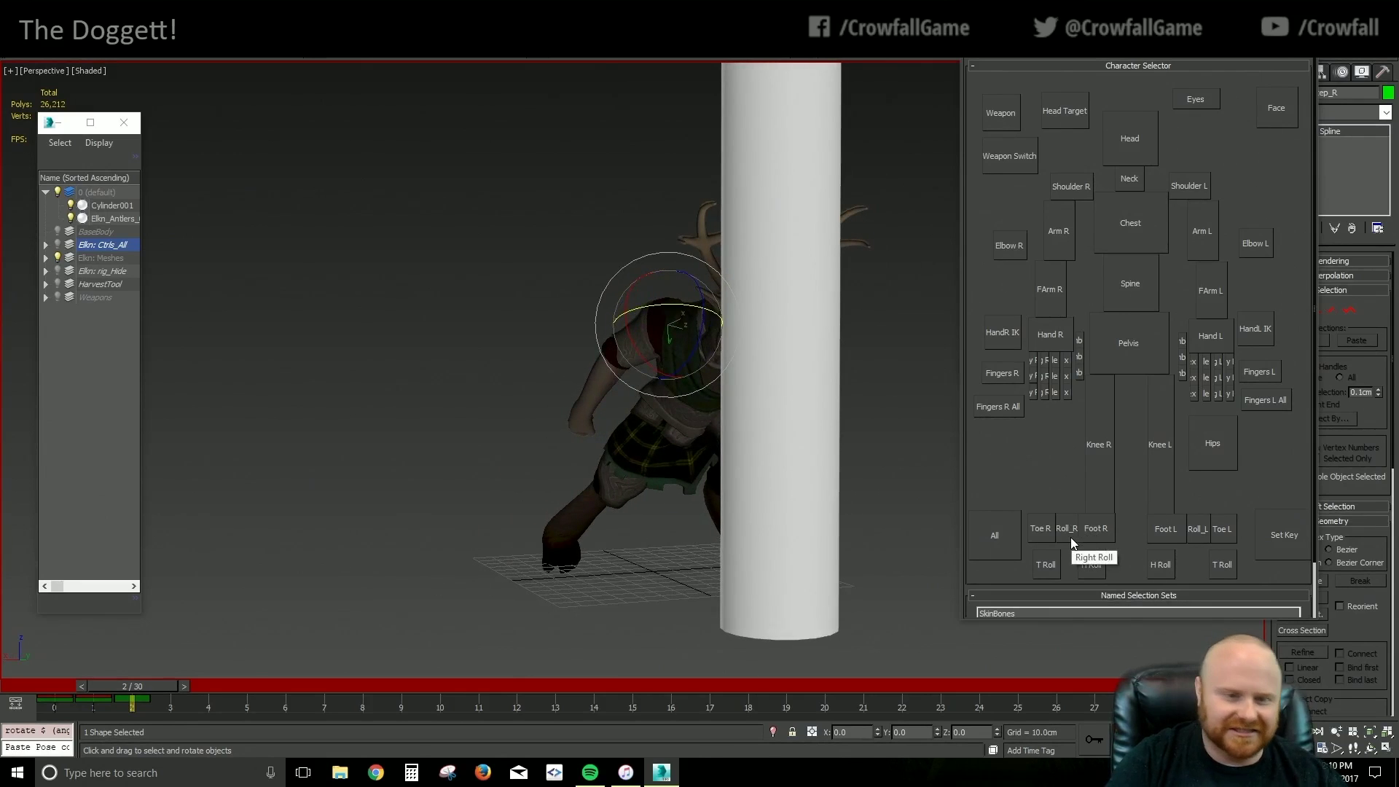
pyautogui.click(1089, 526)
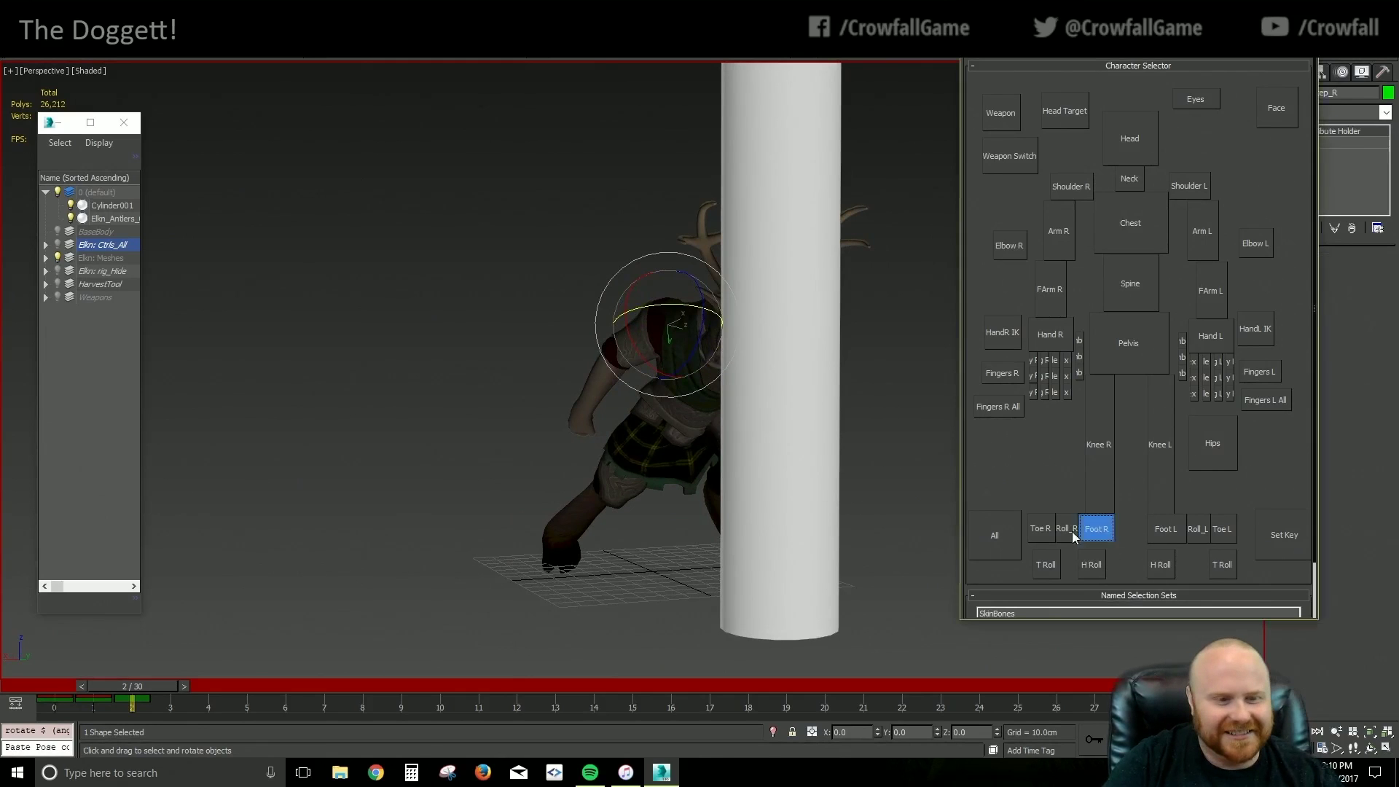
pyautogui.moveTo(564, 520); pyautogui.dragTo(583, 531)
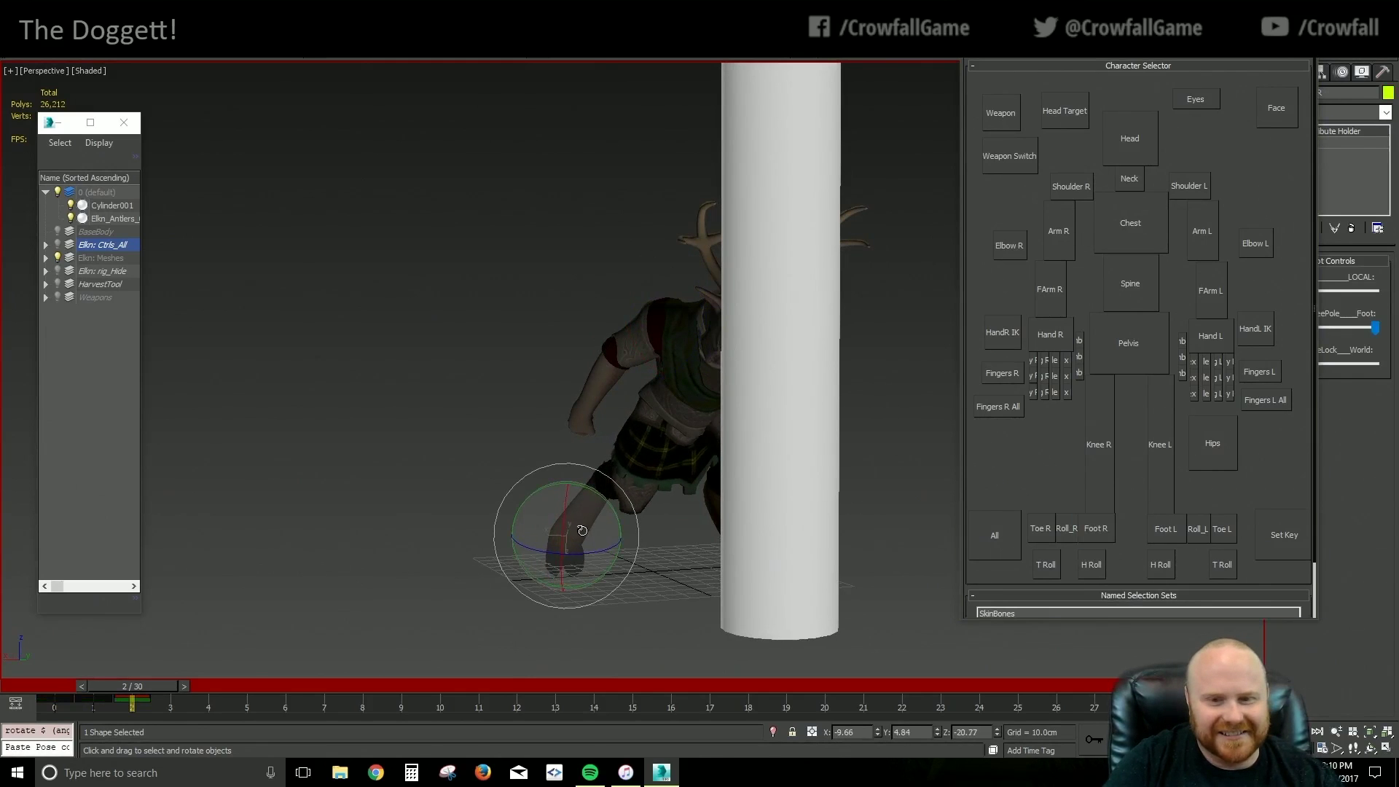
# Move the right knee control outward to redirect the bend of the right leg
pyautogui.click(1092, 490)
pyautogui.keyDown('alt'); pyautogui.moveTo(723, 576); pyautogui.dragTo(667, 575, button='middle'); pyautogui.keyUp('alt')
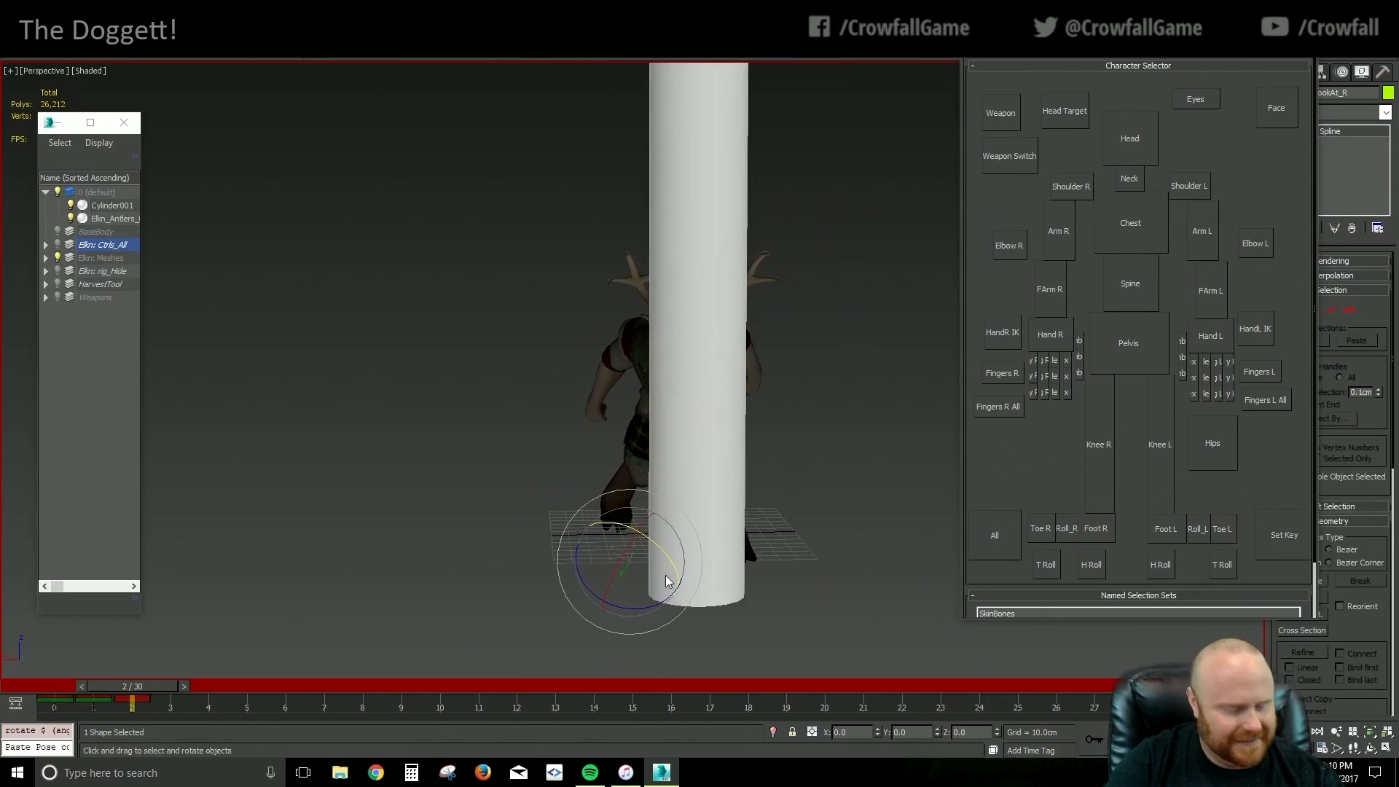
pyautogui.press('w')
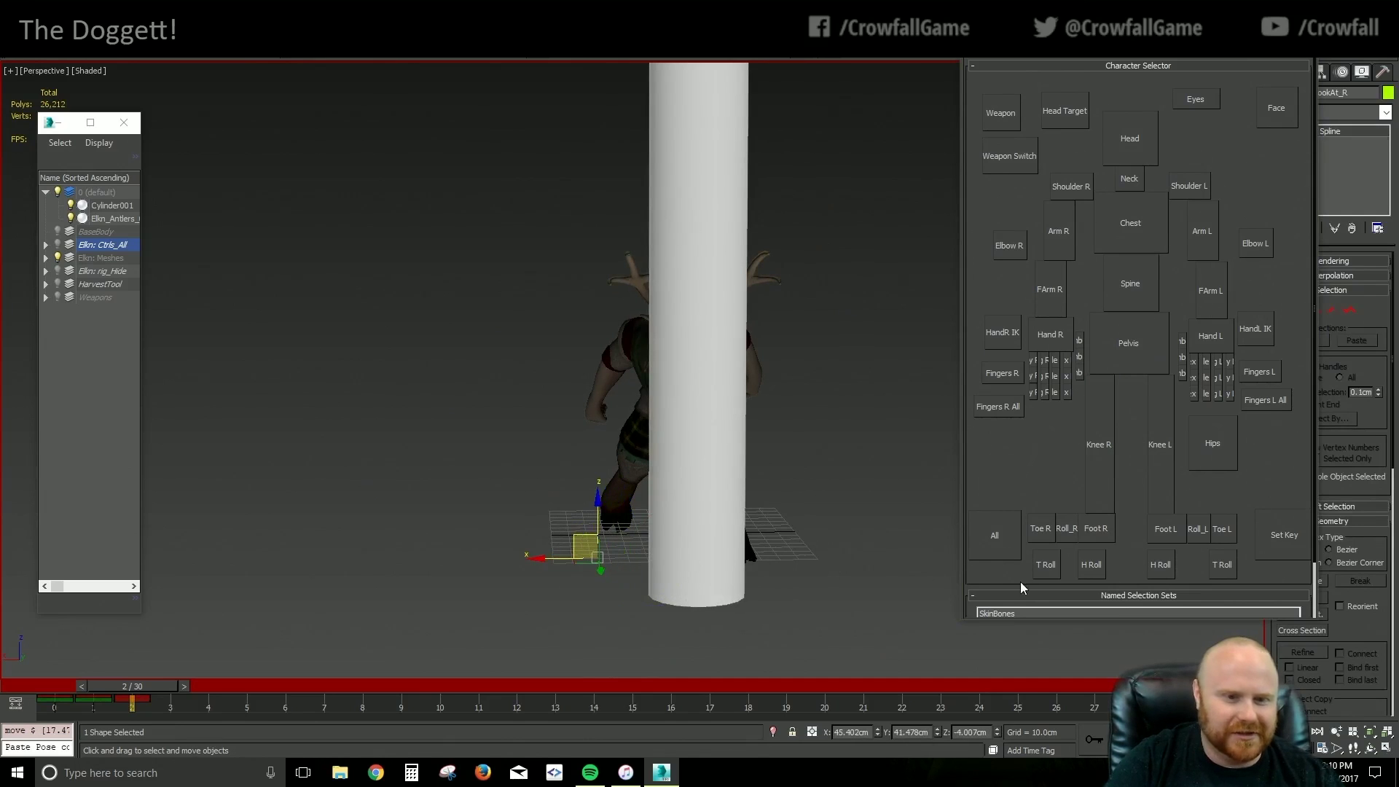
pyautogui.keyDown('alt'); pyautogui.moveTo(577, 504); pyautogui.dragTo(740, 504, button='middle'); pyautogui.keyUp('alt')
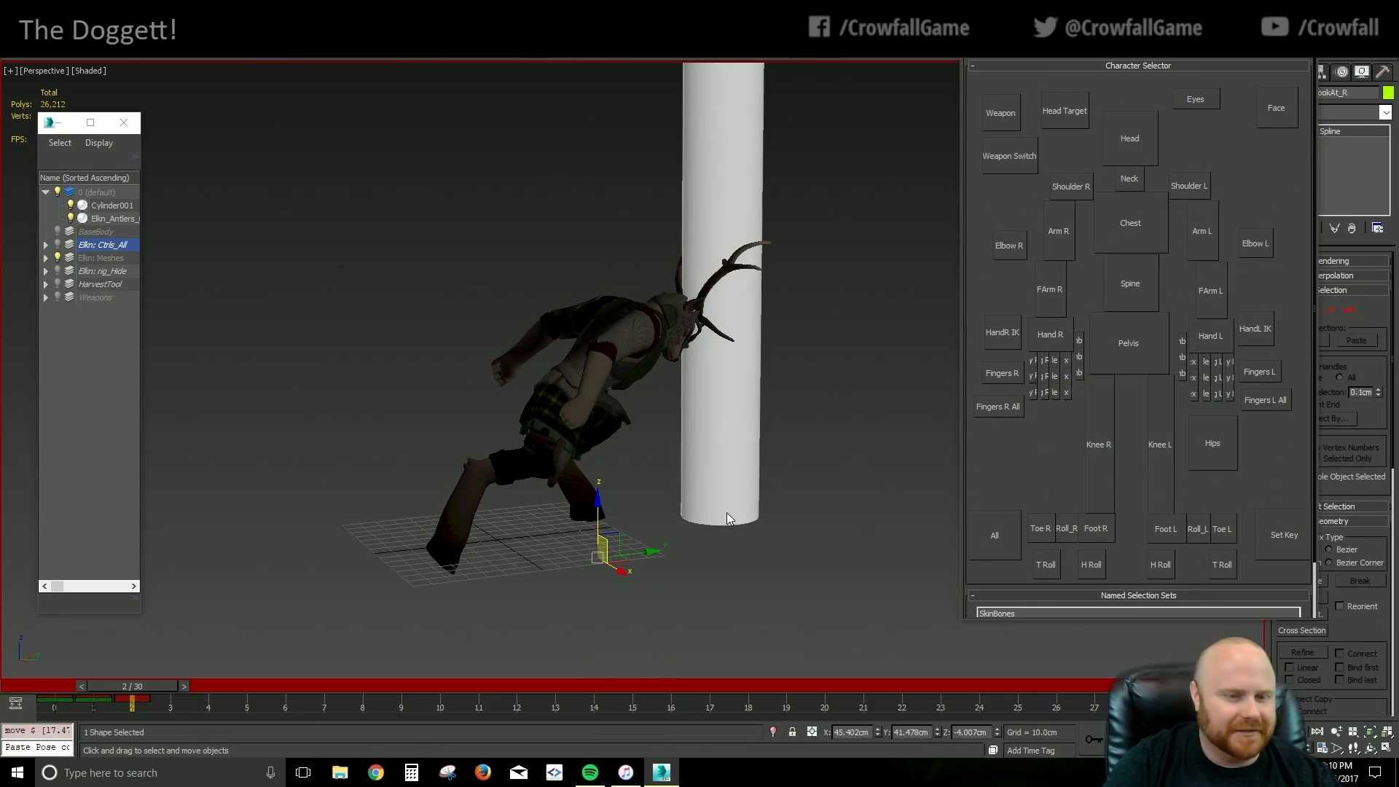
pyautogui.keyDown('alt'); pyautogui.moveTo(662, 555); pyautogui.dragTo(537, 562, button='middle'); pyautogui.keyUp('alt')
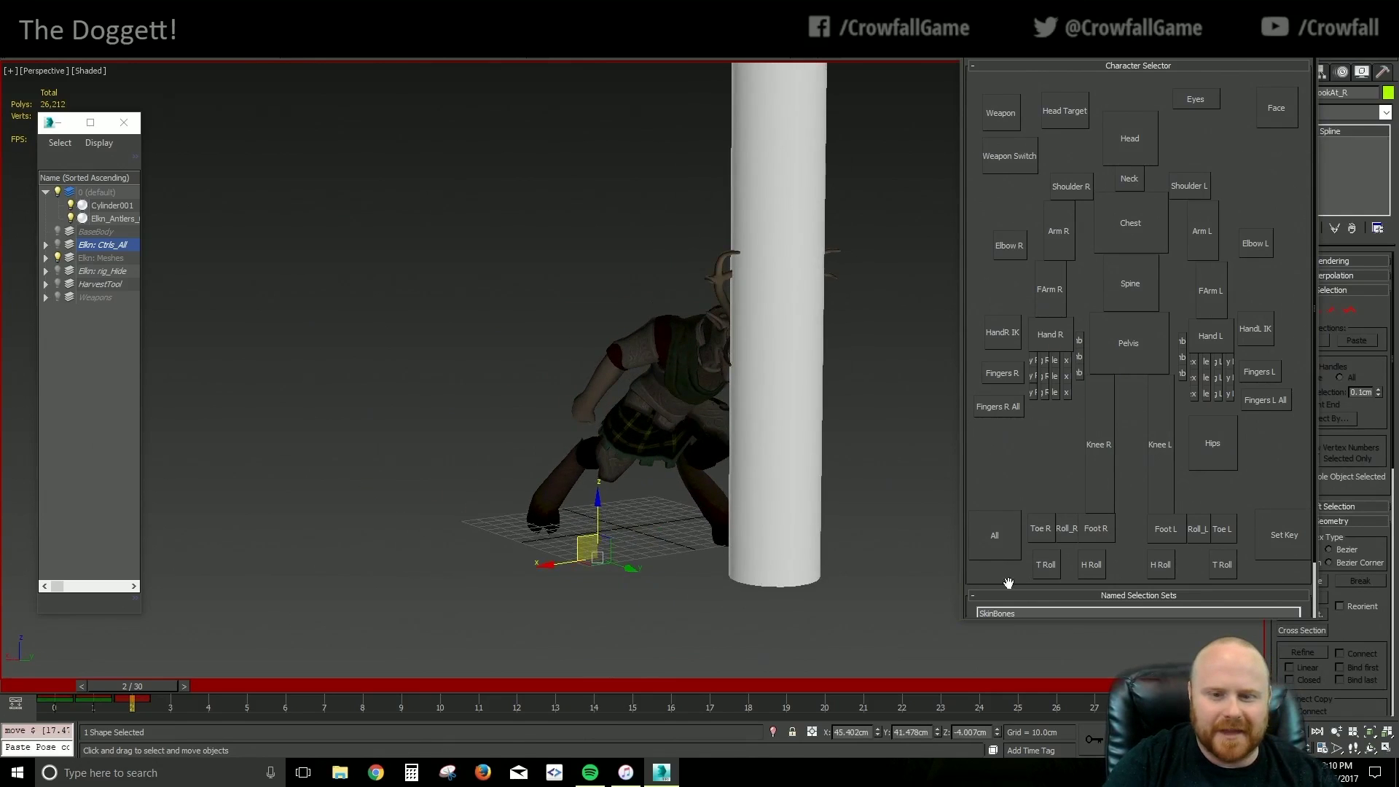
# Rotate the right foot control again to refine its orientation, and check the impact pose from several angles
pyautogui.click(1097, 528)
pyautogui.keyDown('alt'); pyautogui.moveTo(601, 470); pyautogui.dragTo(786, 481, button='middle'); pyautogui.keyUp('alt')
pyautogui.press('e')
pyautogui.moveTo(570, 541)
pyautogui.mouseDown()
pyautogui.moveTo(596, 525)
pyautogui.moveTo(558, 518)
pyautogui.mouseUp()
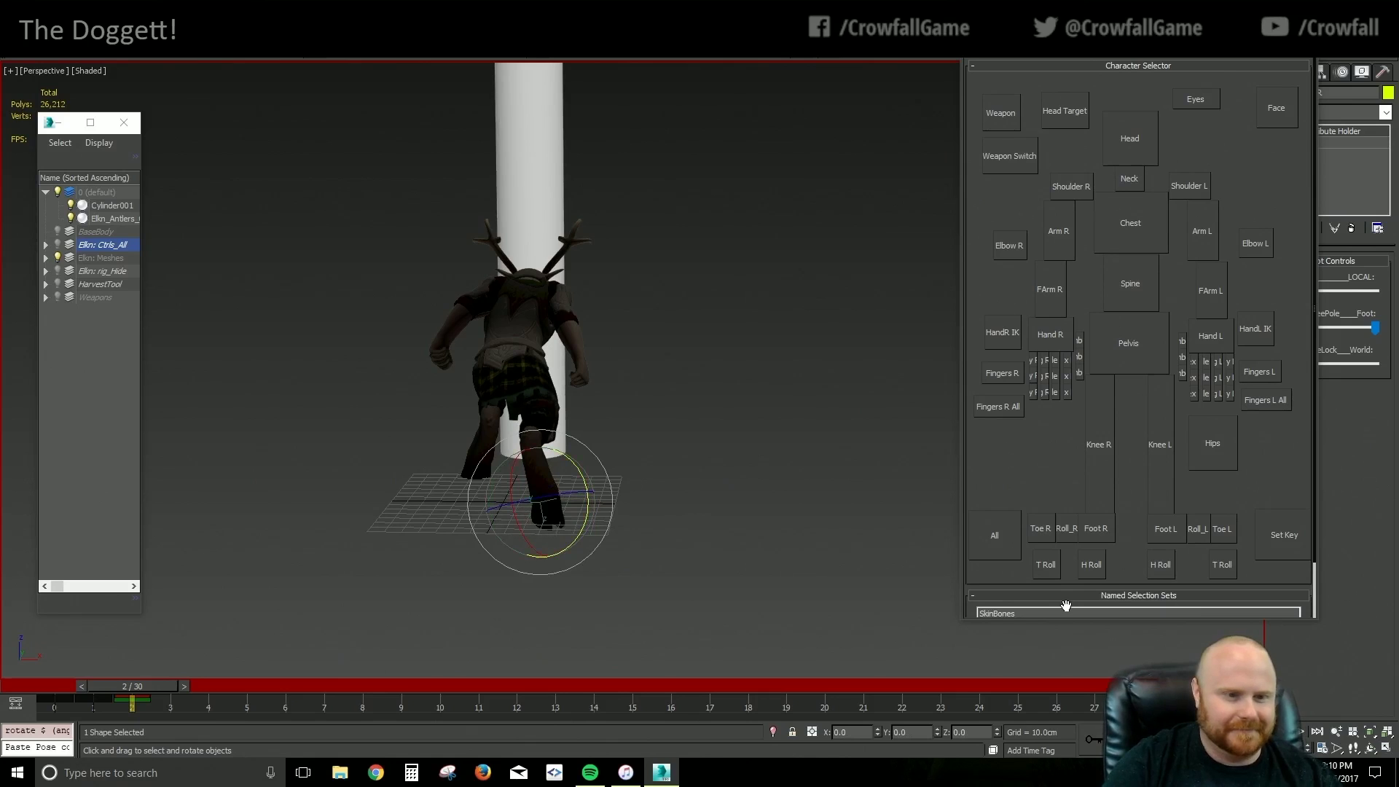
pyautogui.moveTo(688, 502)
pyautogui.keyDown('alt'); pyautogui.mouseDown(button='middle')
pyautogui.moveTo(665, 510)
pyautogui.moveTo(631, 484)
pyautogui.moveTo(694, 504)
pyautogui.mouseUp(button='middle'); pyautogui.keyUp('alt')
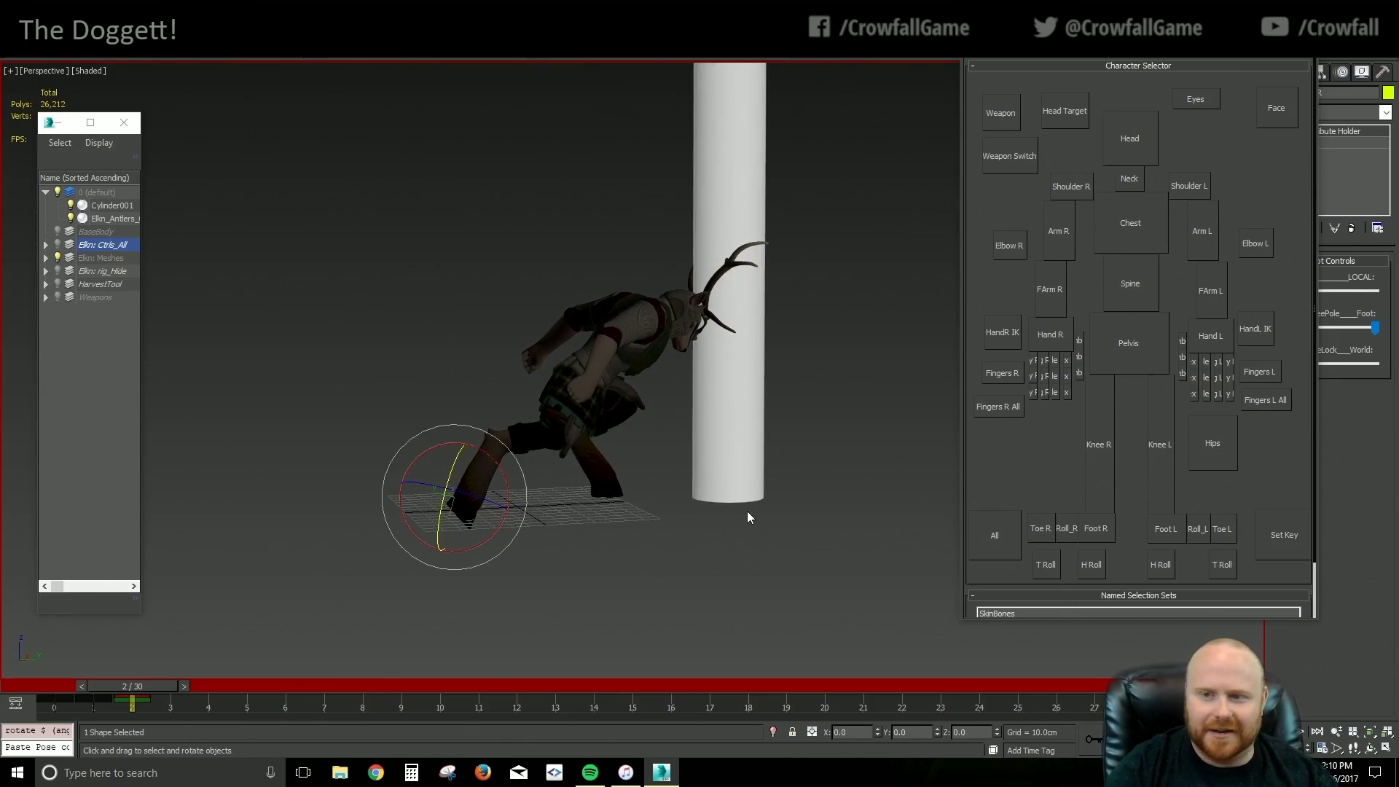
pyautogui.keyDown('alt'); pyautogui.moveTo(737, 490); pyautogui.dragTo(606, 513, button='middle'); pyautogui.keyUp('alt')
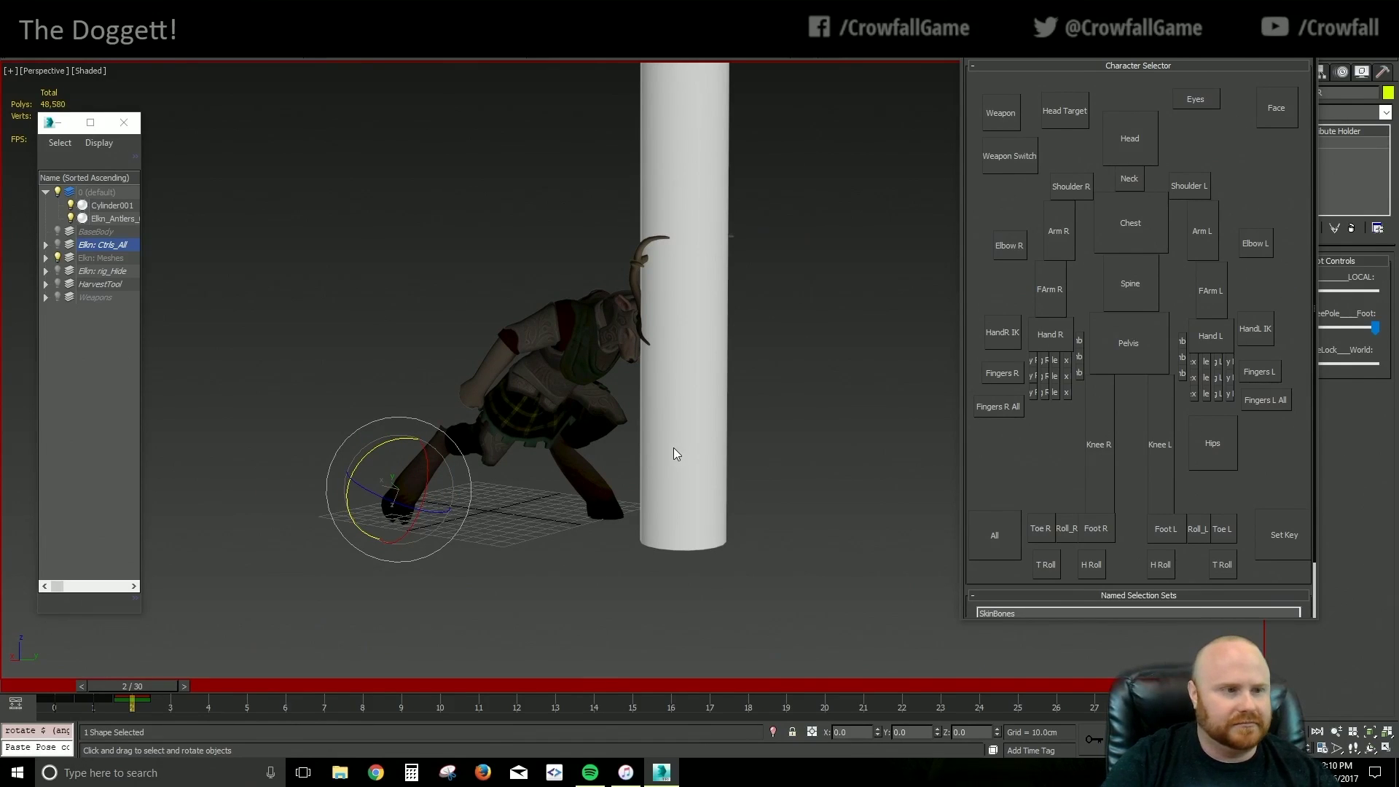
pyautogui.keyDown('alt'); pyautogui.moveTo(610, 437); pyautogui.dragTo(313, 326, button='middle'); pyautogui.keyUp('alt')
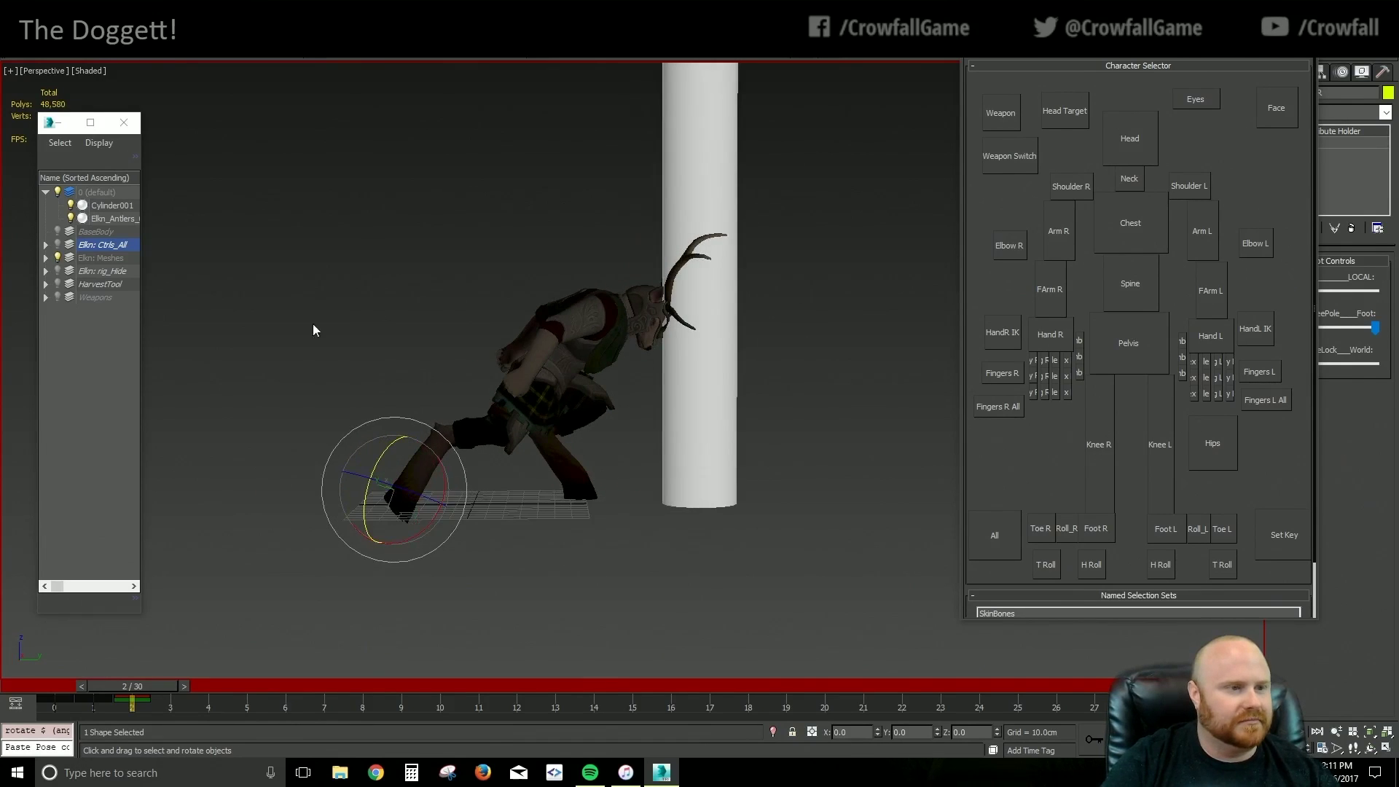
# Hide the pillar object Cylinder001 to leave an unobstructed view of the character
pyautogui.click(70, 206)
pyautogui.click(72, 207)
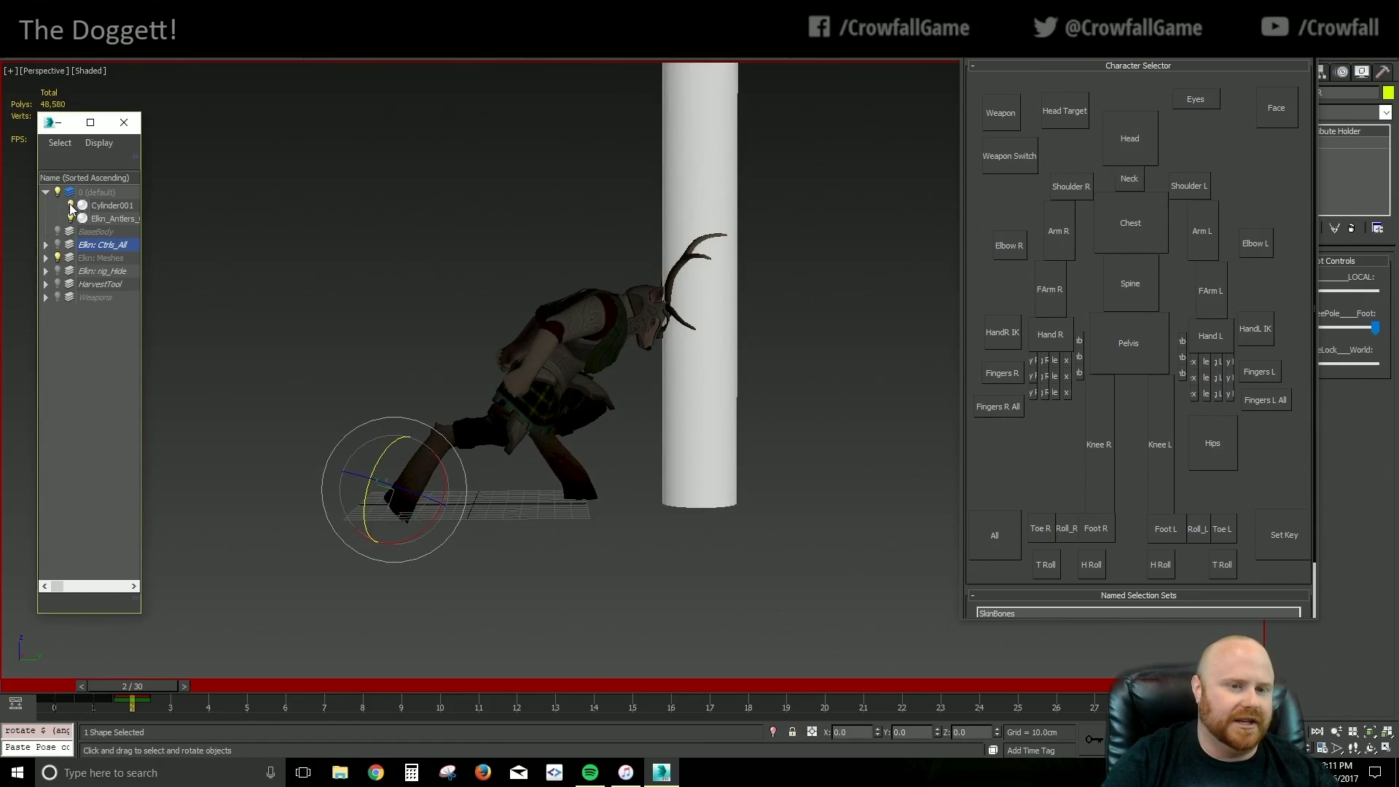
pyautogui.click(72, 206)
pyautogui.click(71, 206)
pyautogui.click(72, 207)
pyautogui.keyDown('alt'); pyautogui.moveTo(695, 435); pyautogui.dragTo(667, 437, button='middle'); pyautogui.keyUp('alt')
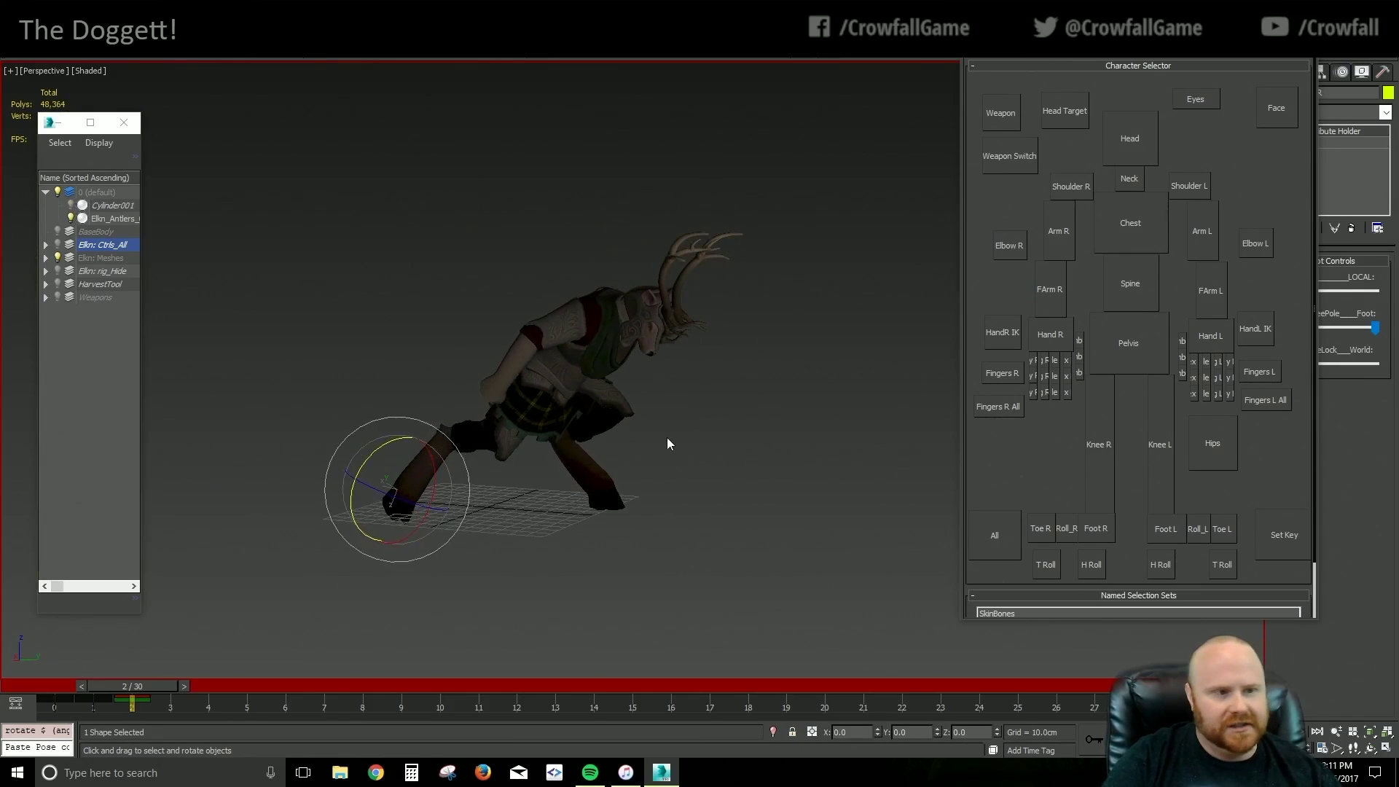
# Select all rig controls in the Elkn: Ctrls_All layer and set keys for them at frame 2
pyautogui.doubleClick(107, 246)
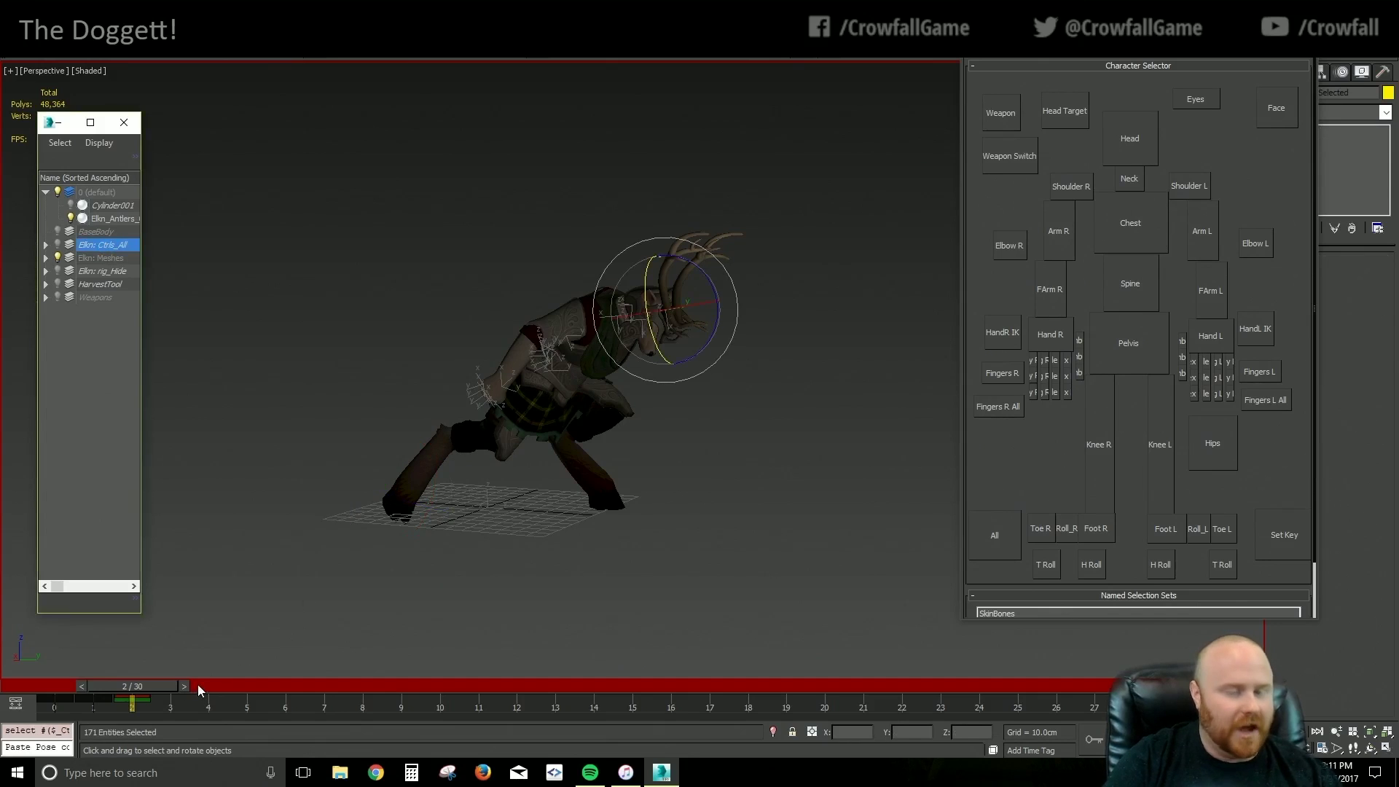
pyautogui.press('k')
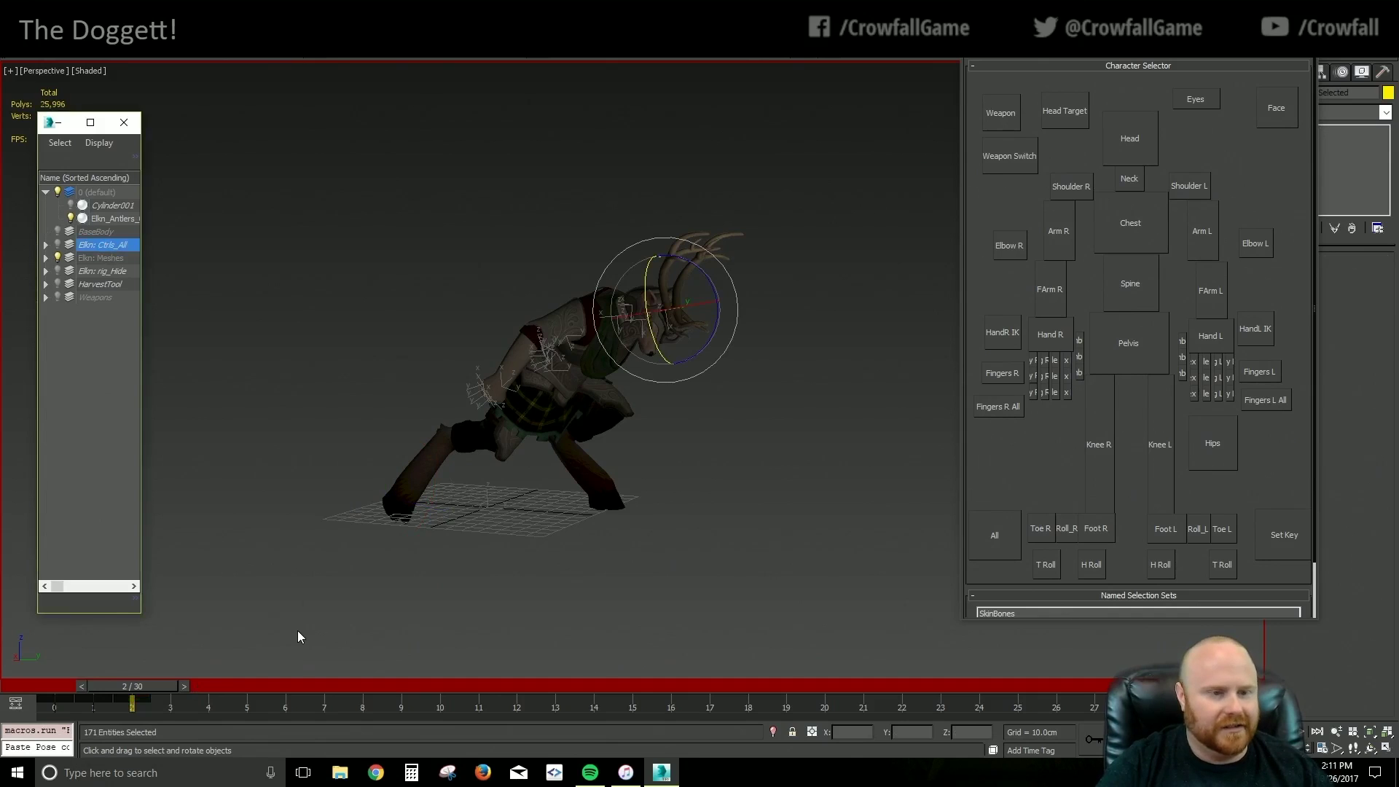
pyautogui.keyDown('alt'); pyautogui.moveTo(297, 631); pyautogui.dragTo(325, 631, button='middle'); pyautogui.keyUp('alt')
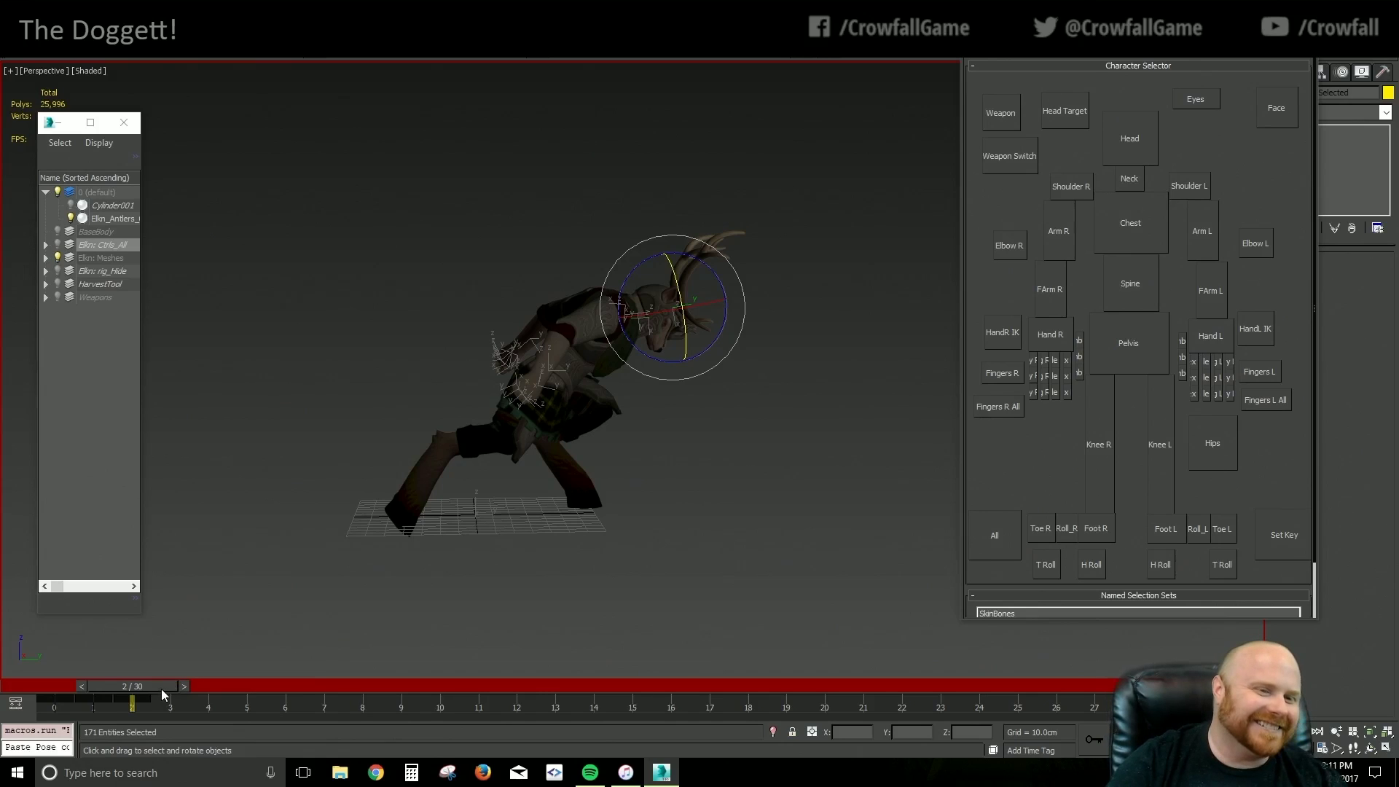
# Shift all controls' frame 2 keys to frame 3 and copy the frame 1 keys onto frame 2
pyautogui.moveTo(161, 688); pyautogui.dragTo(112, 685)
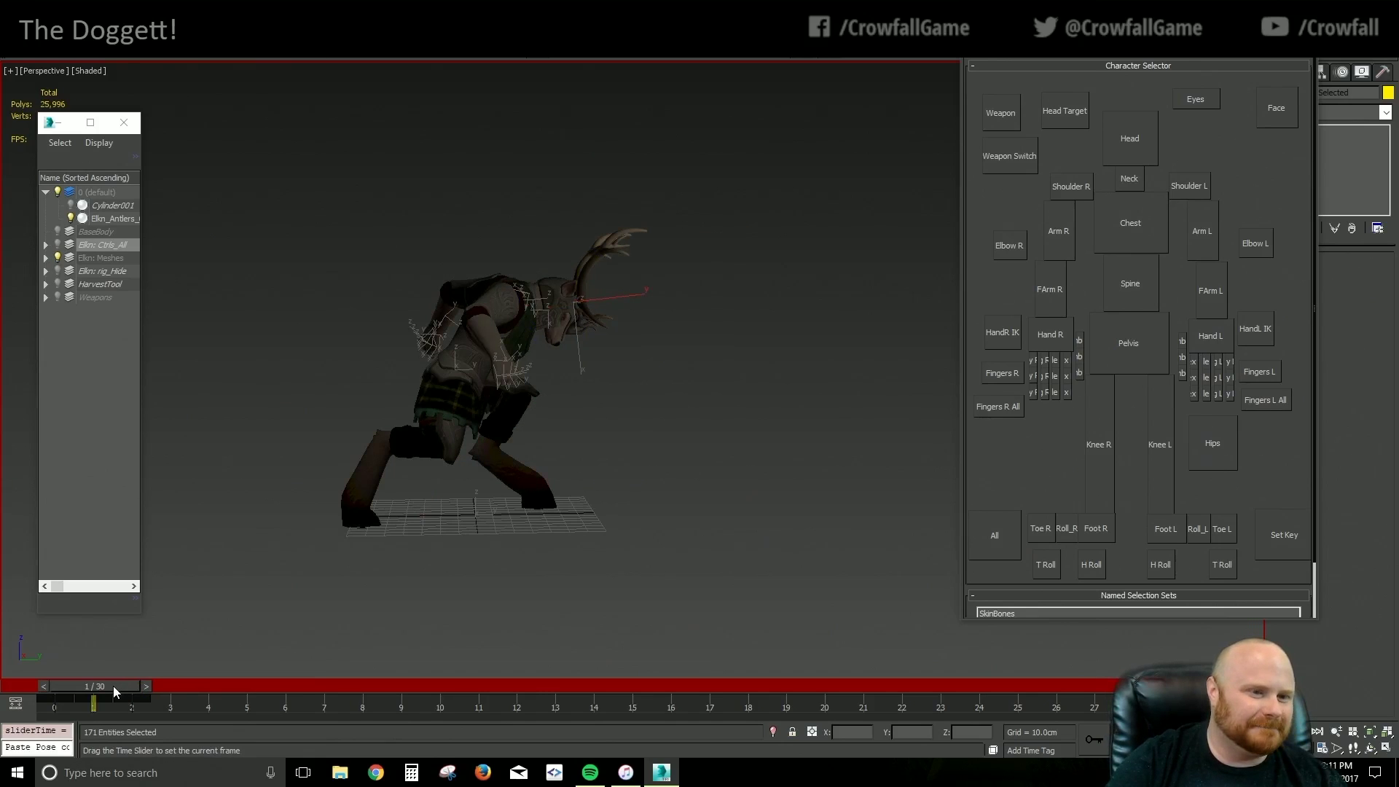
pyautogui.press('e')
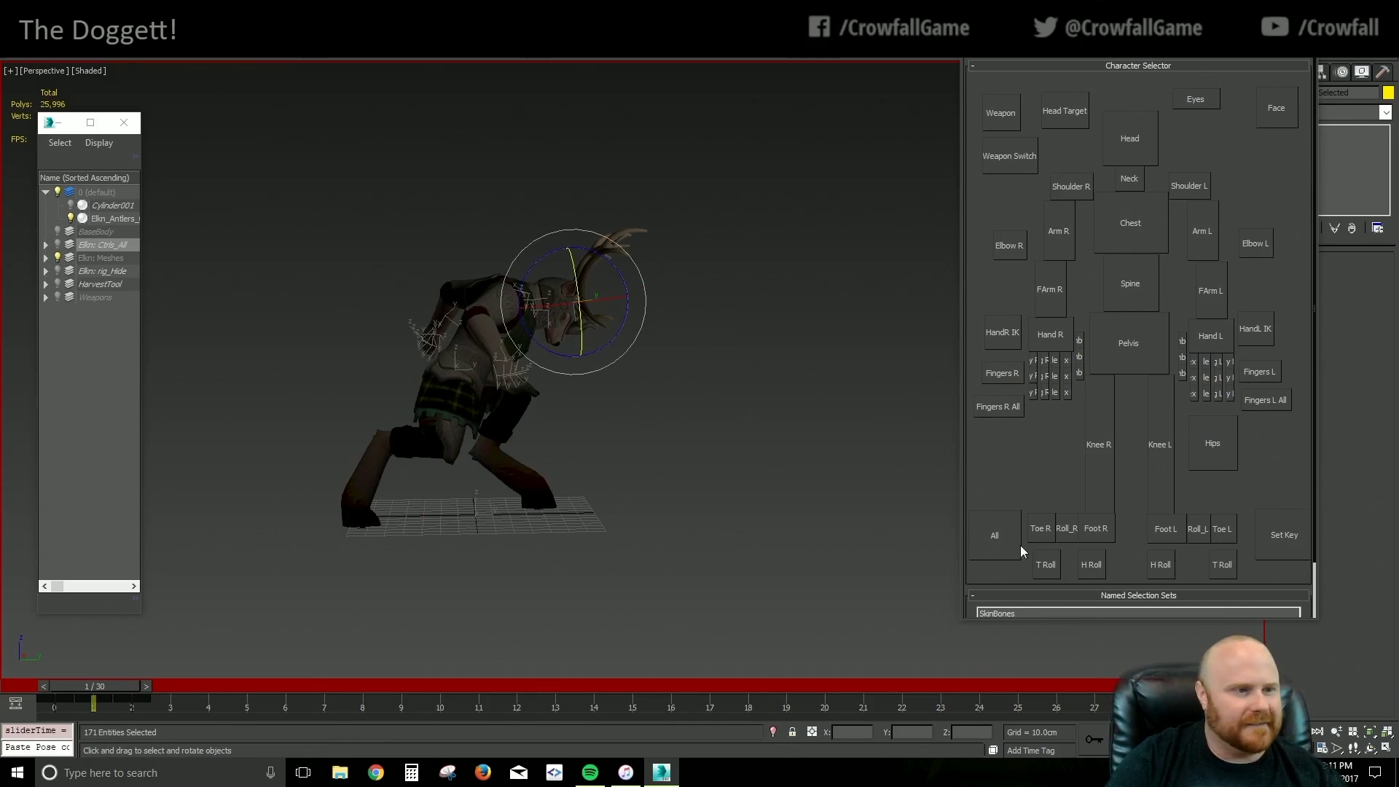
pyautogui.click(89, 244)
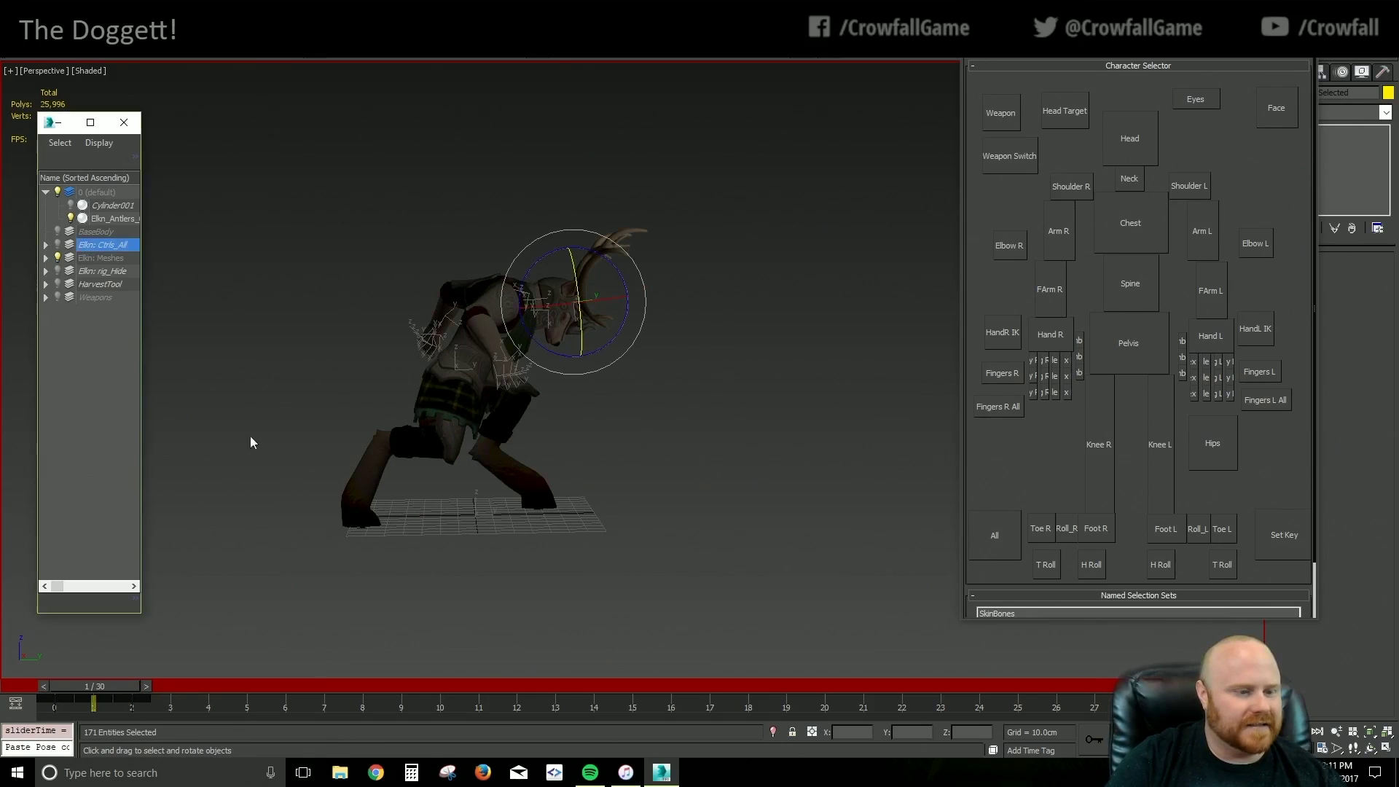
pyautogui.click(158, 705)
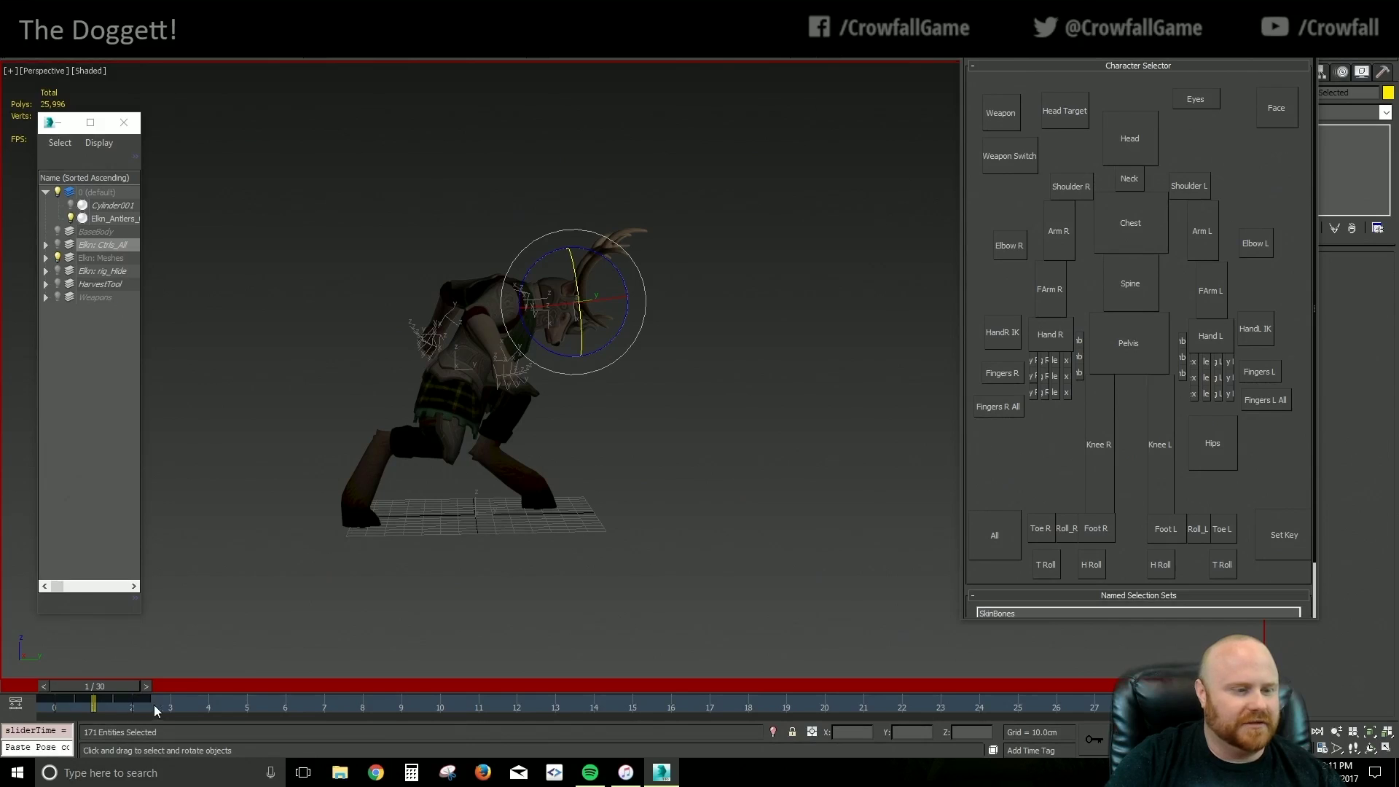
pyautogui.moveTo(133, 705); pyautogui.dragTo(183, 704)
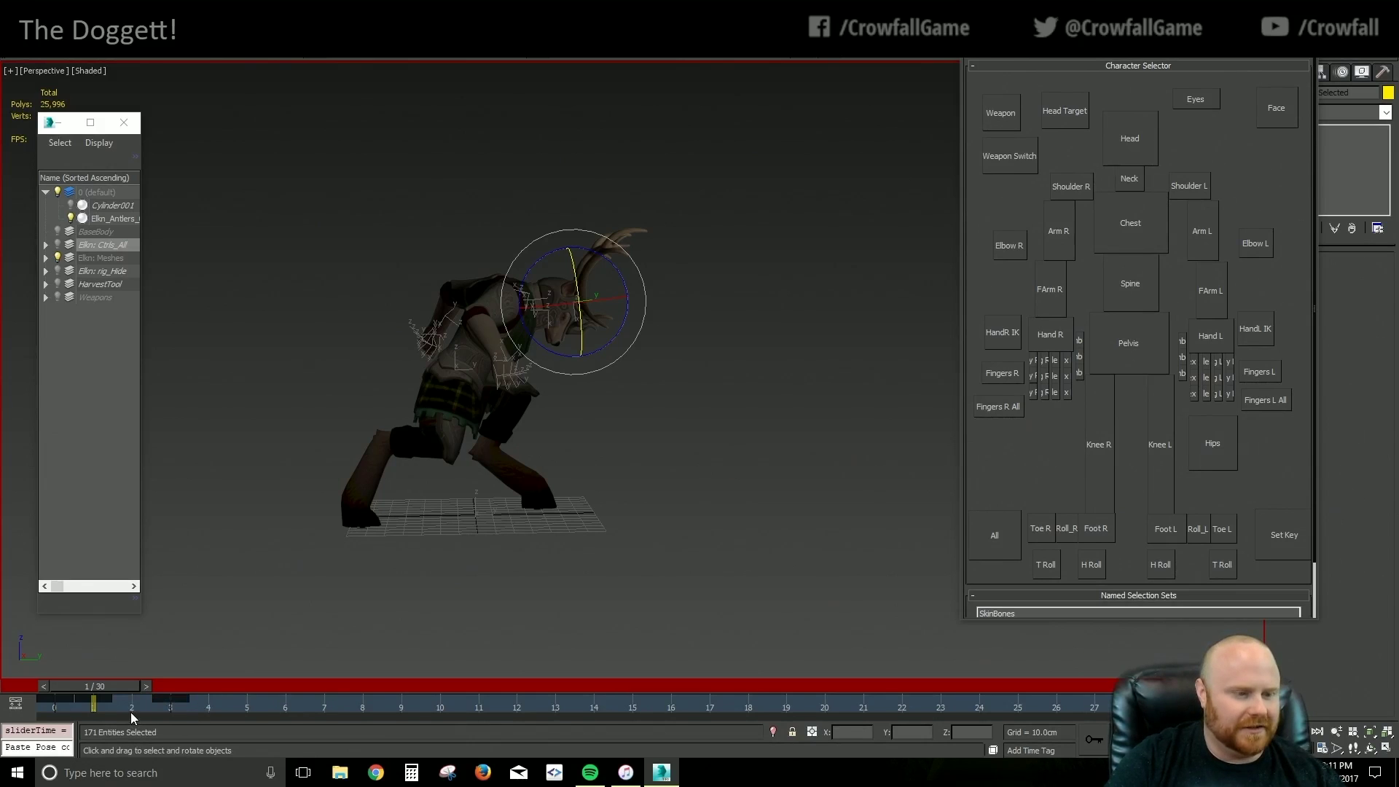
pyautogui.keyDown('shift'); pyautogui.moveTo(99, 700); pyautogui.dragTo(152, 695); pyautogui.keyUp('shift')
pyautogui.hotkey('ctrl', 'z')
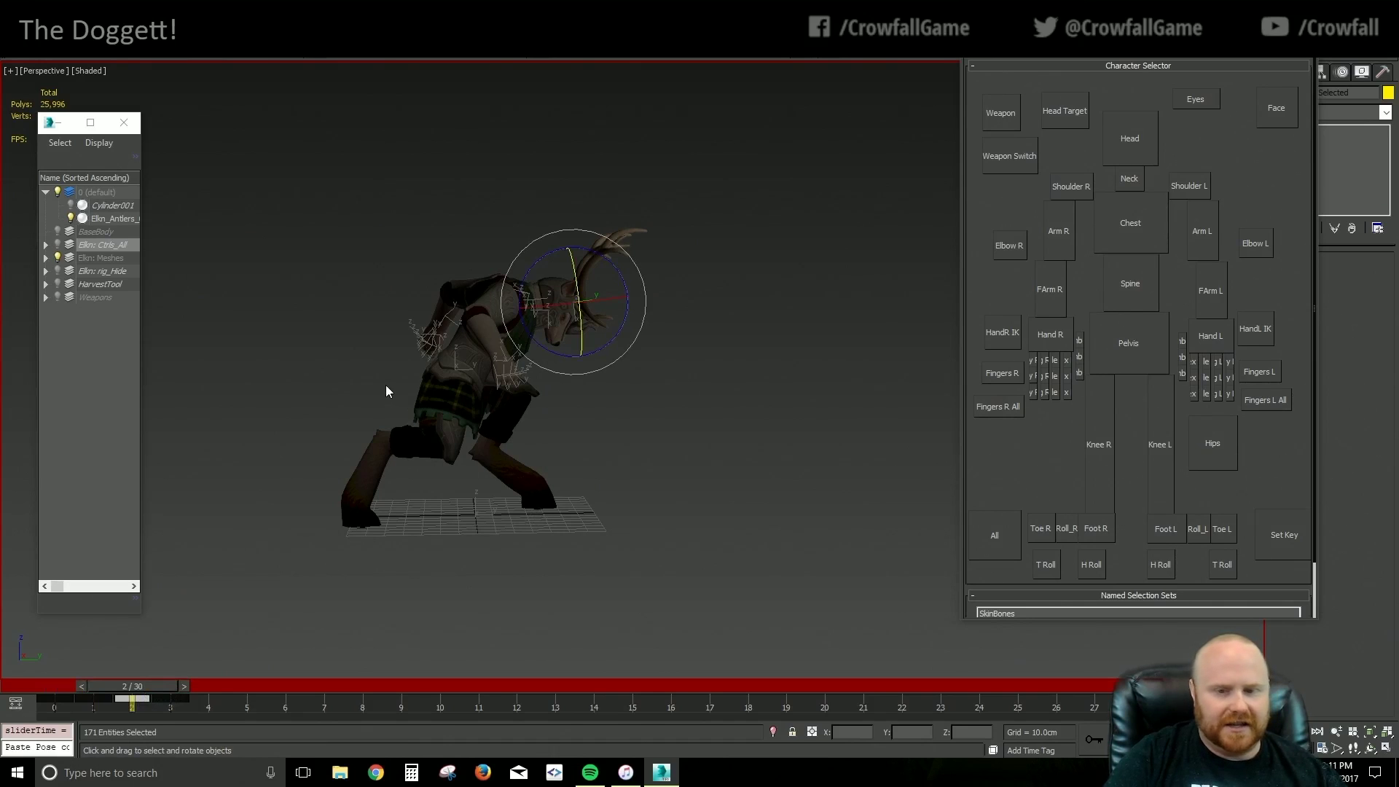
# Copy the left foot control's frame 3 key onto frame 2 so the foot plants forward earlier
pyautogui.click(1163, 536)
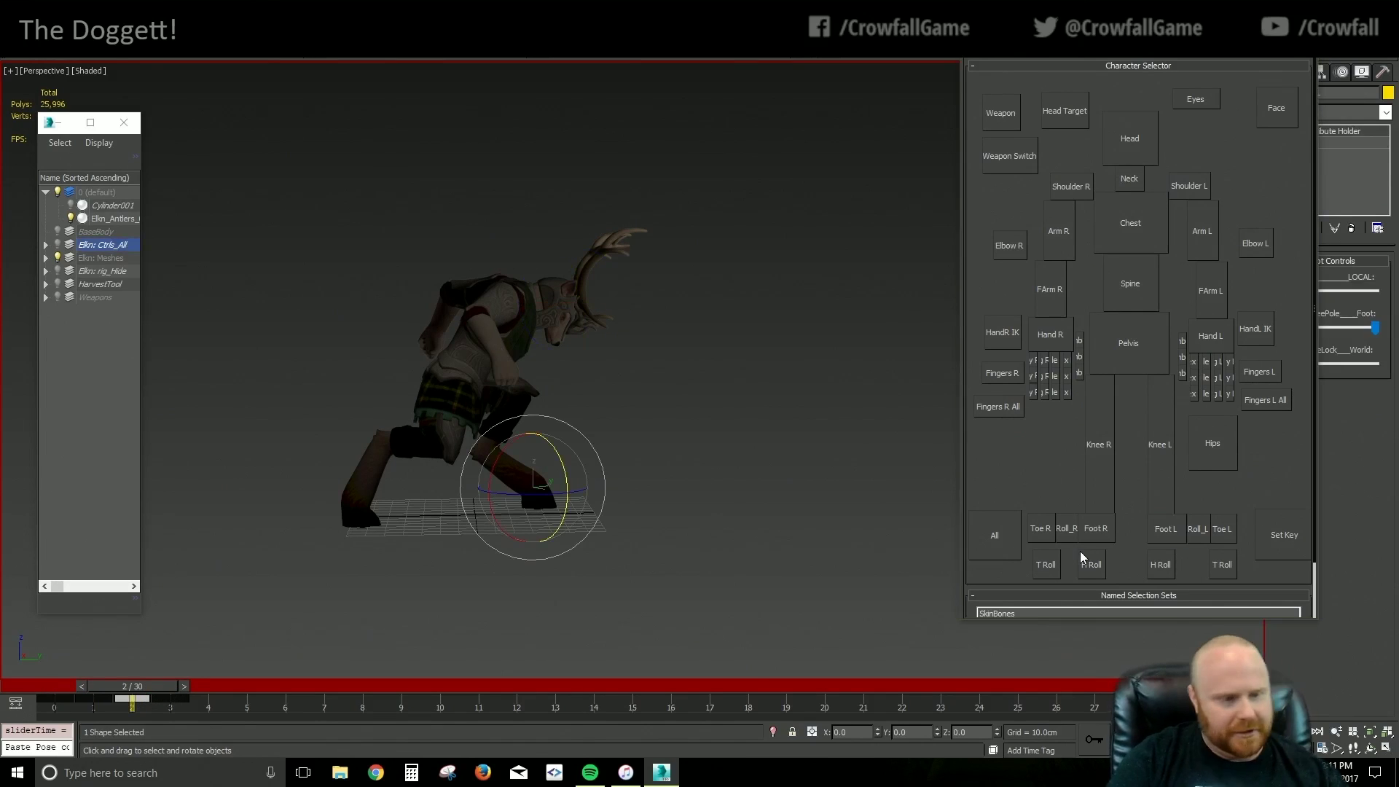
pyautogui.click(209, 703)
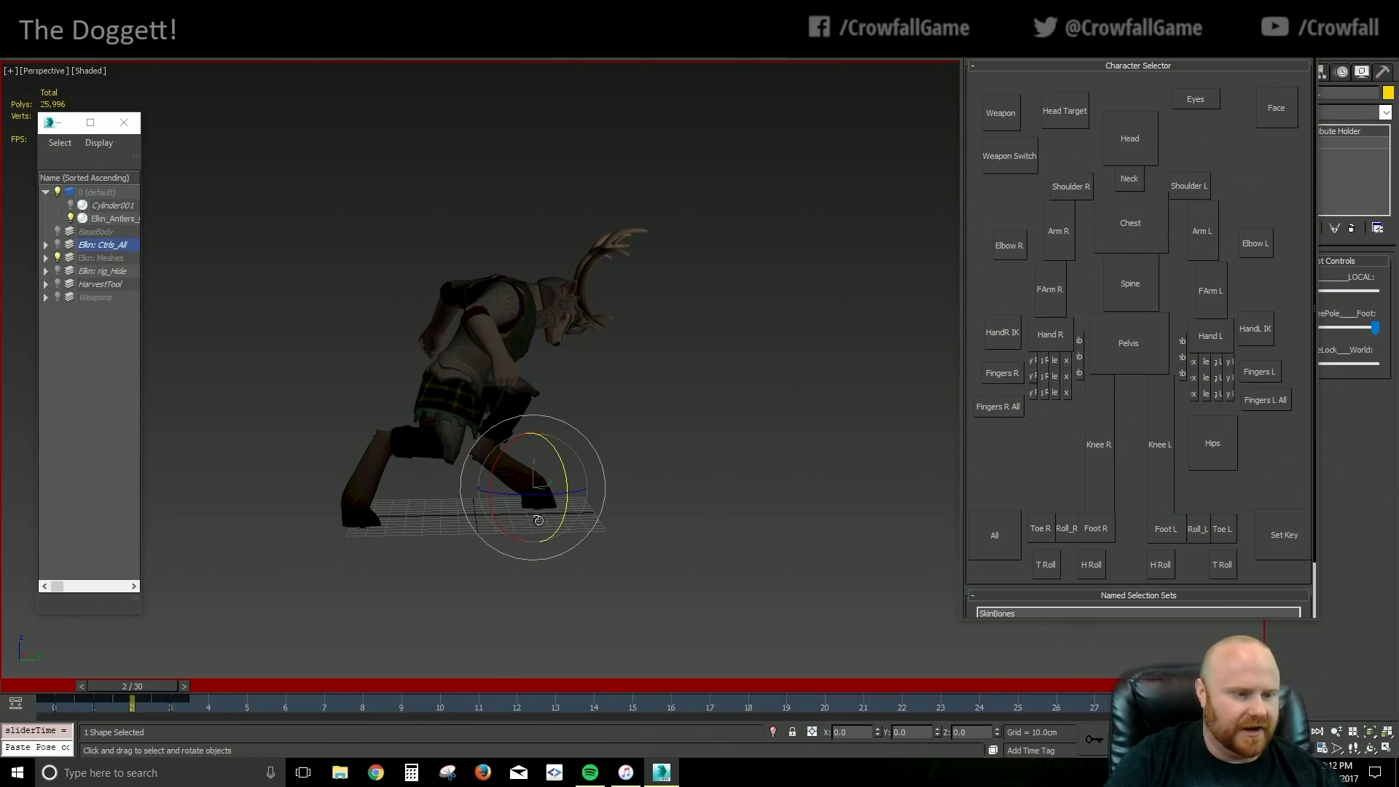
pyautogui.moveTo(172, 704); pyautogui.dragTo(137, 706)
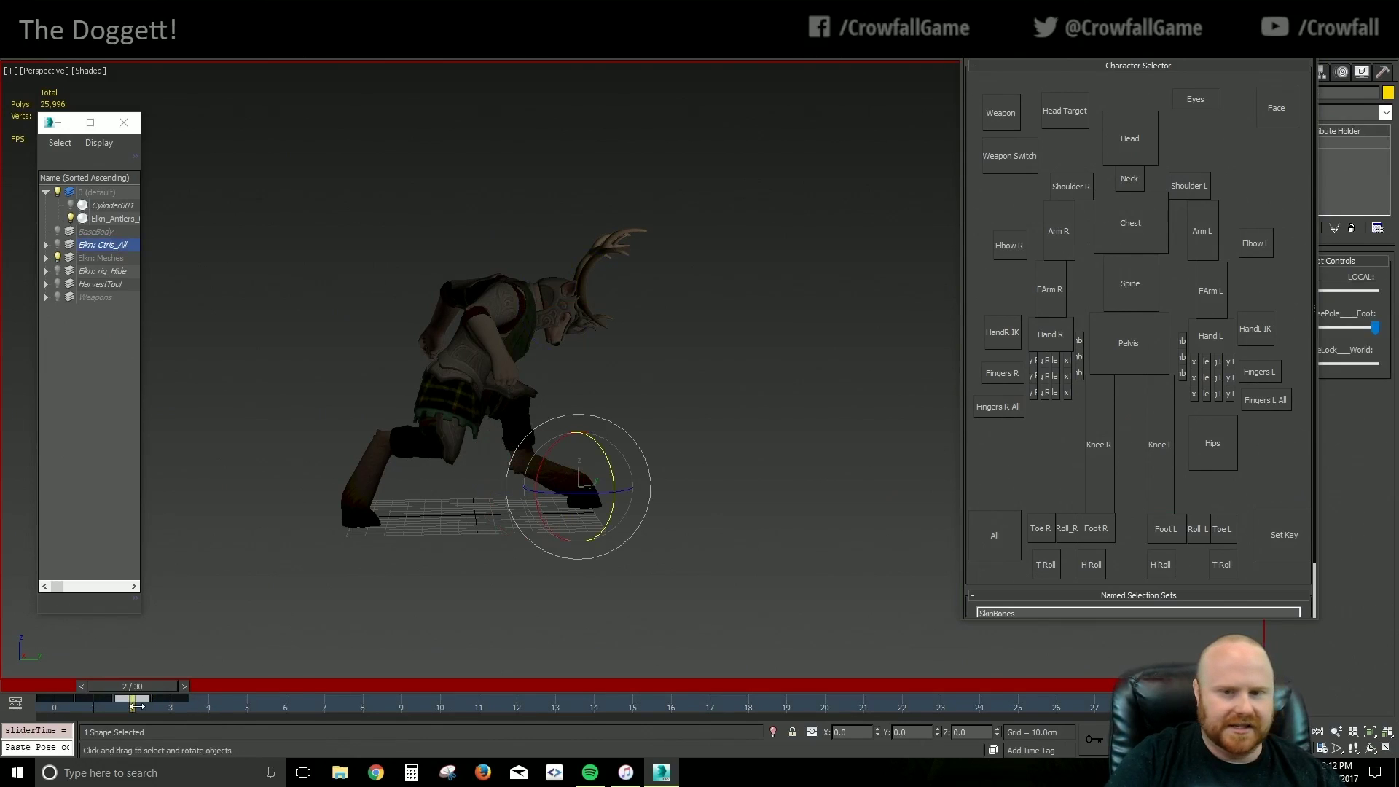
# Move the pelvis control slightly at frame 2 to adjust the body's position between the feet
pyautogui.click(1128, 343)
pyautogui.press('w')
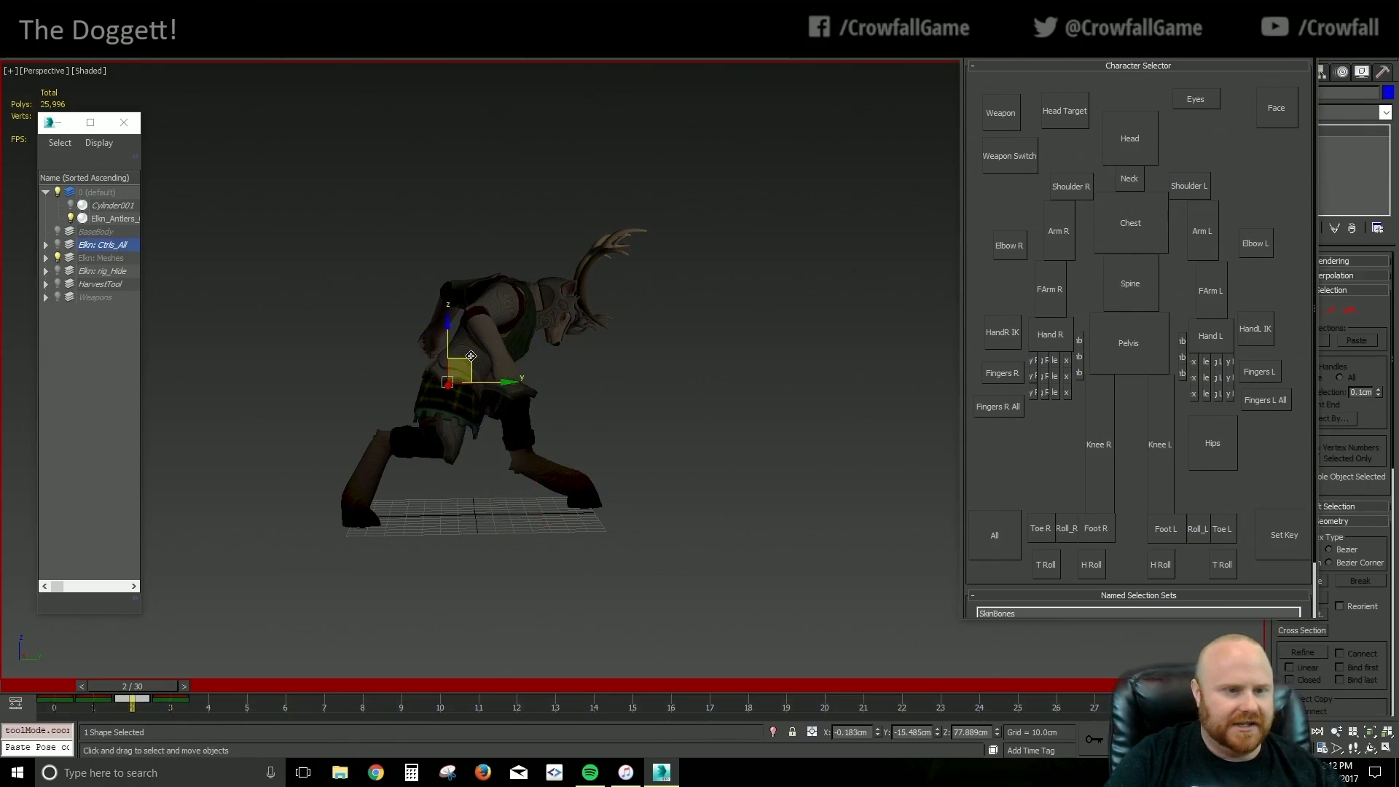
pyautogui.moveTo(470, 354); pyautogui.dragTo(457, 362)
pyautogui.keyDown('alt'); pyautogui.moveTo(654, 392); pyautogui.dragTo(559, 401, button='middle'); pyautogui.keyUp('alt')
pyautogui.hotkey('shift', 'z')
# Rotate the chest control slightly at frame 2 to adjust the torso's twist
pyautogui.click(1136, 244)
pyautogui.press('e')
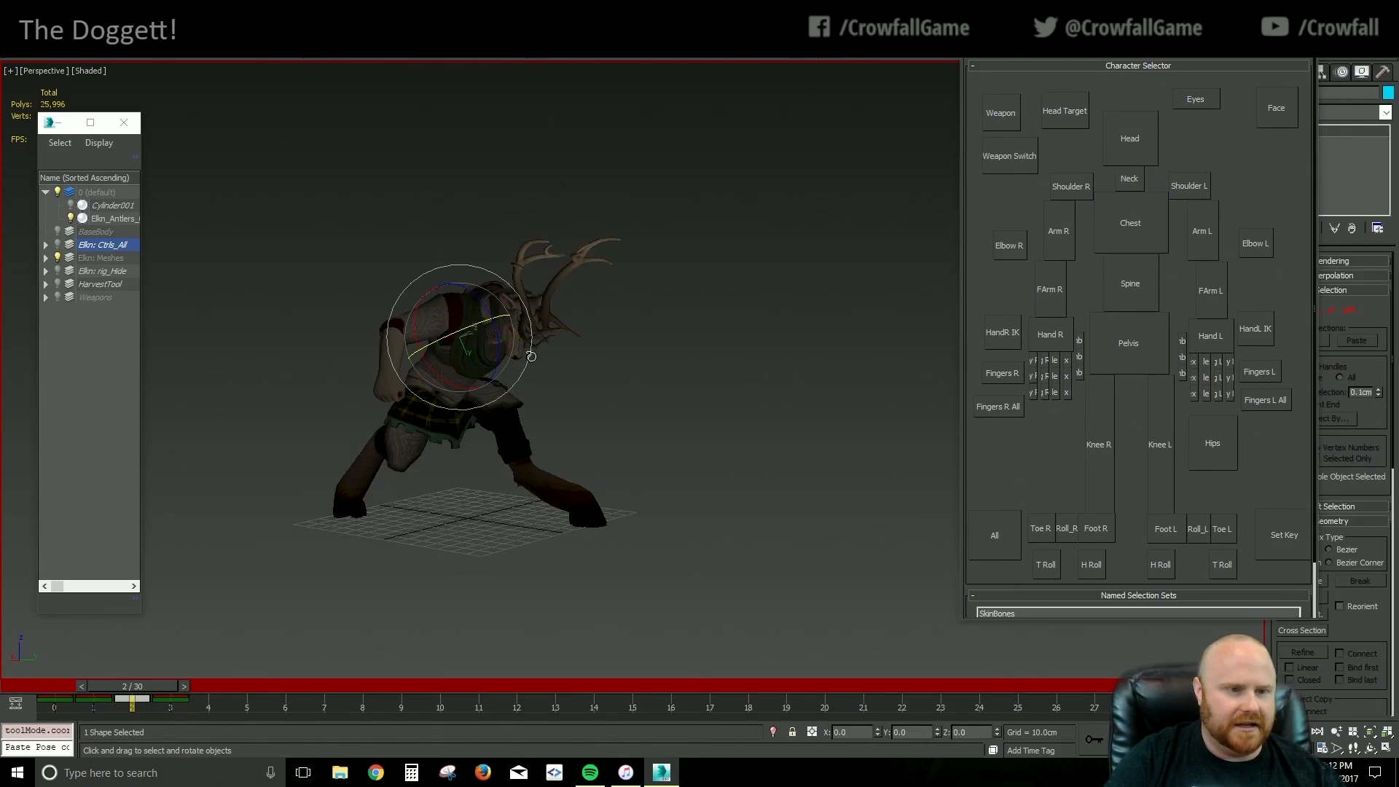
pyautogui.moveTo(497, 339); pyautogui.dragTo(499, 362)
pyautogui.hotkey('shift', 'y')
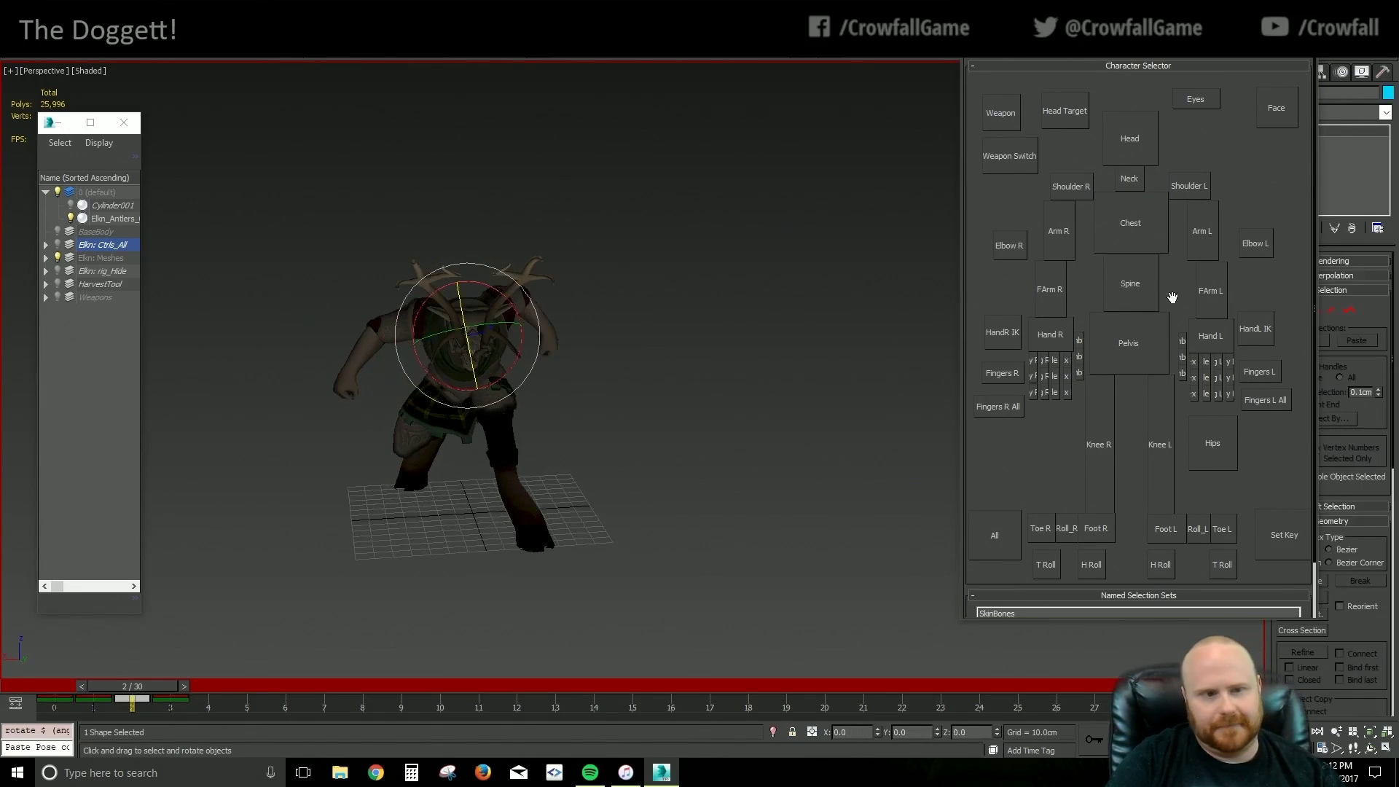
# Rotate the right upper arm and right forearm controls slightly to adjust the right arm's swing at frame 2
pyautogui.click(1050, 246)
pyautogui.keyDown('alt'); pyautogui.moveTo(529, 352); pyautogui.dragTo(453, 333, button='middle'); pyautogui.keyUp('alt')
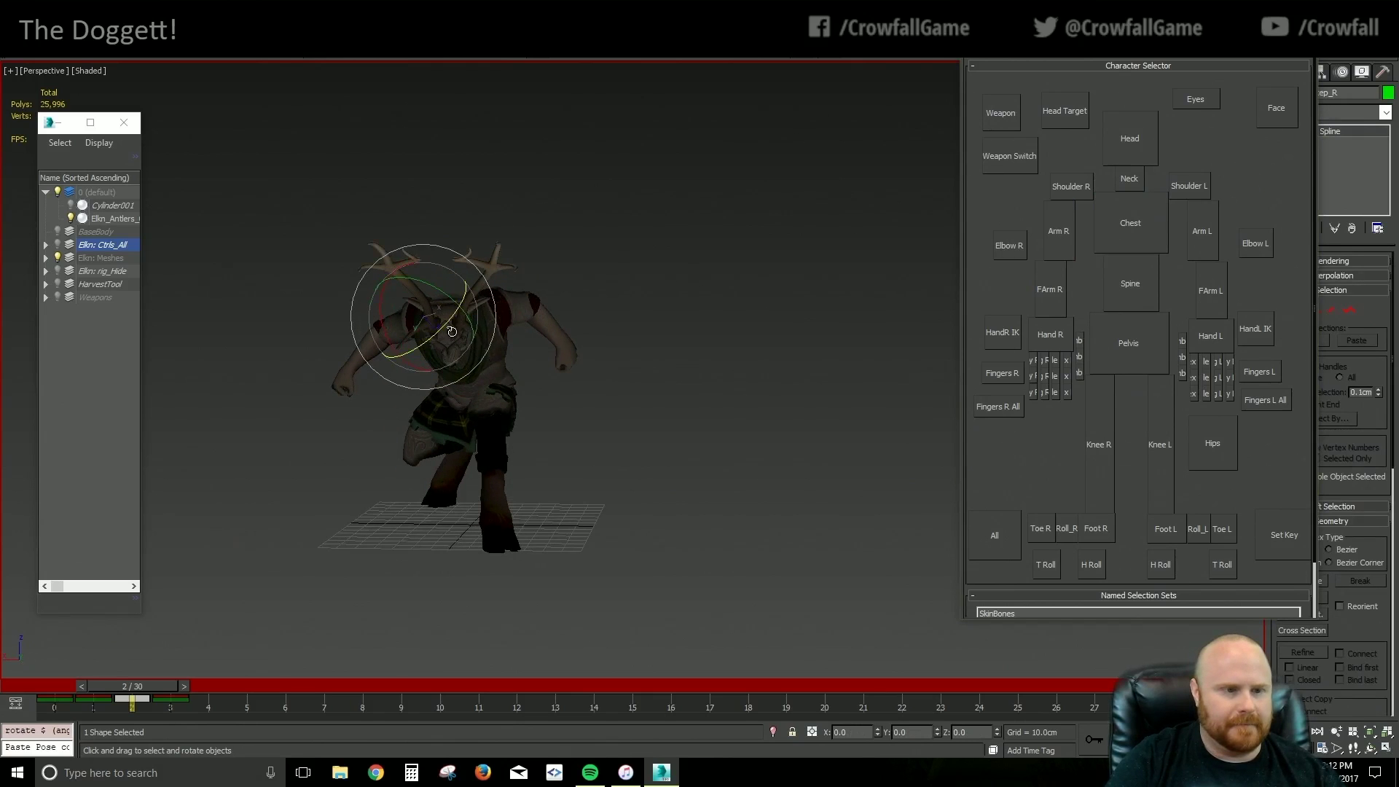
pyautogui.click(1050, 295)
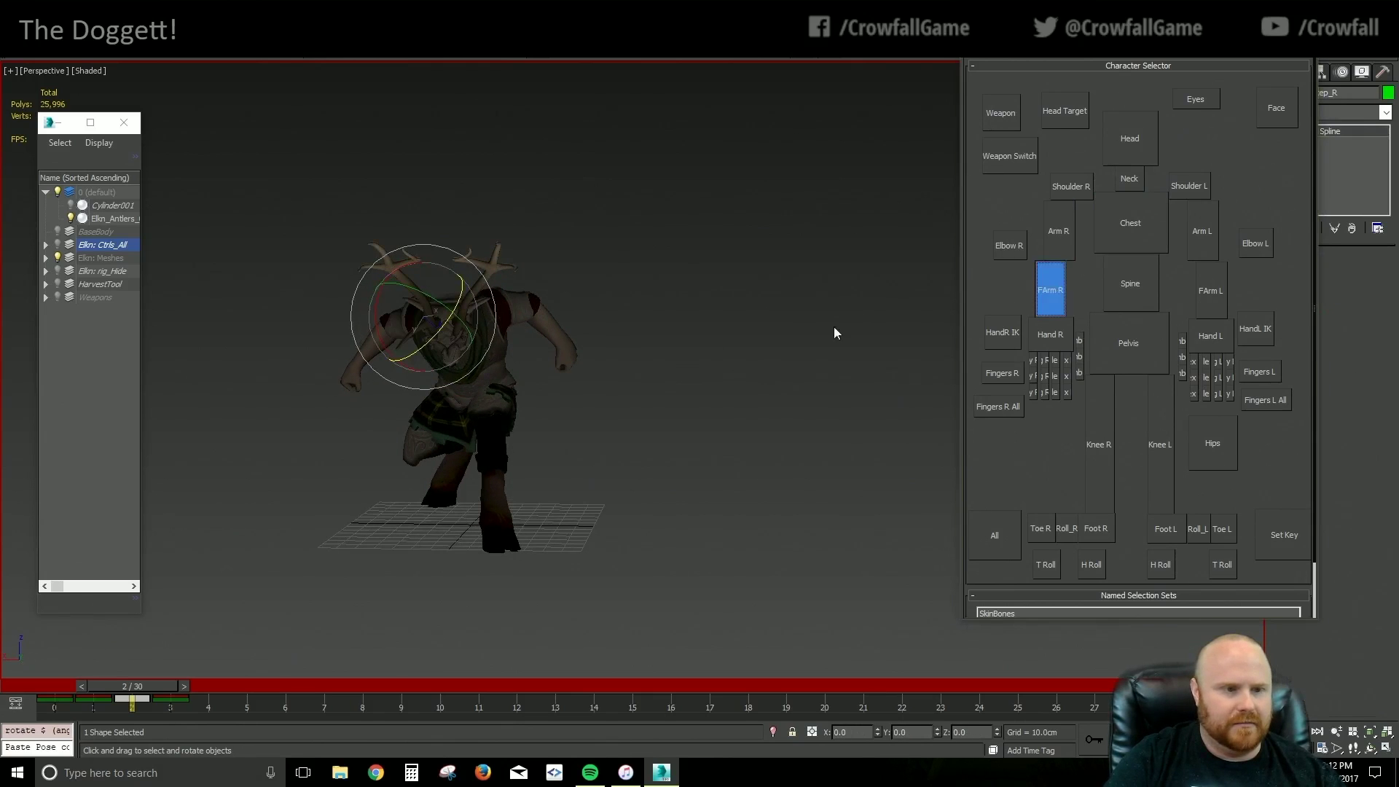
pyautogui.moveTo(389, 360); pyautogui.dragTo(402, 342)
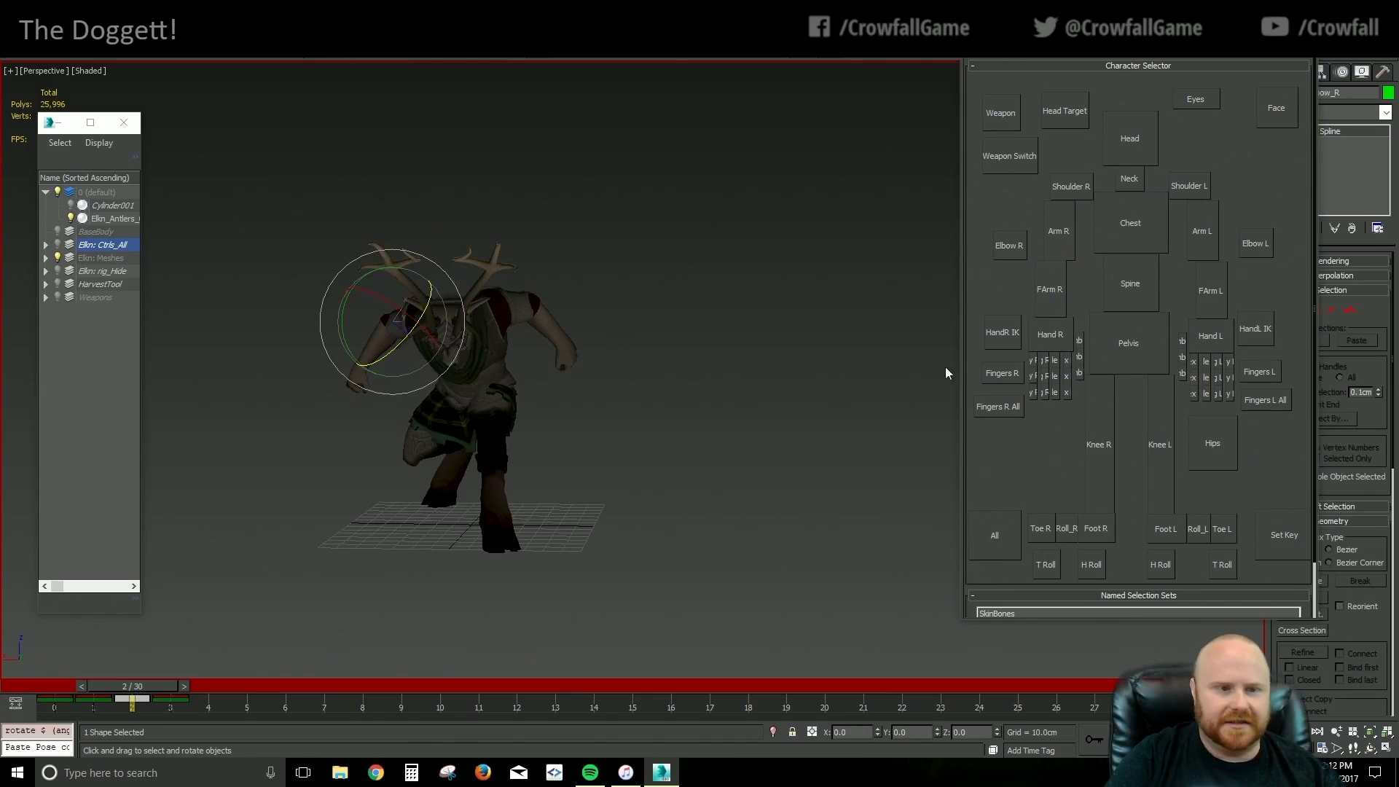
# Rotate the left forearm and left upper arm controls slightly to adjust the left arm's pose at frame 2
pyautogui.click(1207, 294)
pyautogui.moveTo(538, 354); pyautogui.dragTo(550, 356)
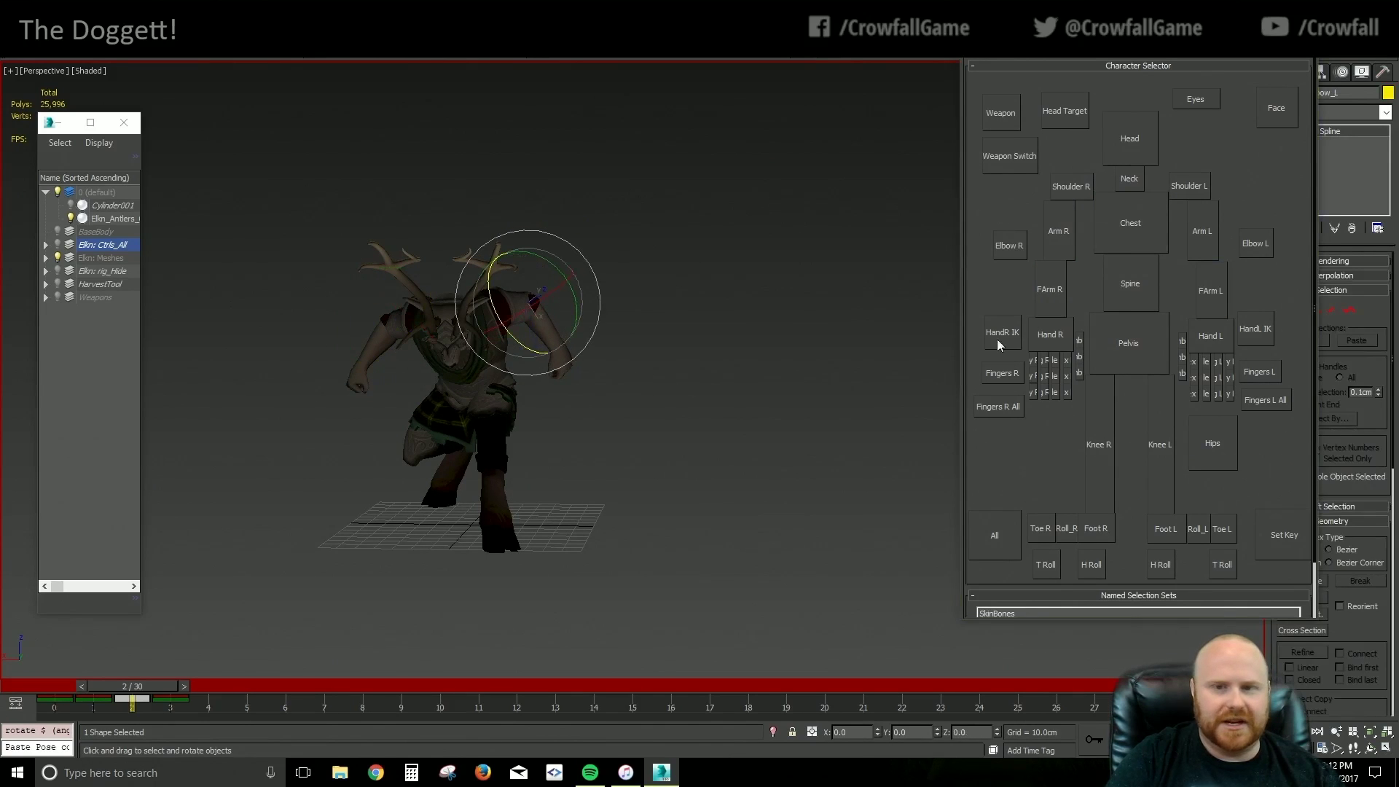
pyautogui.click(1203, 233)
pyautogui.keyDown('alt'); pyautogui.moveTo(532, 379); pyautogui.dragTo(539, 348, button='middle'); pyautogui.keyUp('alt')
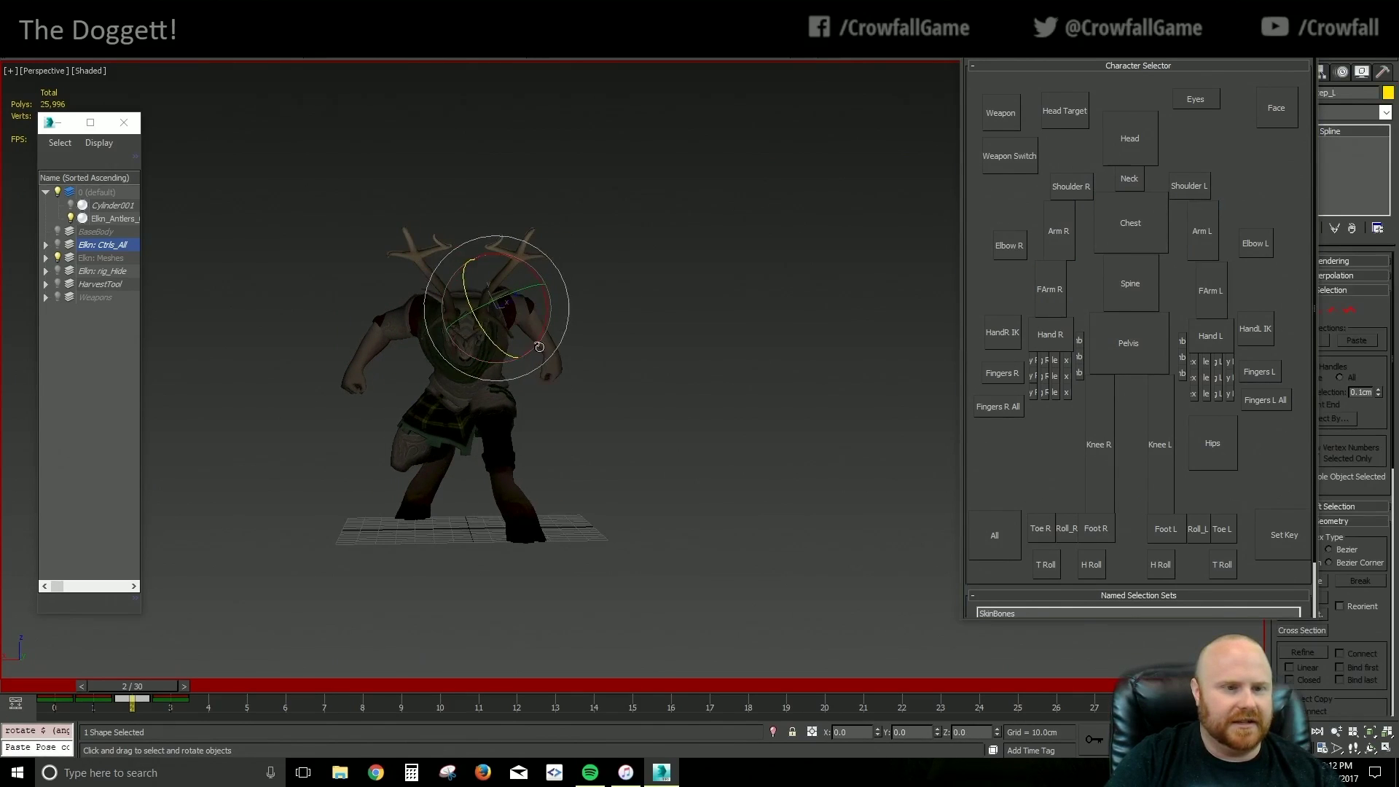
pyautogui.moveTo(498, 352); pyautogui.dragTo(510, 366)
pyautogui.keyDown('alt'); pyautogui.moveTo(516, 373); pyautogui.dragTo(683, 590, button='middle'); pyautogui.keyUp('alt')
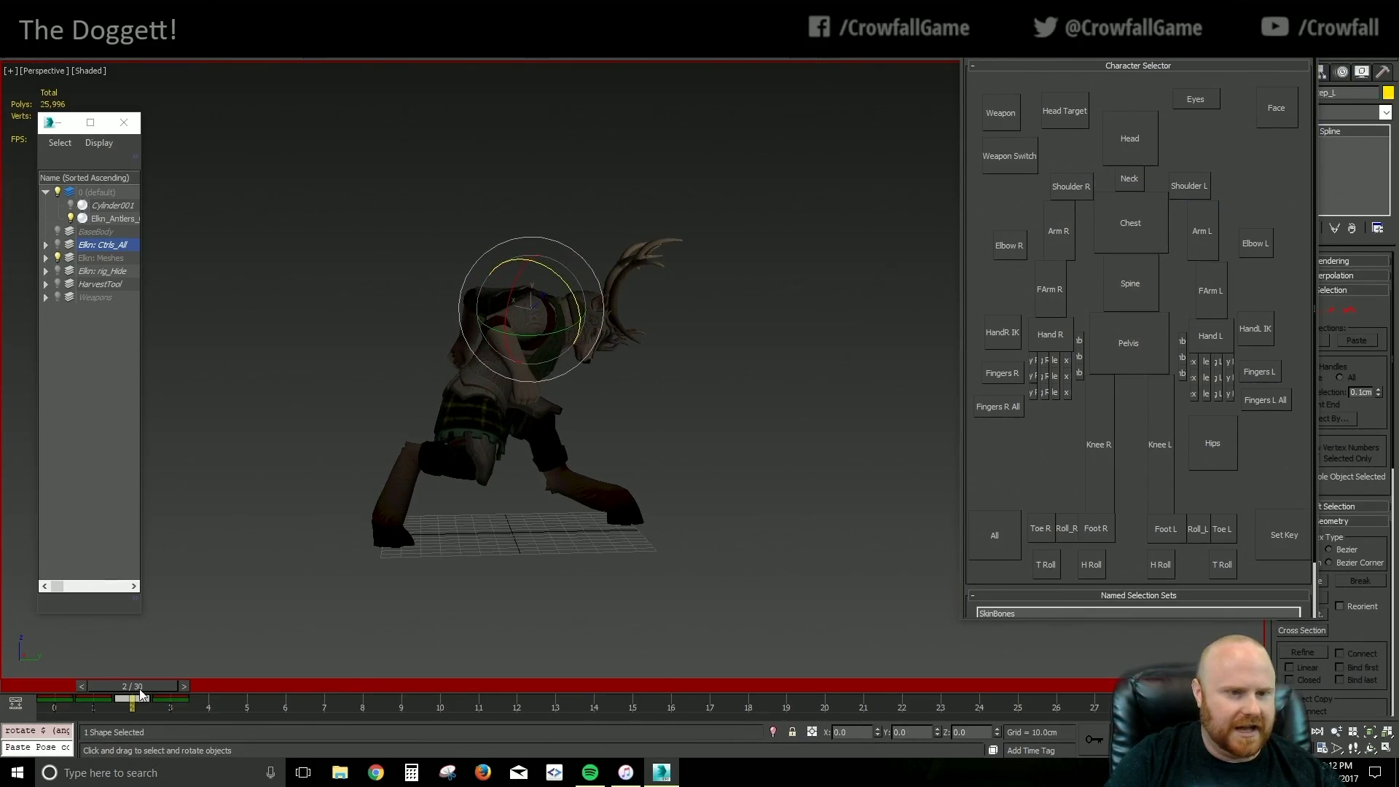
# Rotate the hips control slightly at frame 2 to adjust how the body hinges over the legs
pyautogui.moveTo(140, 694)
pyautogui.mouseDown()
pyautogui.moveTo(72, 697)
pyautogui.moveTo(175, 698)
pyautogui.moveTo(81, 706)
pyautogui.moveTo(129, 702)
pyautogui.mouseUp()
pyautogui.press('e')
pyautogui.click(1200, 454)
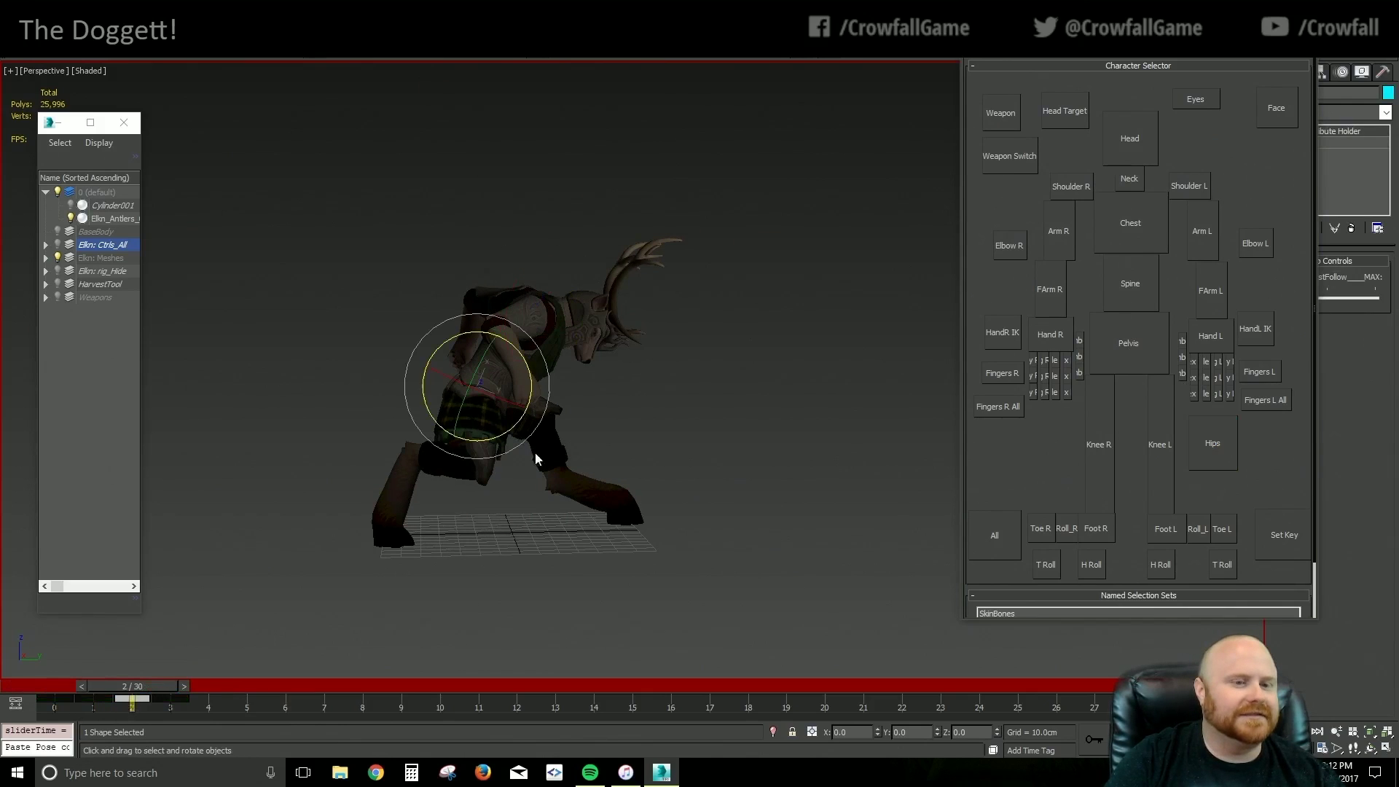
pyautogui.moveTo(507, 430); pyautogui.dragTo(496, 390)
# Shift the pelvis control slightly back and down at frame 2, and rotate it slightly
pyautogui.click(1096, 338)
pyautogui.press('w')
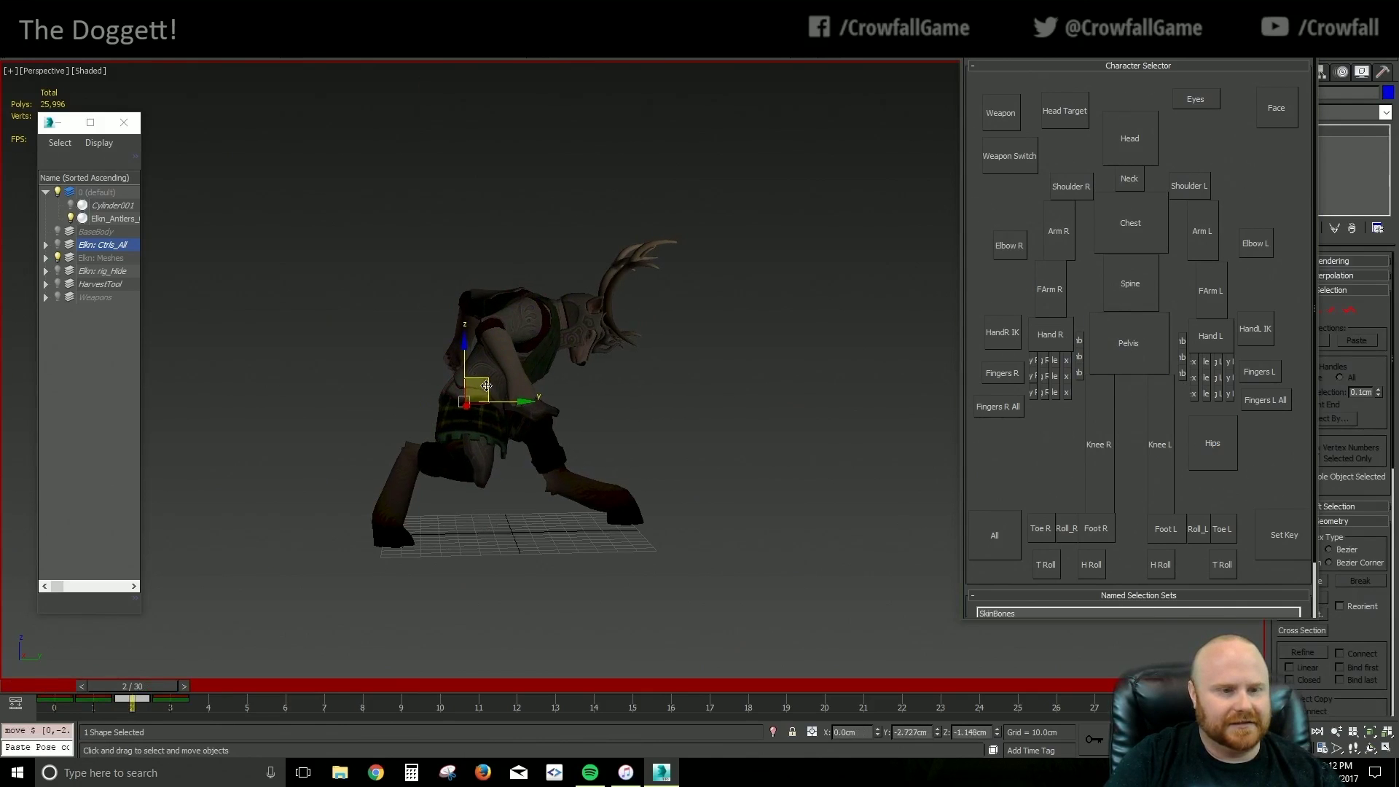
pyautogui.keyDown('alt'); pyautogui.moveTo(497, 390); pyautogui.dragTo(708, 409, button='middle'); pyautogui.keyUp('alt')
pyautogui.scroll(2, 665, 412)
pyautogui.scroll(4, 658, 440)
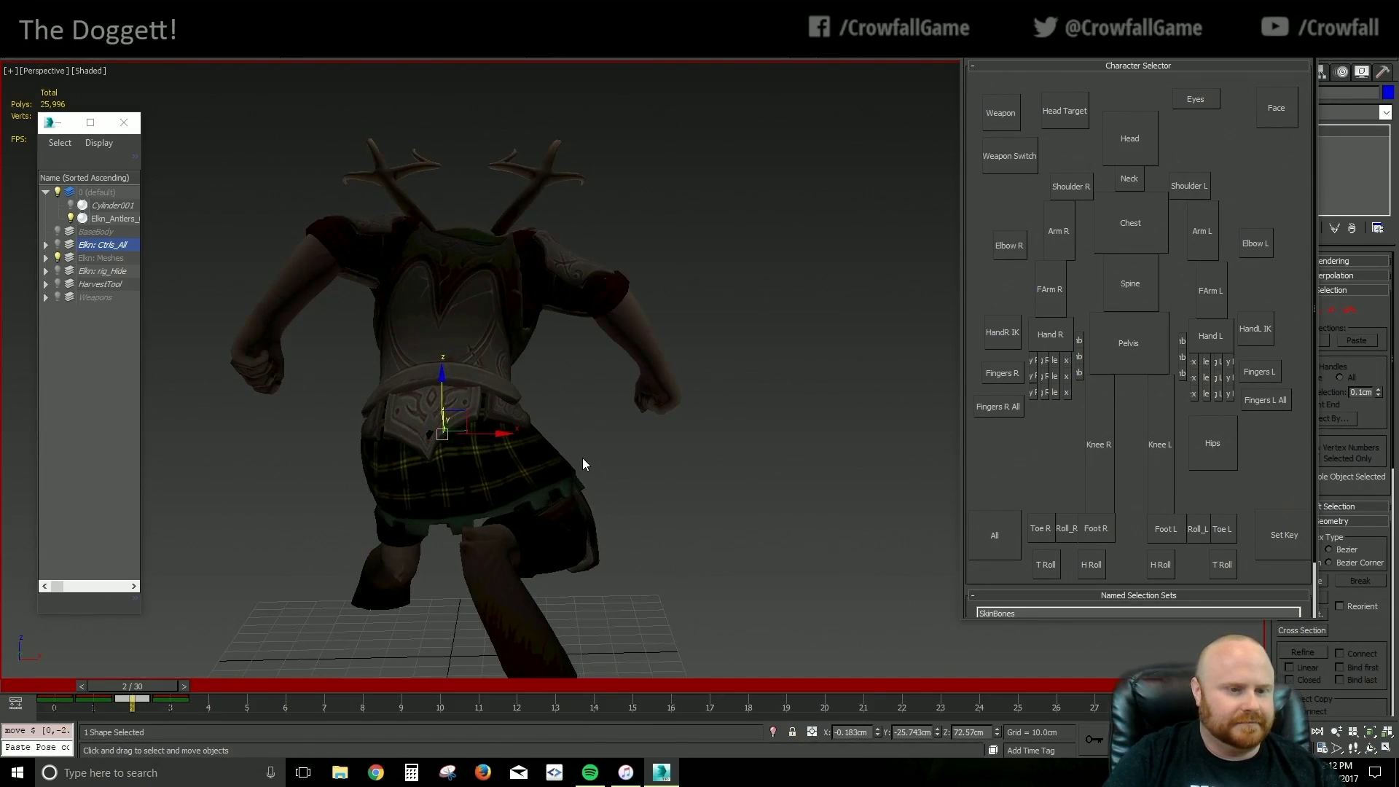
pyautogui.press('e')
pyautogui.moveTo(516, 417); pyautogui.dragTo(522, 420)
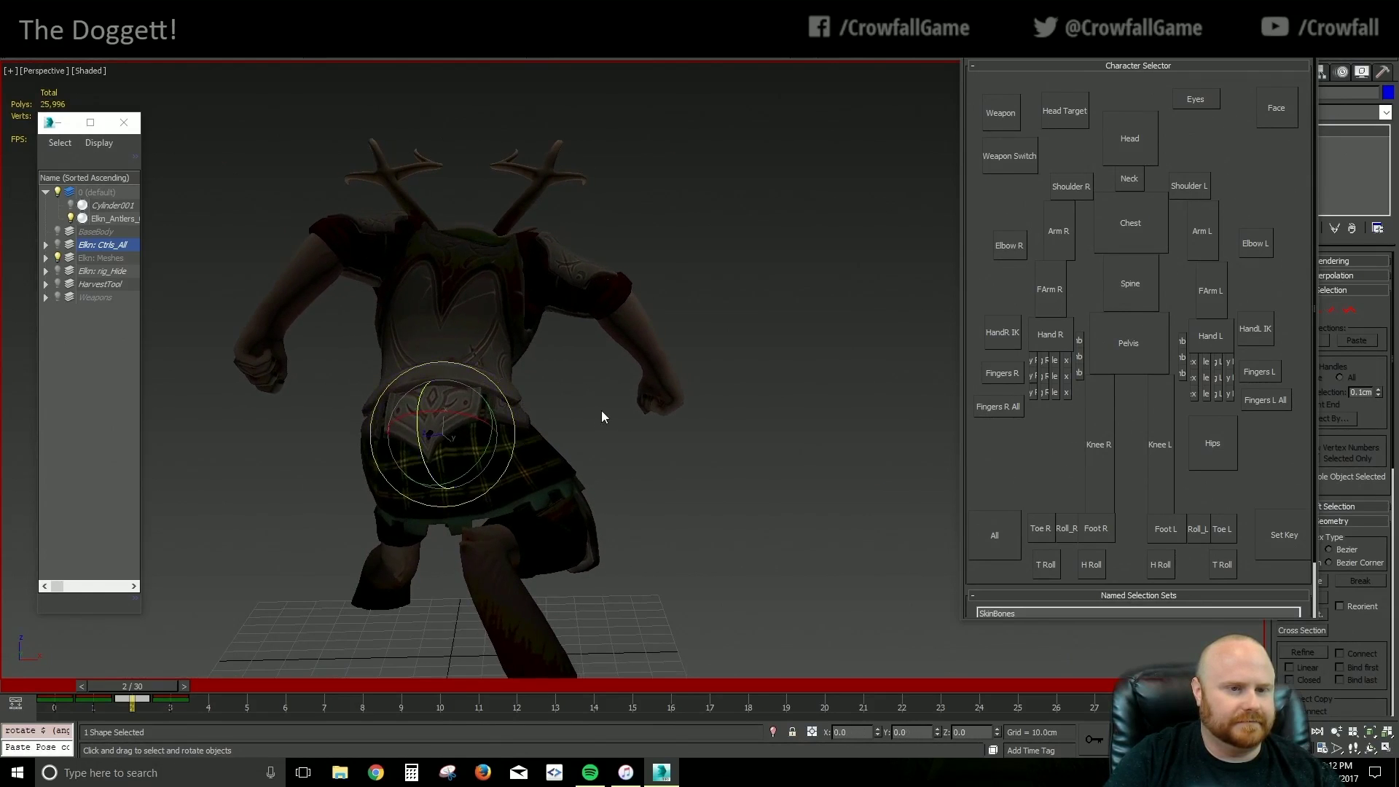
# Adjust the face control's expression at frame 2: raise rage partway, set angry to zero and increase snarl_R
pyautogui.keyDown('alt'); pyautogui.moveTo(602, 417); pyautogui.dragTo(780, 405, button='middle'); pyautogui.keyUp('alt')
pyautogui.click(1276, 124)
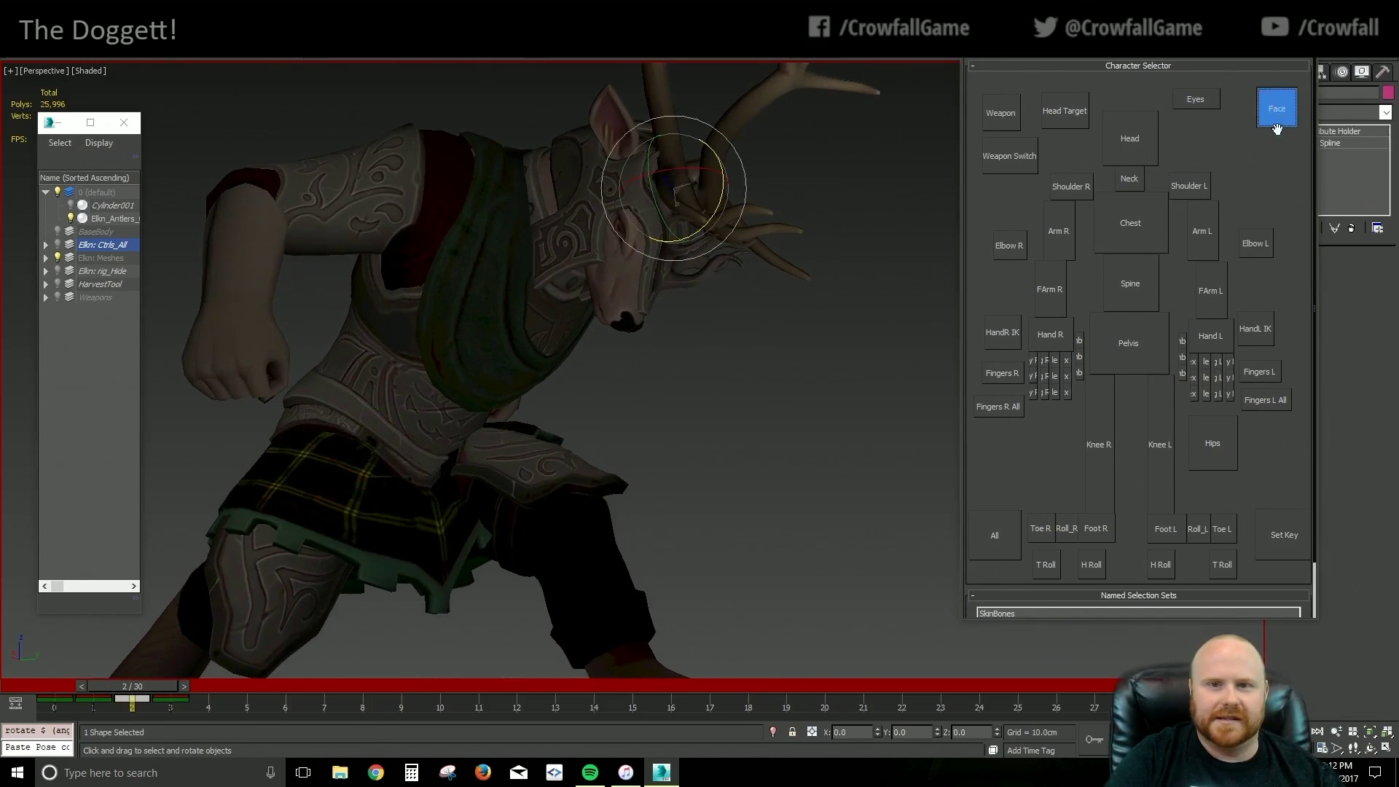
pyautogui.moveTo(1153, 58); pyautogui.dragTo(1065, 66)
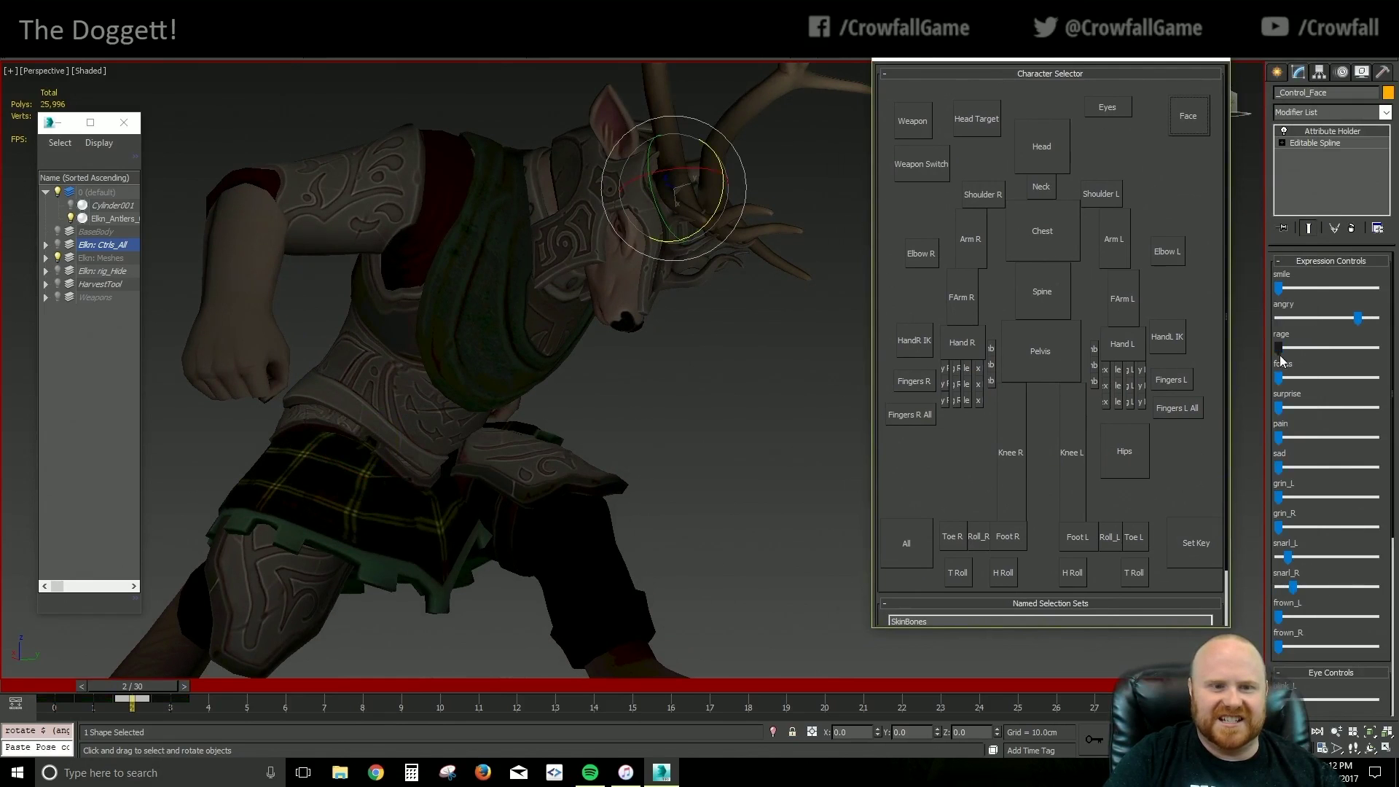
pyautogui.moveTo(1281, 353); pyautogui.dragTo(1318, 354)
pyautogui.moveTo(546, 350)
pyautogui.keyDown('alt'); pyautogui.mouseDown(button='middle')
pyautogui.moveTo(614, 335)
pyautogui.moveTo(569, 351)
pyautogui.mouseUp(button='middle'); pyautogui.keyUp('alt')
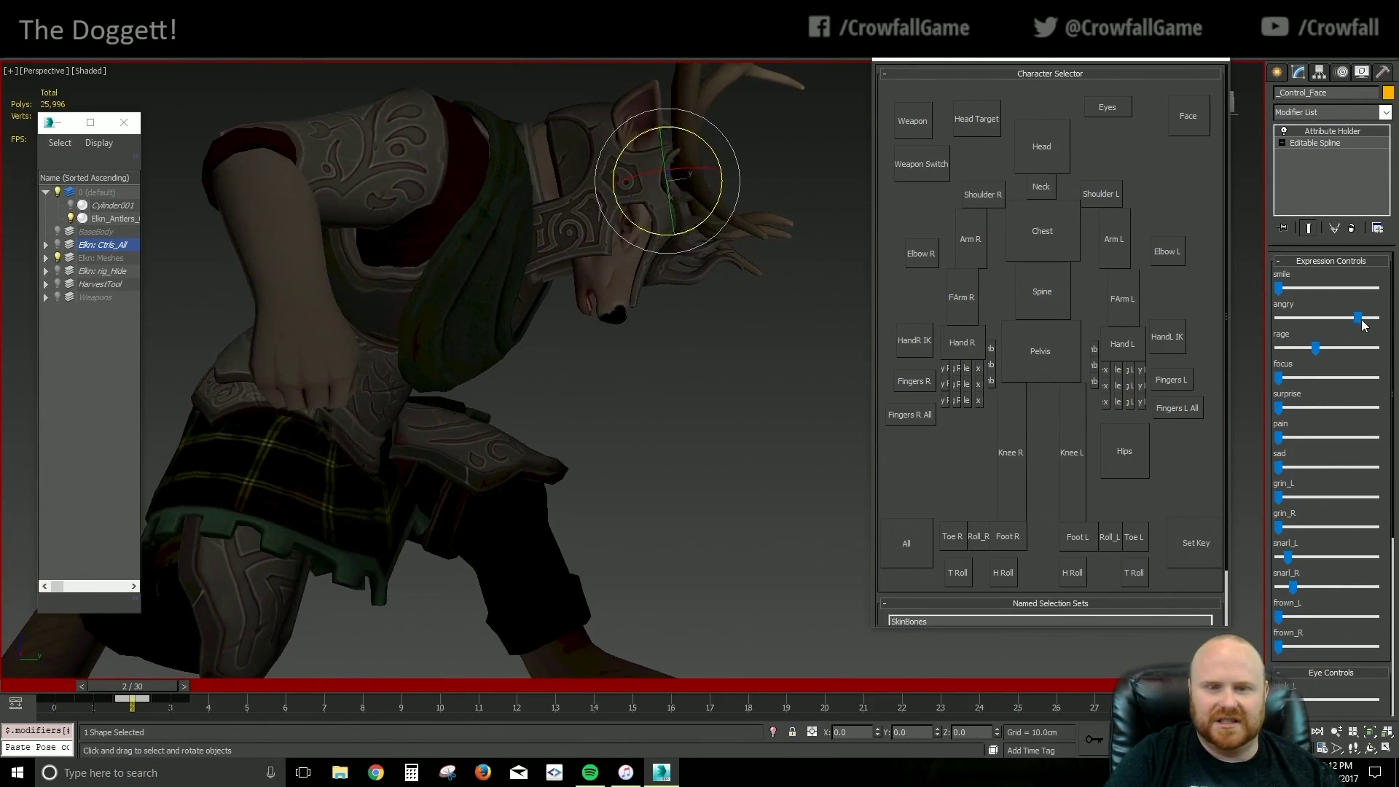
pyautogui.moveTo(1363, 325); pyautogui.dragTo(1278, 322)
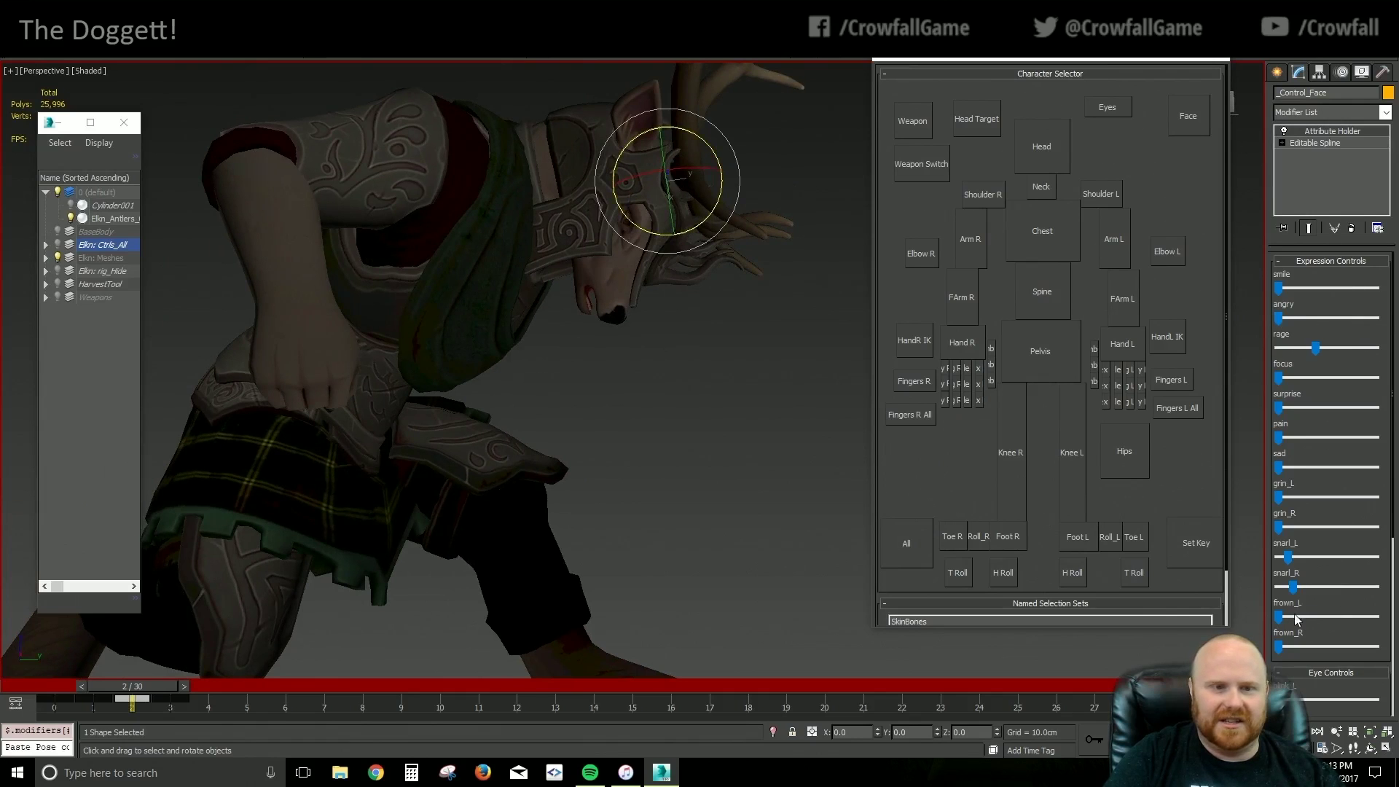
pyautogui.moveTo(1296, 595); pyautogui.dragTo(1320, 594)
# Move the pelvis control slightly back and up at frame 2, and rotate it to adjust the torso's lean
pyautogui.keyDown('alt'); pyautogui.moveTo(688, 459); pyautogui.dragTo(615, 500, button='middle'); pyautogui.keyUp('alt')
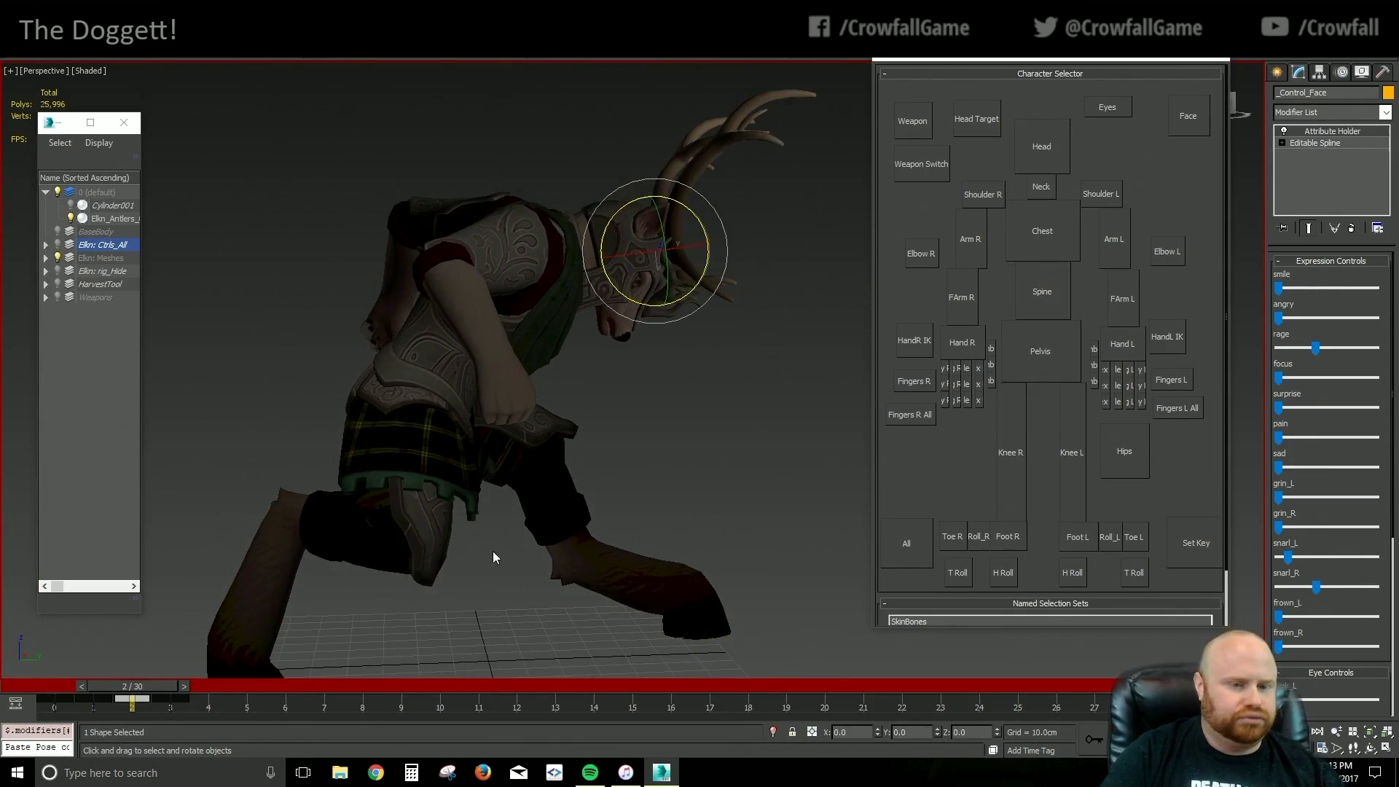
pyautogui.keyDown('alt'); pyautogui.moveTo(492, 550); pyautogui.dragTo(469, 548, button='middle'); pyautogui.keyUp('alt')
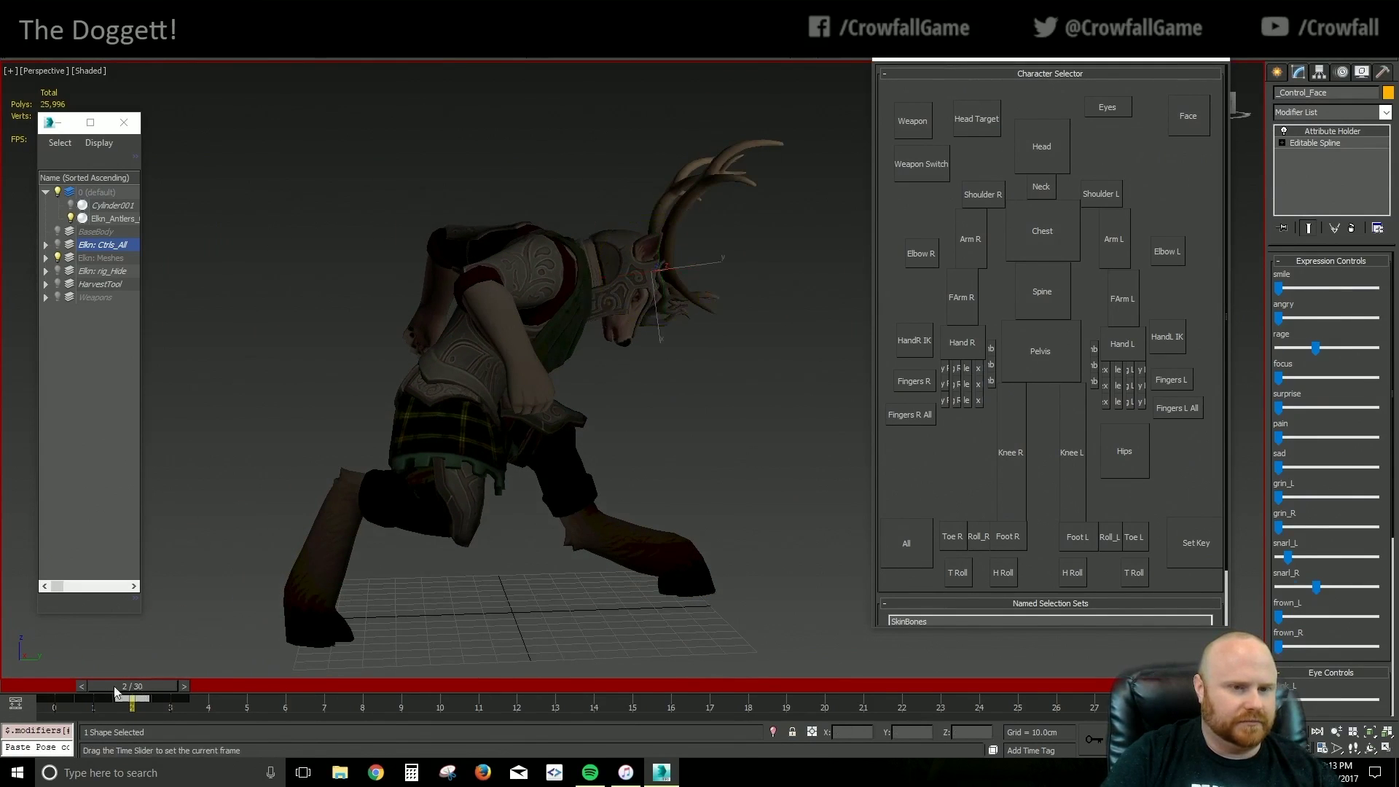
pyautogui.moveTo(138, 685)
pyautogui.mouseDown()
pyautogui.moveTo(100, 679)
pyautogui.moveTo(139, 680)
pyautogui.mouseUp()
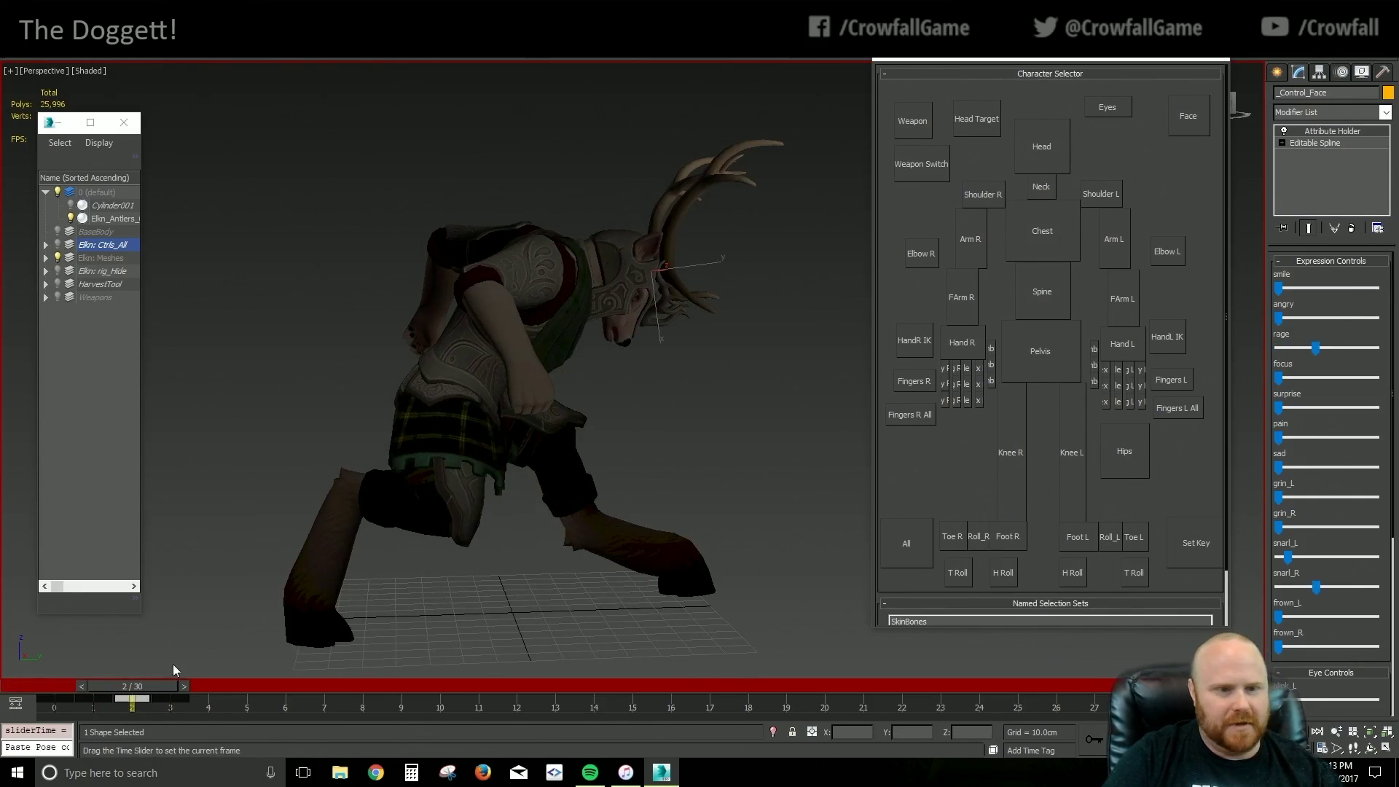
pyautogui.click(1046, 342)
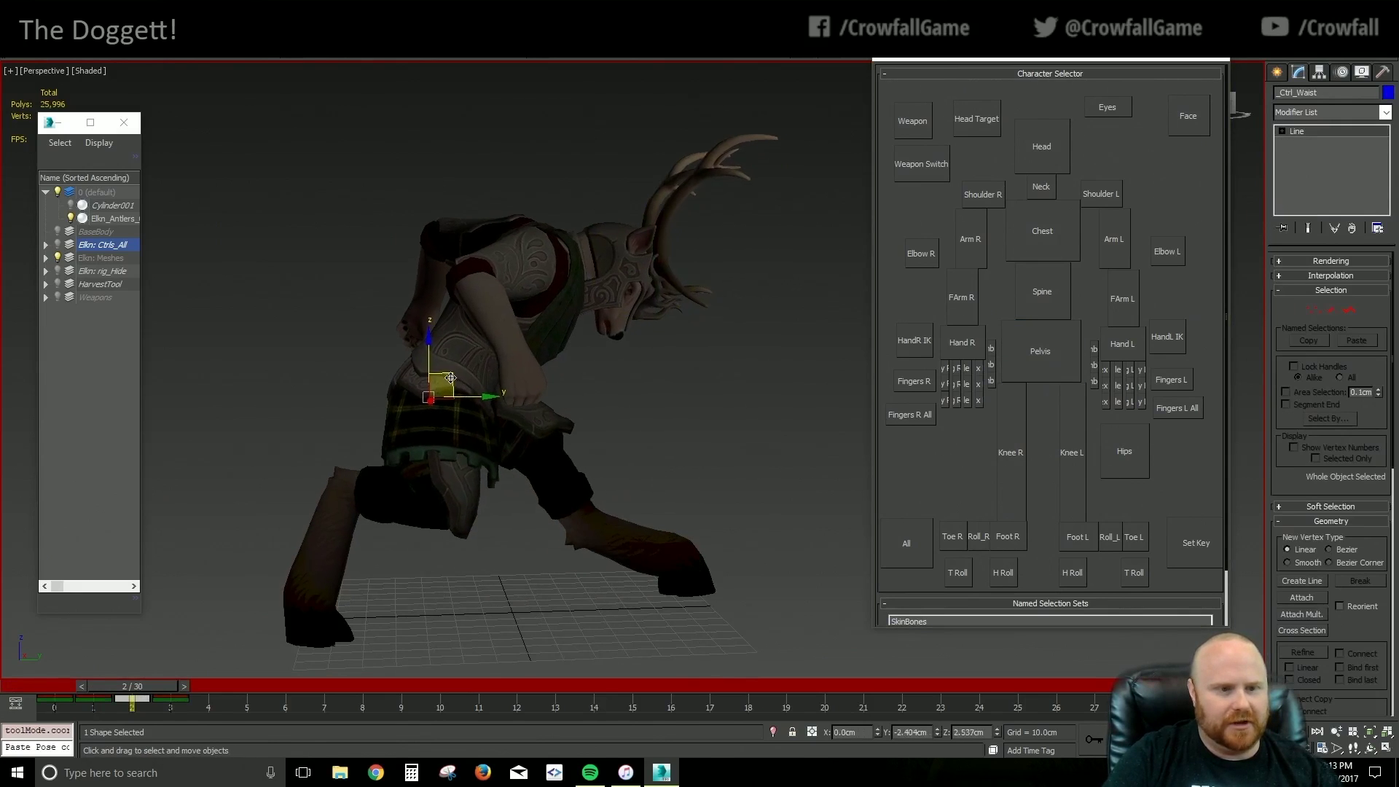
pyautogui.press('e')
pyautogui.moveTo(497, 366); pyautogui.dragTo(749, 521)
# Rotate the left foot control at frame 2 and pull it slightly back toward the body
pyautogui.click(1078, 536)
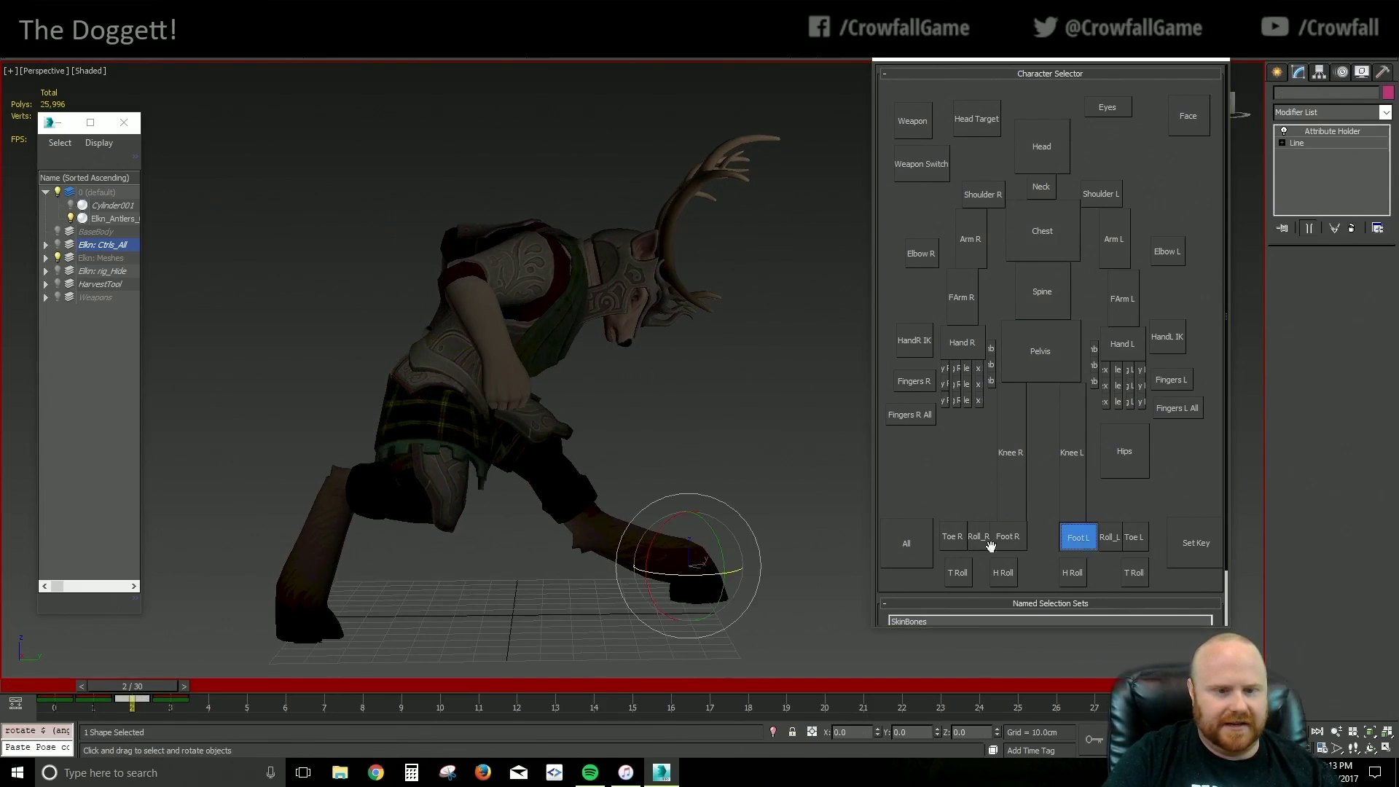
pyautogui.press('w')
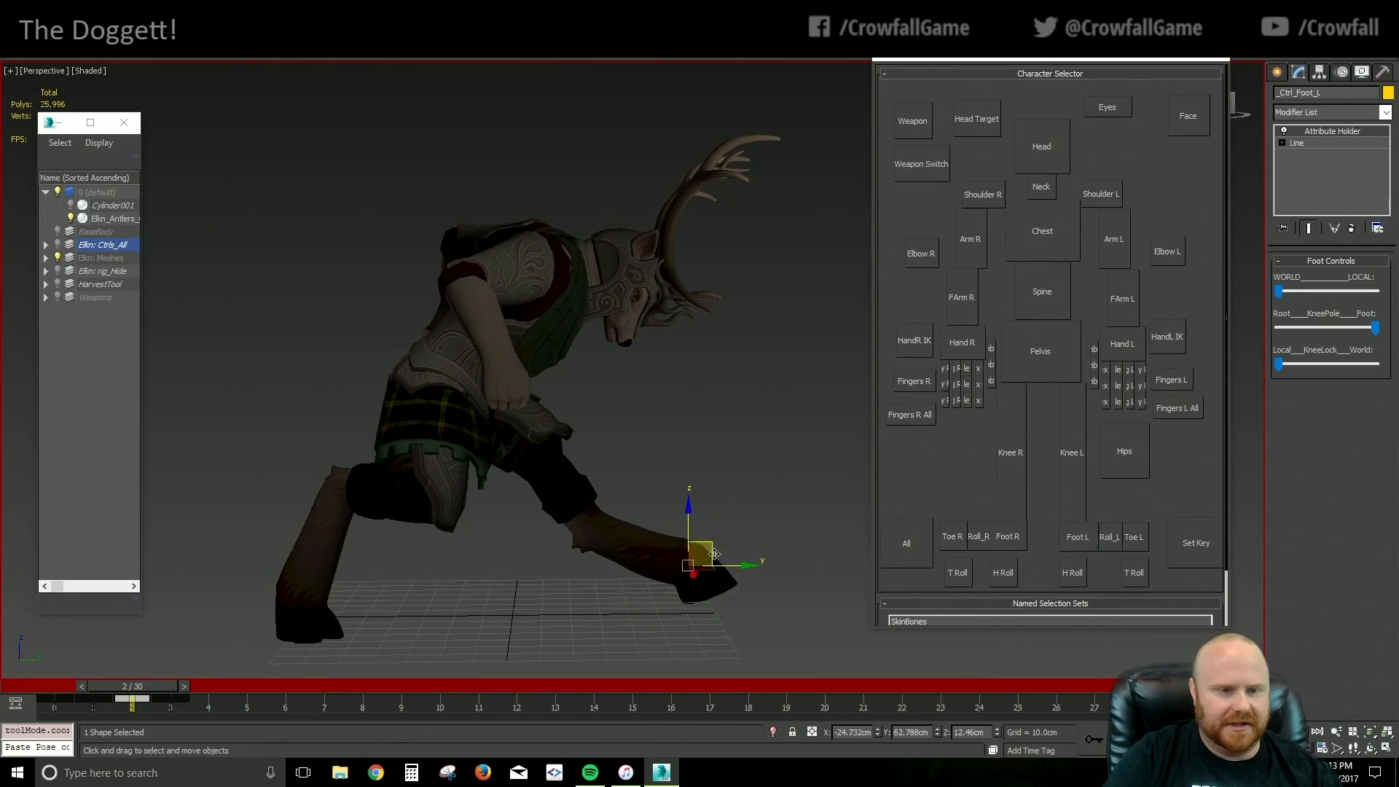
pyautogui.moveTo(729, 569); pyautogui.dragTo(714, 571)
pyautogui.moveTo(146, 686)
pyautogui.mouseDown()
pyautogui.moveTo(102, 687)
pyautogui.moveTo(142, 686)
pyautogui.mouseUp()
# Move the pelvis control slightly forward and up at frame 2, adjust its rotation, and check the motion against neighbouring frames
pyautogui.click(1024, 359)
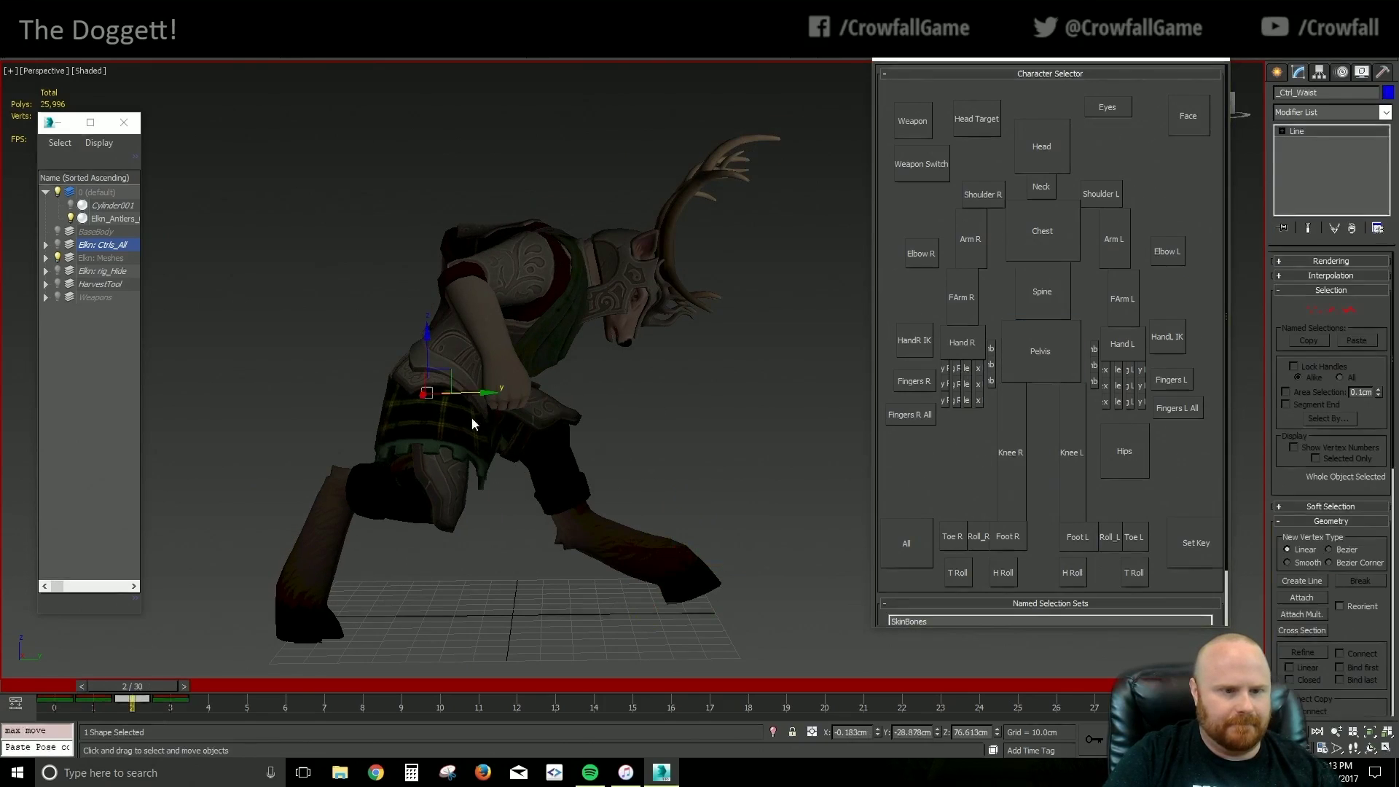
pyautogui.moveTo(457, 384); pyautogui.dragTo(503, 379)
pyautogui.press('e')
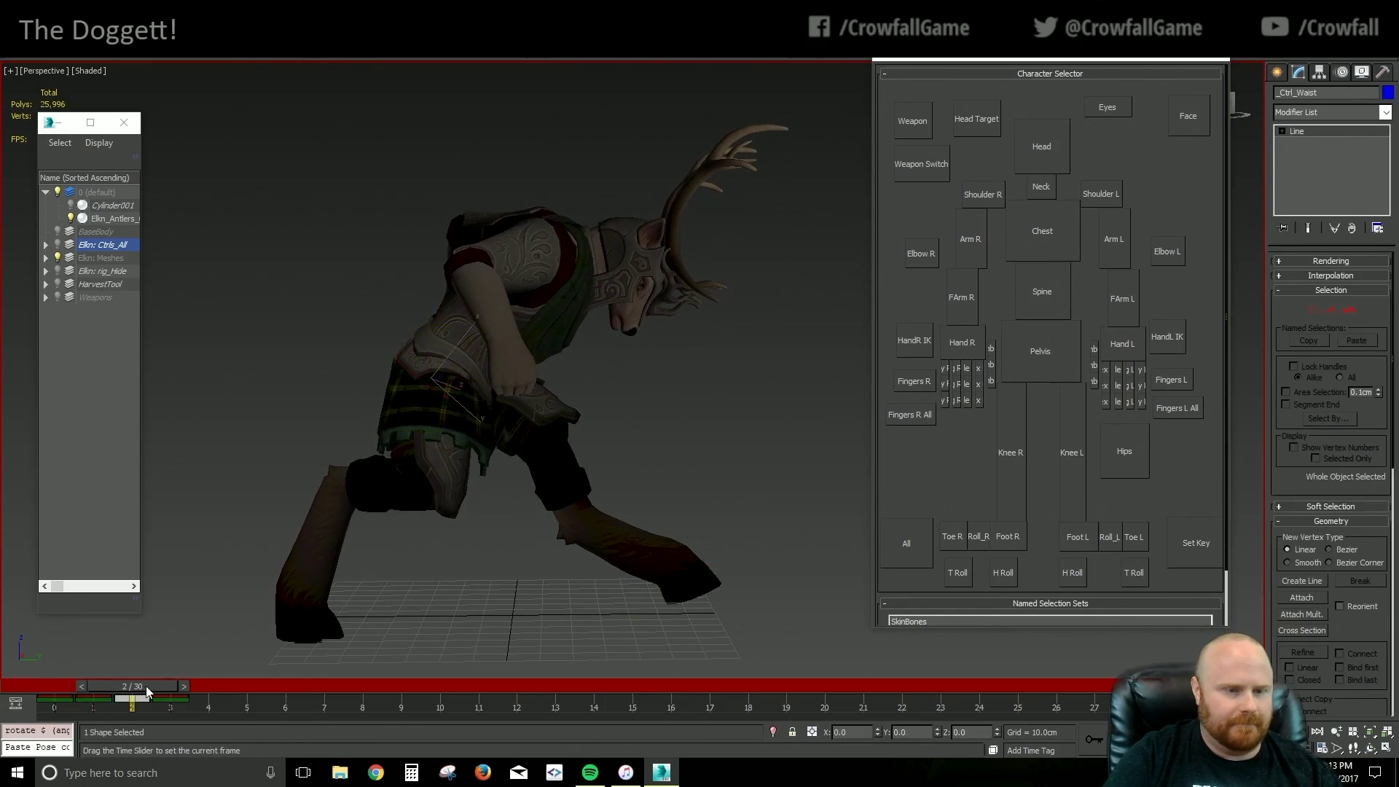
pyautogui.moveTo(146, 685)
pyautogui.mouseDown()
pyautogui.moveTo(89, 678)
pyautogui.moveTo(154, 662)
pyautogui.mouseUp()
pyautogui.keyDown('alt'); pyautogui.moveTo(461, 561); pyautogui.dragTo(397, 567, button='middle'); pyautogui.keyUp('alt')
pyautogui.moveTo(163, 689)
pyautogui.mouseDown()
pyautogui.moveTo(120, 688)
pyautogui.moveTo(167, 676)
pyautogui.mouseUp()
# Raise the pelvis control a little more at frame 2 to lift the body over the legs
pyautogui.keyDown('alt'); pyautogui.moveTo(478, 502); pyautogui.dragTo(514, 479, button='middle'); pyautogui.keyUp('alt')
pyautogui.press('w')
pyautogui.keyDown('alt'); pyautogui.moveTo(431, 390); pyautogui.dragTo(475, 387, button='middle'); pyautogui.keyUp('alt')
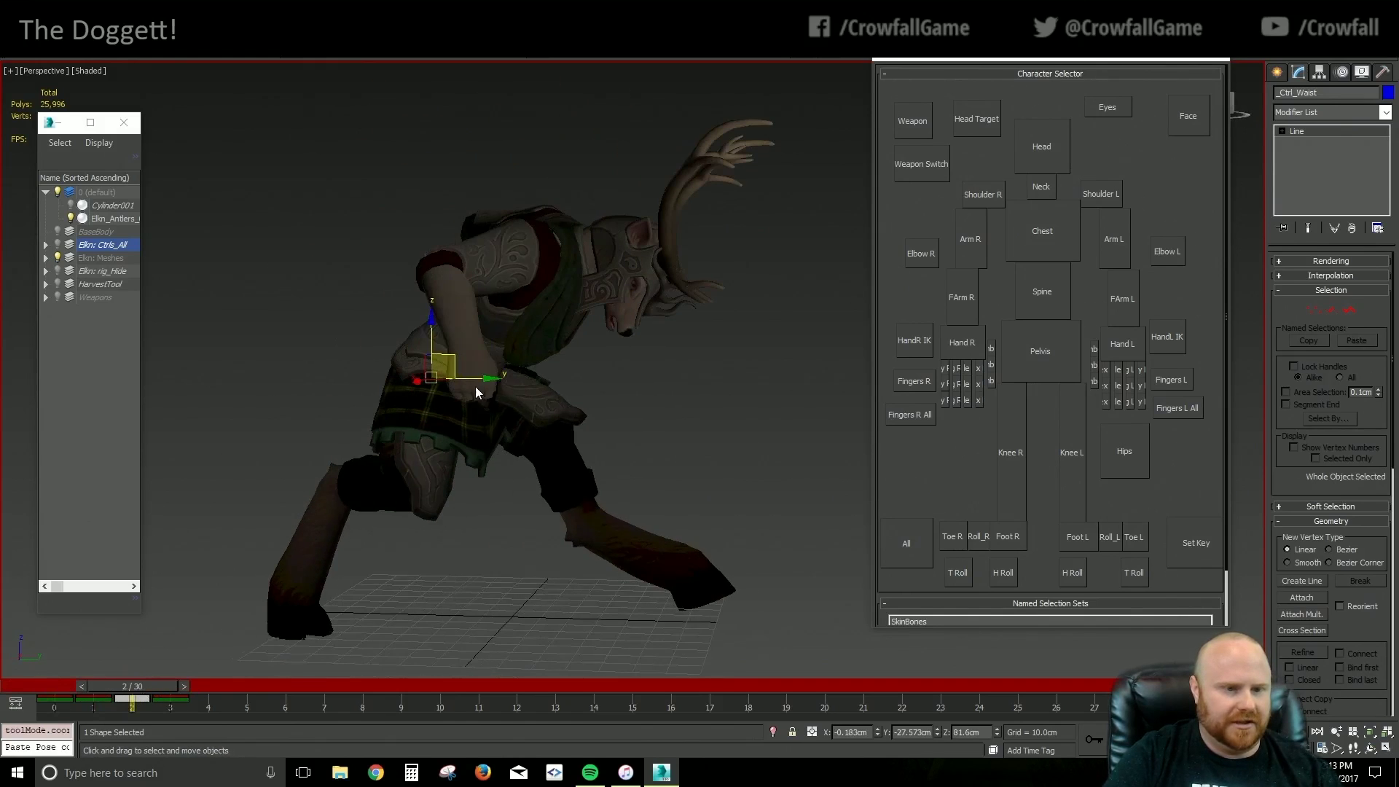
pyautogui.moveTo(449, 366); pyautogui.dragTo(450, 355)
# Pull the left foot control well back under the body at frame 2 and tilt the foot
pyautogui.click(1091, 542)
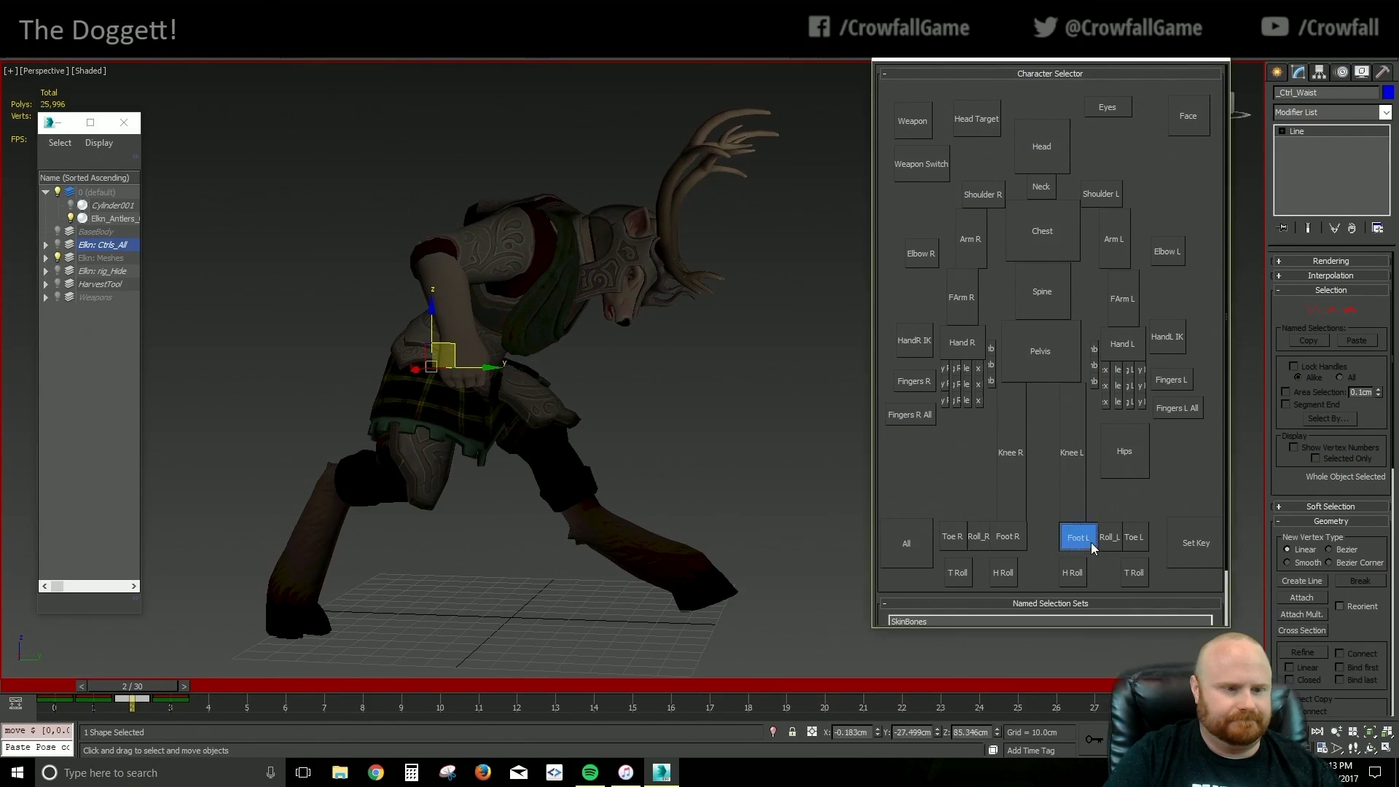
pyautogui.moveTo(631, 572)
pyautogui.keyDown('alt'); pyautogui.mouseDown(button='middle')
pyautogui.moveTo(536, 578)
pyautogui.moveTo(632, 567)
pyautogui.mouseUp(button='middle'); pyautogui.keyUp('alt')
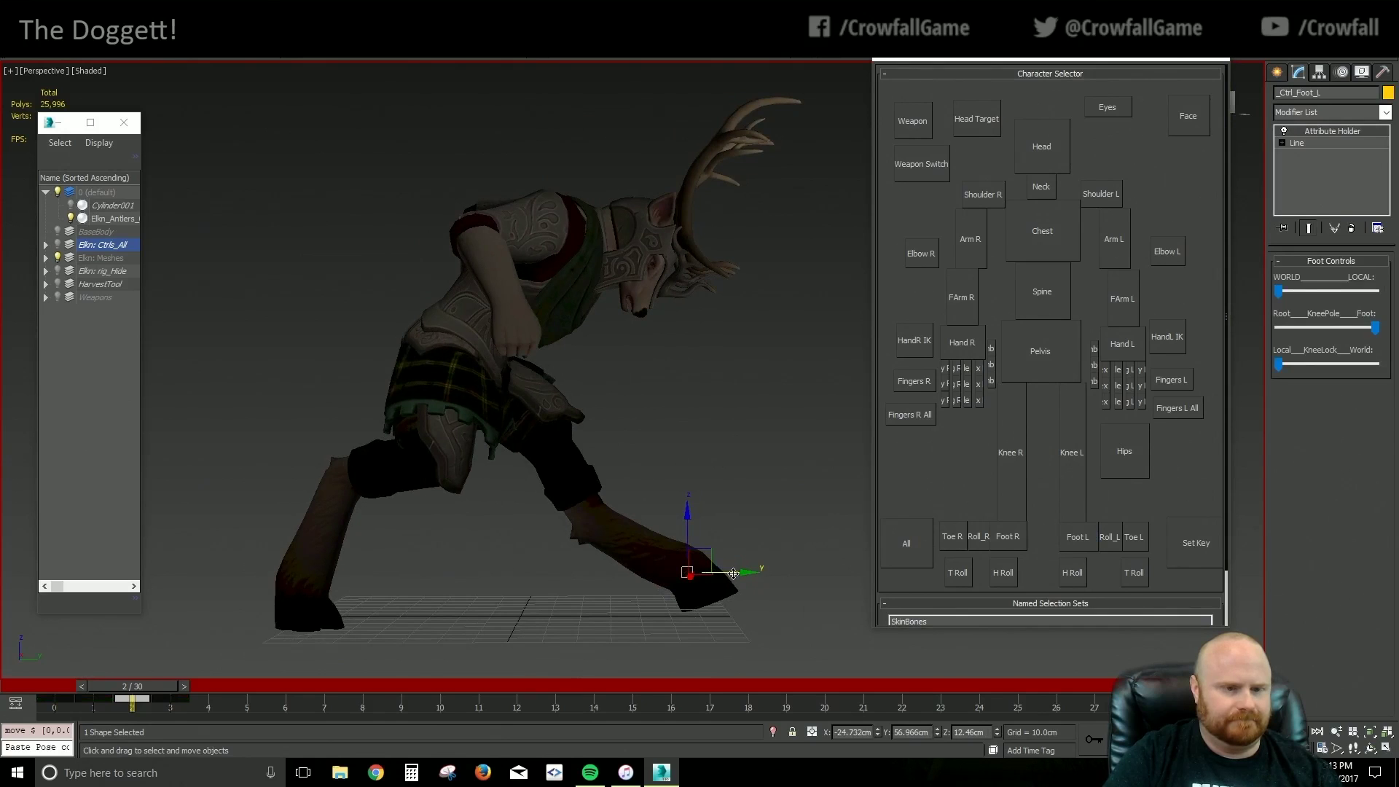
pyautogui.moveTo(733, 572); pyautogui.dragTo(651, 566)
pyautogui.press('e')
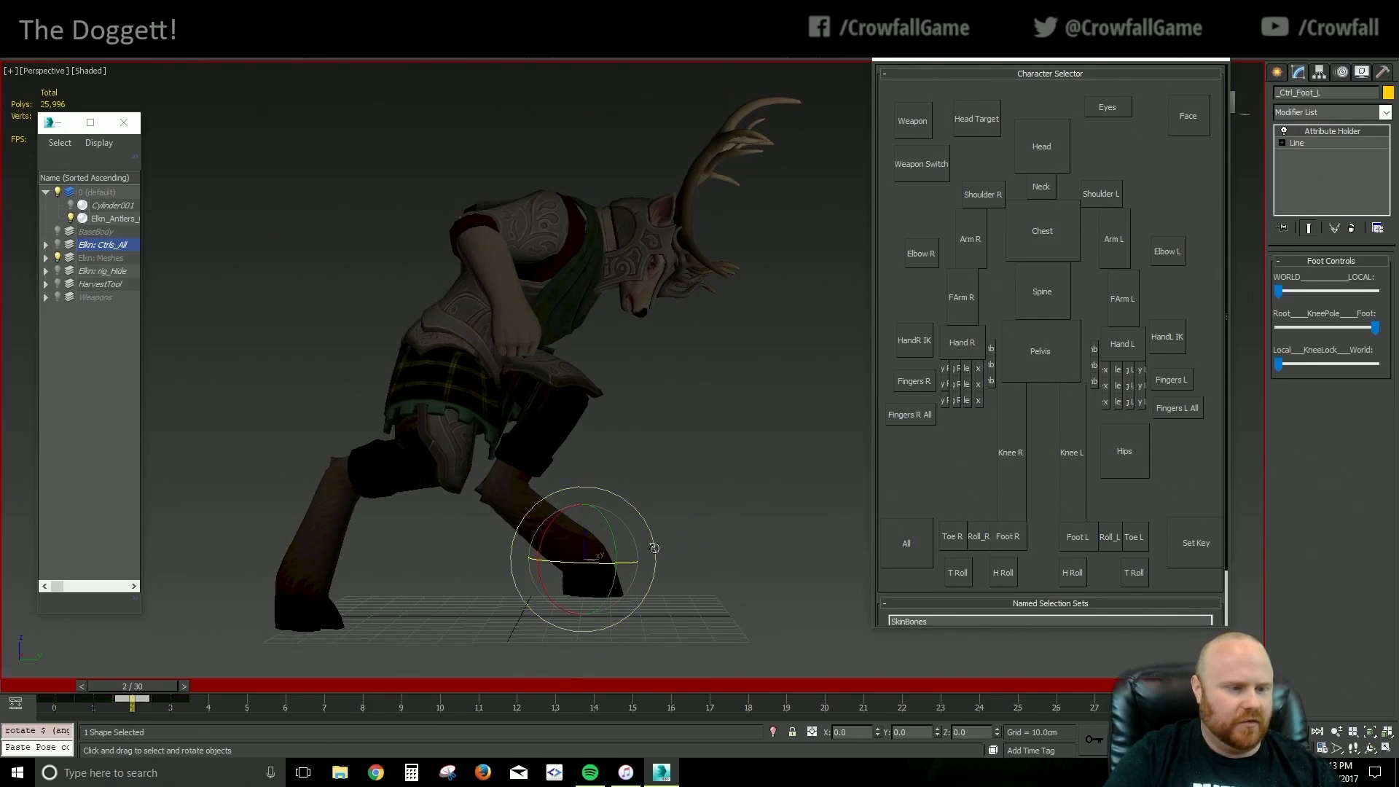
pyautogui.keyDown('shift'); pyautogui.moveTo(91, 699); pyautogui.dragTo(131, 700); pyautogui.keyUp('shift')
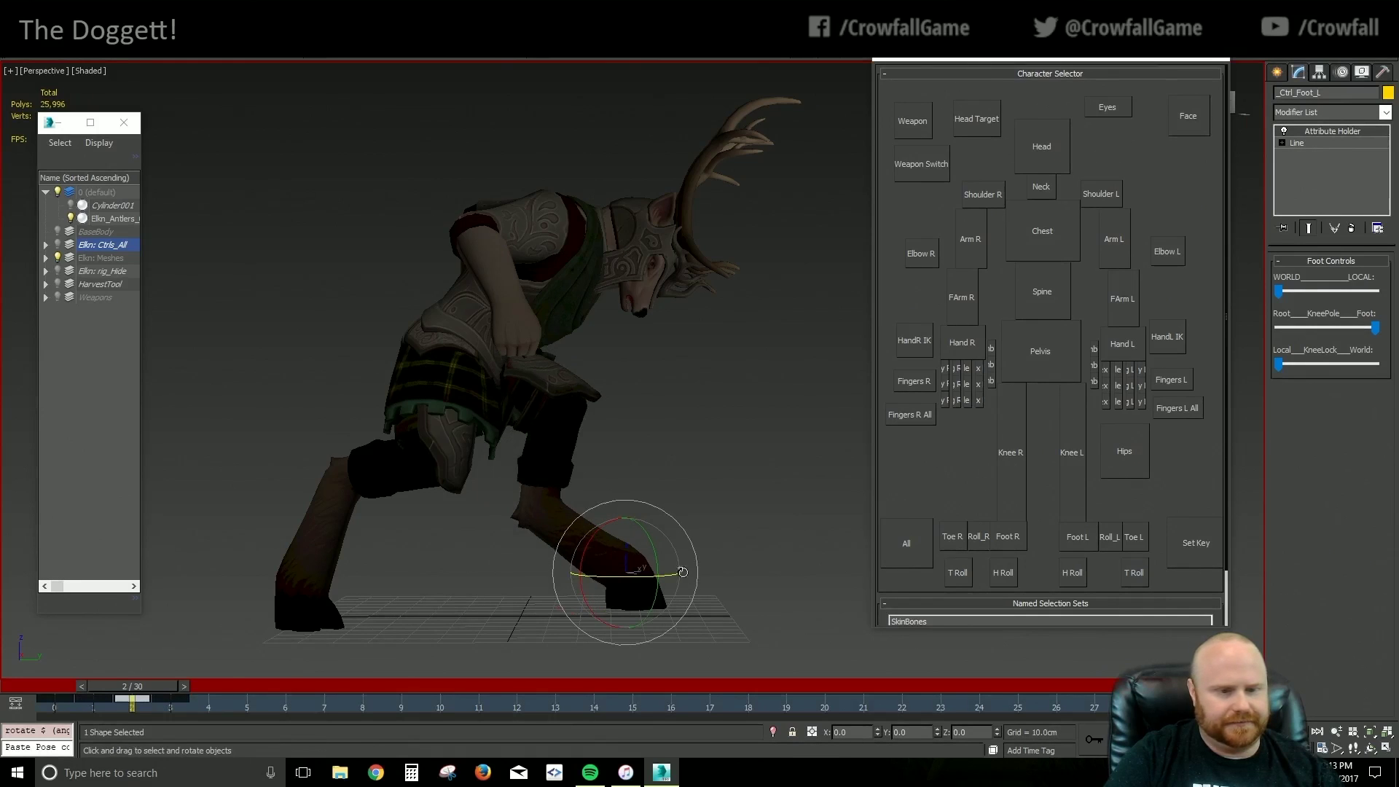
pyautogui.moveTo(578, 542); pyautogui.dragTo(617, 539)
pyautogui.press('w')
# Move the pelvis control back at frame 2 to shift the body's weight backward, and check the motion
pyautogui.click(1065, 366)
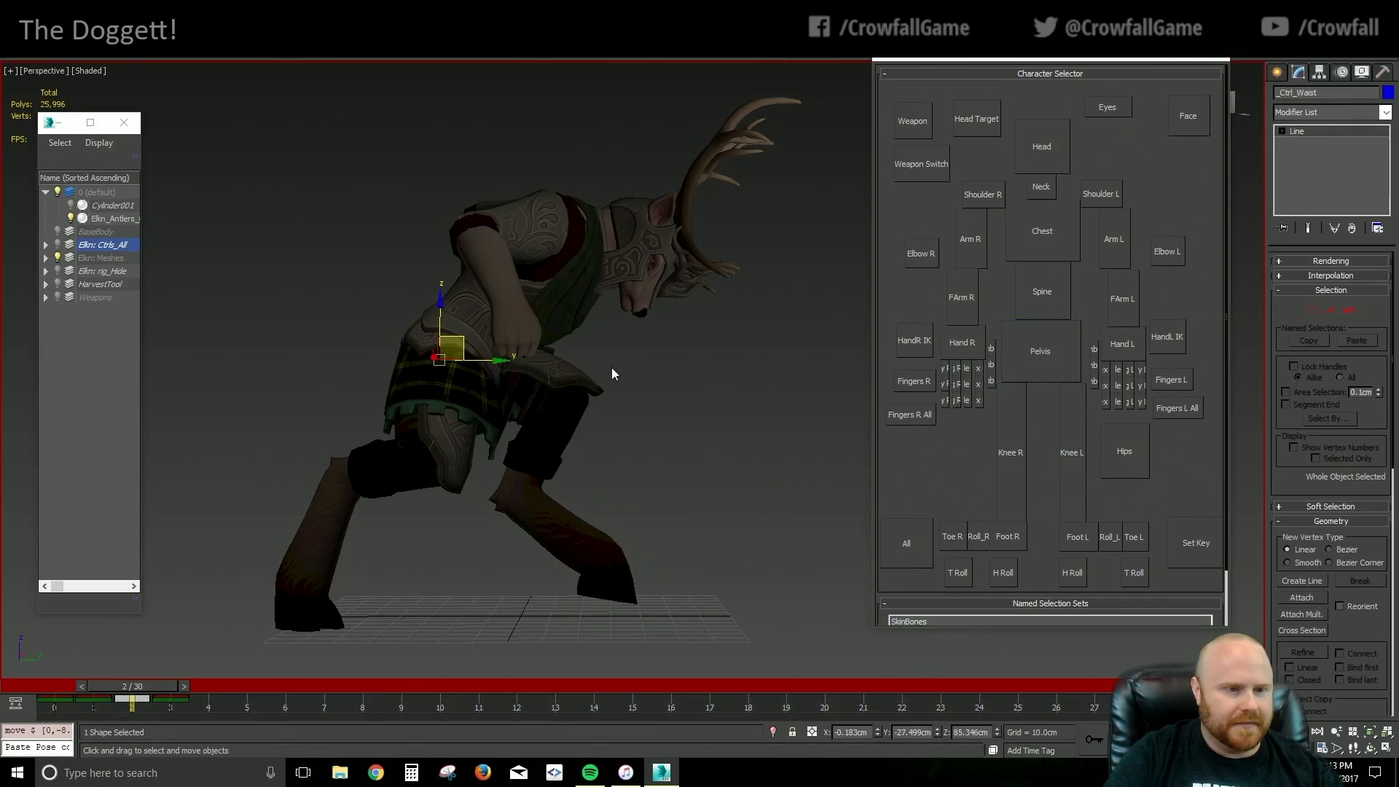
pyautogui.moveTo(463, 350); pyautogui.dragTo(431, 351)
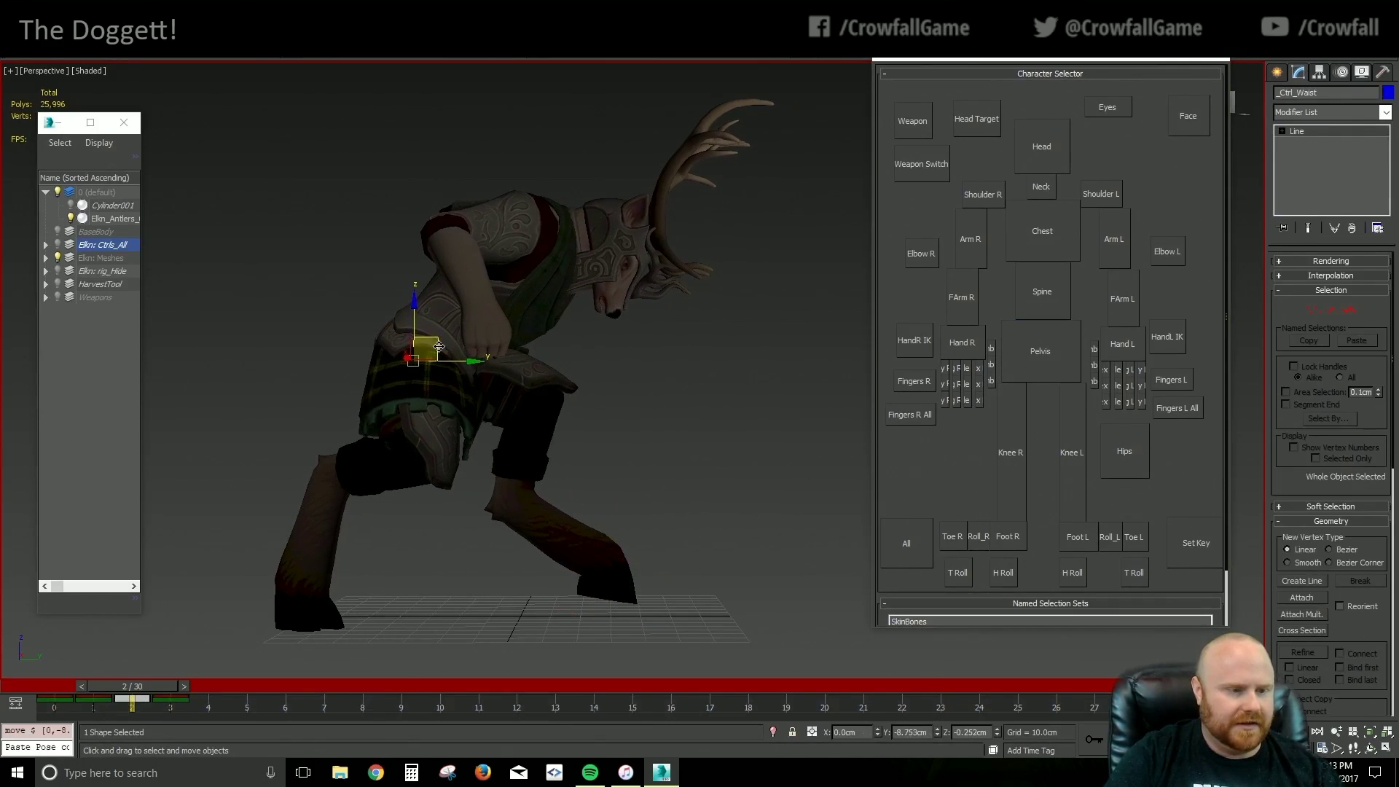
pyautogui.moveTo(139, 689)
pyautogui.mouseDown()
pyautogui.moveTo(106, 687)
pyautogui.moveTo(217, 676)
pyautogui.moveTo(66, 705)
pyautogui.moveTo(137, 711)
pyautogui.mouseUp()
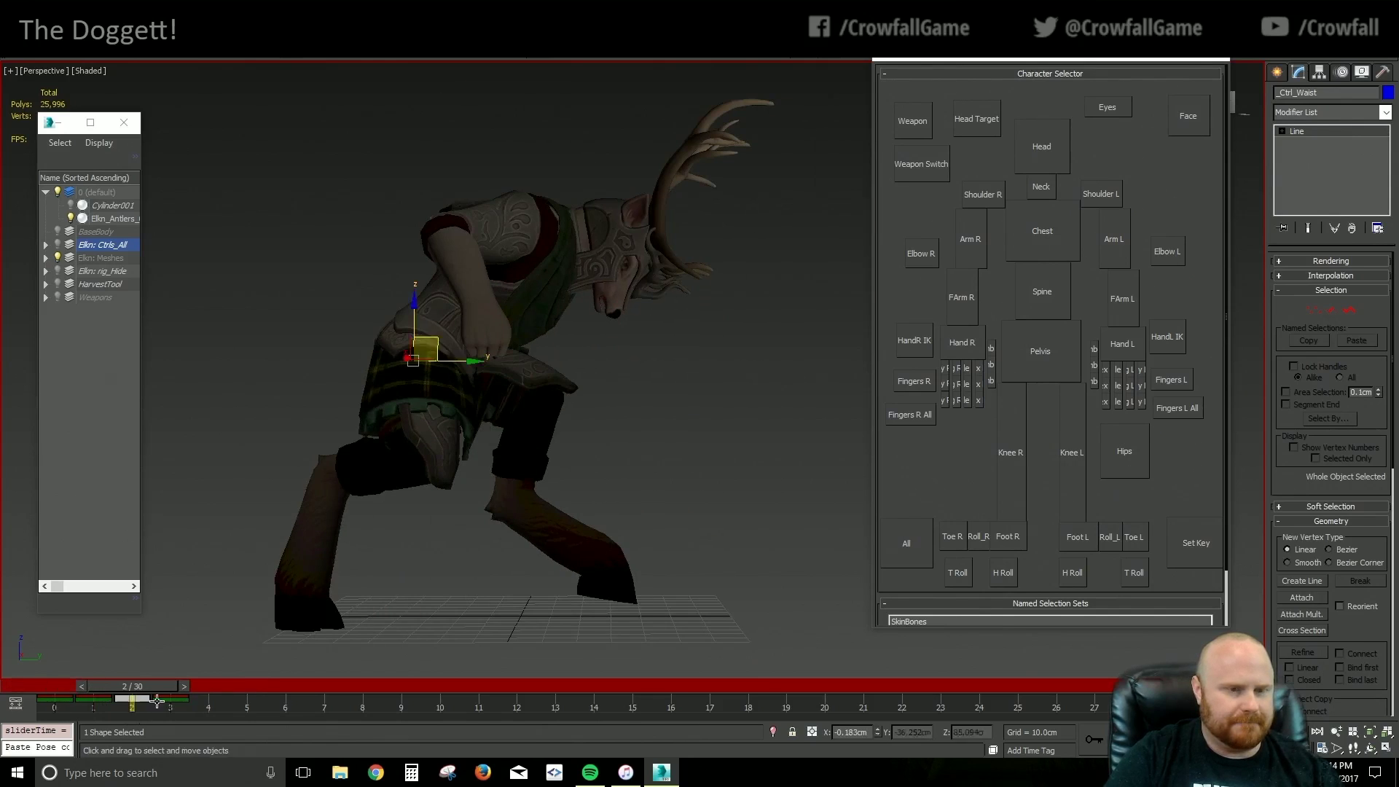
pyautogui.keyDown('alt'); pyautogui.moveTo(567, 537); pyautogui.dragTo(511, 543, button='middle'); pyautogui.keyUp('alt')
# Go to frame 3 and select all controls in the Elkn: Ctrls_All layer
pyautogui.moveTo(144, 688); pyautogui.dragTo(182, 688)
pyautogui.keyDown('alt'); pyautogui.moveTo(503, 570); pyautogui.dragTo(749, 512, button='middle'); pyautogui.keyUp('alt')
pyautogui.doubleClick(102, 245)
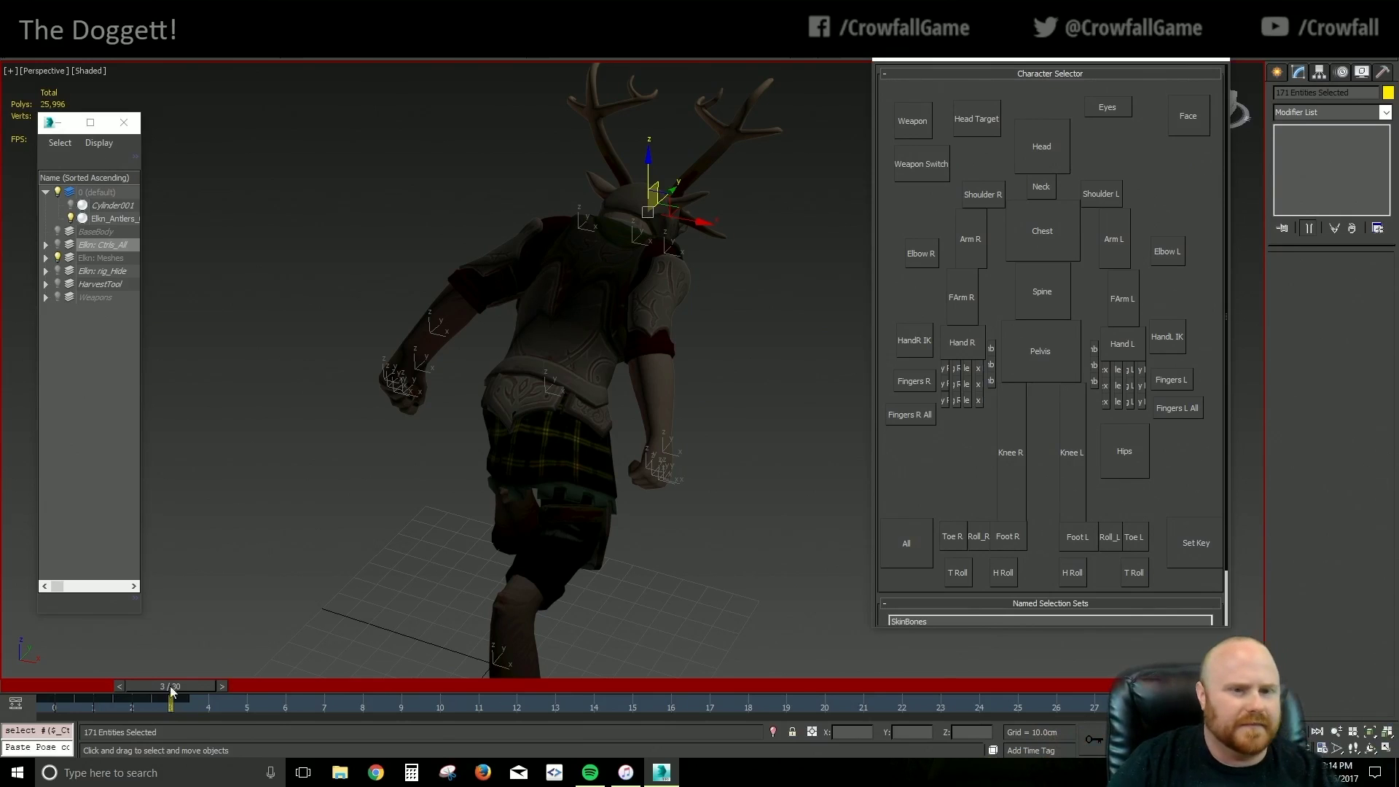
pyautogui.keyDown('alt'); pyautogui.moveTo(496, 510); pyautogui.dragTo(679, 418, button='middle'); pyautogui.keyUp('alt')
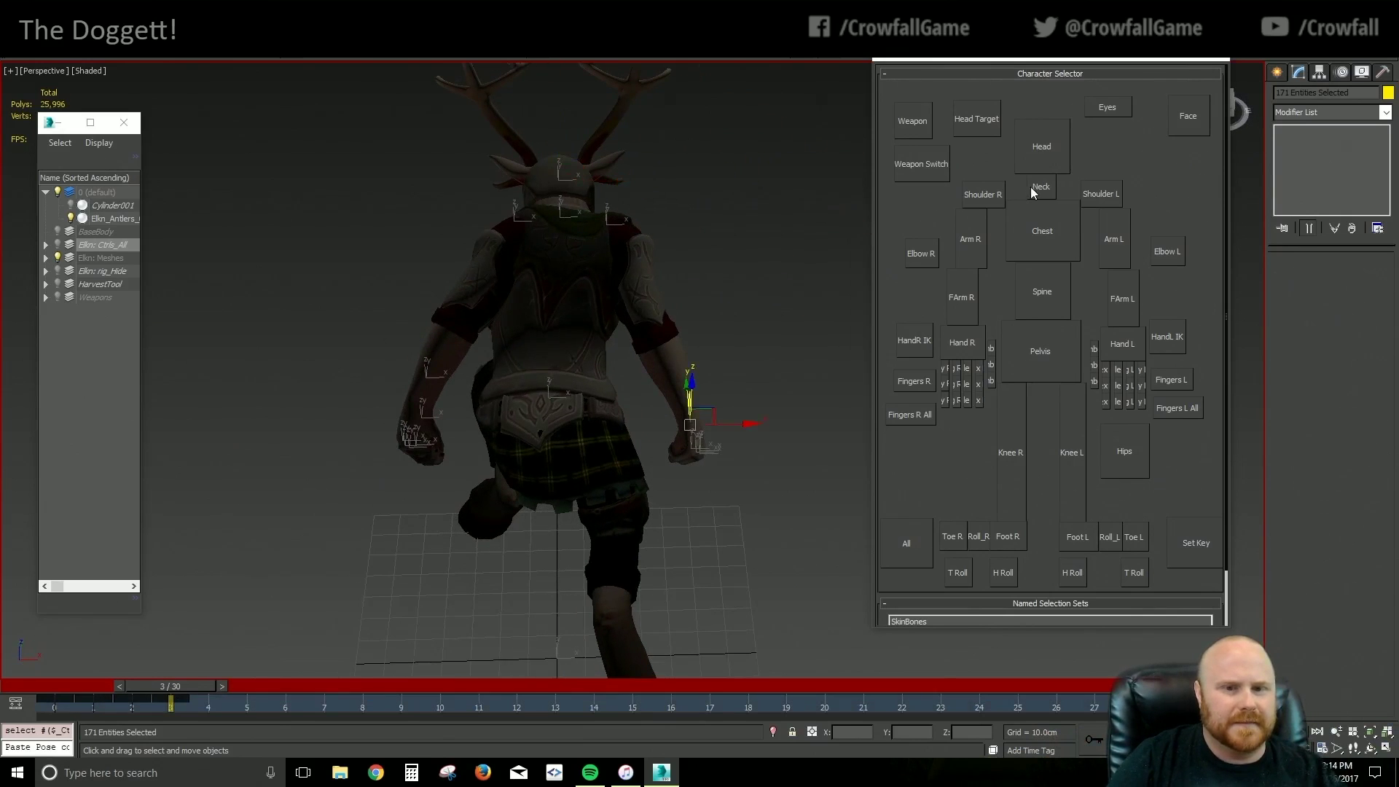
# Try moving the head control slightly back at frame 3
pyautogui.click(1051, 158)
pyautogui.keyDown('alt'); pyautogui.moveTo(765, 201); pyautogui.dragTo(592, 185, button='middle'); pyautogui.keyUp('alt')
pyautogui.moveTo(580, 181); pyautogui.dragTo(570, 182)
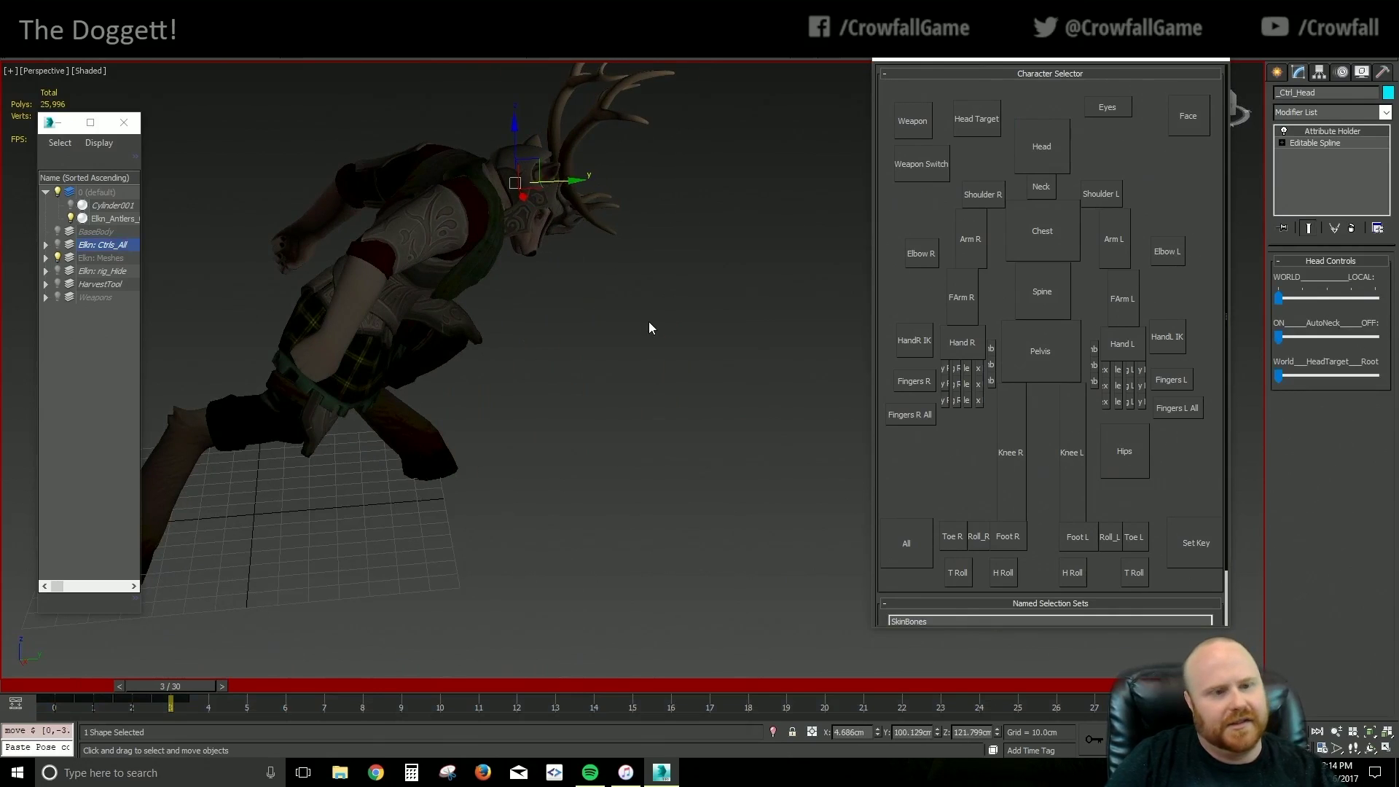
# Try moving the pelvis control slightly forward at frame 3, and undo the recent head and pelvis moves
pyautogui.click(1053, 211)
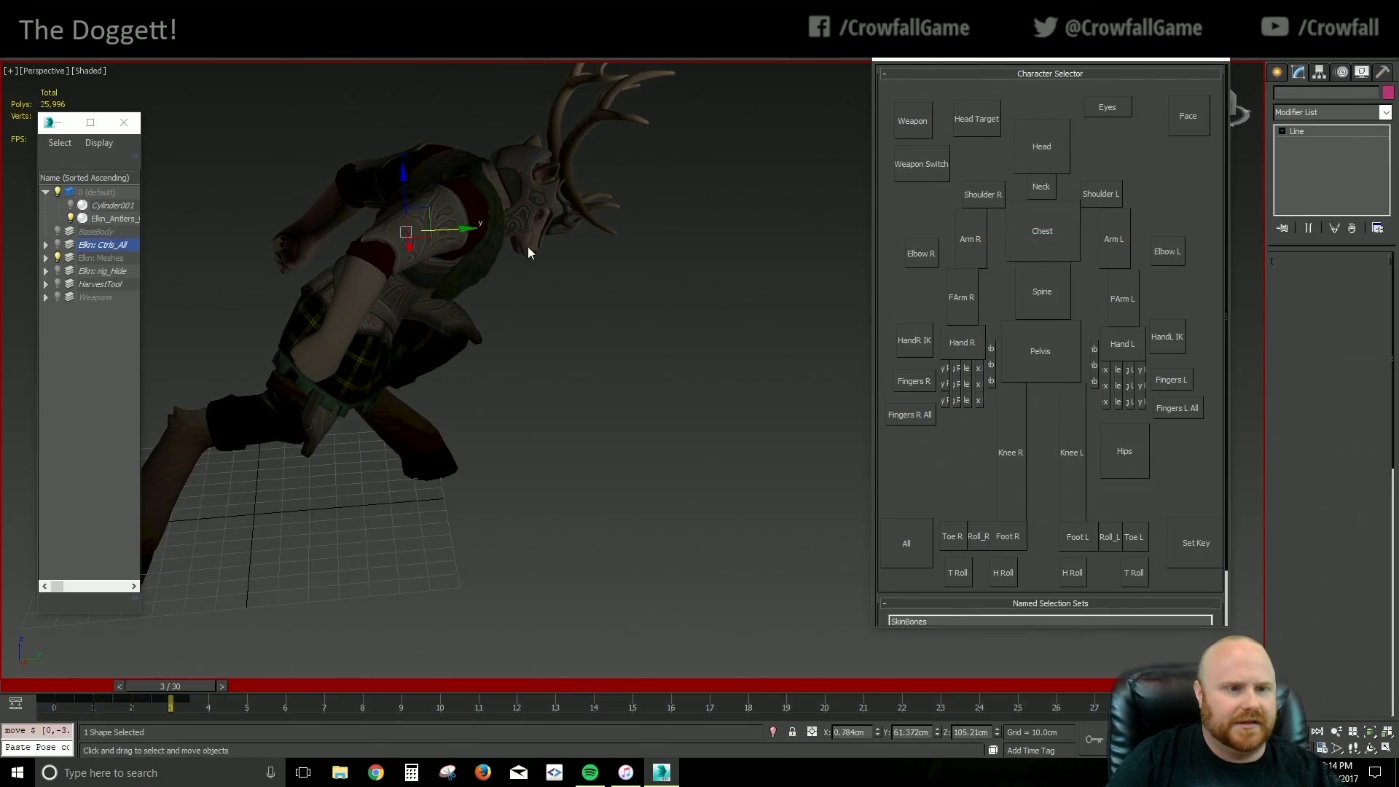
pyautogui.press('l')
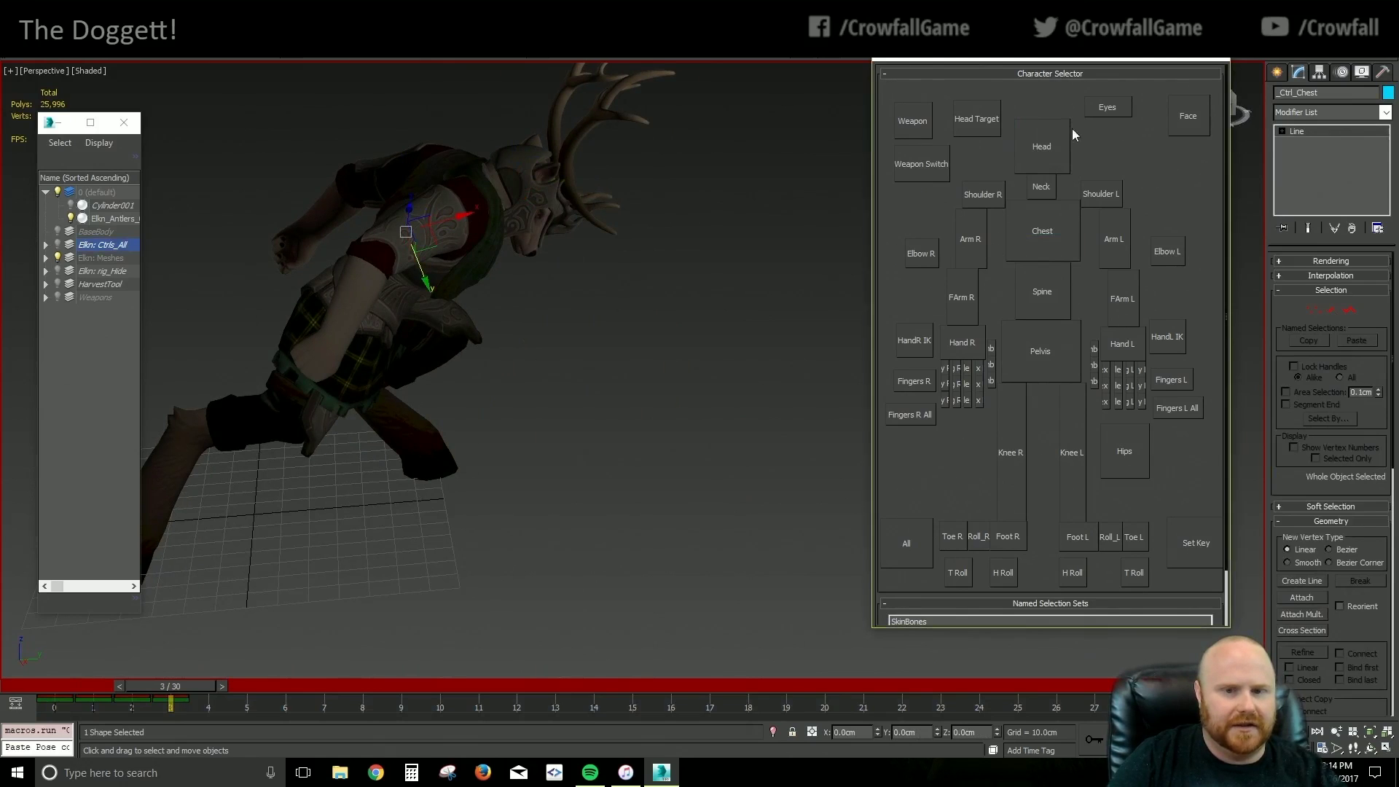
pyautogui.click(1042, 145)
pyautogui.click(1040, 352)
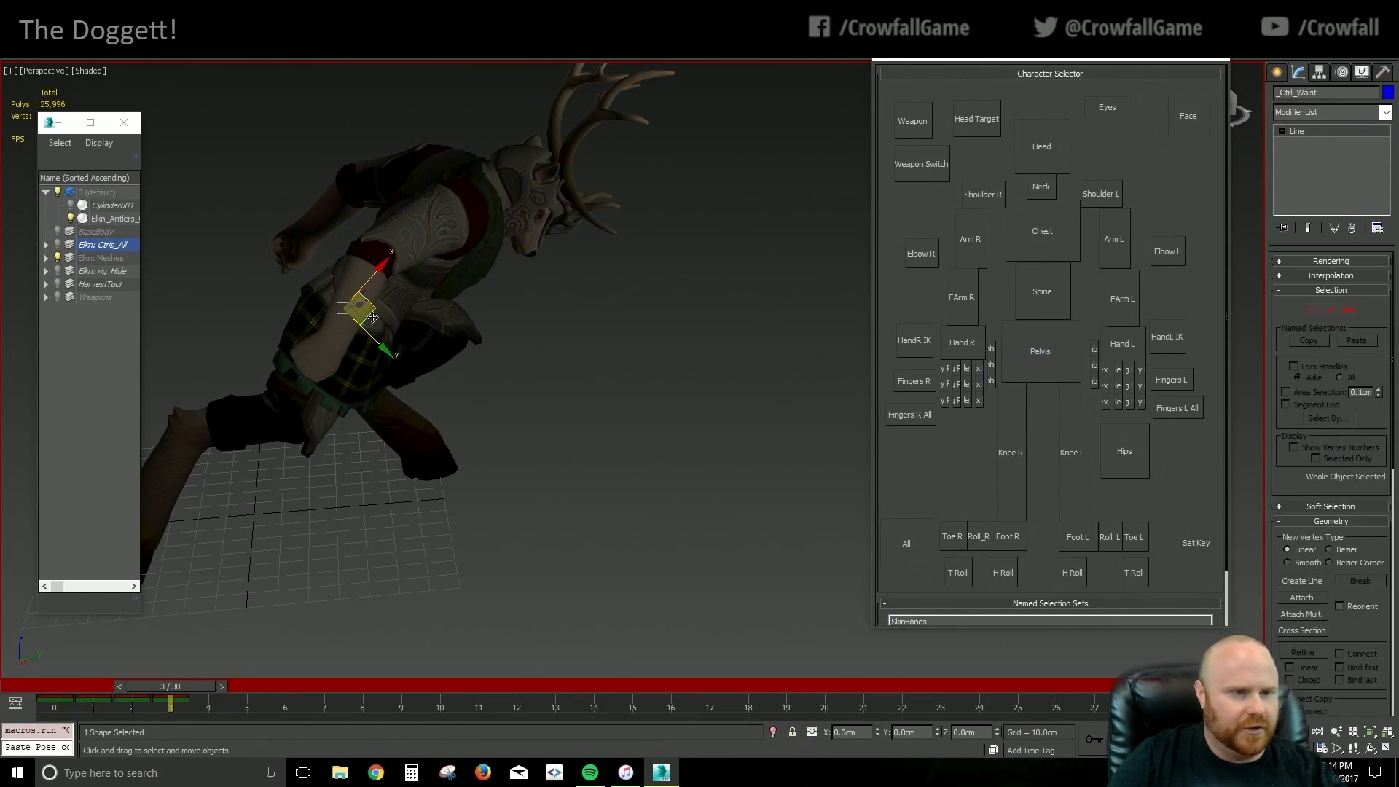
pyautogui.press('w')
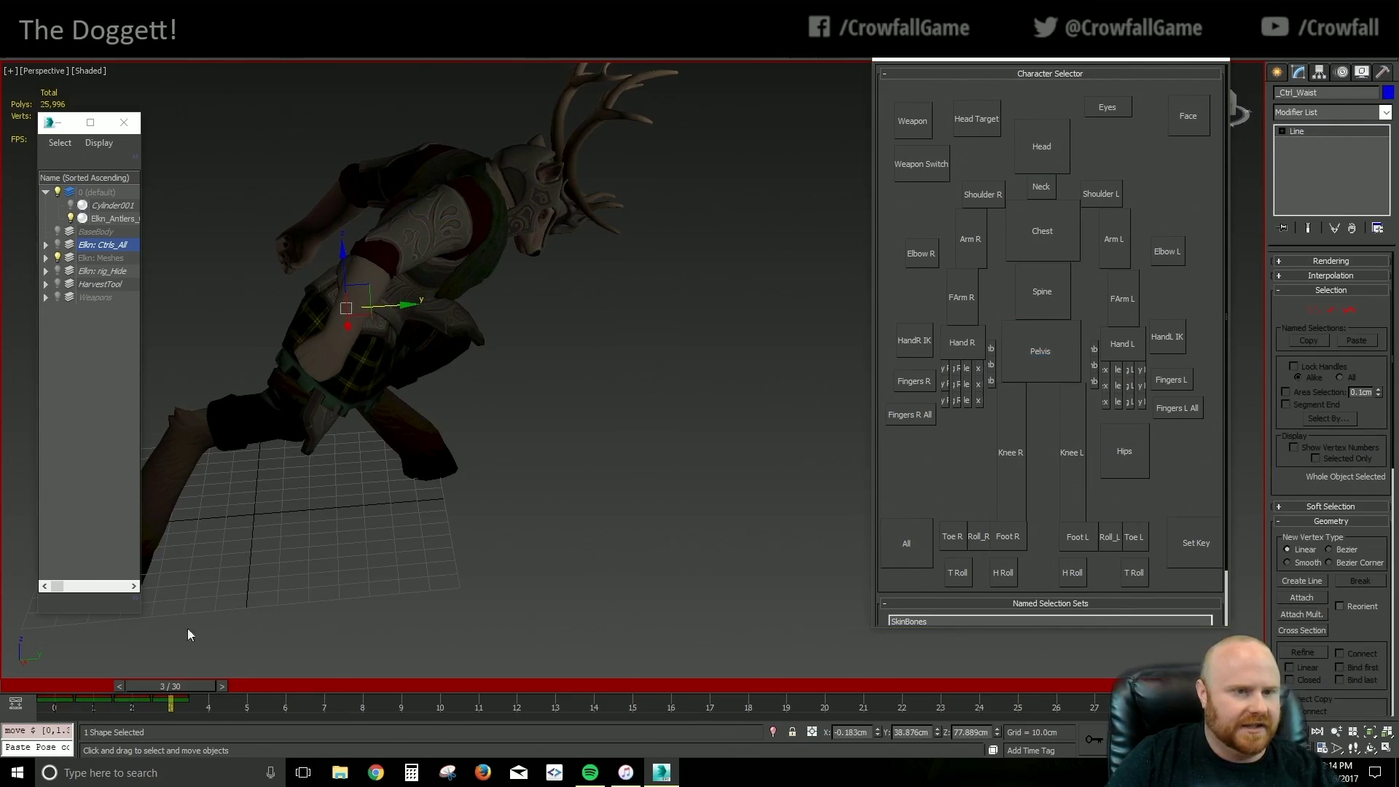
pyautogui.moveTo(185, 688)
pyautogui.mouseDown()
pyautogui.moveTo(140, 688)
pyautogui.moveTo(222, 693)
pyautogui.moveTo(146, 704)
pyautogui.moveTo(216, 709)
pyautogui.moveTo(185, 690)
pyautogui.mouseUp()
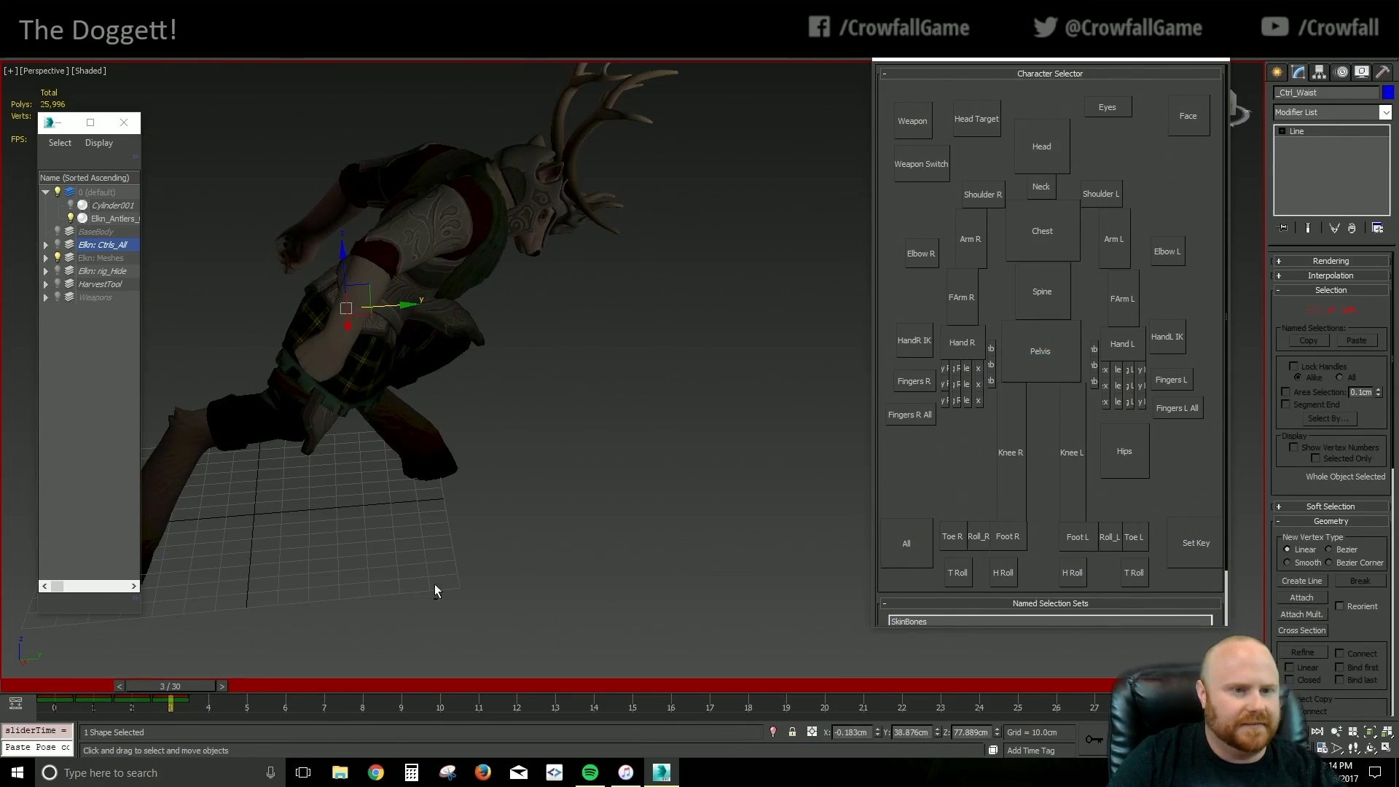
pyautogui.hotkey('ctrl', 'z')
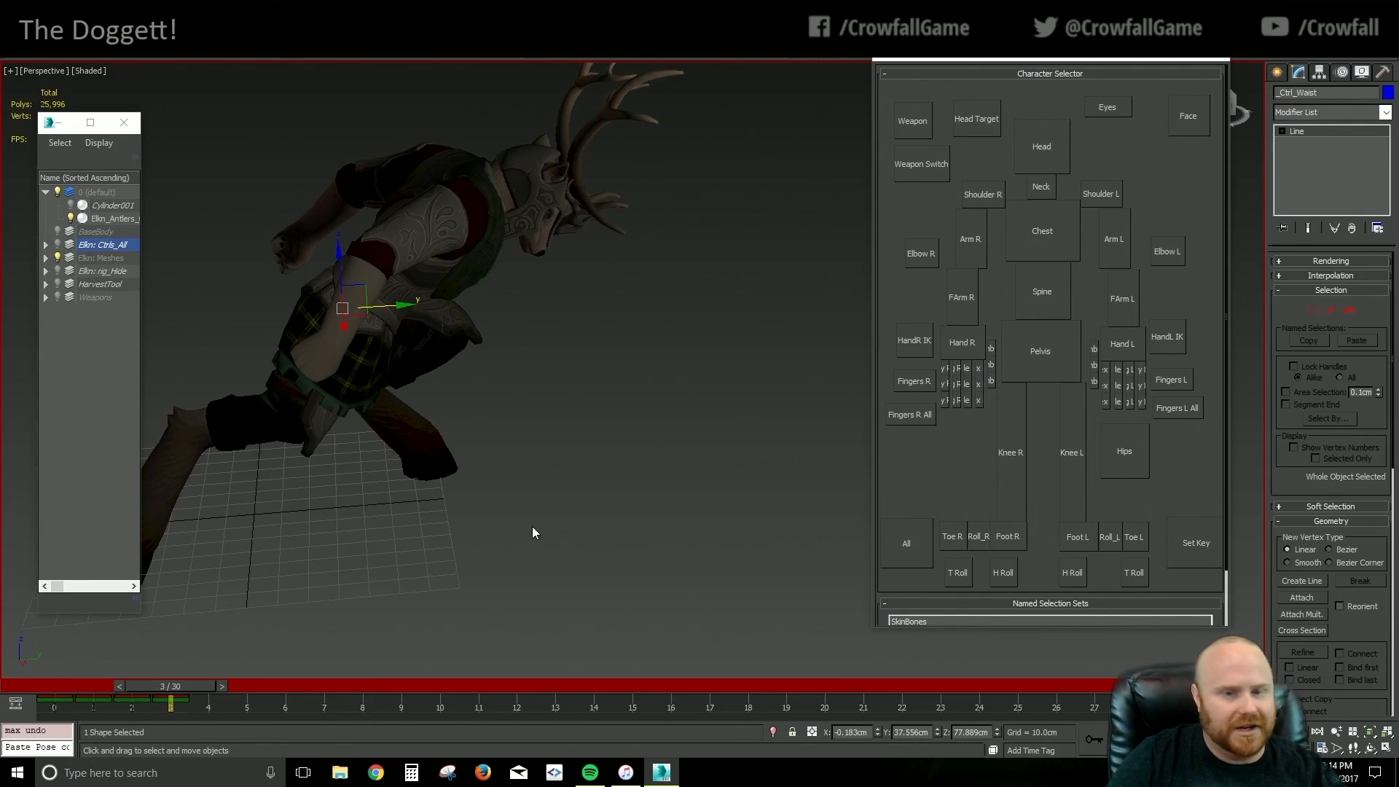
# Select all controls in the Elkn: Ctrls_All layer and set a key for the whole pose at frame 4
pyautogui.doubleClick(101, 245)
pyautogui.click(210, 704)
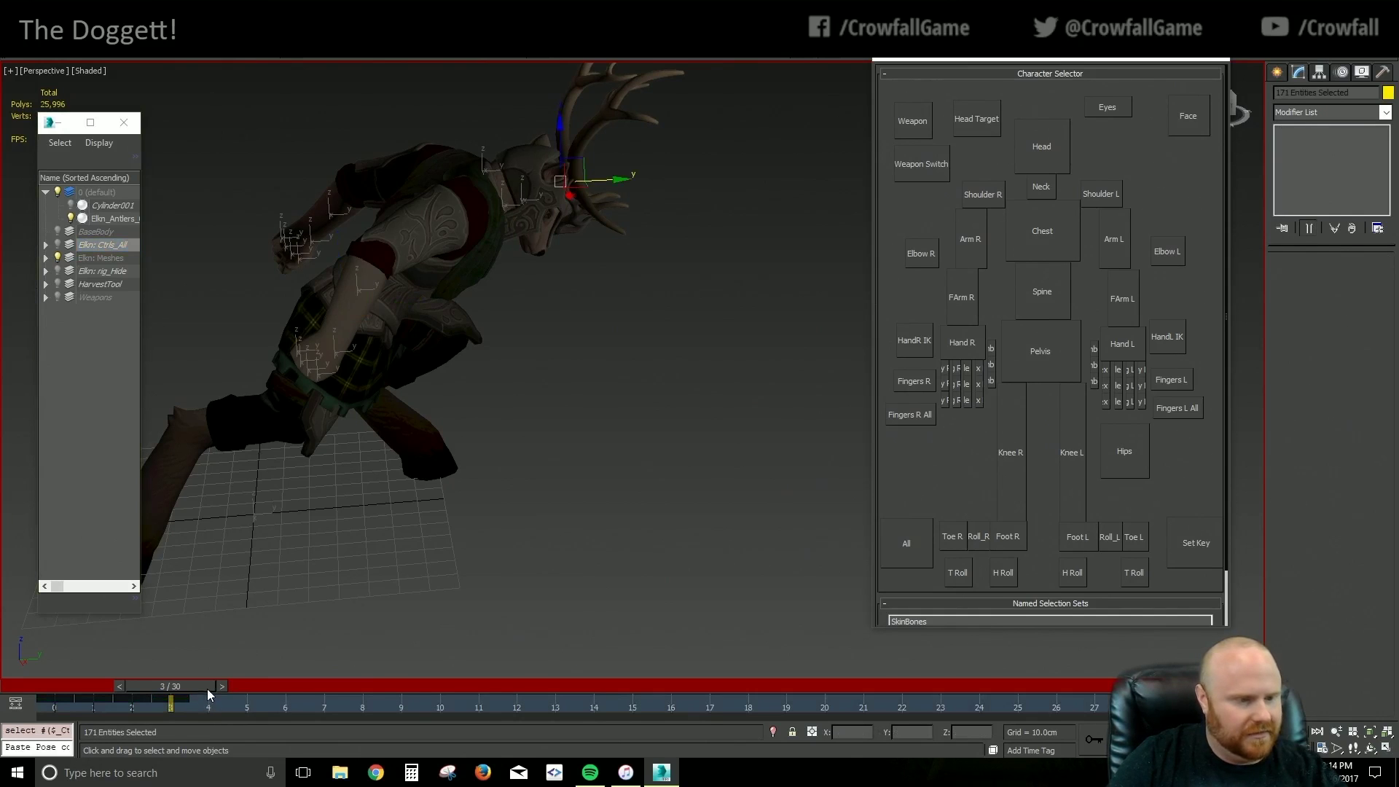
pyautogui.moveTo(197, 684); pyautogui.dragTo(232, 696)
pyautogui.press('k')
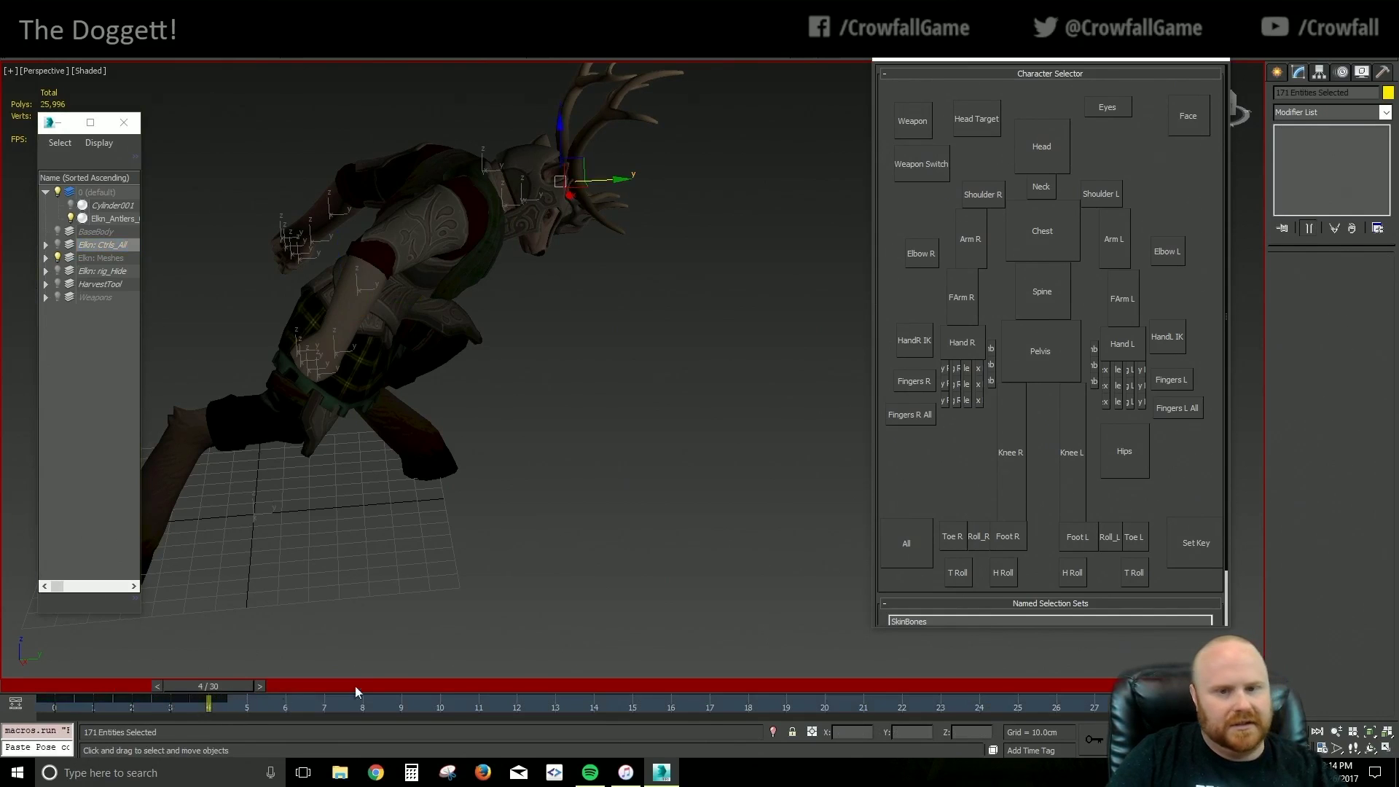
# Move the pelvis control forward and slightly down at frame 4, and adjust its rotation
pyautogui.click(1027, 371)
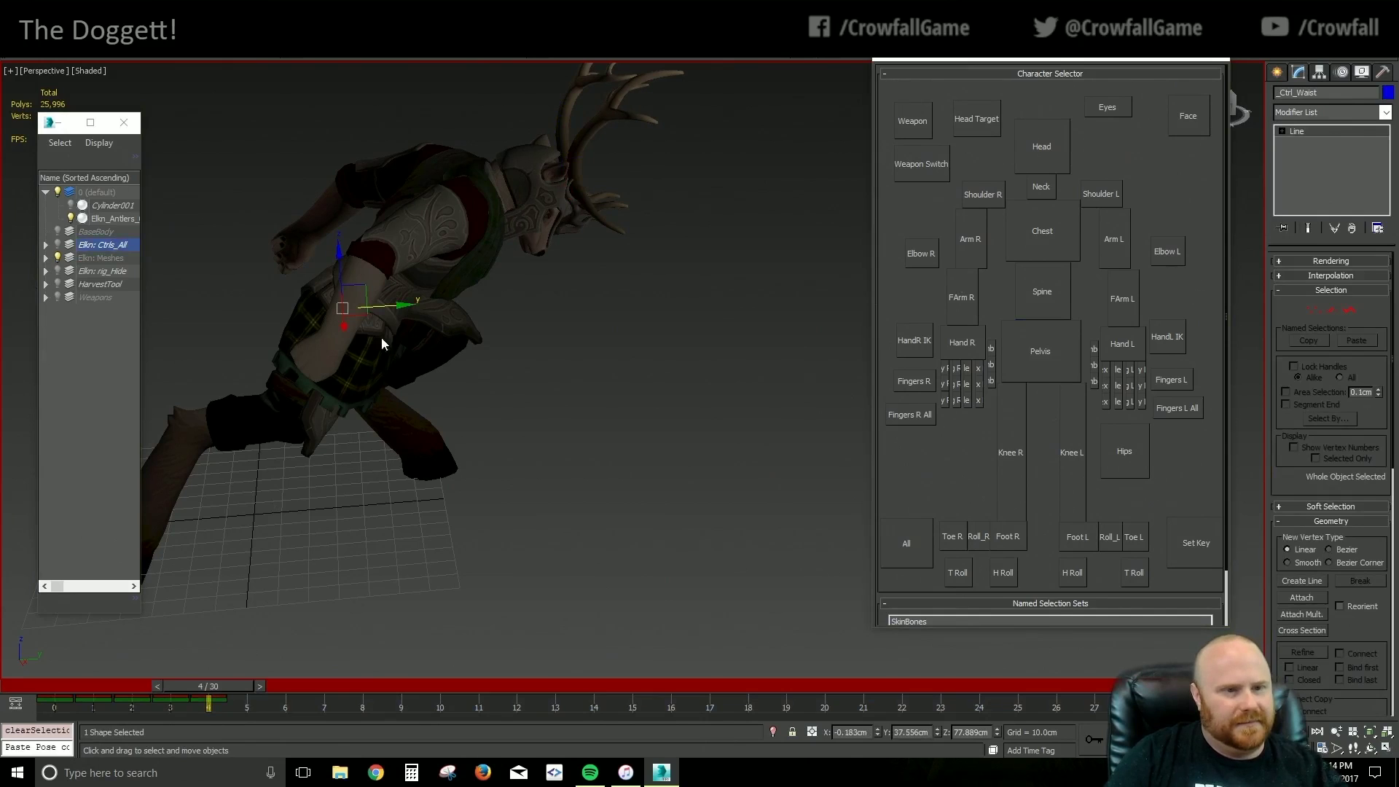
pyautogui.moveTo(392, 308); pyautogui.dragTo(435, 322)
pyautogui.press('e')
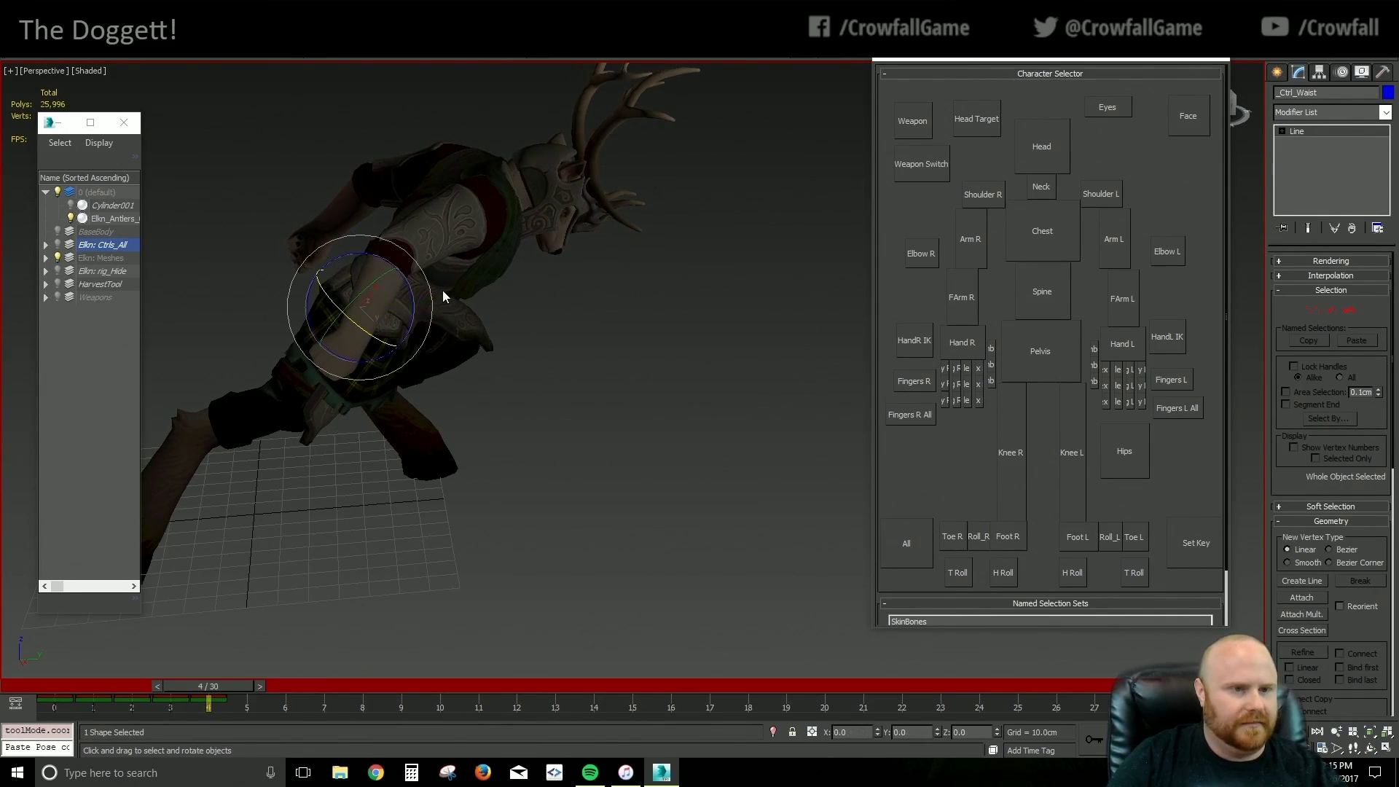
pyautogui.keyDown('alt'); pyautogui.moveTo(497, 291); pyautogui.dragTo(439, 302, button='middle'); pyautogui.keyUp('alt')
pyautogui.moveTo(430, 293); pyautogui.dragTo(435, 303)
# Rotate the hips control to adjust the torso's lean at frame 4
pyautogui.click(1124, 455)
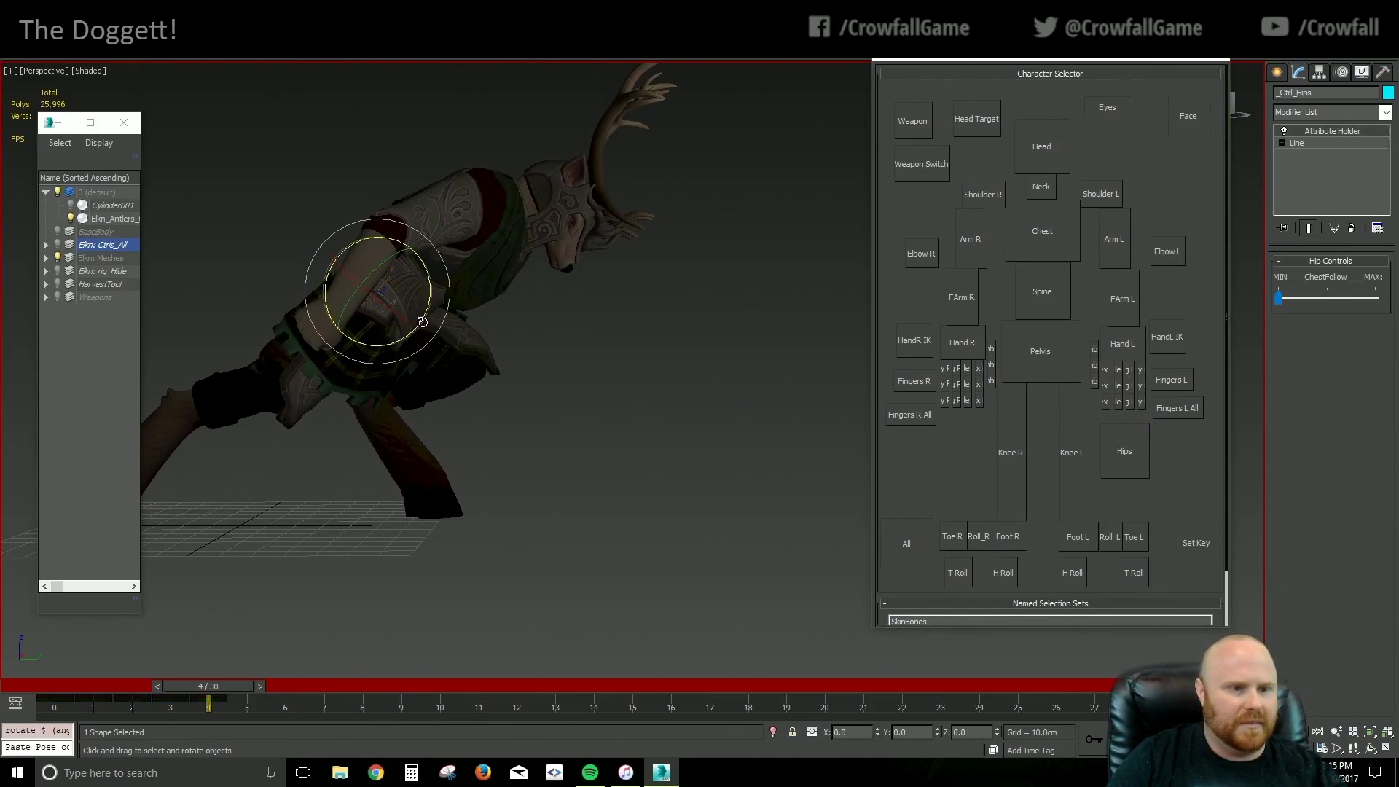
pyautogui.keyDown('alt'); pyautogui.moveTo(531, 364); pyautogui.dragTo(446, 390, button='middle'); pyautogui.keyUp('alt')
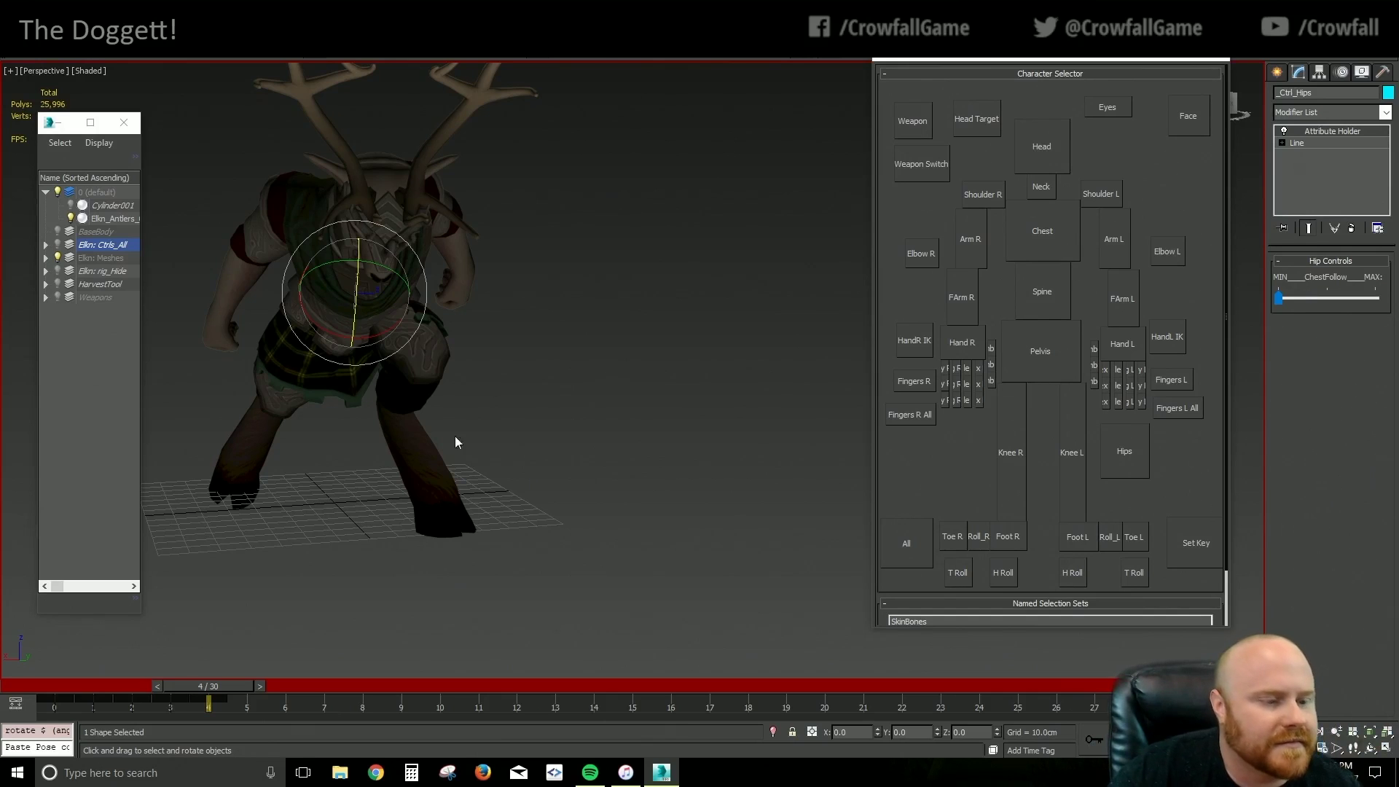
pyautogui.keyDown('alt'); pyautogui.moveTo(454, 435); pyautogui.dragTo(521, 448, button='middle'); pyautogui.keyUp('alt')
pyautogui.moveTo(217, 688)
pyautogui.mouseDown()
pyautogui.moveTo(182, 686)
pyautogui.moveTo(213, 685)
pyautogui.mouseUp()
# Move the head control slightly back toward the body at frame 4
pyautogui.click(1041, 147)
pyautogui.scroll(3, 473, 286)
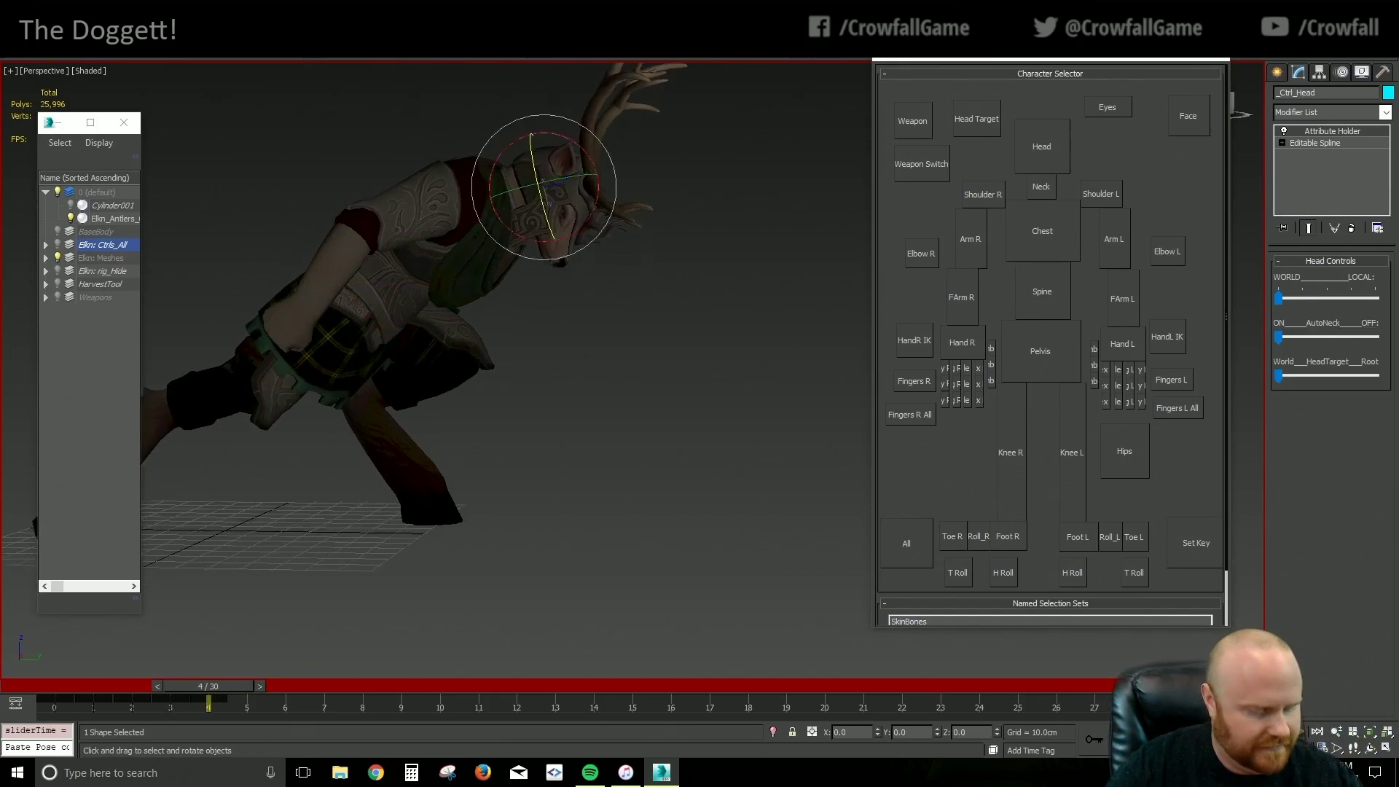
pyautogui.keyDown('alt'); pyautogui.moveTo(569, 246); pyautogui.dragTo(583, 311, button='middle'); pyautogui.keyUp('alt')
pyautogui.moveTo(592, 195); pyautogui.dragTo(578, 199)
pyautogui.keyDown('alt'); pyautogui.moveTo(568, 321); pyautogui.dragTo(658, 309, button='middle'); pyautogui.keyUp('alt')
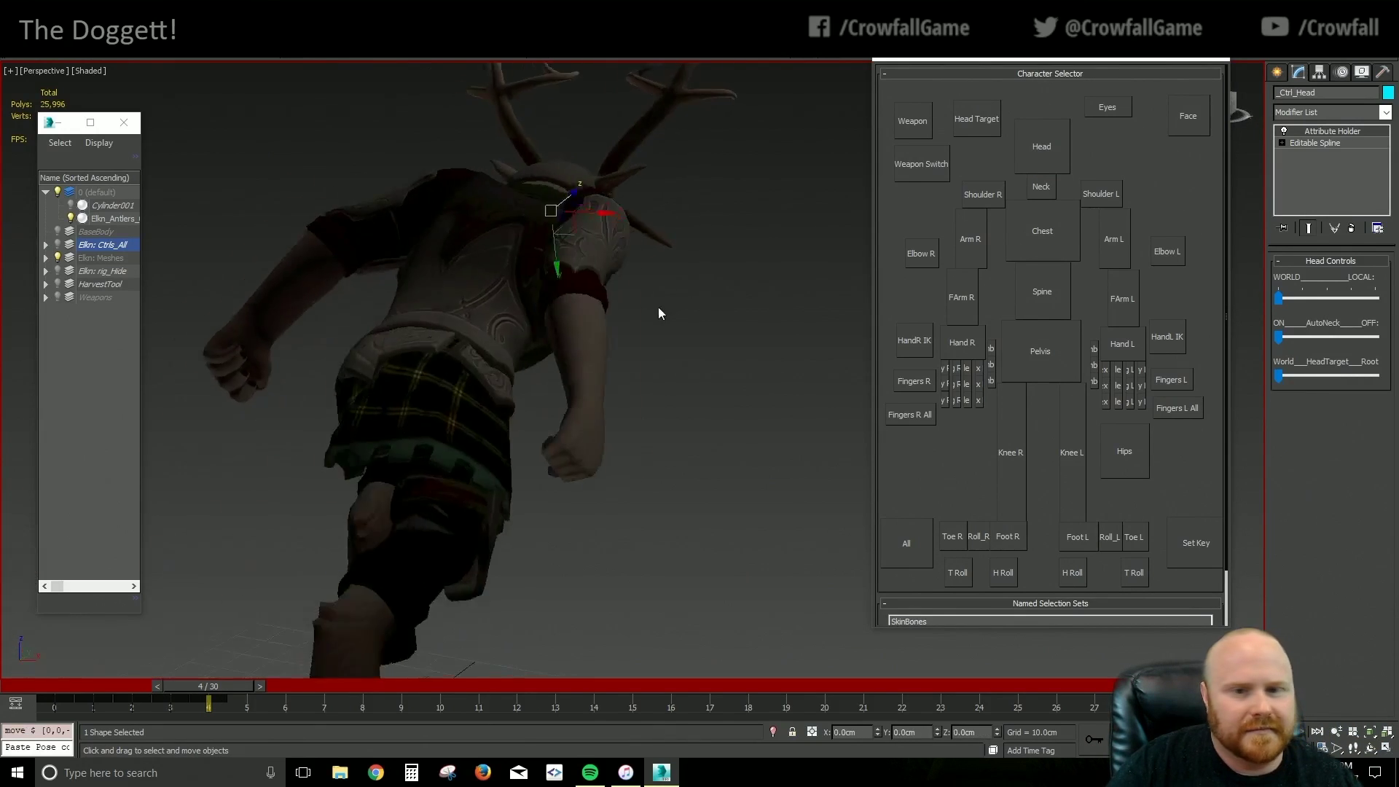
# Rotate the right upper arm outward from the body and adjust the right forearm's rotation at frame 4
pyautogui.click(976, 239)
pyautogui.keyDown('alt'); pyautogui.moveTo(567, 330); pyautogui.dragTo(591, 343, button='middle'); pyautogui.keyUp('alt')
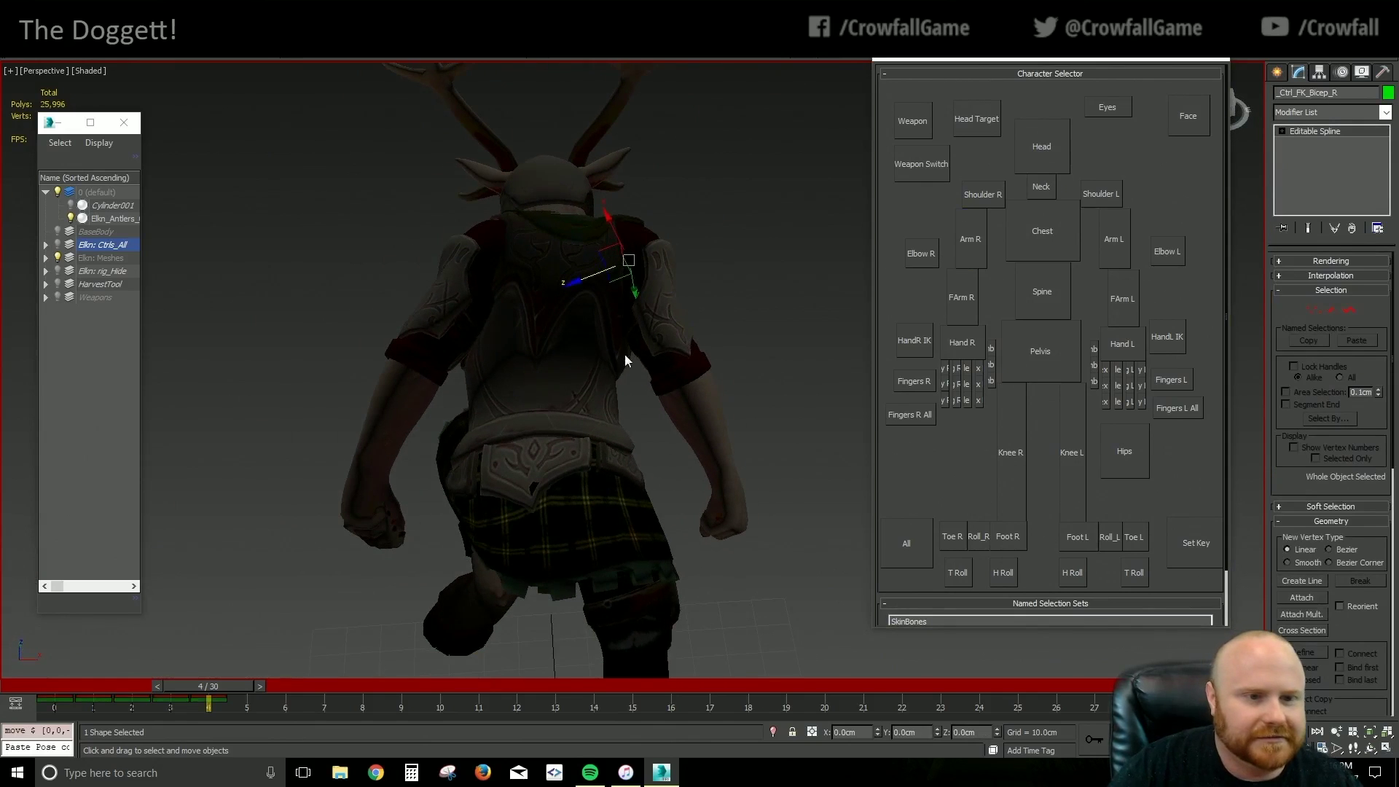
pyautogui.press('e')
pyautogui.moveTo(624, 296); pyautogui.dragTo(666, 276)
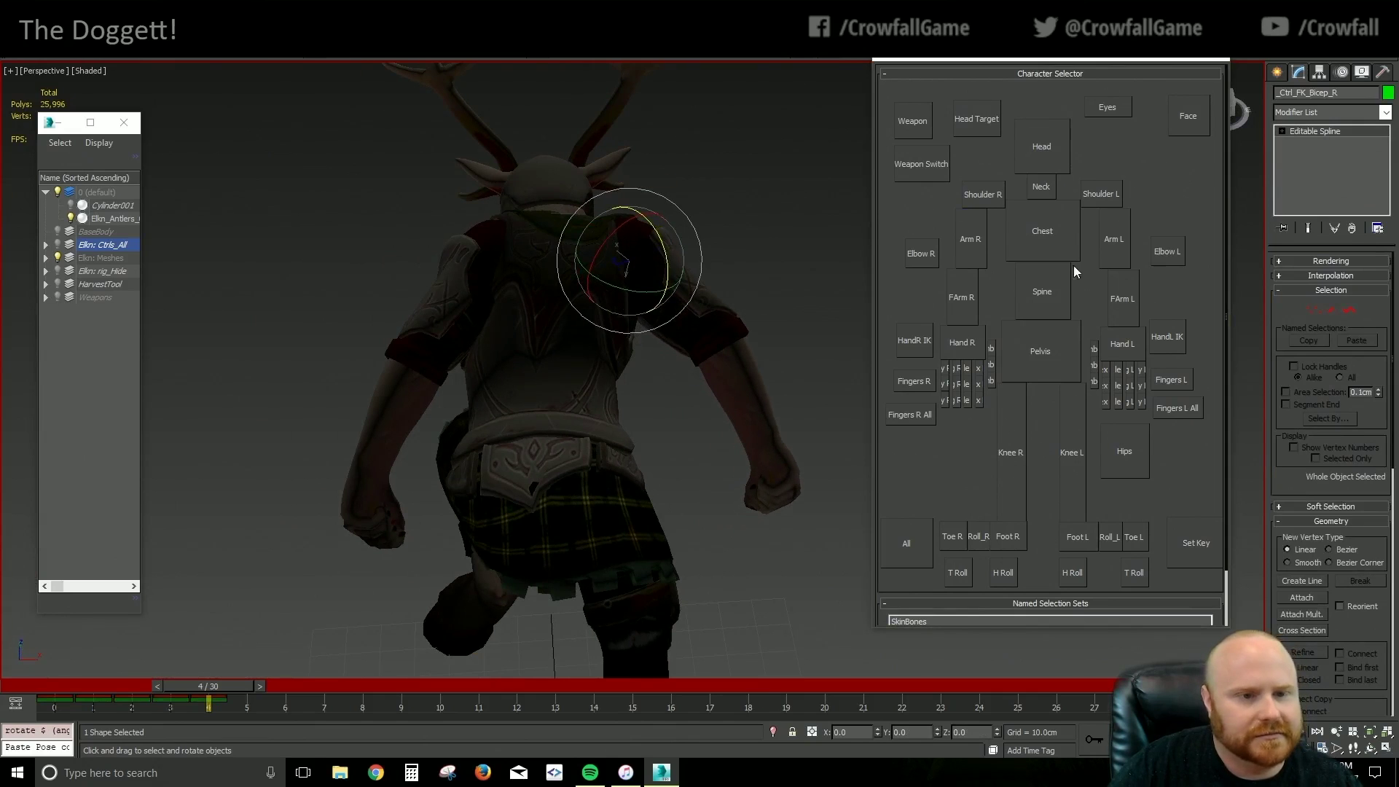
pyautogui.click(955, 301)
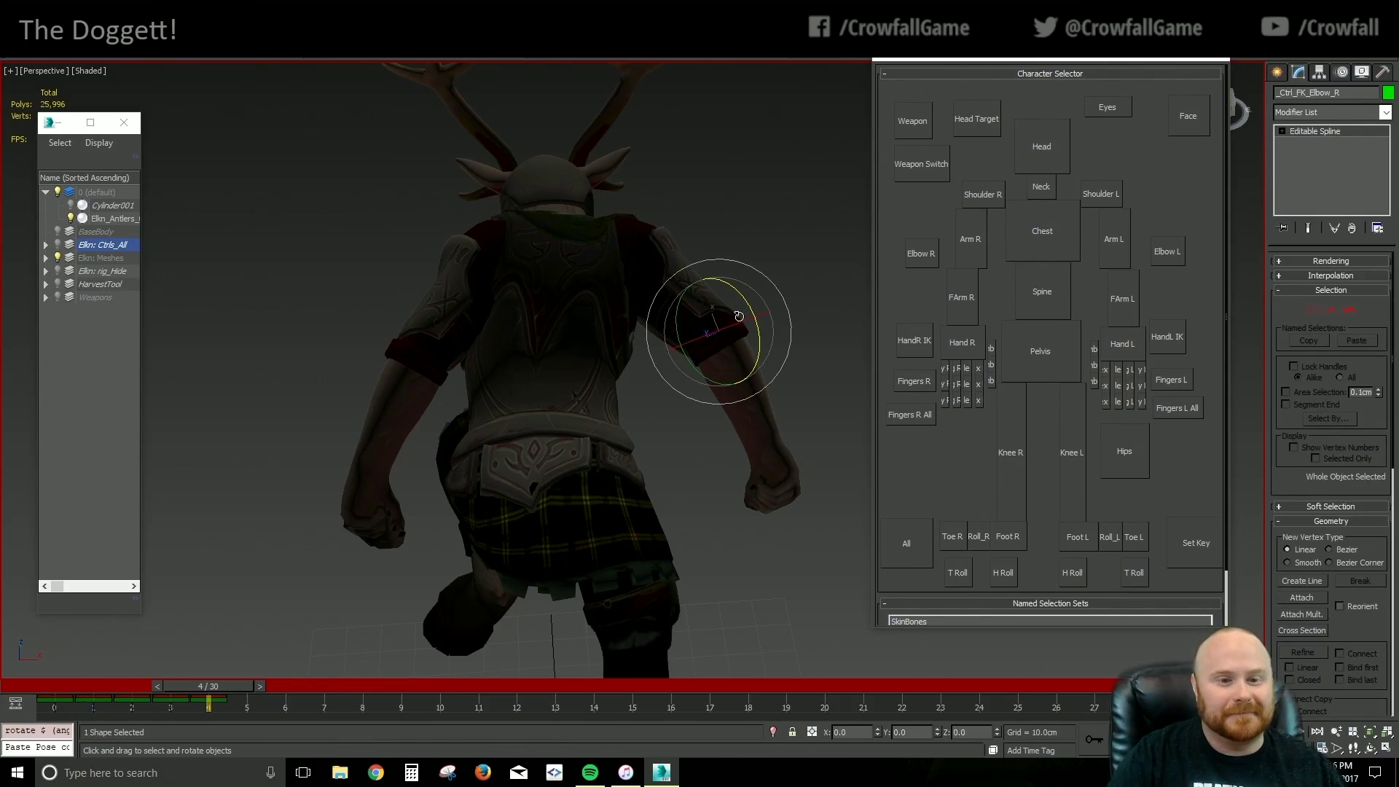
pyautogui.moveTo(747, 300); pyautogui.dragTo(786, 336)
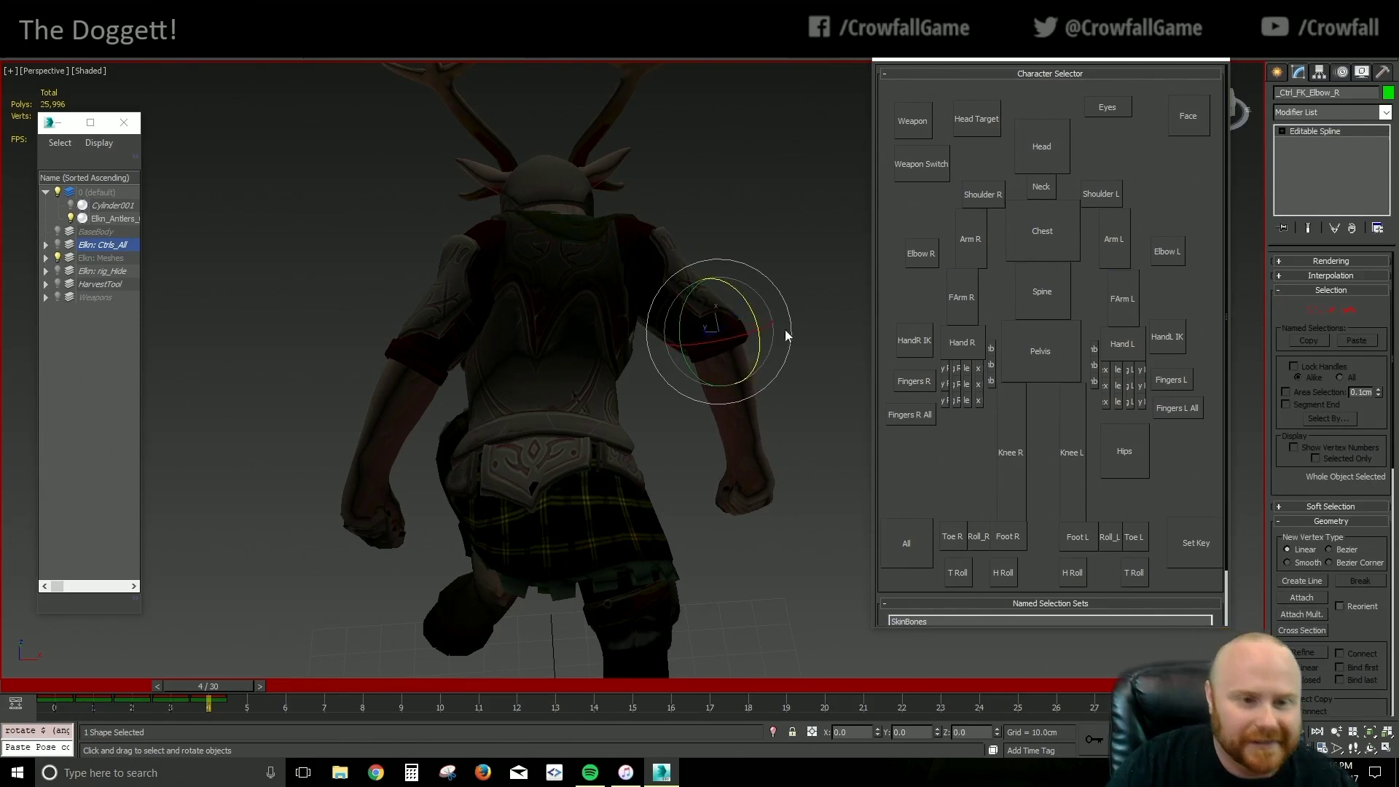
# Rotate the left upper arm outward and slightly adjust both shoulder controls at frame 4
pyautogui.click(1110, 235)
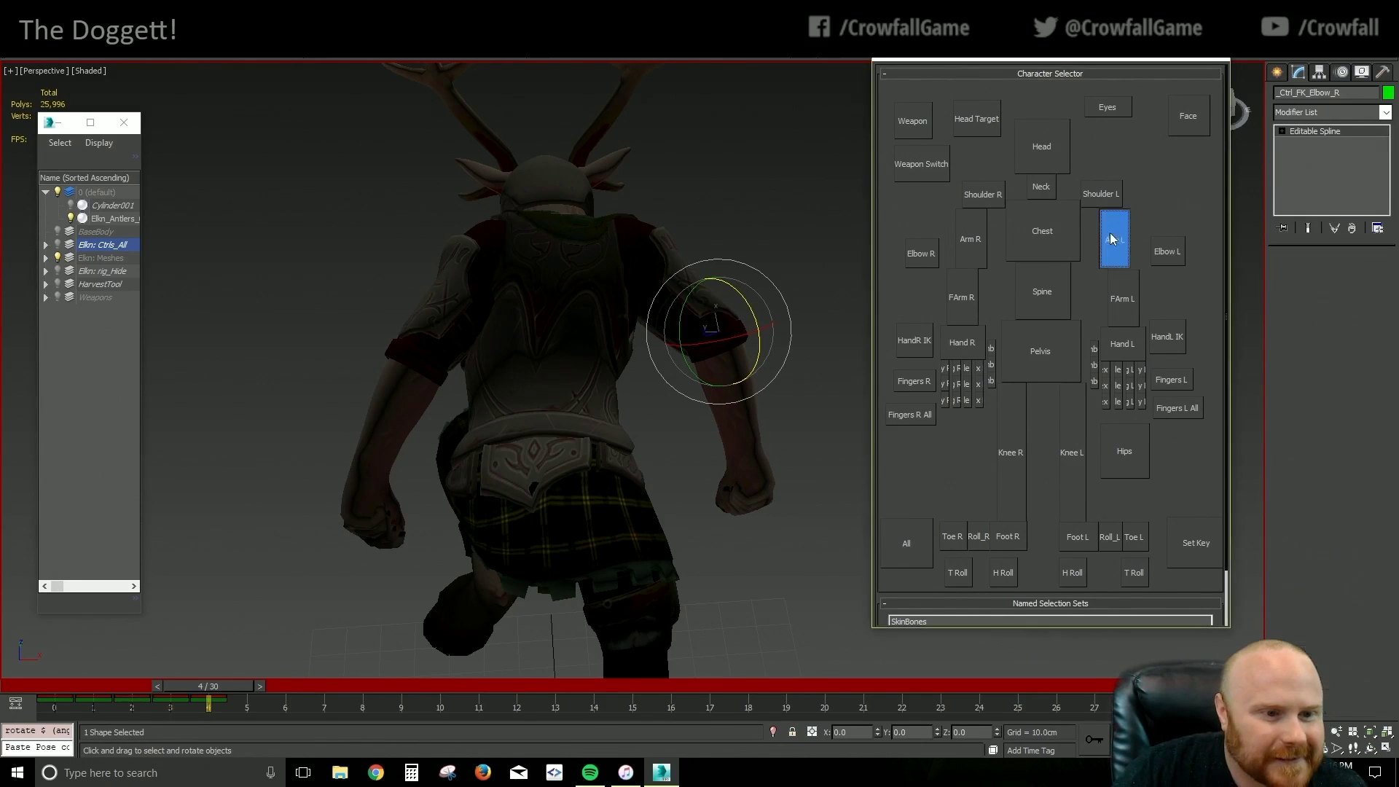
pyautogui.moveTo(510, 295); pyautogui.dragTo(492, 312)
pyautogui.click(1100, 195)
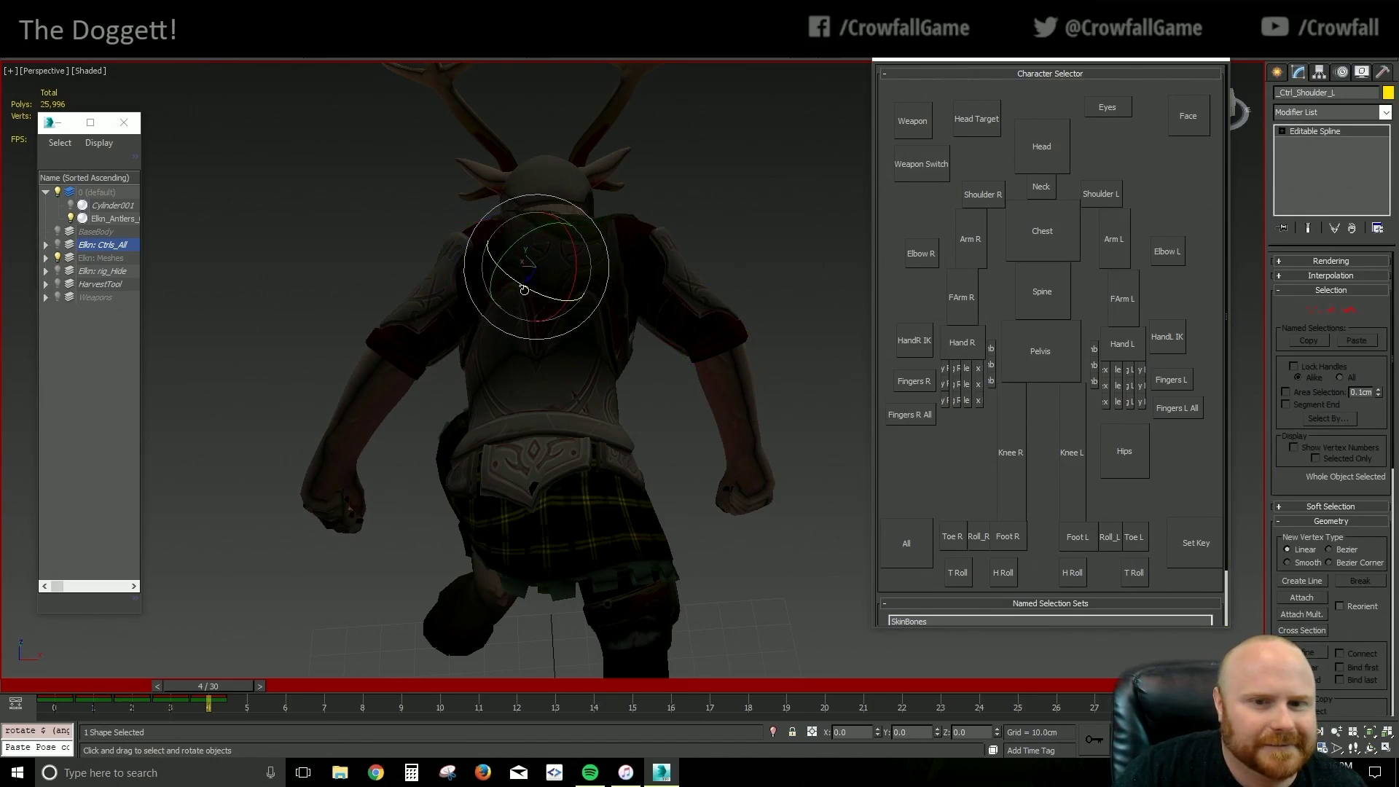
pyautogui.click(981, 194)
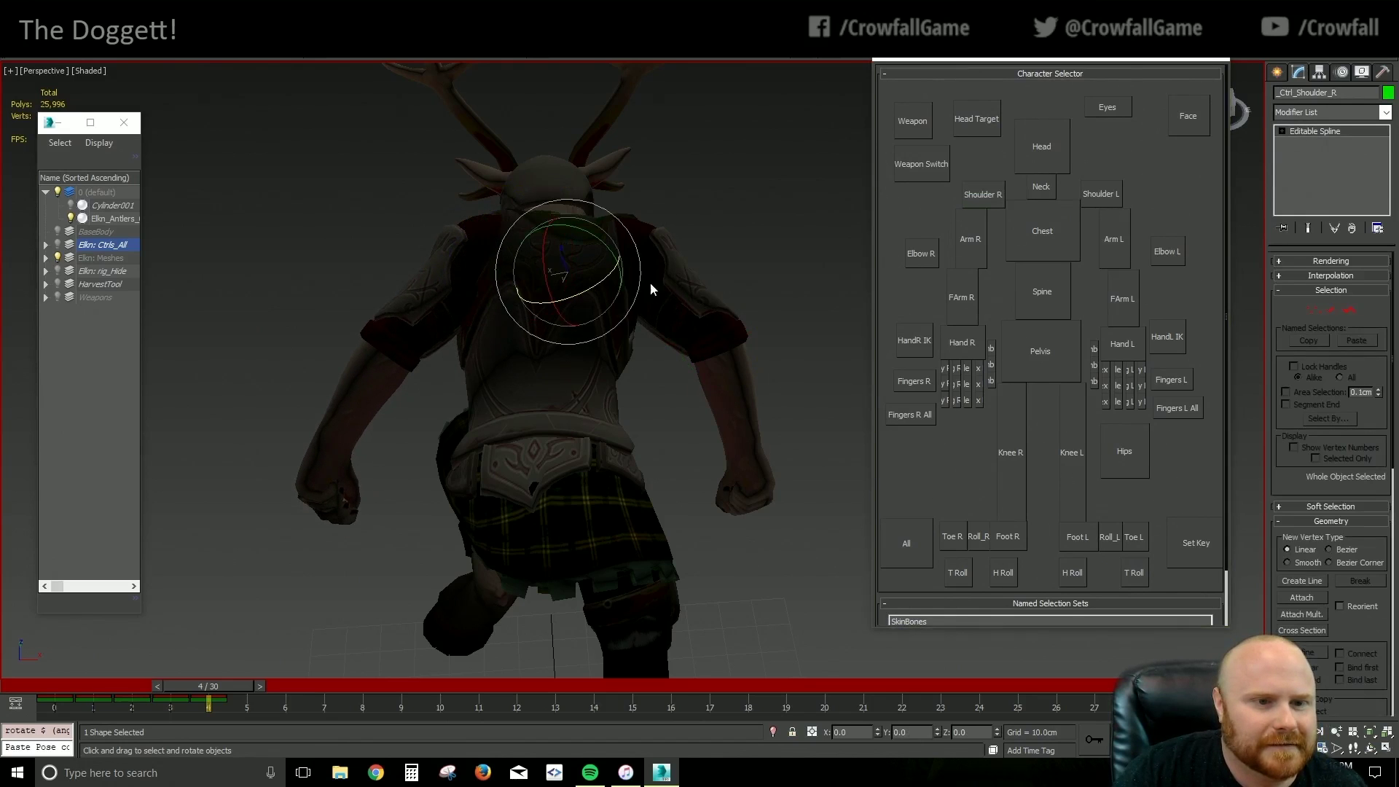
# Adjust the left forearm's rotation at frame 4
pyautogui.click(960, 297)
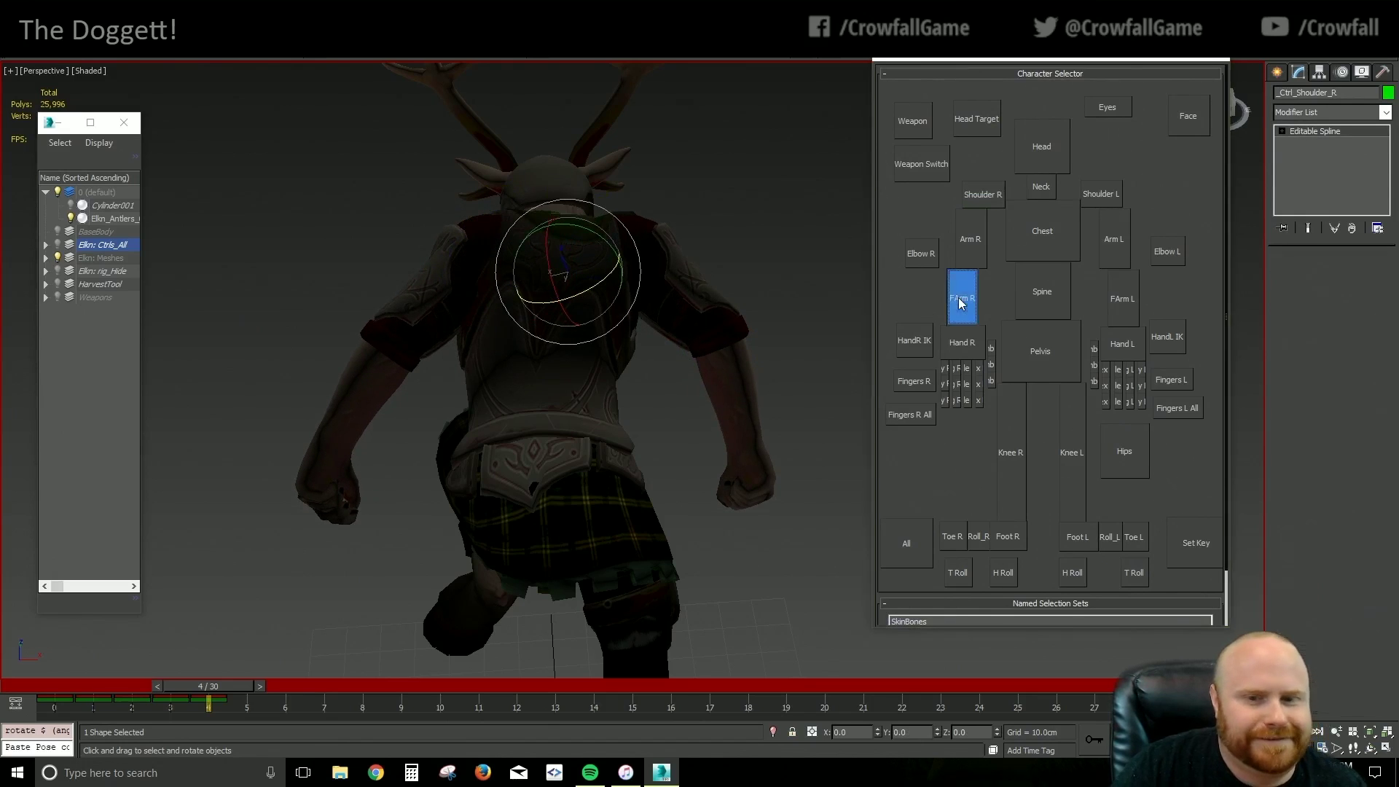
pyautogui.click(1121, 304)
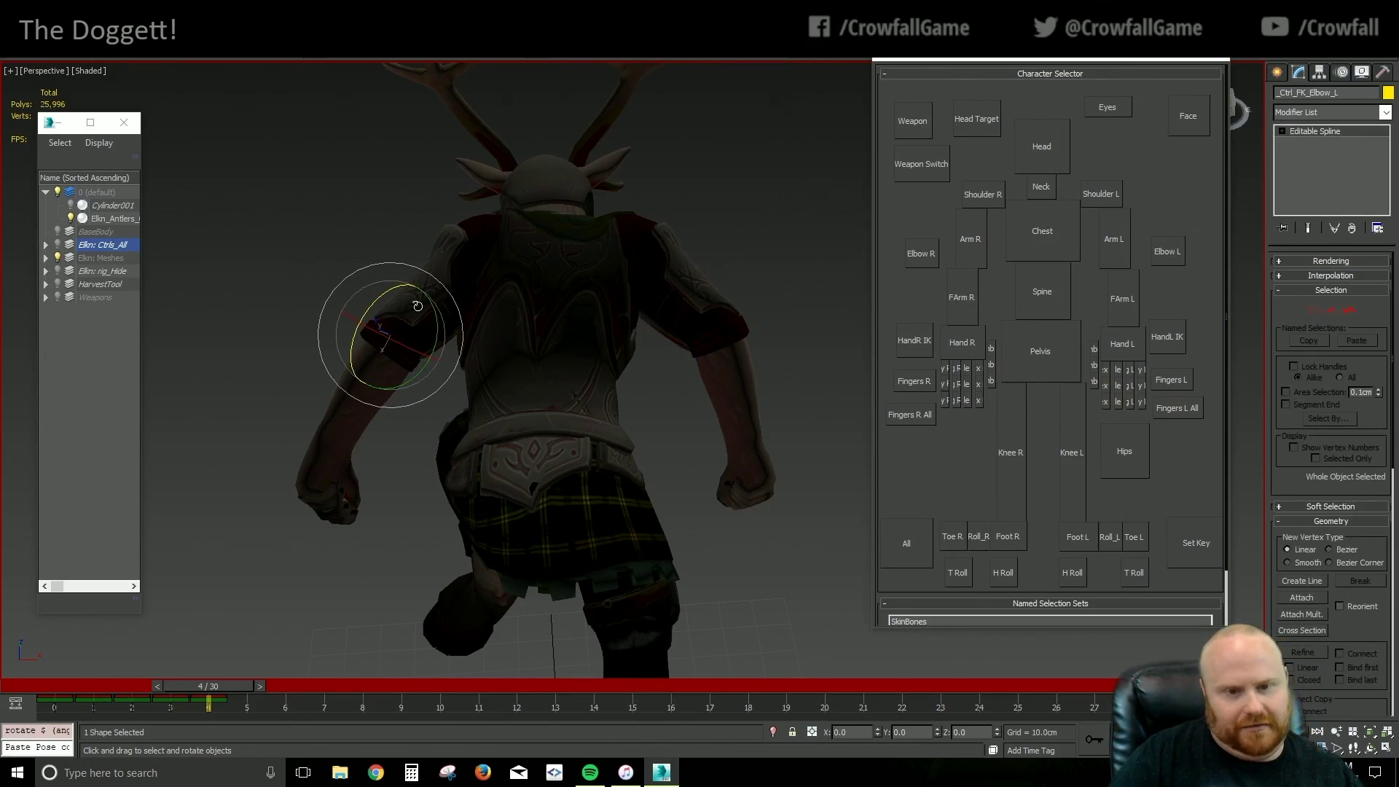
pyautogui.moveTo(394, 293); pyautogui.dragTo(500, 349)
pyautogui.keyDown('alt'); pyautogui.moveTo(500, 350); pyautogui.dragTo(590, 350, button='middle'); pyautogui.keyUp('alt')
pyautogui.moveTo(216, 684)
pyautogui.mouseDown()
pyautogui.moveTo(188, 687)
pyautogui.moveTo(231, 689)
pyautogui.moveTo(217, 686)
pyautogui.mouseUp()
pyautogui.keyDown('alt'); pyautogui.moveTo(334, 637); pyautogui.dragTo(702, 457, button='middle'); pyautogui.keyUp('alt')
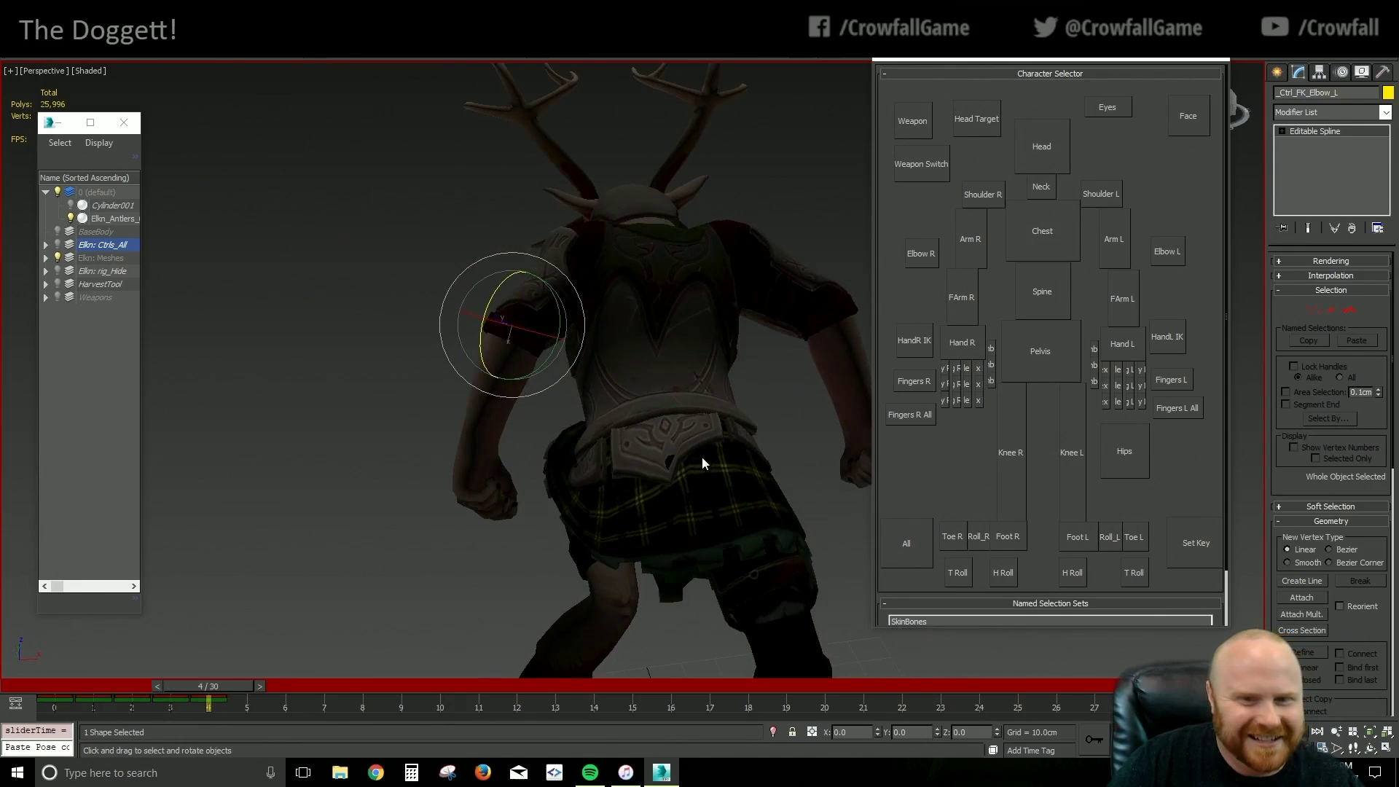
# Rotate the left upper arm further outward at frame 4
pyautogui.click(1116, 249)
pyautogui.moveTo(614, 313); pyautogui.dragTo(587, 273)
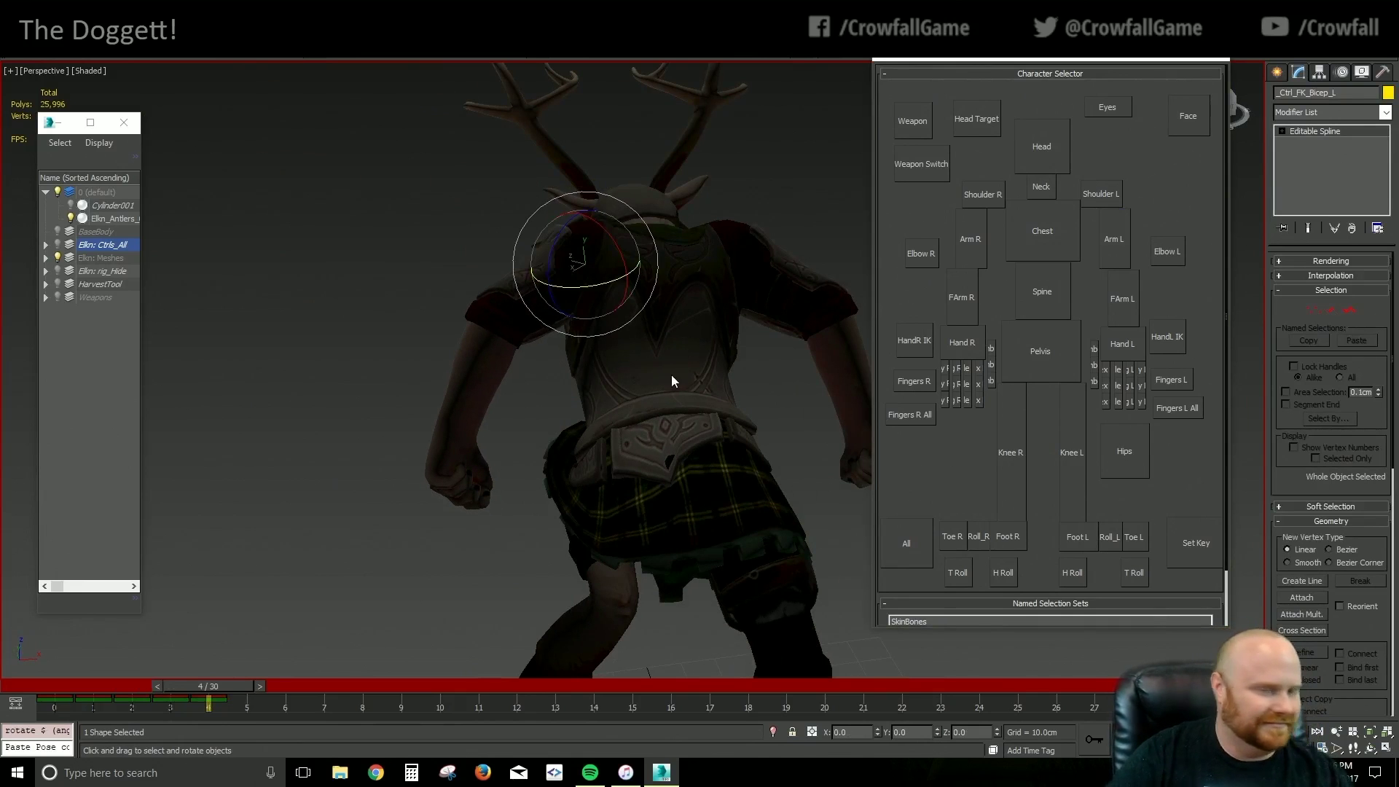
pyautogui.keyDown('alt'); pyautogui.moveTo(744, 385); pyautogui.dragTo(678, 386, button='middle'); pyautogui.keyUp('alt')
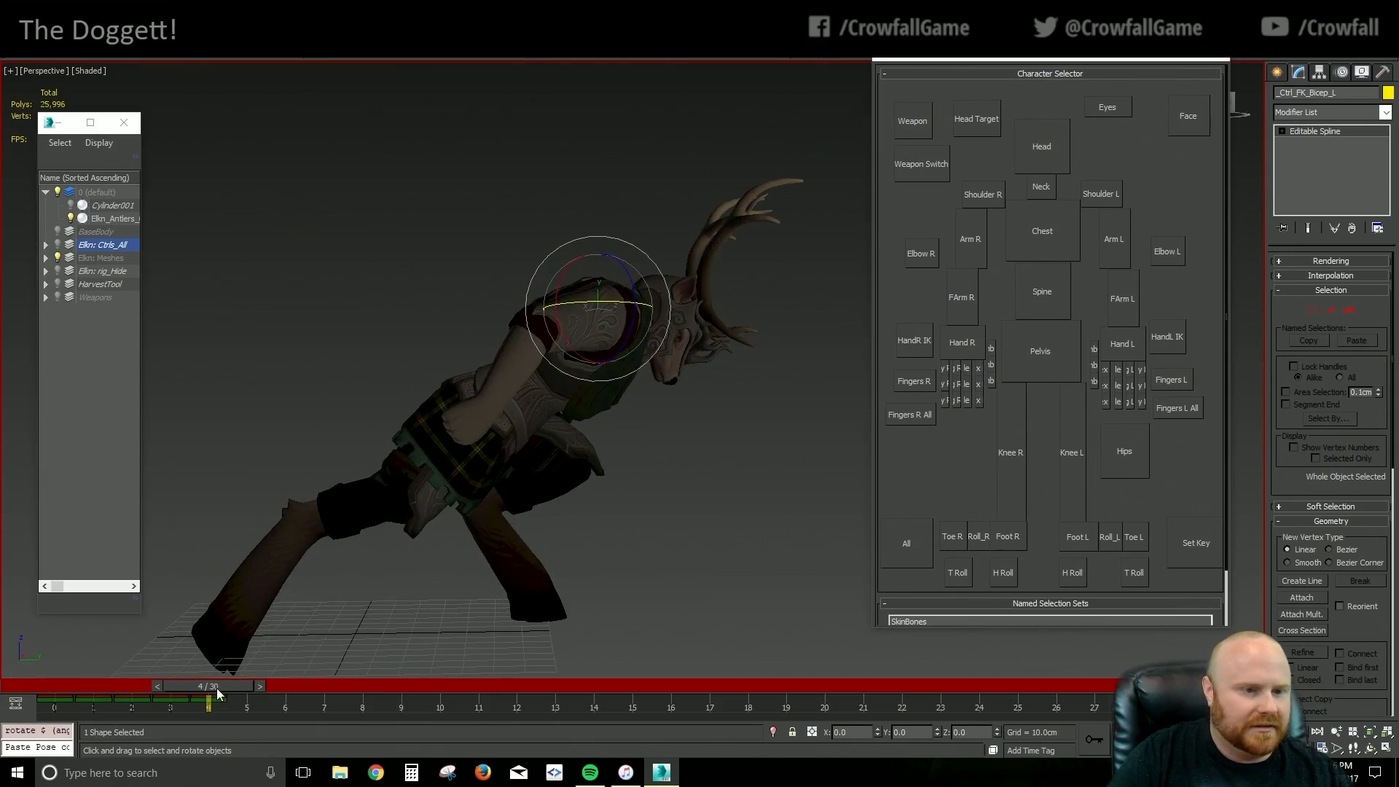
pyautogui.moveTo(217, 687)
pyautogui.mouseDown()
pyautogui.moveTo(130, 677)
pyautogui.moveTo(241, 681)
pyautogui.moveTo(210, 685)
pyautogui.mouseUp()
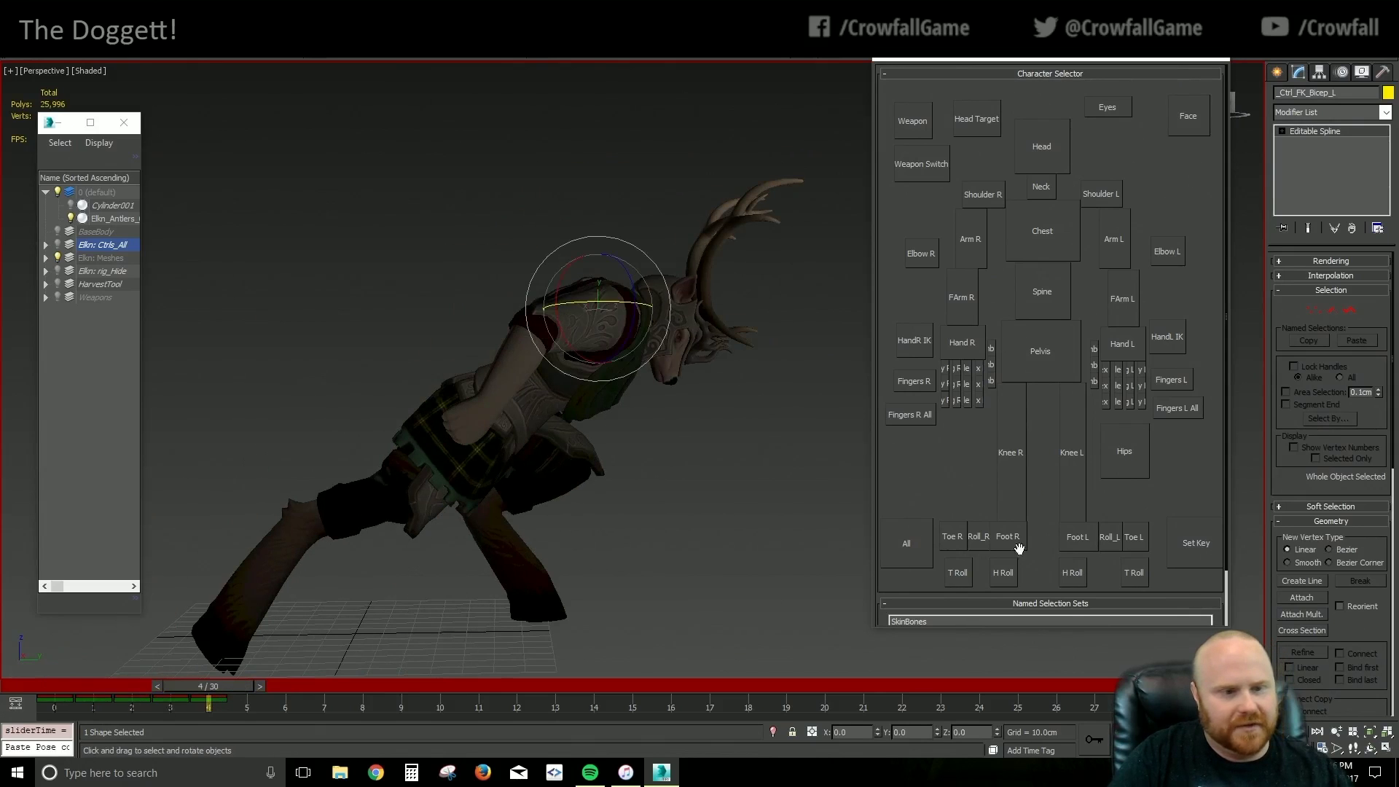
# Raise the right foot control and move it slightly forward at frame 4, then adjust its rotation
pyautogui.click(1006, 539)
pyautogui.press('w')
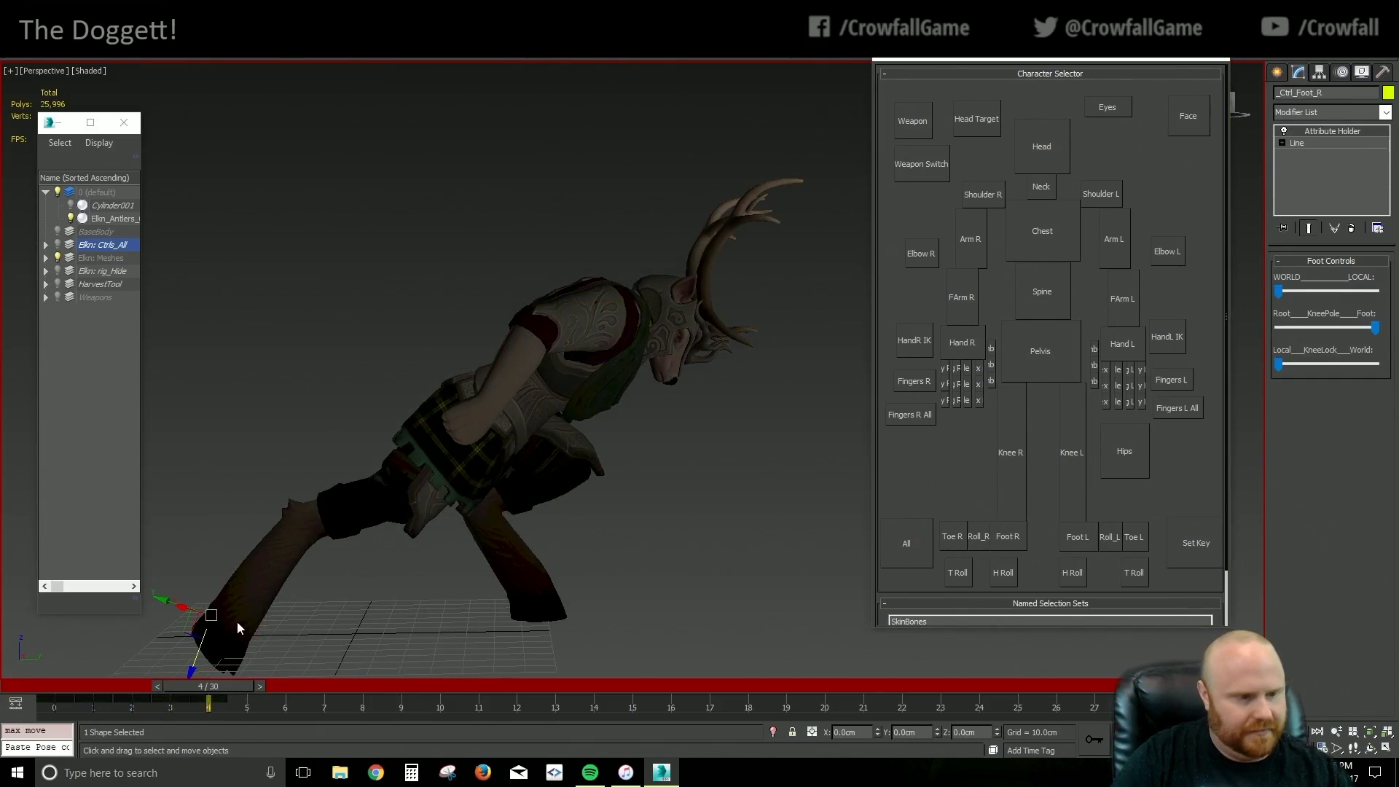
pyautogui.hotkey('shift', 'w')
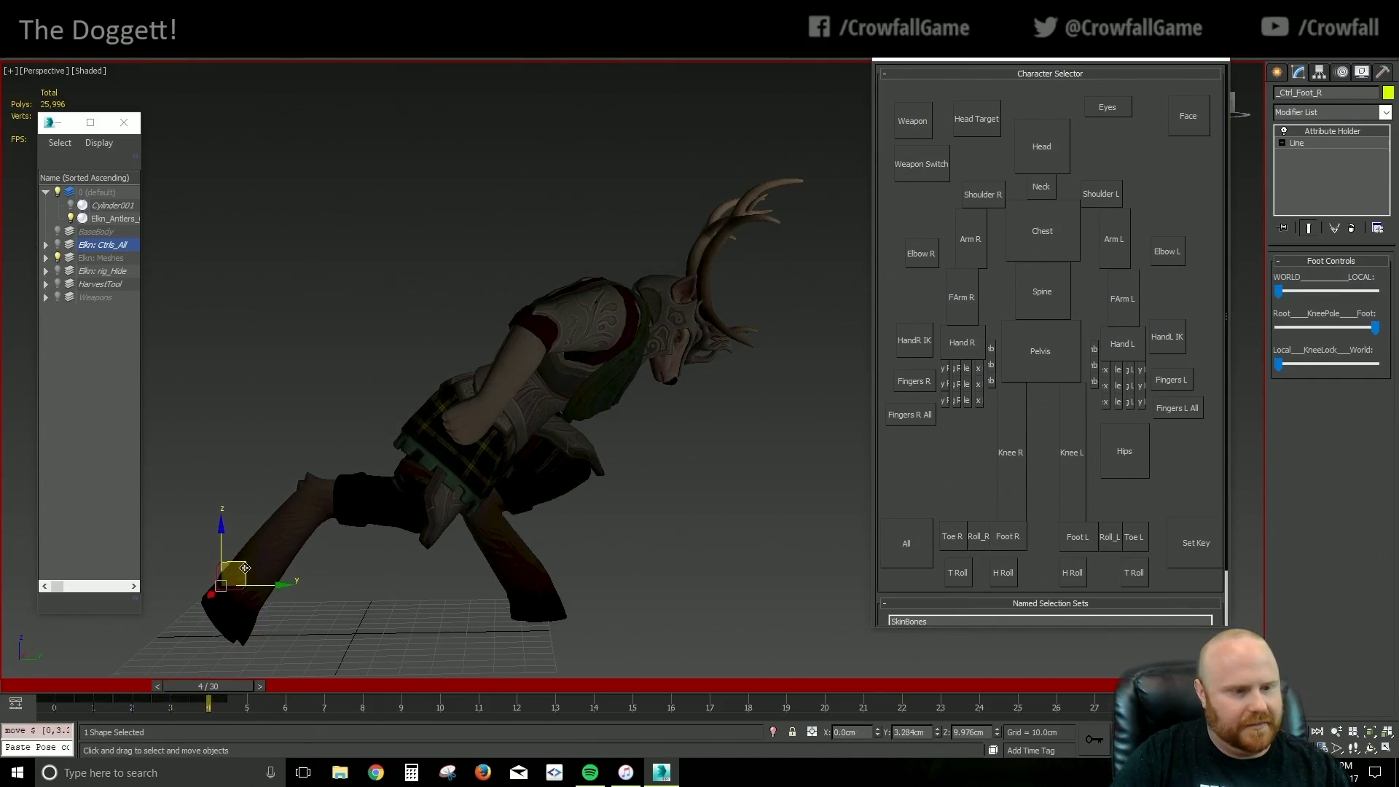
pyautogui.press('e')
pyautogui.moveTo(264, 572); pyautogui.dragTo(268, 585)
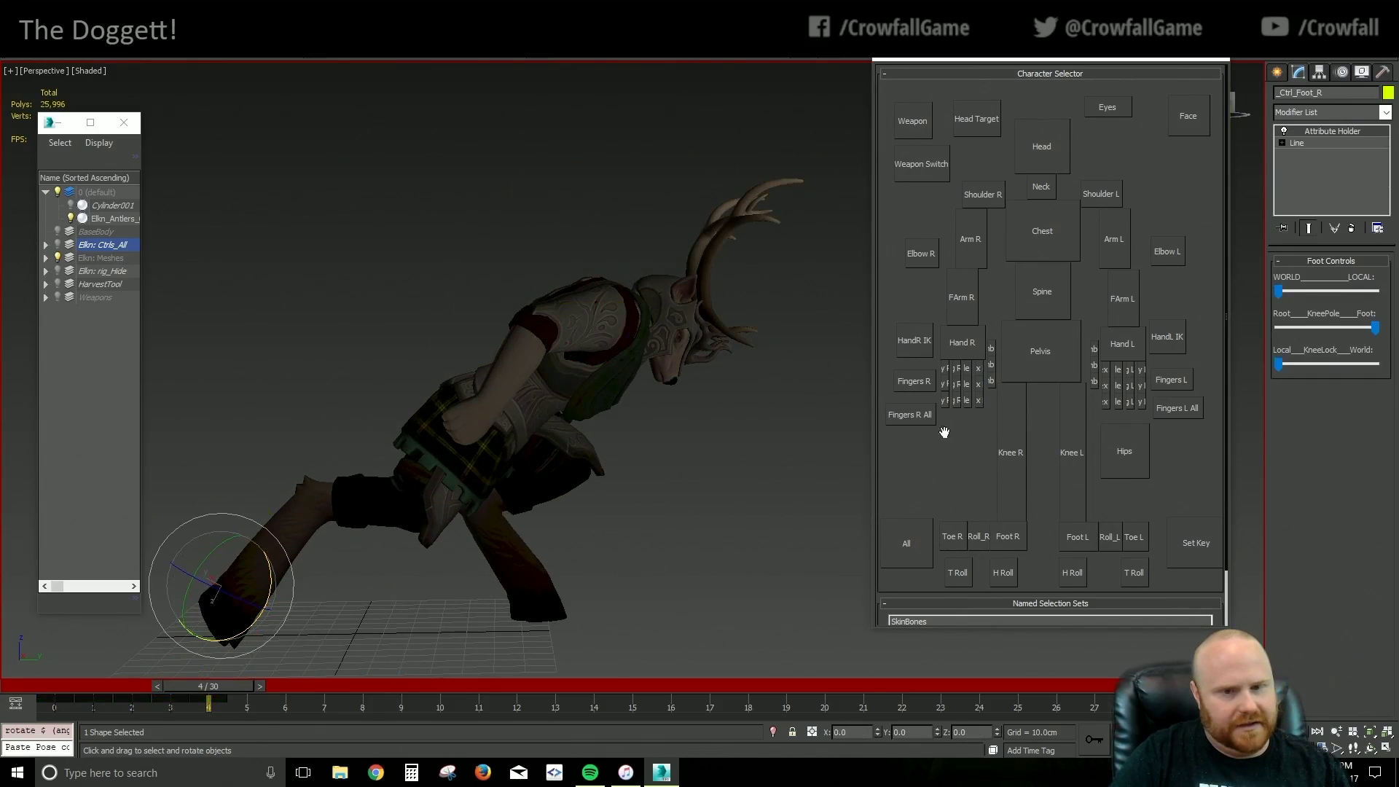
# Nudge the pelvis control slightly forward at frame 4
pyautogui.click(1040, 351)
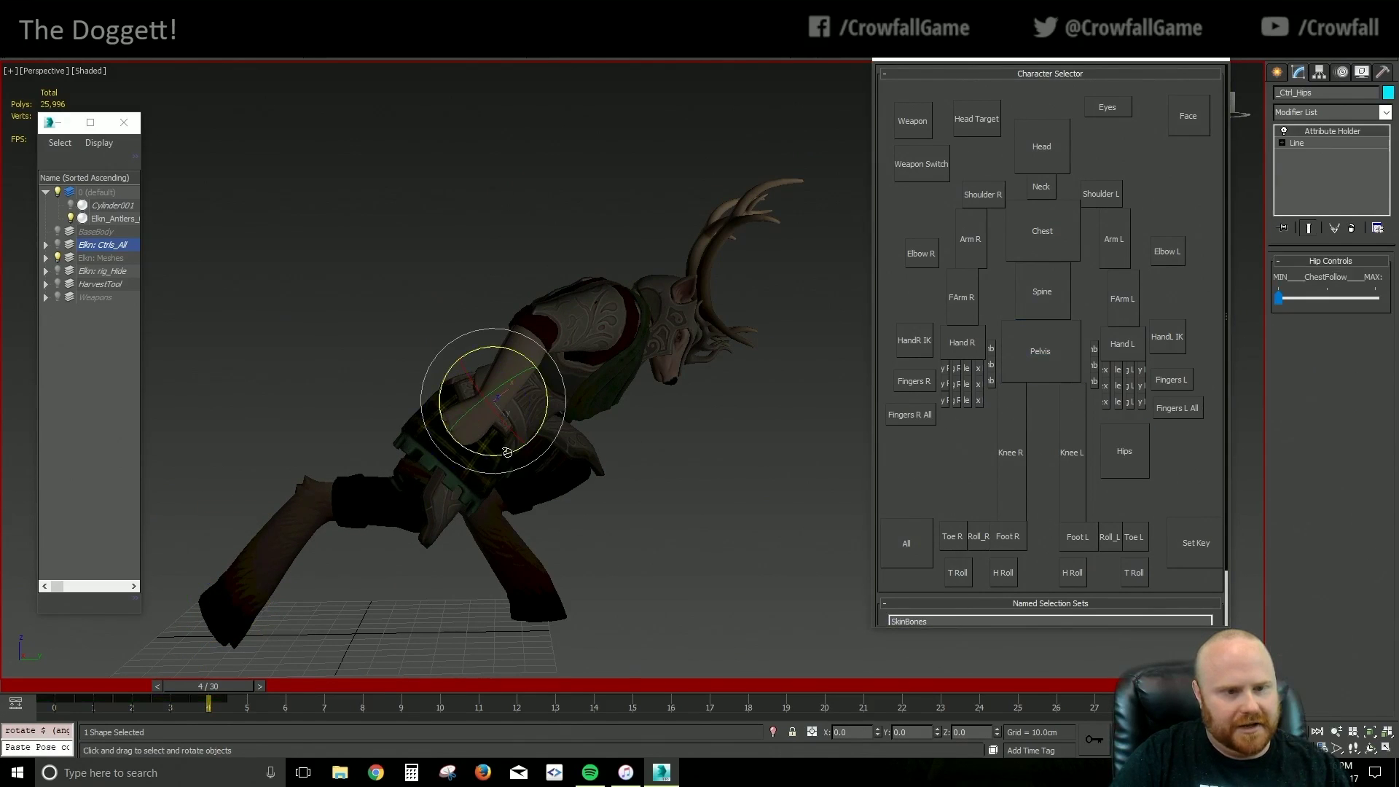
pyautogui.click(1042, 357)
pyautogui.press('w')
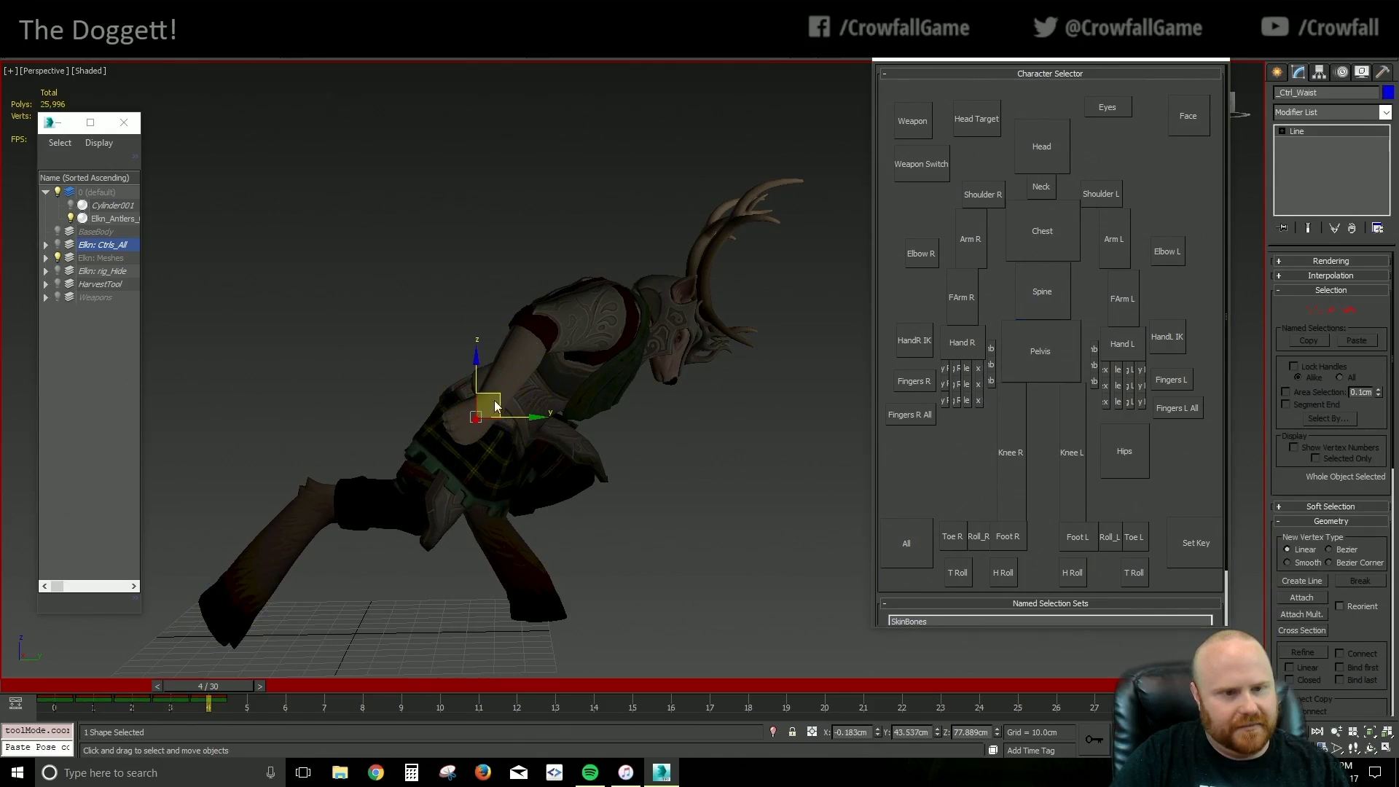
pyautogui.moveTo(497, 405); pyautogui.dragTo(545, 397)
pyautogui.press('e')
# Rotate the right and left upper arms up and back behind the torso at frame 4
pyautogui.click(970, 240)
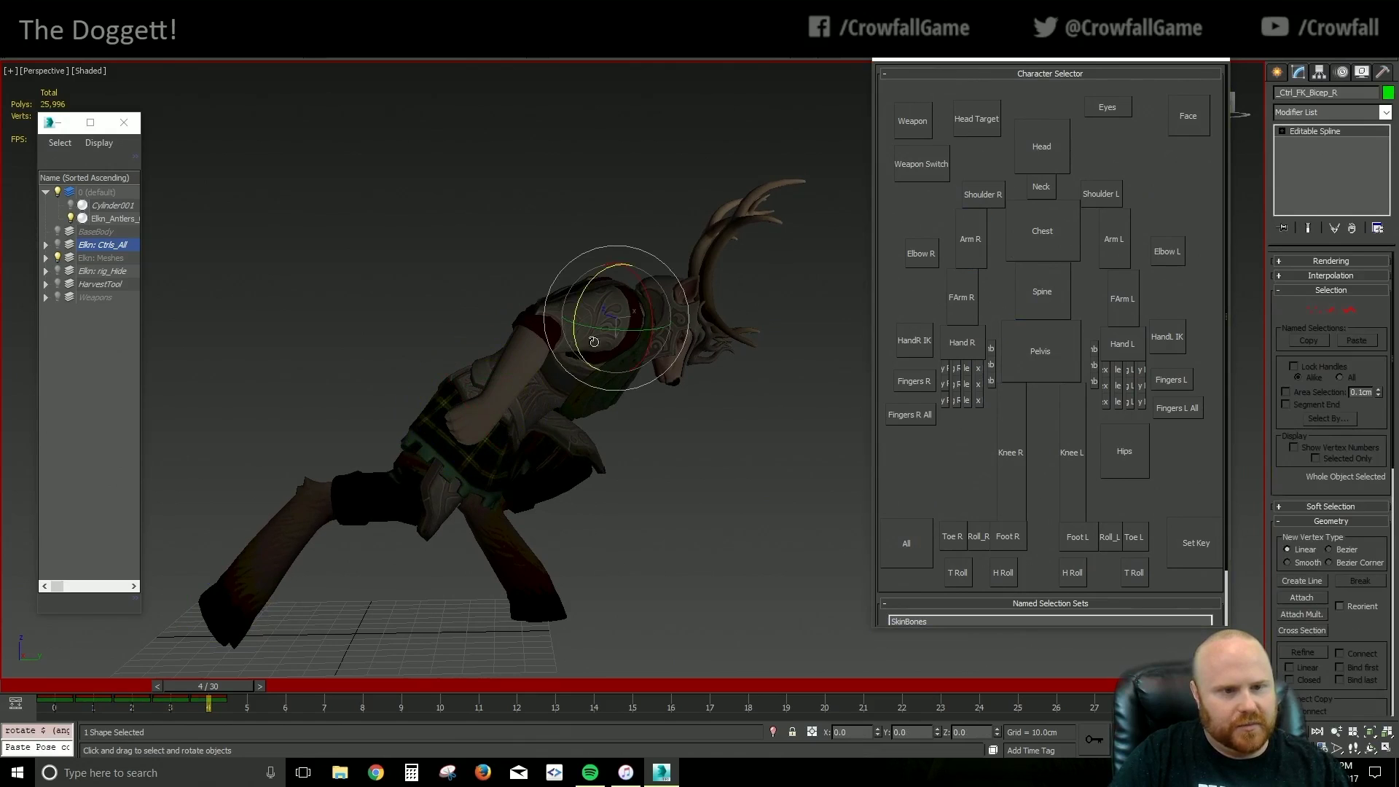
pyautogui.moveTo(588, 344); pyautogui.dragTo(583, 285)
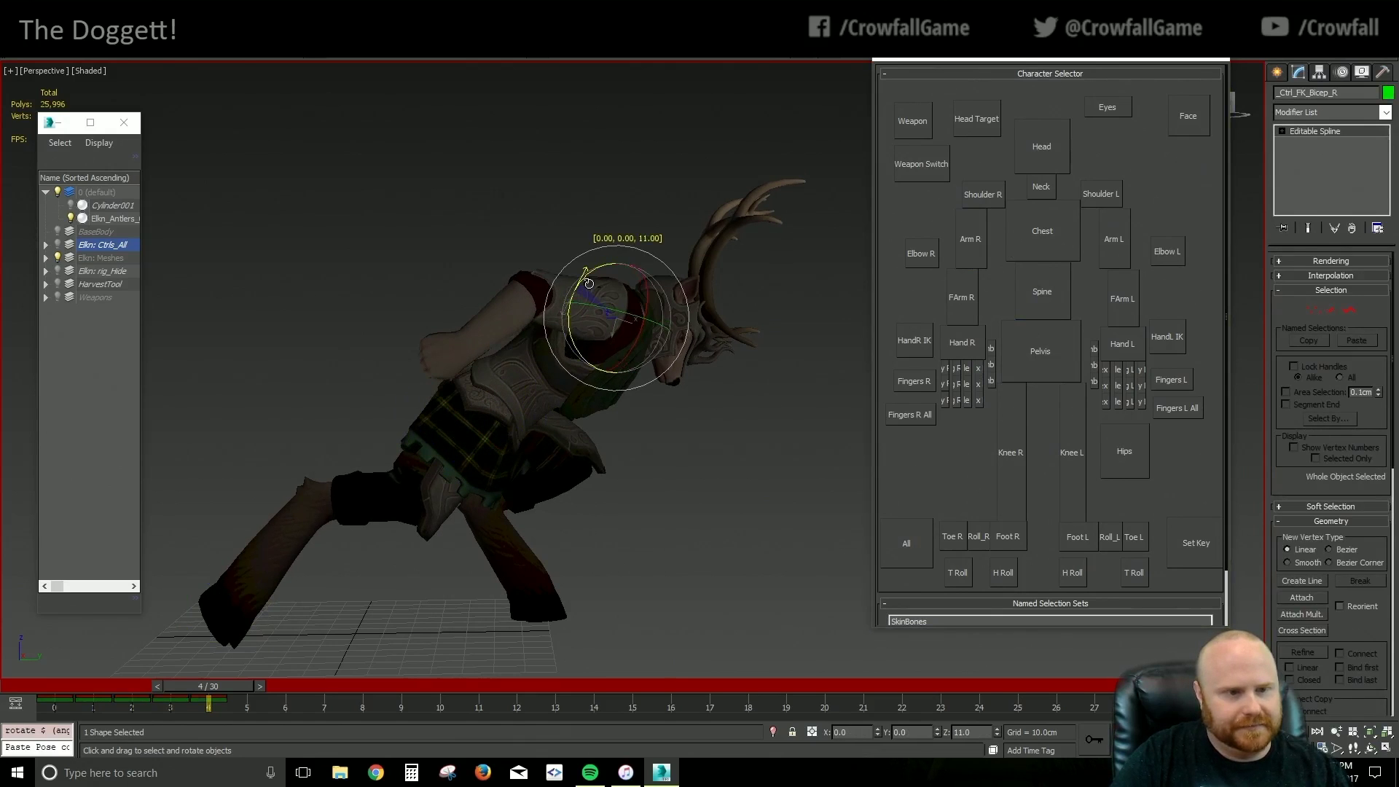
pyautogui.keyDown('alt'); pyautogui.moveTo(630, 352); pyautogui.dragTo(740, 368, button='middle'); pyautogui.keyUp('alt')
pyautogui.click(1103, 262)
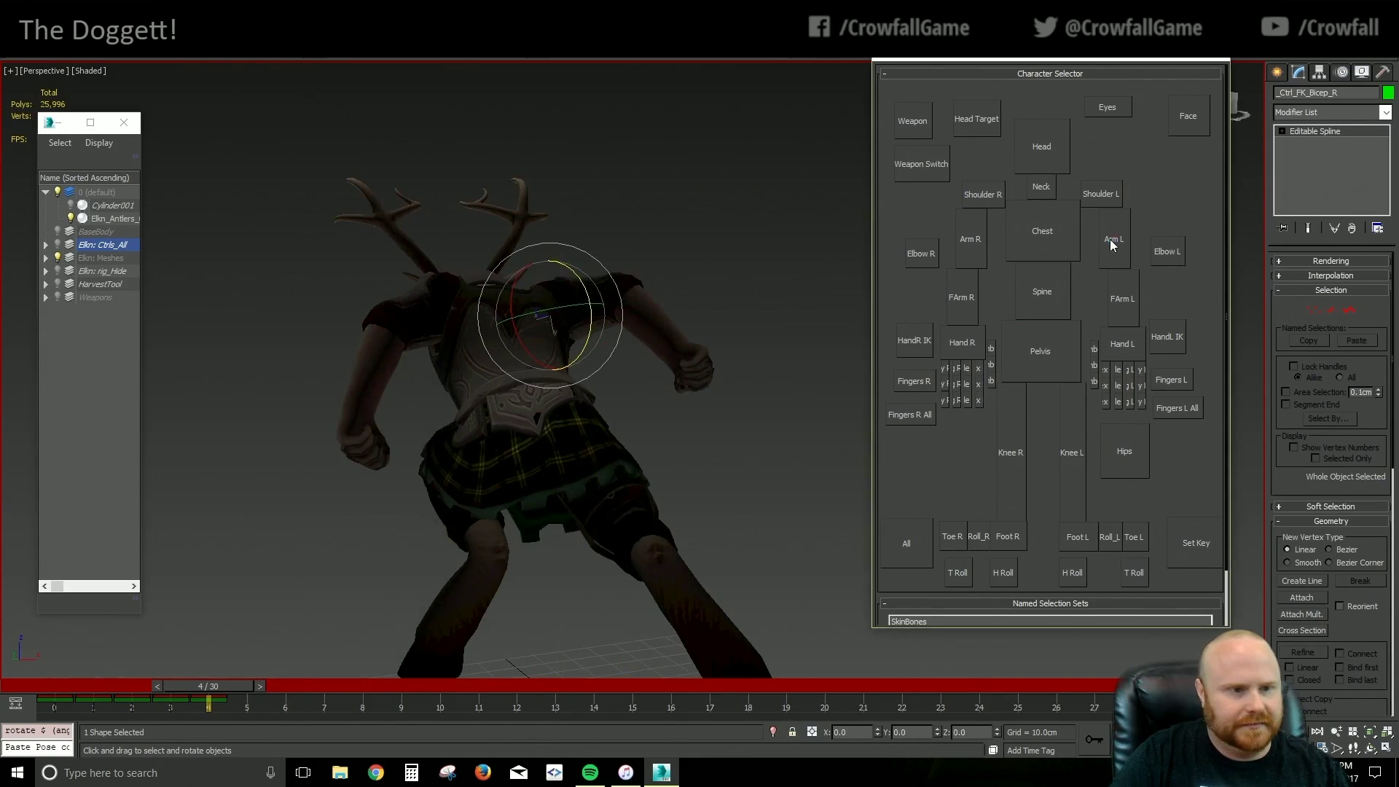
pyautogui.keyDown('alt'); pyautogui.moveTo(522, 359); pyautogui.dragTo(440, 315, button='middle'); pyautogui.keyUp('alt')
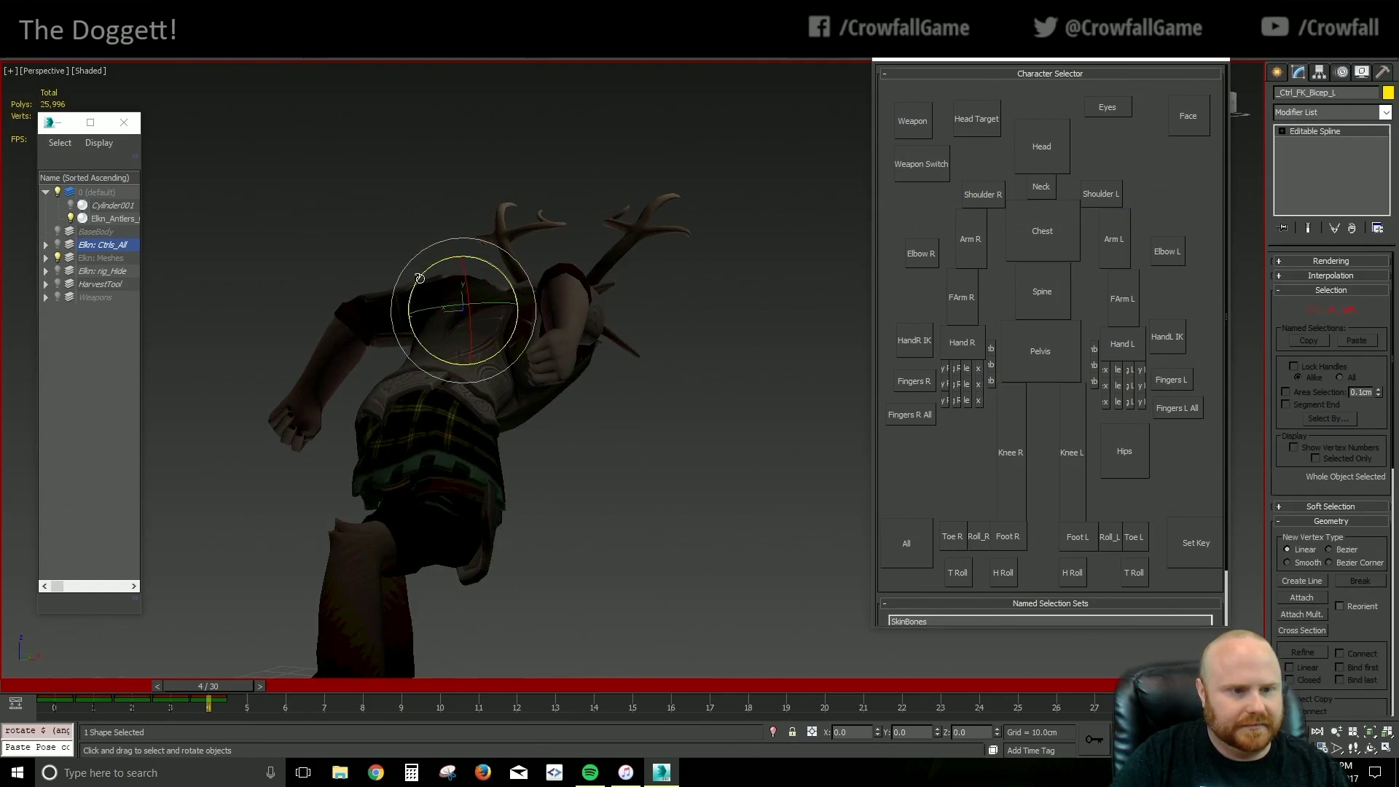
pyautogui.keyDown('alt'); pyautogui.moveTo(563, 363); pyautogui.dragTo(504, 380, button='middle'); pyautogui.keyUp('alt')
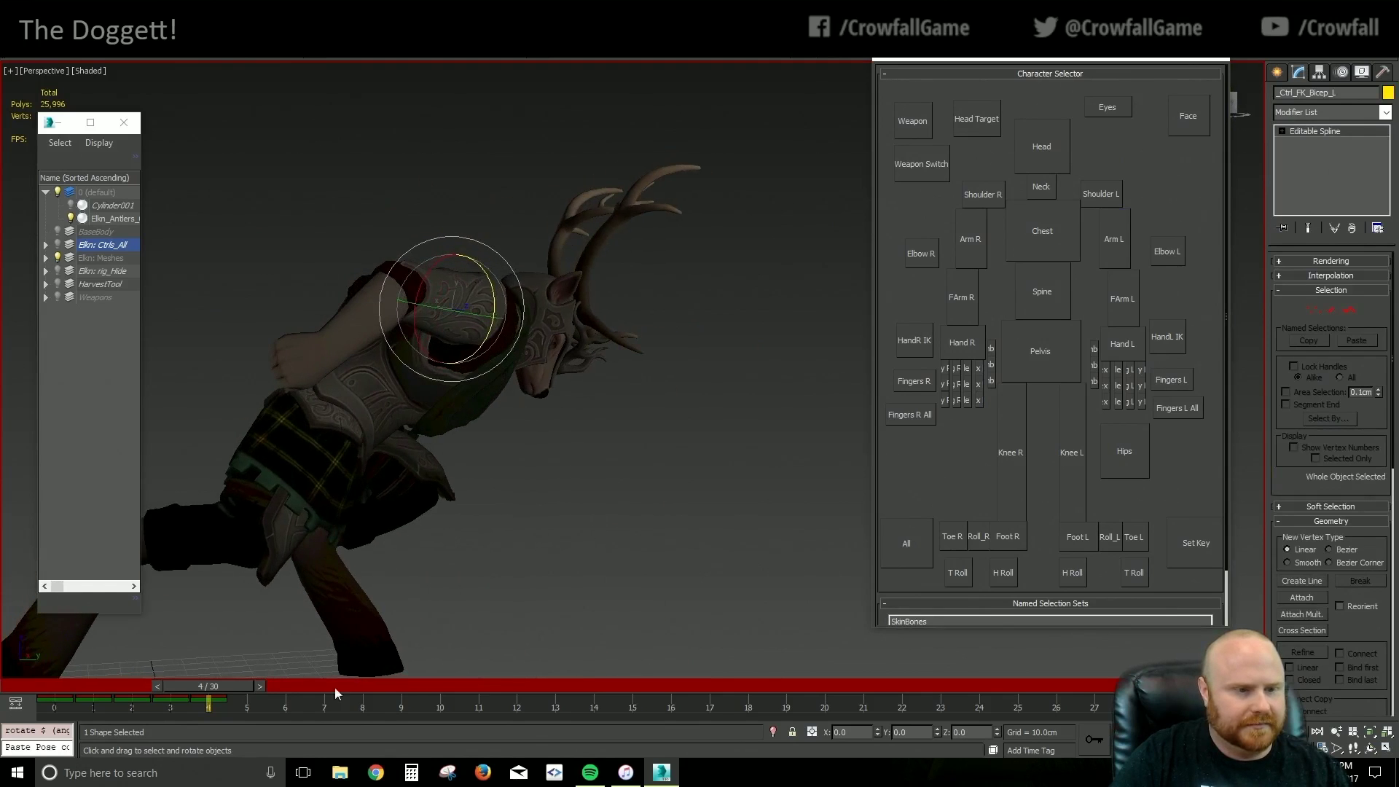
# Check the motion through frame 5, return to frame 4 and rotate the right foot slightly outward
pyautogui.moveTo(223, 683); pyautogui.dragTo(273, 679)
pyautogui.scroll(-2, 475, 588)
pyautogui.keyDown('alt'); pyautogui.moveTo(475, 587); pyautogui.dragTo(456, 592, button='middle'); pyautogui.keyUp('alt')
pyautogui.scroll(-1, 479, 591)
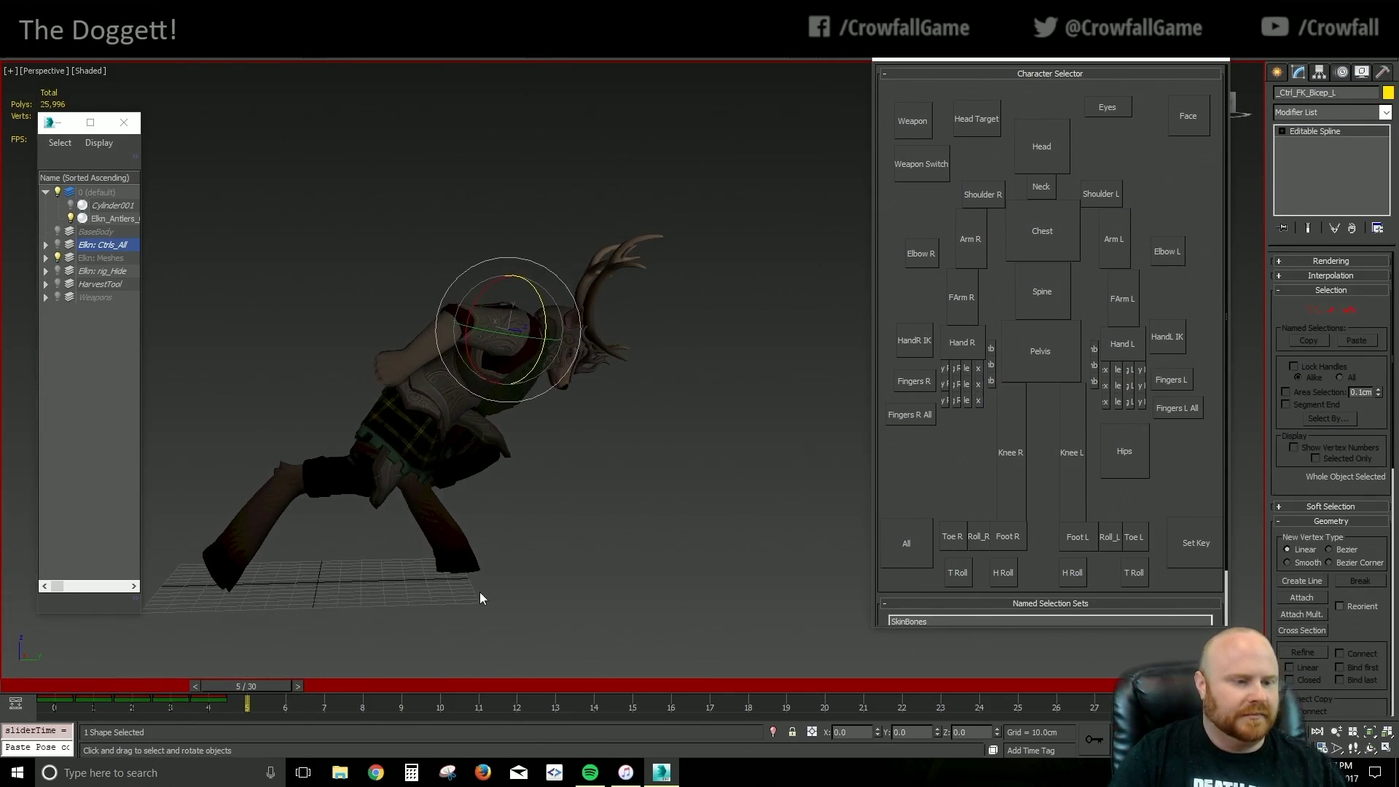
pyautogui.moveTo(160, 684); pyautogui.dragTo(221, 698)
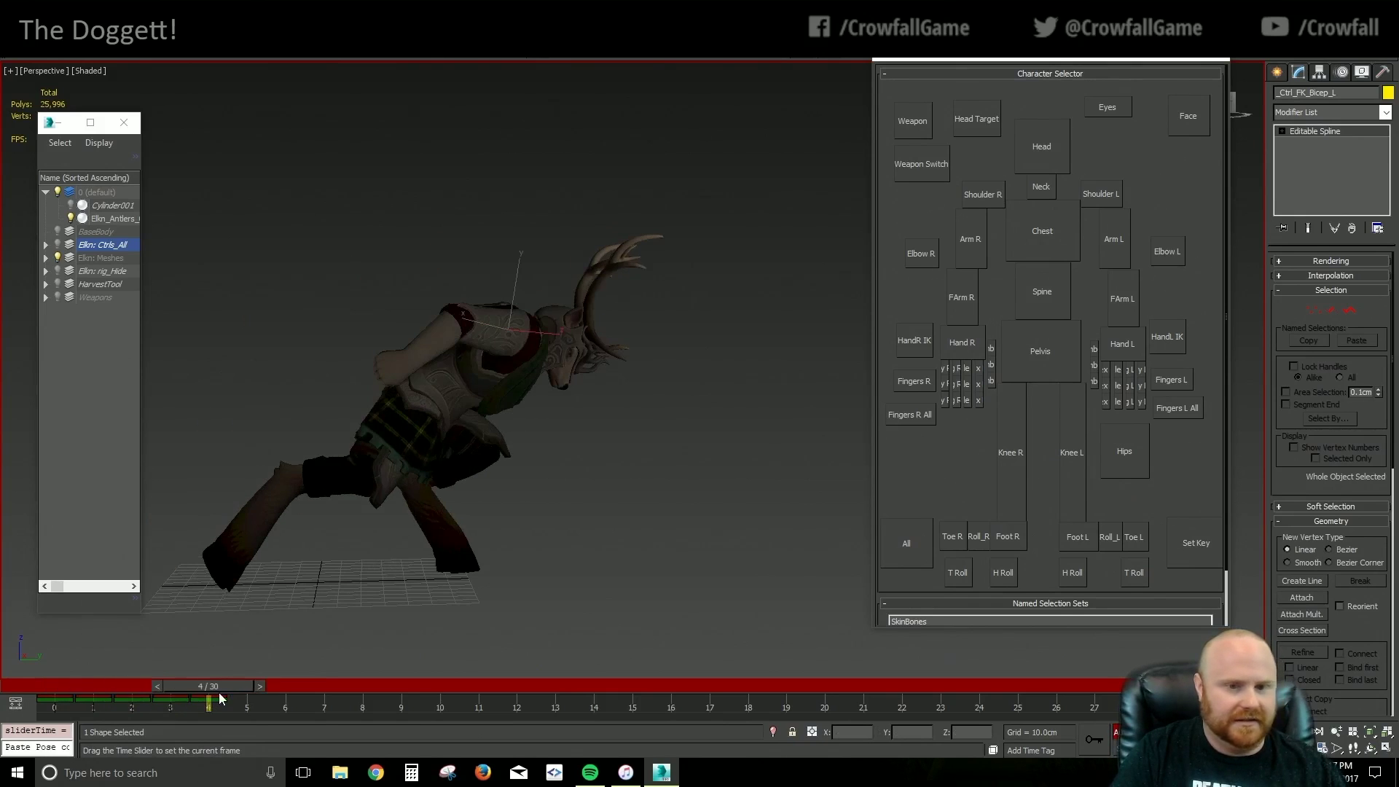
pyautogui.click(1007, 536)
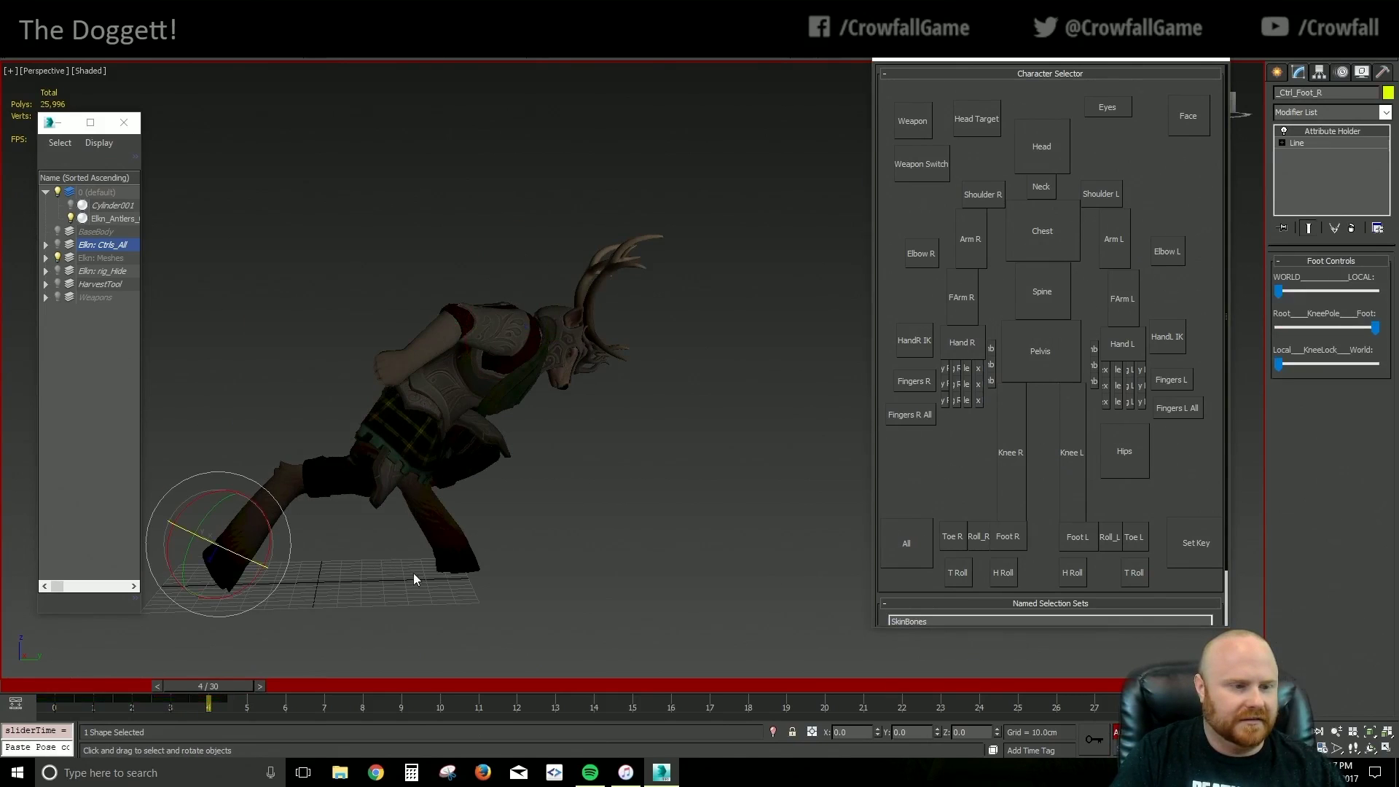
pyautogui.keyDown('alt'); pyautogui.moveTo(413, 573); pyautogui.dragTo(471, 540, button='middle'); pyautogui.keyUp('alt')
pyautogui.moveTo(301, 528); pyautogui.dragTo(504, 544, button='middle')
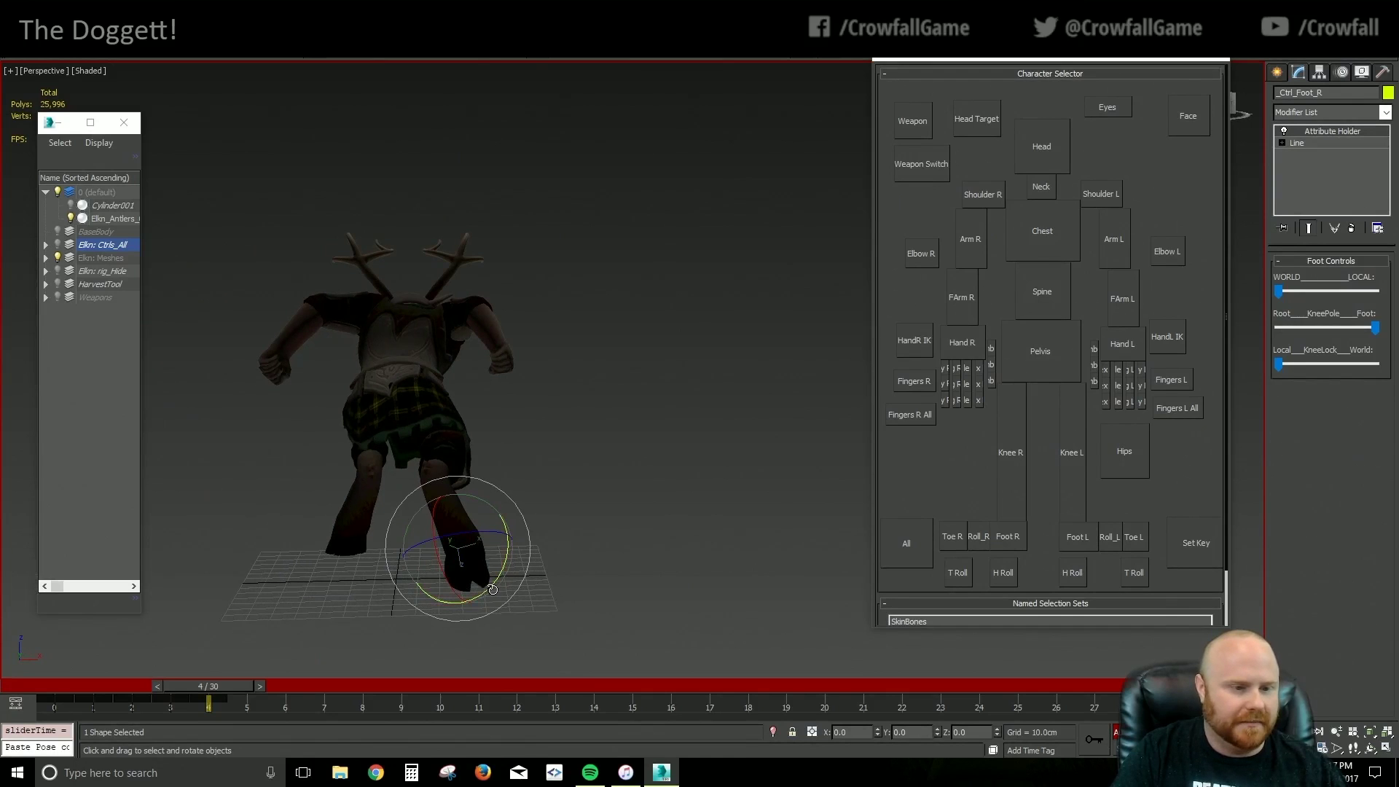
pyautogui.moveTo(486, 591); pyautogui.dragTo(494, 593)
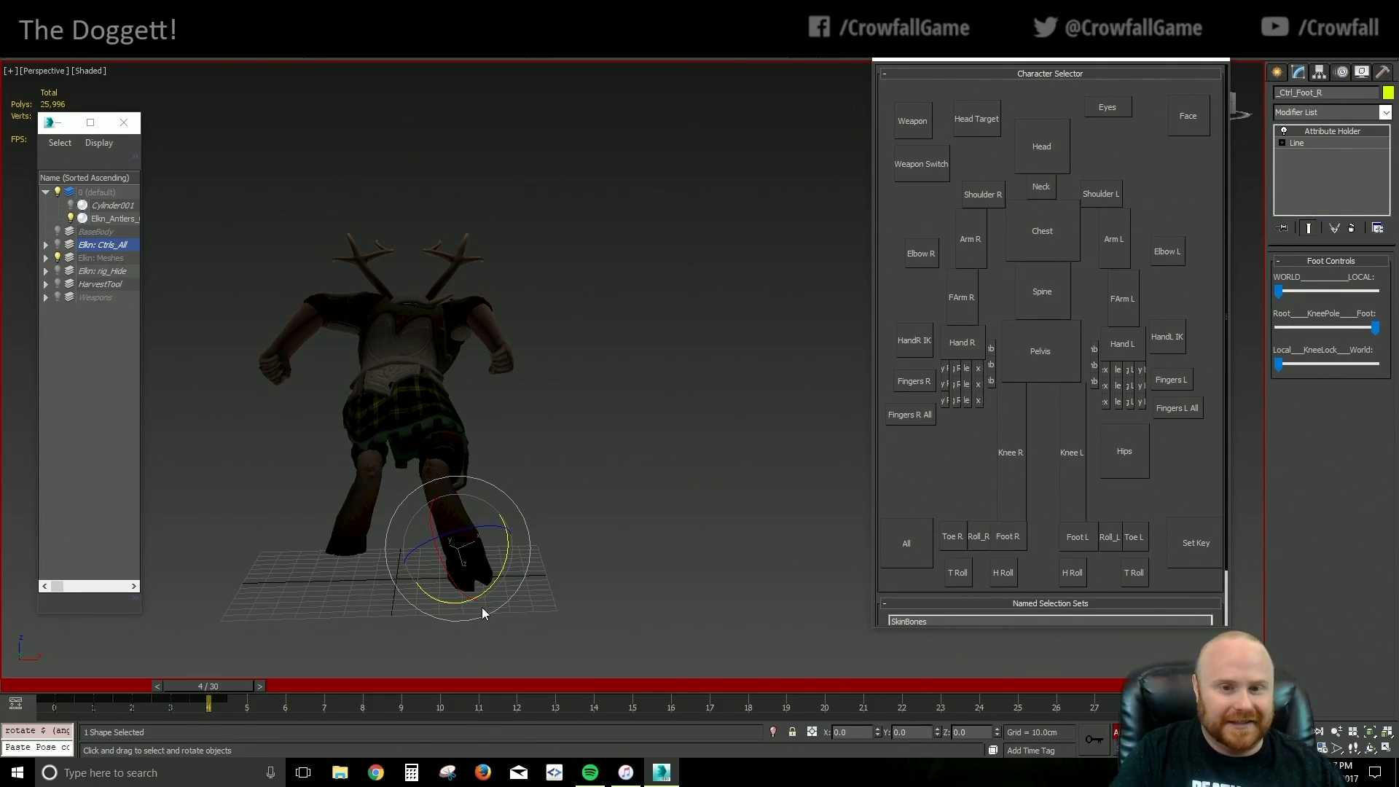
# Raise the trailing right foot control to about 37 cm at frame 4, shift it slightly forward and adjust its rotation
pyautogui.click(1040, 350)
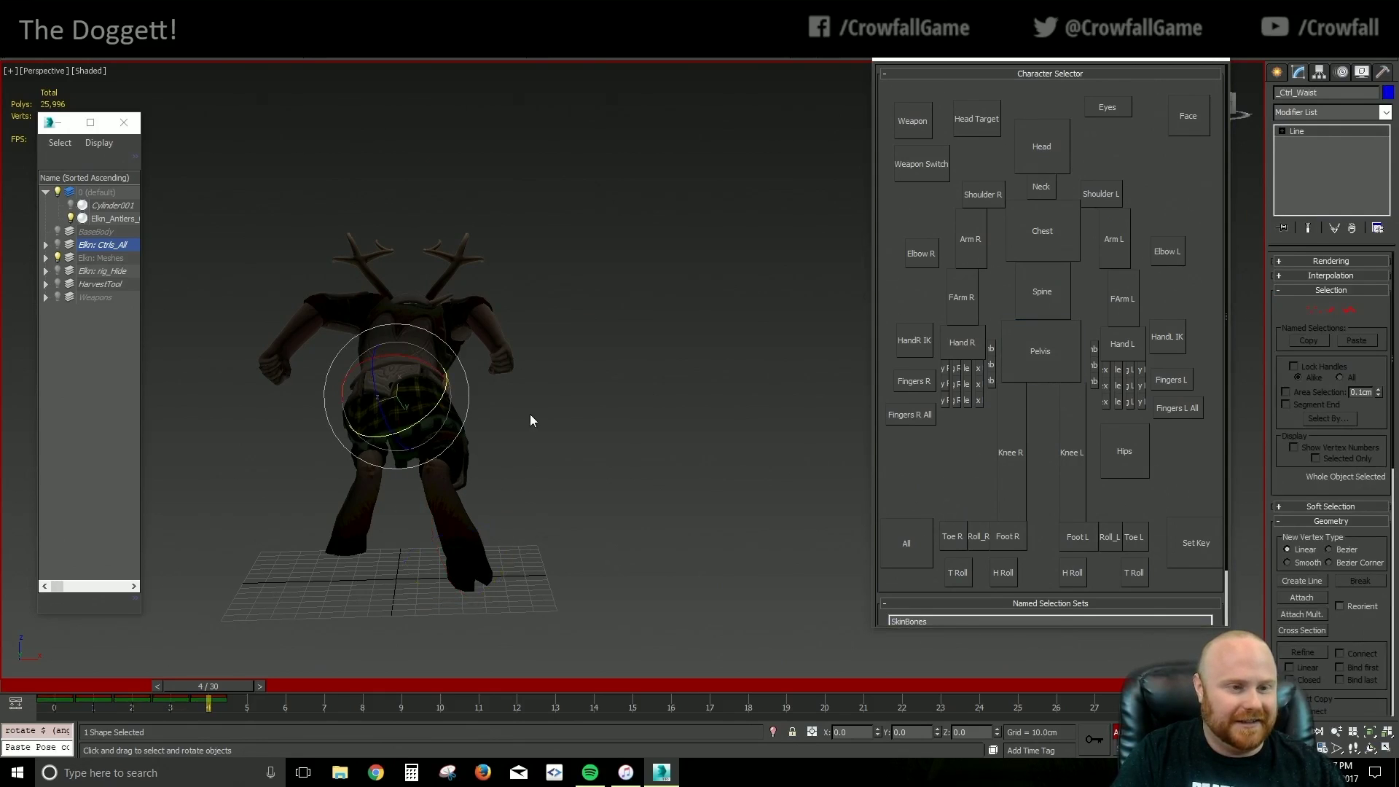
pyautogui.moveTo(478, 387); pyautogui.dragTo(570, 516, button='middle')
pyautogui.click(1008, 536)
pyautogui.press('w')
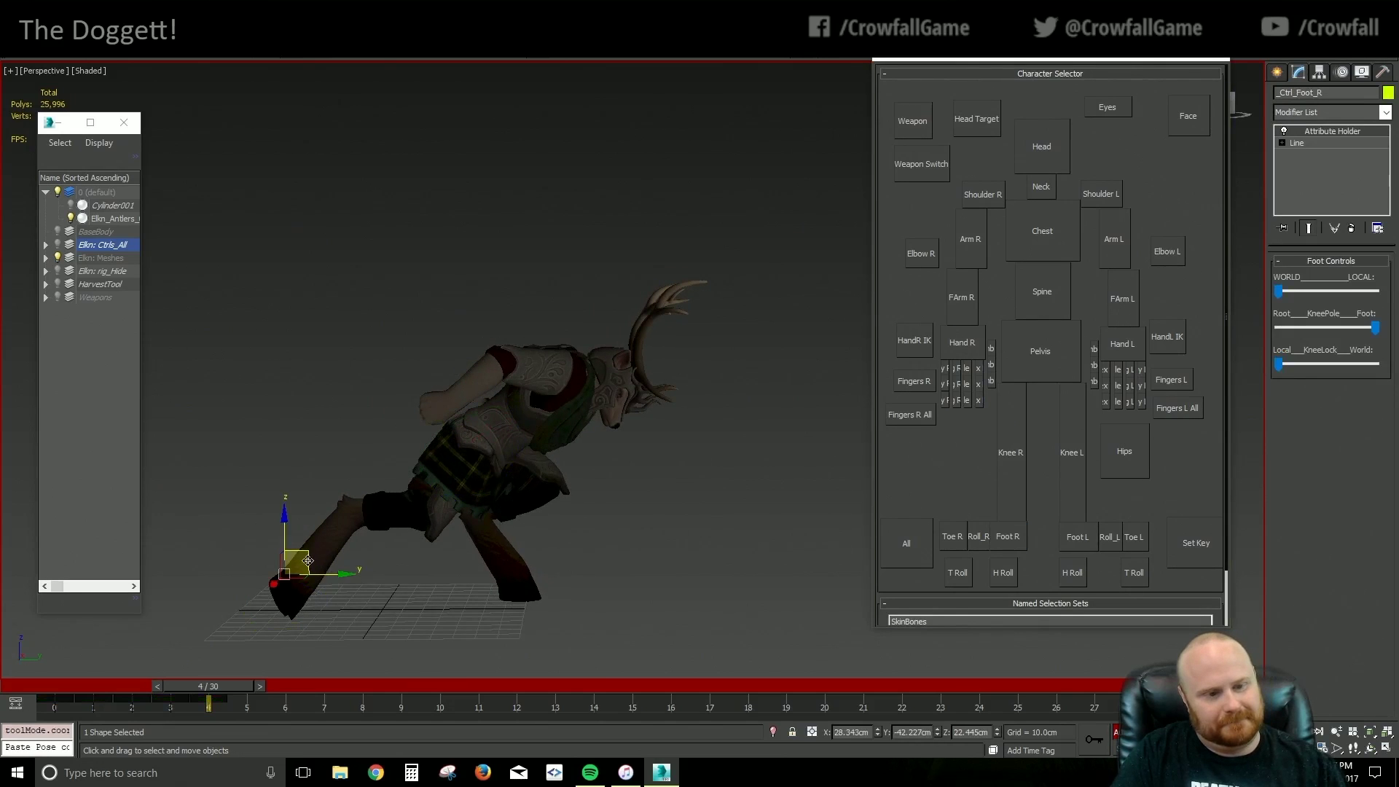
pyautogui.press('e')
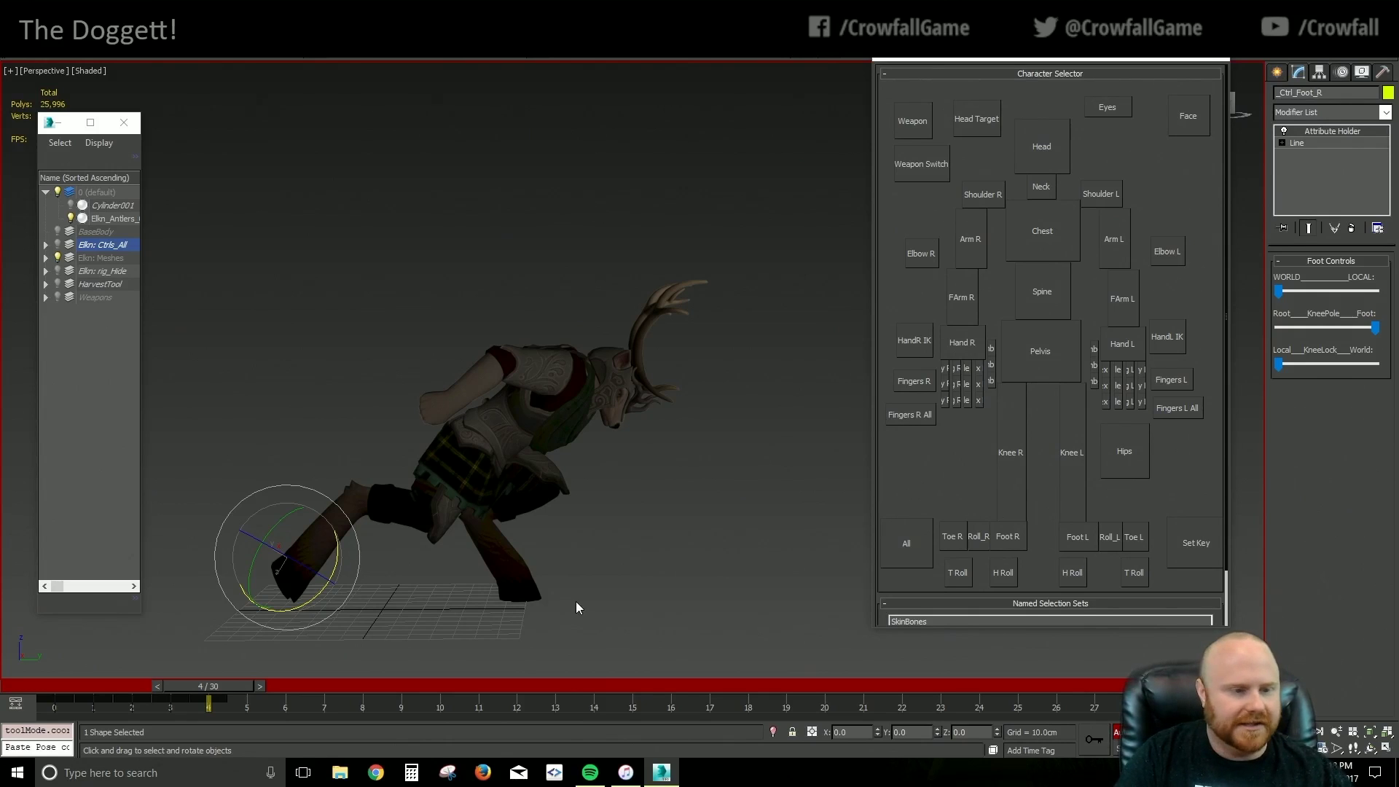
pyautogui.keyDown('alt'); pyautogui.moveTo(598, 589); pyautogui.dragTo(475, 580, button='middle'); pyautogui.keyUp('alt')
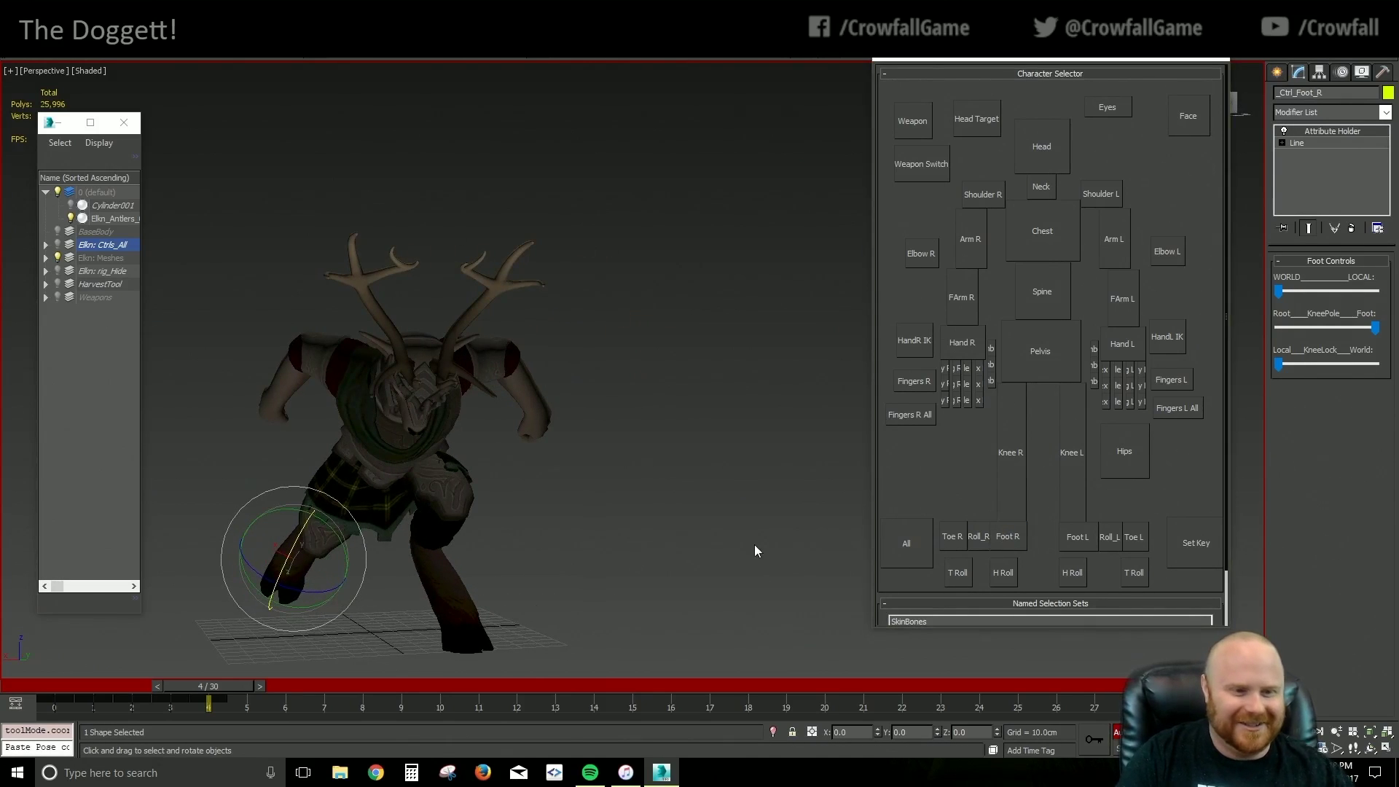
pyautogui.keyDown('alt'); pyautogui.moveTo(437, 543); pyautogui.dragTo(557, 548, button='middle'); pyautogui.keyUp('alt')
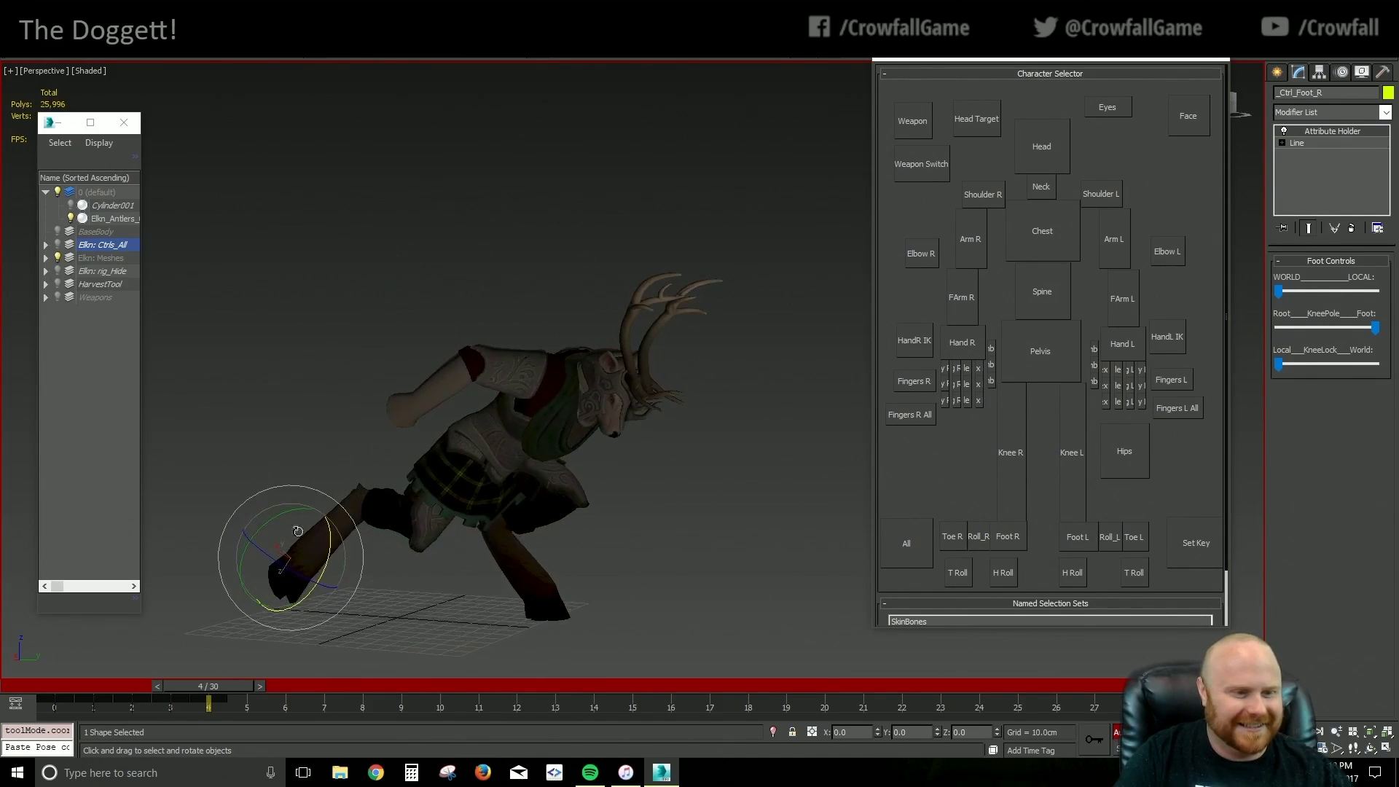
pyautogui.moveTo(296, 531); pyautogui.dragTo(334, 561)
pyautogui.keyDown('alt'); pyautogui.moveTo(334, 561); pyautogui.dragTo(389, 544, button='middle'); pyautogui.keyUp('alt')
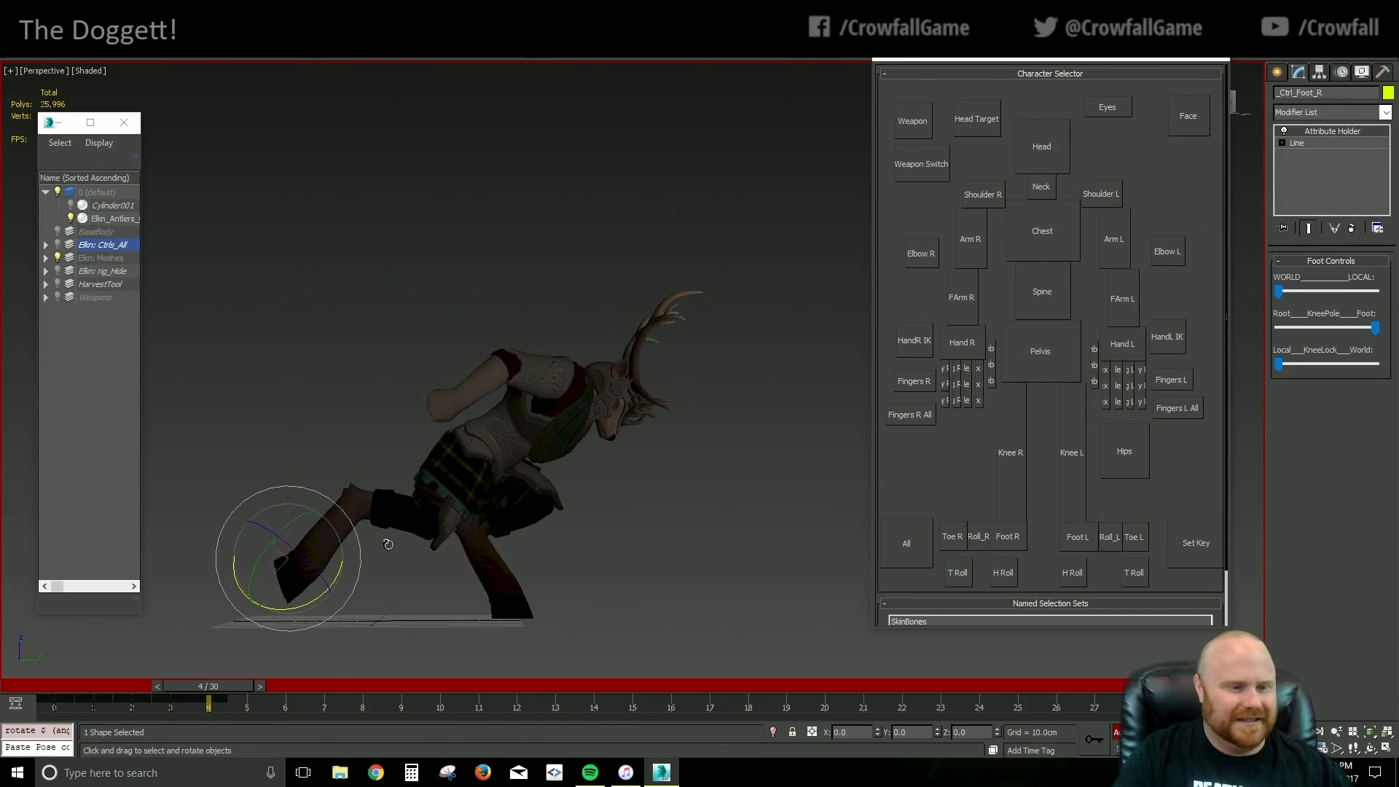
pyautogui.press('w')
pyautogui.moveTo(315, 548); pyautogui.dragTo(317, 526)
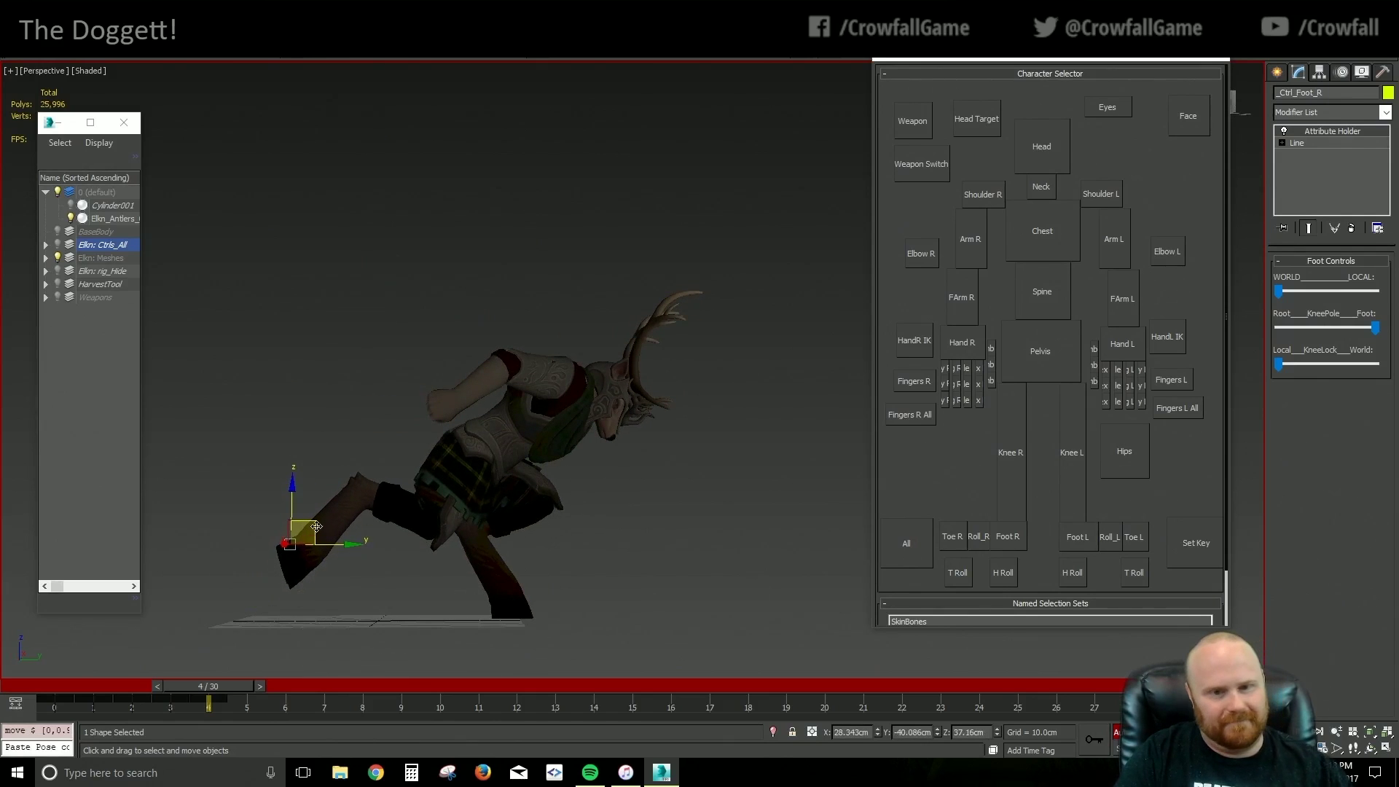
# Rotate the right hand control slightly at frame 4 and review the pose from the front and side
pyautogui.click(983, 378)
pyautogui.press('e')
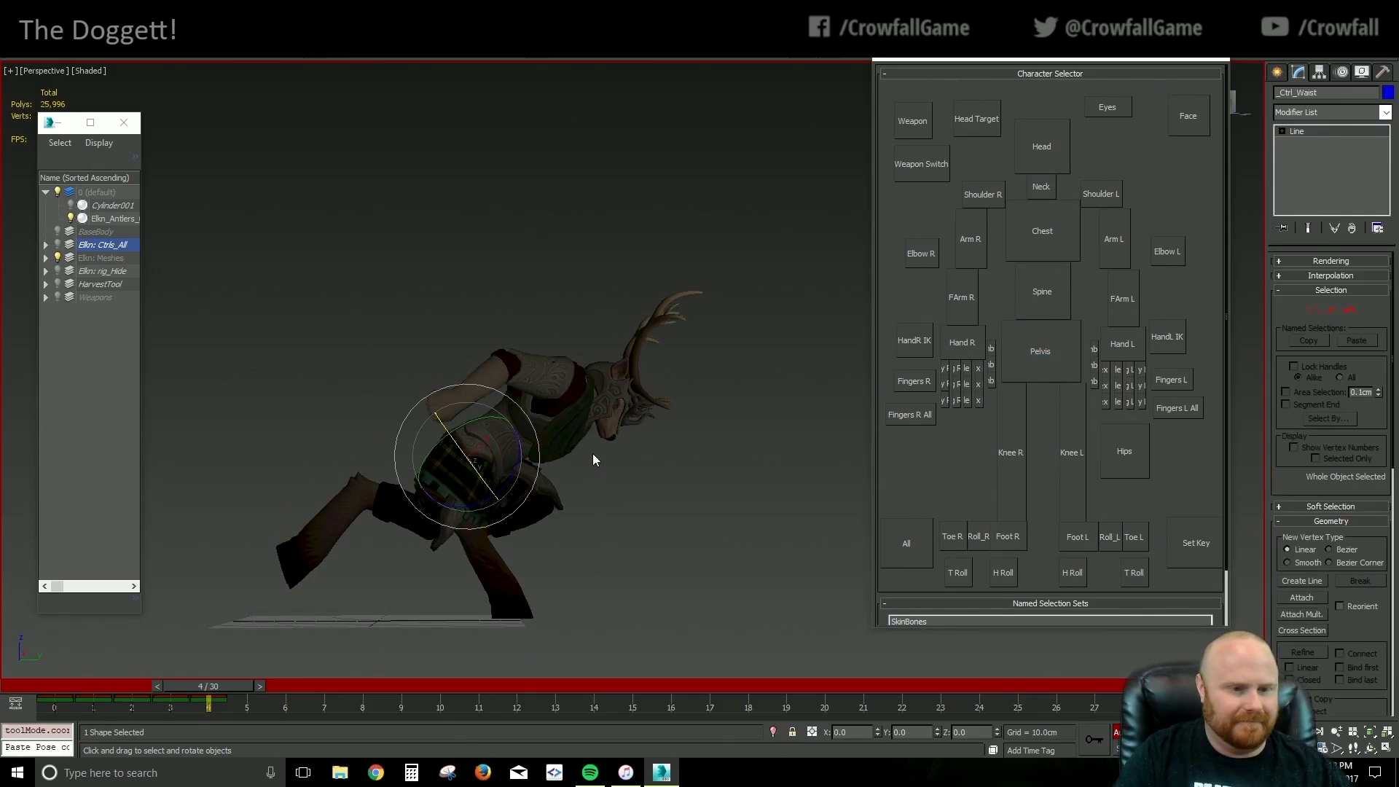
pyautogui.moveTo(593, 459); pyautogui.dragTo(706, 513, button='middle')
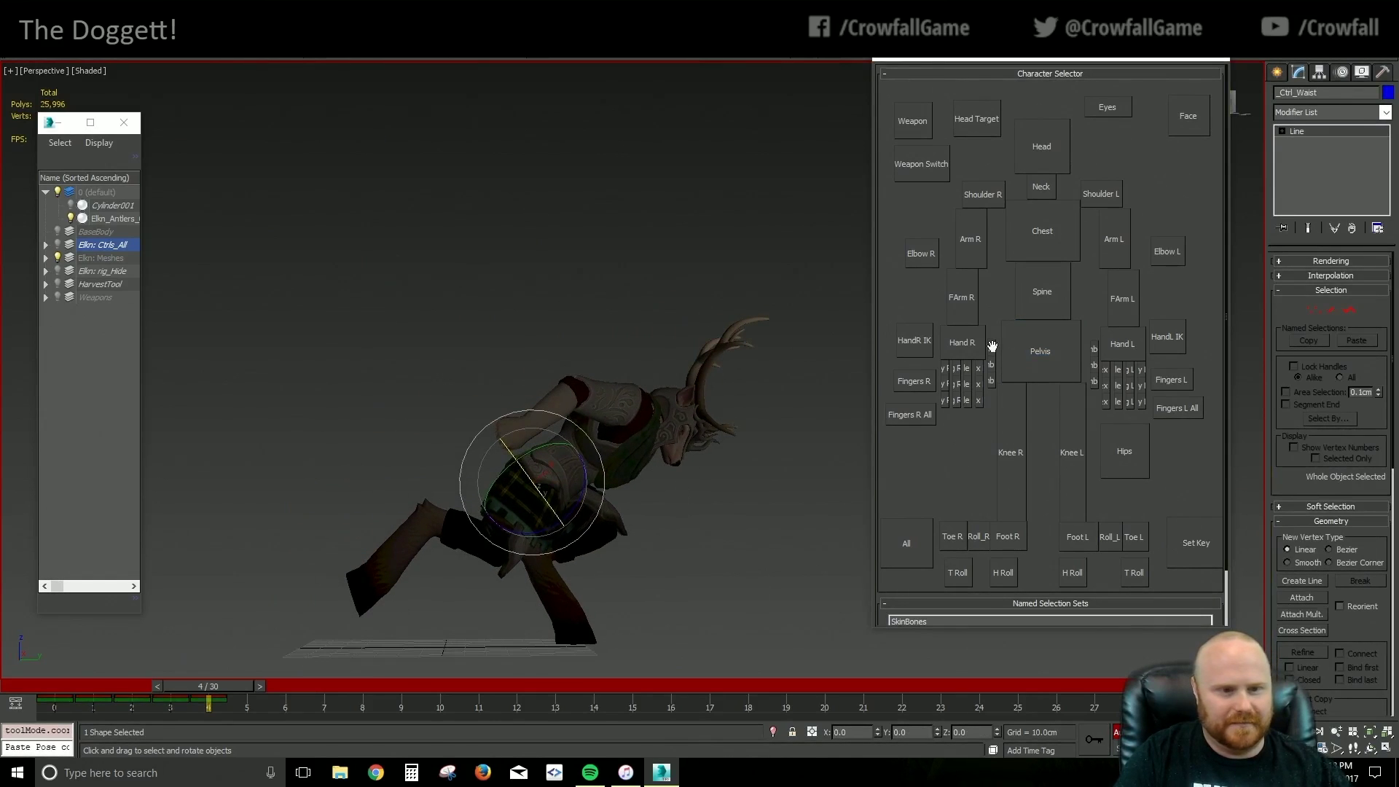
pyautogui.click(962, 343)
pyautogui.moveTo(504, 475); pyautogui.dragTo(513, 445)
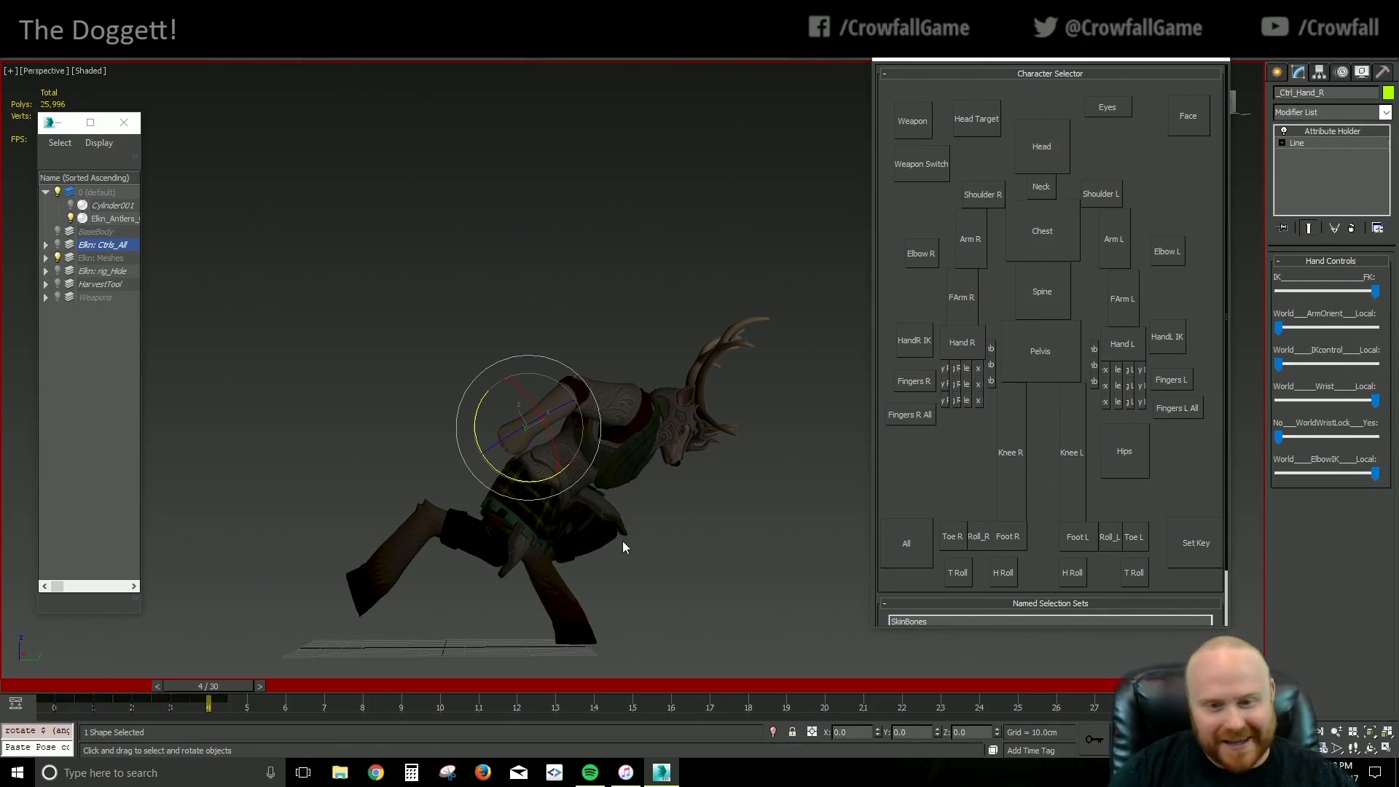
pyautogui.keyDown('alt'); pyautogui.moveTo(692, 510); pyautogui.dragTo(615, 528, button='middle'); pyautogui.keyUp('alt')
pyautogui.moveTo(753, 571)
pyautogui.keyDown('alt'); pyautogui.mouseDown(button='middle')
pyautogui.moveTo(662, 571)
pyautogui.moveTo(765, 574)
pyautogui.mouseUp(button='middle'); pyautogui.keyUp('alt')
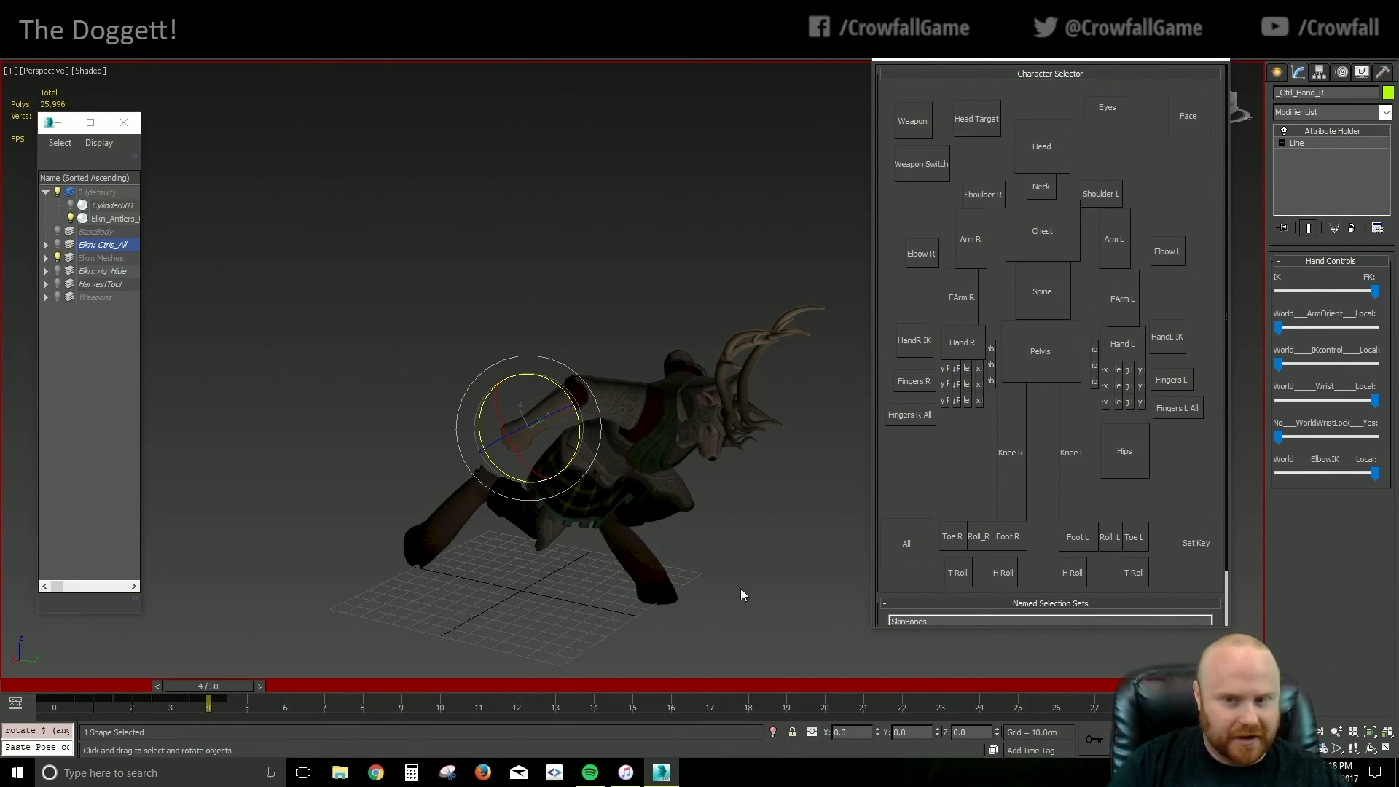
pyautogui.keyDown('alt'); pyautogui.moveTo(741, 588); pyautogui.dragTo(636, 583, button='middle'); pyautogui.keyUp('alt')
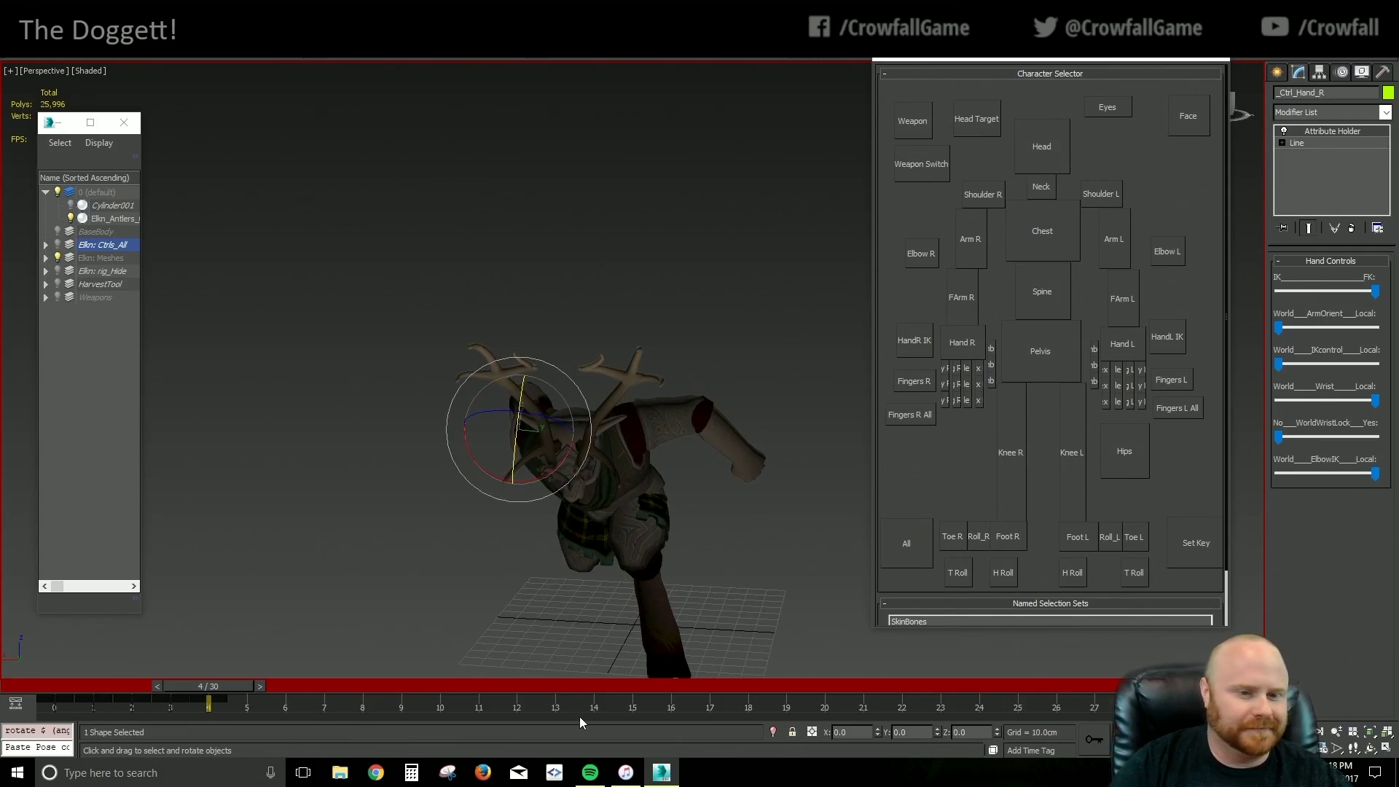
pyautogui.keyDown('alt'); pyautogui.moveTo(648, 522); pyautogui.dragTo(730, 452, button='middle'); pyautogui.keyUp('alt')
# Move the right knee target outward to about X 41 cm and slightly up at frame 4, and advance to frame 5
pyautogui.click(1028, 373)
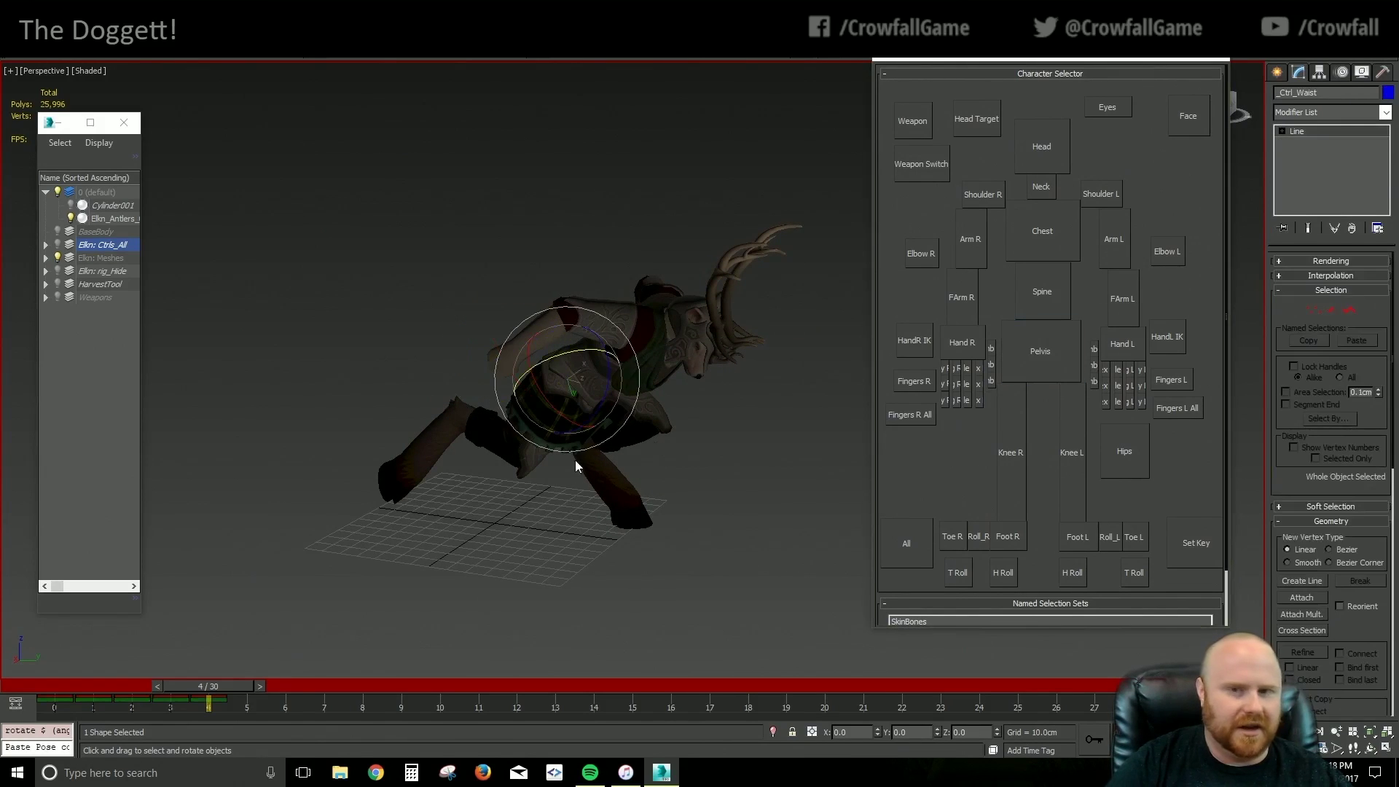
pyautogui.keyDown('alt'); pyautogui.moveTo(575, 460); pyautogui.dragTo(614, 450, button='middle'); pyautogui.keyUp('alt')
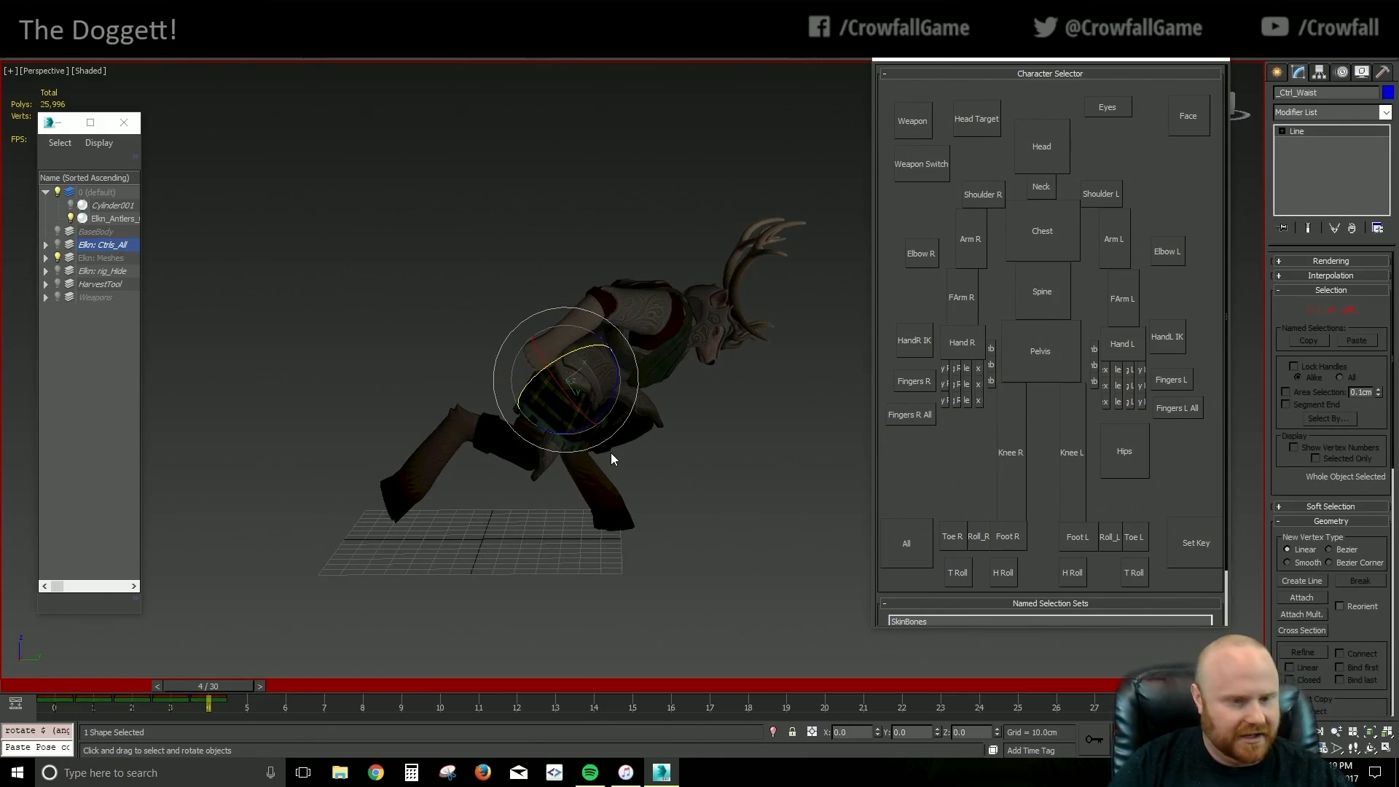
pyautogui.press('w')
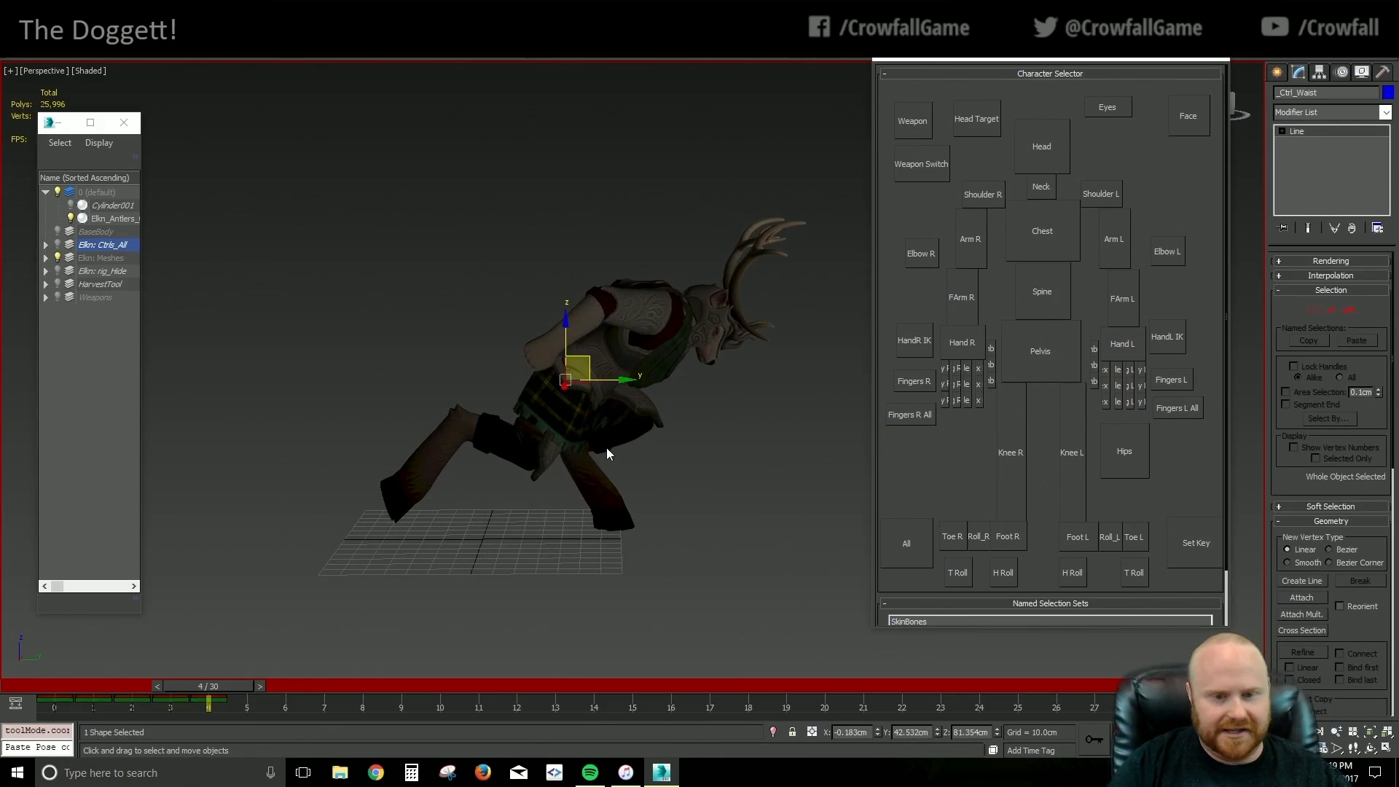
pyautogui.click(1013, 474)
pyautogui.keyDown('alt'); pyautogui.moveTo(644, 474); pyautogui.dragTo(545, 503, button='middle'); pyautogui.keyUp('alt')
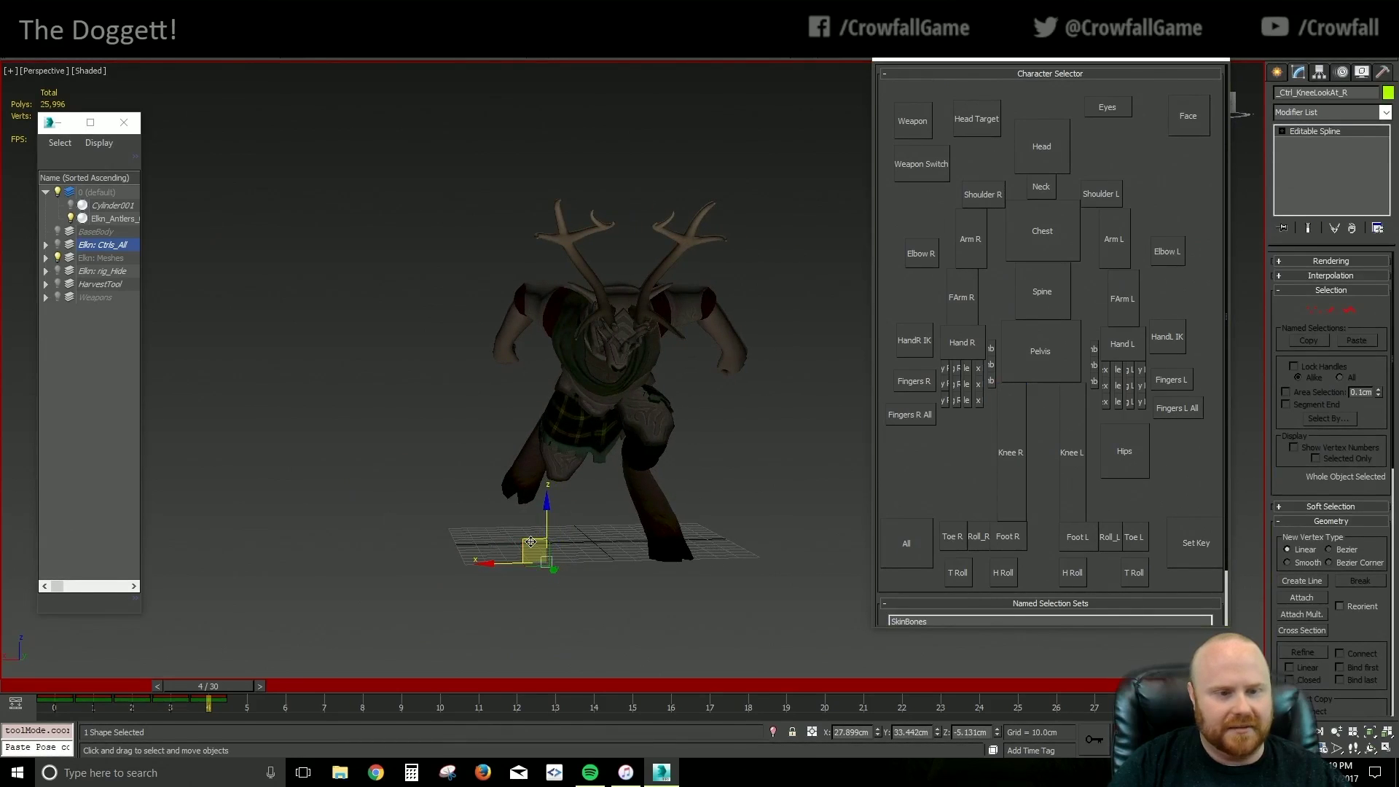
pyautogui.moveTo(531, 542); pyautogui.dragTo(545, 536)
pyautogui.keyDown('alt'); pyautogui.moveTo(535, 508); pyautogui.dragTo(661, 514, button='middle'); pyautogui.keyUp('alt')
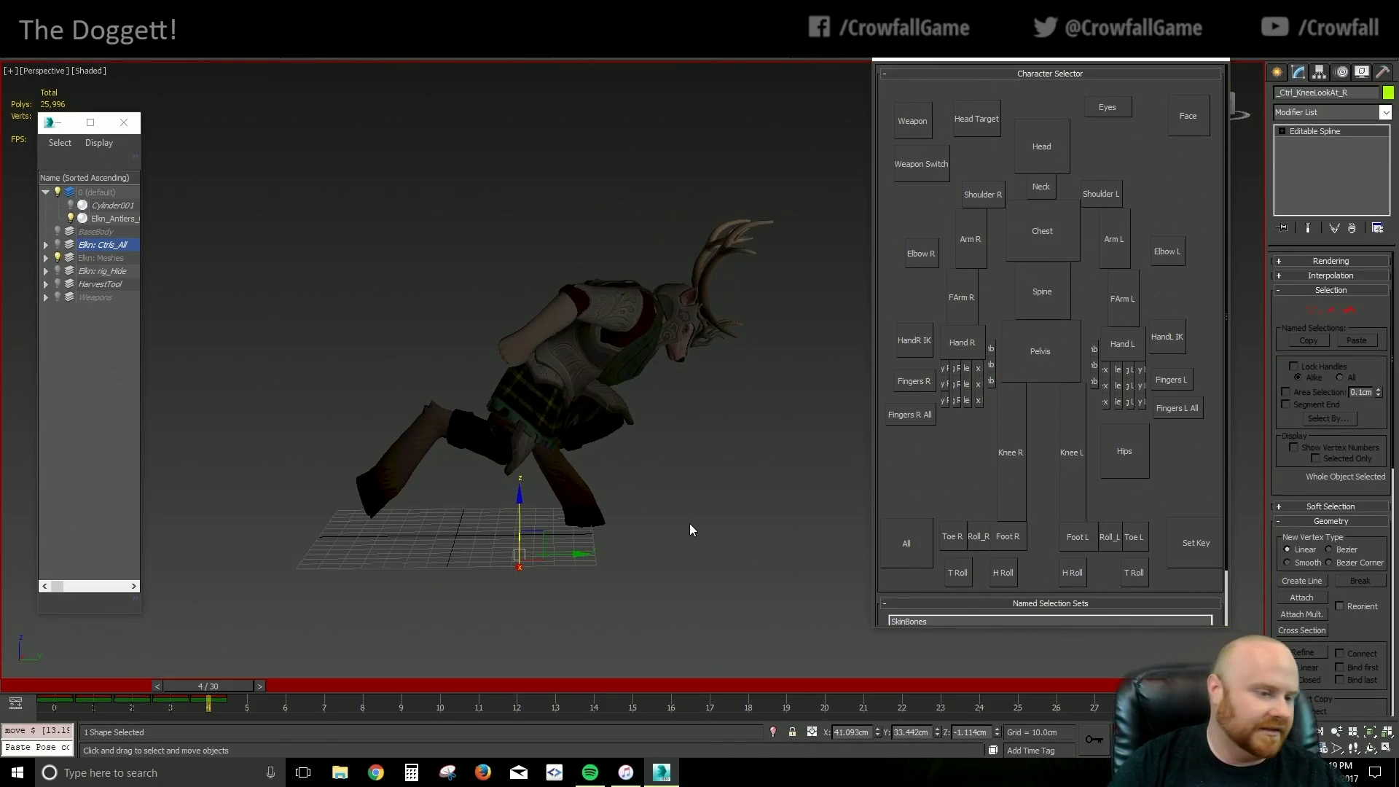
pyautogui.moveTo(220, 686); pyautogui.dragTo(256, 702)
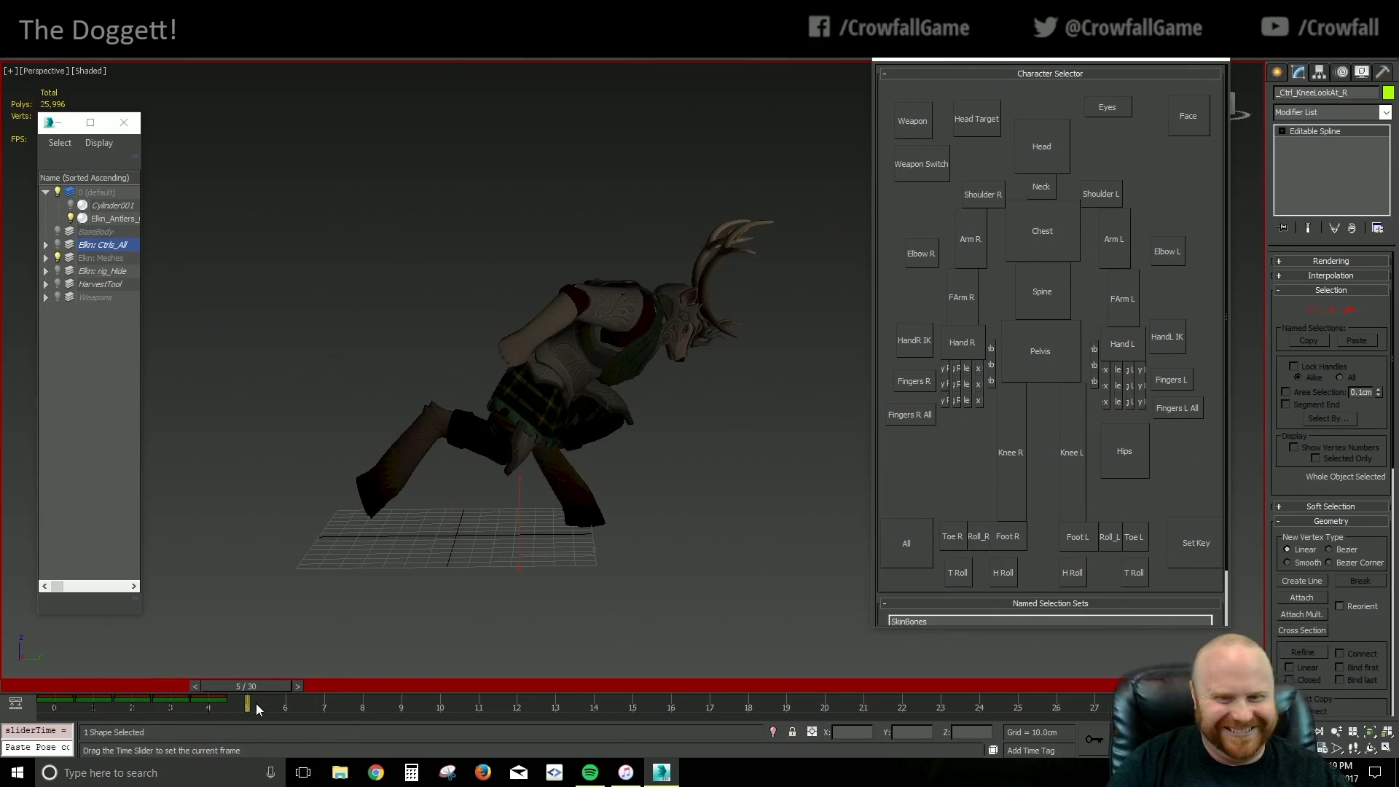
# Try copying the right foot's frame 3 key to frame 5 and rotating the foot to plant it on the ground
pyautogui.click(1007, 536)
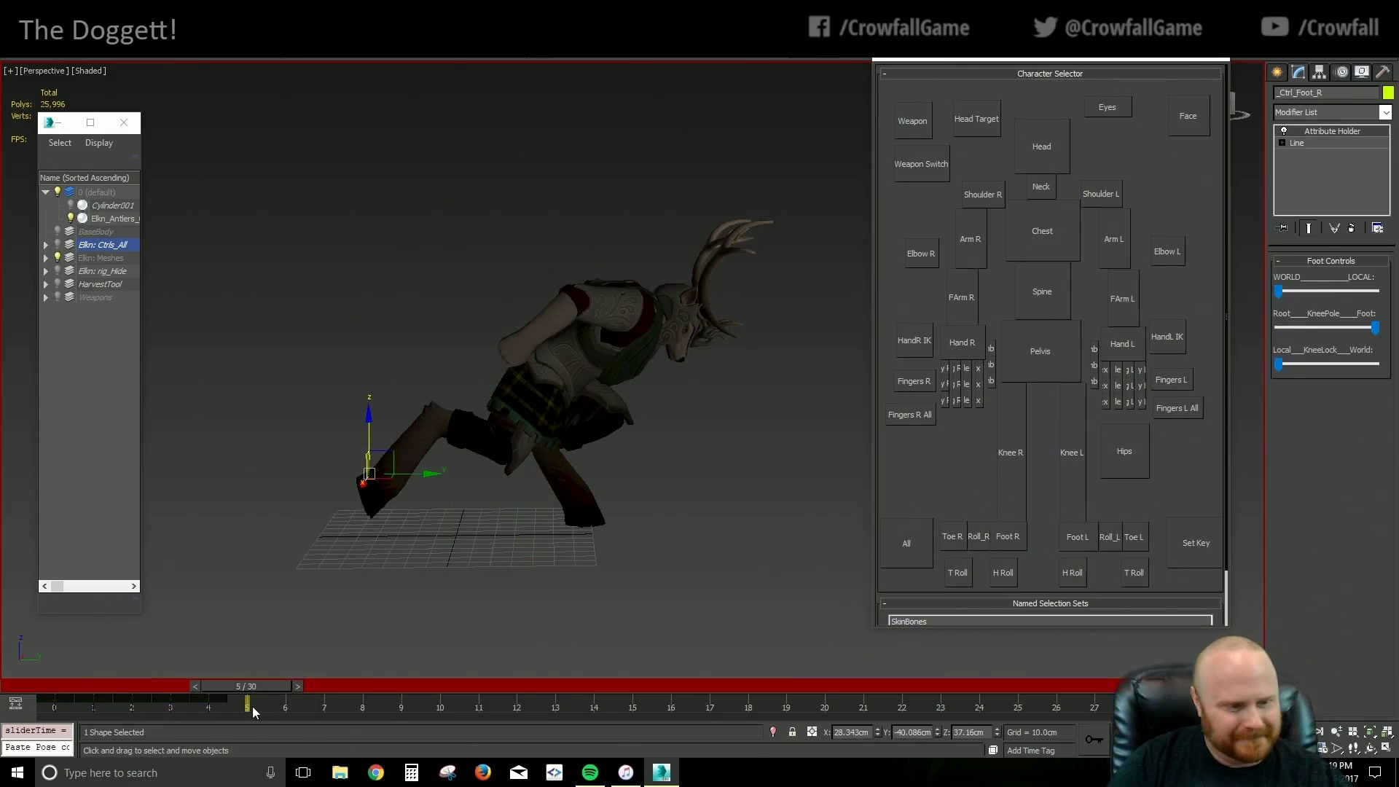
pyautogui.click(144, 709)
pyautogui.keyDown('shift'); pyautogui.moveTo(168, 707); pyautogui.dragTo(252, 708); pyautogui.keyUp('shift')
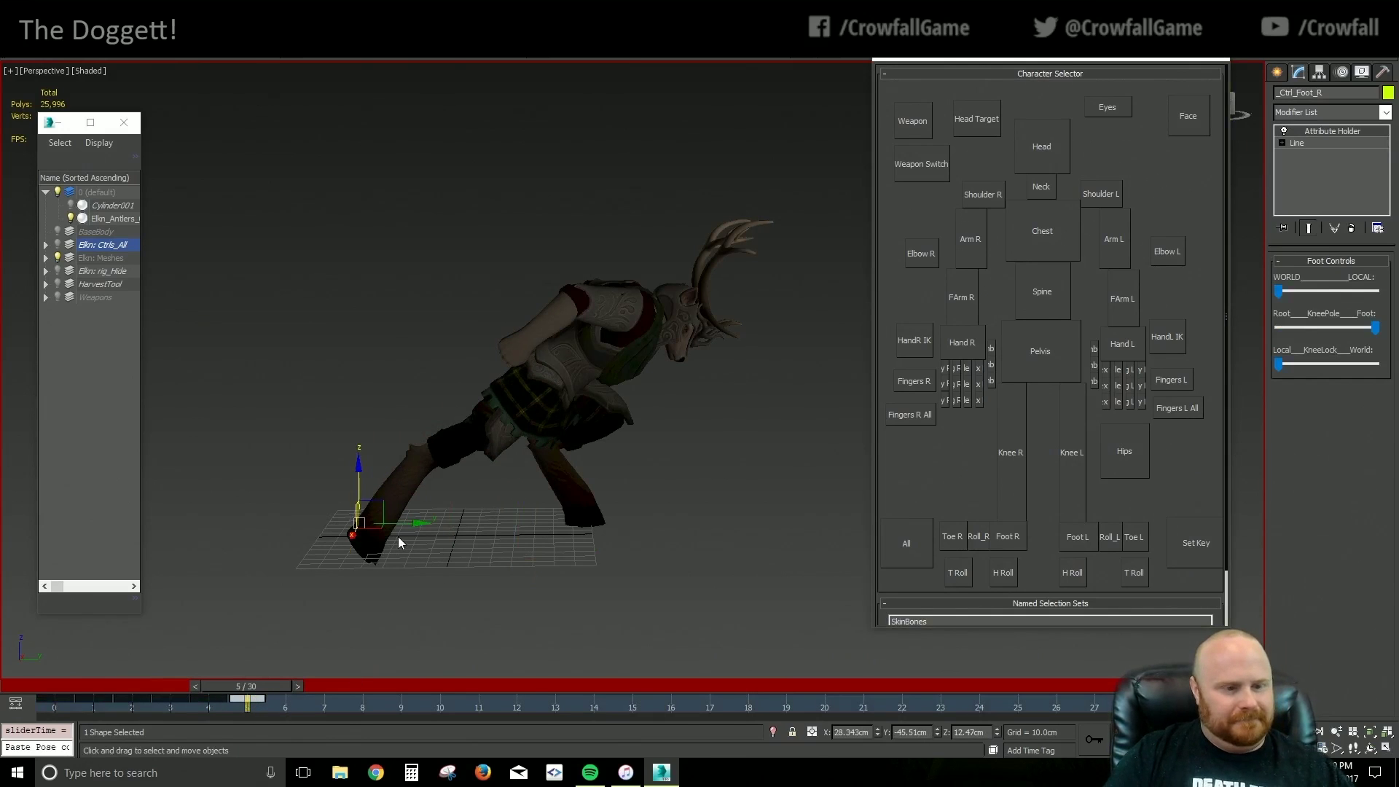
pyautogui.moveTo(264, 685)
pyautogui.mouseDown()
pyautogui.moveTo(235, 693)
pyautogui.moveTo(272, 693)
pyautogui.mouseUp()
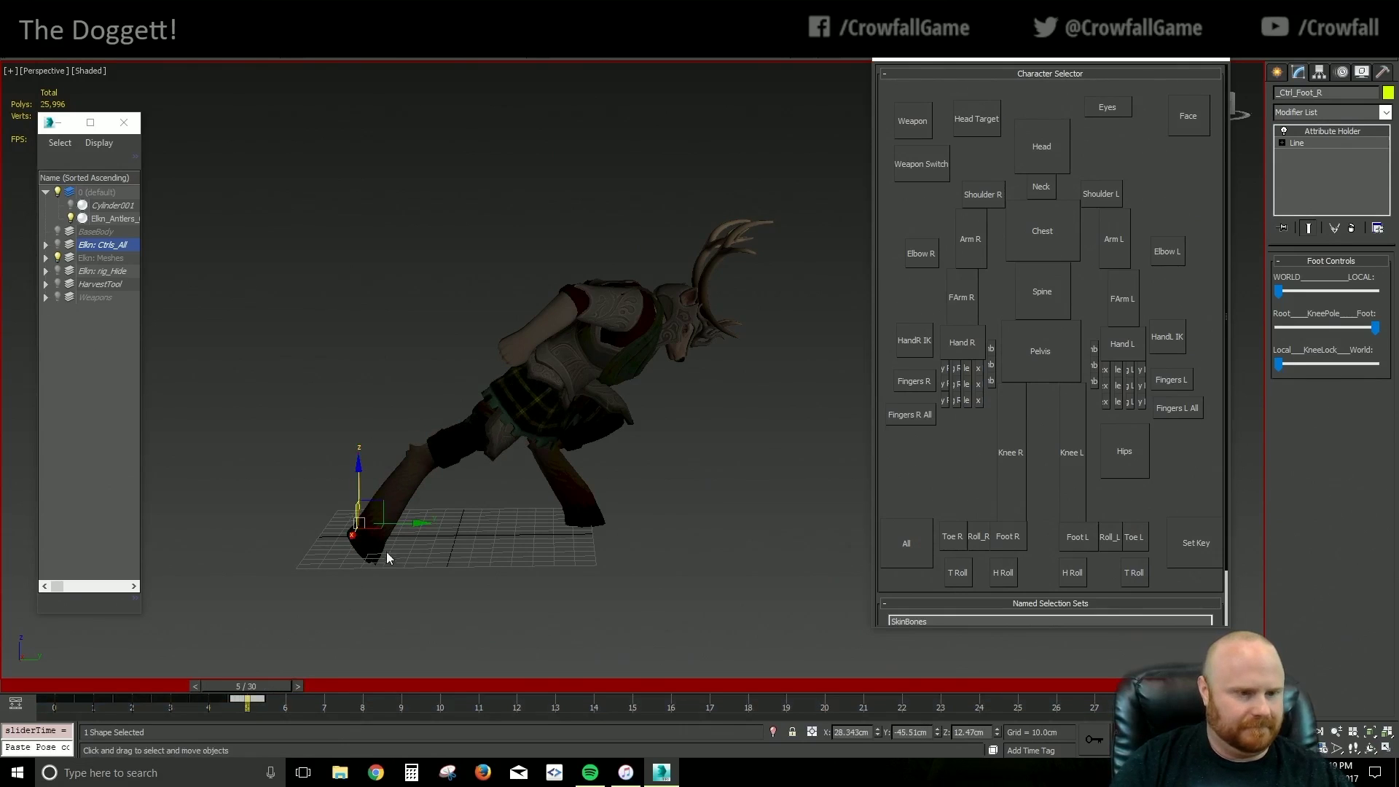
pyautogui.press('e')
pyautogui.moveTo(405, 535); pyautogui.dragTo(410, 485)
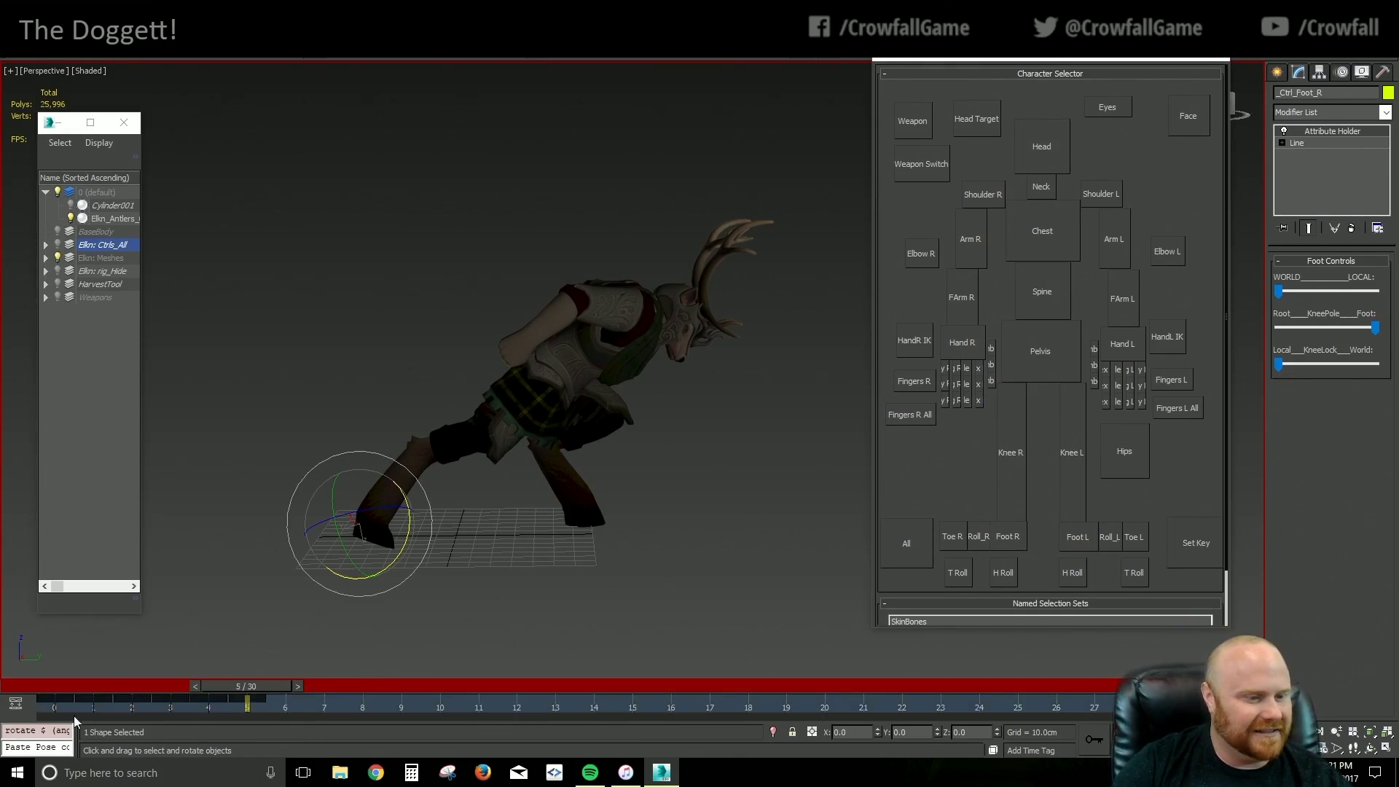
# Copy the right foot's frame 0 key to frame 5 and reset the right foot's ball roll control there
pyautogui.keyDown('shift'); pyautogui.moveTo(54, 703); pyautogui.dragTo(259, 699); pyautogui.keyUp('shift')
pyautogui.click(120, 687)
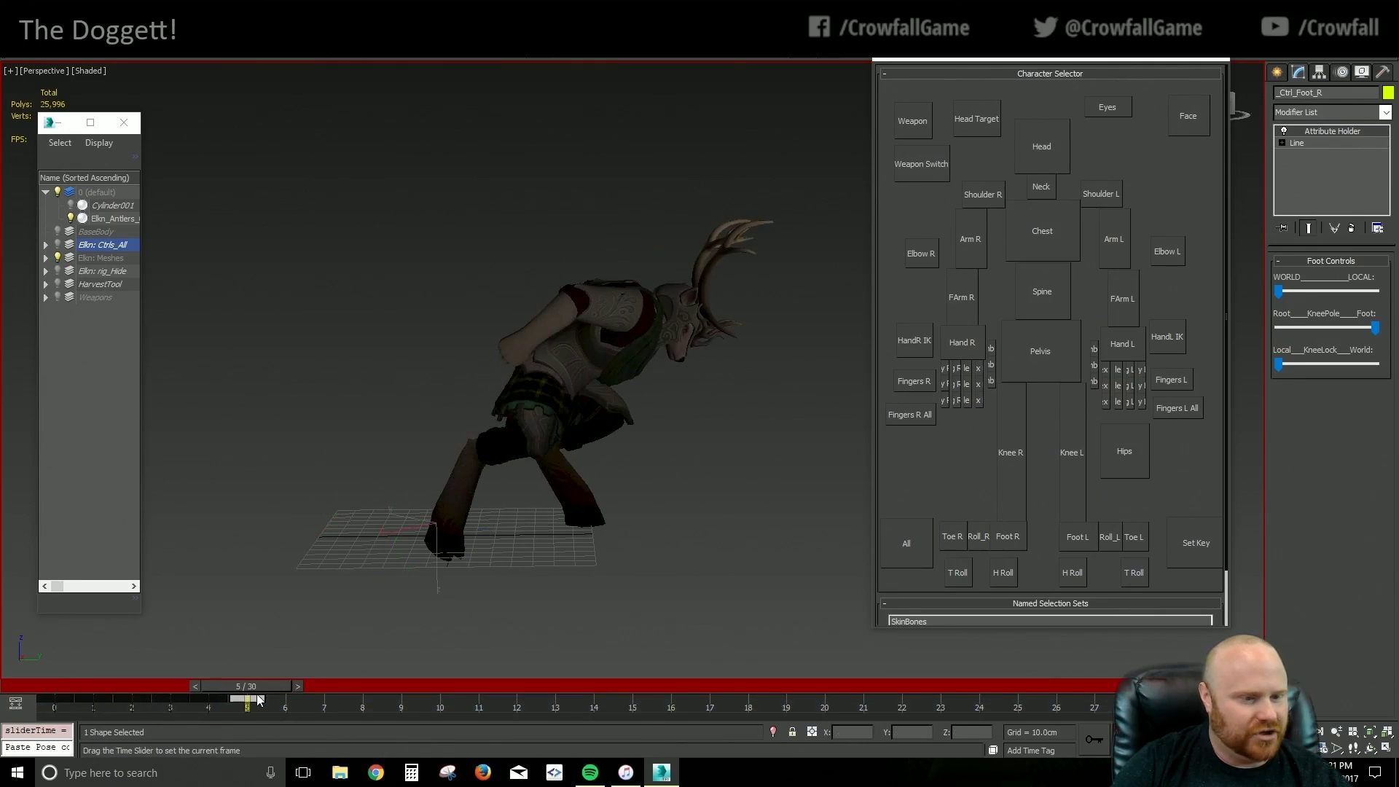
pyautogui.press('e')
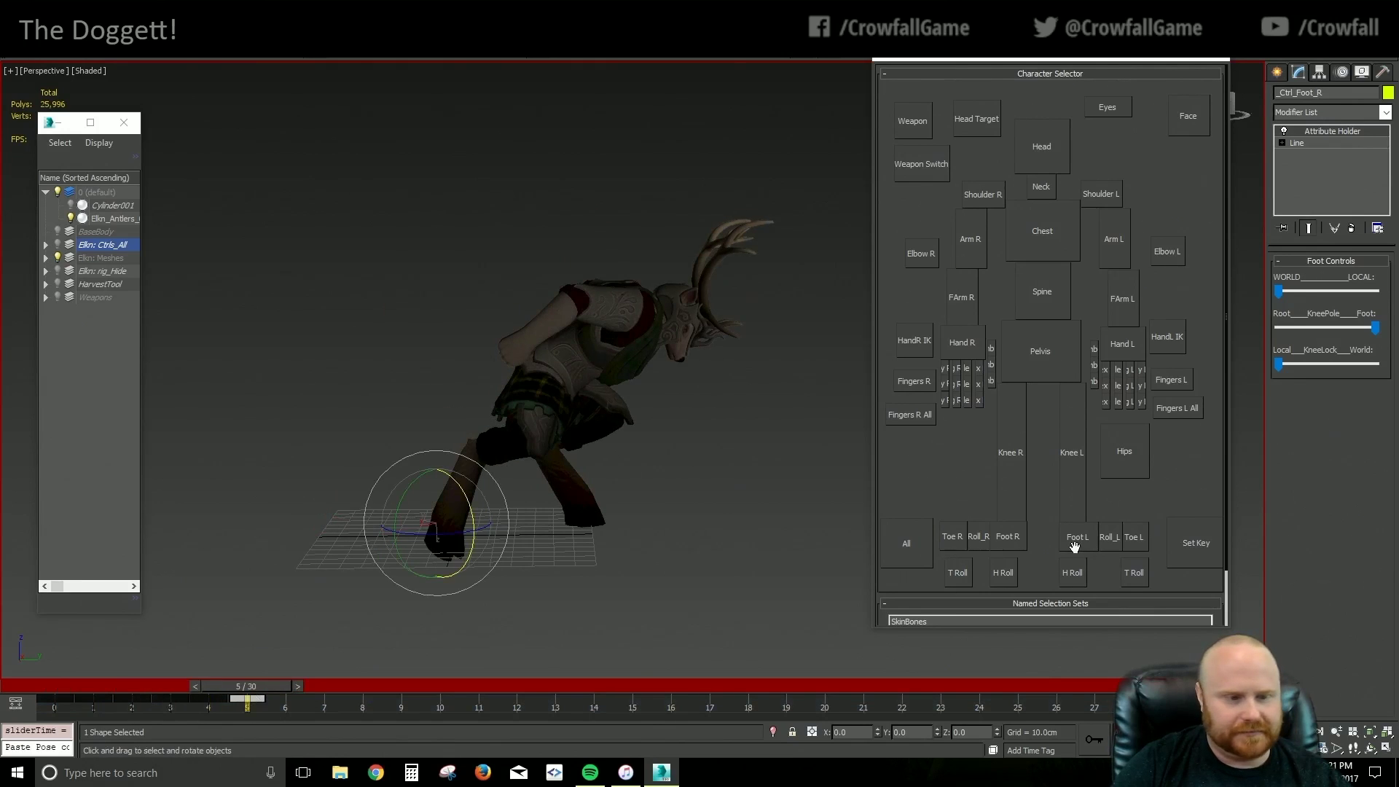
pyautogui.click(979, 537)
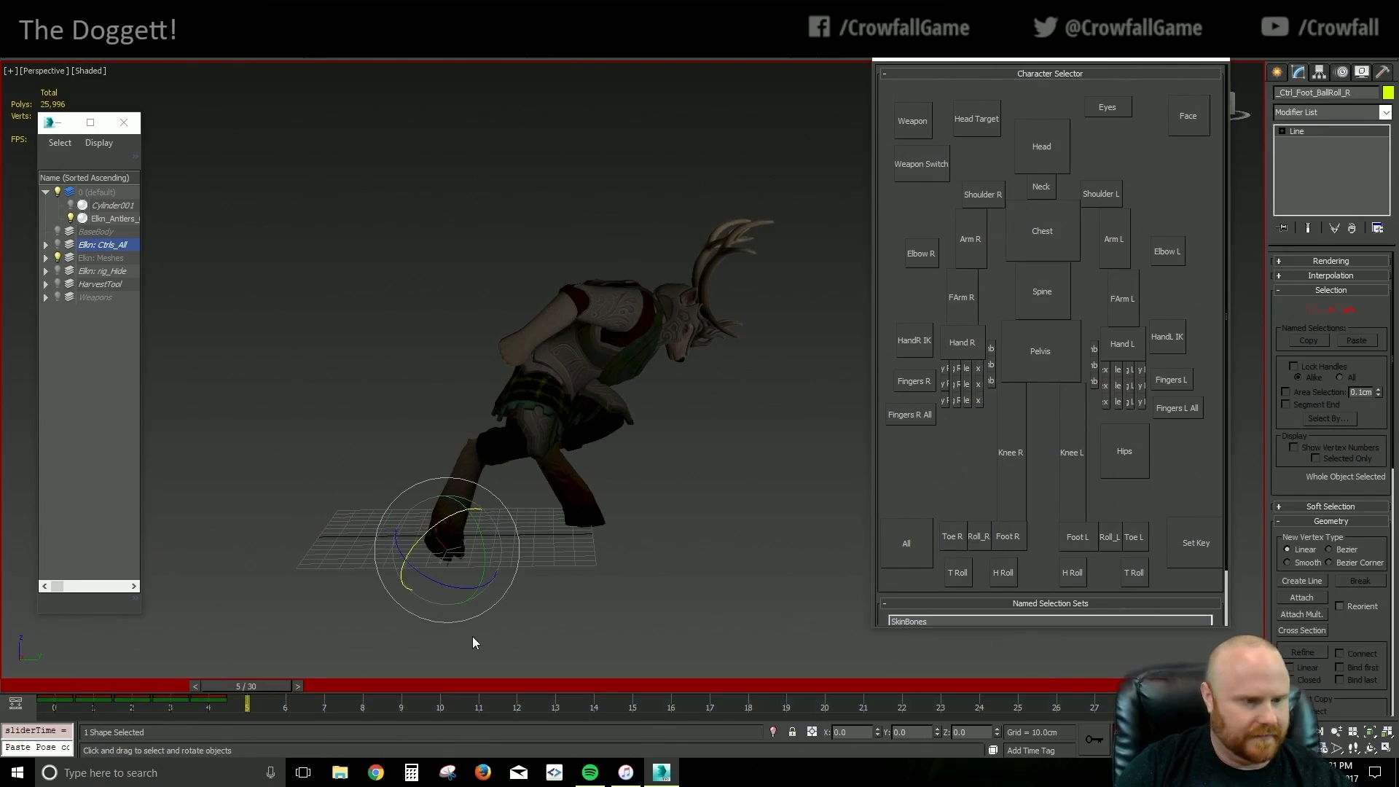
pyautogui.hotkey('alt', 'z')
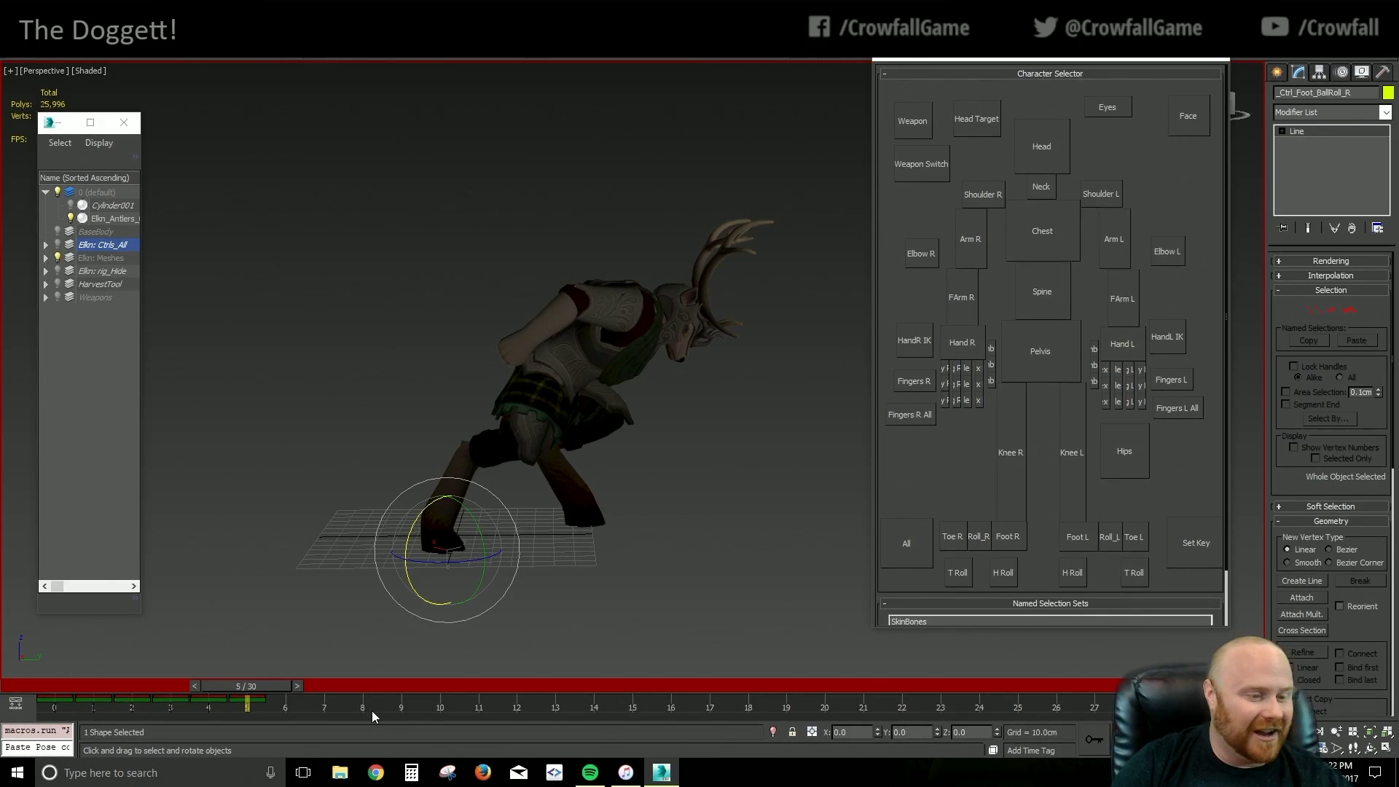
# Review the motion from frame 0 to 5, and move the pelvis control back and slightly down at frame 5
pyautogui.click(49, 687)
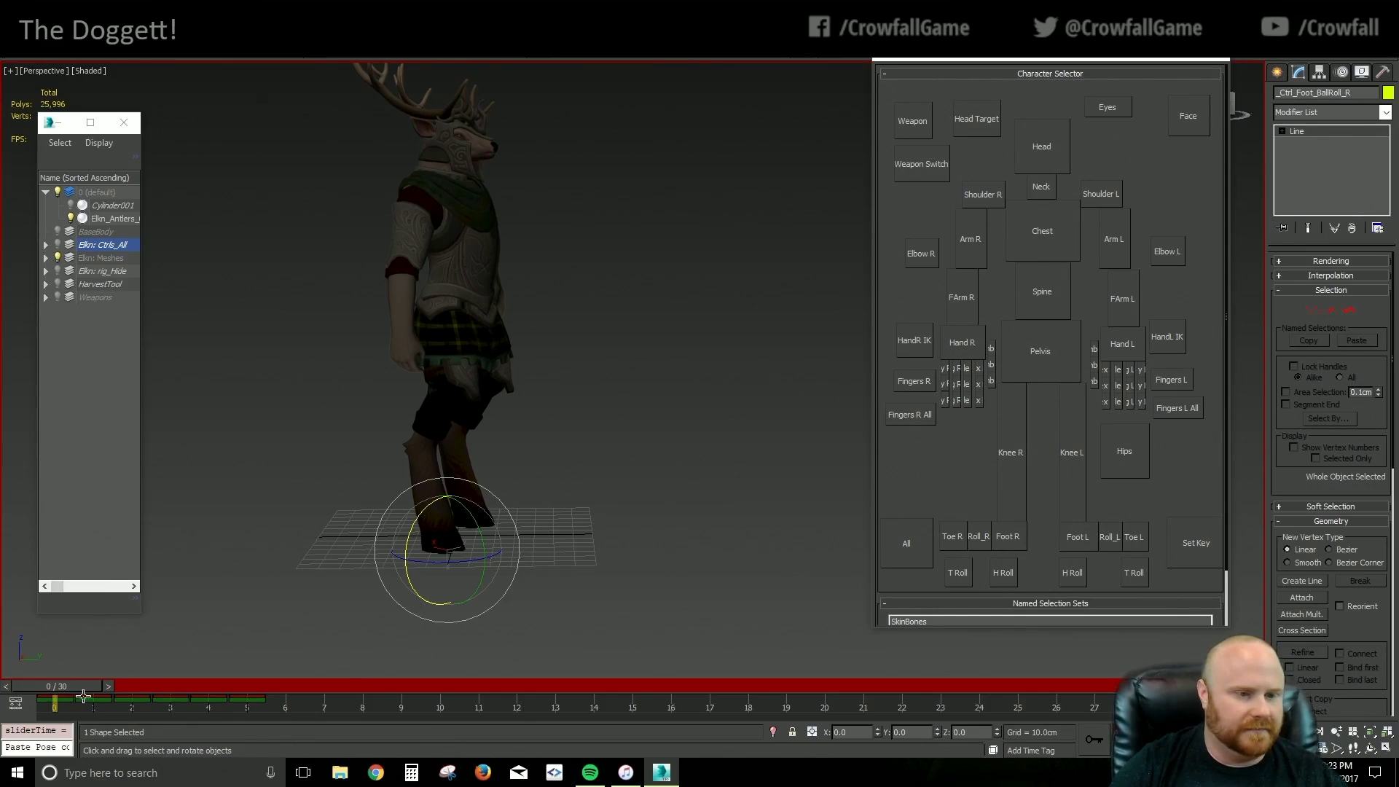
pyautogui.moveTo(98, 688); pyautogui.dragTo(264, 682)
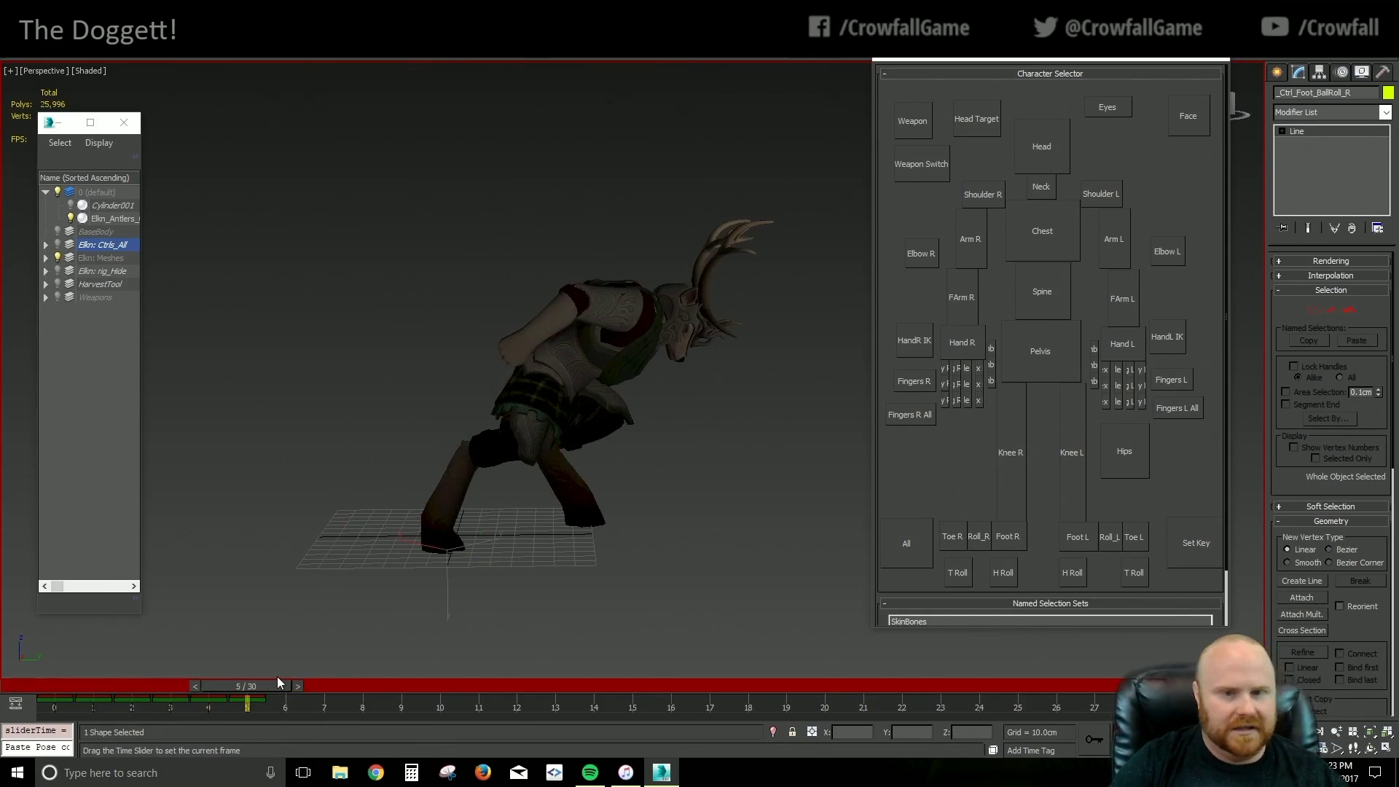
pyautogui.click(1073, 364)
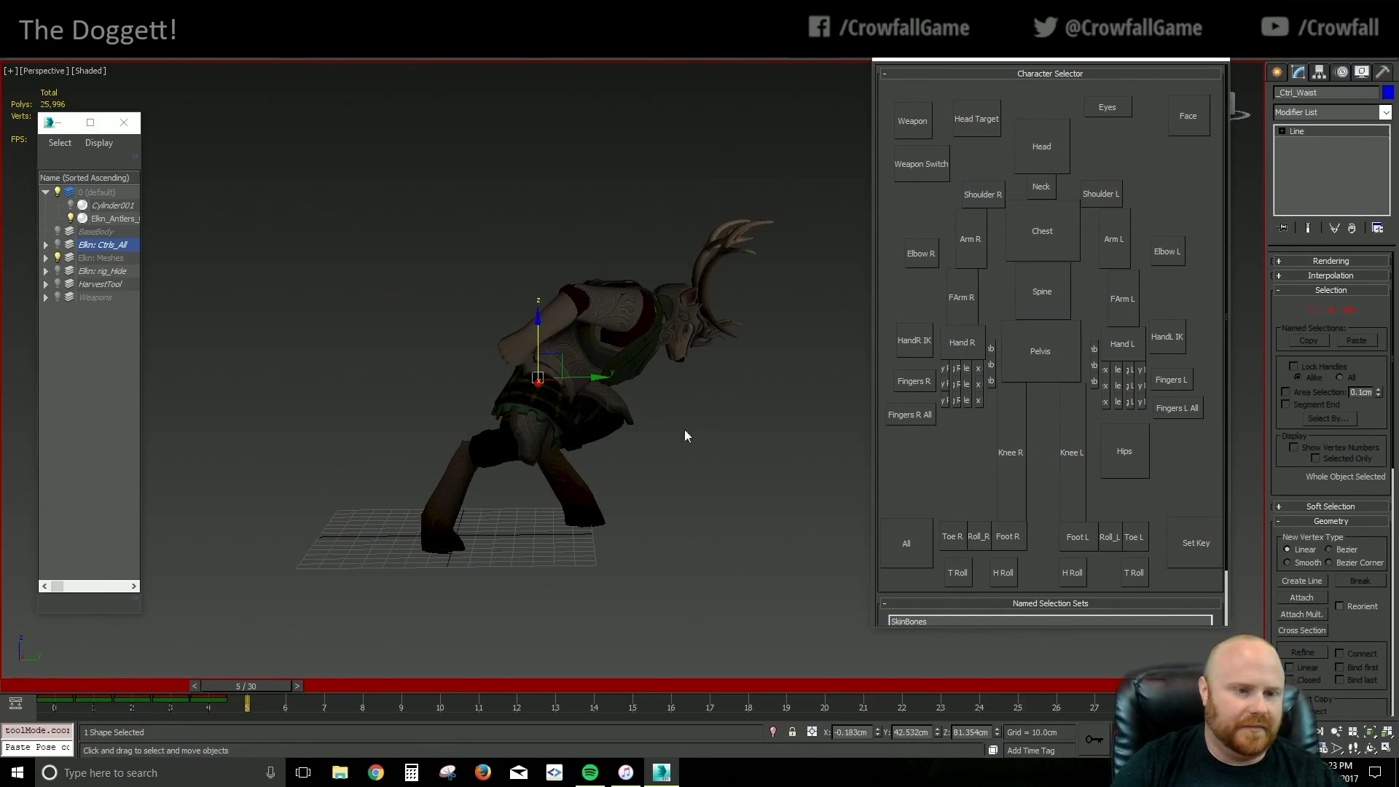
pyautogui.moveTo(563, 361); pyautogui.dragTo(537, 366)
# Copy the head control's frame 3 key to frame 6
pyautogui.click(1043, 166)
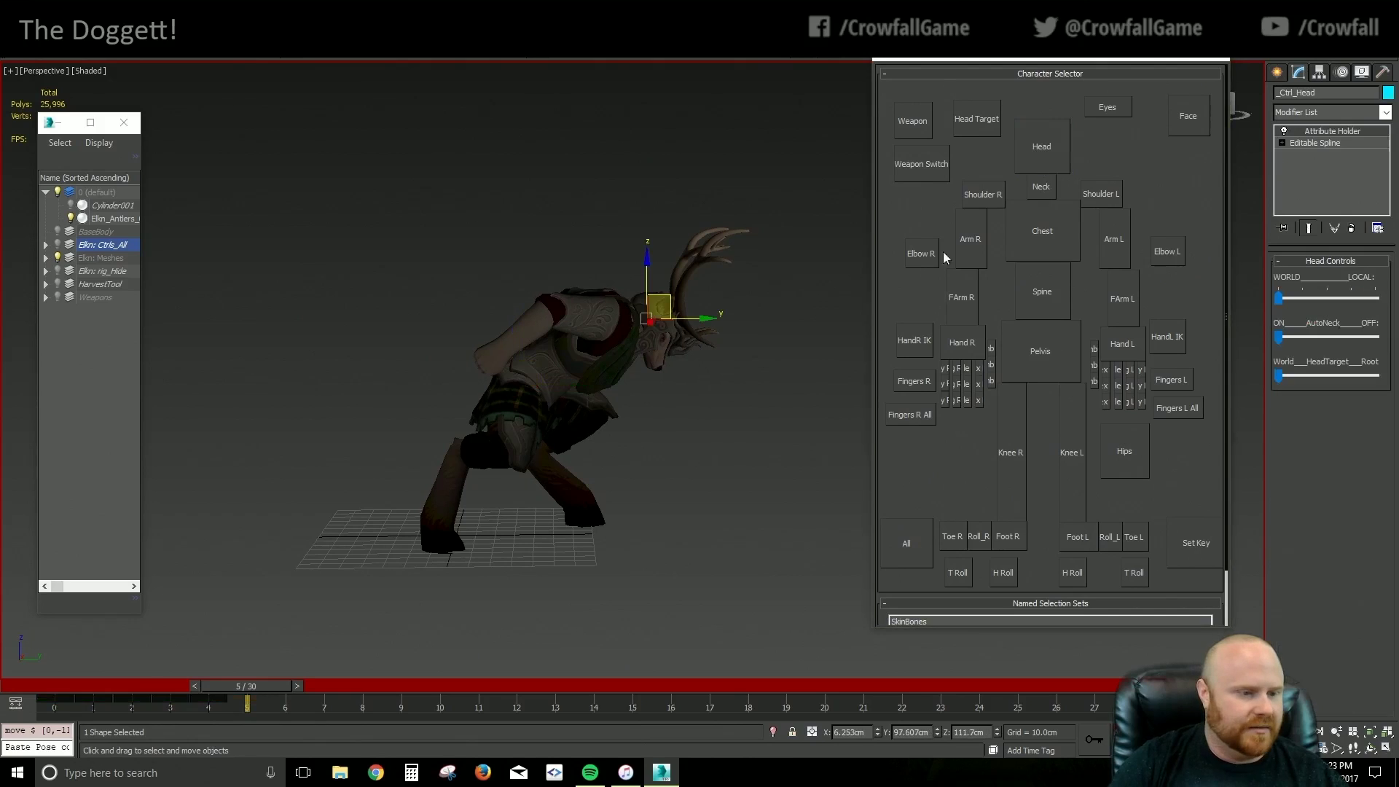
pyautogui.click(165, 699)
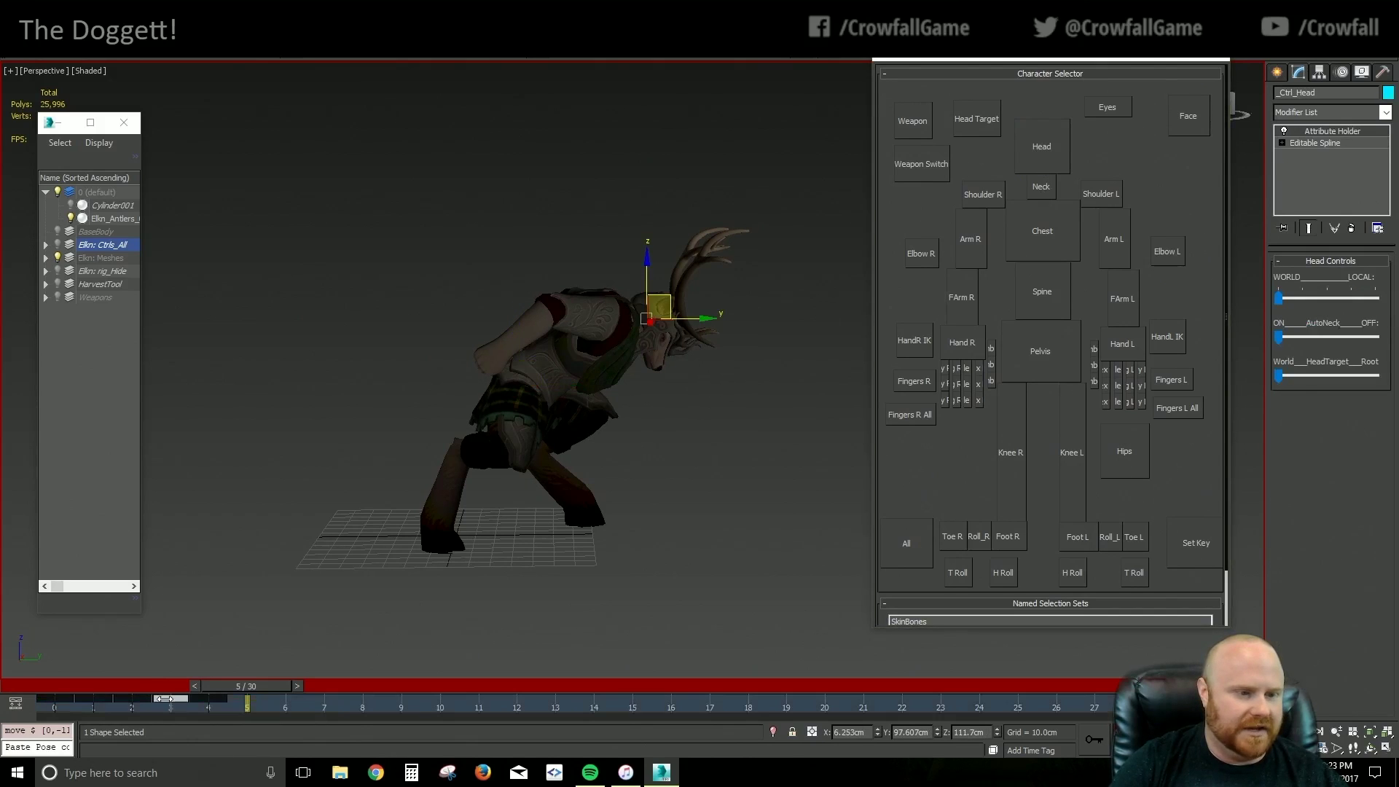
pyautogui.keyDown('shift'); pyautogui.moveTo(167, 698); pyautogui.dragTo(283, 697); pyautogui.keyUp('shift')
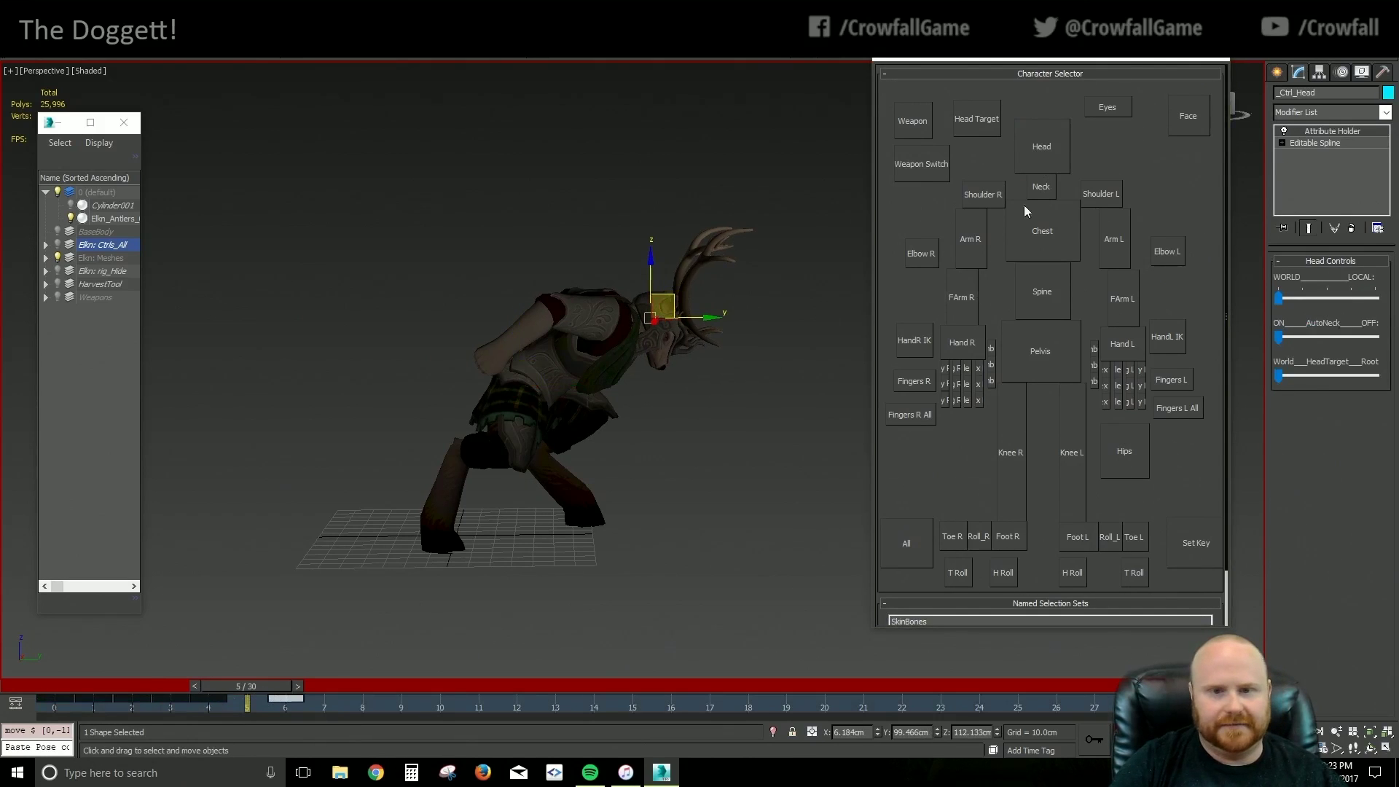
# Rotate the chest control by about -3 degrees on Z at frame 5
pyautogui.click(1033, 251)
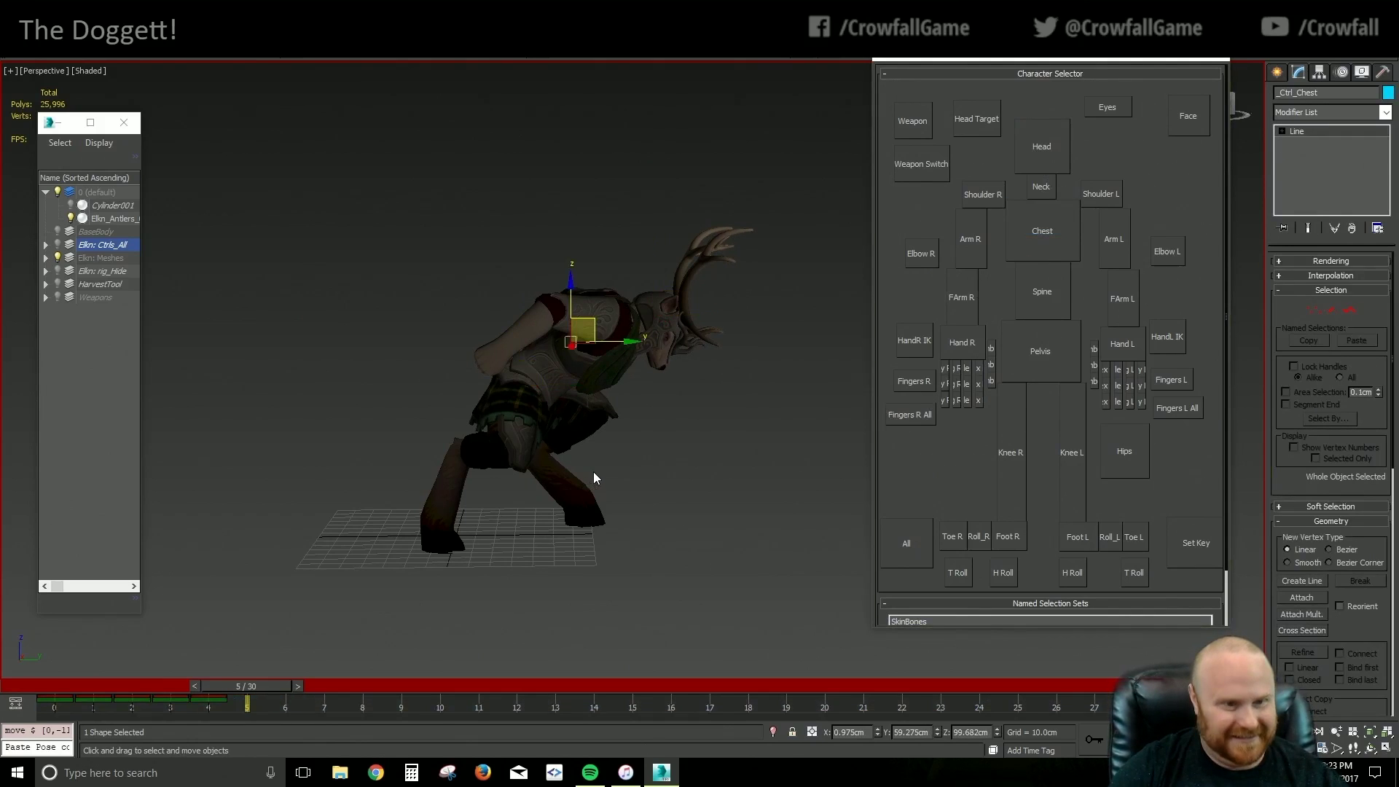
pyautogui.press('e')
pyautogui.moveTo(615, 368); pyautogui.dragTo(621, 364)
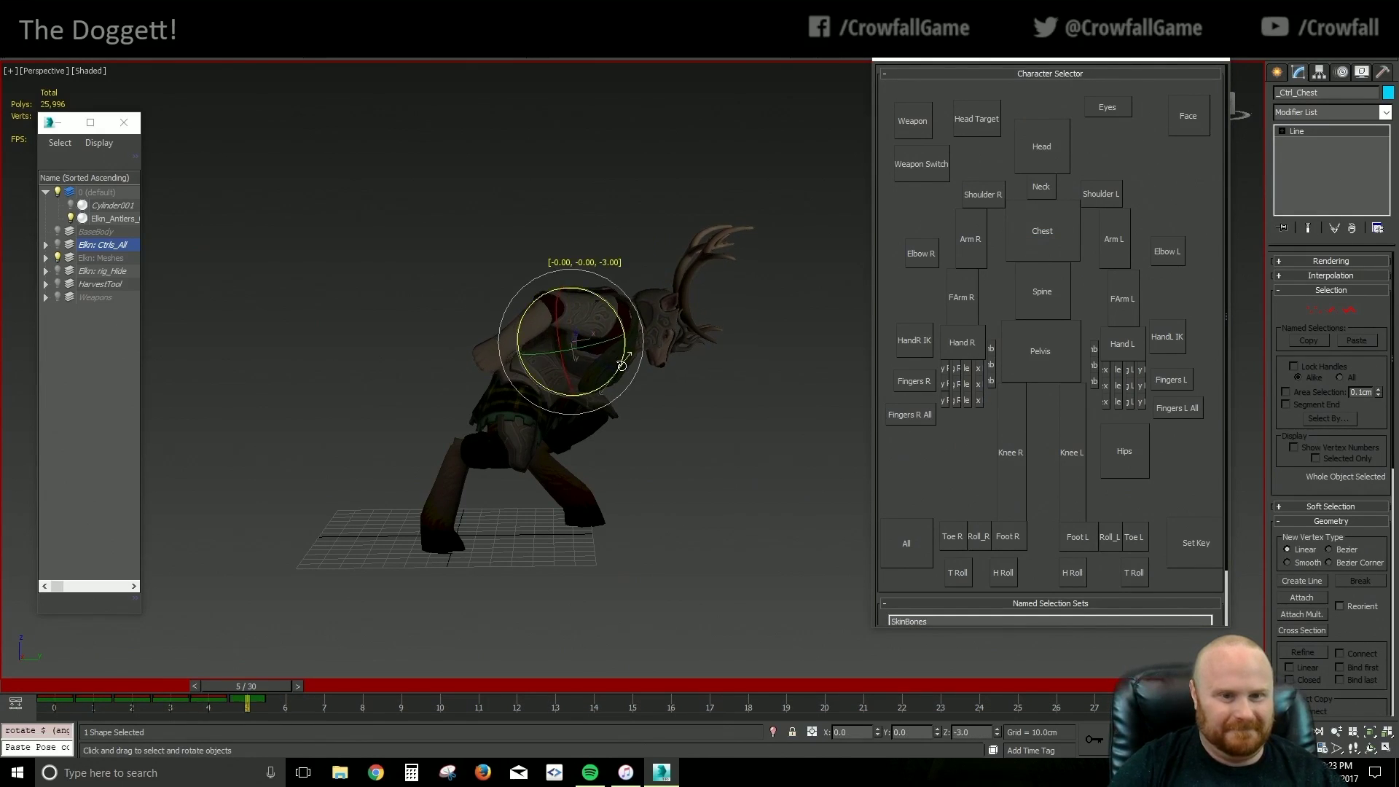
# At frame 5, swing the right upper arm down beside the body and rotate the right forearm about -21 degrees on Z
pyautogui.click(970, 239)
pyautogui.keyDown('alt'); pyautogui.moveTo(818, 312); pyautogui.dragTo(655, 322, button='middle'); pyautogui.keyUp('alt')
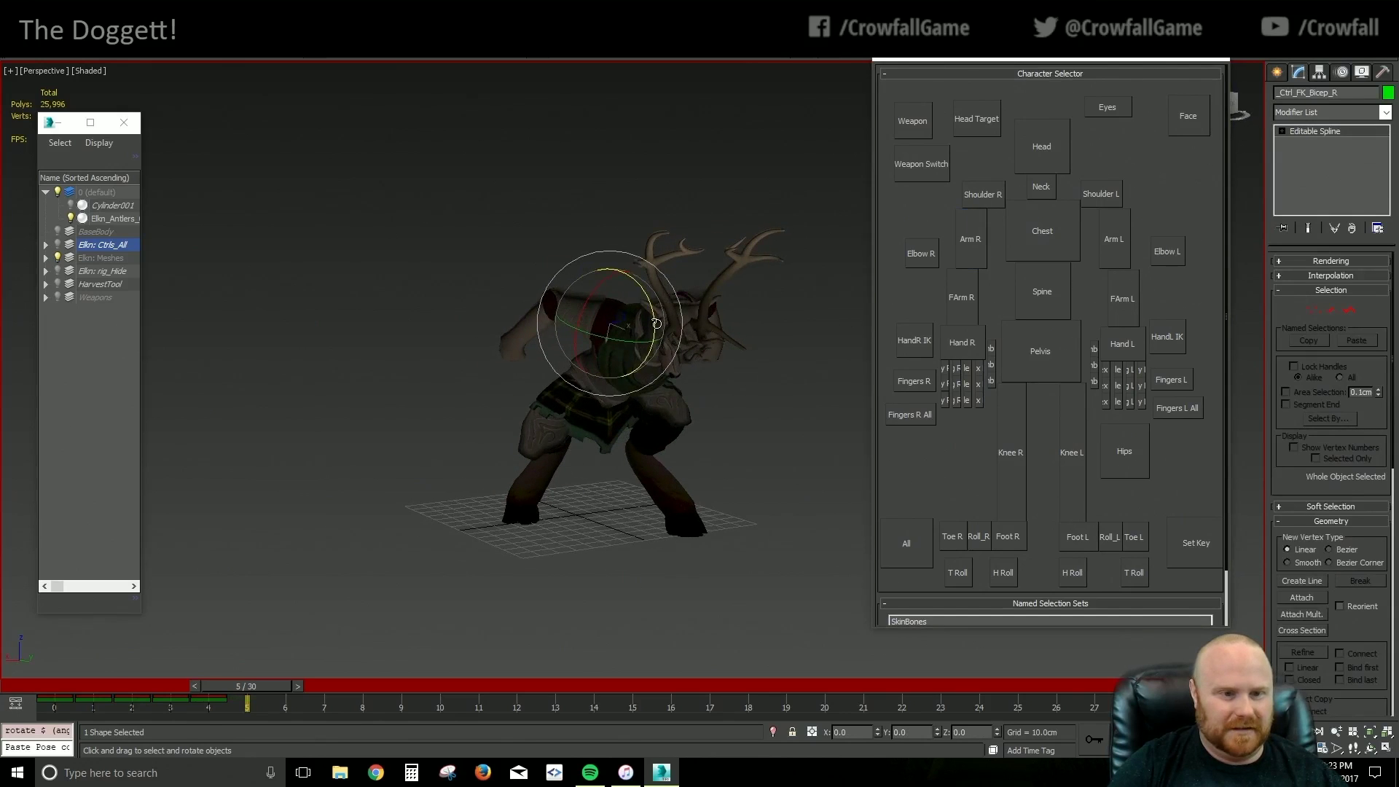
pyautogui.moveTo(656, 323); pyautogui.dragTo(646, 367)
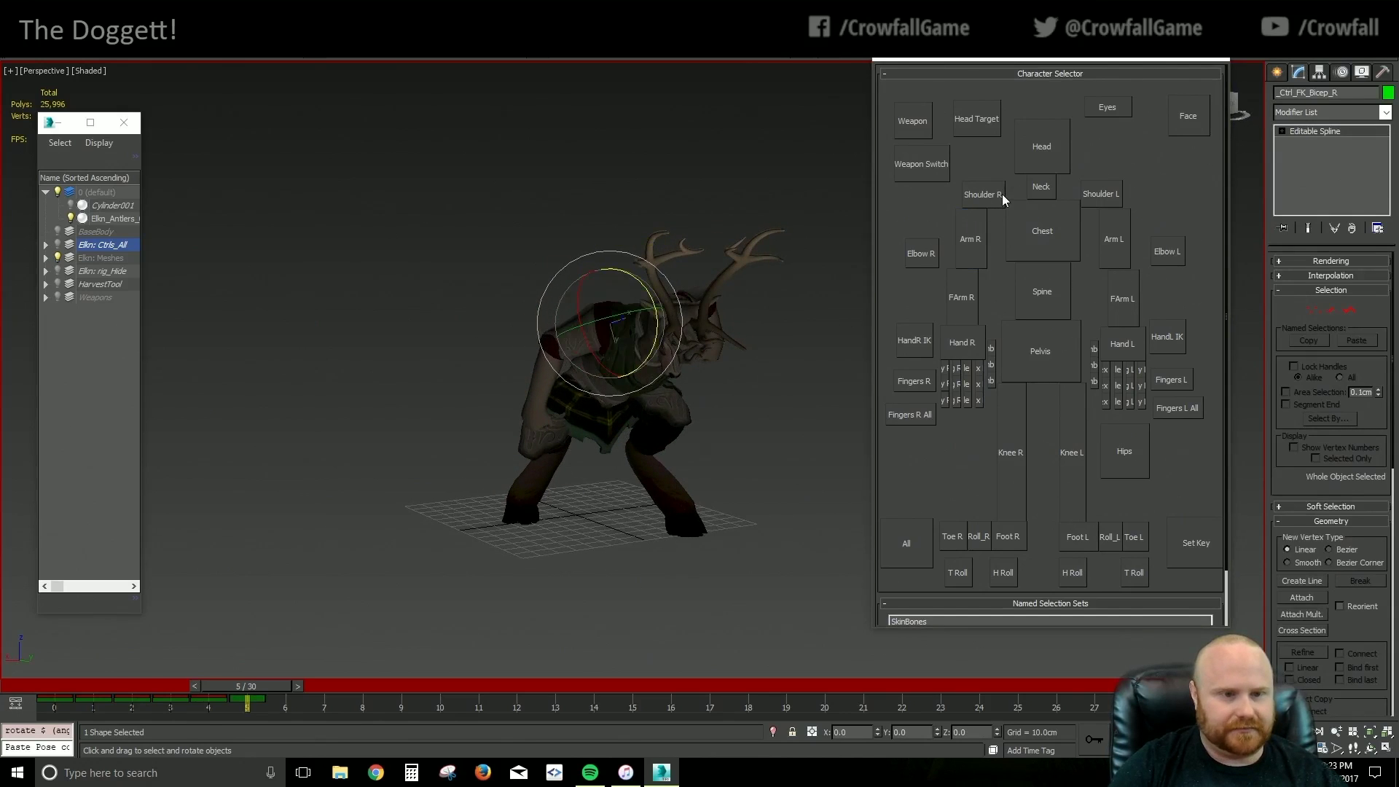
pyautogui.click(1002, 194)
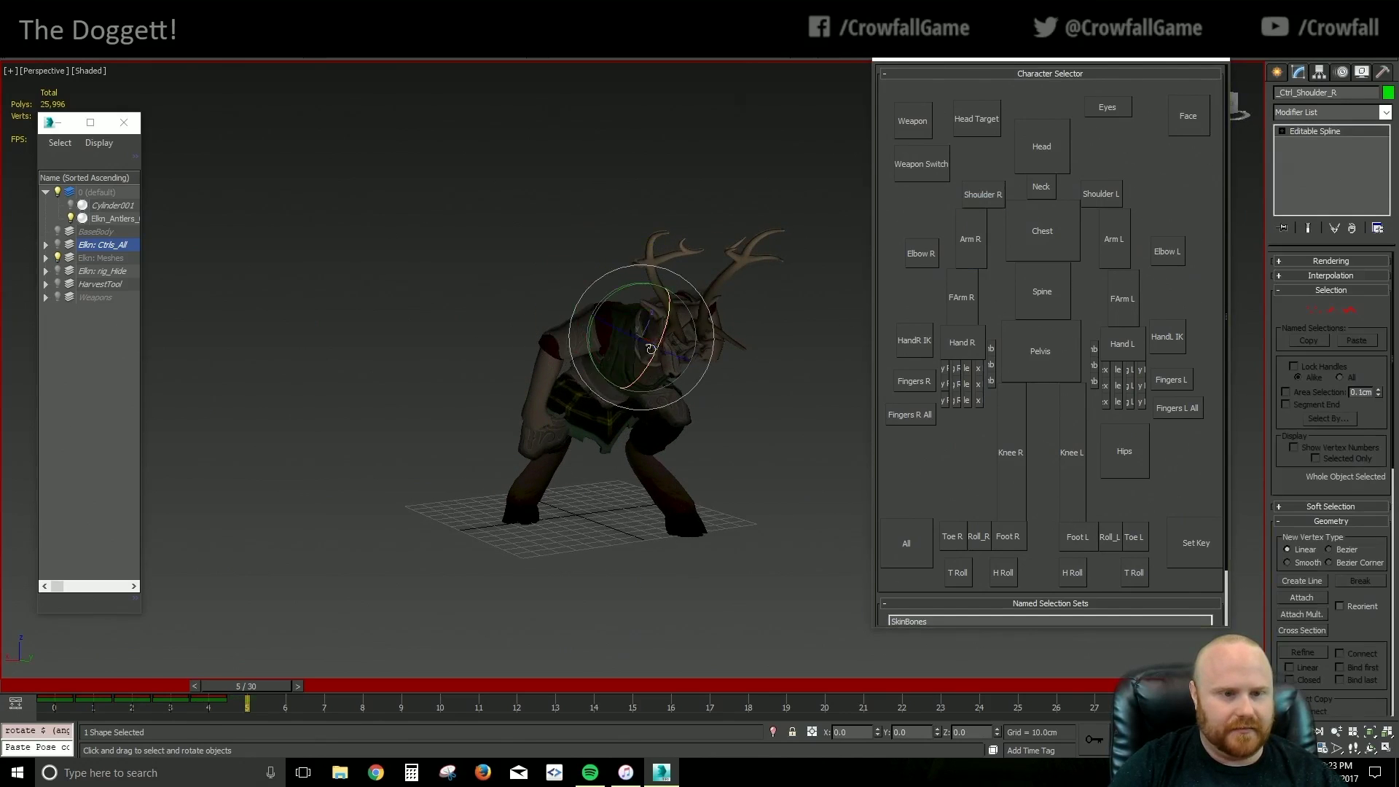
pyautogui.click(977, 297)
pyautogui.moveTo(593, 348); pyautogui.dragTo(597, 368)
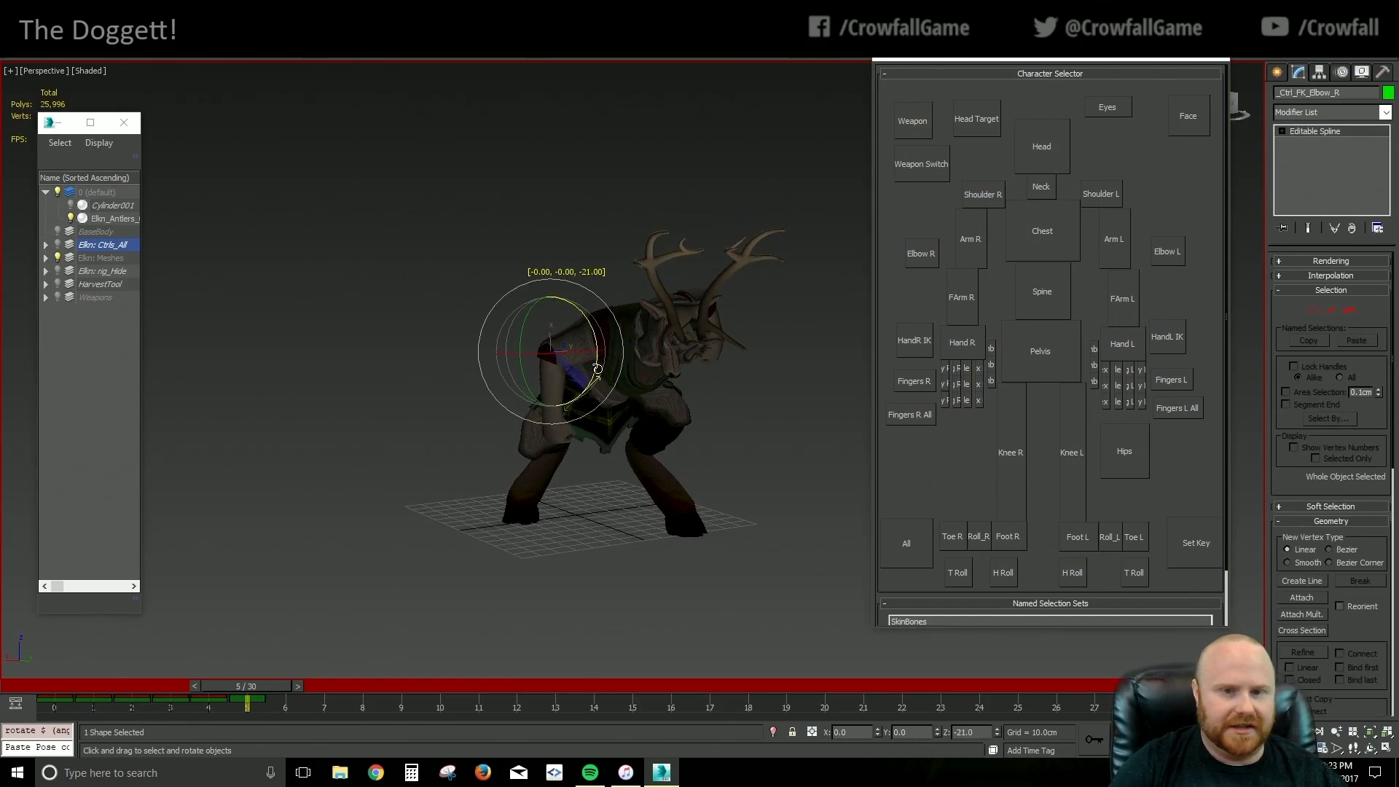
# Rotate the left upper arm control at frame 5 so the arm hangs down beside the body
pyautogui.keyDown('alt'); pyautogui.moveTo(598, 368); pyautogui.dragTo(603, 403, button='middle'); pyautogui.keyUp('alt')
pyautogui.click(1109, 240)
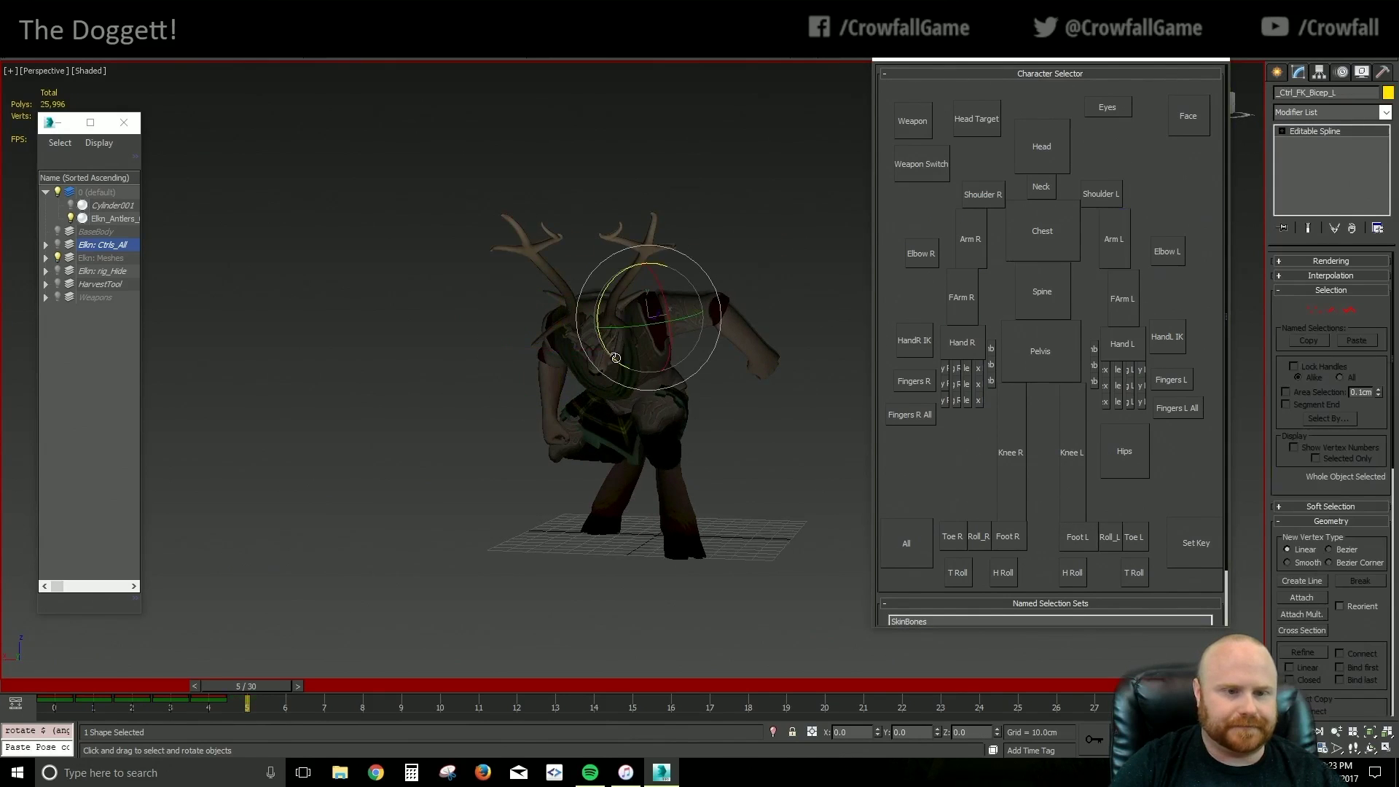
pyautogui.moveTo(616, 358); pyautogui.dragTo(596, 296)
pyautogui.keyDown('alt'); pyautogui.moveTo(658, 360); pyautogui.dragTo(734, 358, button='middle'); pyautogui.keyUp('alt')
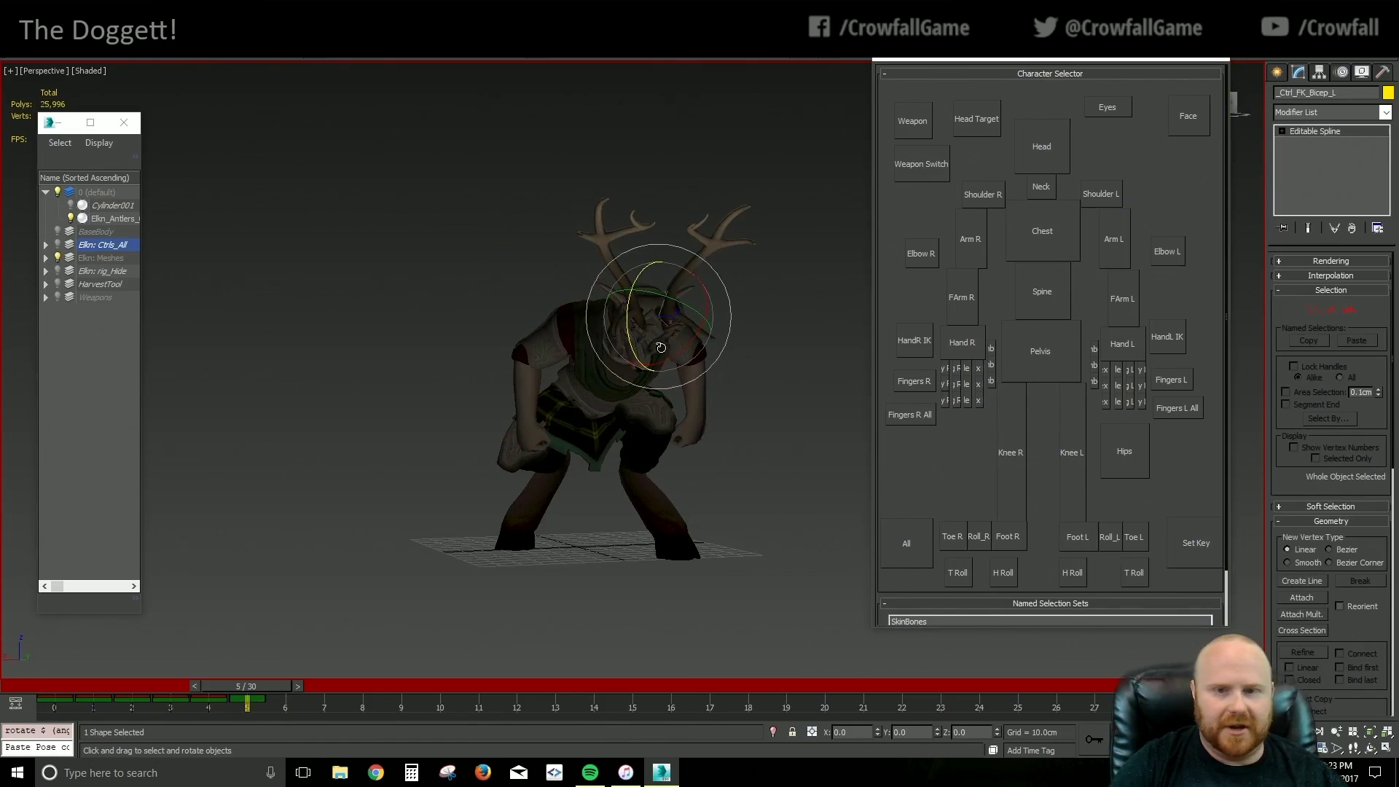
pyautogui.moveTo(650, 343); pyautogui.dragTo(667, 307)
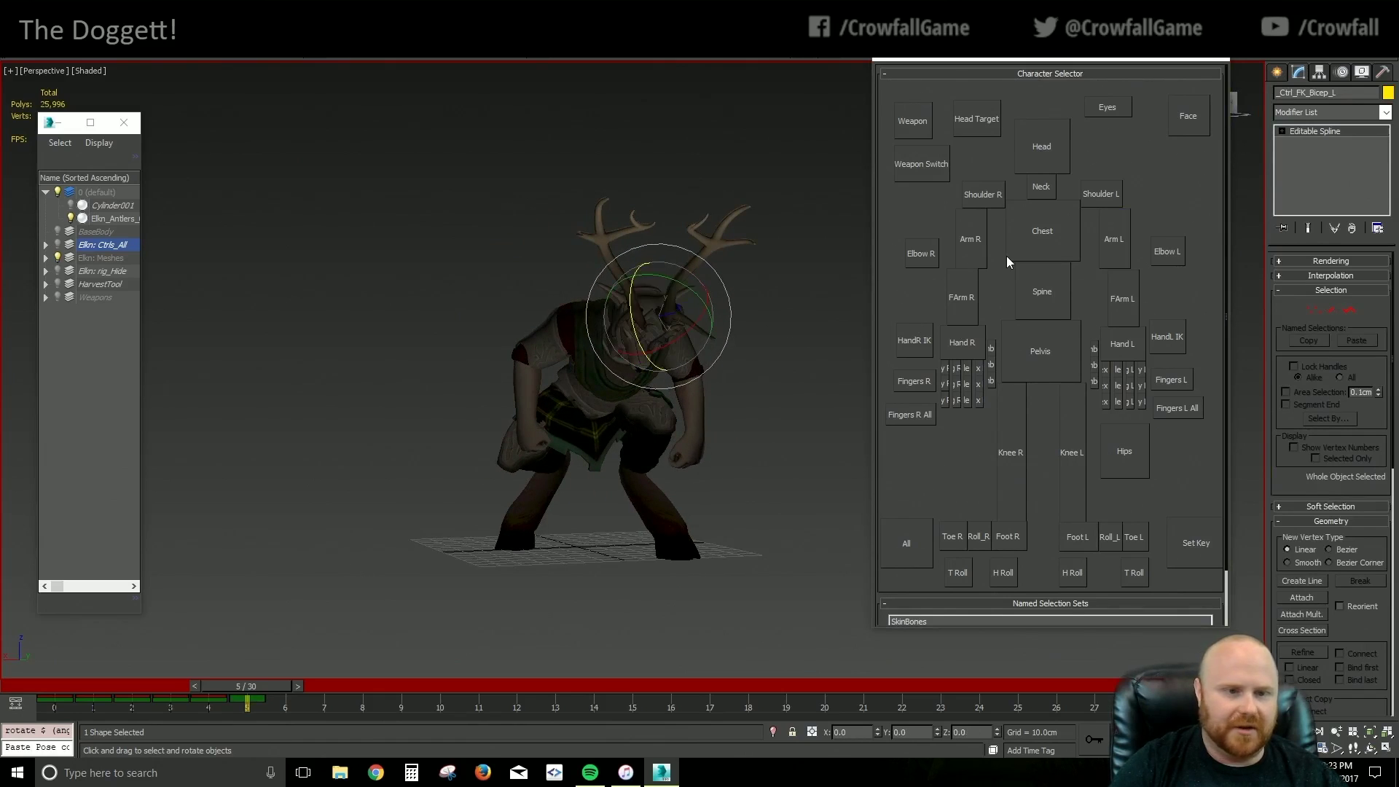
# Fine-tune the rotation of the right upper arm and right shoulder controls at frame 5
pyautogui.click(969, 239)
pyautogui.moveTo(580, 320); pyautogui.dragTo(589, 319)
pyautogui.click(984, 194)
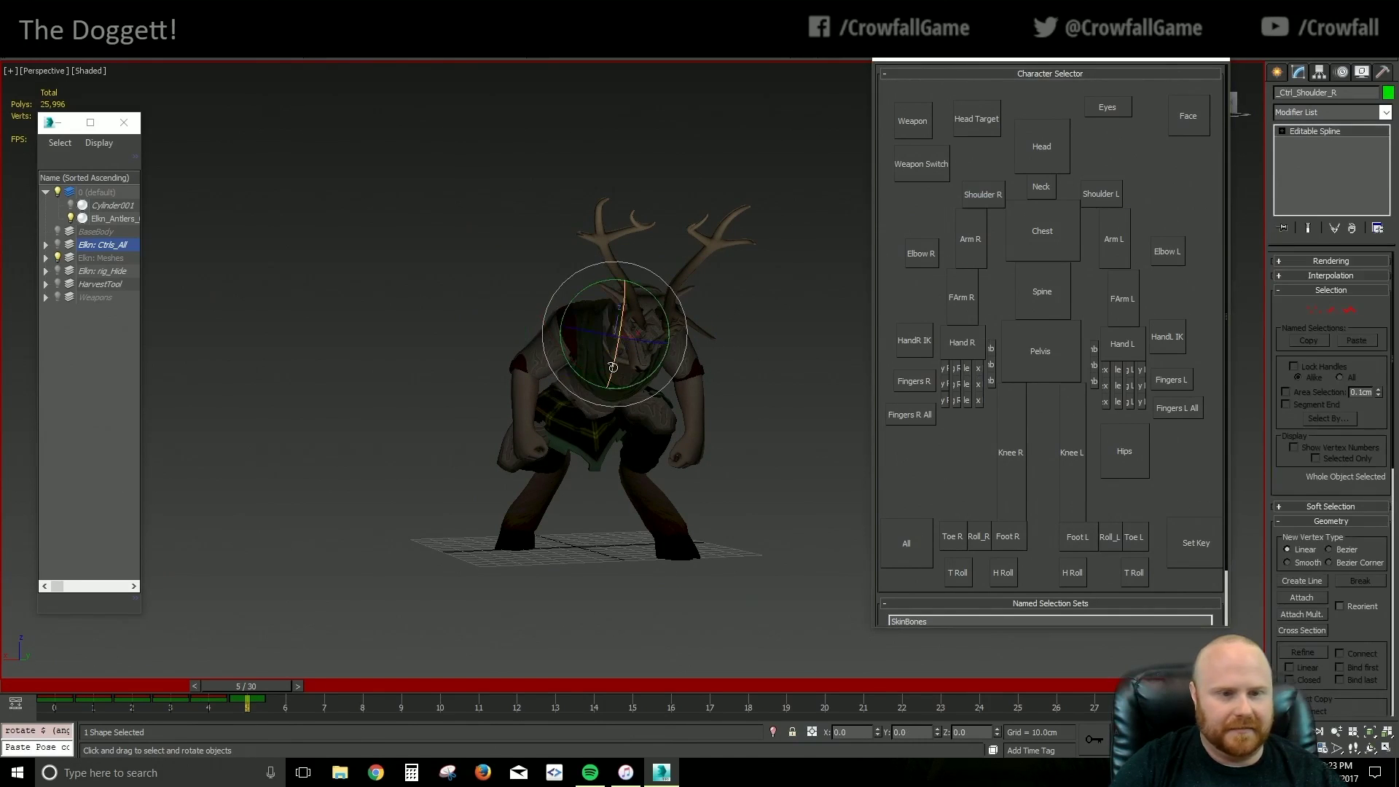
pyautogui.moveTo(651, 366); pyautogui.dragTo(655, 374)
# Move the right knee control inward to about X 45.9 cm and Z 13.3 cm at frame 5
pyautogui.keyDown('alt'); pyautogui.moveTo(696, 408); pyautogui.dragTo(741, 448, button='middle'); pyautogui.keyUp('alt')
pyautogui.click(1010, 502)
pyautogui.press('w')
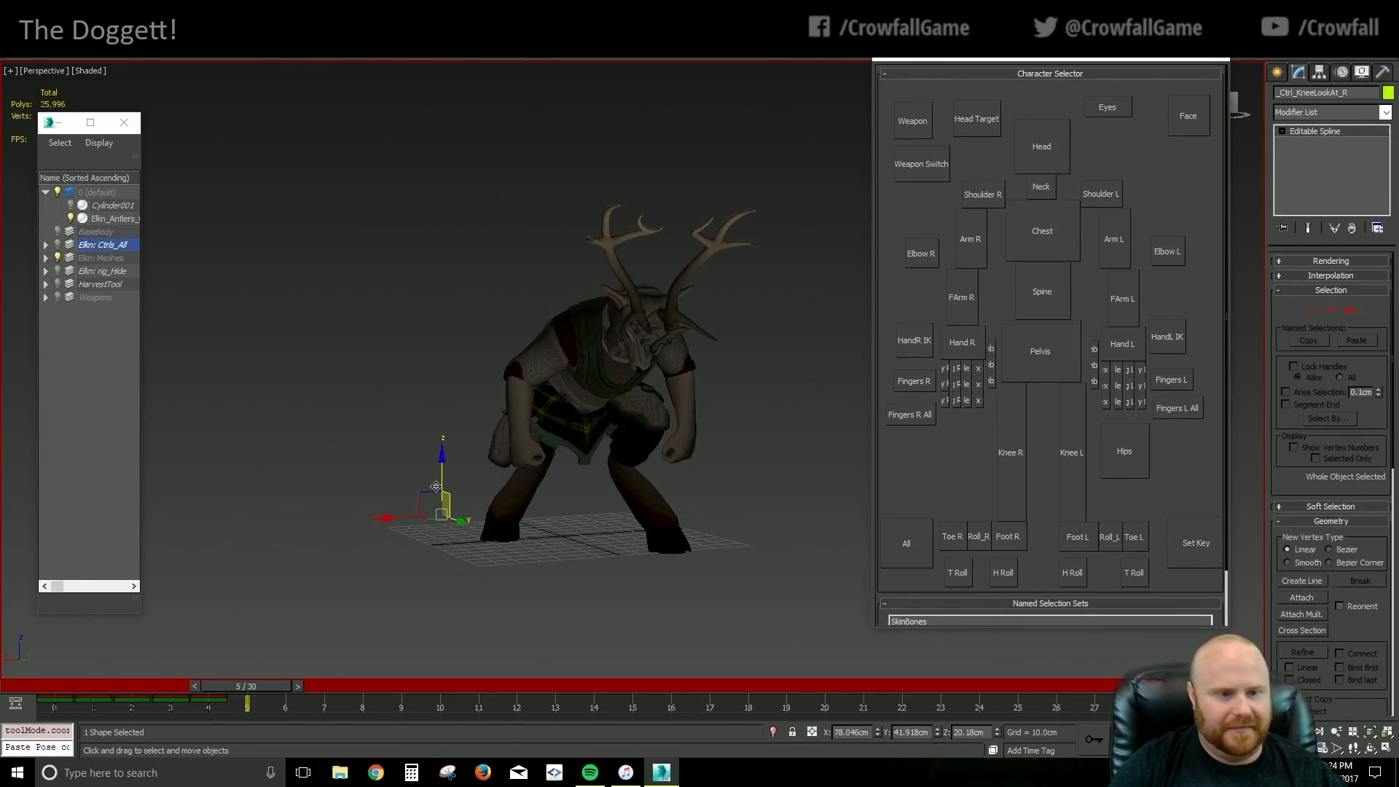
pyautogui.moveTo(418, 495); pyautogui.dragTo(490, 501)
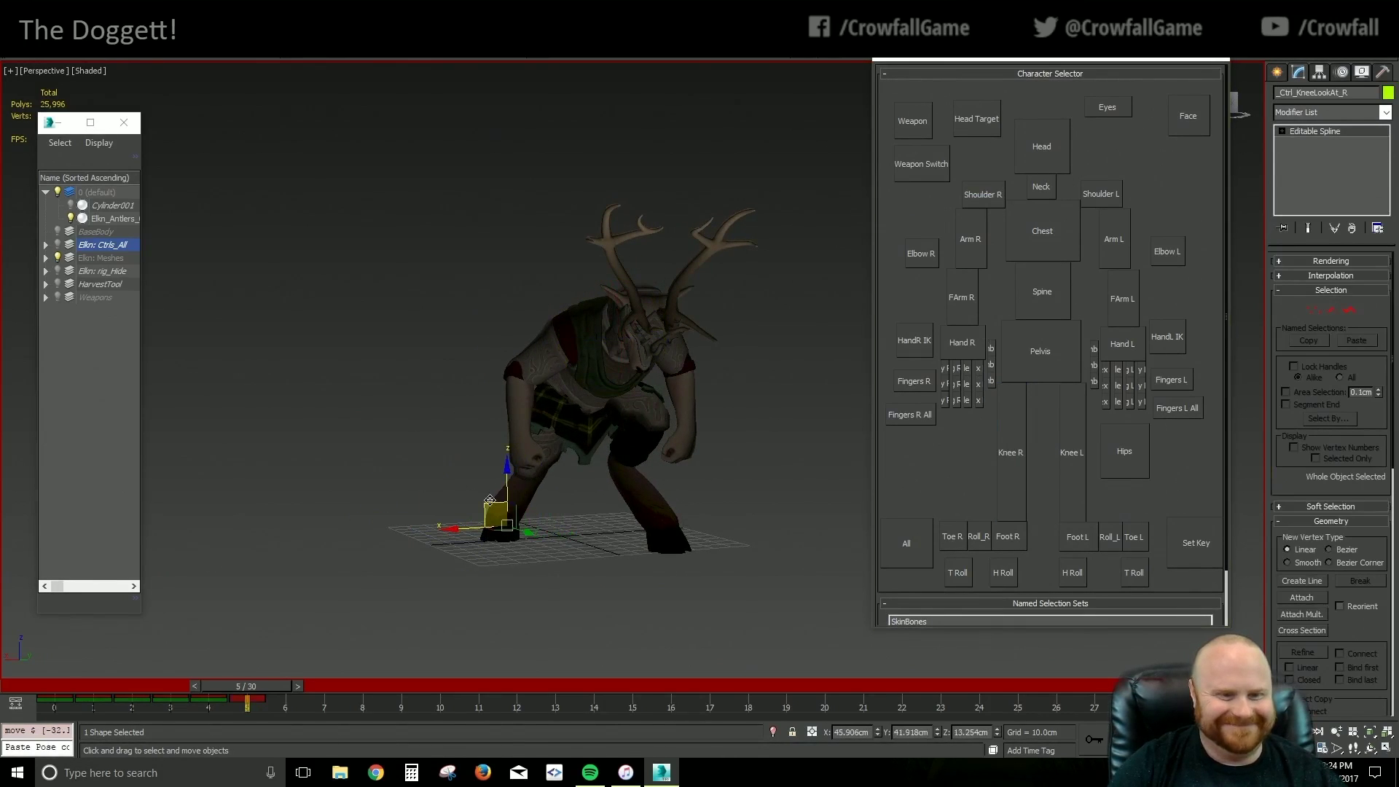
# Rotate the hips control slightly at frame 5 to adjust the recoil pose
pyautogui.keyDown('alt'); pyautogui.moveTo(632, 529); pyautogui.dragTo(724, 525, button='middle'); pyautogui.keyUp('alt')
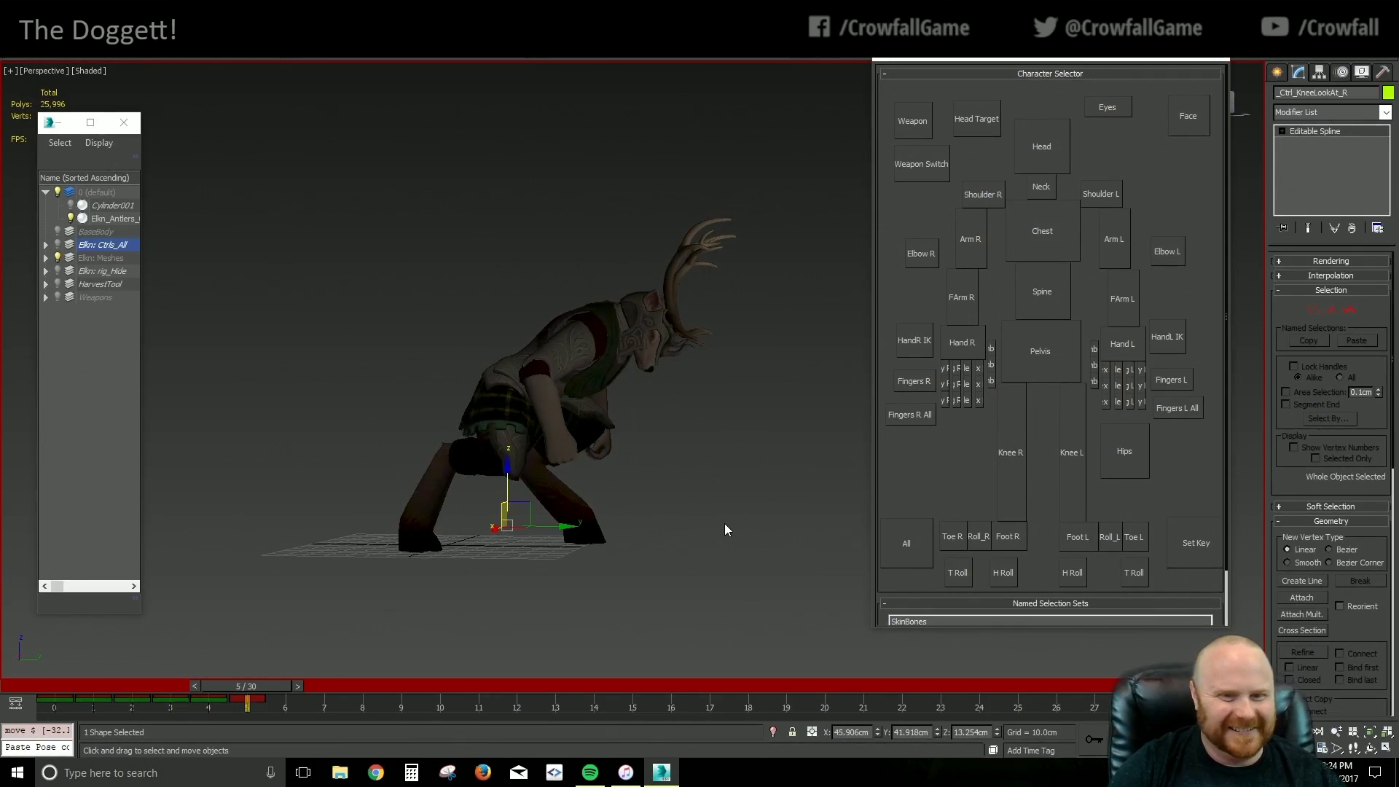
pyautogui.click(1110, 440)
pyautogui.press('e')
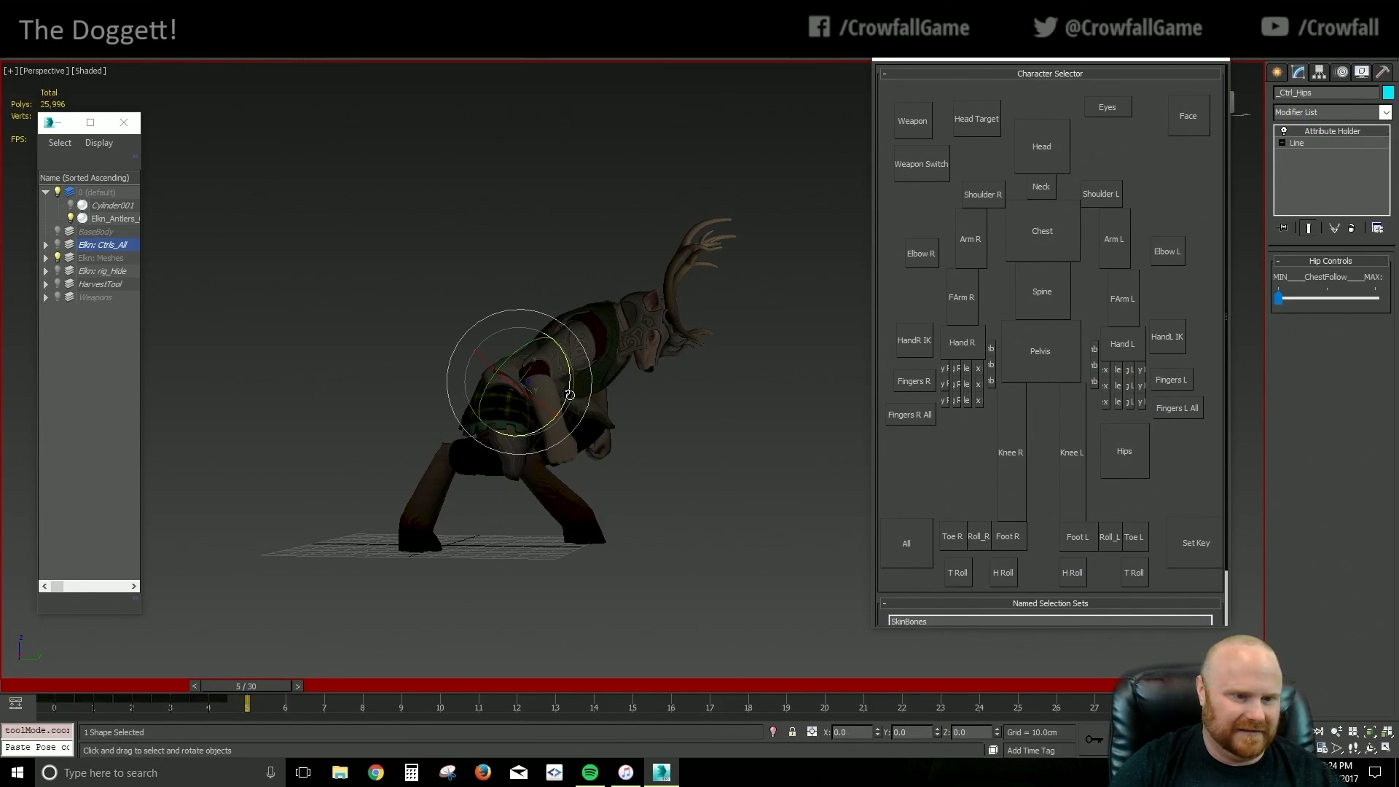
pyautogui.moveTo(571, 396); pyautogui.dragTo(580, 370)
# Move the pelvis control back to about Y 23.4 cm and Z 79.2 cm at frame 5
pyautogui.keyDown('alt'); pyautogui.moveTo(635, 405); pyautogui.dragTo(708, 410, button='middle'); pyautogui.keyUp('alt')
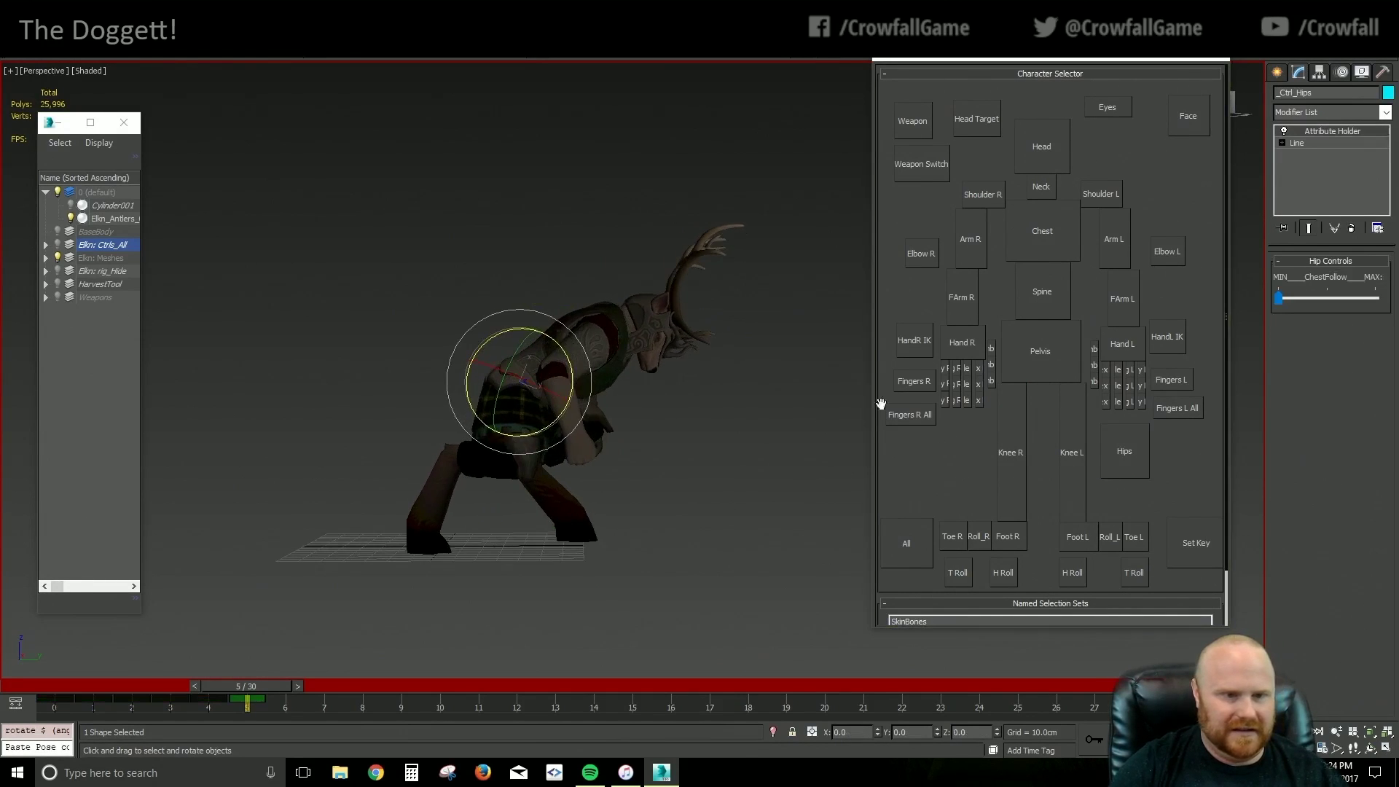
pyautogui.click(1025, 355)
pyautogui.press('e')
pyautogui.moveTo(577, 393); pyautogui.dragTo(509, 374)
pyautogui.press('w')
# Rotate the left shoulder control slightly at frame 5 and adjust the left upper arm's rotation
pyautogui.keyDown('alt'); pyautogui.moveTo(614, 536); pyautogui.dragTo(507, 541, button='middle'); pyautogui.keyUp('alt')
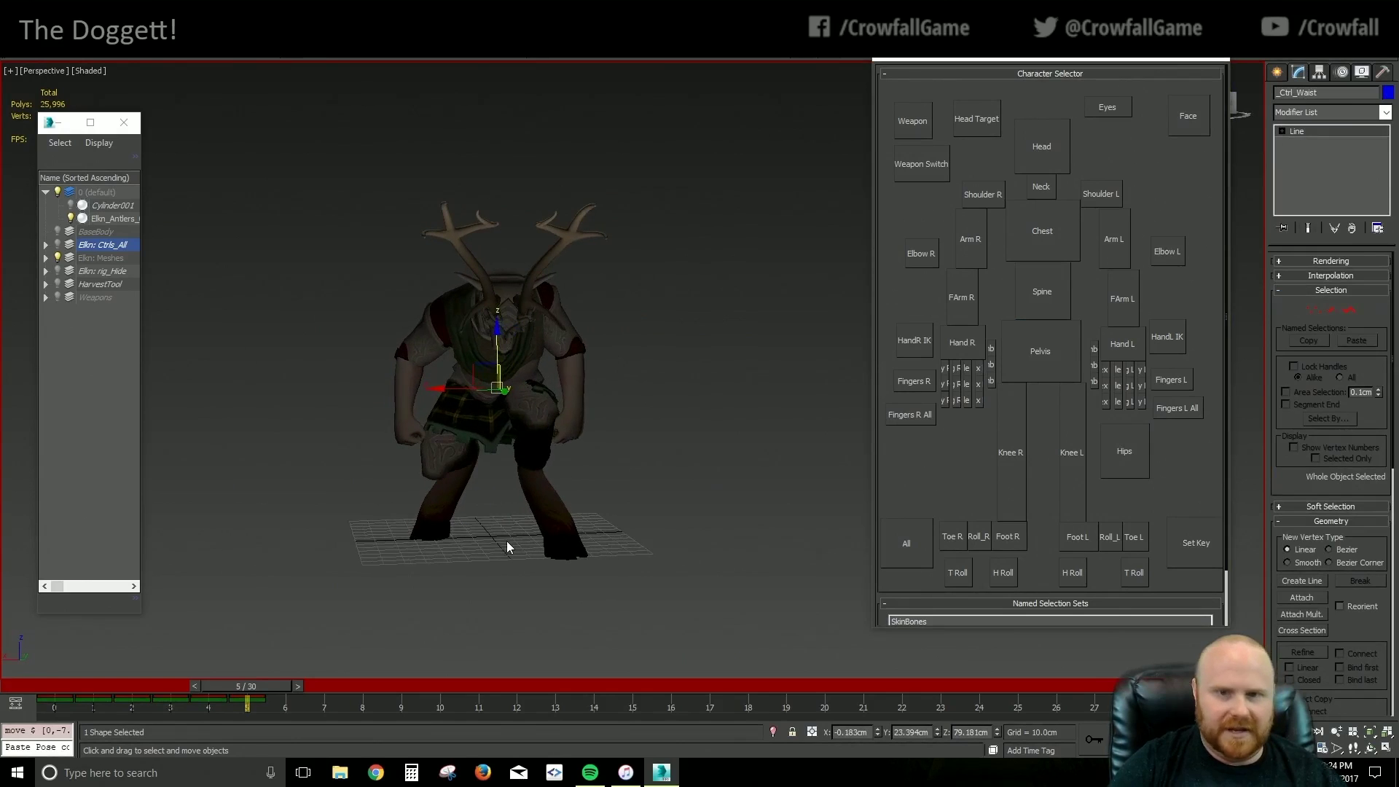
pyautogui.click(1098, 195)
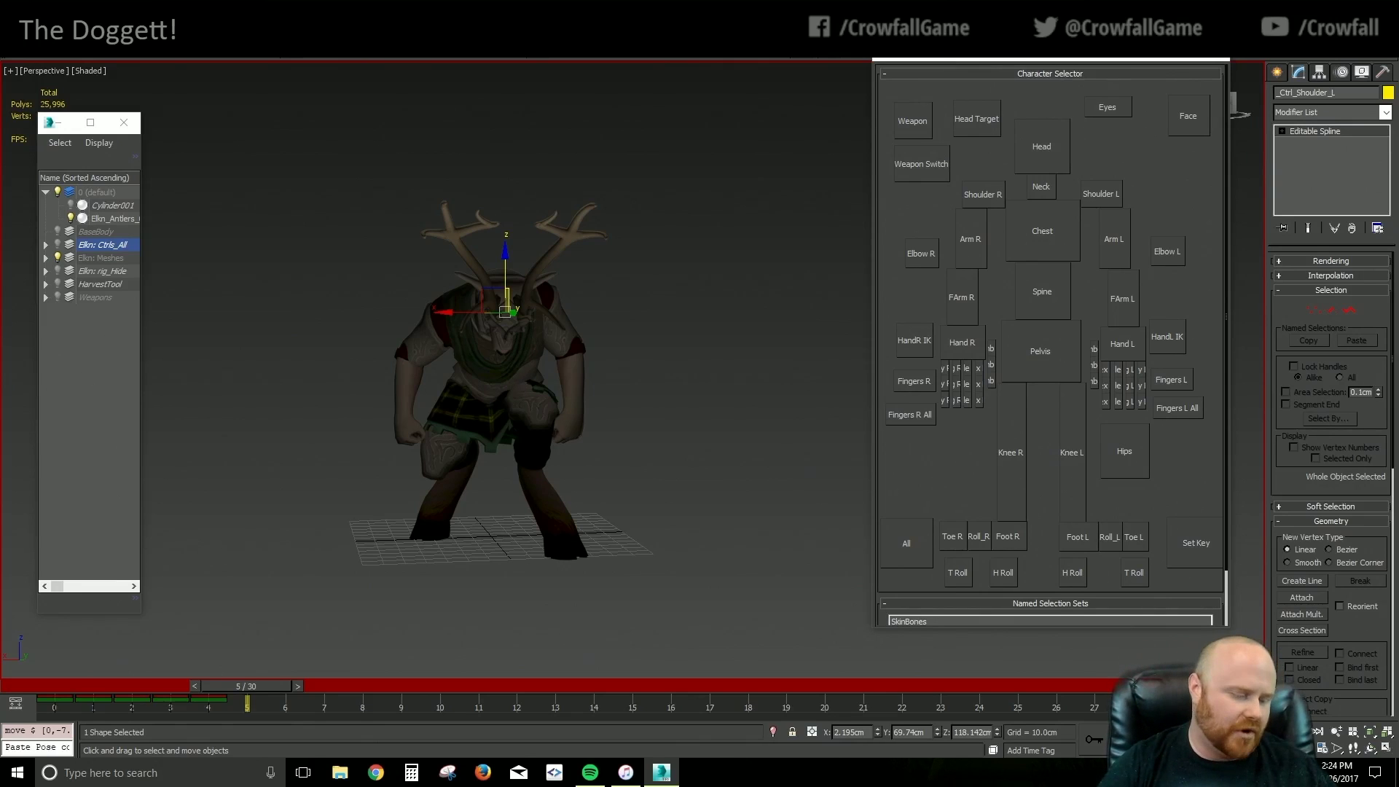
pyautogui.scroll(3, 593, 446)
pyautogui.press('e')
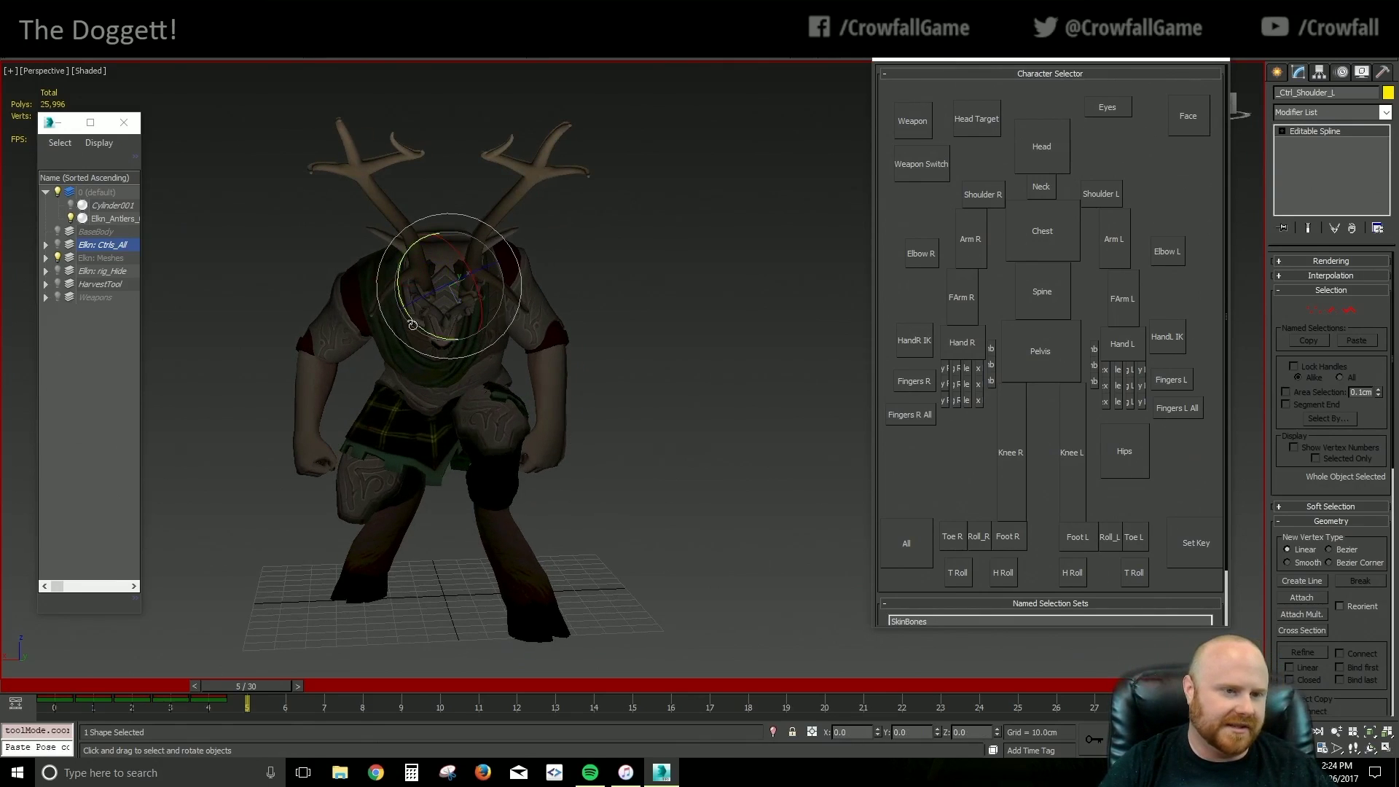
pyautogui.moveTo(412, 323); pyautogui.dragTo(405, 332)
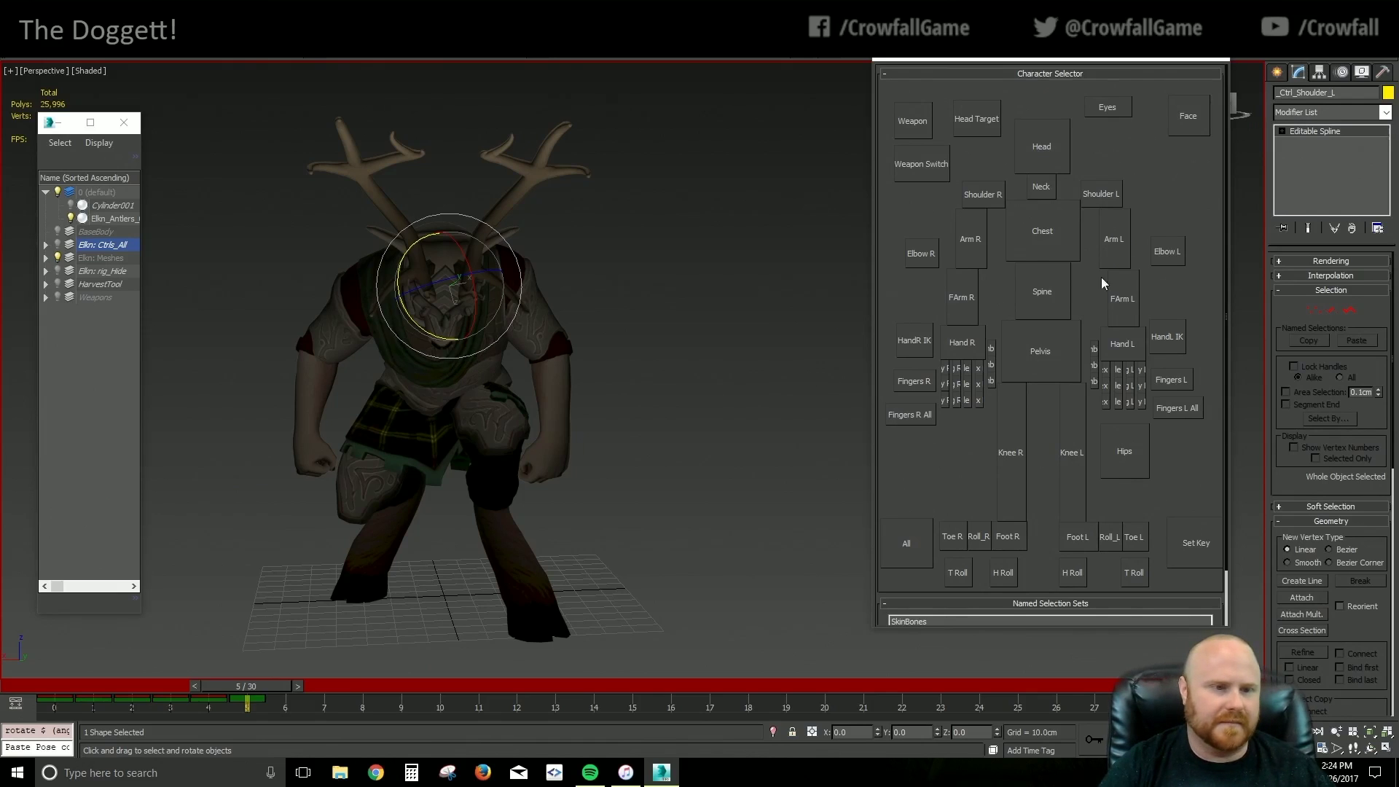
pyautogui.click(1113, 244)
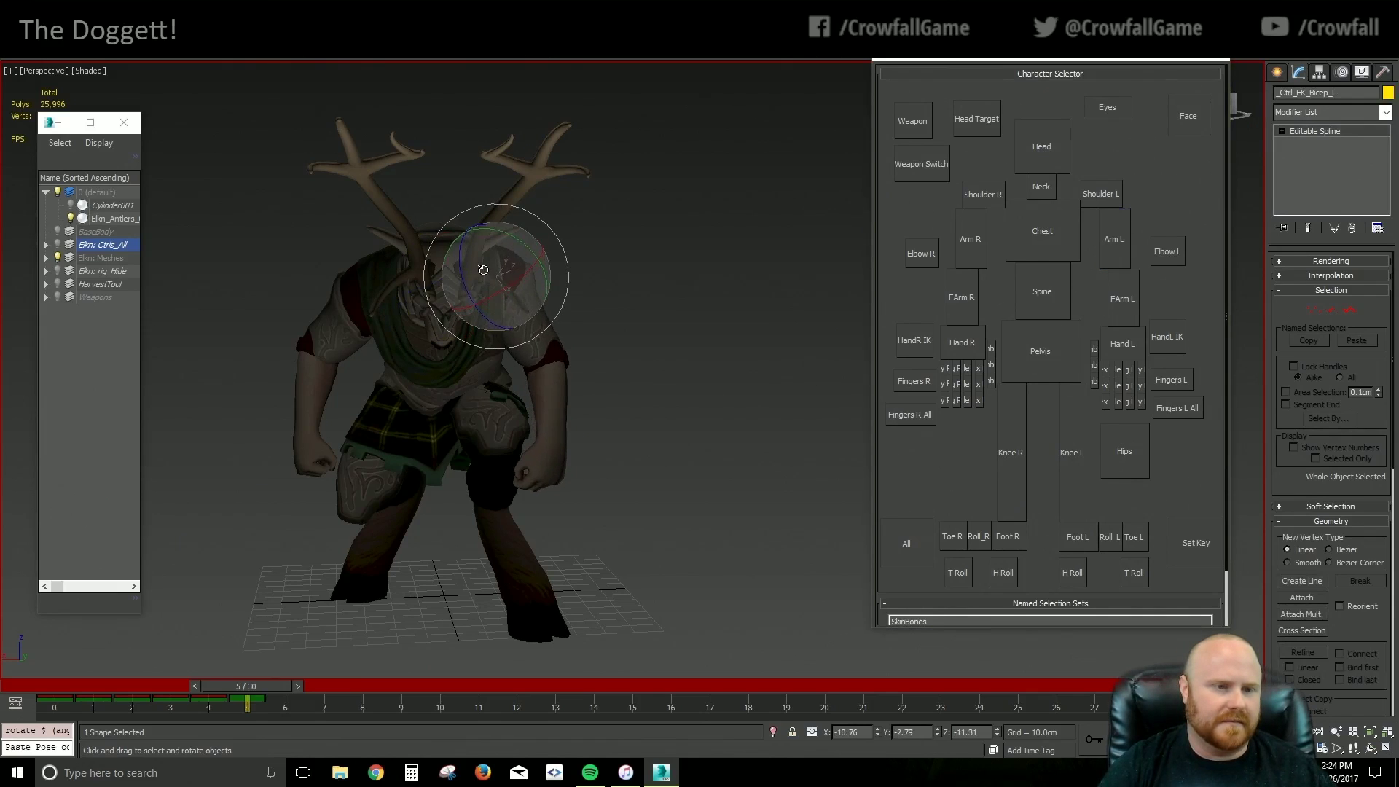
# Return to frame 4 and move the pelvis control forward and up to strengthen the impact pose
pyautogui.keyDown('alt'); pyautogui.moveTo(502, 311); pyautogui.dragTo(583, 421, button='middle'); pyautogui.keyUp('alt')
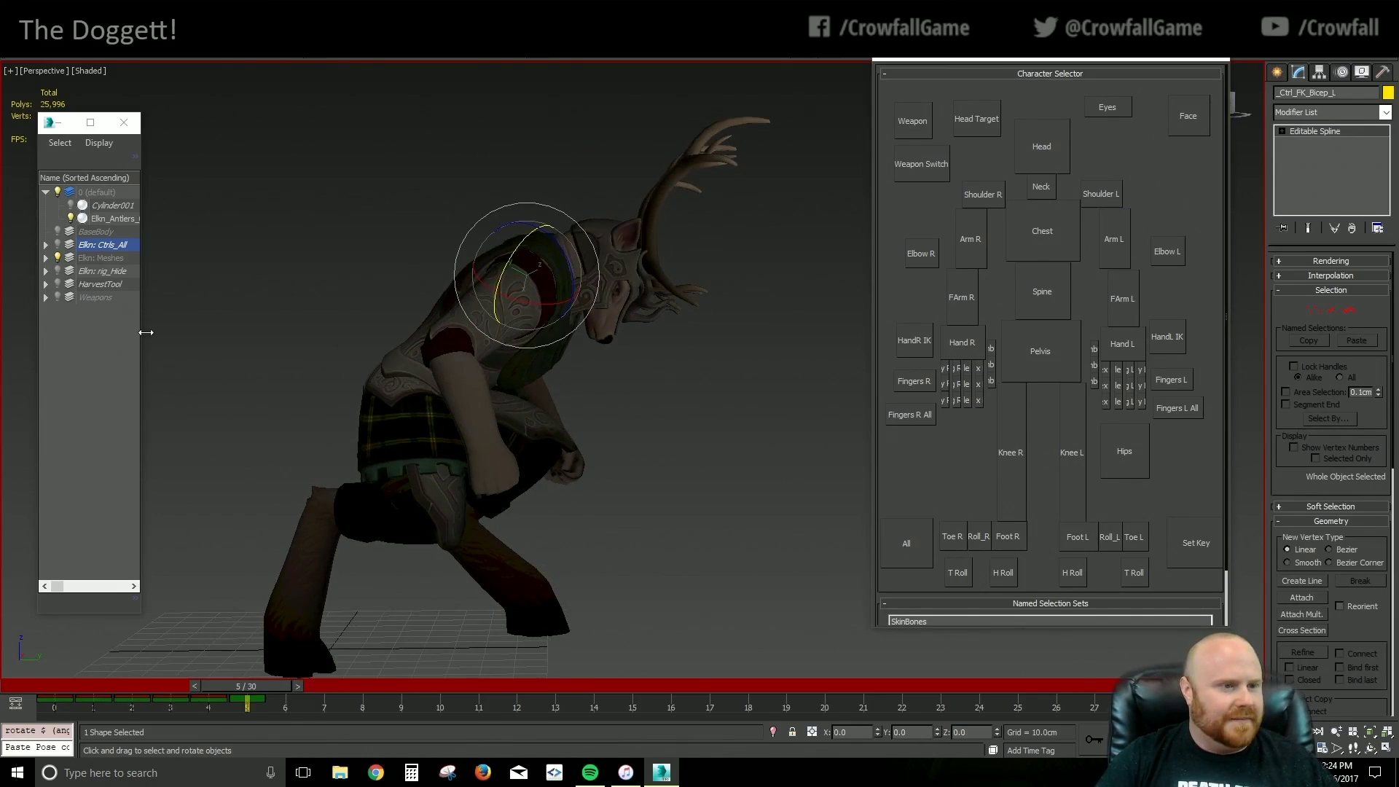
pyautogui.doubleClick(91, 246)
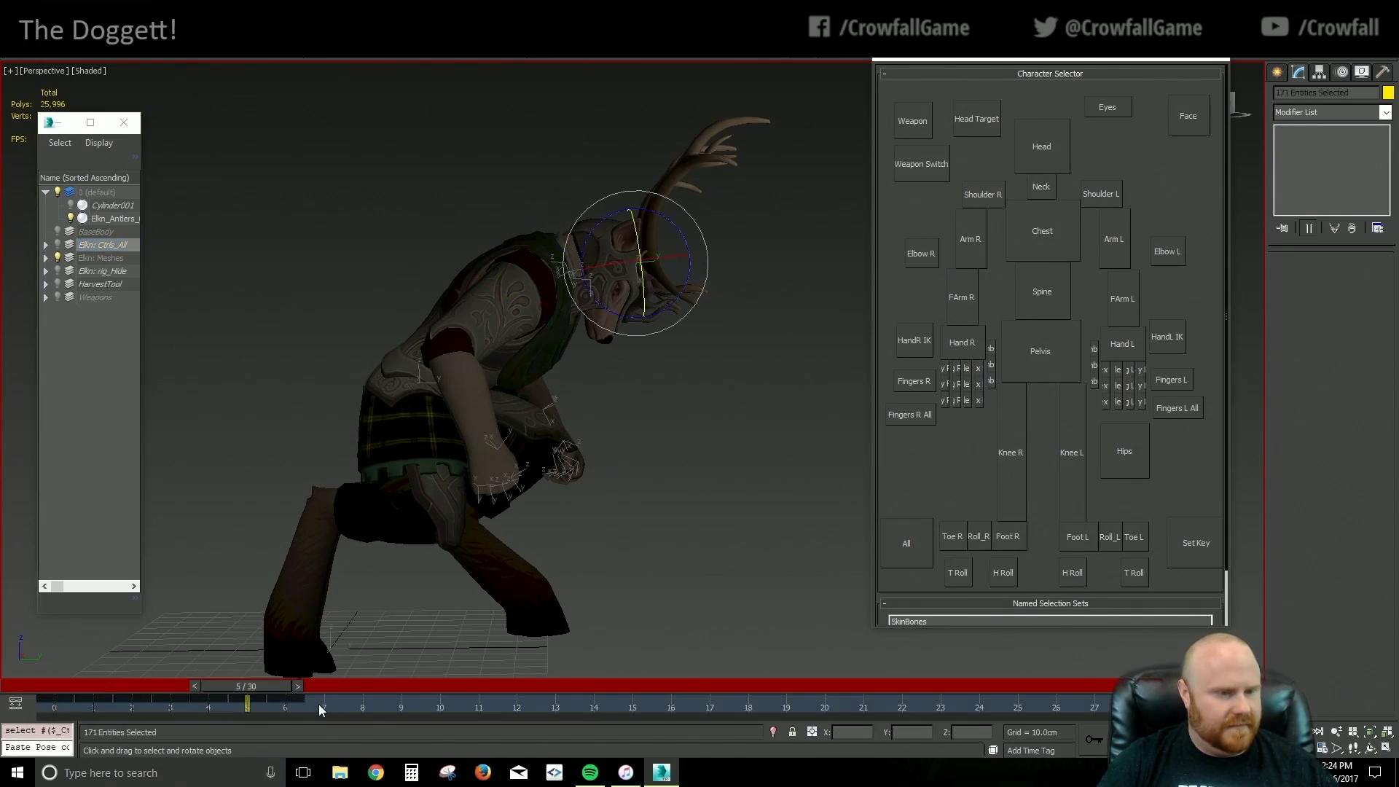
pyautogui.moveTo(270, 689); pyautogui.dragTo(220, 698)
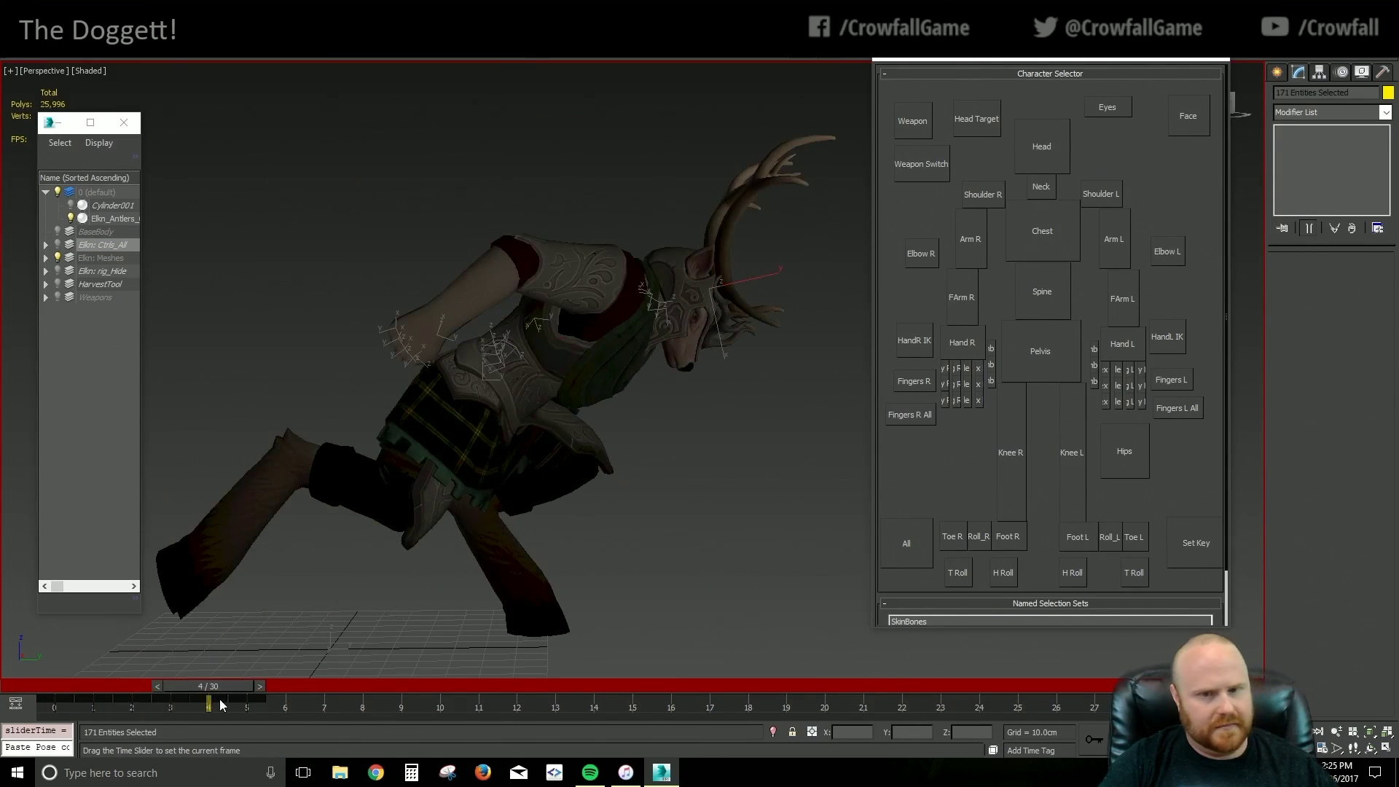
pyautogui.click(1038, 354)
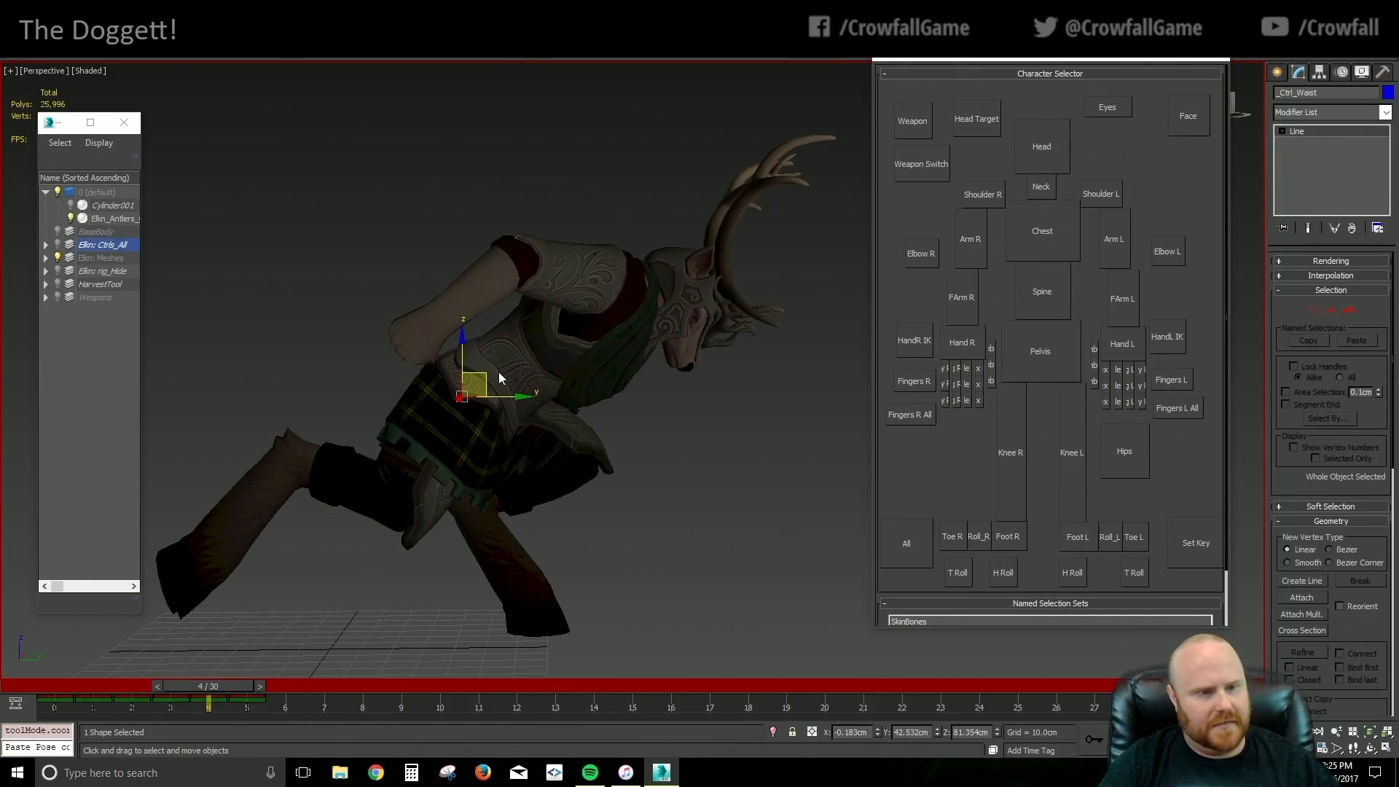
pyautogui.moveTo(476, 373); pyautogui.dragTo(499, 345)
pyautogui.press('e')
pyautogui.press('w')
# Raise the right foot control higher behind the body at frame 4 and rotate the foot
pyautogui.click(1005, 537)
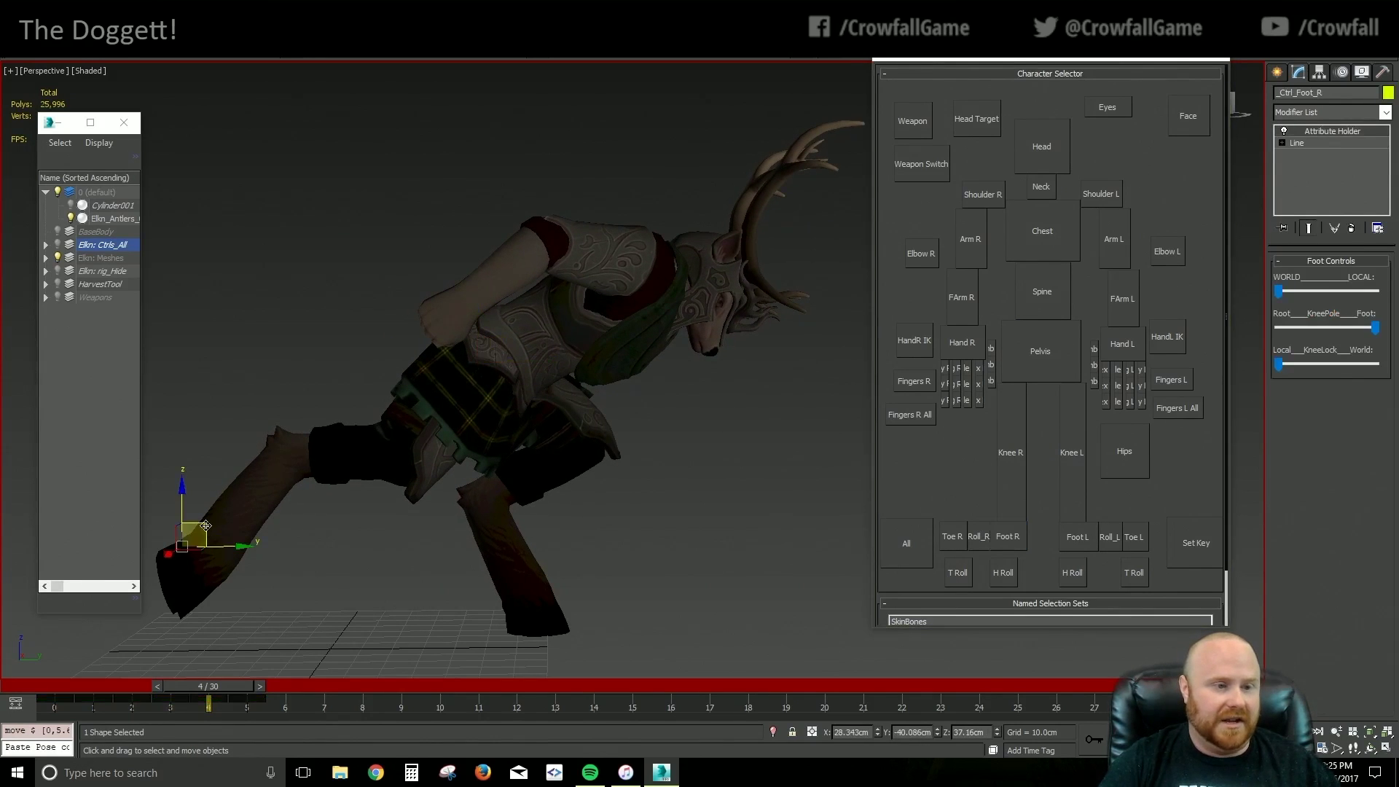
pyautogui.moveTo(205, 525); pyautogui.dragTo(215, 470)
pyautogui.press('e')
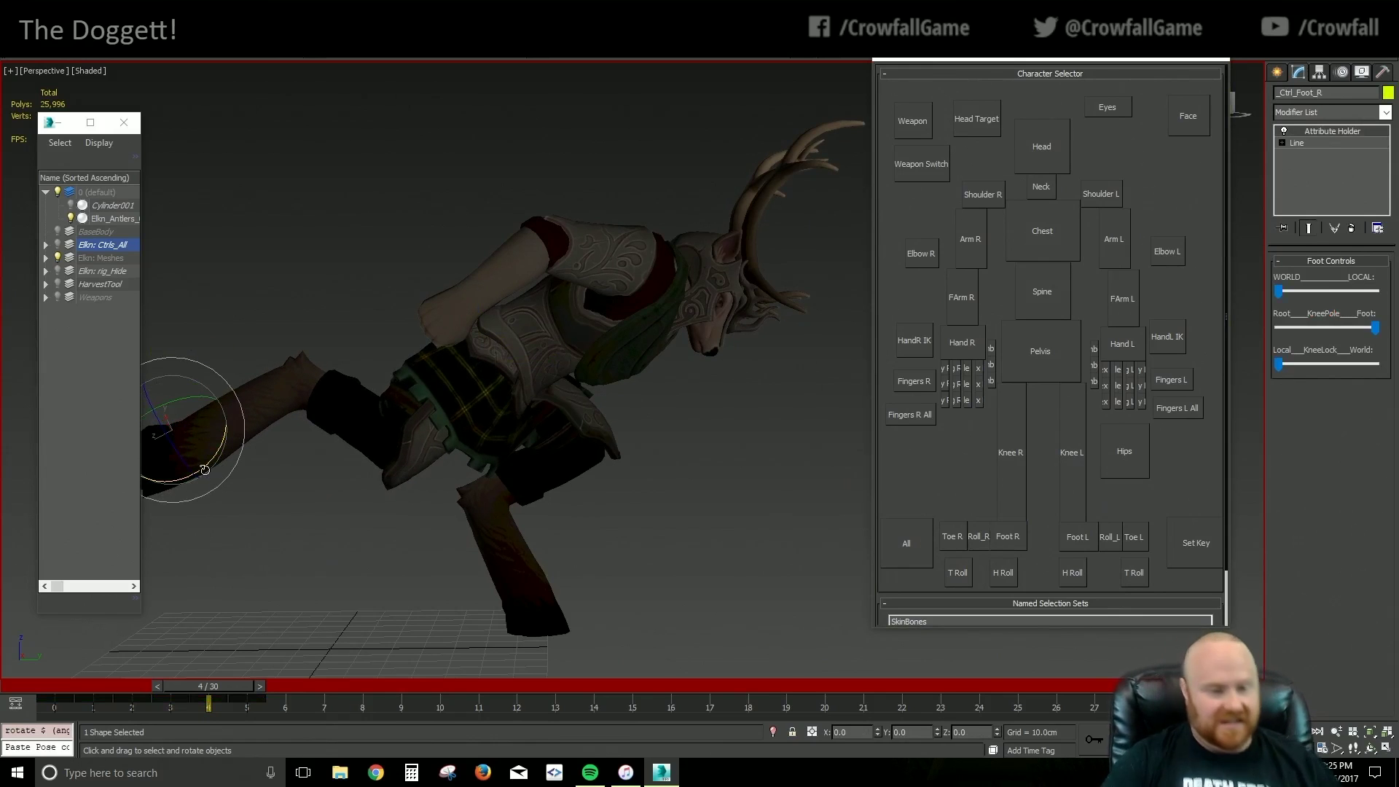
pyautogui.keyDown('alt'); pyautogui.moveTo(795, 499); pyautogui.dragTo(271, 739, button='middle'); pyautogui.keyUp('alt')
pyautogui.moveTo(231, 687)
pyautogui.mouseDown()
pyautogui.moveTo(99, 682)
pyautogui.moveTo(273, 689)
pyautogui.moveTo(160, 686)
pyautogui.moveTo(234, 688)
pyautogui.mouseUp()
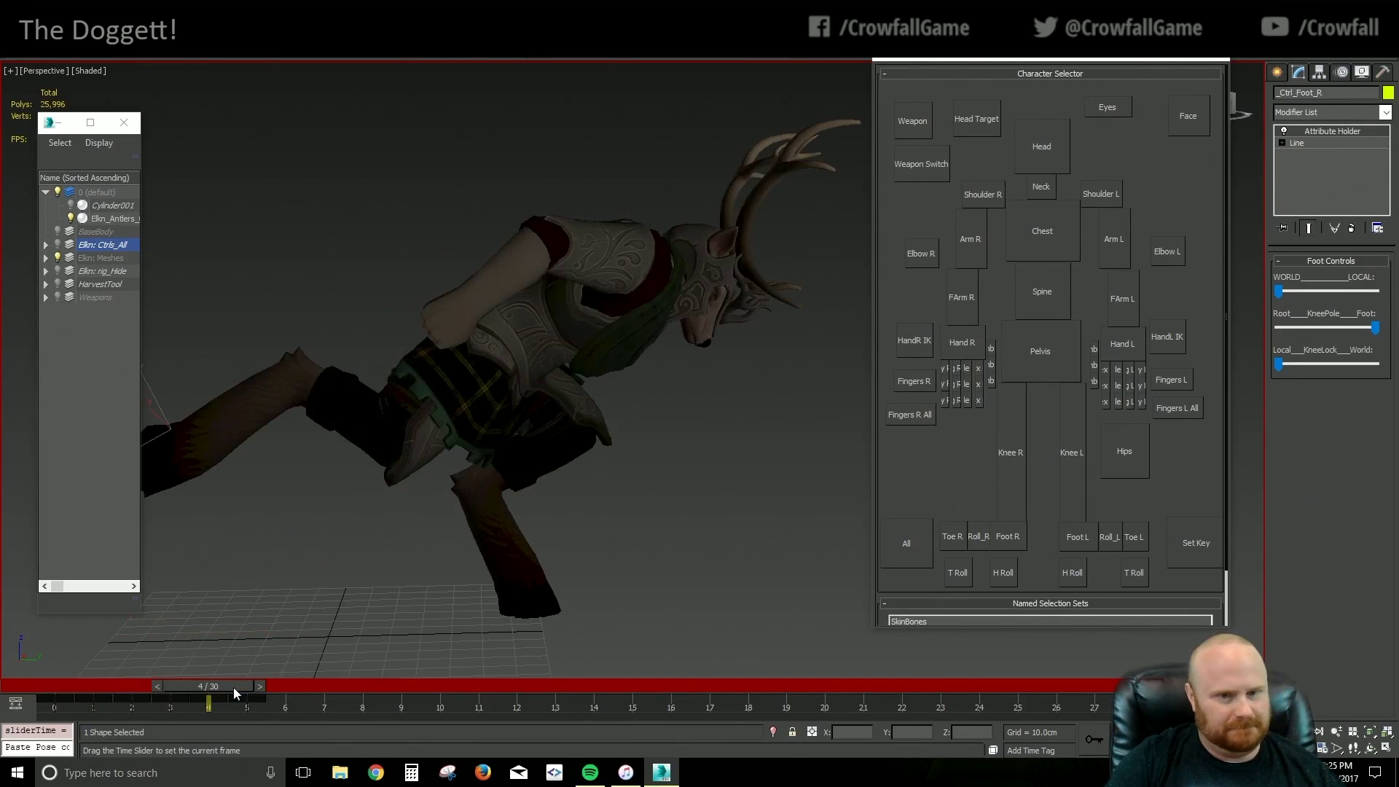
# Pull the head control back about 5.1 cm along its local Z axis at frame 4
pyautogui.click(1041, 145)
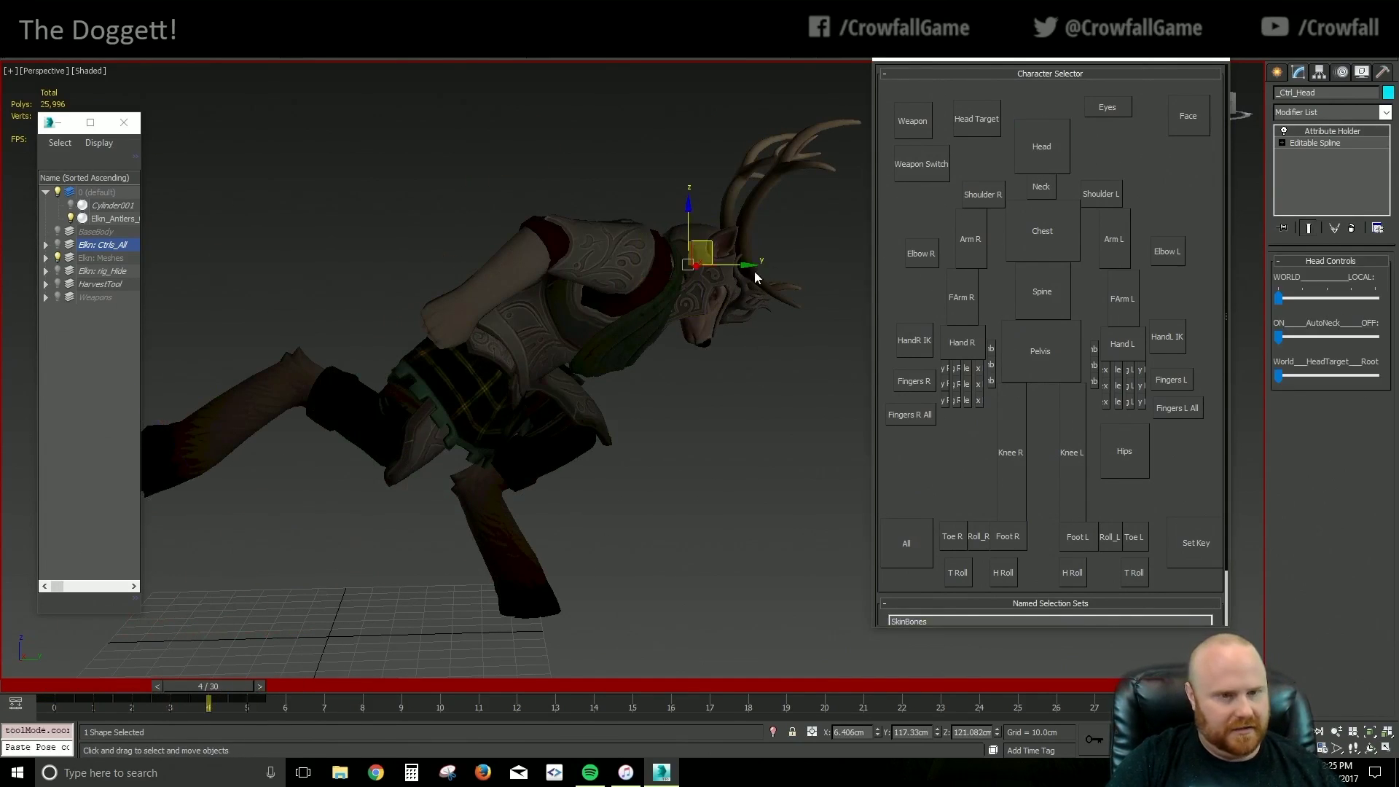
pyautogui.hotkey('alt', 'l')
pyautogui.moveTo(744, 257); pyautogui.dragTo(729, 261)
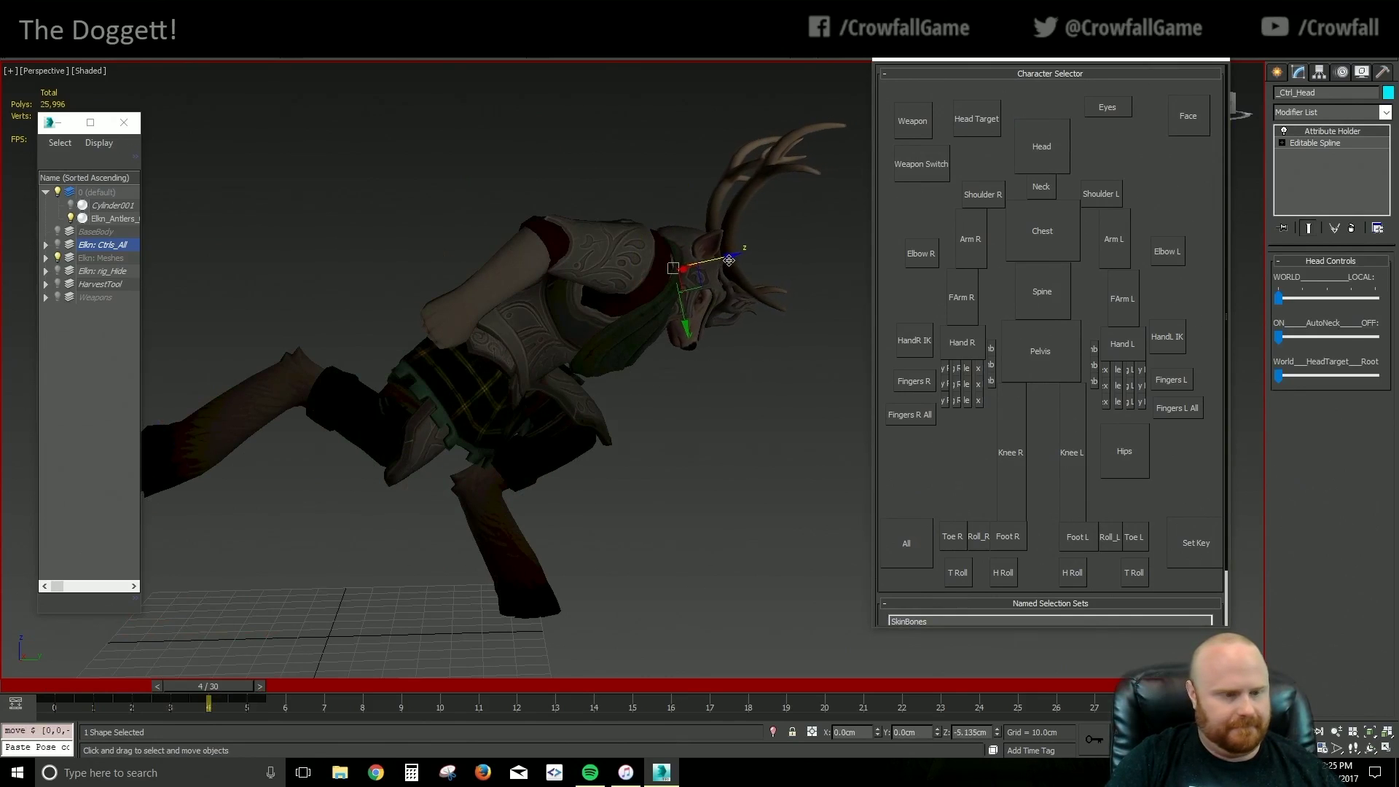
# Review the charge motion from frame 0 with all the rig controls selected
pyautogui.moveTo(209, 687); pyautogui.dragTo(81, 663)
pyautogui.moveTo(445, 496); pyautogui.dragTo(559, 589, button='middle')
pyautogui.scroll(-3, 592, 599)
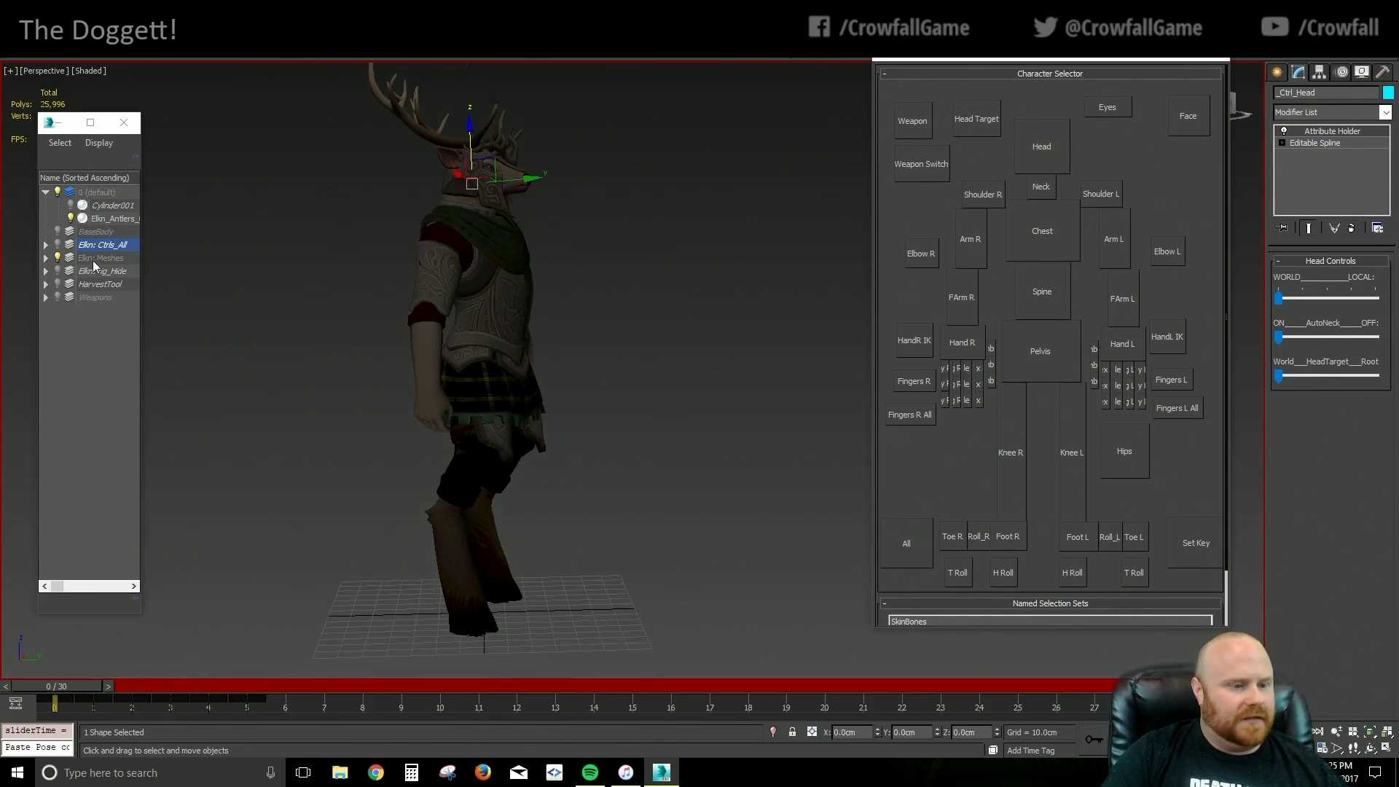
pyautogui.doubleClick(110, 245)
pyautogui.moveTo(73, 689); pyautogui.dragTo(203, 701)
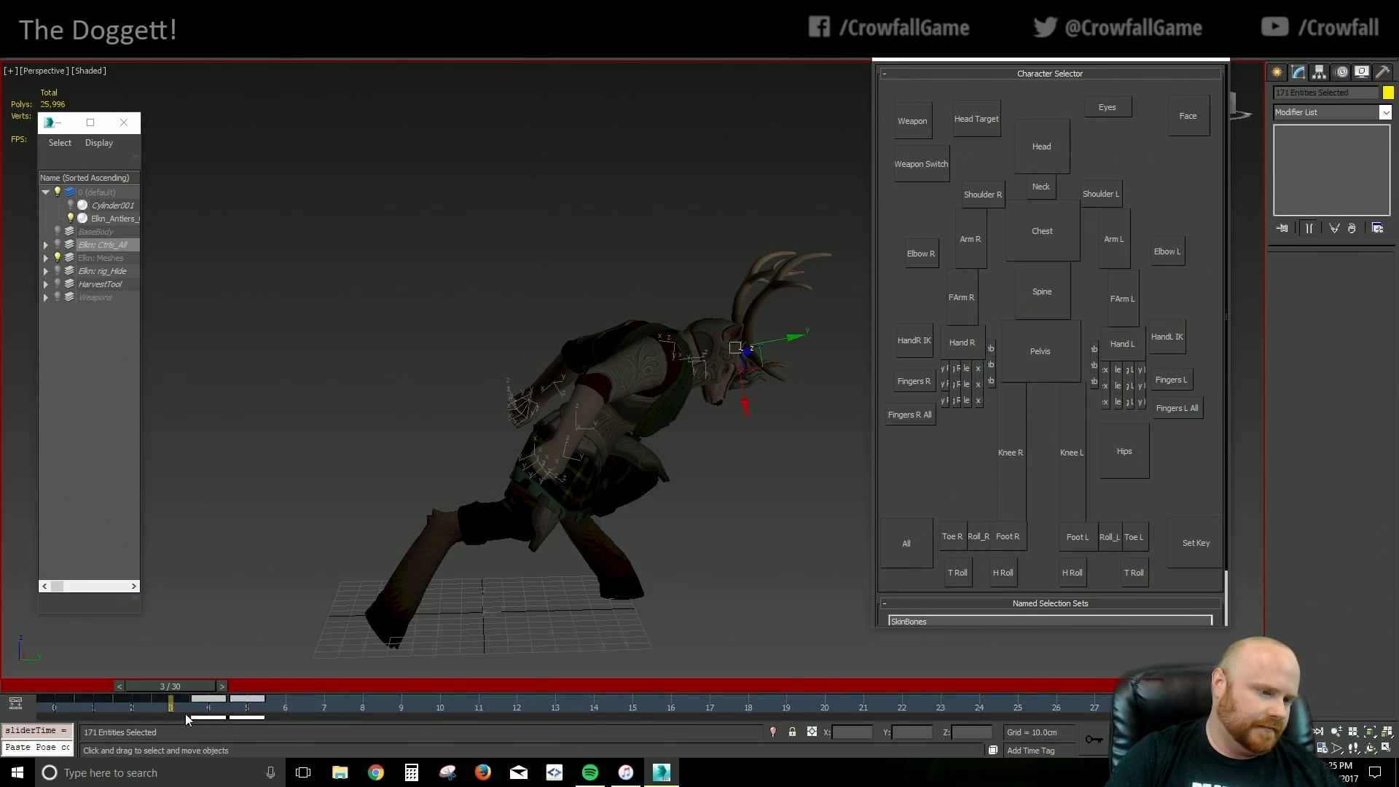
# Clear the selection of rig controls and save the scene
pyautogui.moveTo(290, 707); pyautogui.dragTo(141, 714)
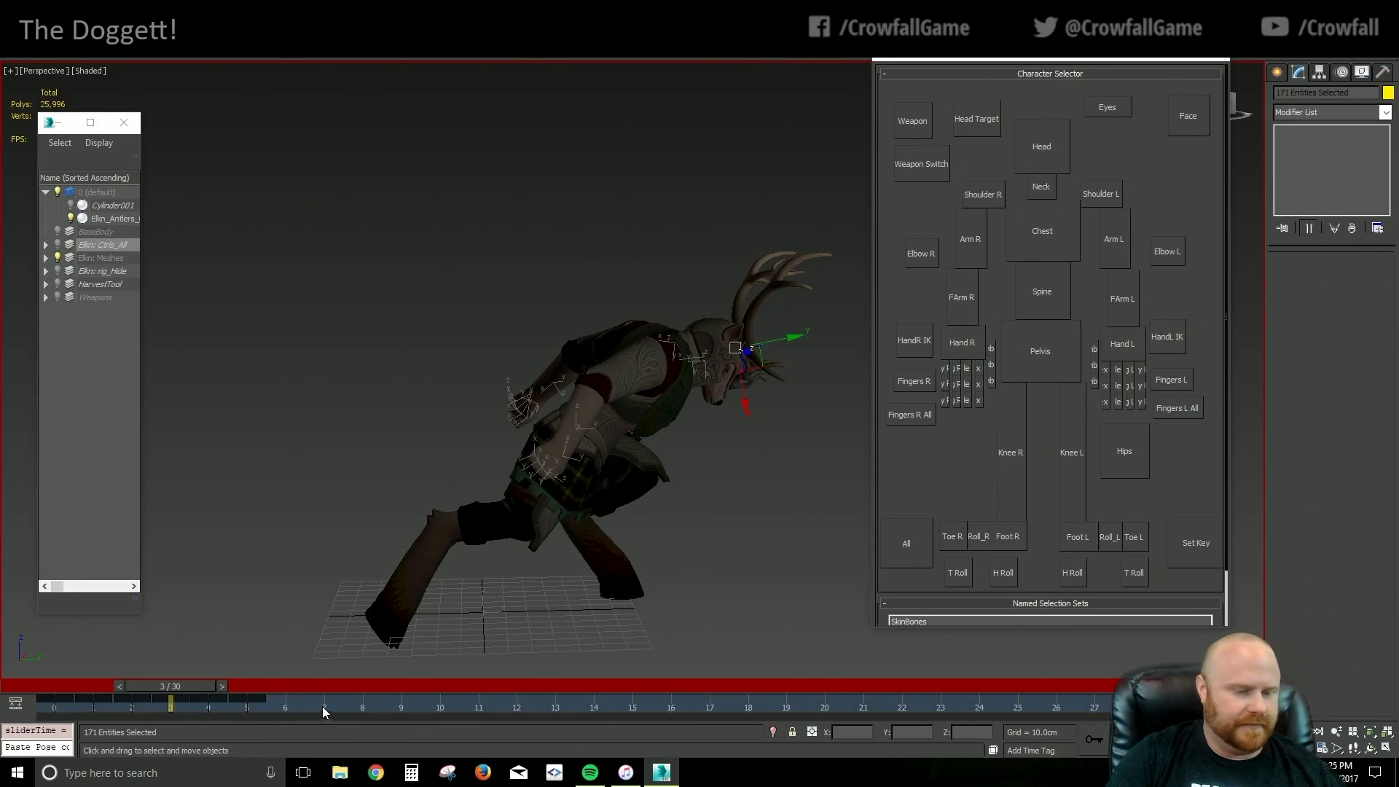
pyautogui.click(366, 429)
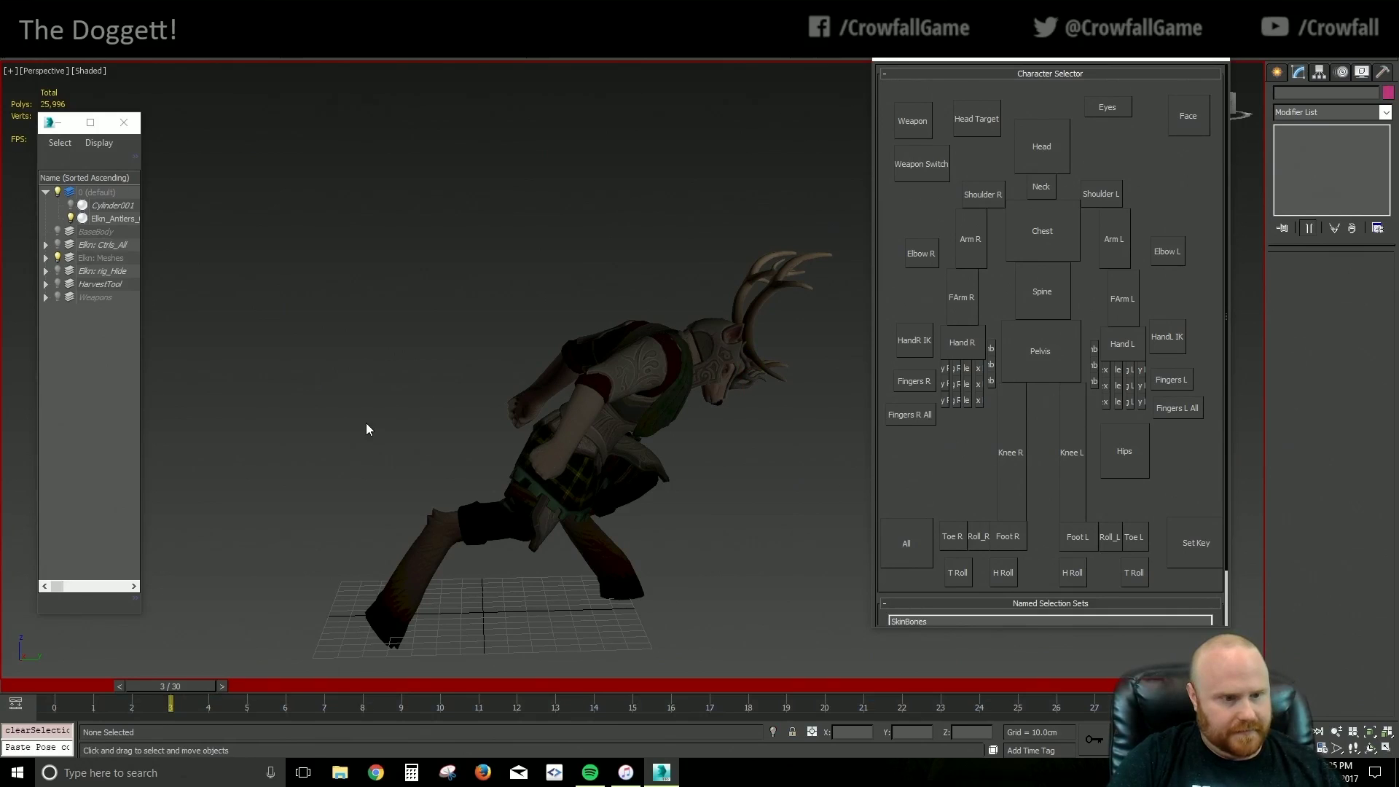
pyautogui.hotkey('ctrl', 's')
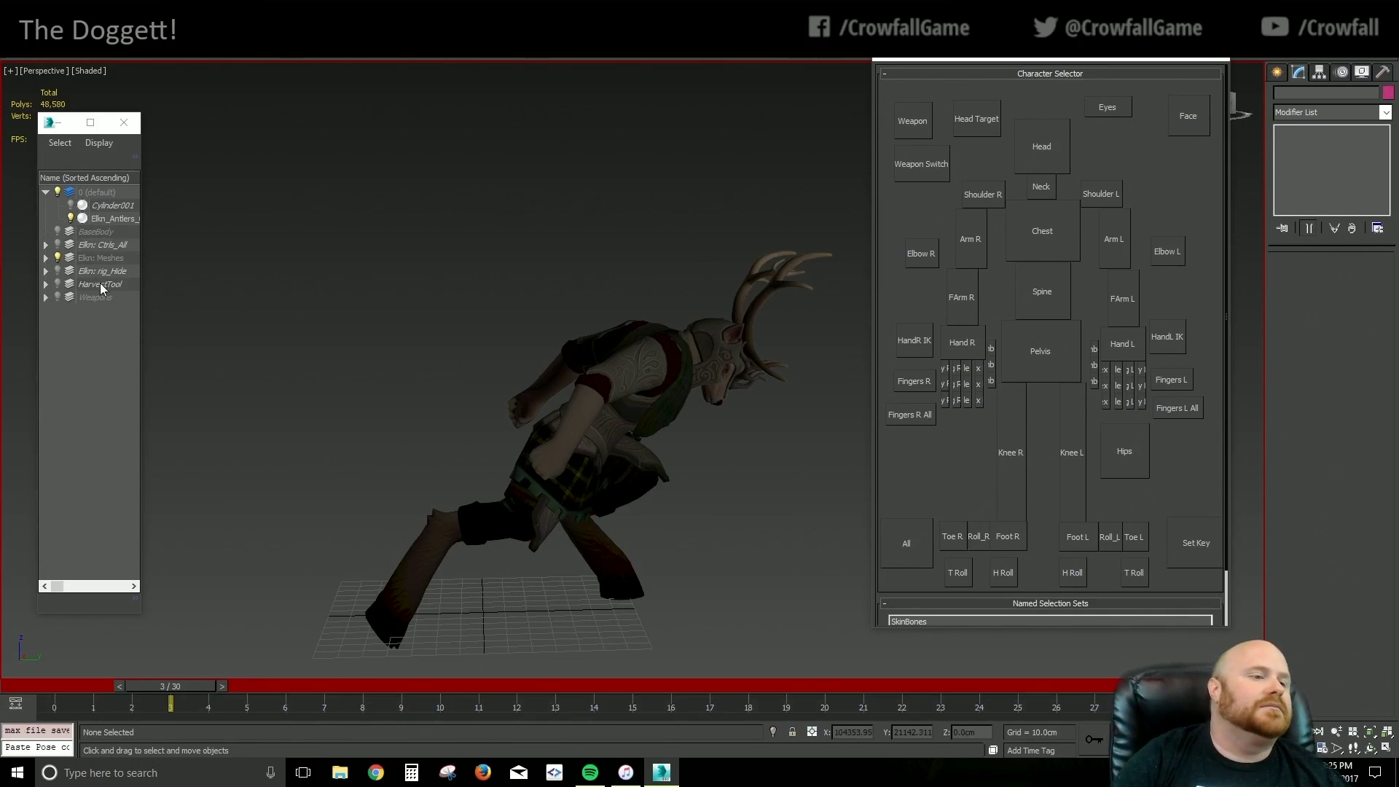
# Select all the rig controls and shift their keys at frames 3 through 5 one frame forward
pyautogui.click(97, 245)
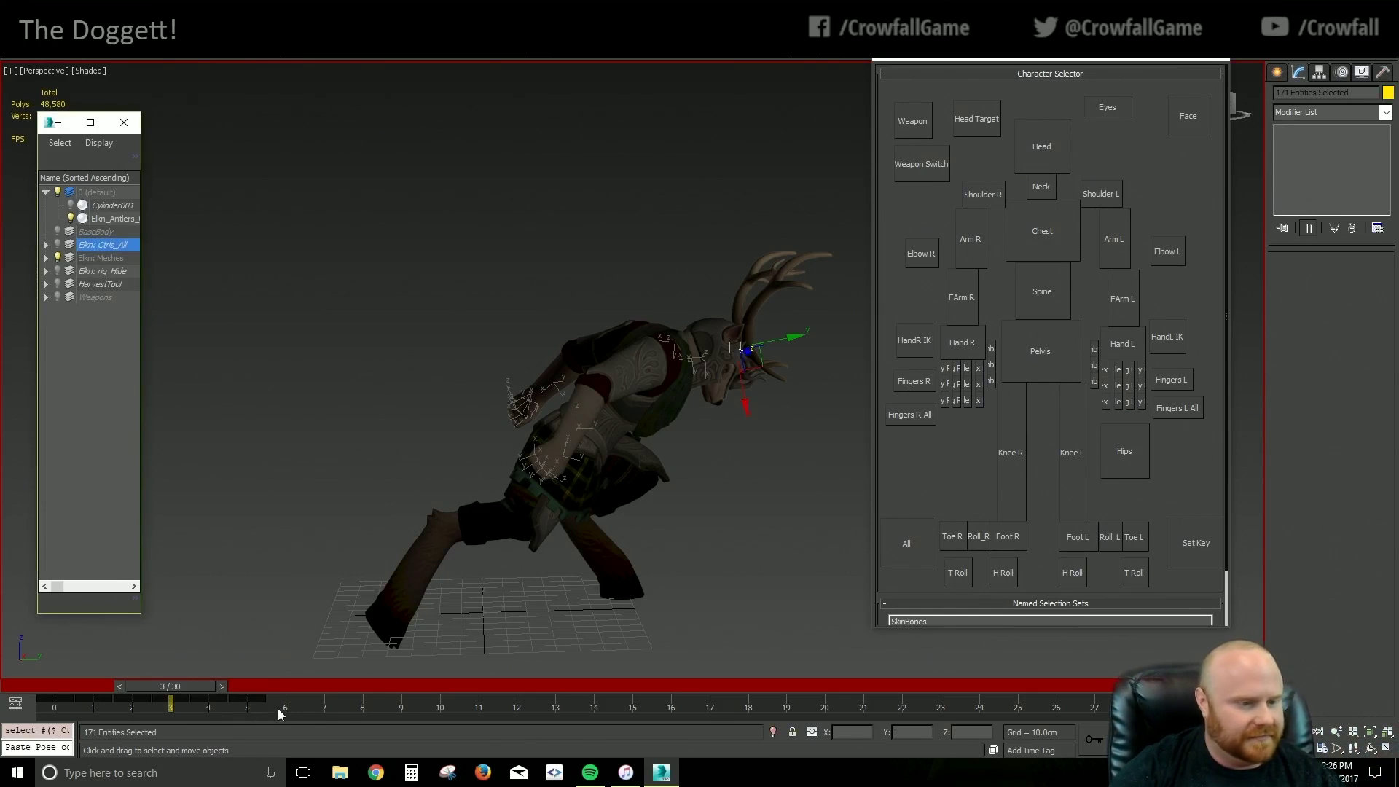
pyautogui.moveTo(168, 687)
pyautogui.mouseDown()
pyautogui.moveTo(129, 684)
pyautogui.moveTo(165, 687)
pyautogui.mouseUp()
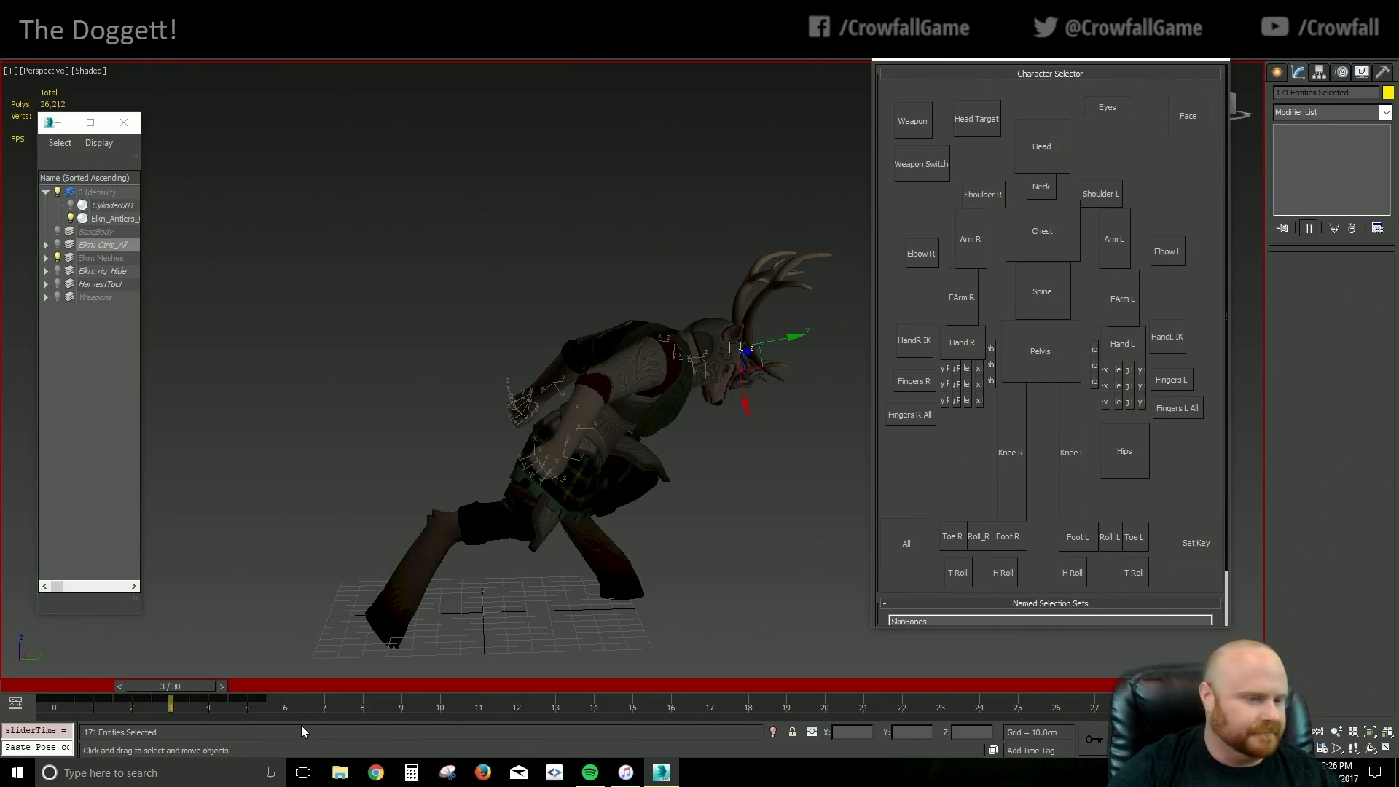
pyautogui.moveTo(297, 711); pyautogui.dragTo(169, 714)
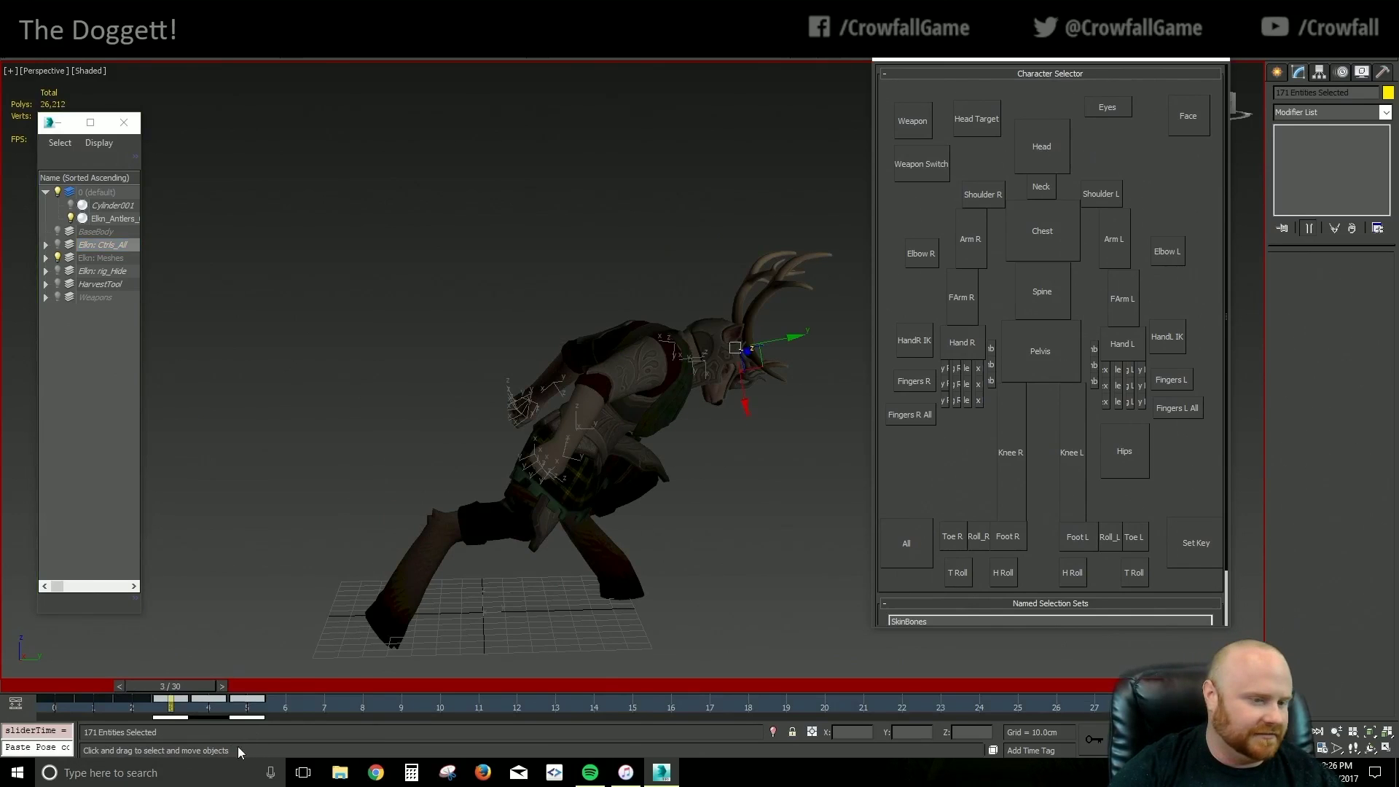
pyautogui.moveTo(255, 705); pyautogui.dragTo(294, 705)
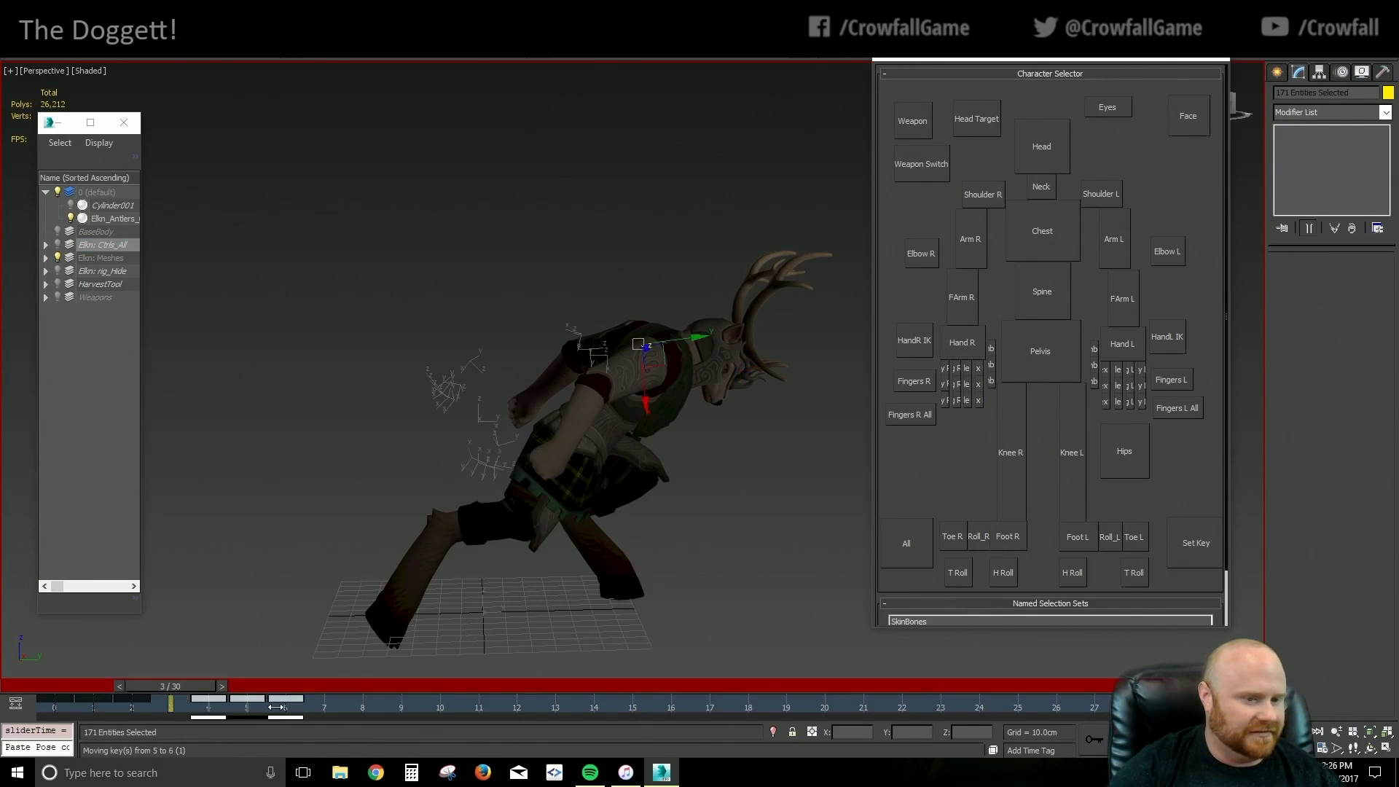
# Key the left foot control at frame 3 in its forward planted position
pyautogui.click(1073, 537)
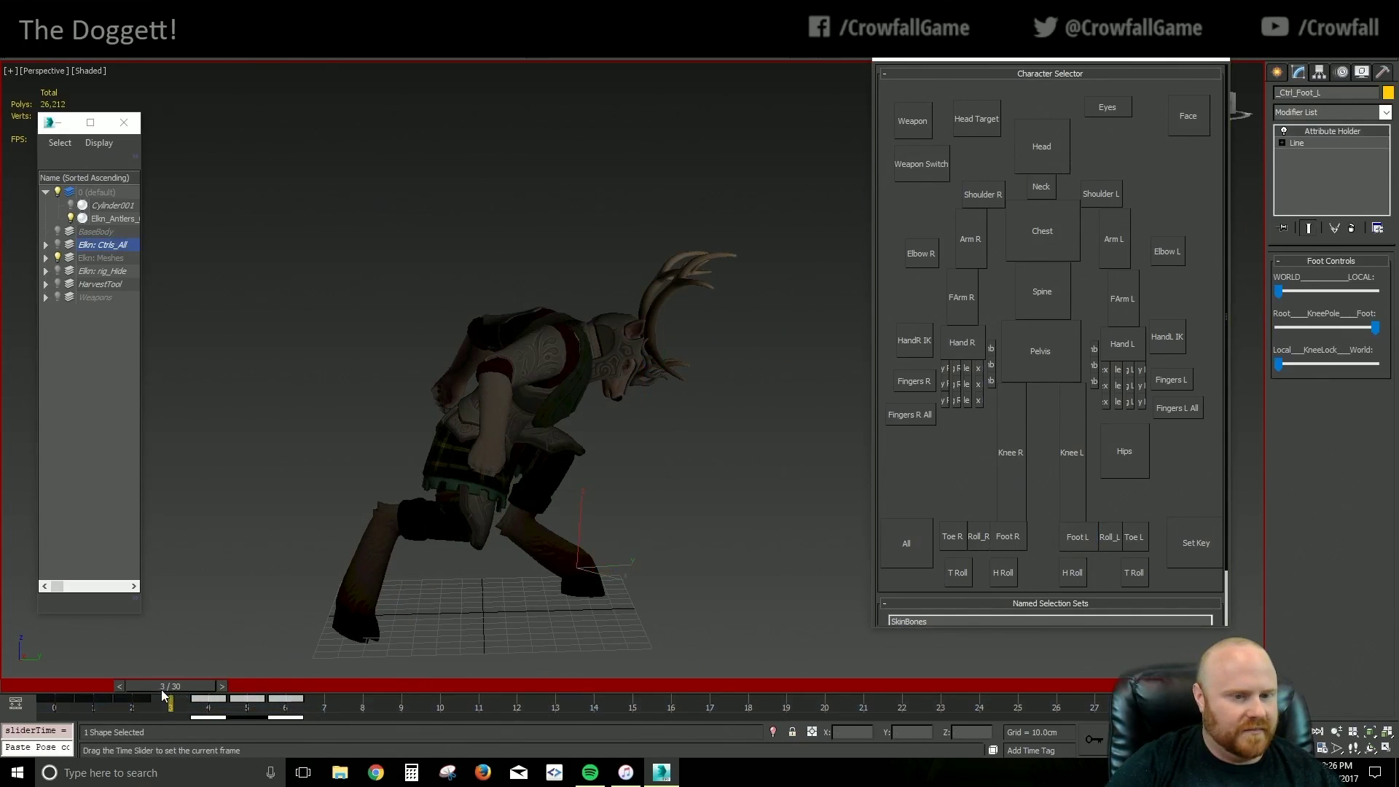
pyautogui.moveTo(161, 689)
pyautogui.mouseDown()
pyautogui.moveTo(147, 689)
pyautogui.moveTo(219, 689)
pyautogui.moveTo(181, 690)
pyautogui.mouseUp()
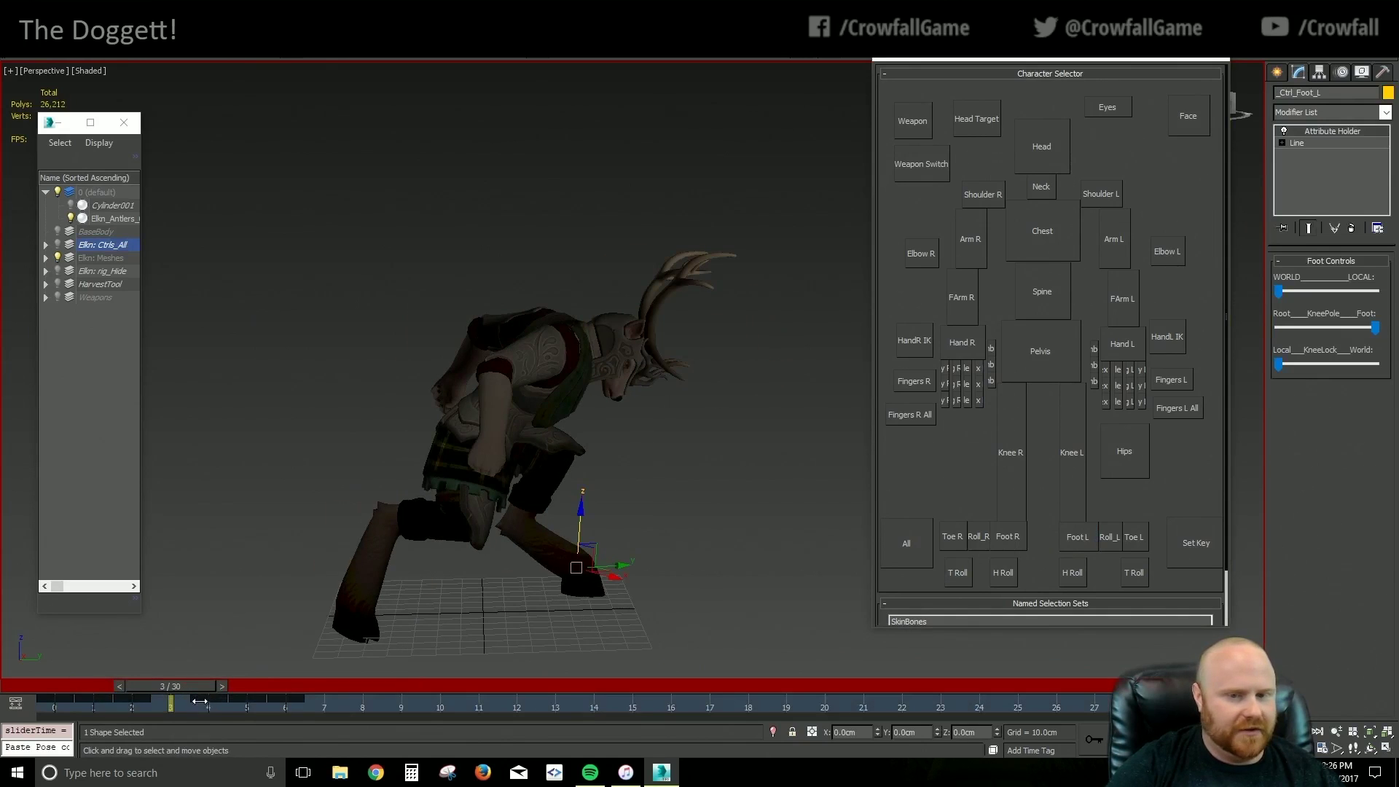
pyautogui.click(1202, 550)
# Adjust the right foot control's keys around frame 3 and move the foot forward at frame 4
pyautogui.click(1006, 537)
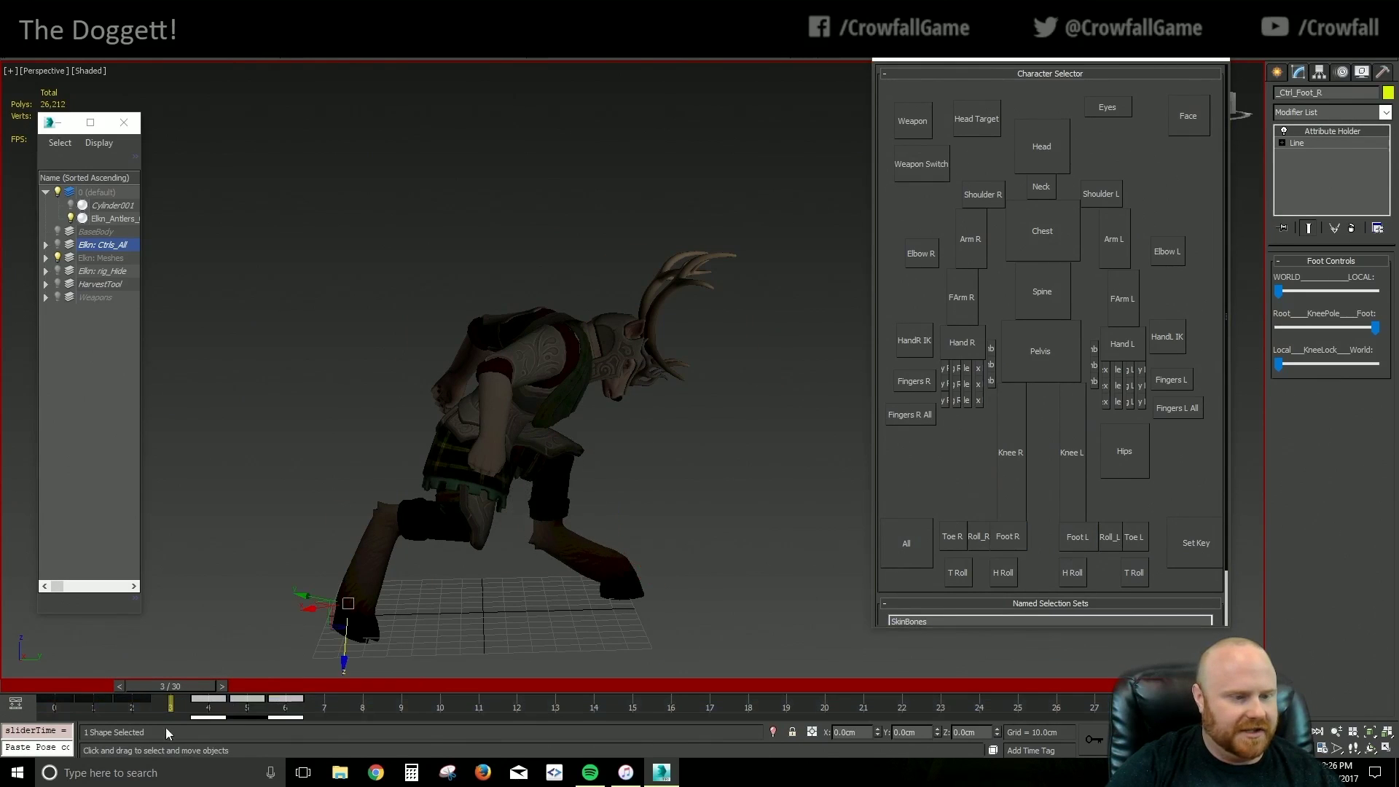
pyautogui.keyDown('shift'); pyautogui.moveTo(132, 701); pyautogui.dragTo(233, 683); pyautogui.keyUp('shift')
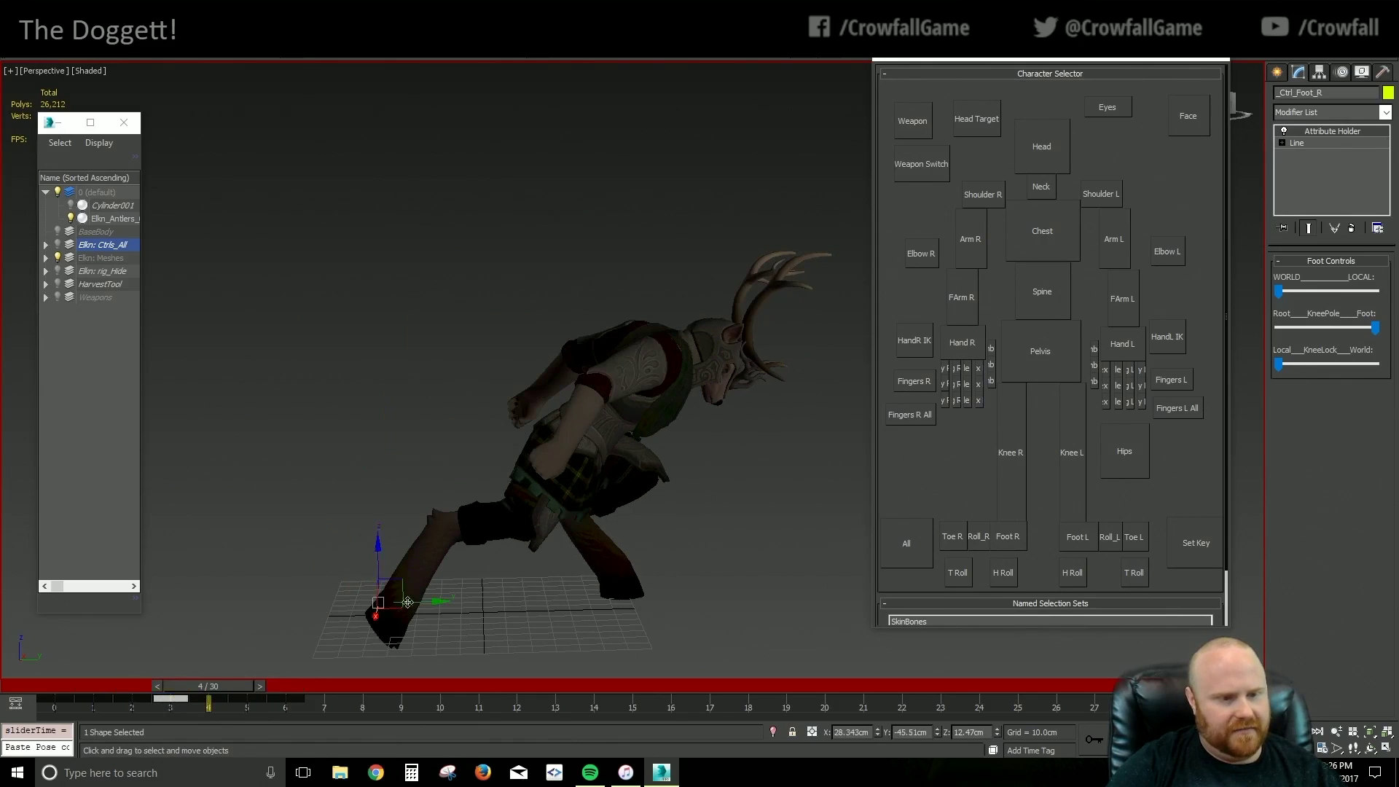
pyautogui.moveTo(403, 583); pyautogui.dragTo(442, 597)
pyautogui.press('e')
# Shift and slightly rotate the pelvis control at frame 4
pyautogui.click(1049, 372)
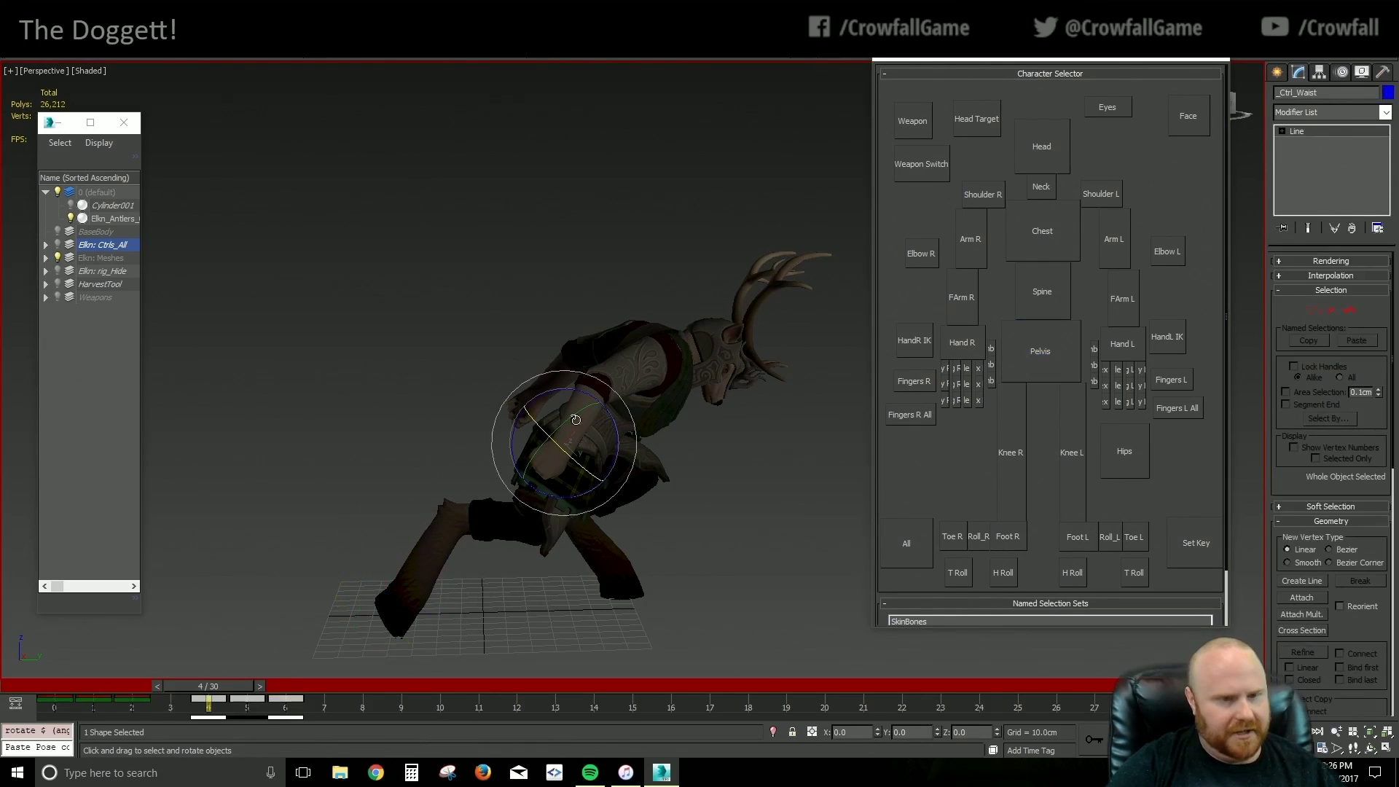
pyautogui.moveTo(585, 426); pyautogui.dragTo(632, 450)
pyautogui.press('e')
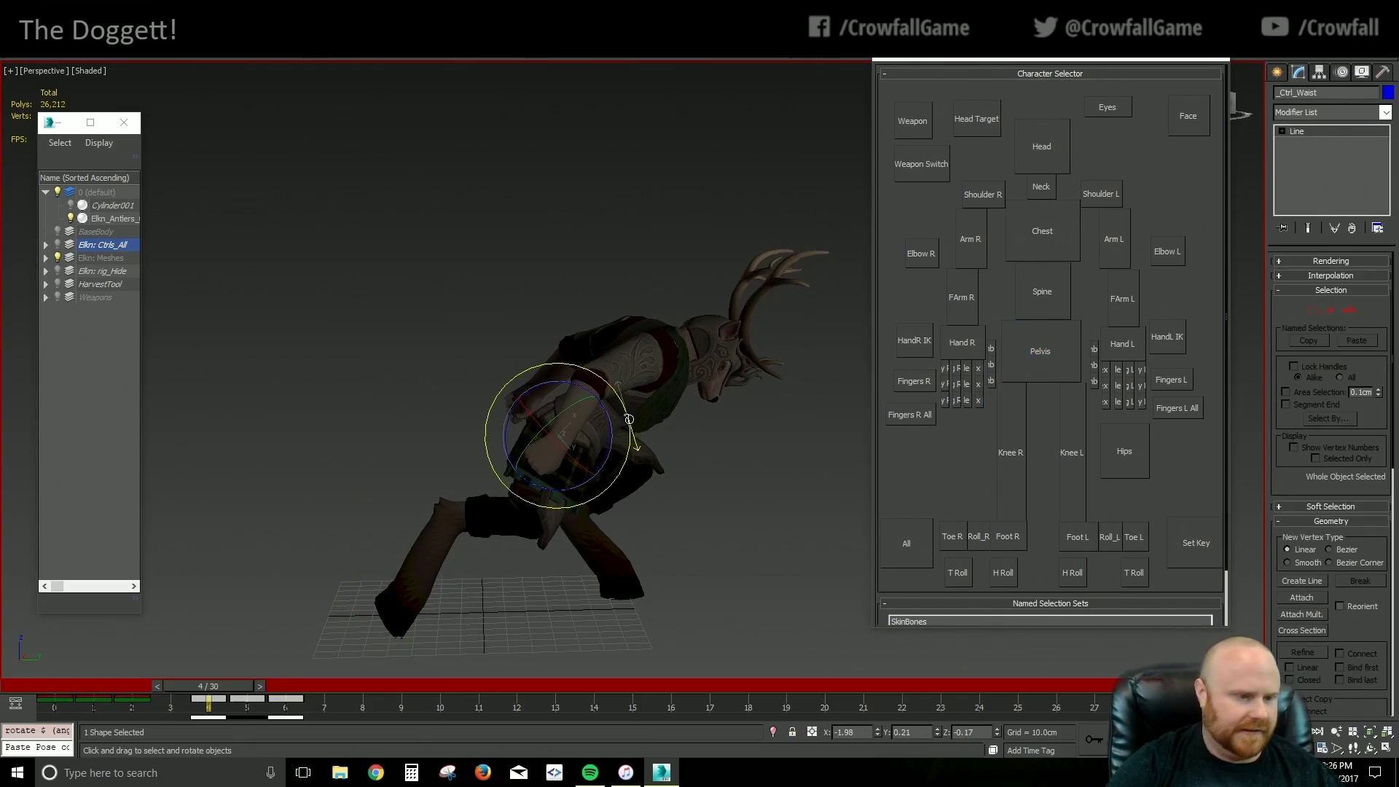
# Key all the rig controls at frame 3 and copy the frame 0 standing pose to frame 7
pyautogui.doubleClick(114, 243)
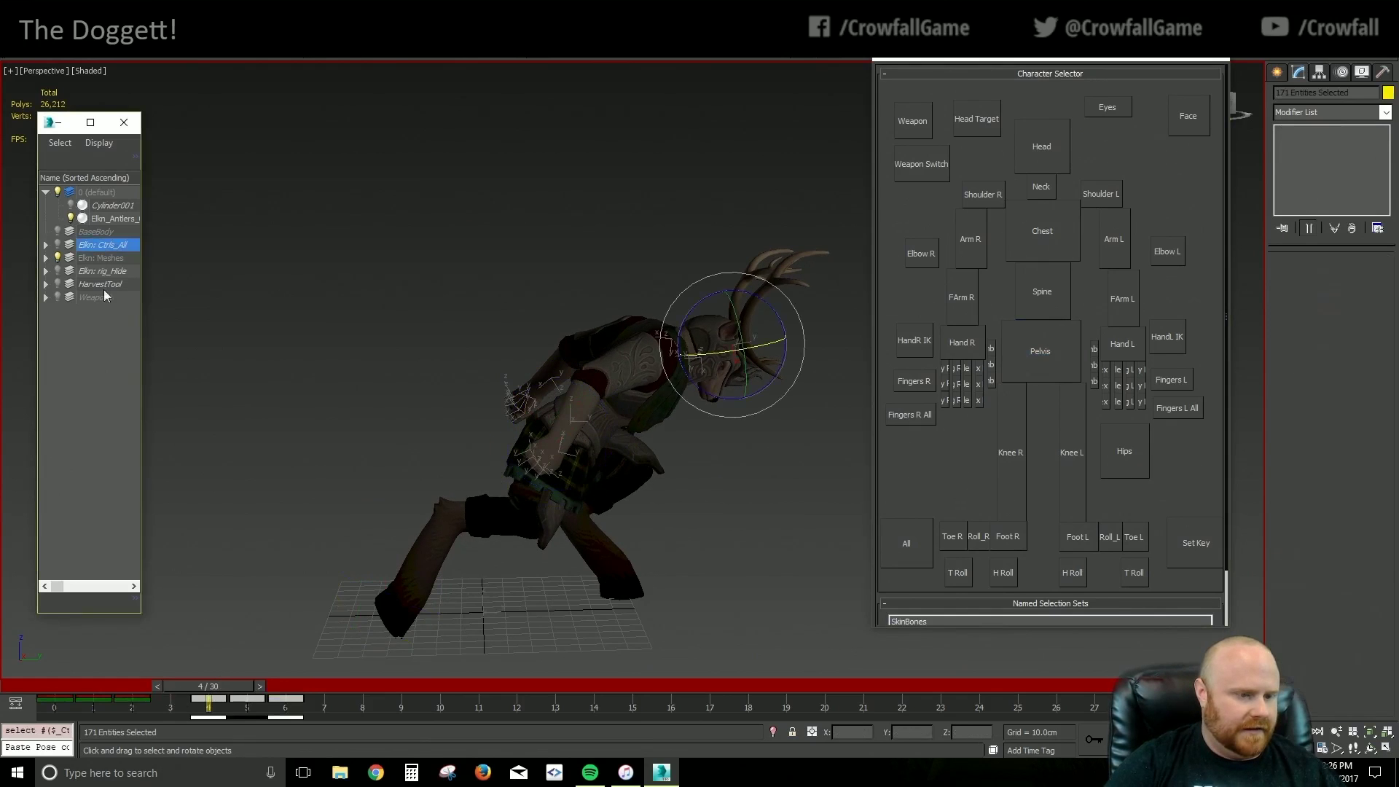
pyautogui.moveTo(219, 686); pyautogui.dragTo(185, 684)
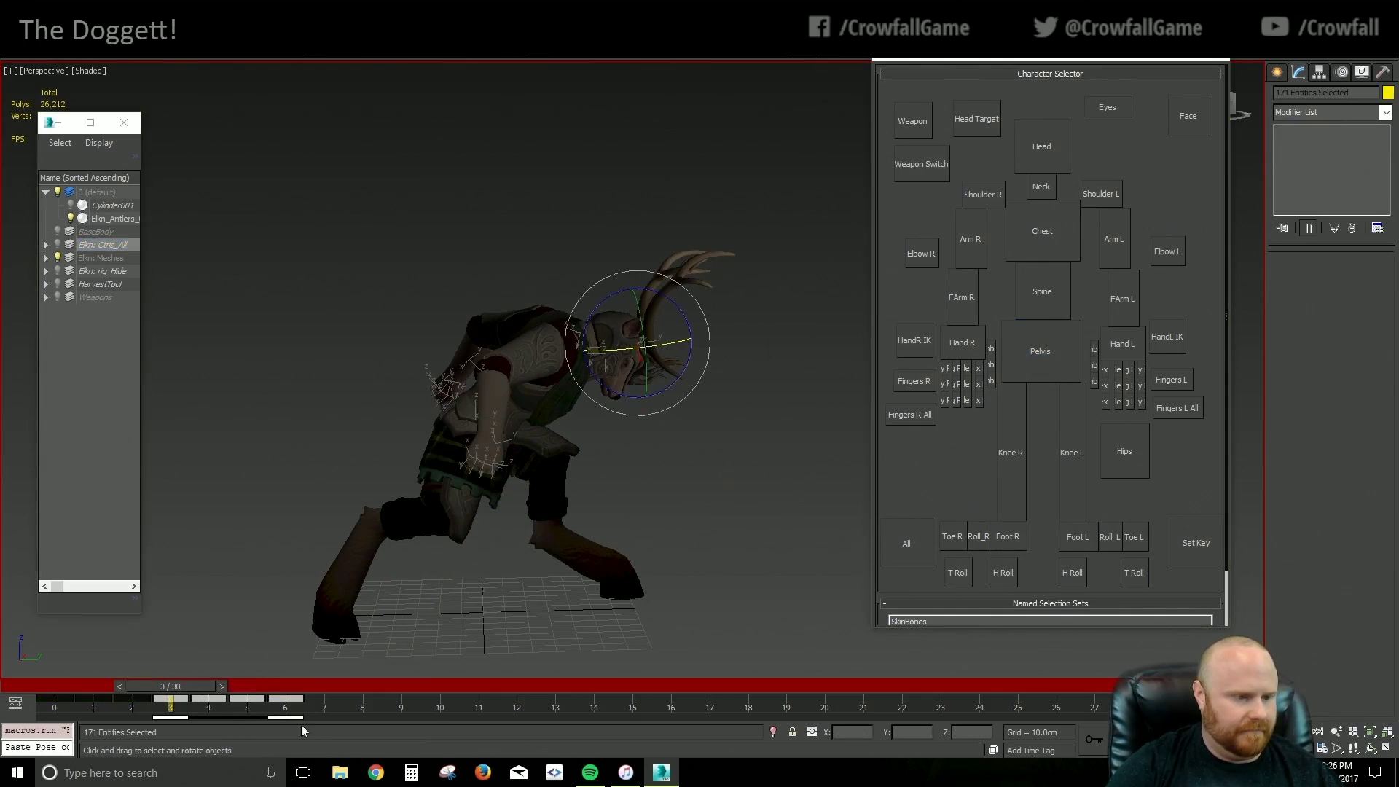
pyautogui.keyDown('shift'); pyautogui.moveTo(54, 701); pyautogui.dragTo(339, 712); pyautogui.keyUp('shift')
pyautogui.moveTo(197, 688); pyautogui.dragTo(357, 701)
pyautogui.keyDown('alt'); pyautogui.moveTo(583, 564); pyautogui.dragTo(576, 596, button='middle'); pyautogui.keyUp('alt')
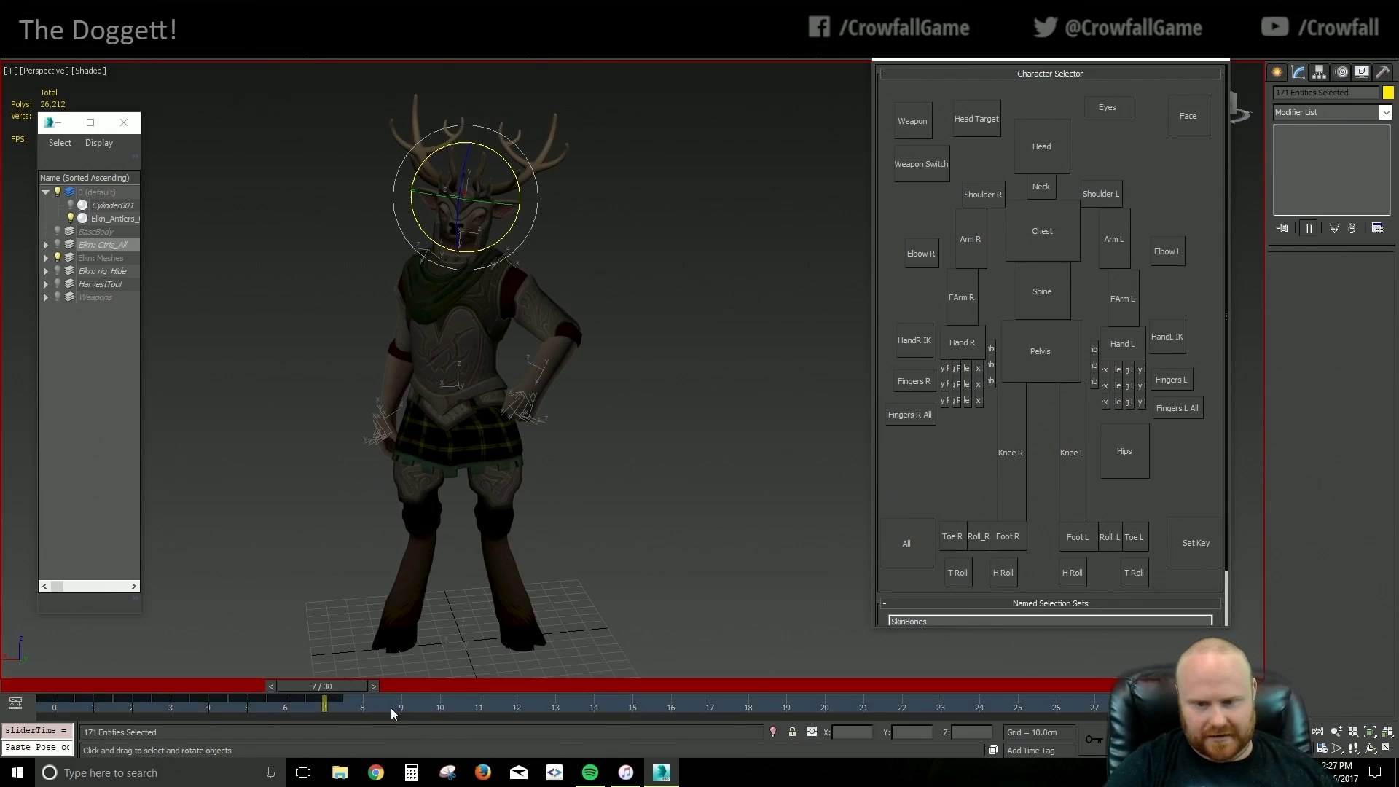
# Extend the animation range to 40 frames, clear the control selection and save the scene
pyautogui.keyDown('ctrl'); pyautogui.keyDown('alt'); pyautogui.moveTo(1188, 707); pyautogui.dragTo(709, 720, button='right'); pyautogui.keyUp('alt'); pyautogui.keyUp('ctrl')
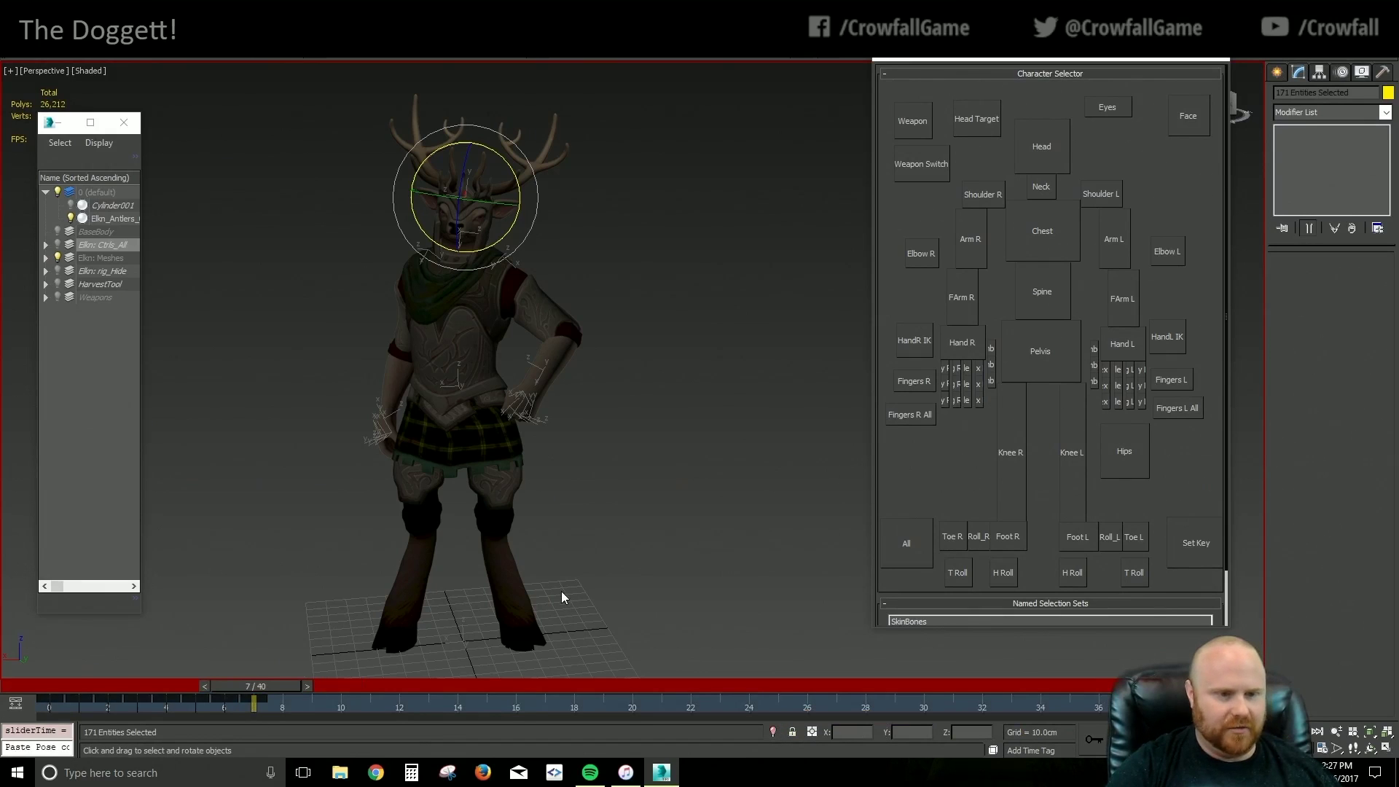
pyautogui.click(648, 464)
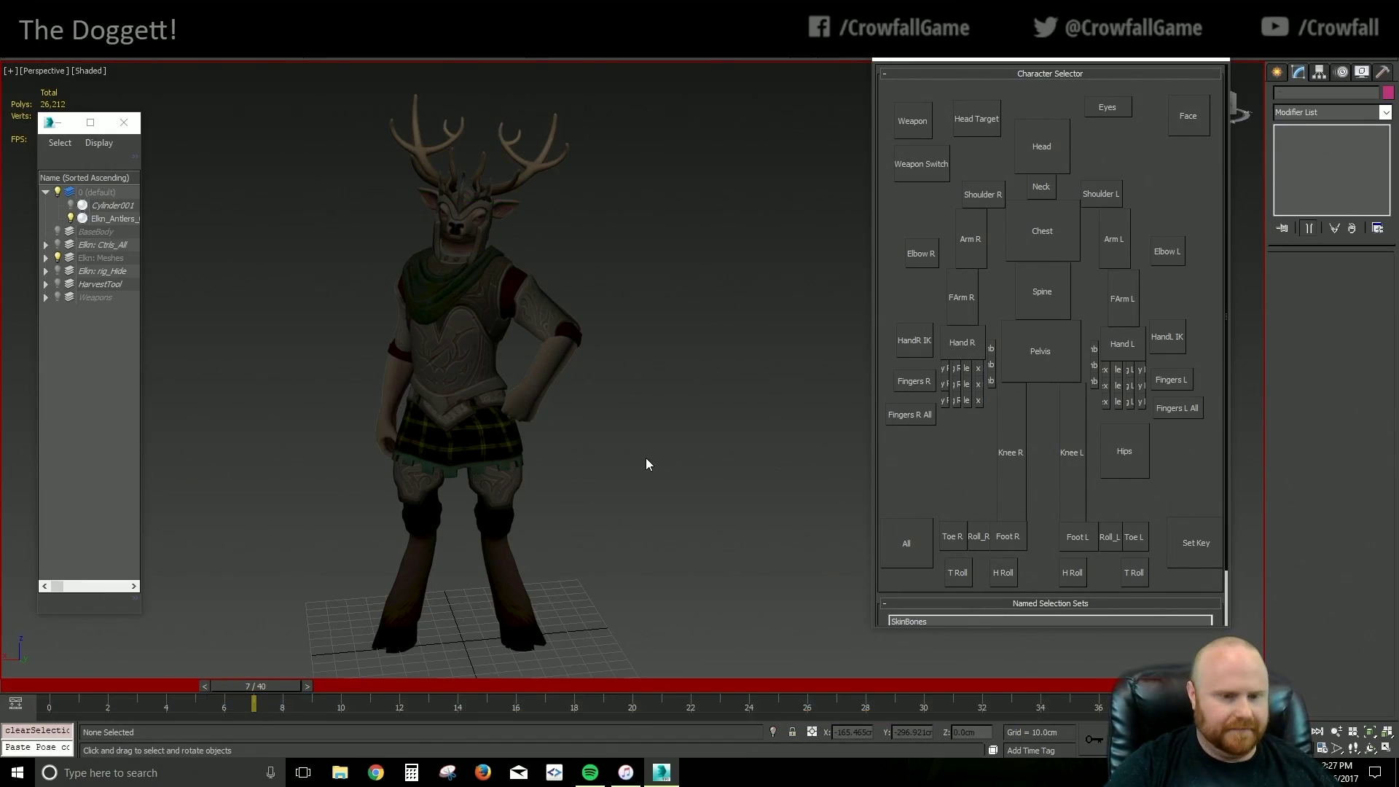
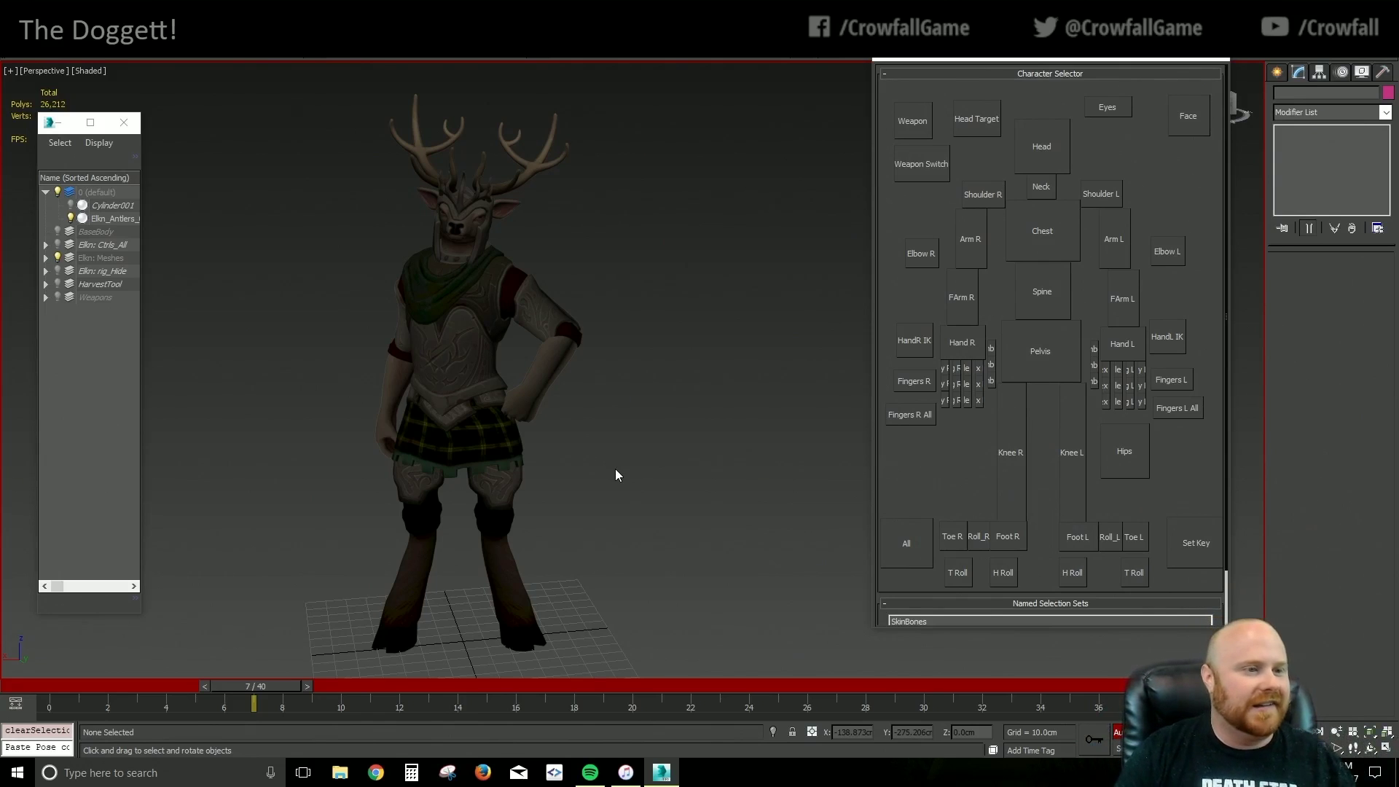
pyautogui.doubleClick(102, 244)
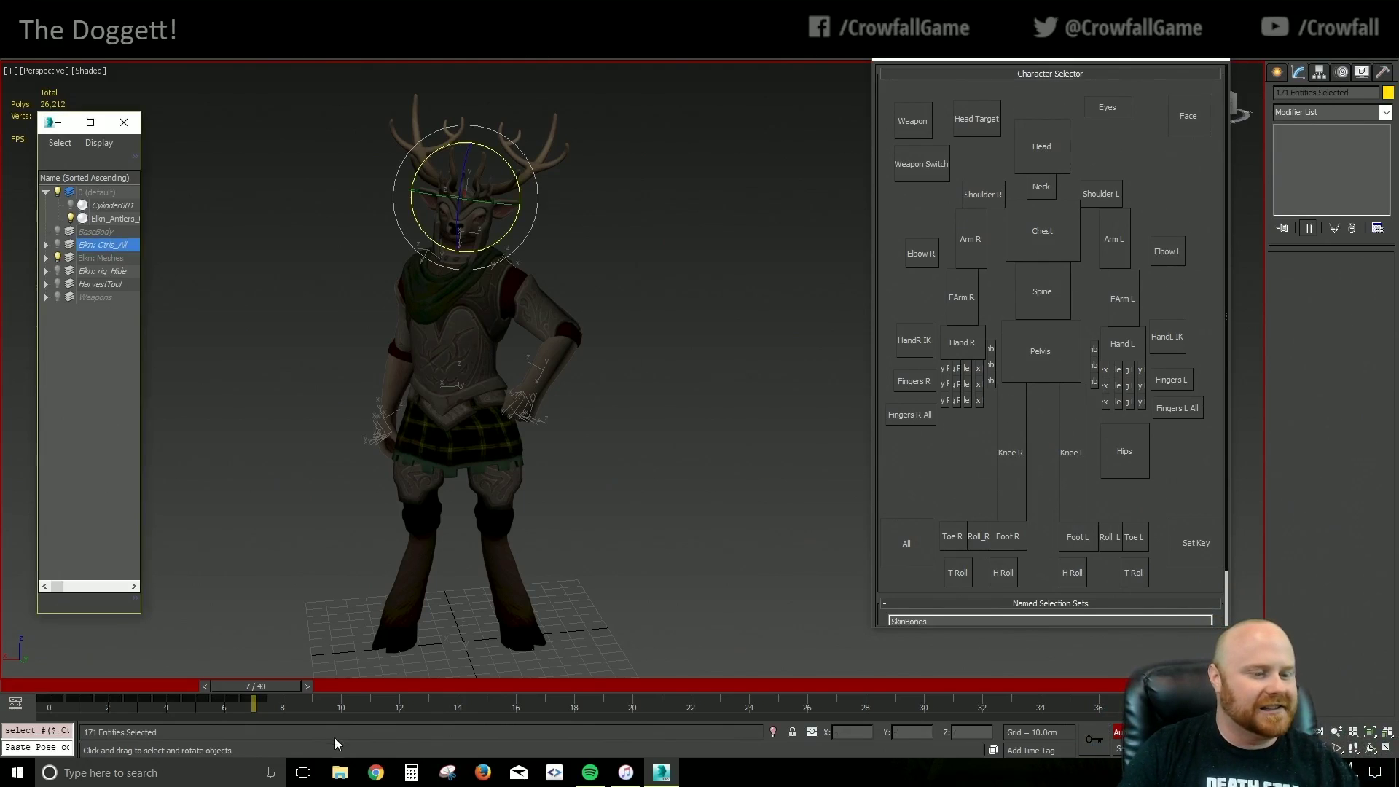
pyautogui.click(225, 600)
pyautogui.hotkey('ctrl', 's')
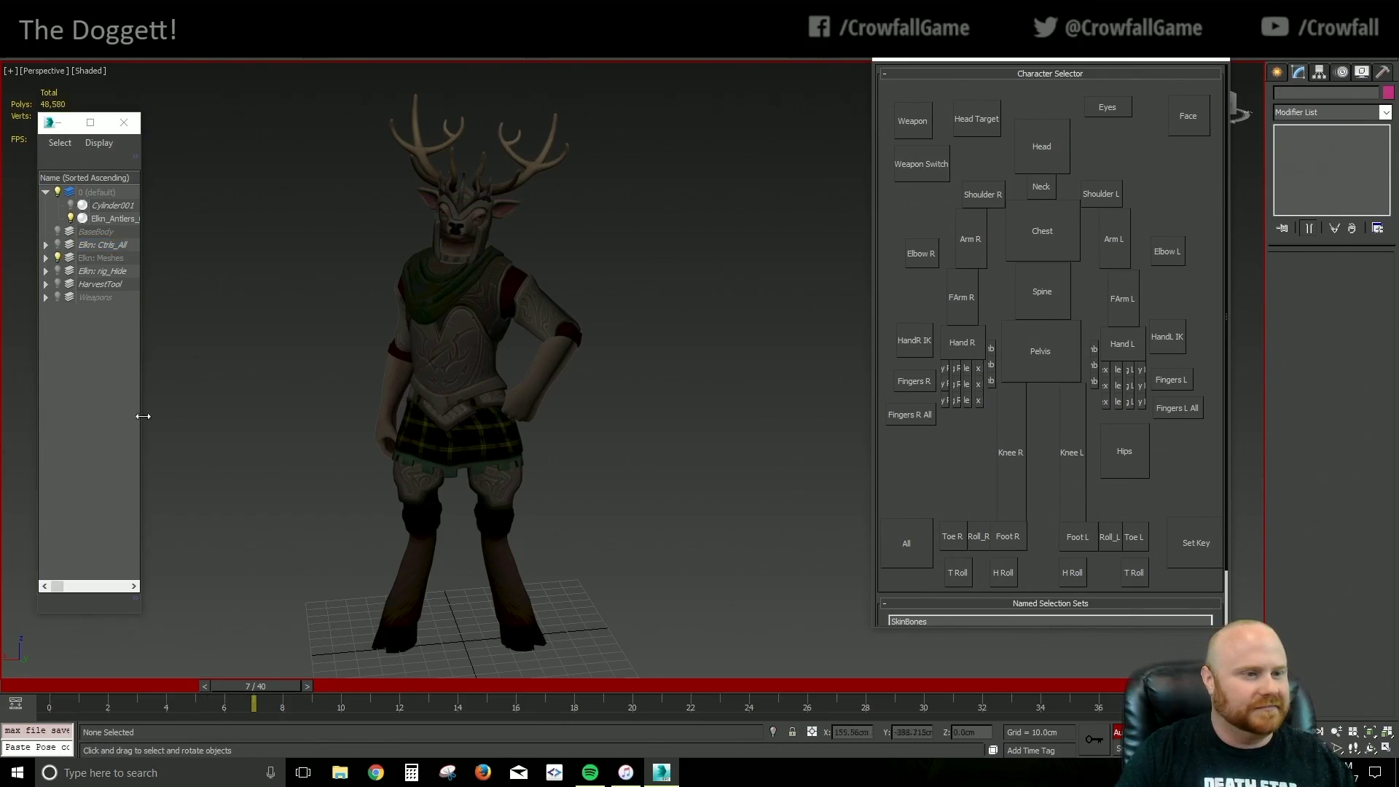
# Stretch the keys of all the rig controls from frames 0–7 to span frames 0–30
pyautogui.doubleClick(102, 245)
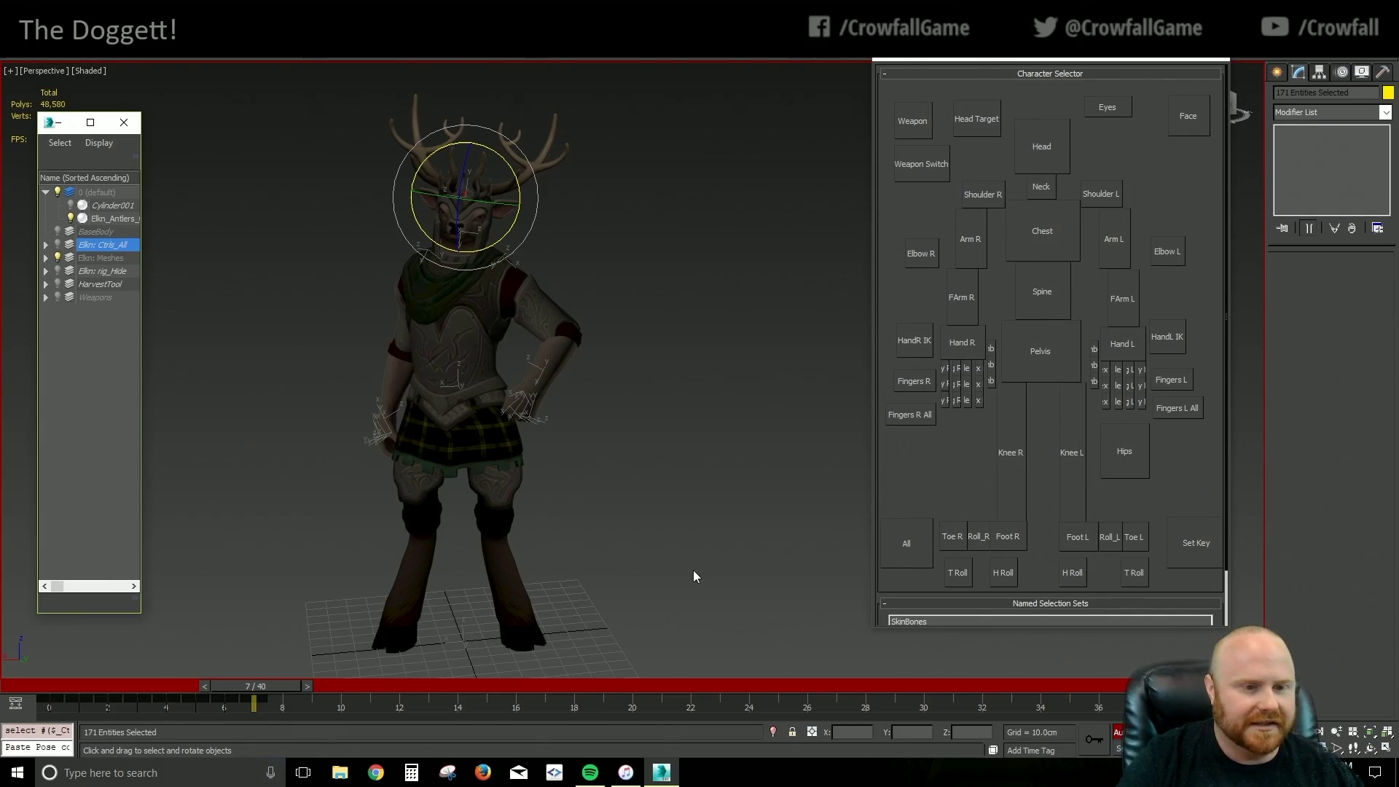
pyautogui.keyDown('alt'); pyautogui.moveTo(693, 577); pyautogui.dragTo(637, 575, button='middle'); pyautogui.keyUp('alt')
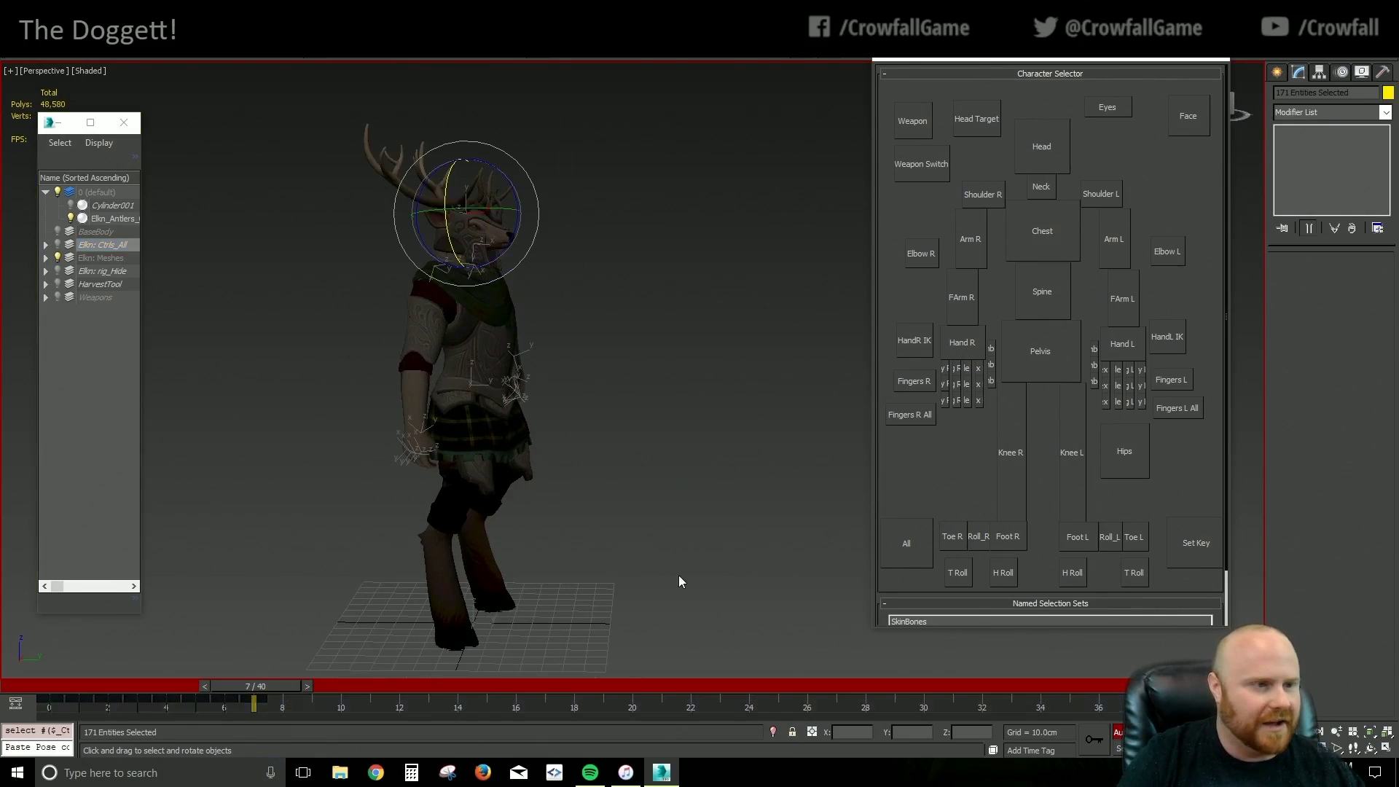
pyautogui.click(590, 642)
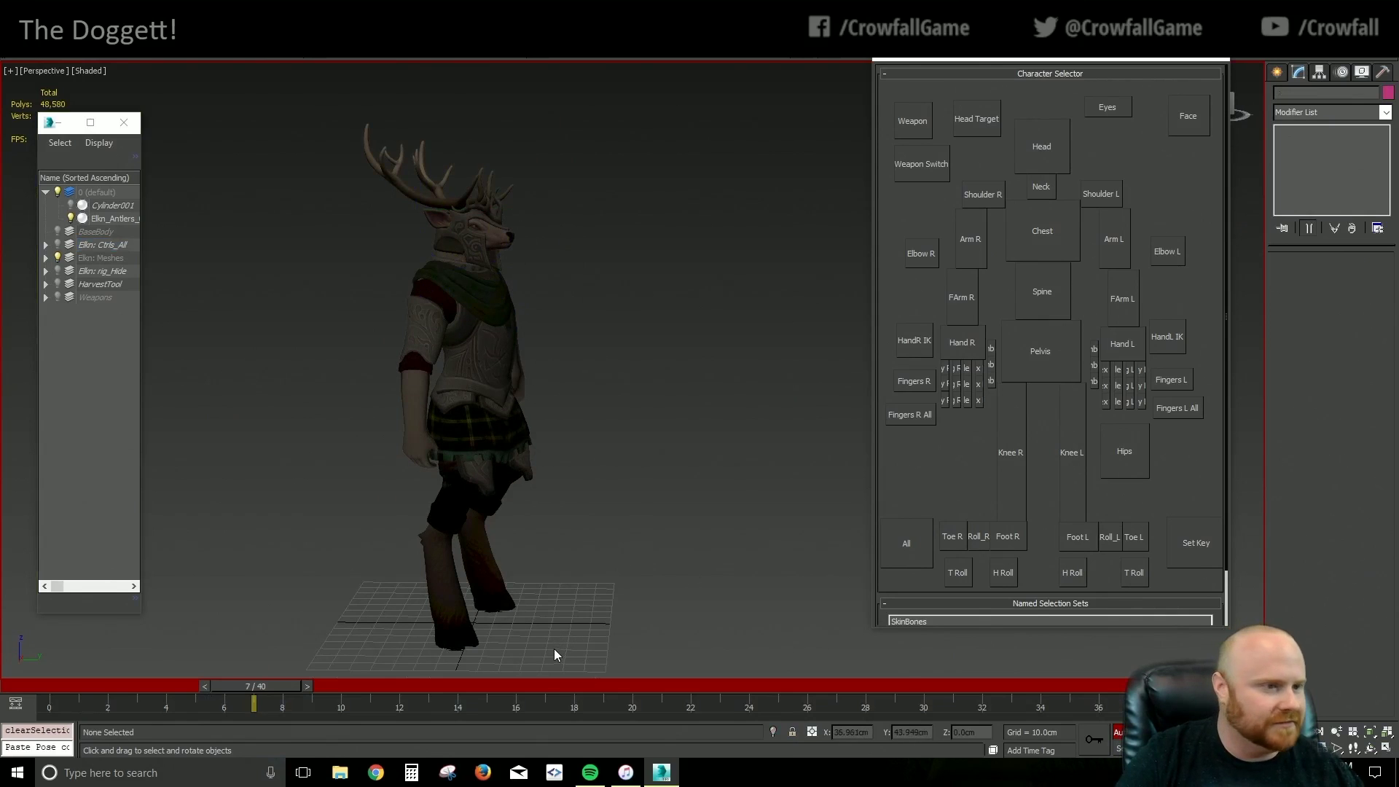
pyautogui.doubleClick(109, 245)
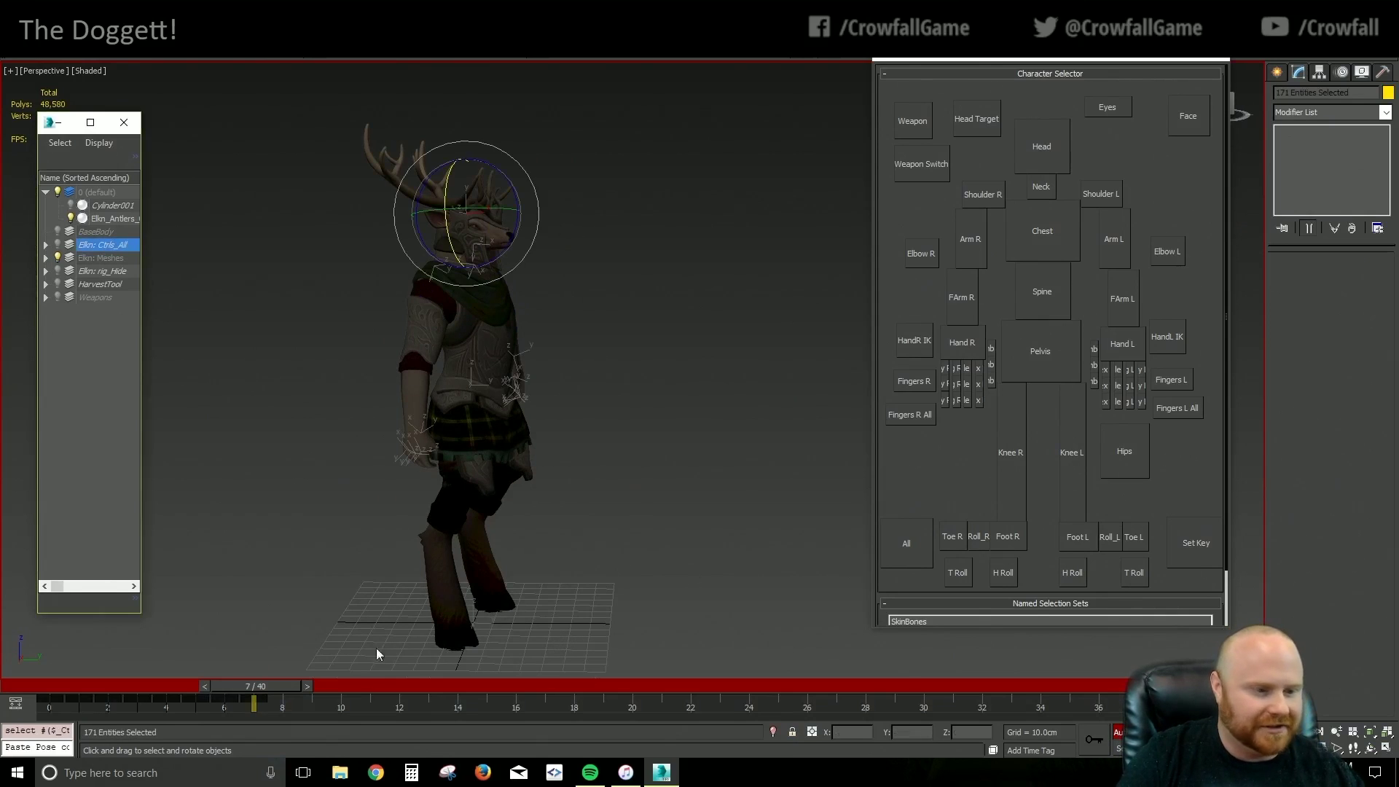
pyautogui.moveTo(318, 705); pyautogui.dragTo(17, 691)
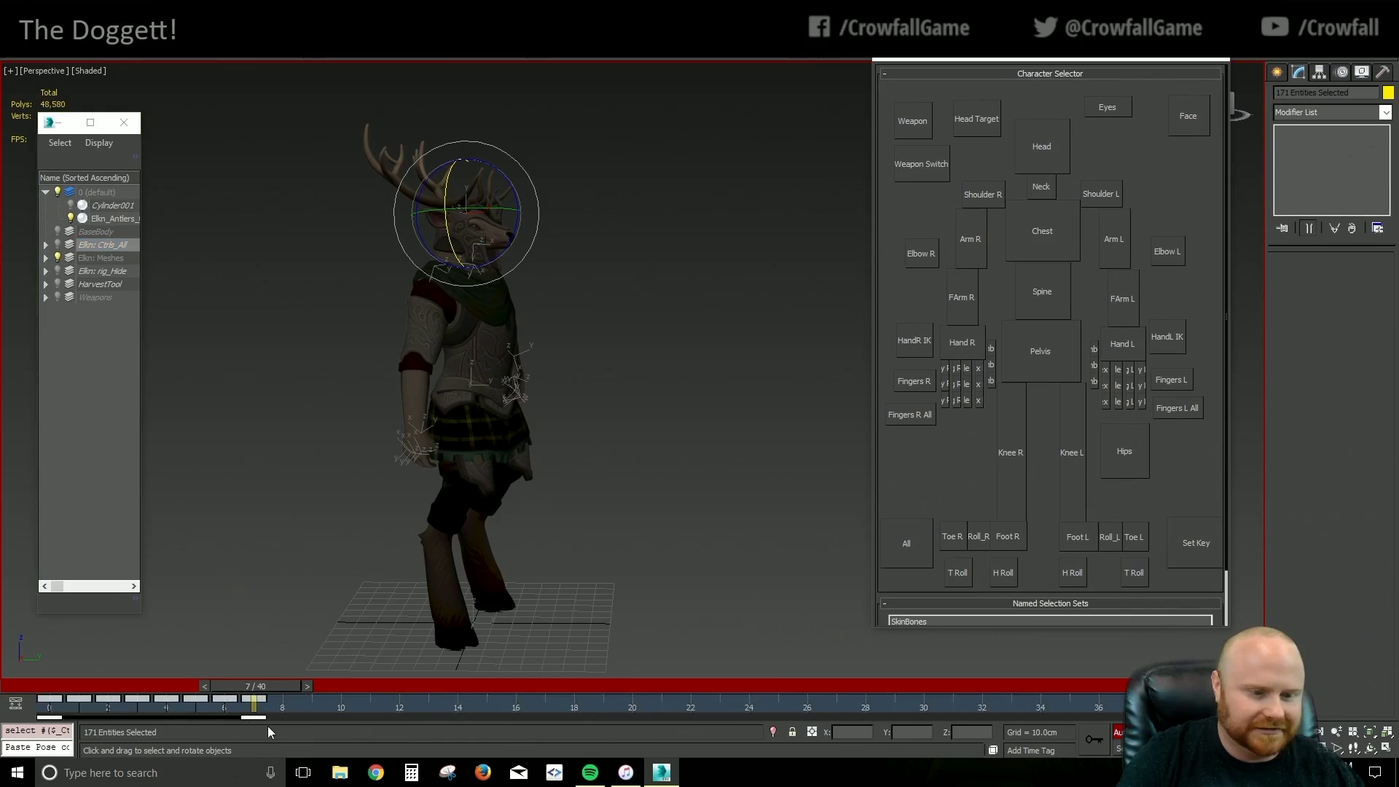
pyautogui.moveTo(253, 719); pyautogui.dragTo(926, 739)
# Retime the early rig control keys so they fall on frames 5, 10, 12 and 16
pyautogui.moveTo(73, 689); pyautogui.dragTo(167, 689)
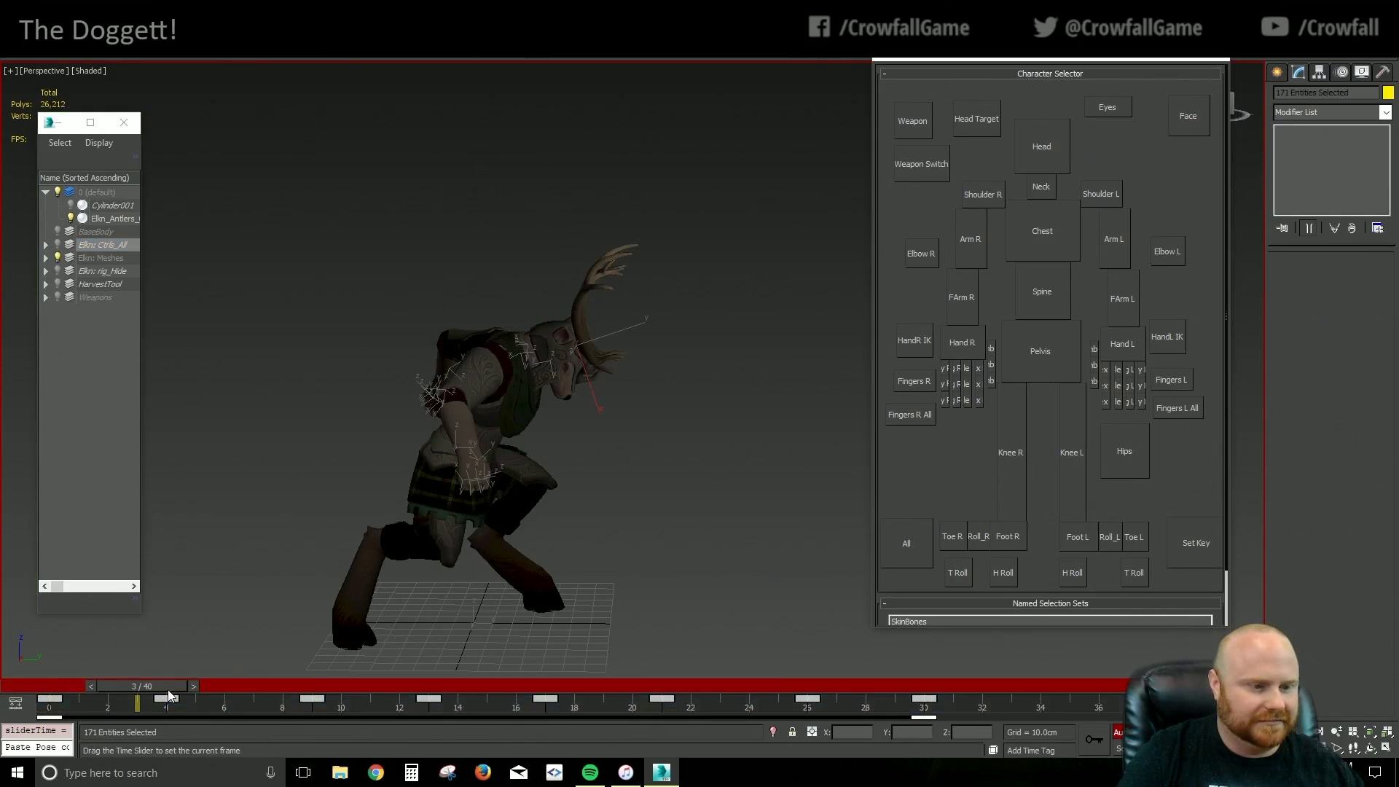
pyautogui.click(217, 705)
pyautogui.moveTo(169, 703); pyautogui.dragTo(400, 704)
pyautogui.click(429, 700)
pyautogui.click(540, 703)
pyautogui.moveTo(541, 702)
pyautogui.mouseDown()
pyautogui.moveTo(309, 691)
pyautogui.moveTo(676, 706)
pyautogui.moveTo(640, 688)
pyautogui.moveTo(516, 709)
pyautogui.mouseUp()
# Retime the remaining rig control keys, placing them on frames 14, 22, 27 and 34
pyautogui.click(662, 703)
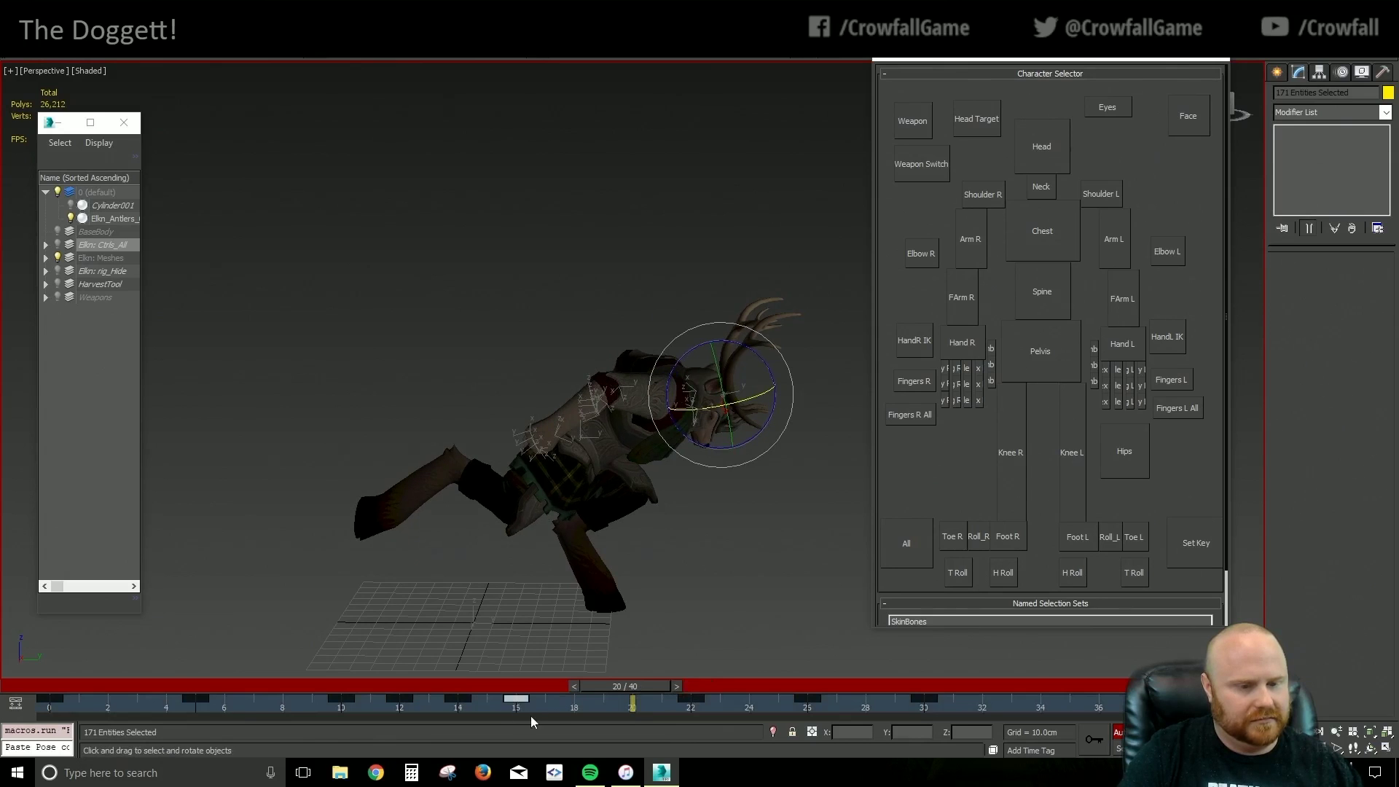
pyautogui.moveTo(631, 695); pyautogui.dragTo(710, 717)
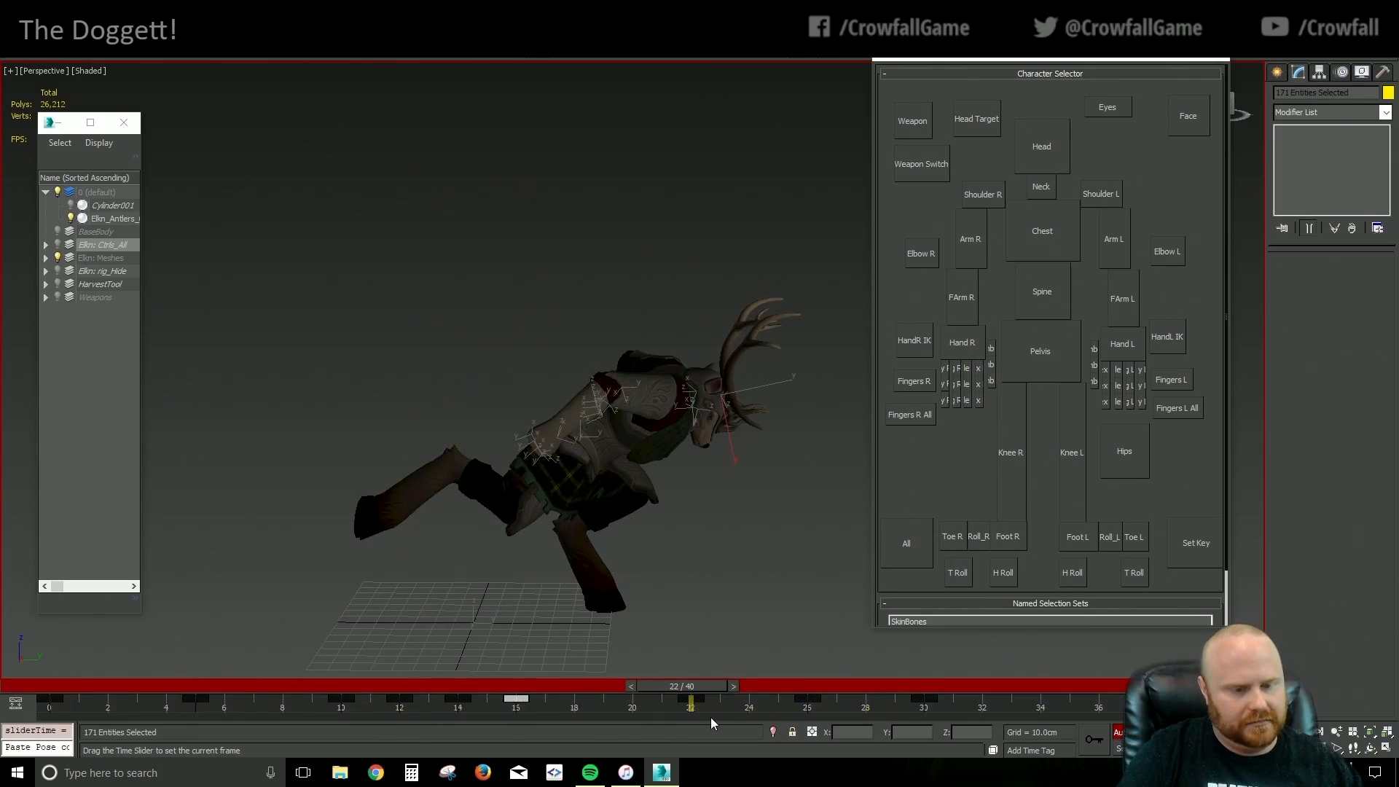
pyautogui.press('e')
pyautogui.hotkey('ctrl', 'z')
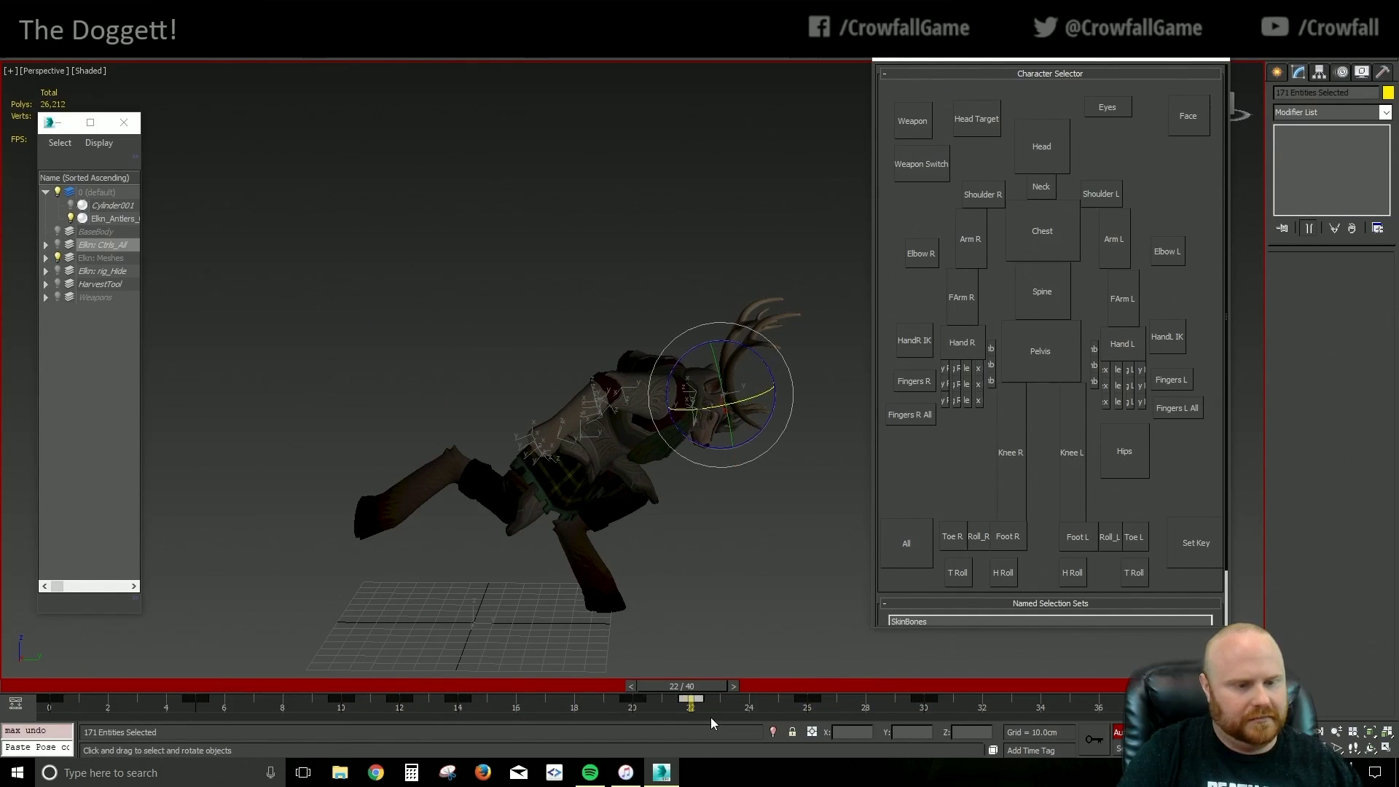
pyautogui.moveTo(432, 692); pyautogui.dragTo(835, 711)
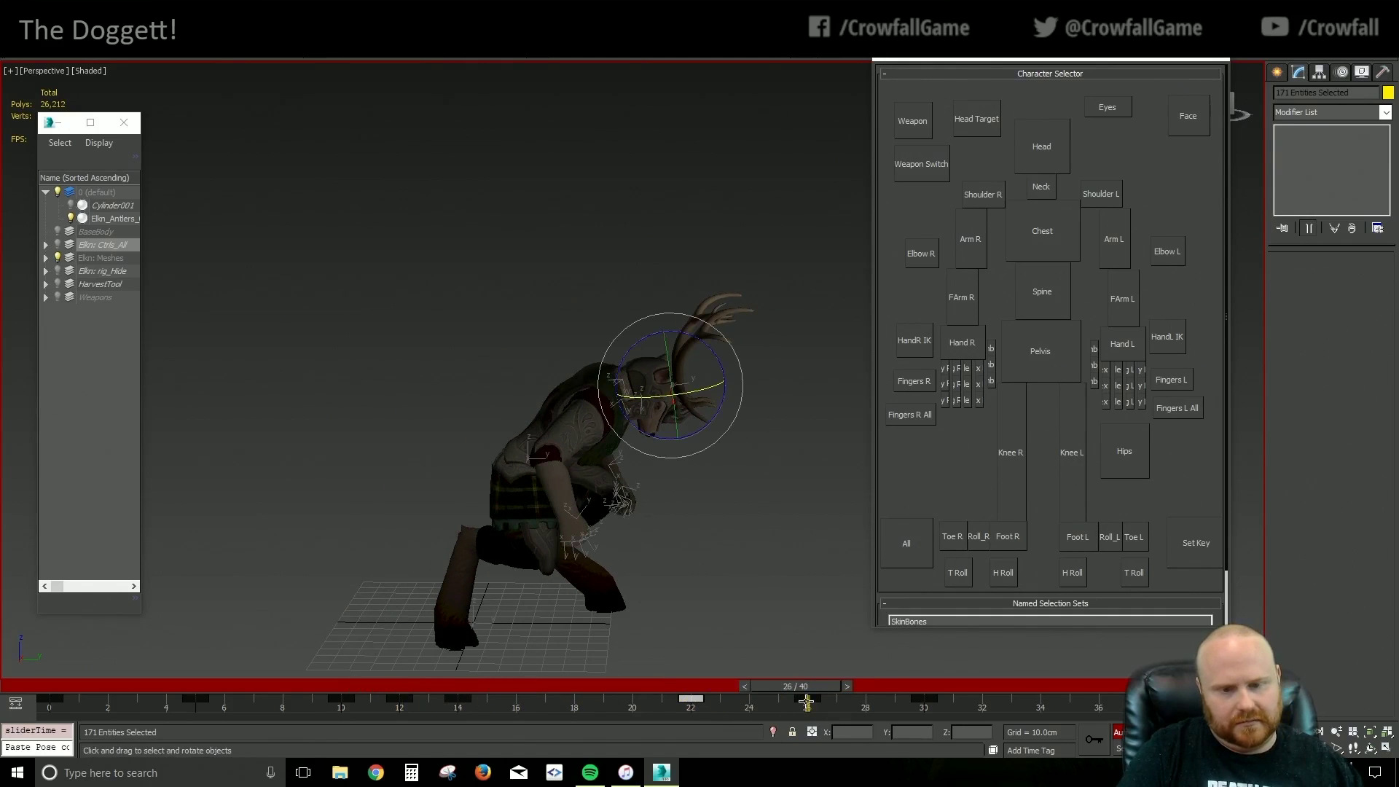
pyautogui.moveTo(923, 700); pyautogui.dragTo(1033, 712)
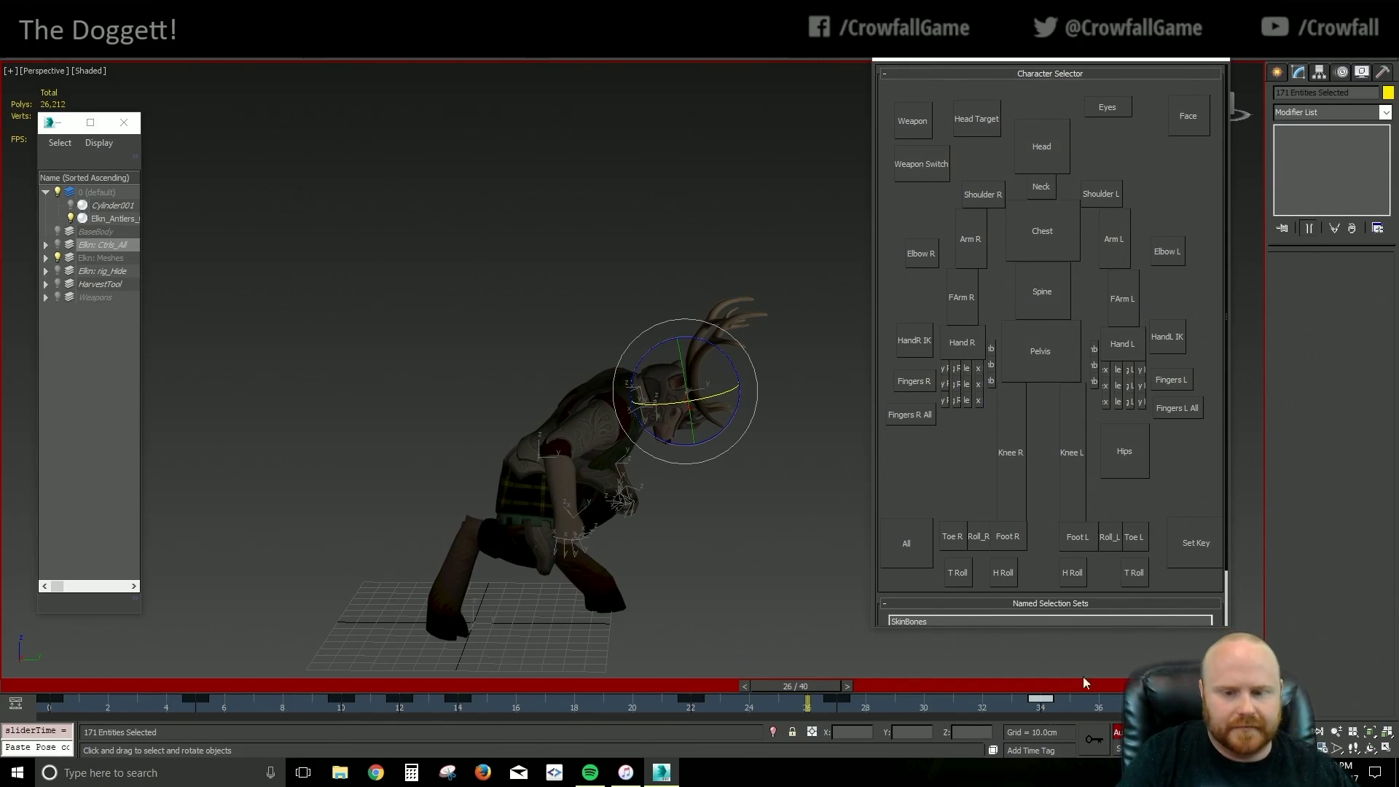
# Shorten the animation range to end at frame 34 and play the retimed charge
pyautogui.keyDown('ctrl'); pyautogui.keyDown('alt'); pyautogui.moveTo(1055, 704); pyautogui.dragTo(1227, 705, button='right'); pyautogui.keyUp('alt'); pyautogui.keyUp('ctrl')
pyautogui.click(1093, 656)
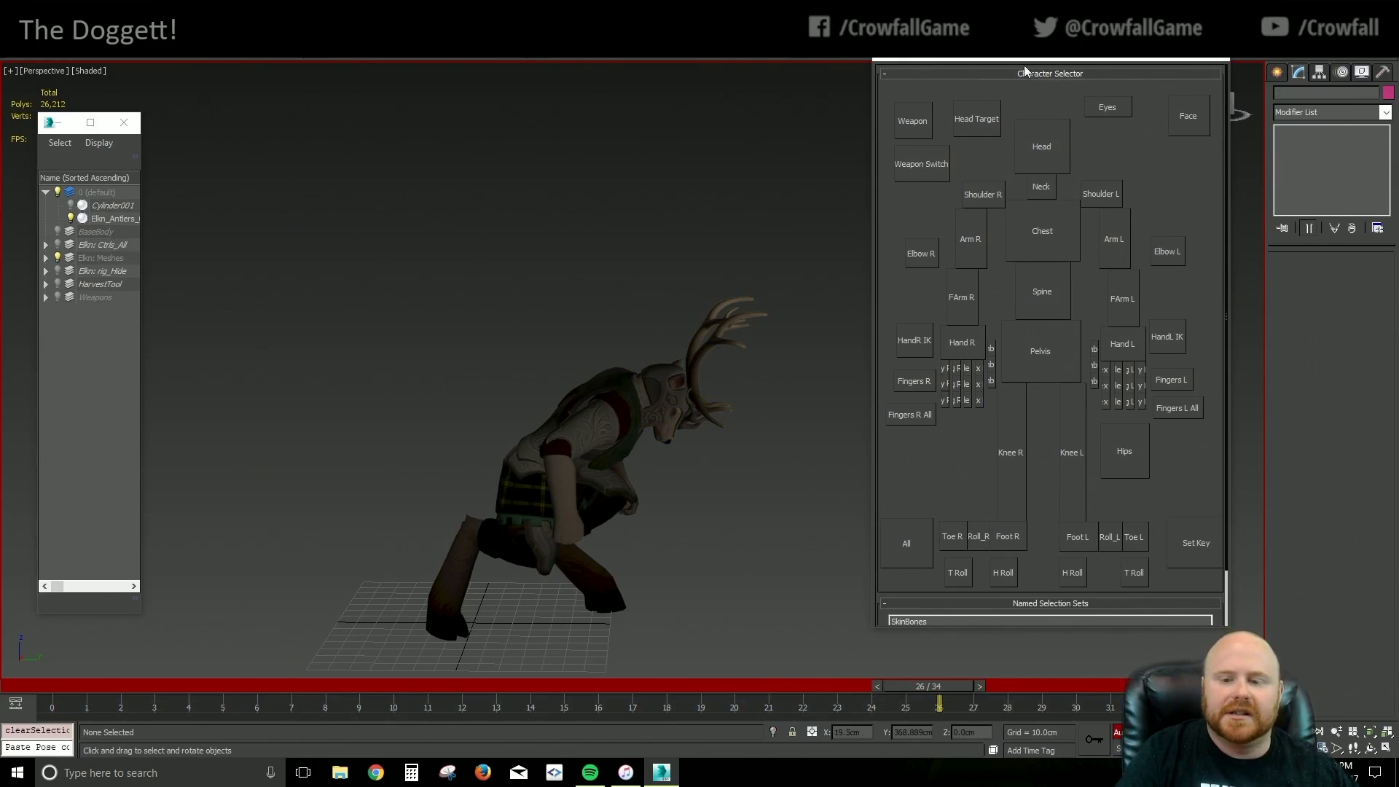
pyautogui.press('/')
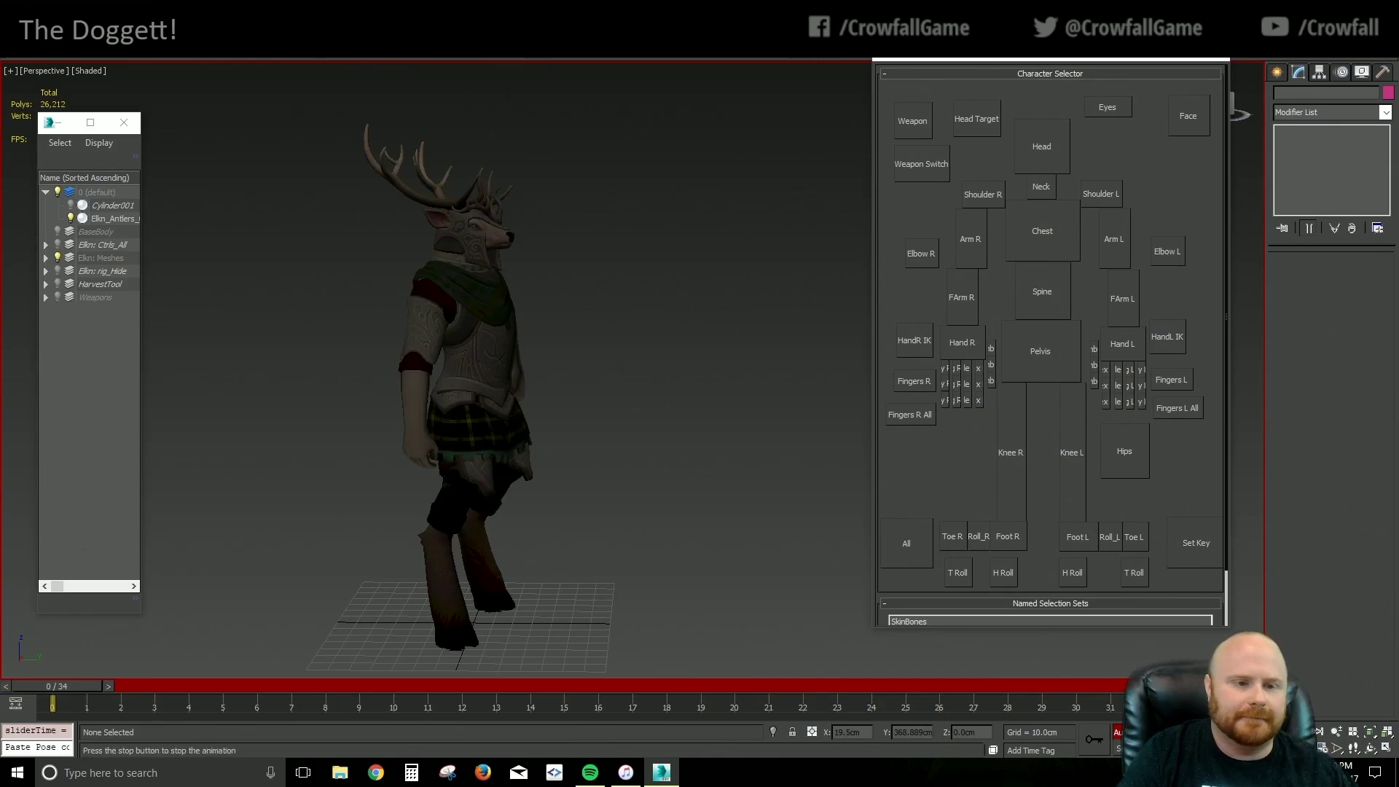
pyautogui.press('/')
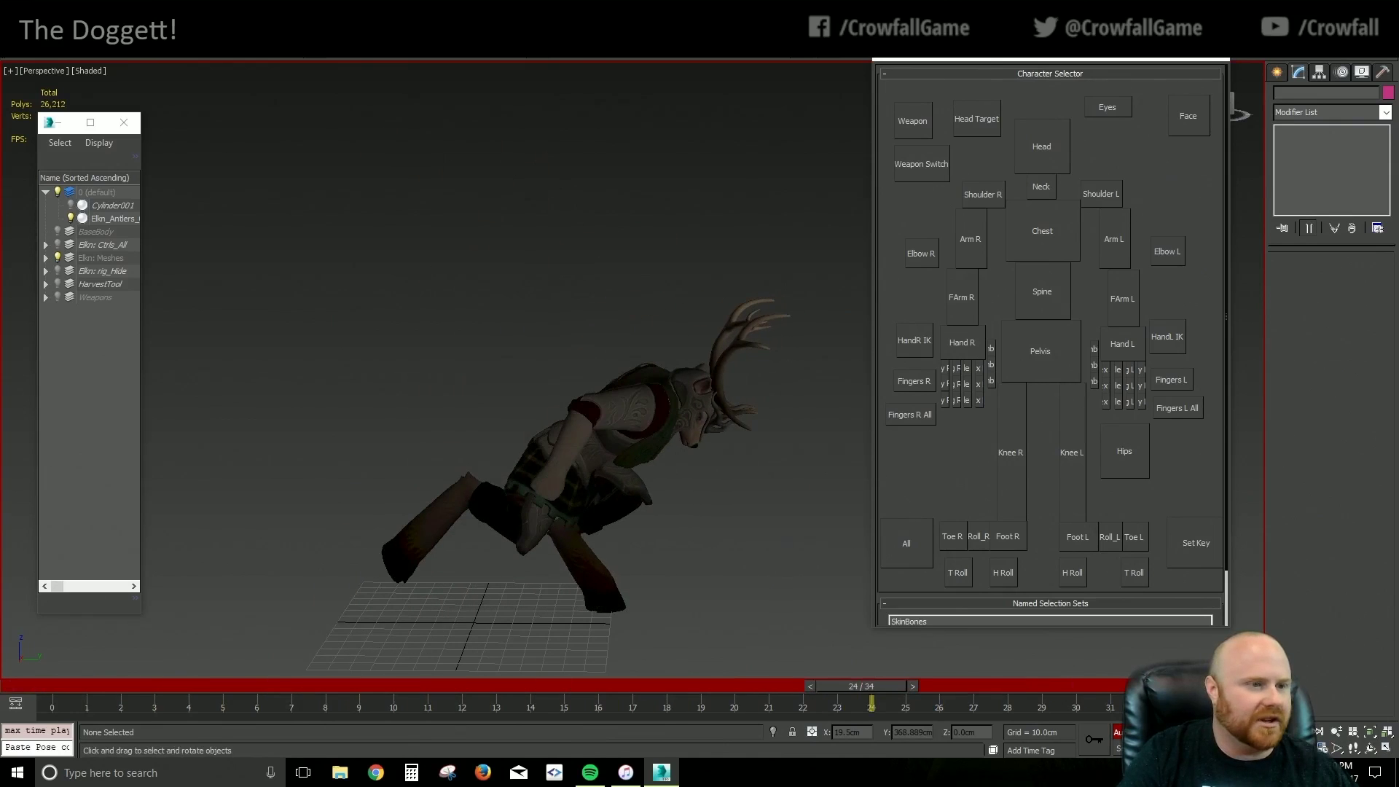
# Move the rig controls' frame 22 key to frame 16 and play the animation from the start
pyautogui.click(87, 245)
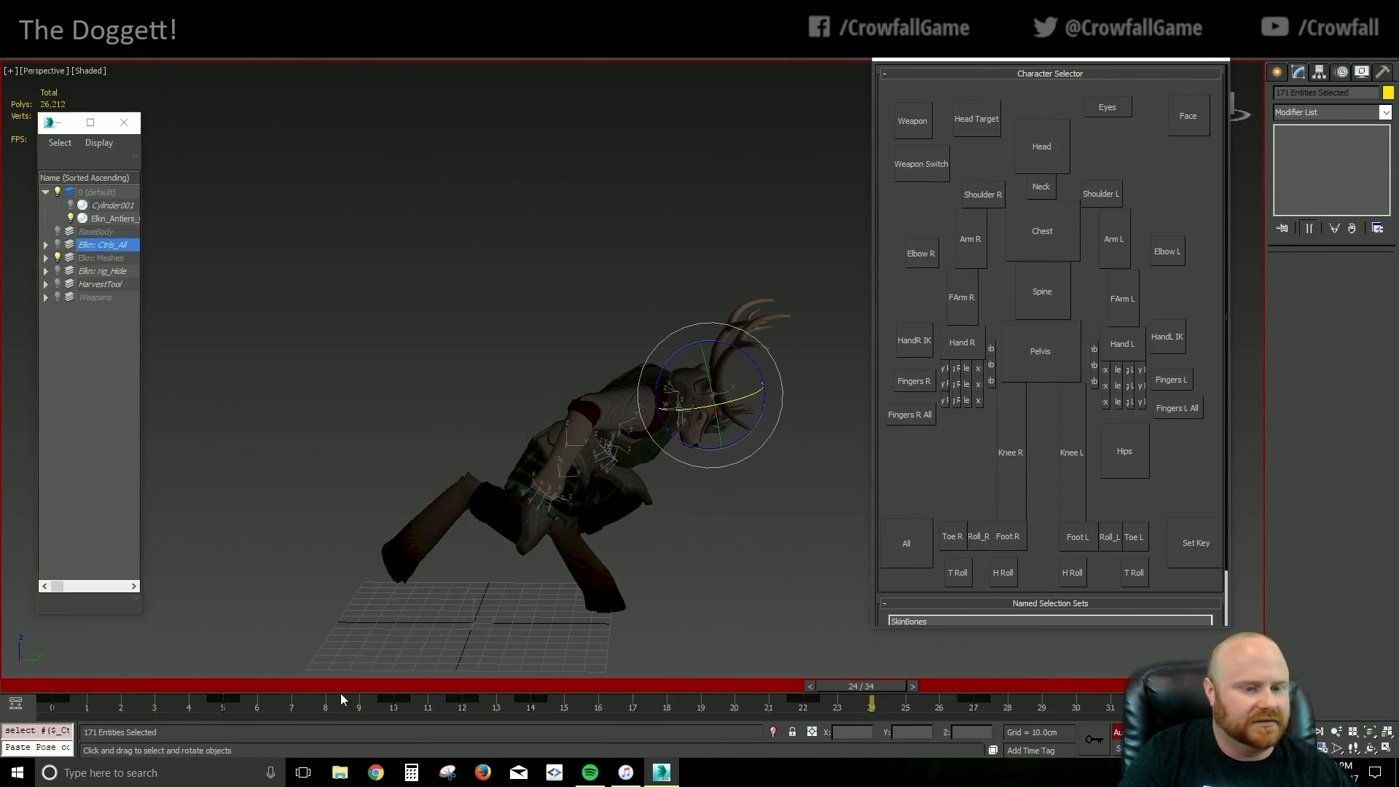
pyautogui.click(393, 686)
pyautogui.moveTo(429, 701); pyautogui.dragTo(94, 658)
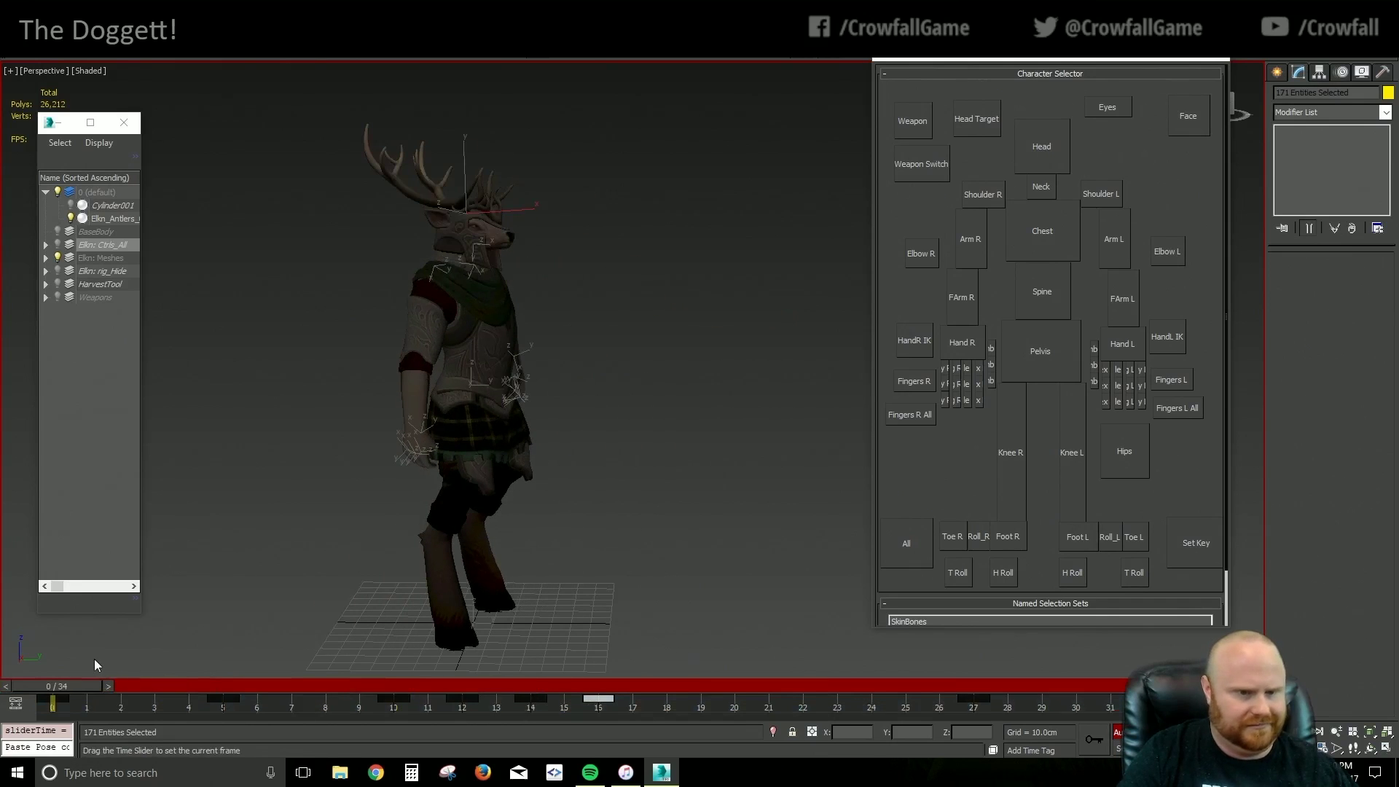
pyautogui.click(365, 583)
pyautogui.press('/')
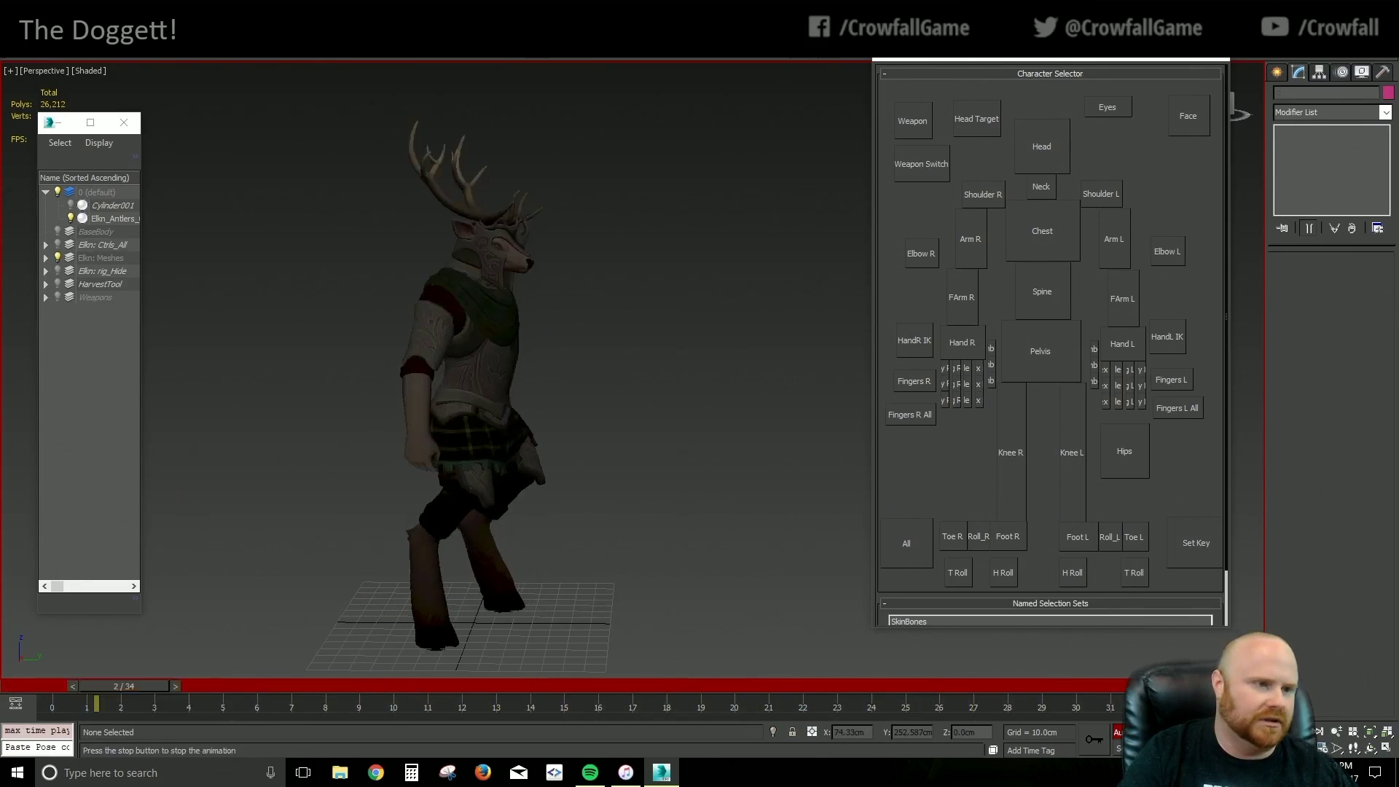
# Stop the playback, select all the rig controls, move their frame 5 key to frame 6, and go to frame 3
pyautogui.press('/')
pyautogui.doubleClick(102, 245)
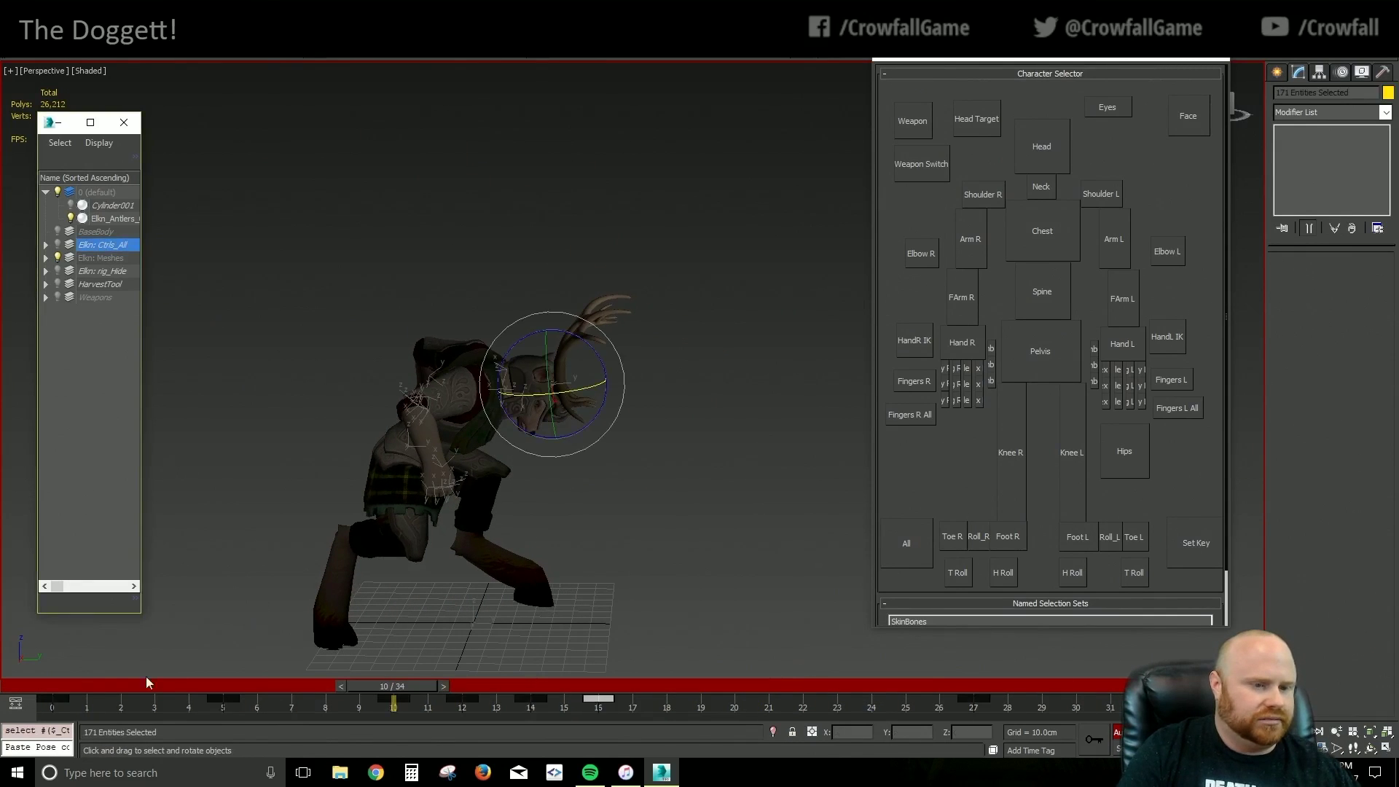
pyautogui.click(98, 688)
pyautogui.moveTo(133, 687); pyautogui.dragTo(255, 706)
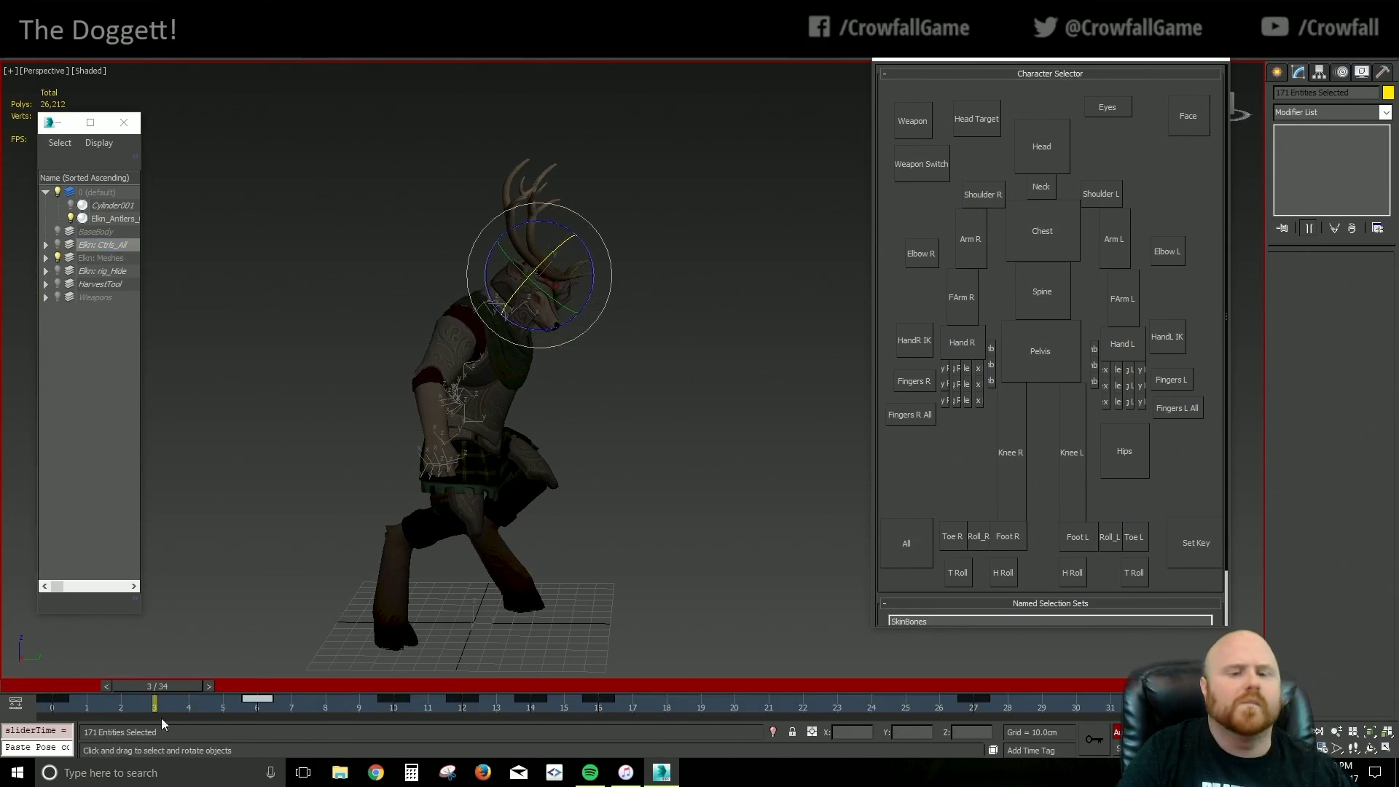
# Copy the left foot control's frame 0 key to frame 3
pyautogui.click(722, 602)
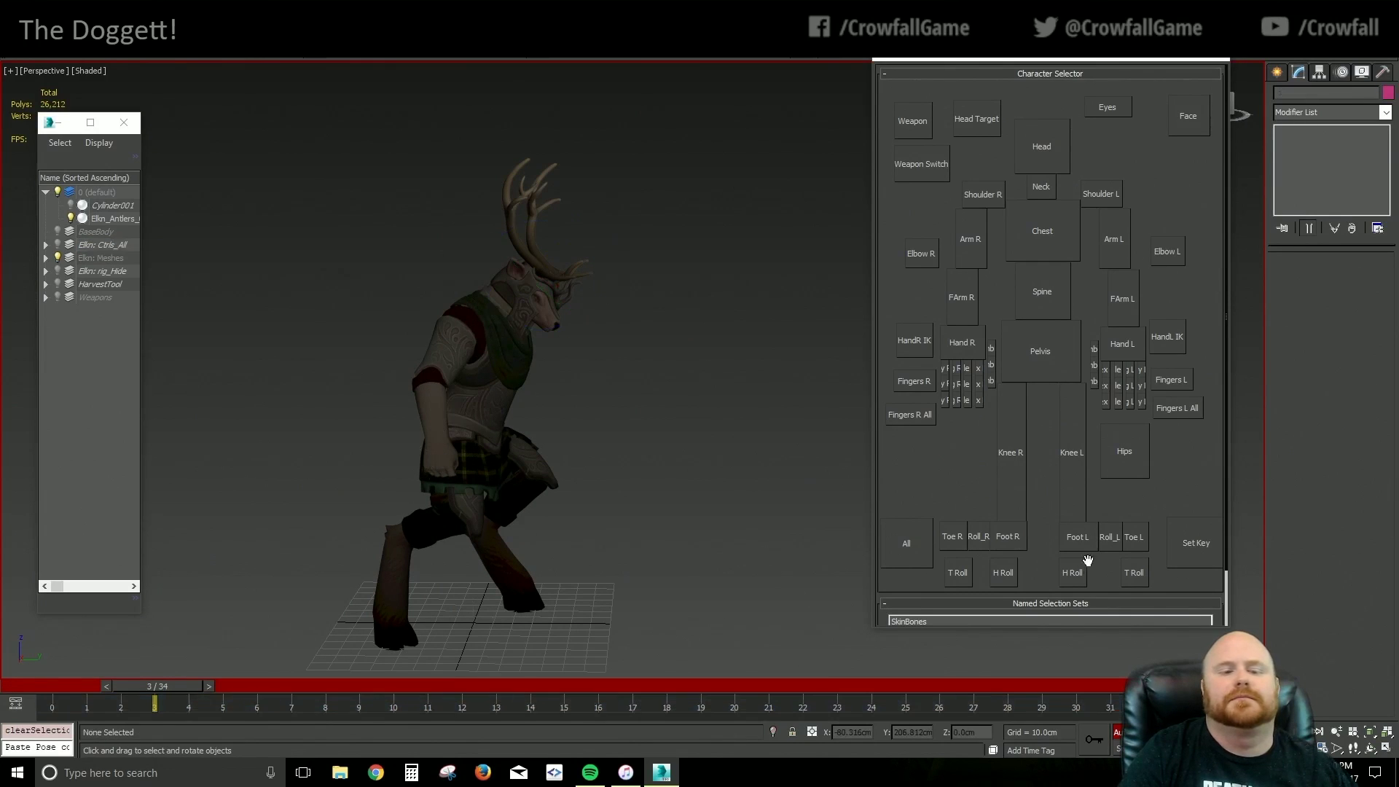
pyautogui.click(1076, 538)
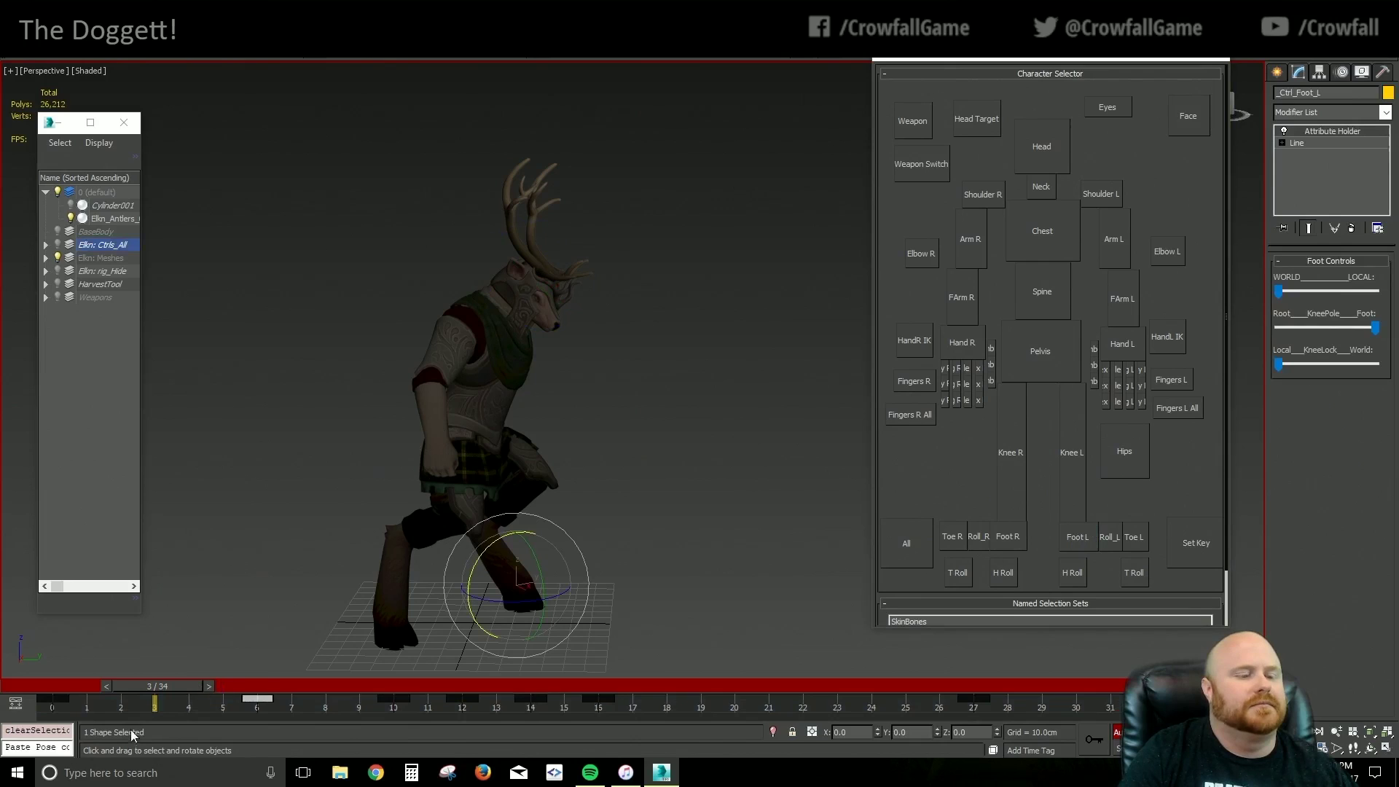
pyautogui.click(143, 708)
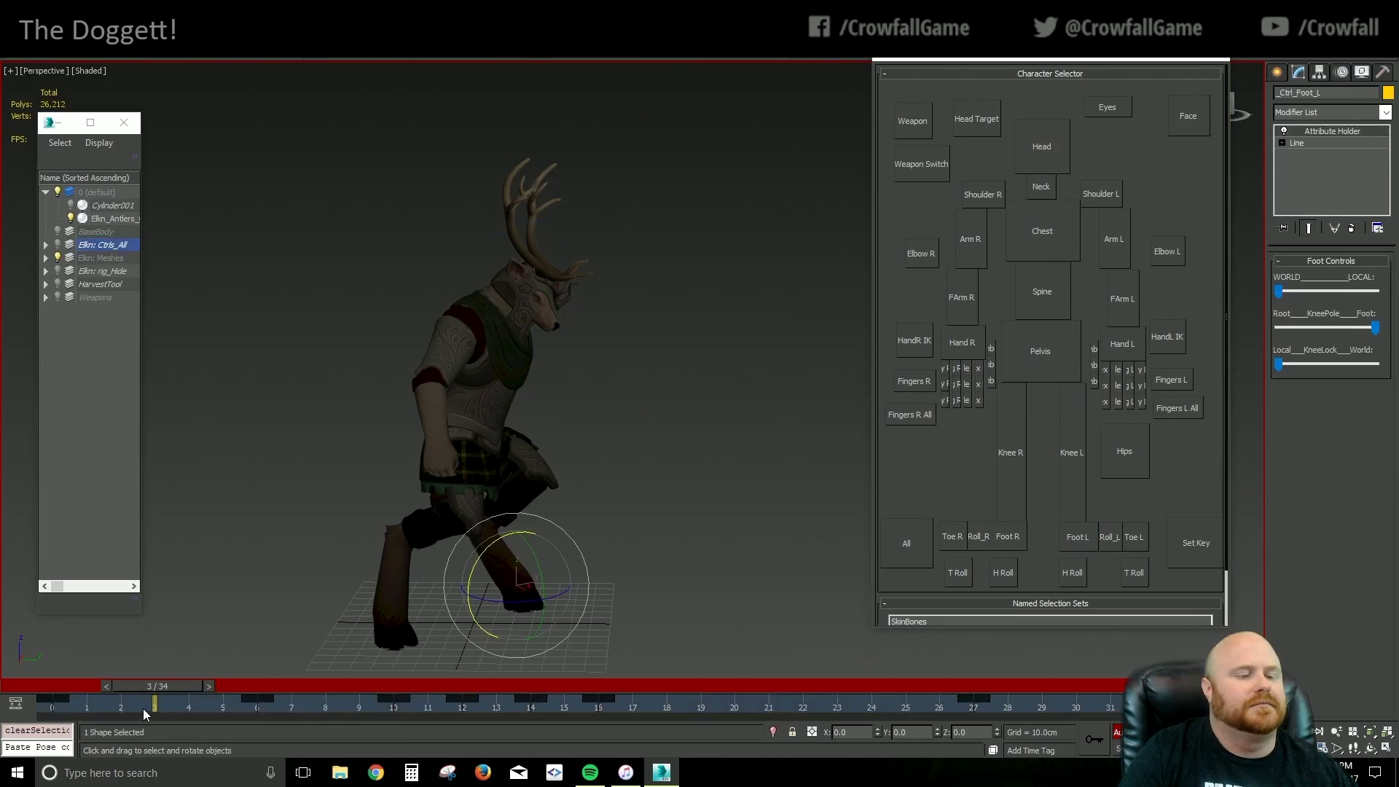
pyautogui.click(61, 702)
pyautogui.keyDown('shift'); pyautogui.moveTo(61, 702); pyautogui.dragTo(161, 704); pyautogui.keyUp('shift')
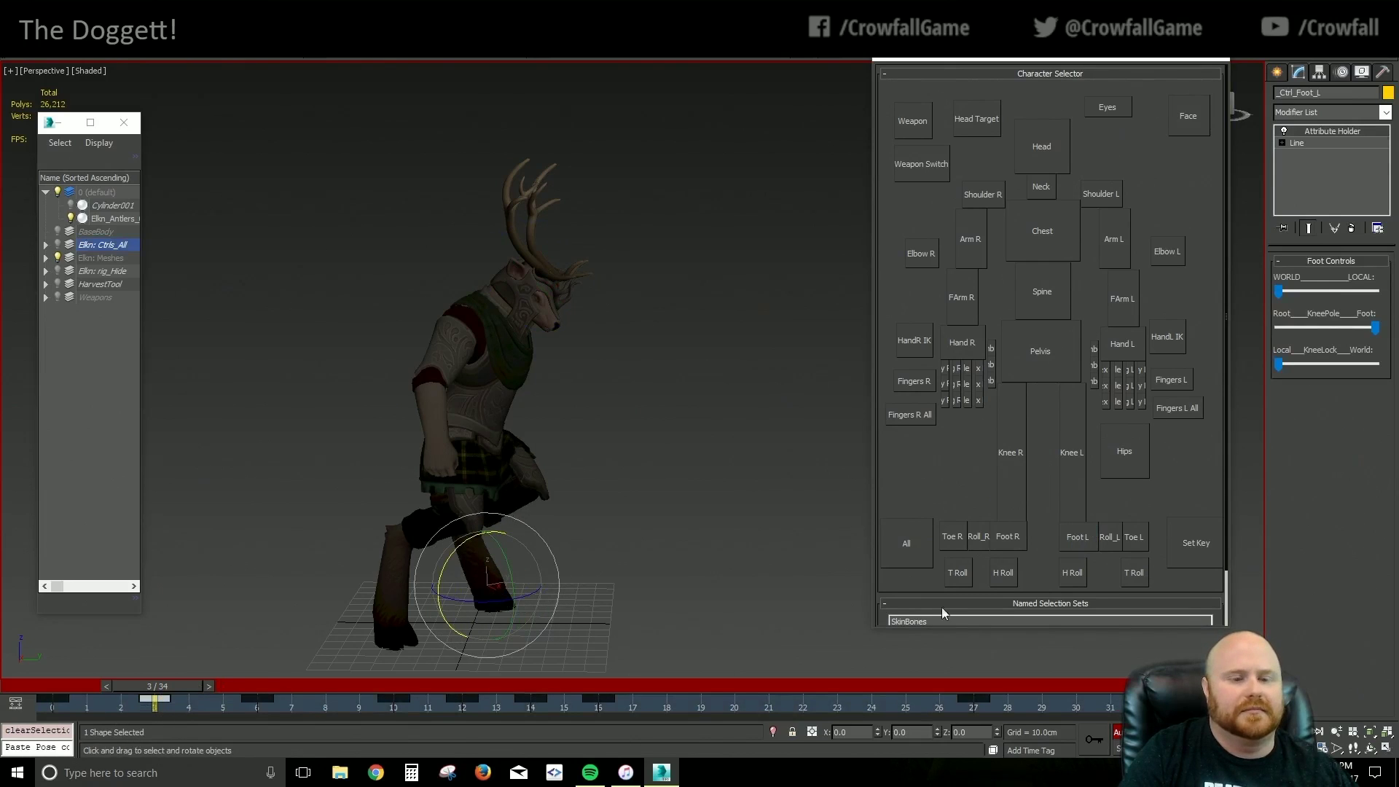
# Copy the right foot control's key from frame 6 to frame 3
pyautogui.click(1008, 536)
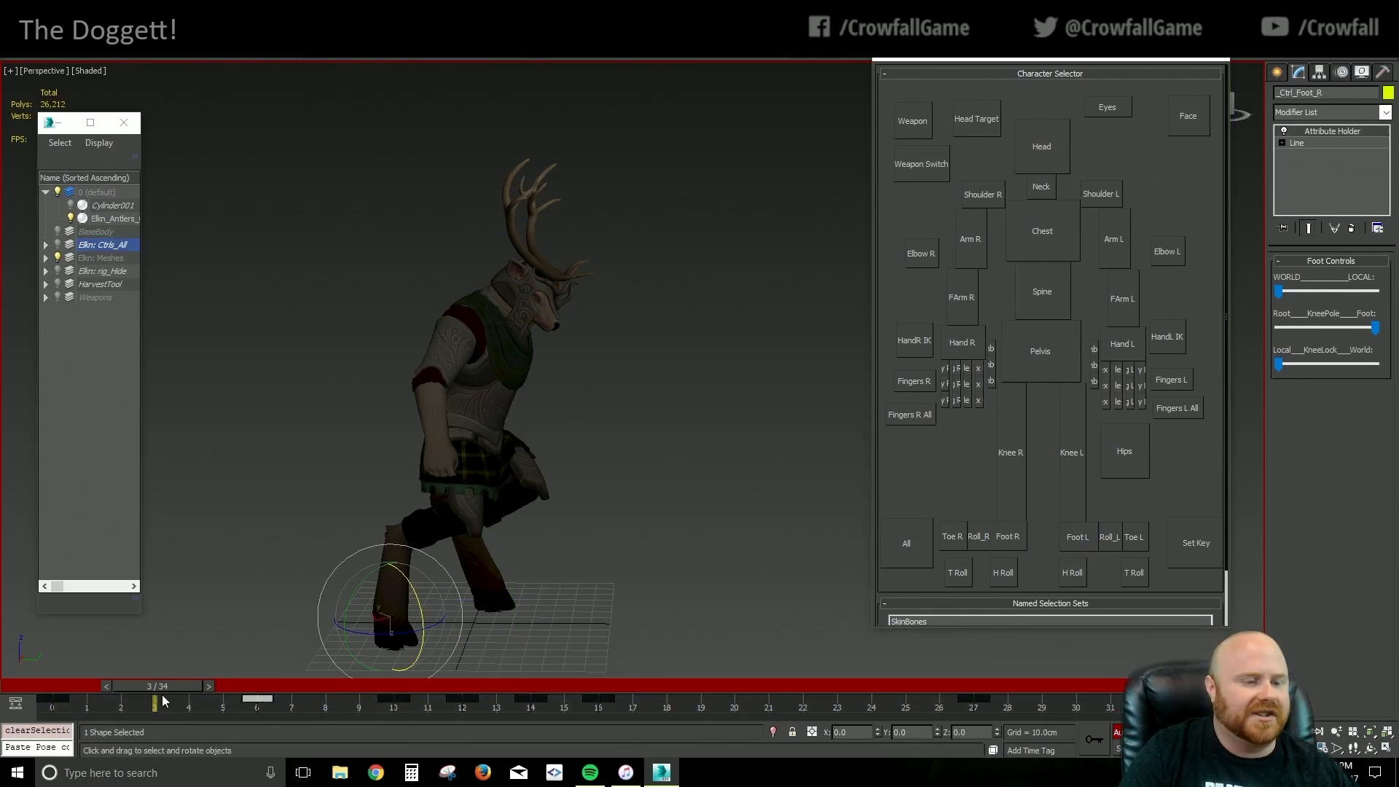
pyautogui.keyDown('shift'); pyautogui.moveTo(256, 699); pyautogui.dragTo(155, 711); pyautogui.keyUp('shift')
# At frame 3, move the pelvis control to about Y -5.8 cm, Z 94.2 cm and adjust its rotation
pyautogui.click(1042, 356)
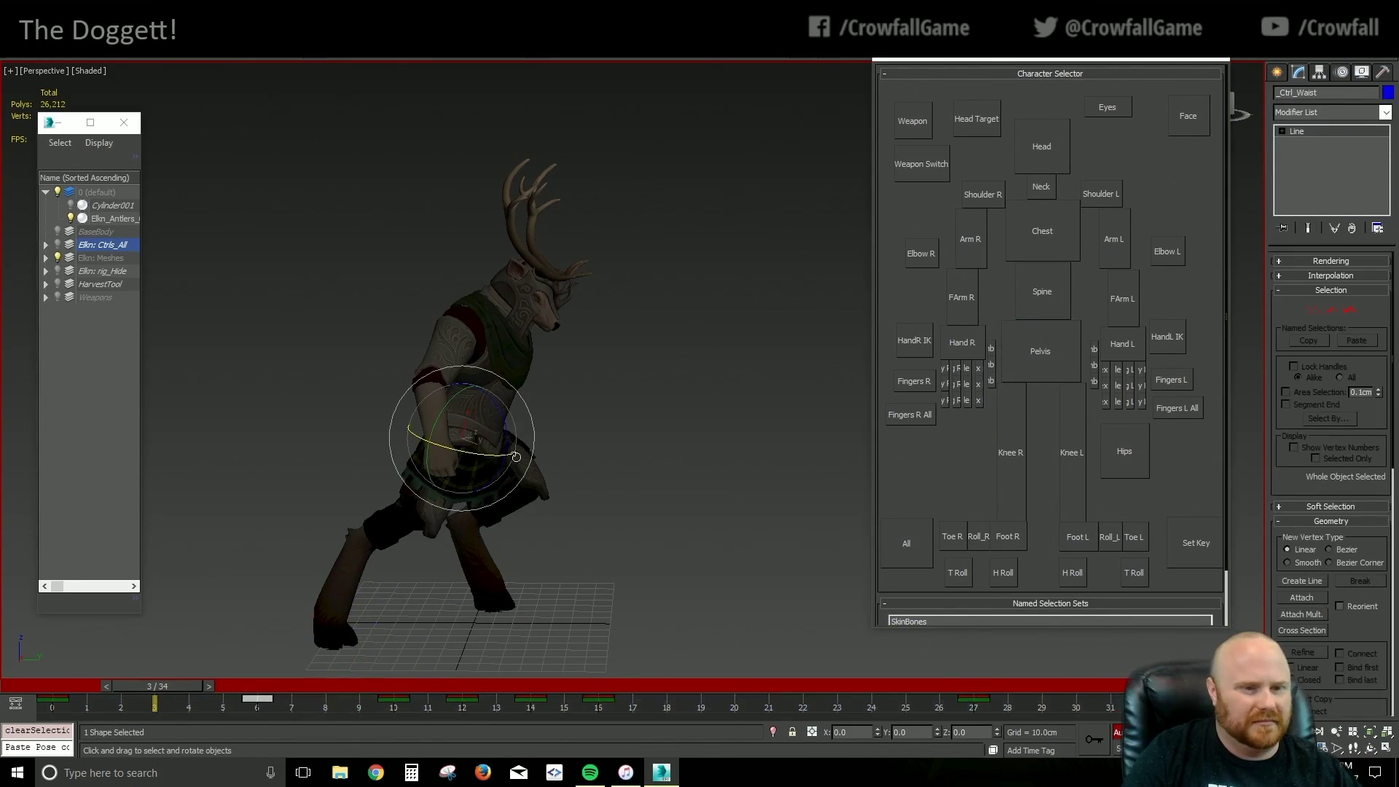
pyautogui.press('w')
pyautogui.moveTo(480, 425); pyautogui.dragTo(452, 433)
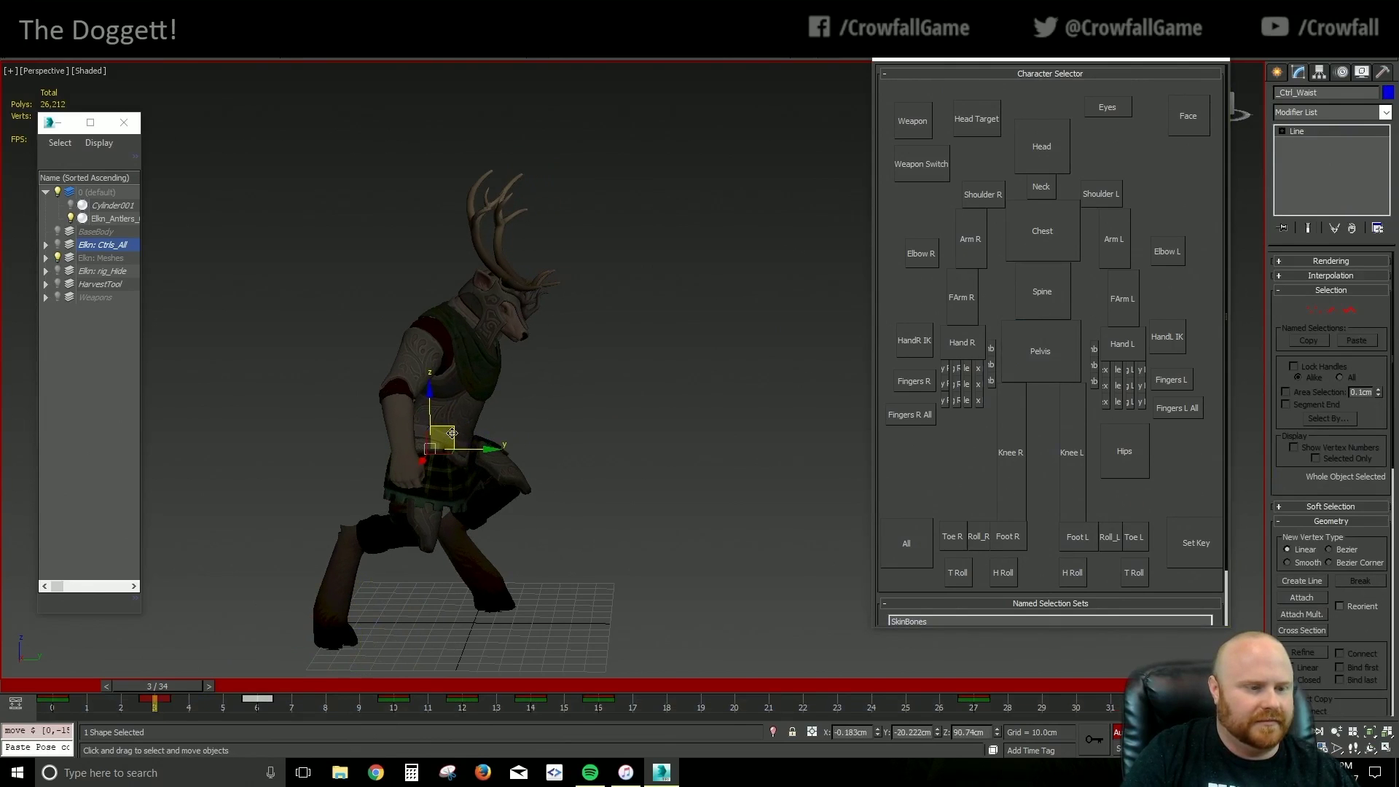
pyautogui.moveTo(160, 689); pyautogui.dragTo(169, 632)
pyautogui.moveTo(454, 430); pyautogui.dragTo(483, 425)
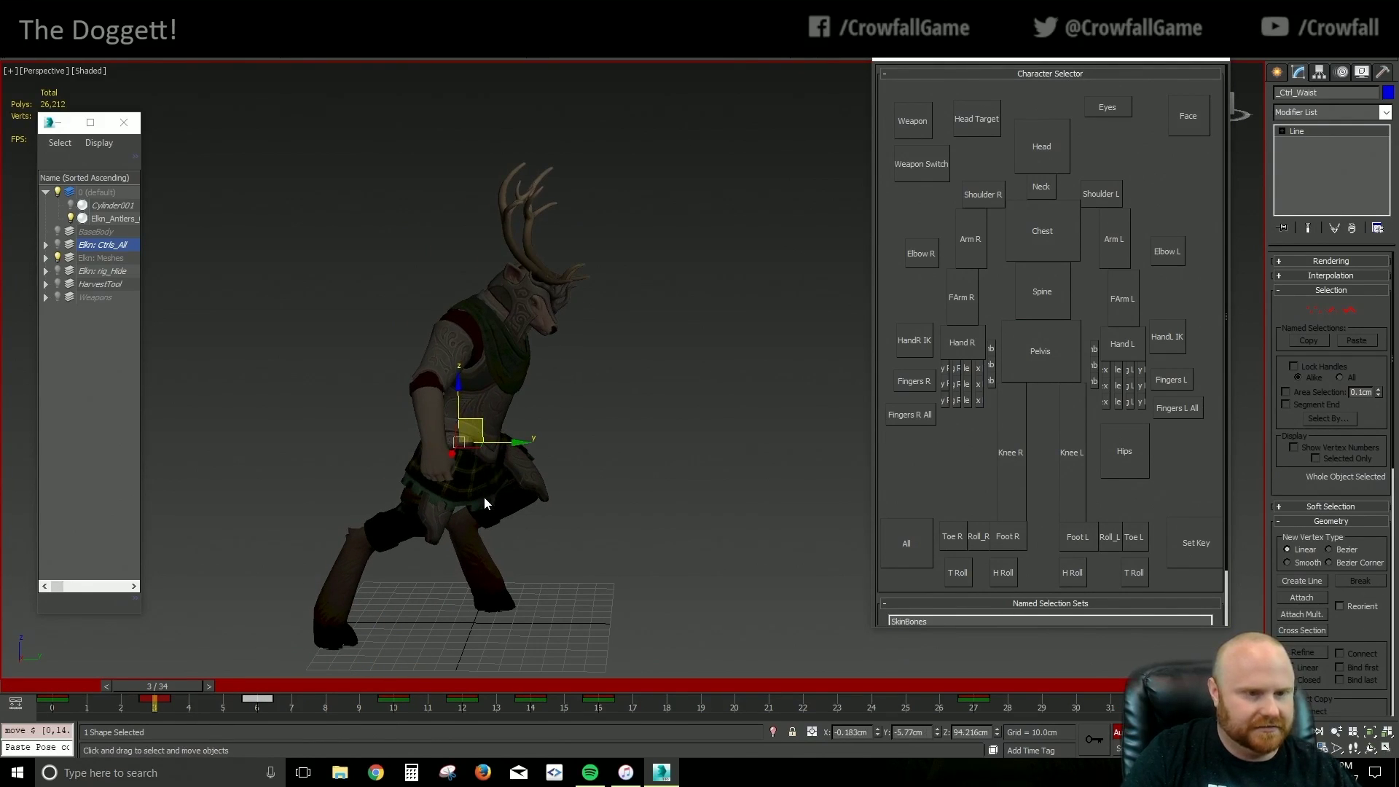
pyautogui.press('e')
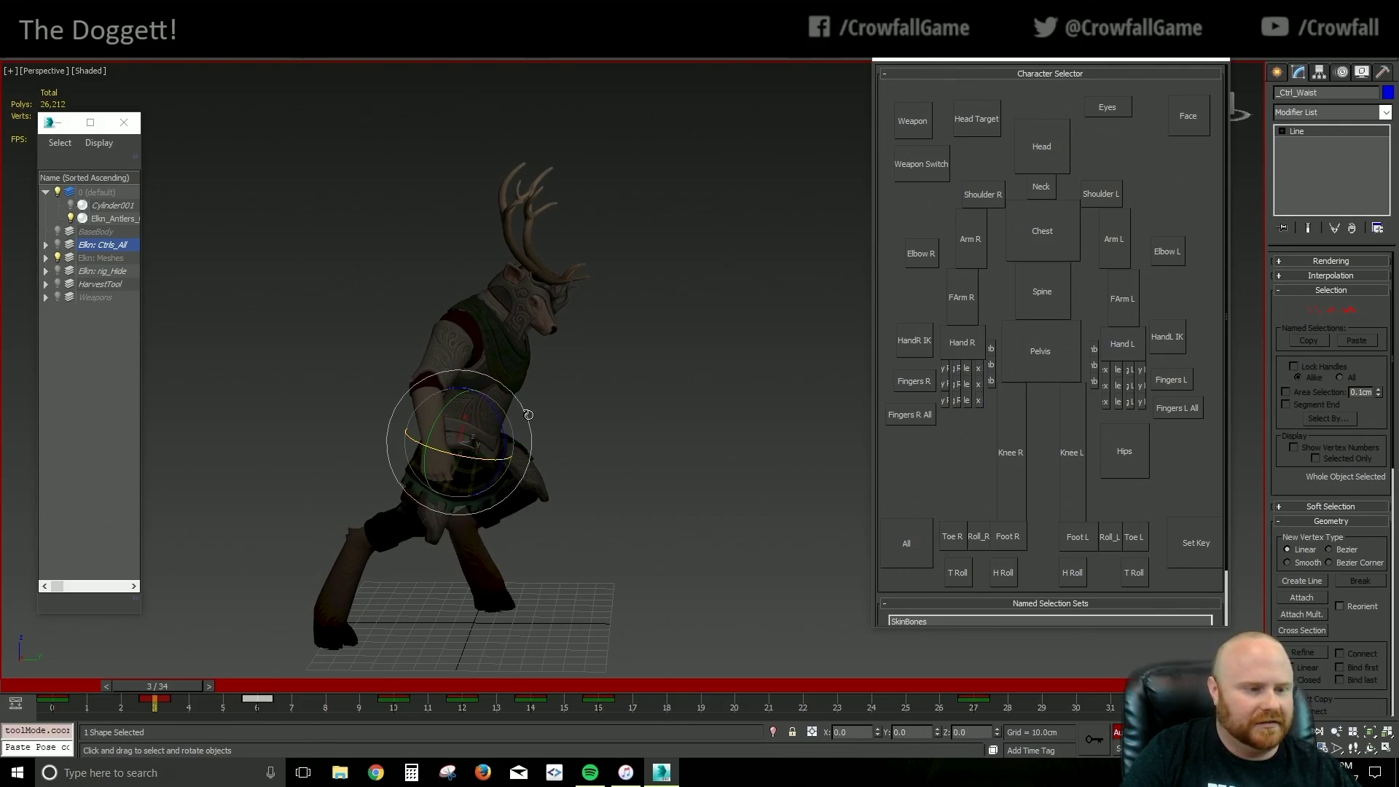
pyautogui.moveTo(526, 416); pyautogui.dragTo(536, 443)
# At frame 6, move the pelvis control forward and up to about Y -6.2 cm, Z 81.4 cm, and scrub through the motion
pyautogui.moveTo(185, 683); pyautogui.dragTo(263, 644)
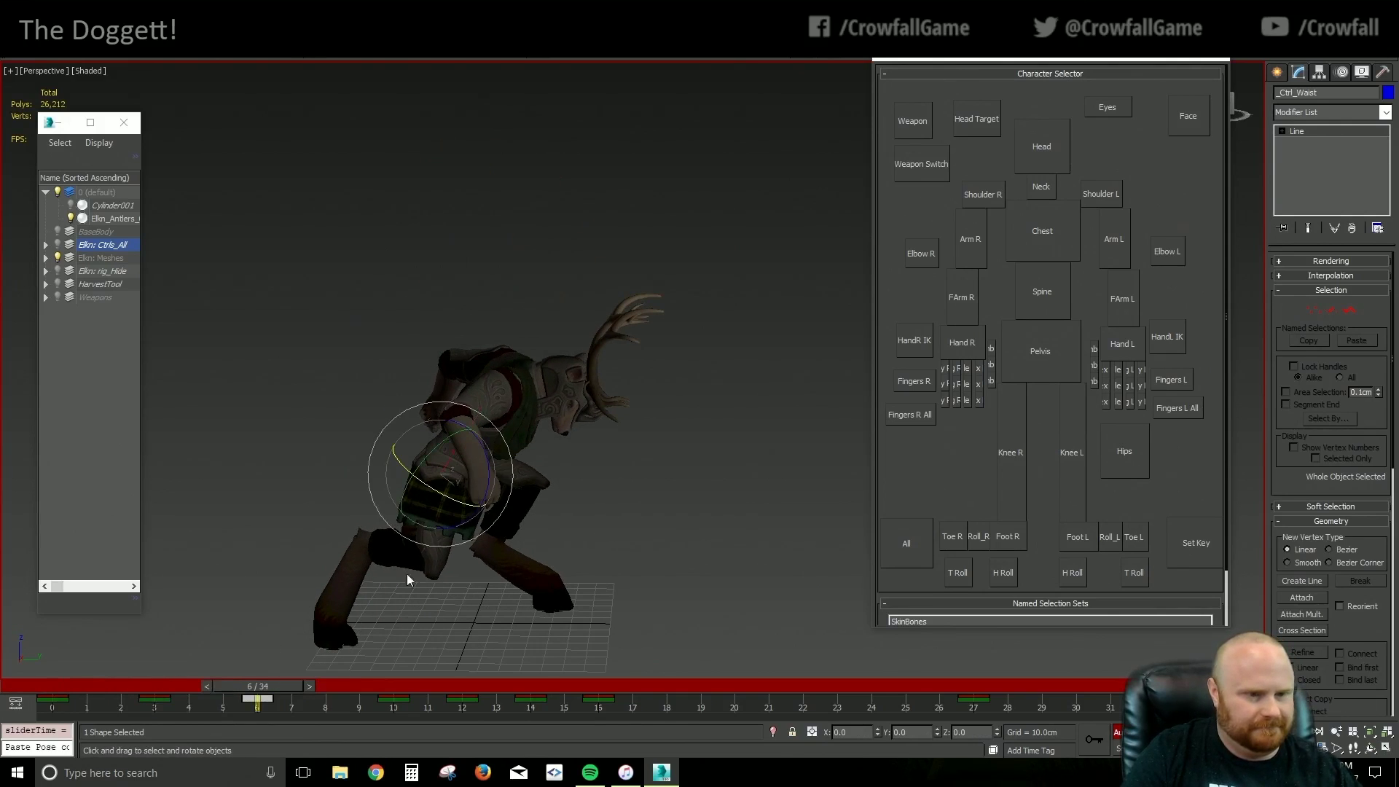
pyautogui.press('w')
pyautogui.moveTo(469, 452); pyautogui.dragTo(487, 446)
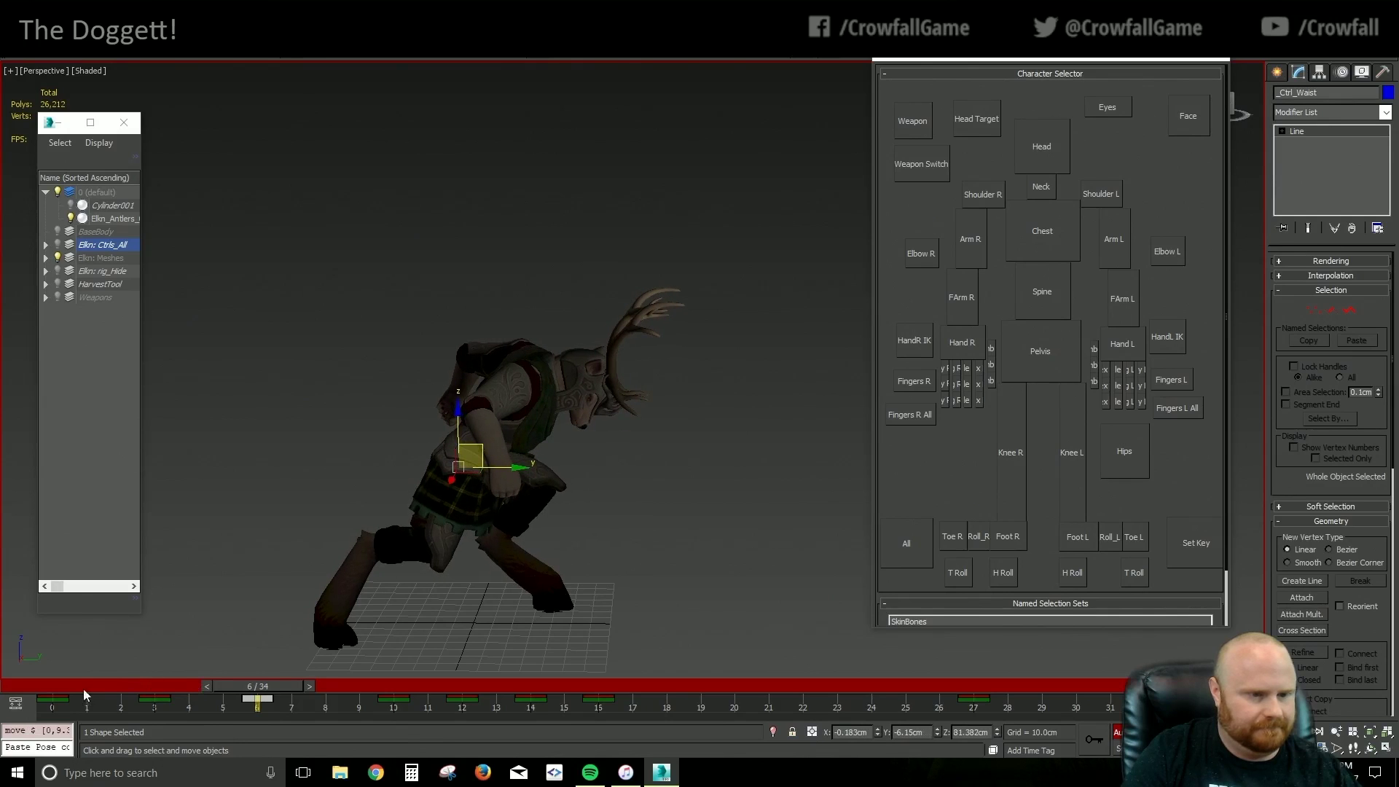
pyautogui.moveTo(83, 689); pyautogui.dragTo(373, 577)
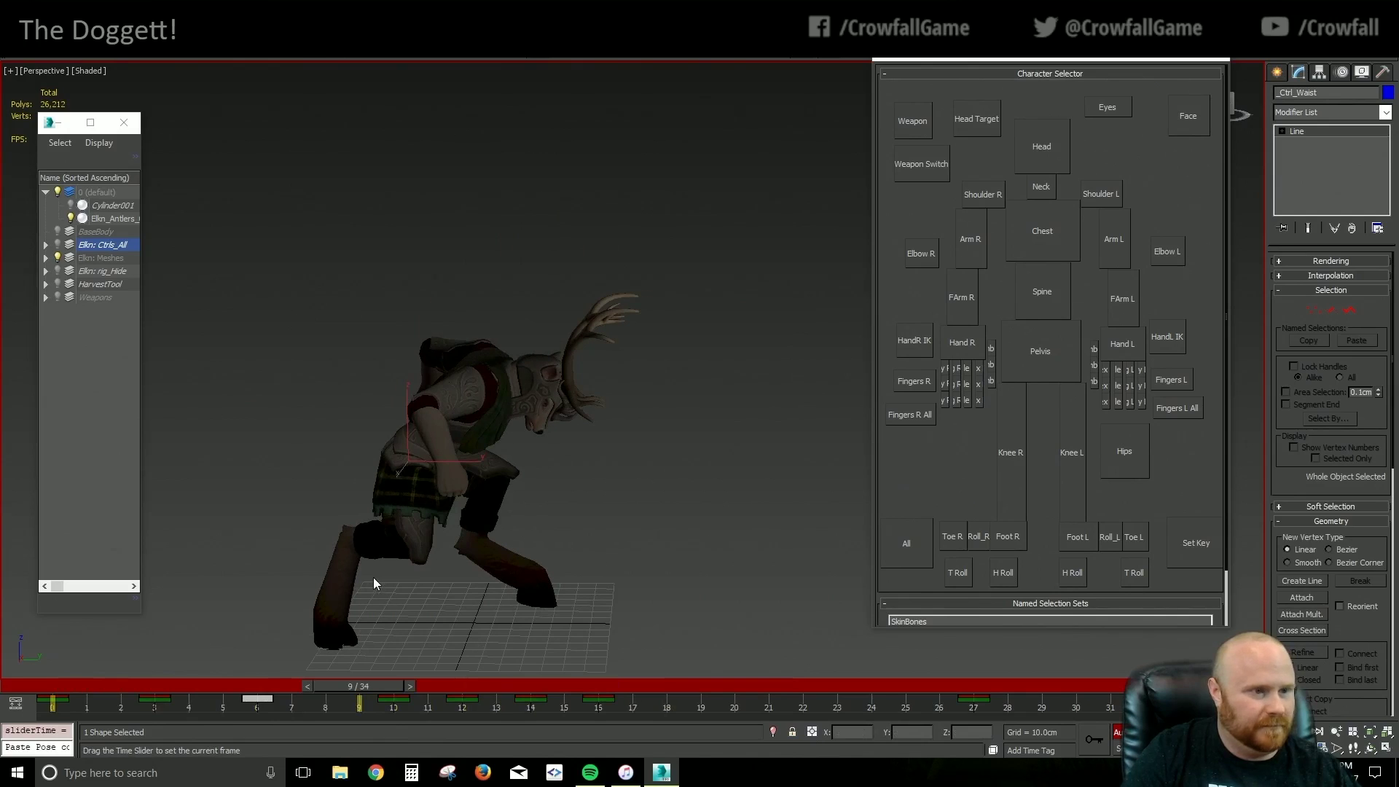
# Select all controls in the Elkn: Ctrls_All layer and key their pose at frame 8
pyautogui.doubleClick(98, 246)
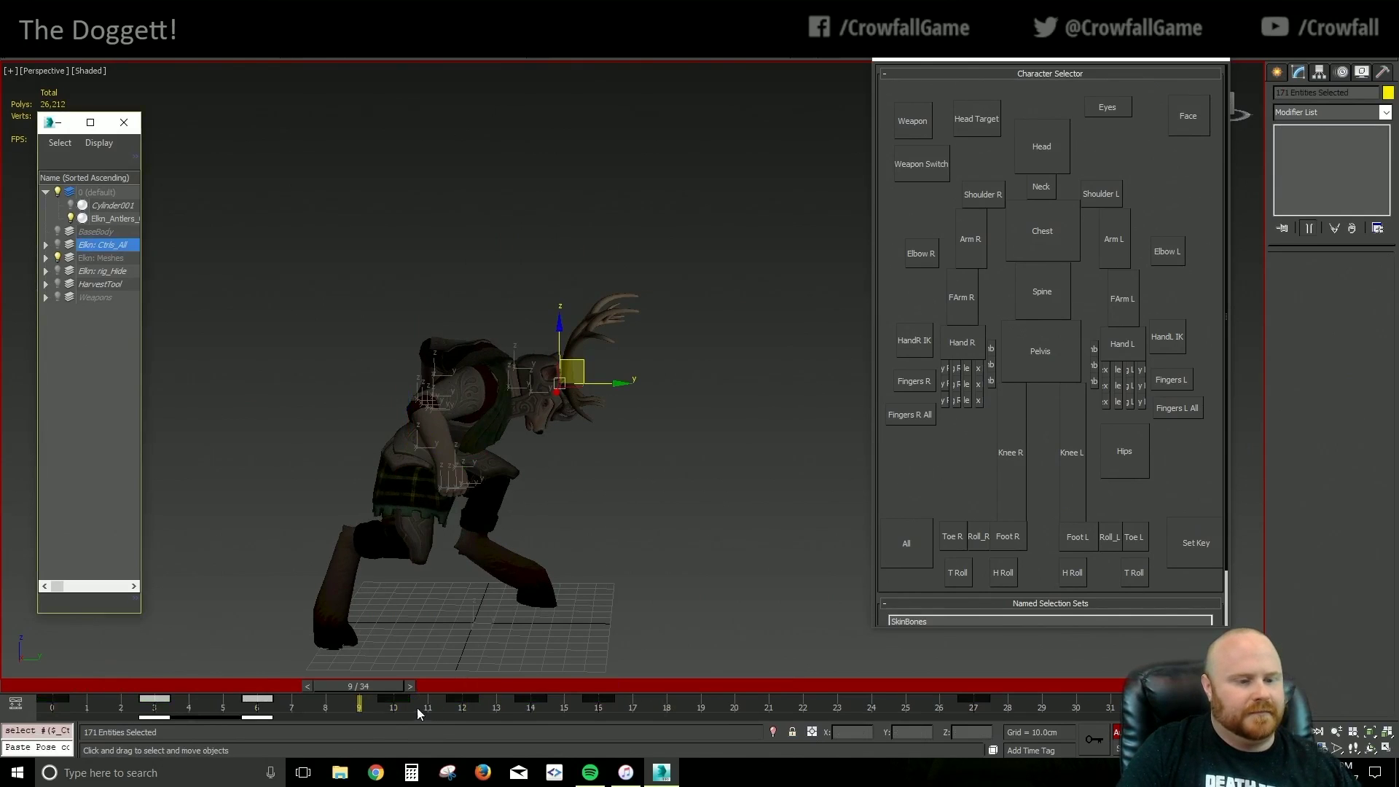
pyautogui.moveTo(364, 683); pyautogui.dragTo(343, 693)
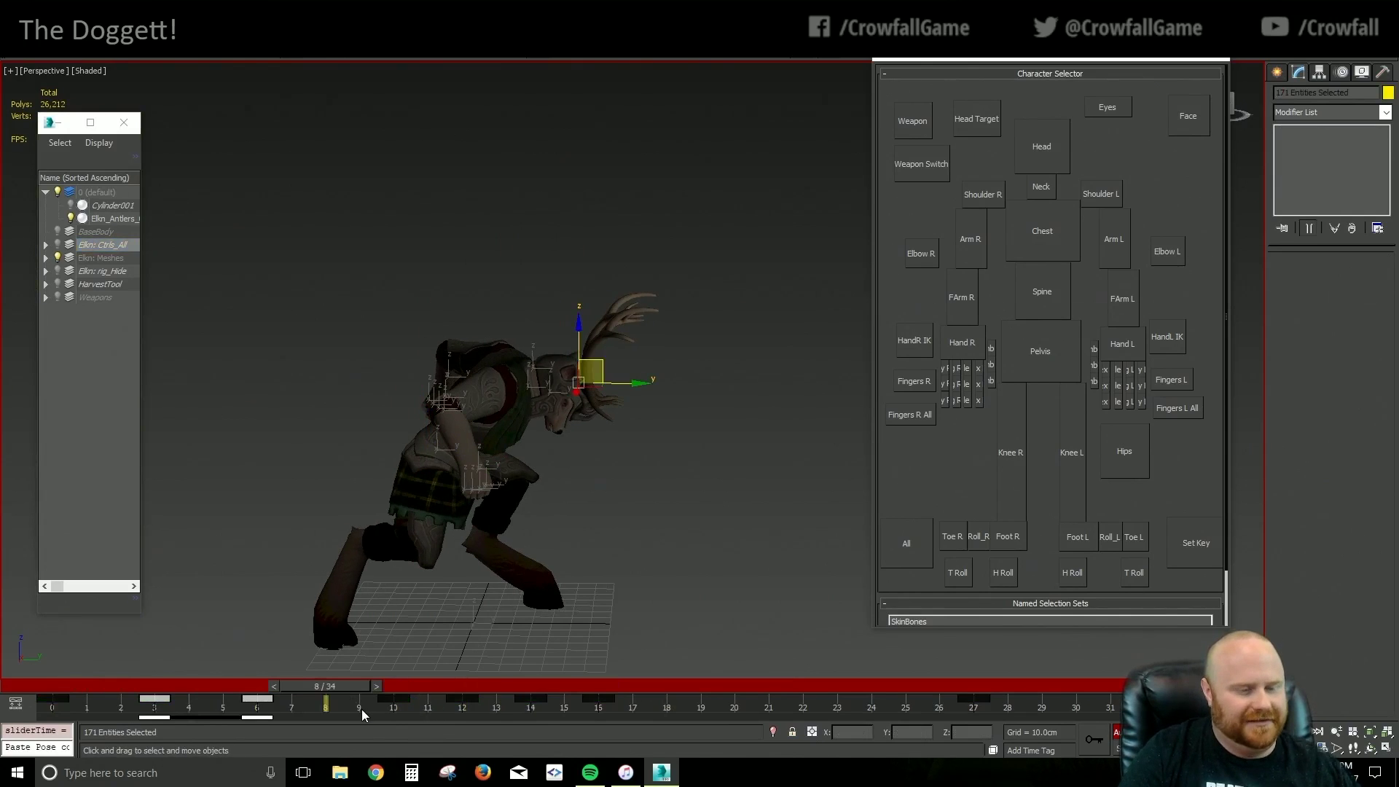
# Extend the timeline to frame 39 and shift all keys from frame 10 onward so that they start at frame 15
pyautogui.moveTo(359, 710); pyautogui.dragTo(624, 717)
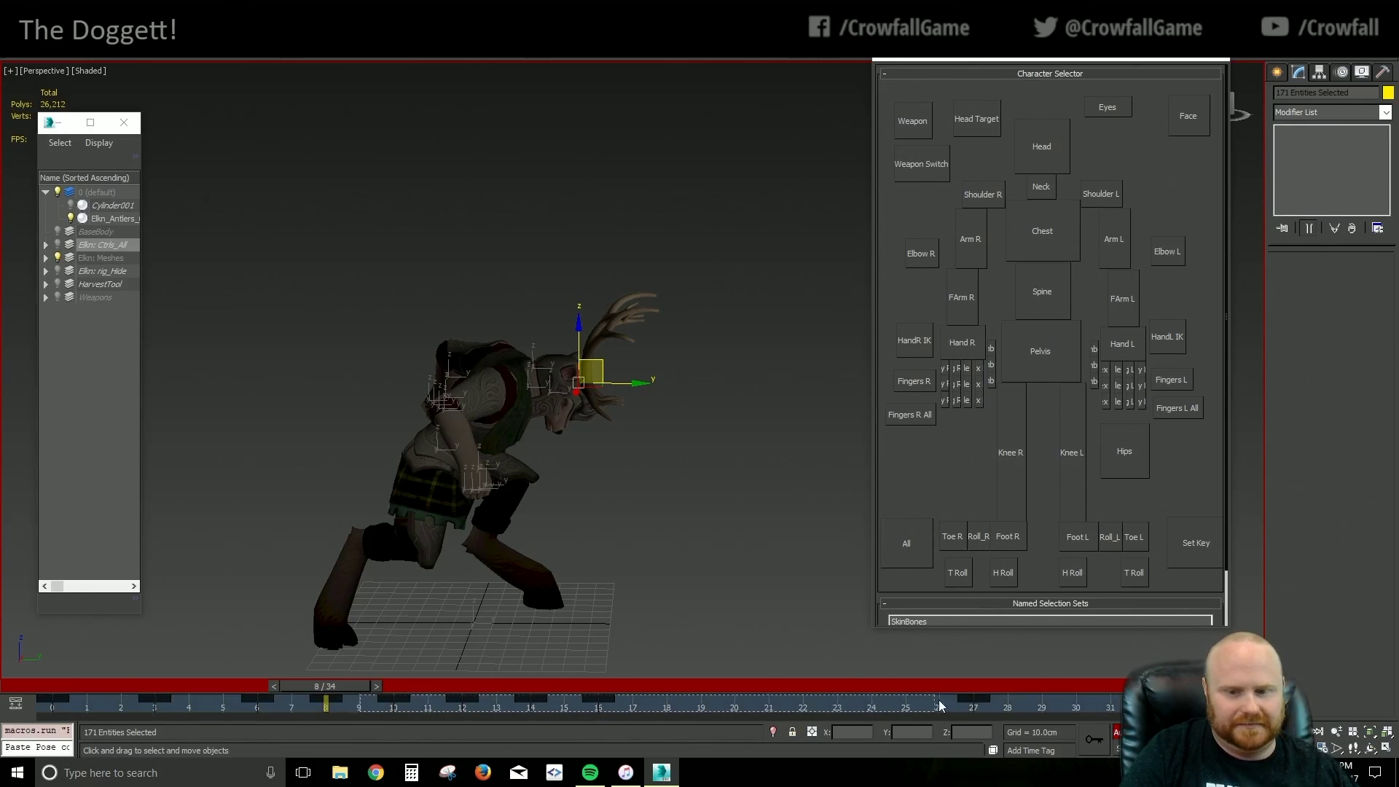
pyautogui.keyDown('ctrl'); pyautogui.keyDown('alt'); pyautogui.moveTo(624, 708); pyautogui.dragTo(594, 708, button='right'); pyautogui.keyUp('alt'); pyautogui.keyUp('ctrl')
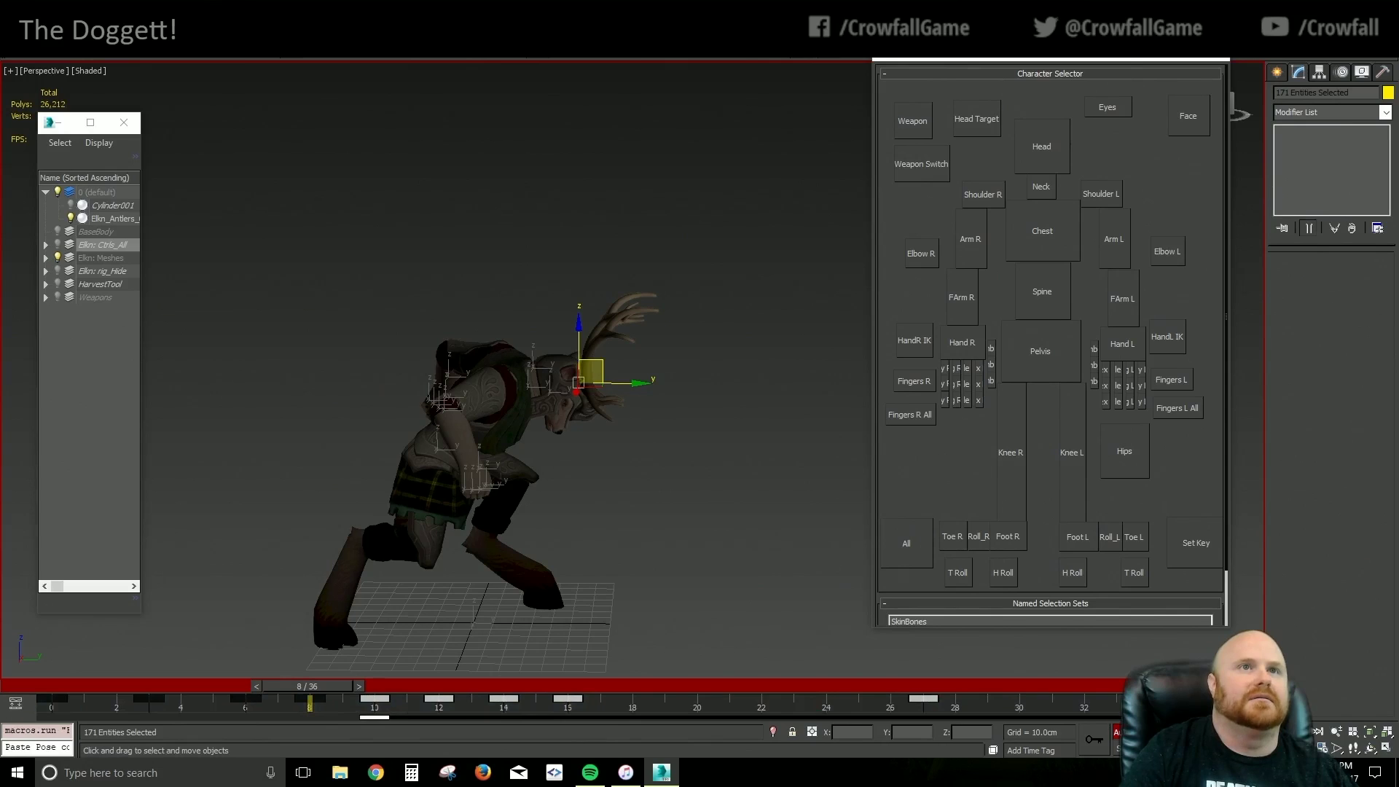
pyautogui.click(1113, 733)
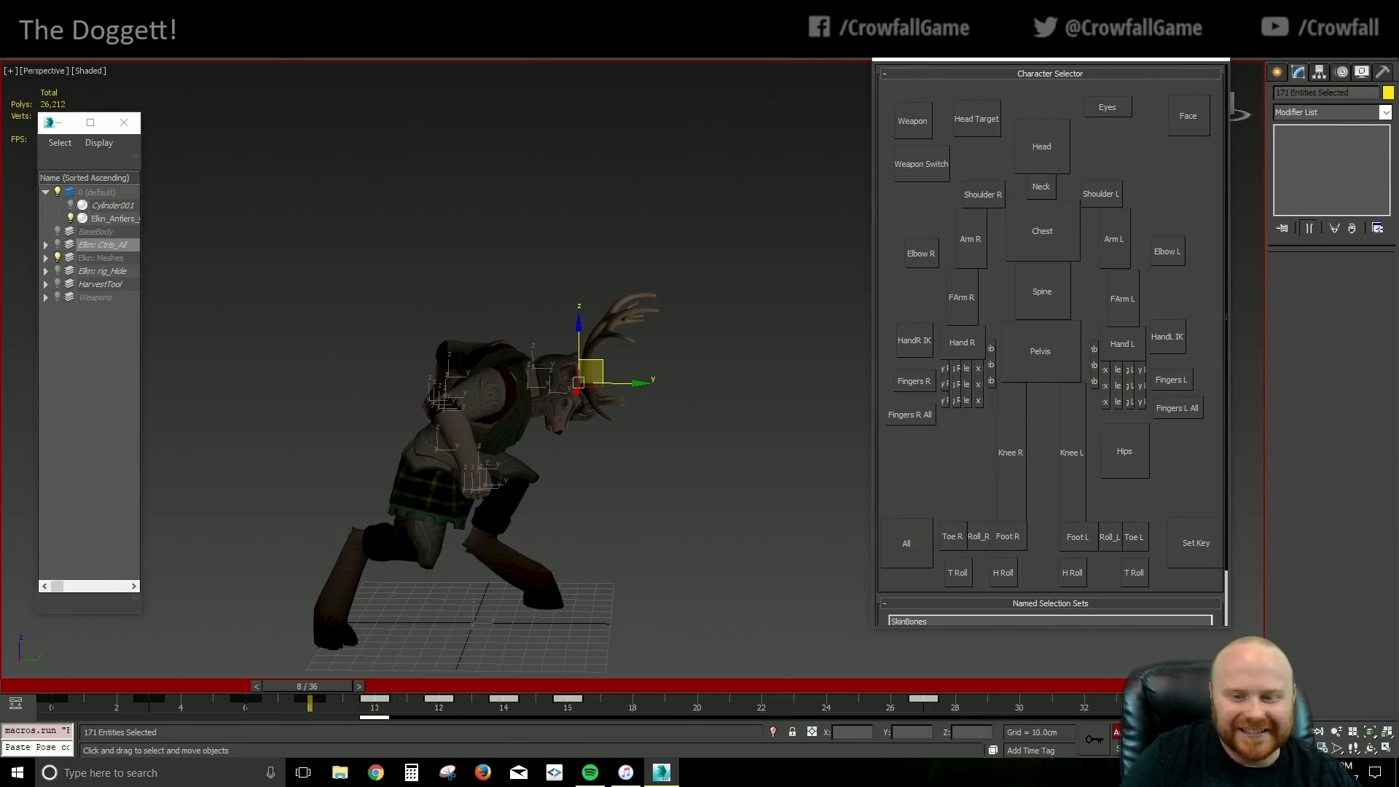
pyautogui.keyDown('ctrl'); pyautogui.keyDown('alt'); pyautogui.moveTo(1114, 711); pyautogui.dragTo(1038, 718, button='right'); pyautogui.keyUp('alt'); pyautogui.keyUp('ctrl')
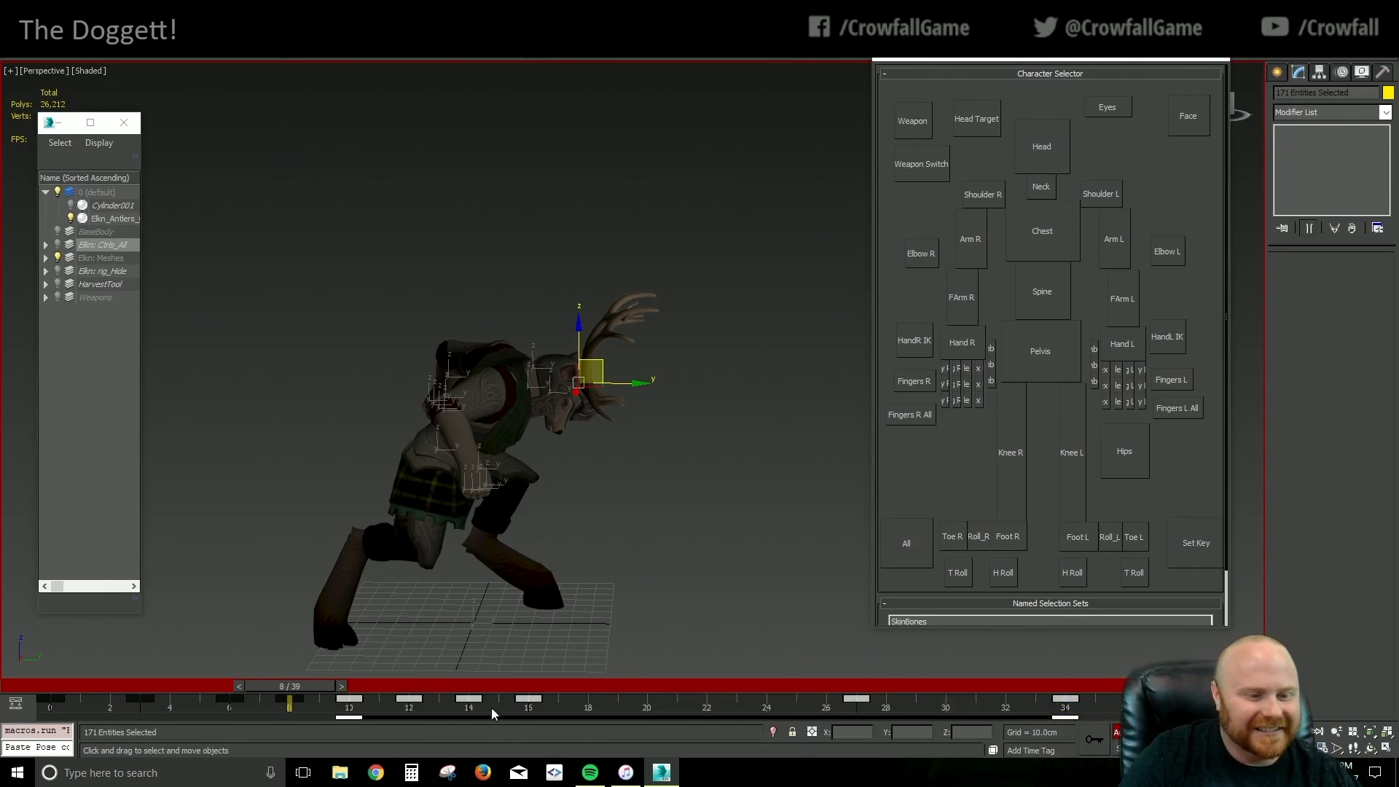
pyautogui.moveTo(326, 706); pyautogui.dragTo(1214, 700)
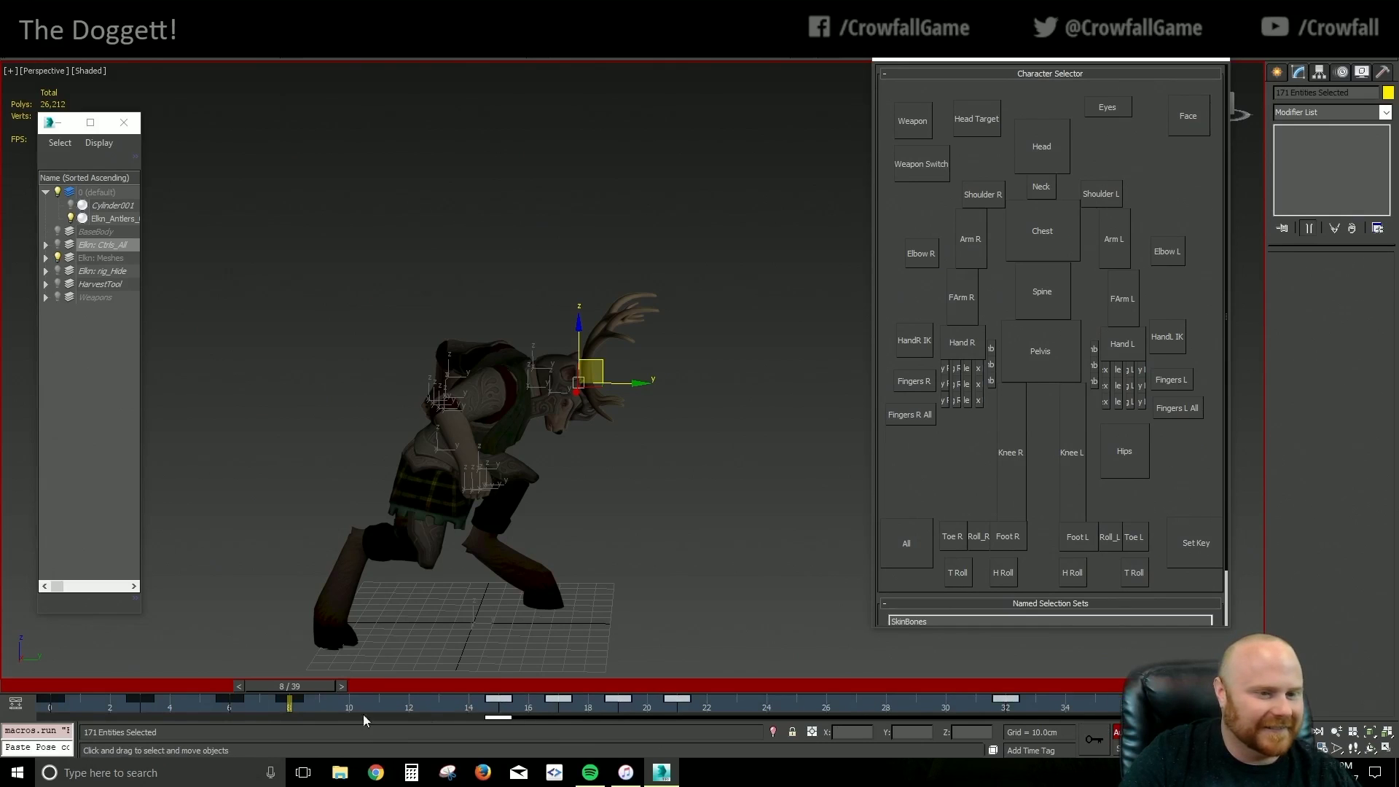
# Scrub through the opening poses and move the frame 8 key of all controls to frame 9
pyautogui.moveTo(141, 687); pyautogui.dragTo(475, 637)
pyautogui.click(201, 686)
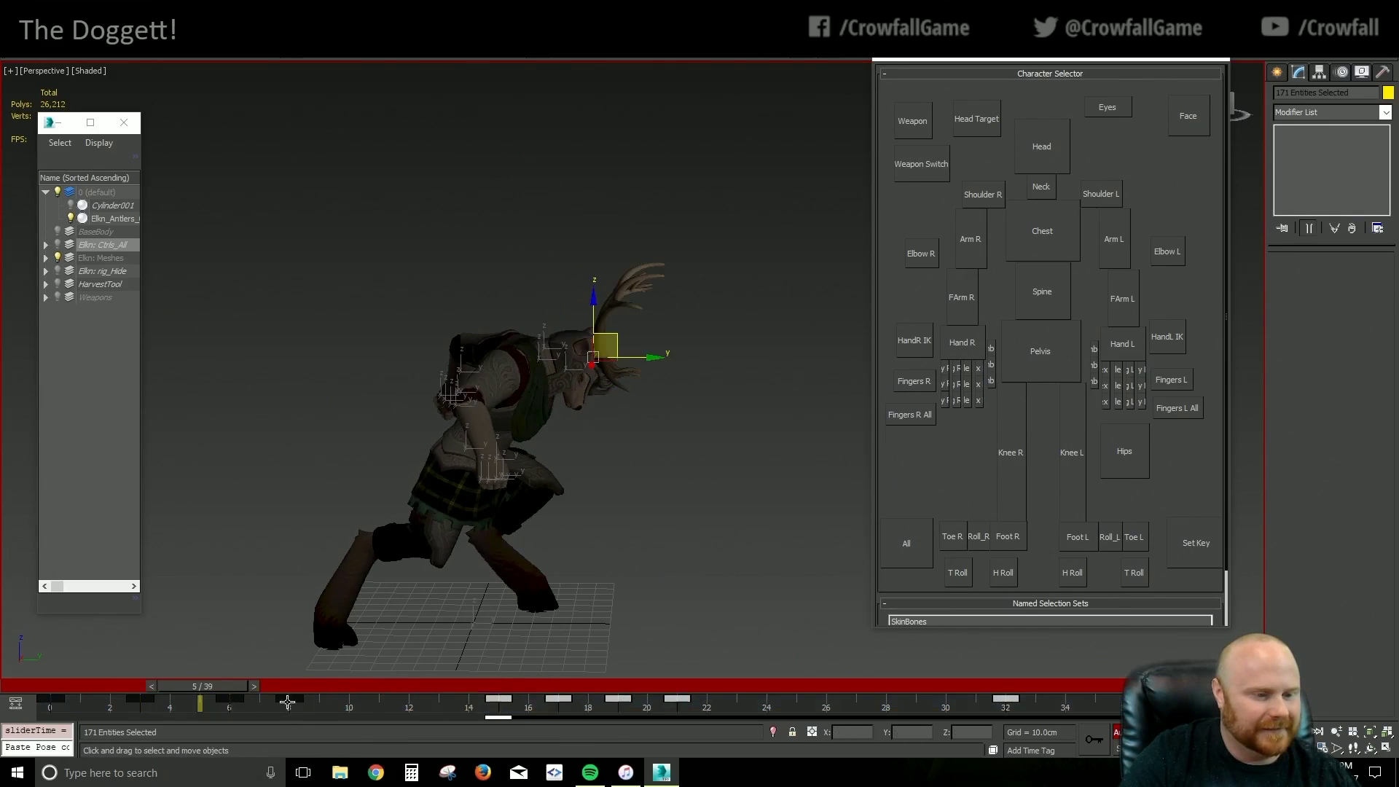
pyautogui.moveTo(289, 700); pyautogui.dragTo(1230, 614)
# Clear the selection and play the animation to check the new timing
pyautogui.click(652, 584)
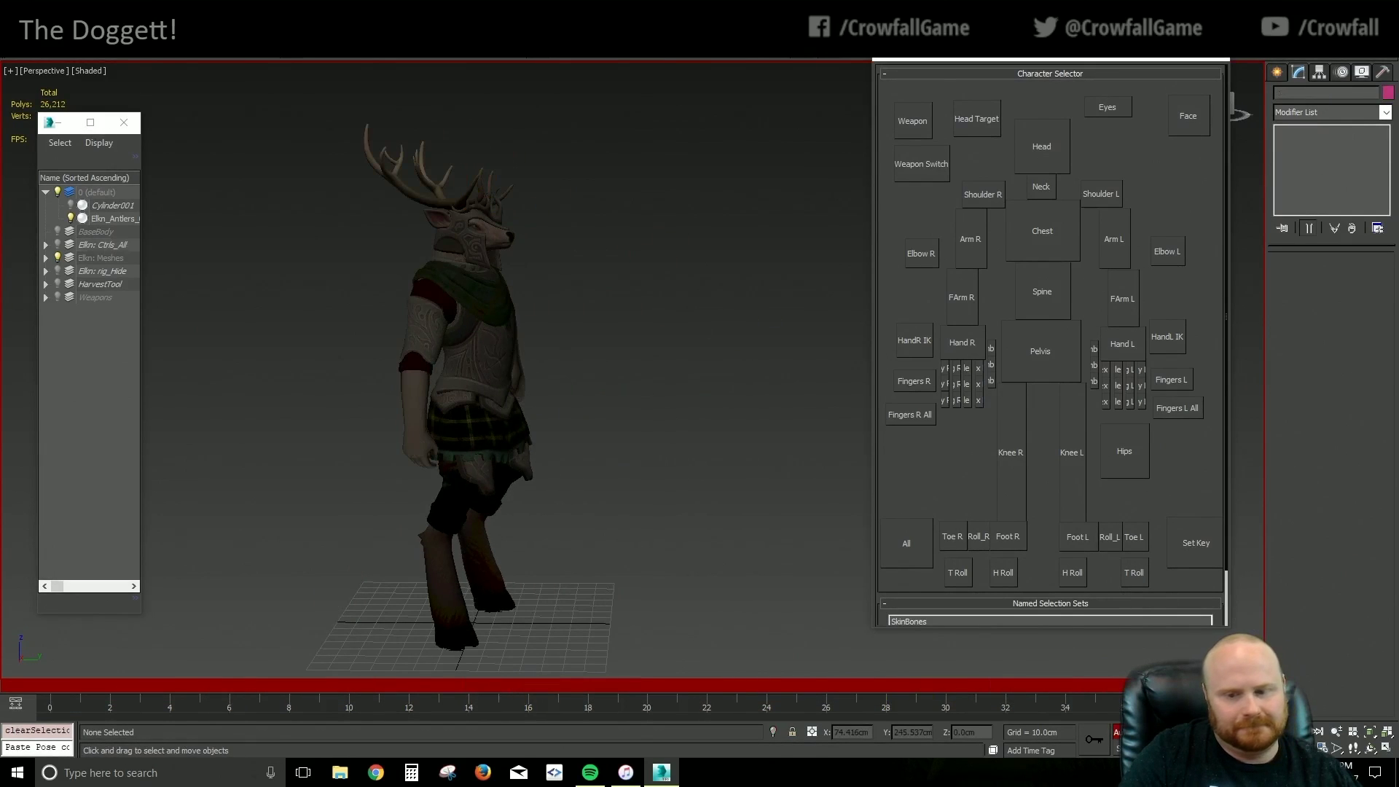
pyautogui.click(1338, 747)
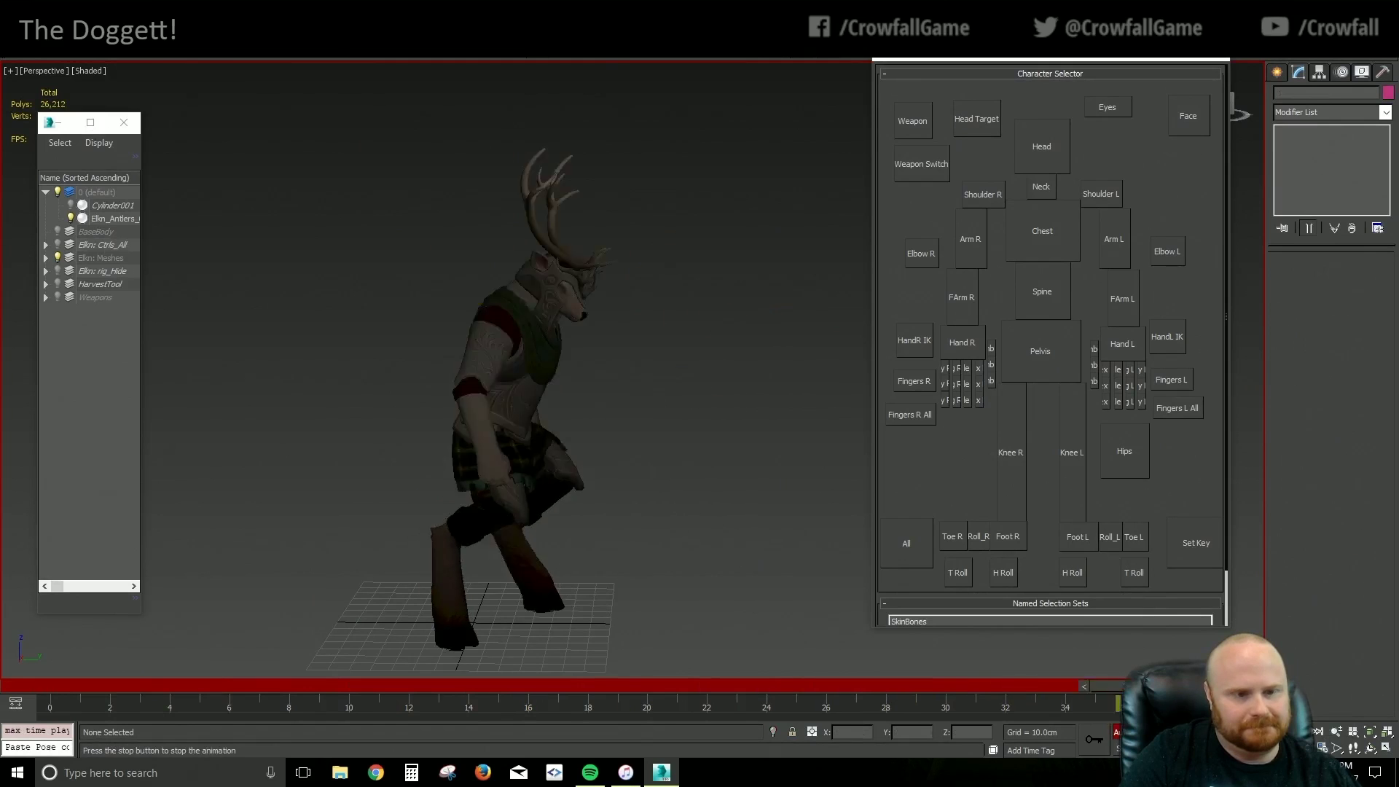
pyautogui.click(1284, 731)
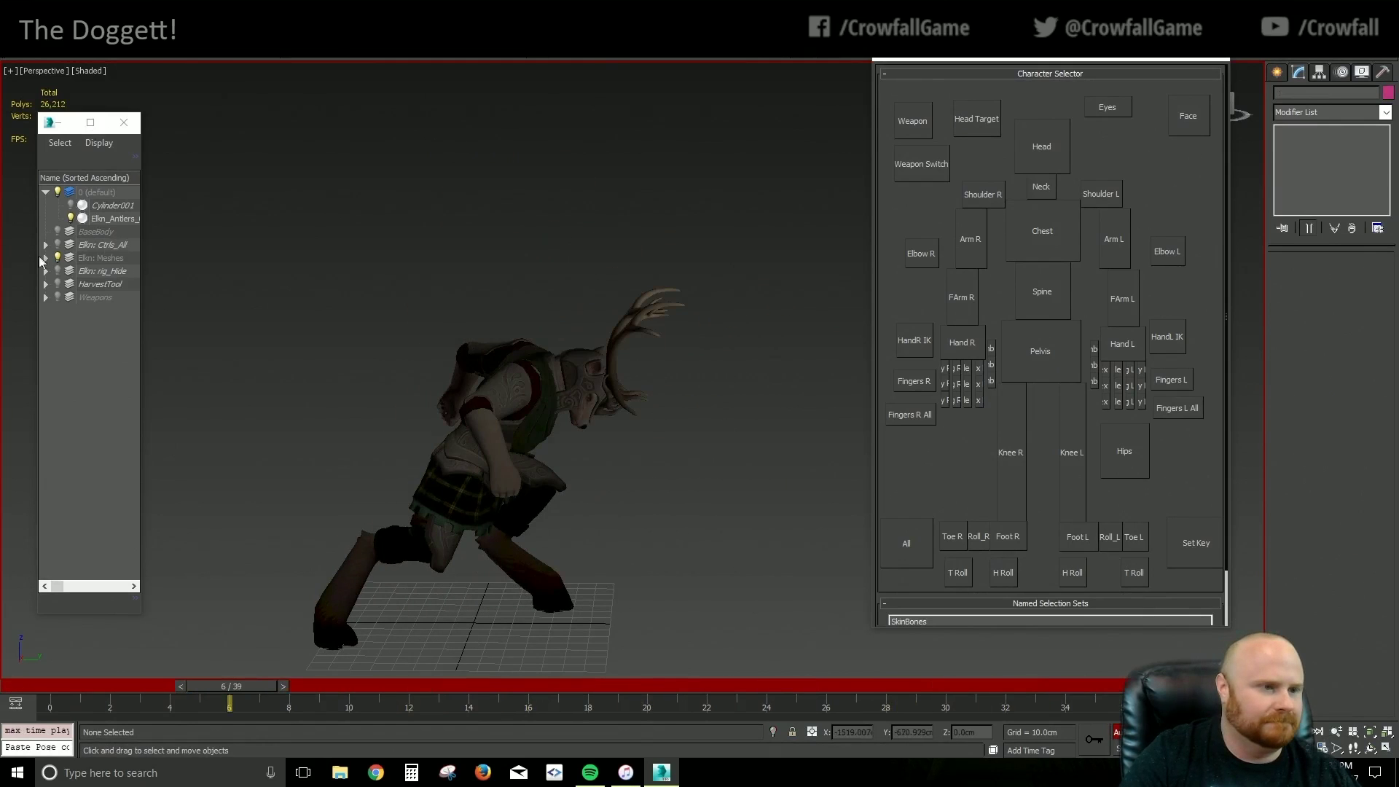
# Select all controls in the Elkn: Ctrls_All layer and move their frame 19 key to frame 18
pyautogui.click(107, 245)
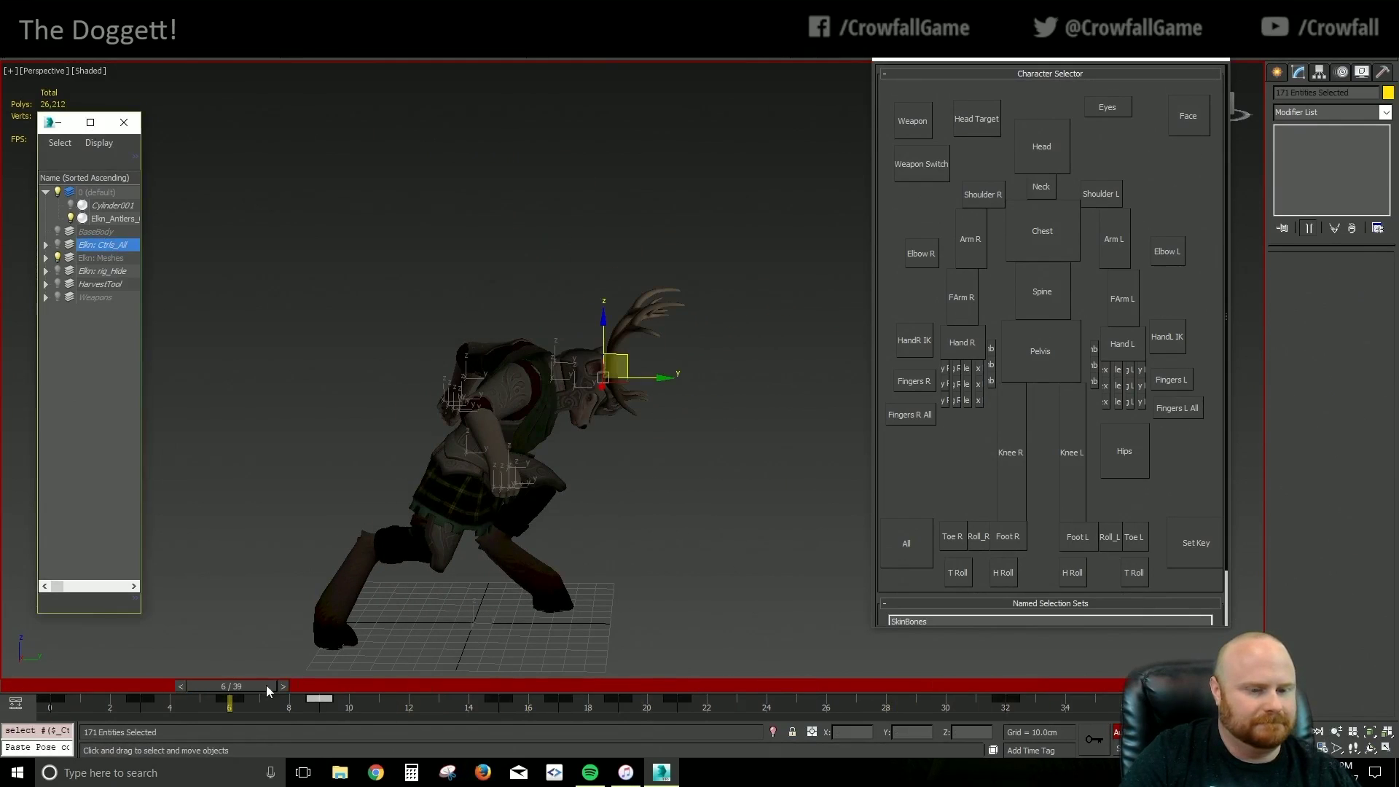
pyautogui.moveTo(265, 684); pyautogui.dragTo(597, 713)
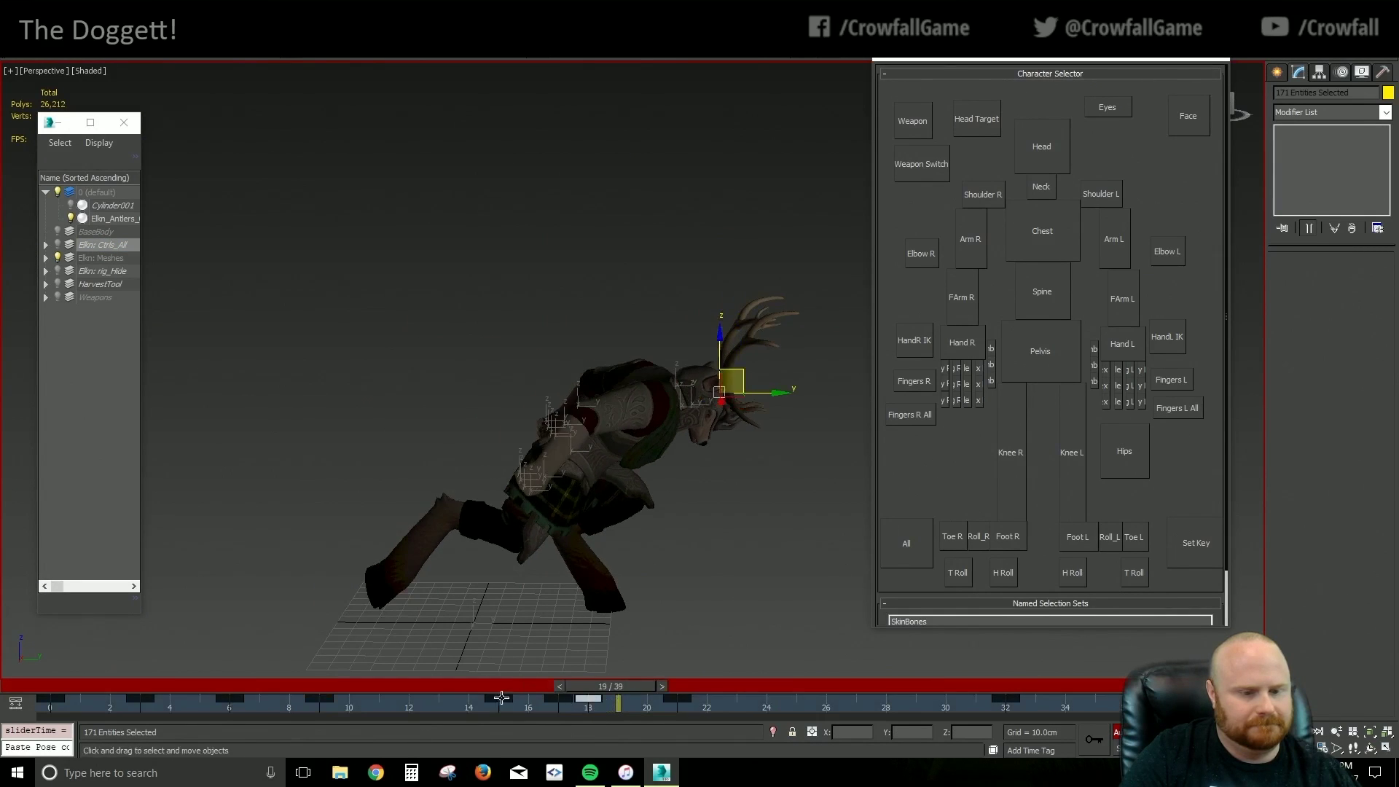
pyautogui.moveTo(469, 690); pyautogui.dragTo(17, 653)
# Deselect the controls and play the animation from frame 0 to review the retimed lunge
pyautogui.click(809, 571)
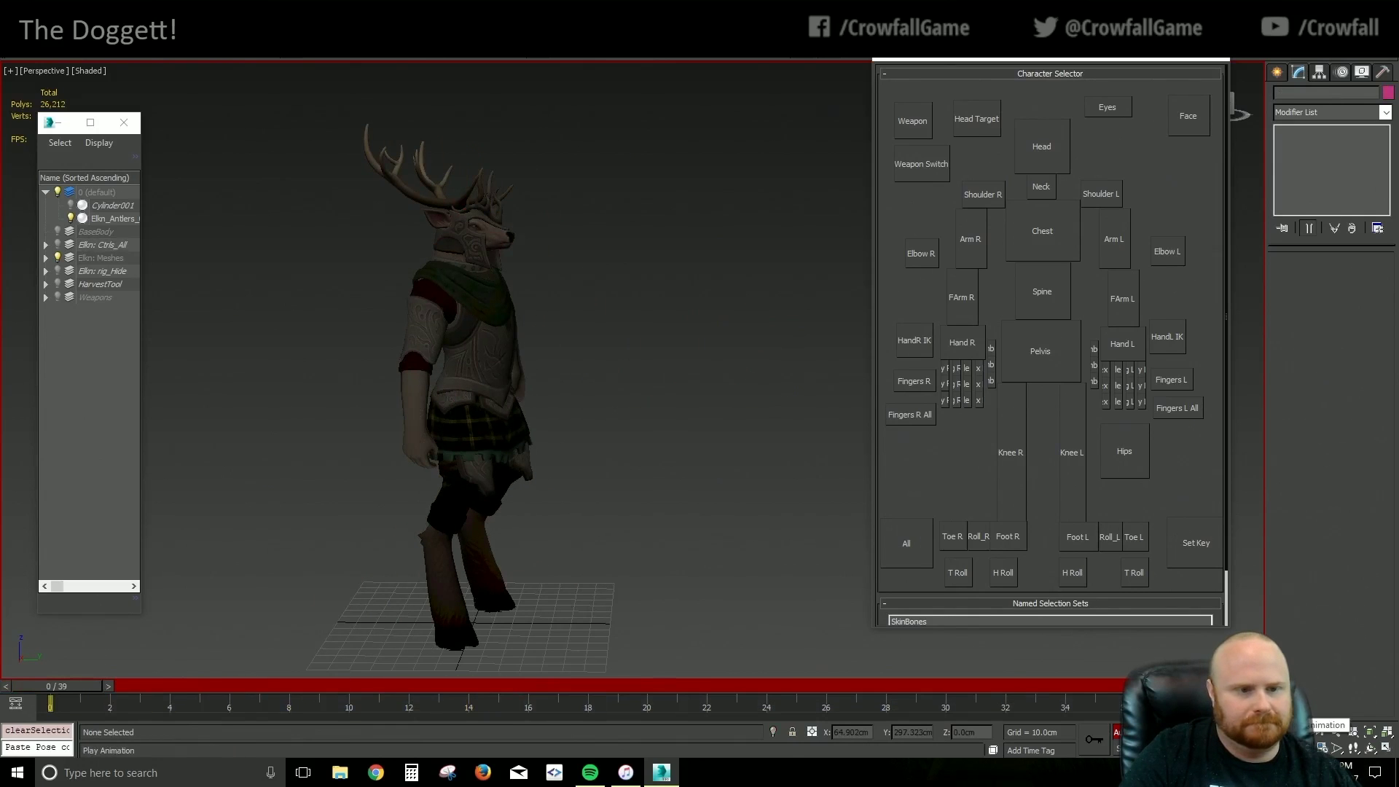
pyautogui.press('/')
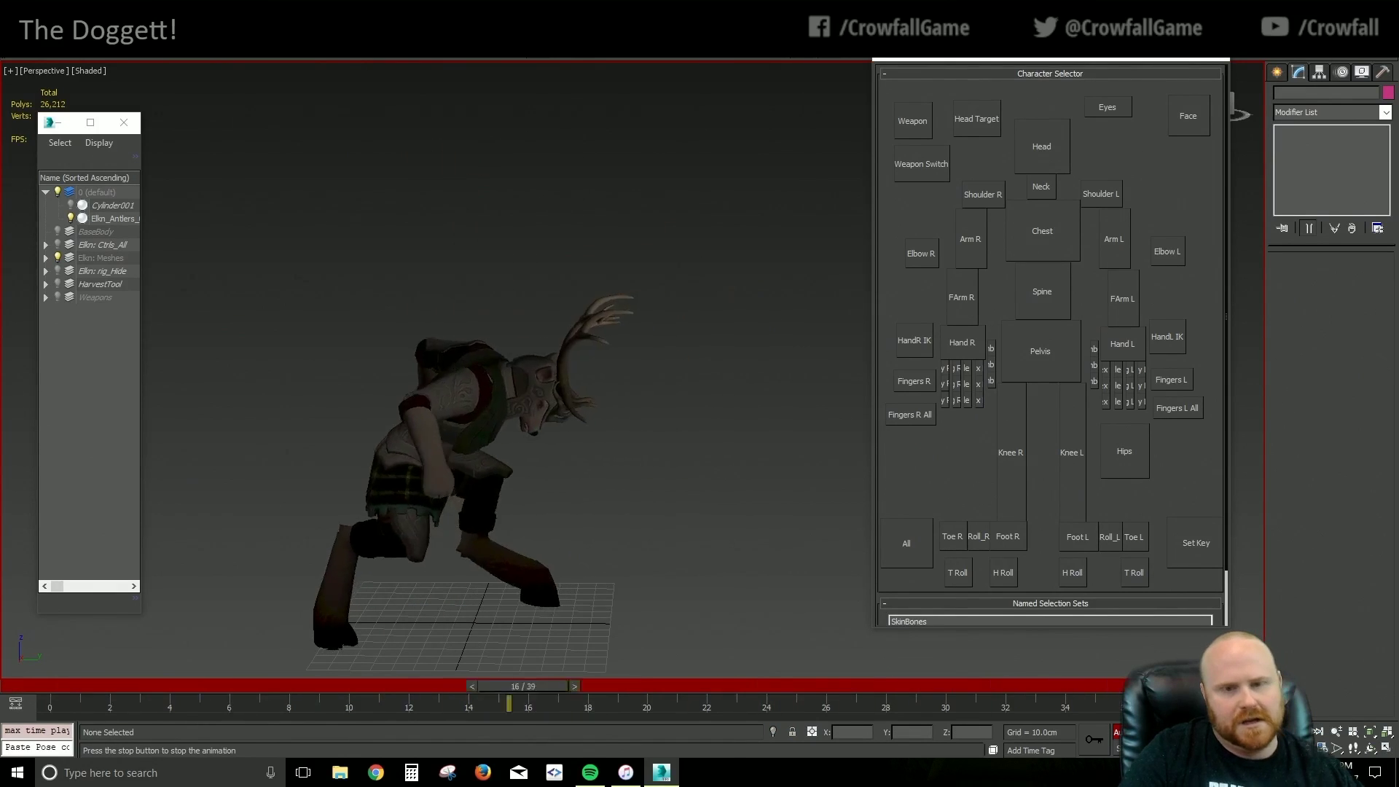
pyautogui.press('/')
# Rotate the right shoulder control frame by frame from frame 19 to frame 22 to refine the shoulder motion
pyautogui.click(984, 248)
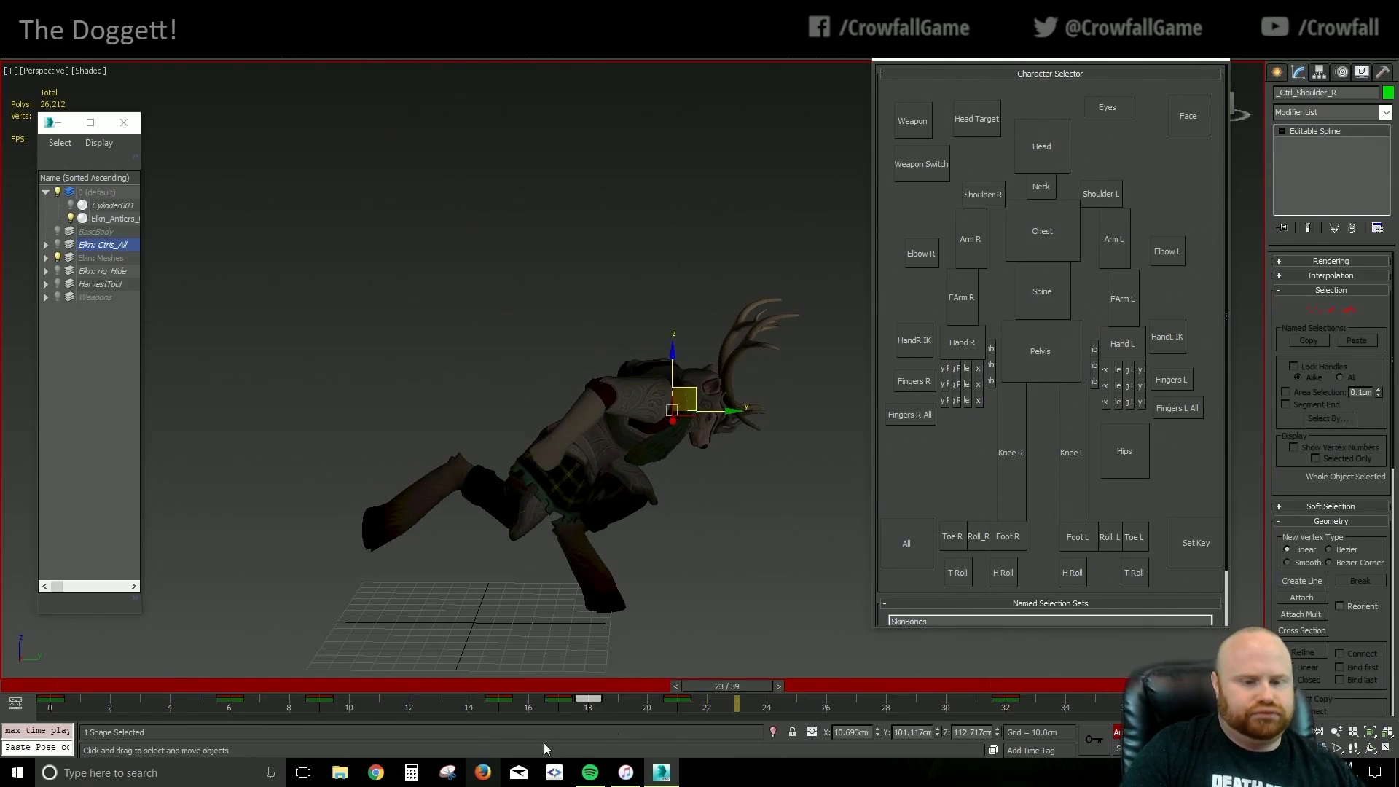
pyautogui.moveTo(591, 691); pyautogui.dragTo(616, 698)
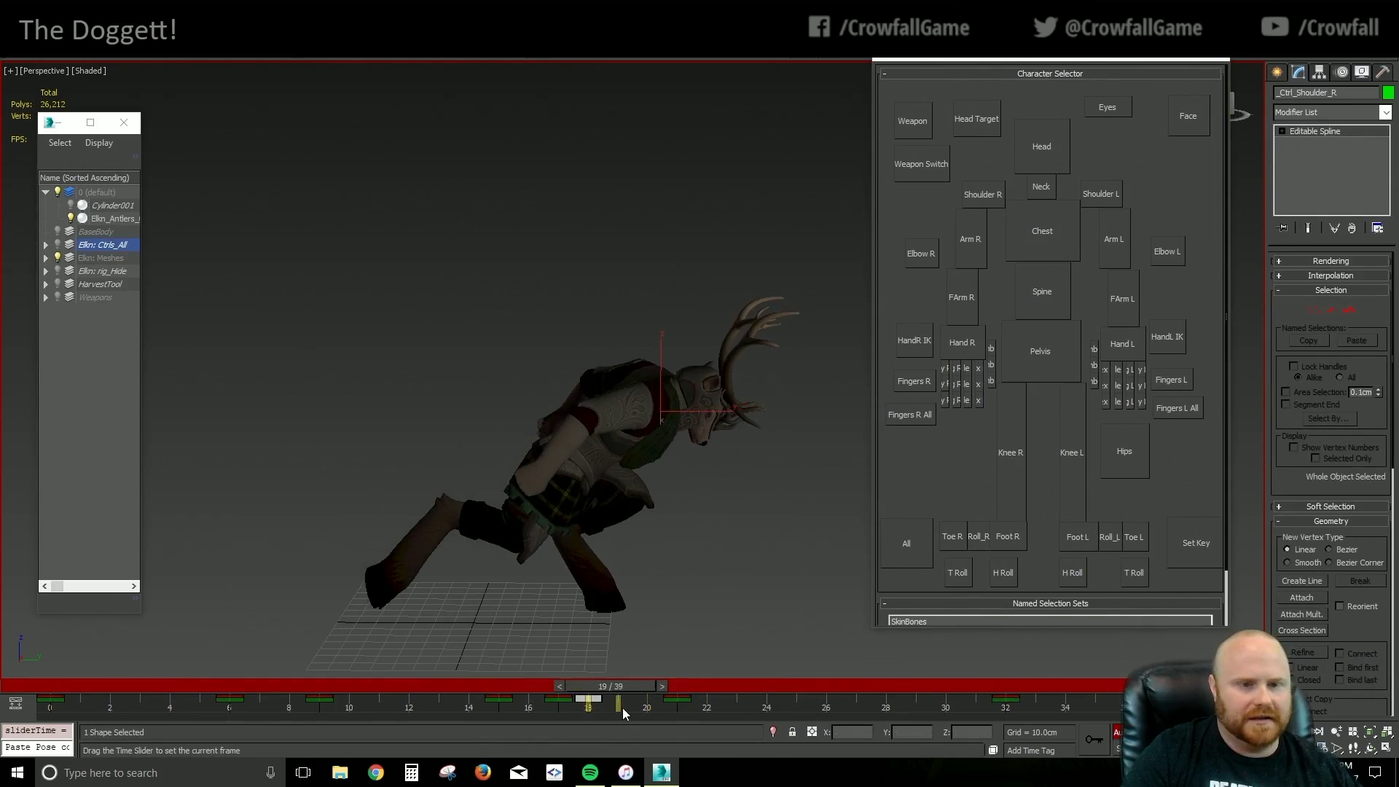
pyautogui.keyDown('alt'); pyautogui.moveTo(742, 491); pyautogui.dragTo(619, 532, button='middle'); pyautogui.keyUp('alt')
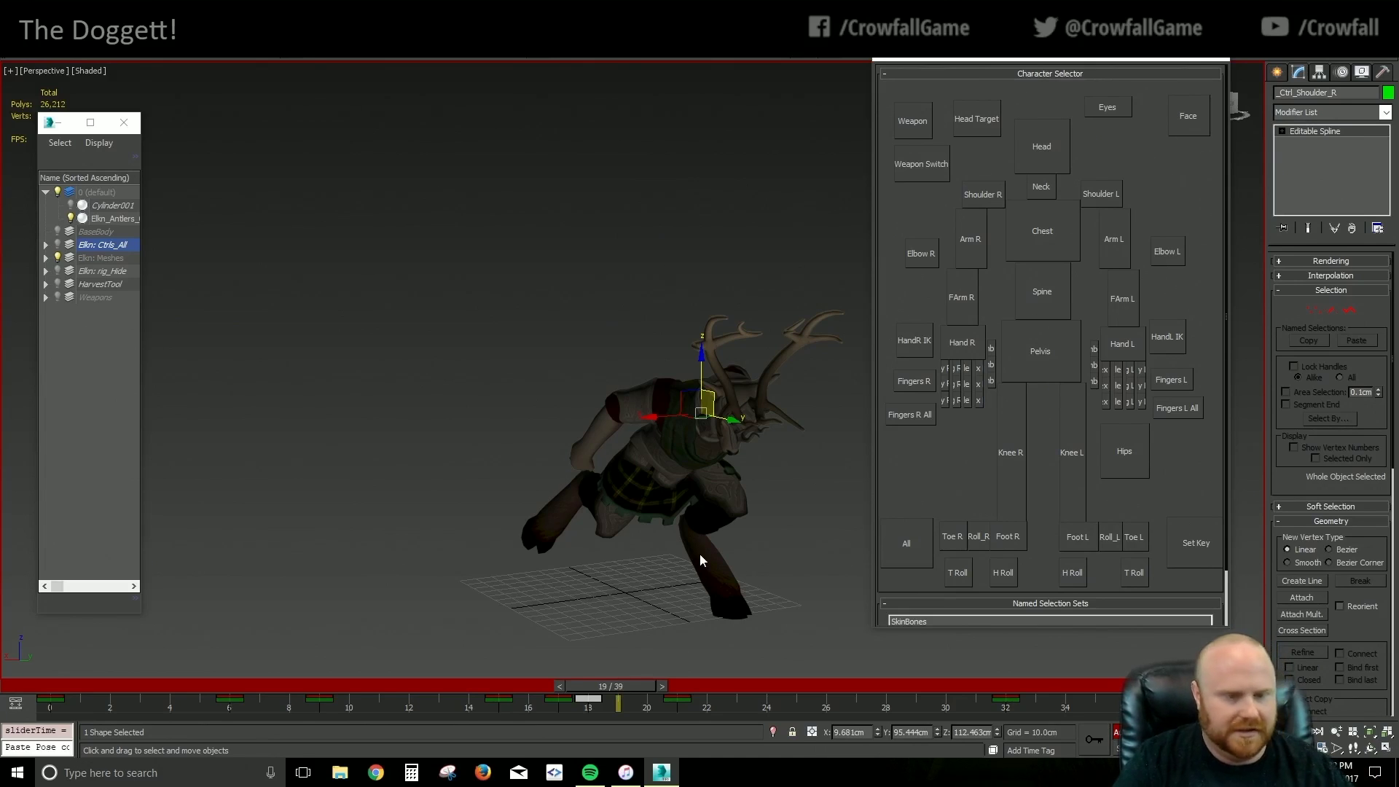
pyautogui.press('e')
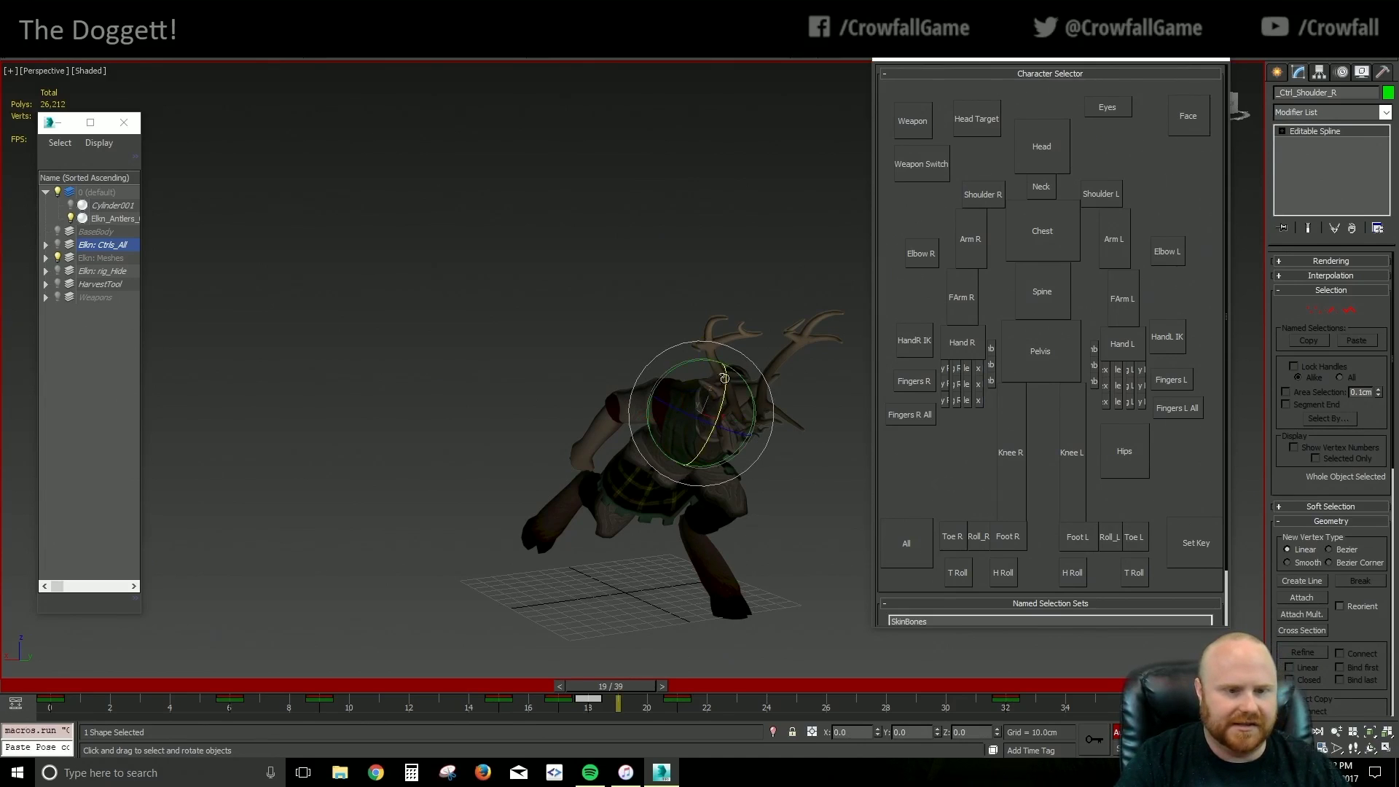
pyautogui.moveTo(744, 410); pyautogui.dragTo(750, 408)
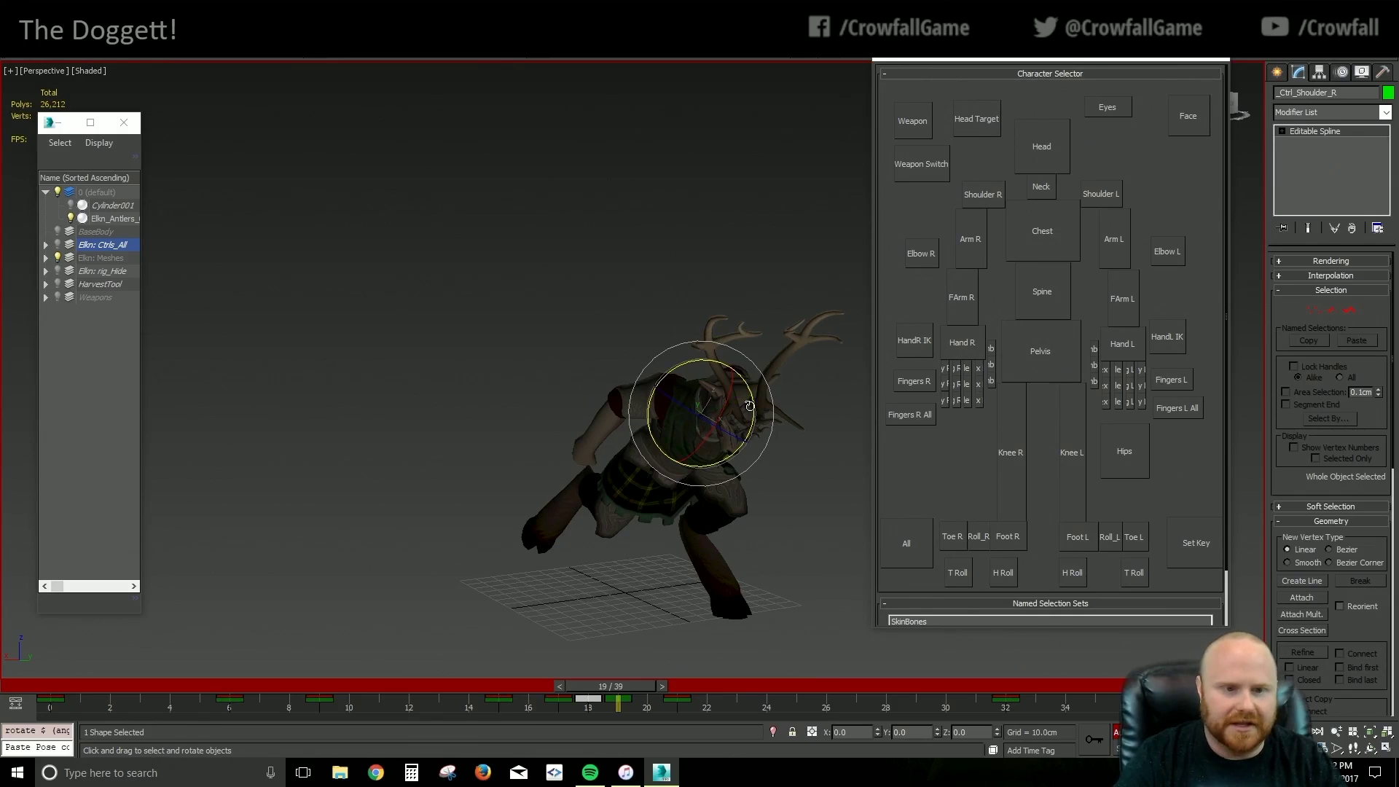
pyautogui.press('.')
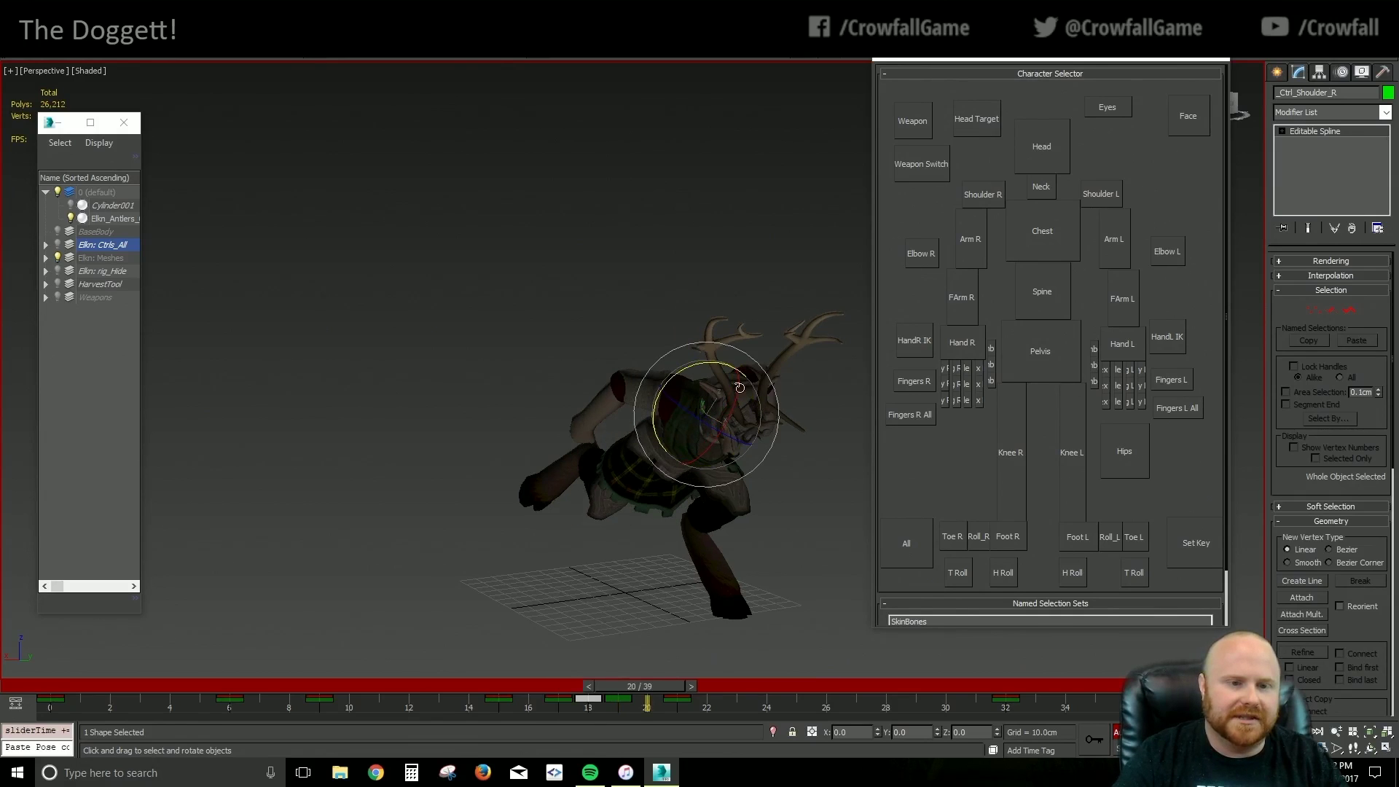
pyautogui.moveTo(703, 367); pyautogui.dragTo(687, 375)
pyautogui.press('.')
pyautogui.press('.')
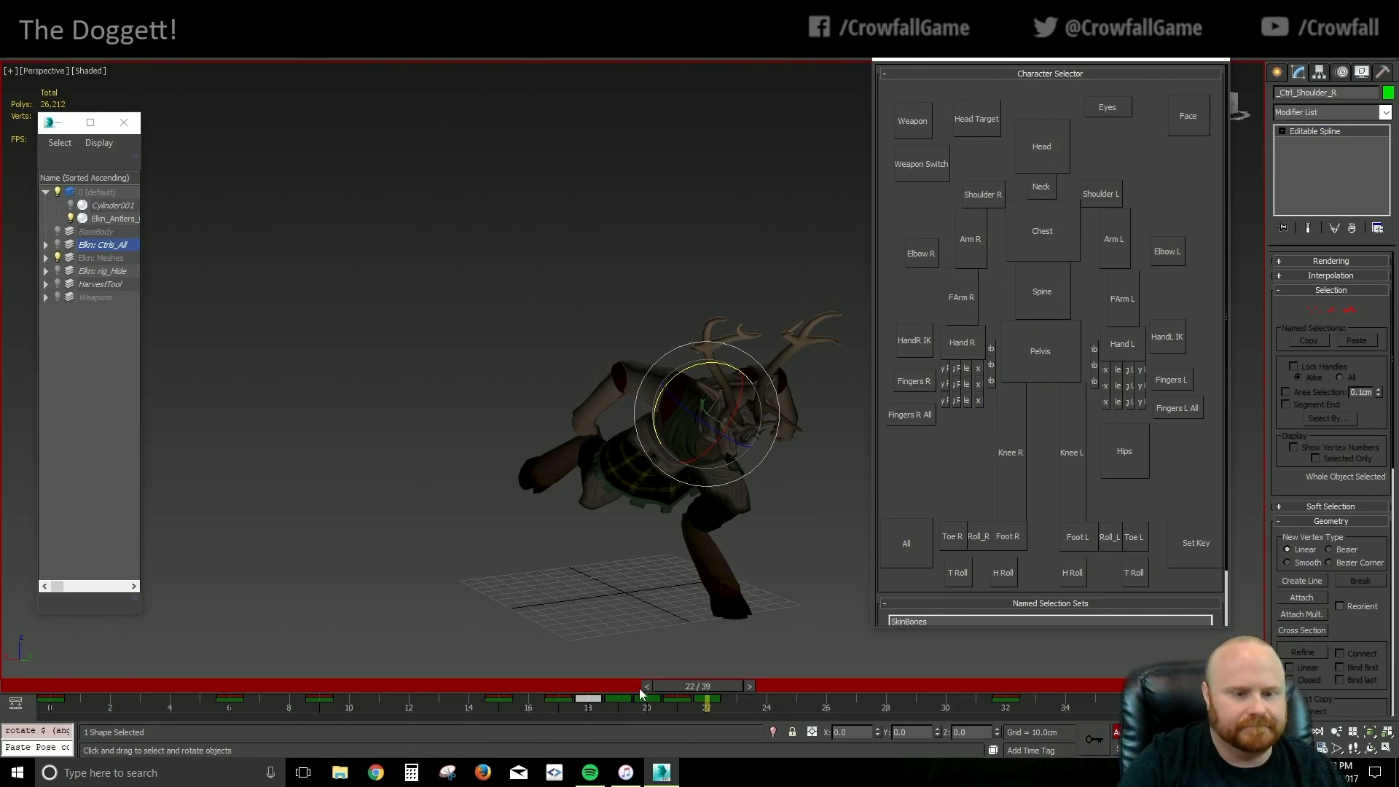
pyautogui.moveTo(640, 688); pyautogui.dragTo(246, 708)
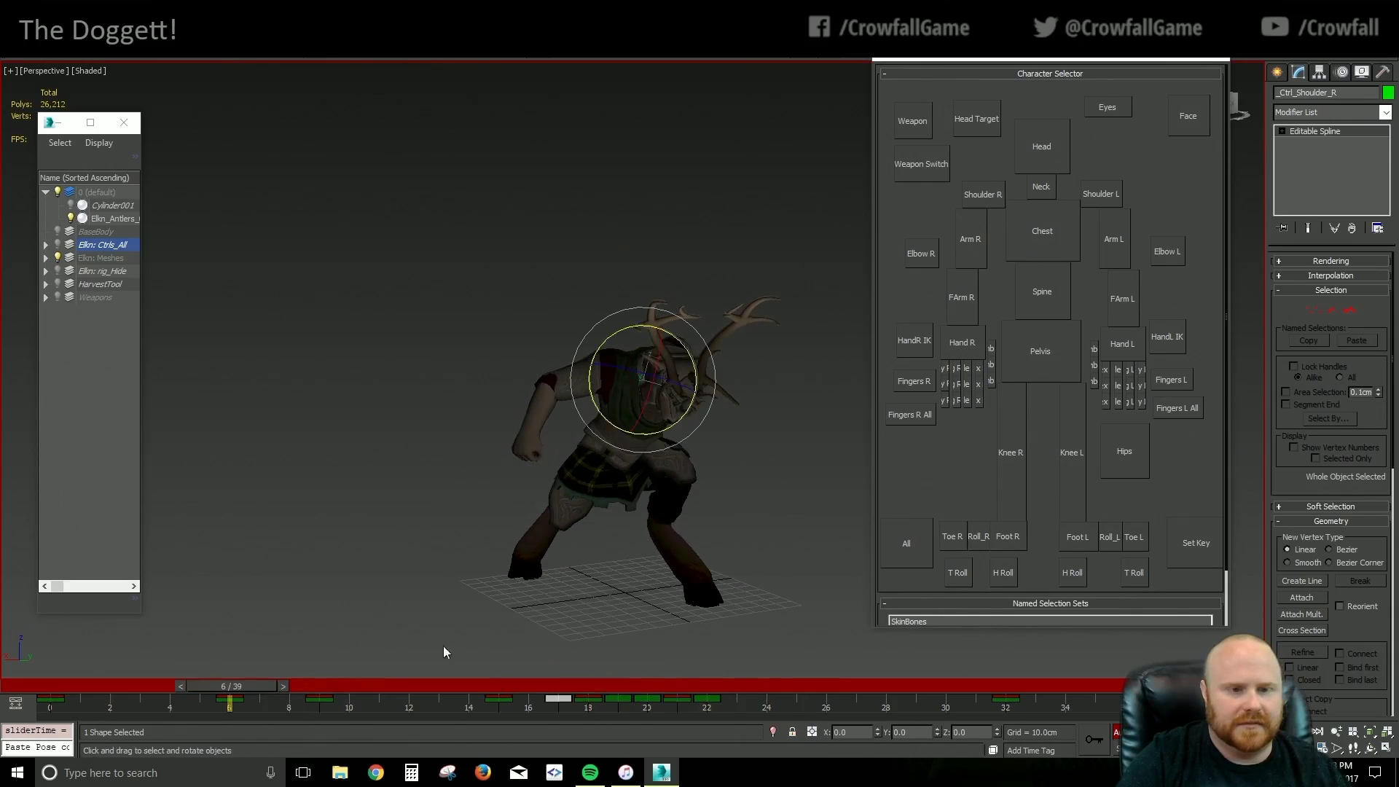
# Play the animation with nothing selected and examine the motion from the side and from the front
pyautogui.click(815, 596)
pyautogui.keyDown('alt'); pyautogui.moveTo(815, 596); pyautogui.dragTo(750, 617, button='middle'); pyautogui.keyUp('alt')
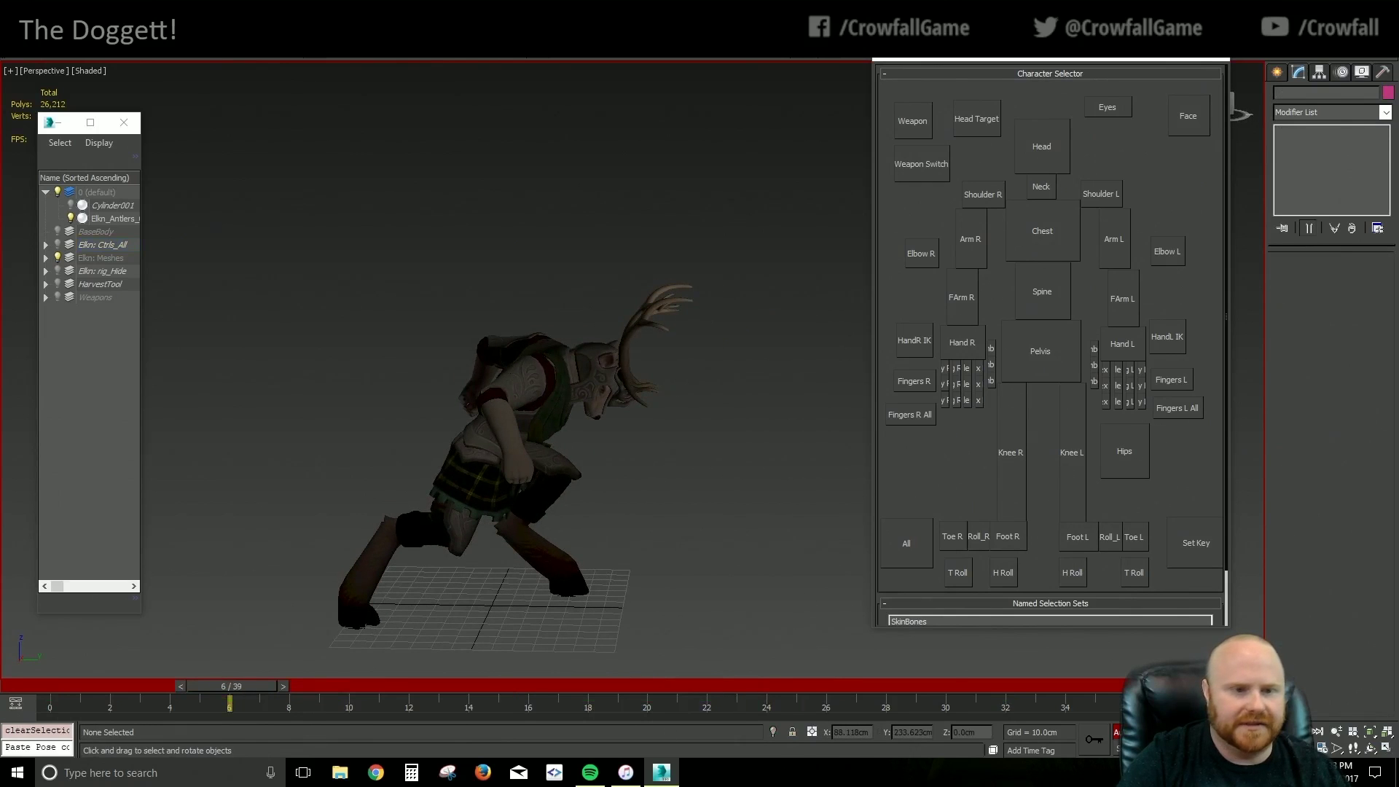
pyautogui.press('/')
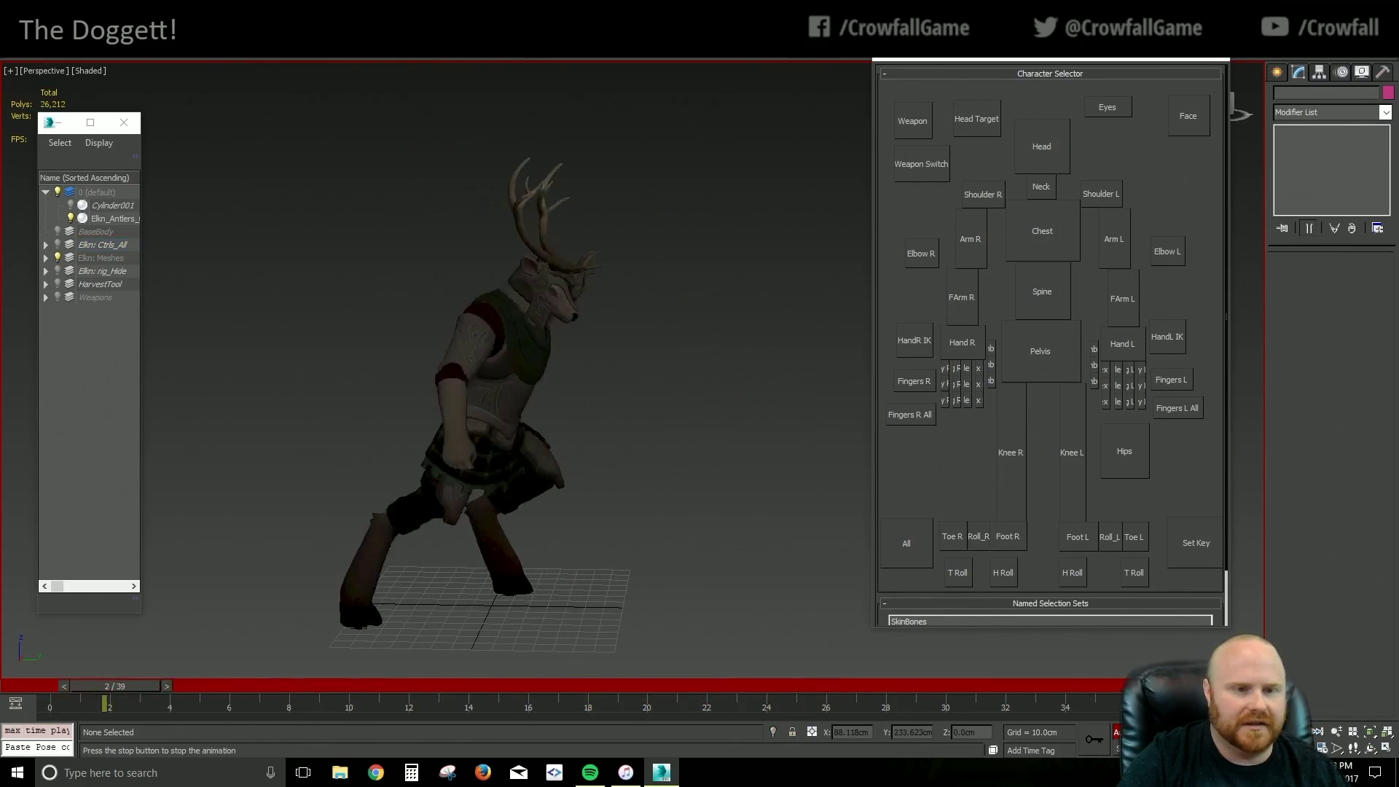
pyautogui.keyDown('alt'); pyautogui.moveTo(609, 518); pyautogui.dragTo(666, 578, button='middle'); pyautogui.keyUp('alt')
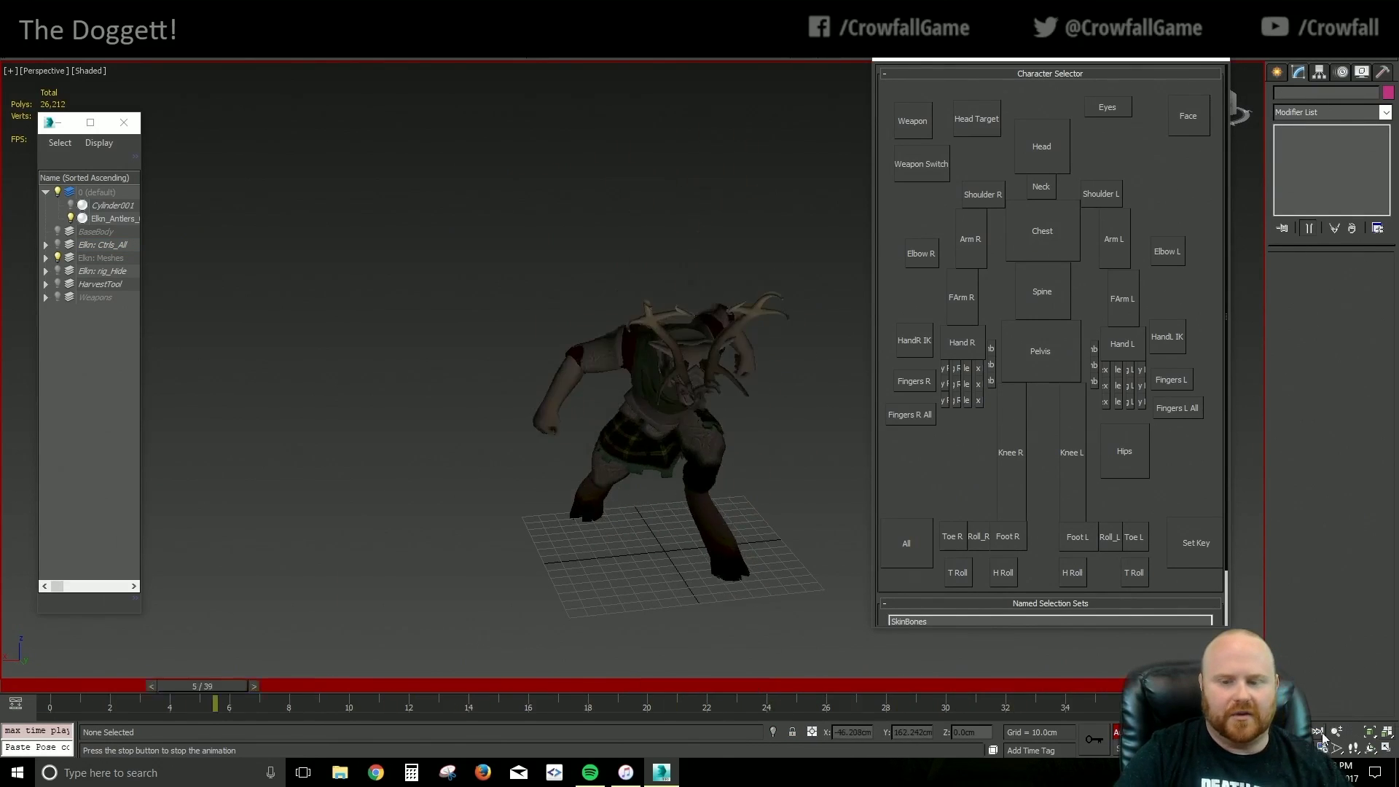
pyautogui.click(1285, 731)
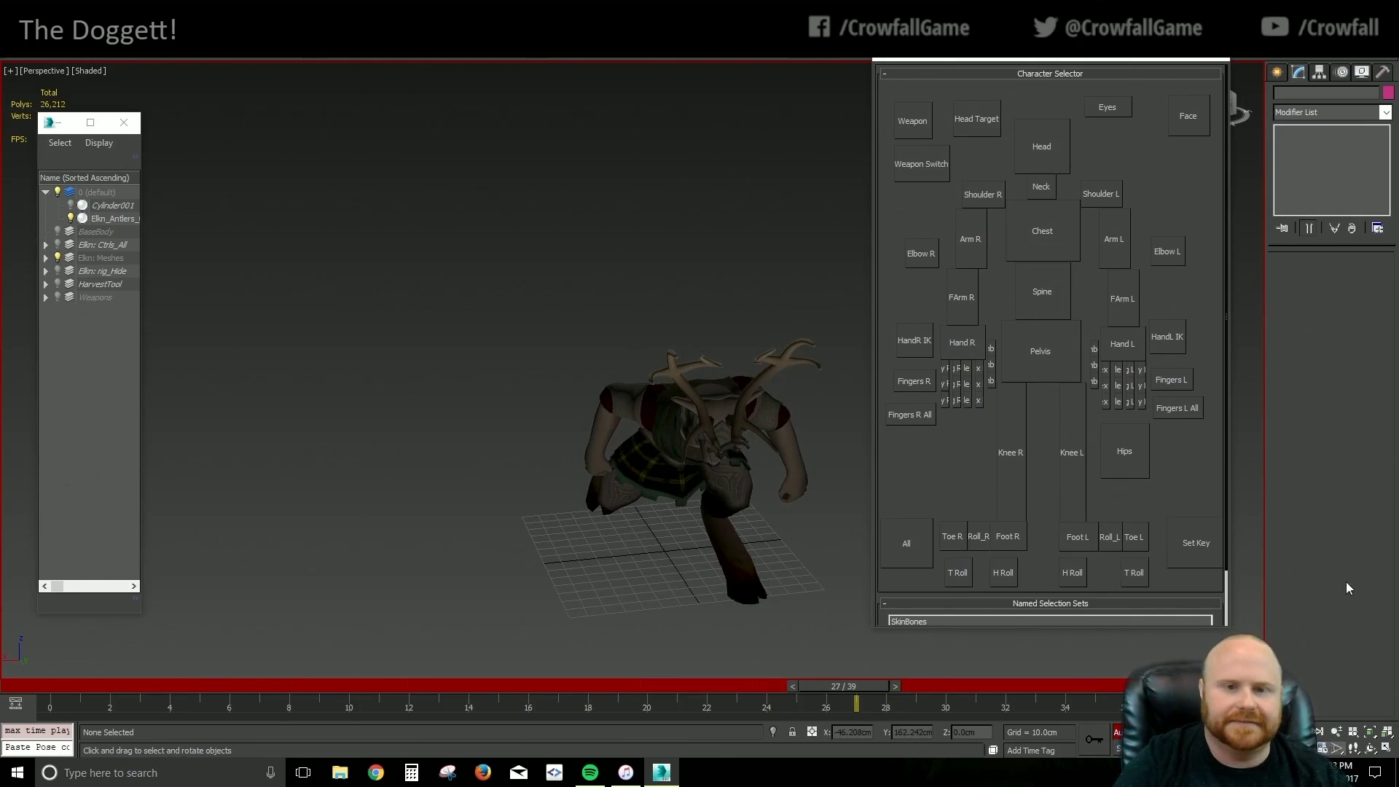
# Rotate the right forearm control frame by frame from frame 19 to frame 23 to add drag to the arm
pyautogui.click(963, 298)
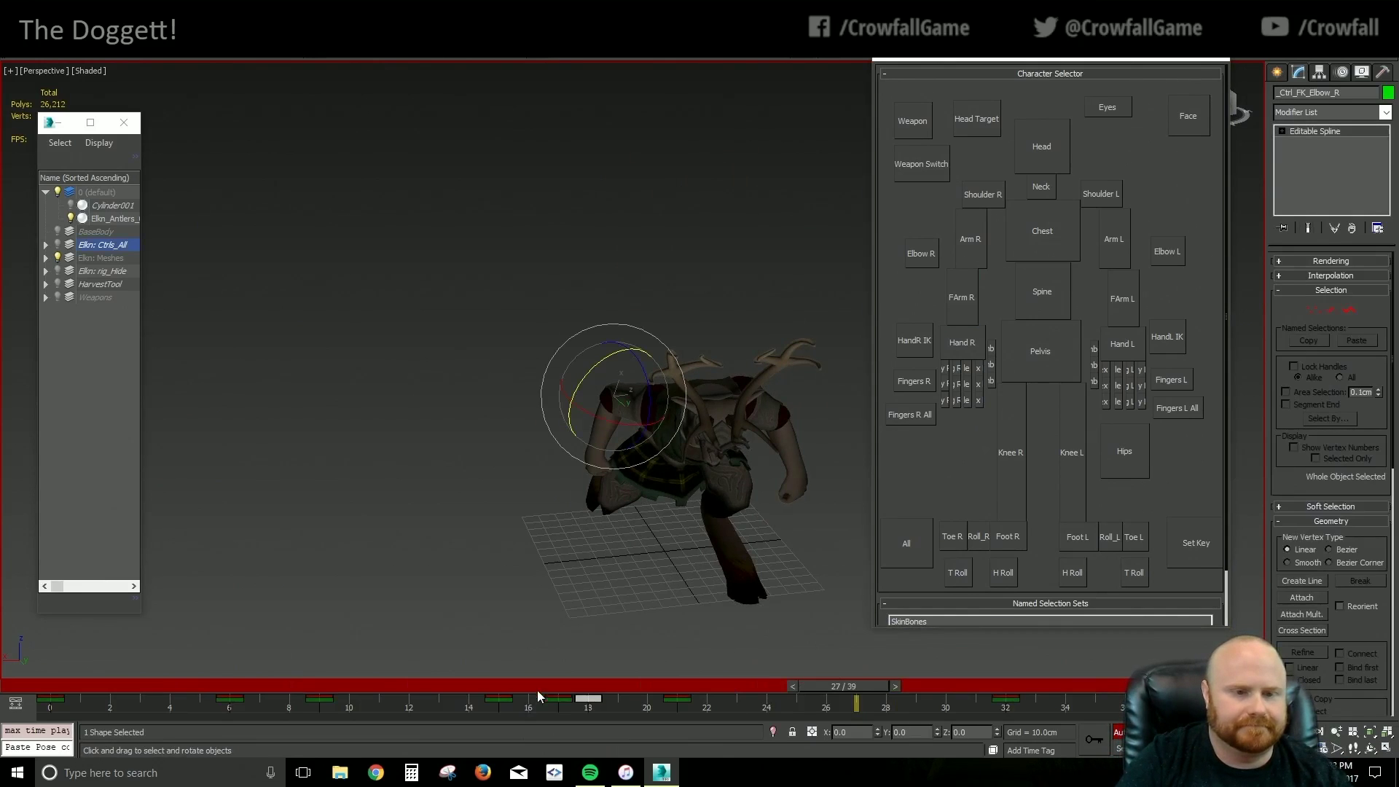
pyautogui.moveTo(536, 689); pyautogui.dragTo(623, 711)
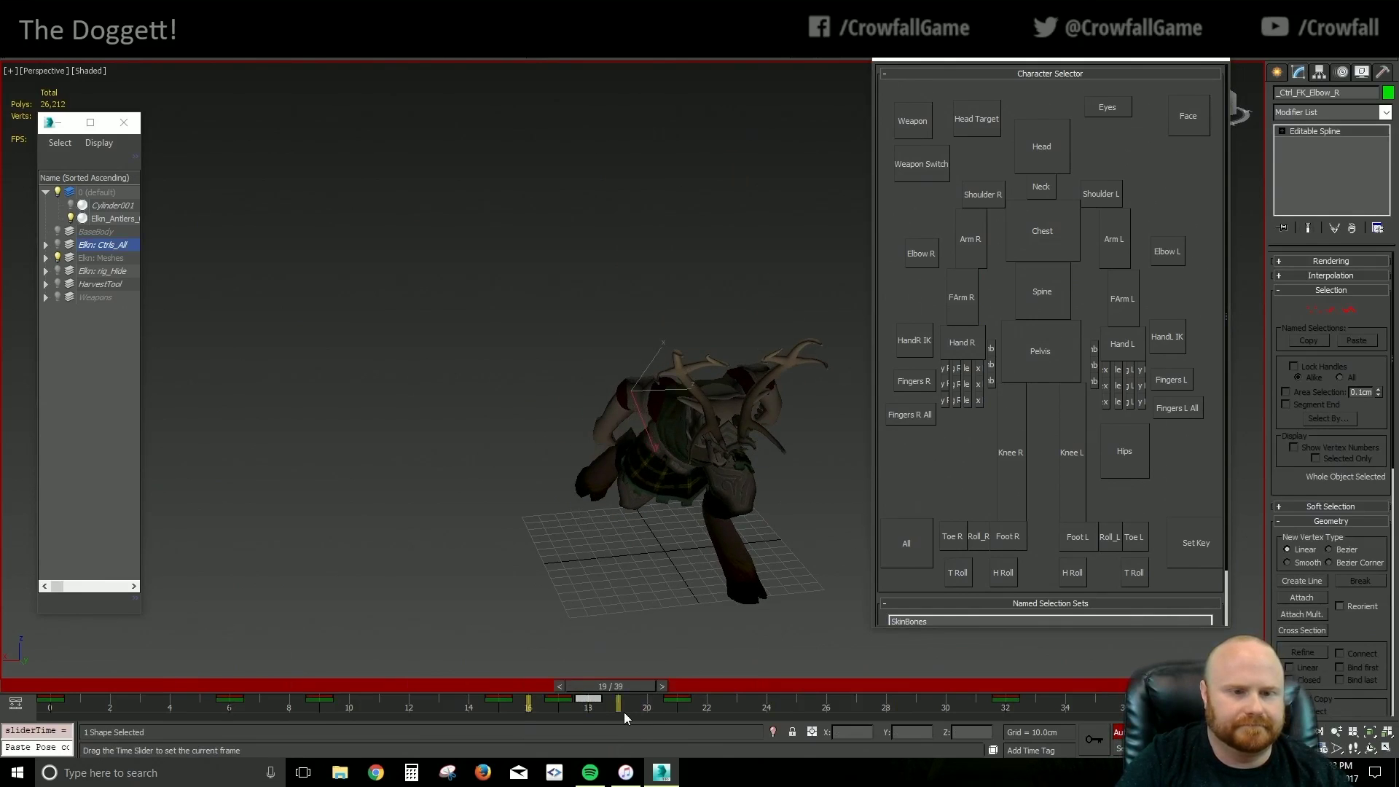
pyautogui.press('e')
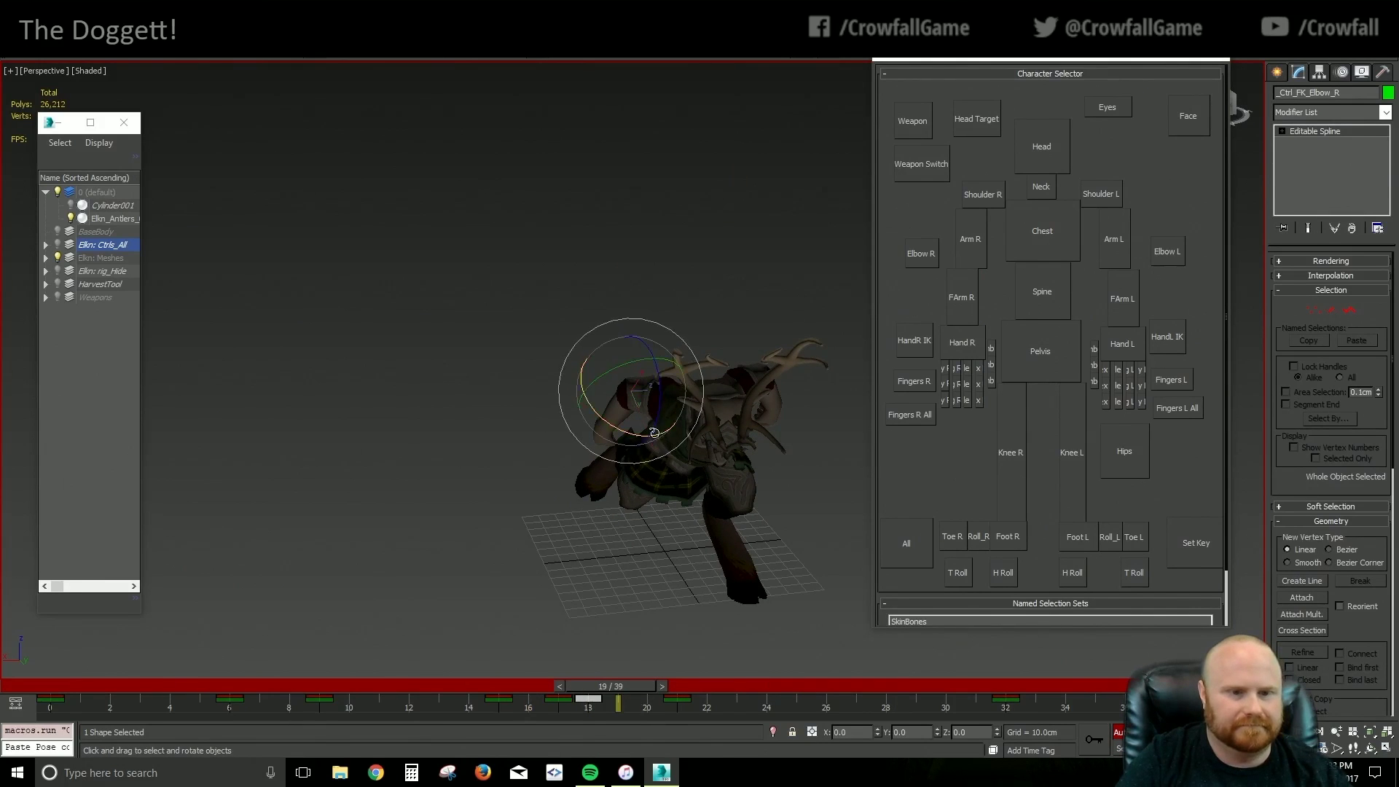
pyautogui.moveTo(657, 422)
pyautogui.keyDown('alt'); pyautogui.mouseDown(button='middle')
pyautogui.moveTo(766, 439)
pyautogui.moveTo(675, 432)
pyautogui.mouseUp(button='middle'); pyautogui.keyUp('alt')
pyautogui.moveTo(650, 412); pyautogui.dragTo(648, 414)
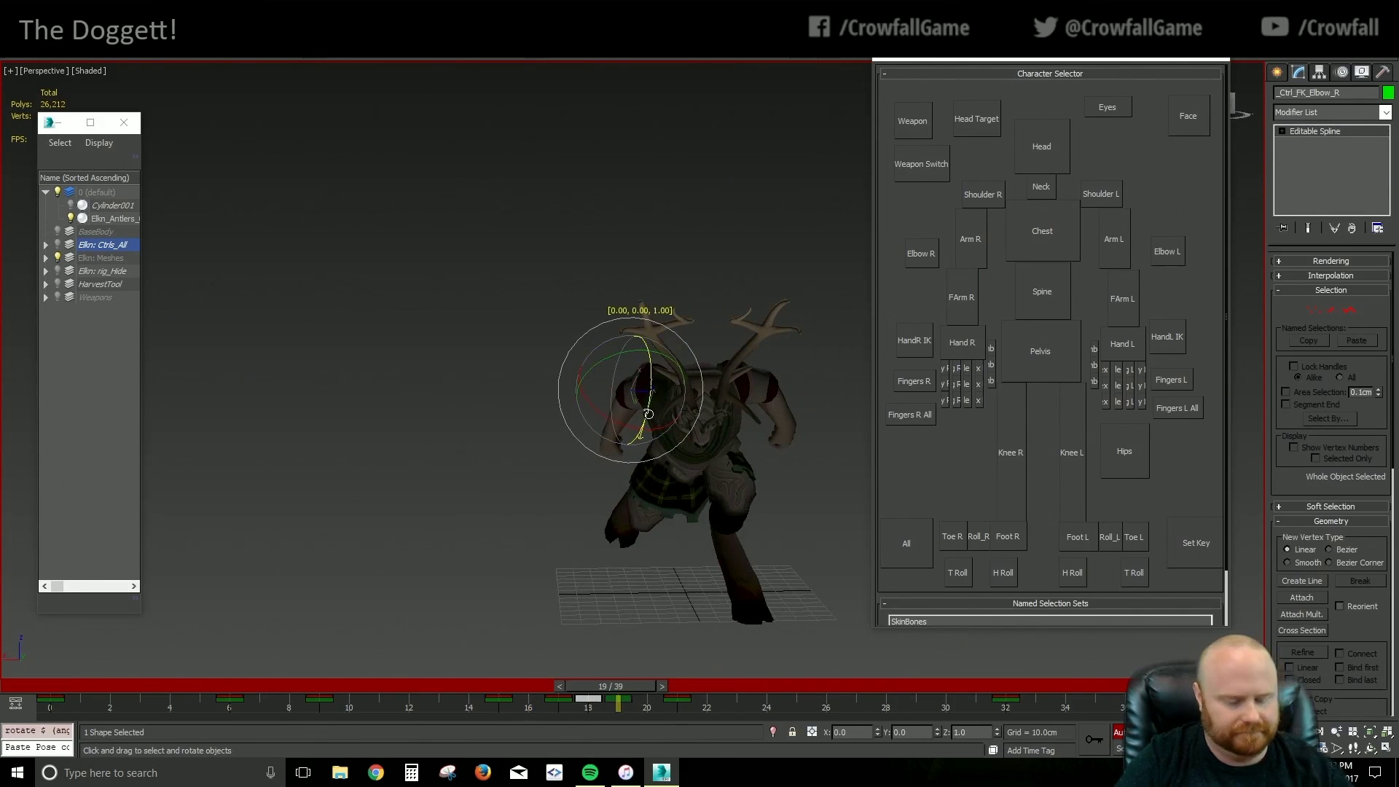
pyautogui.press('.')
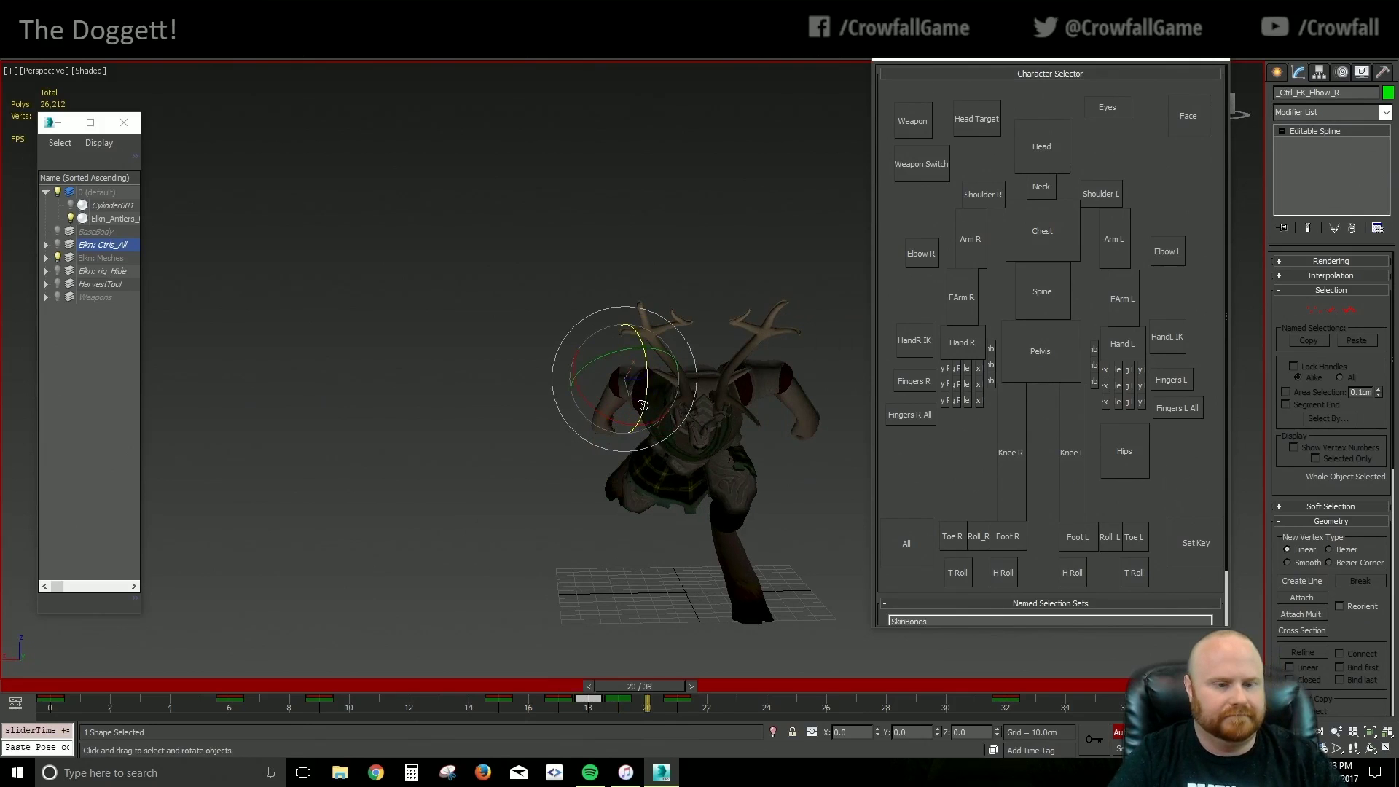
pyautogui.moveTo(643, 403); pyautogui.dragTo(645, 397)
pyautogui.press('.')
pyautogui.press('.')
pyautogui.press('.')
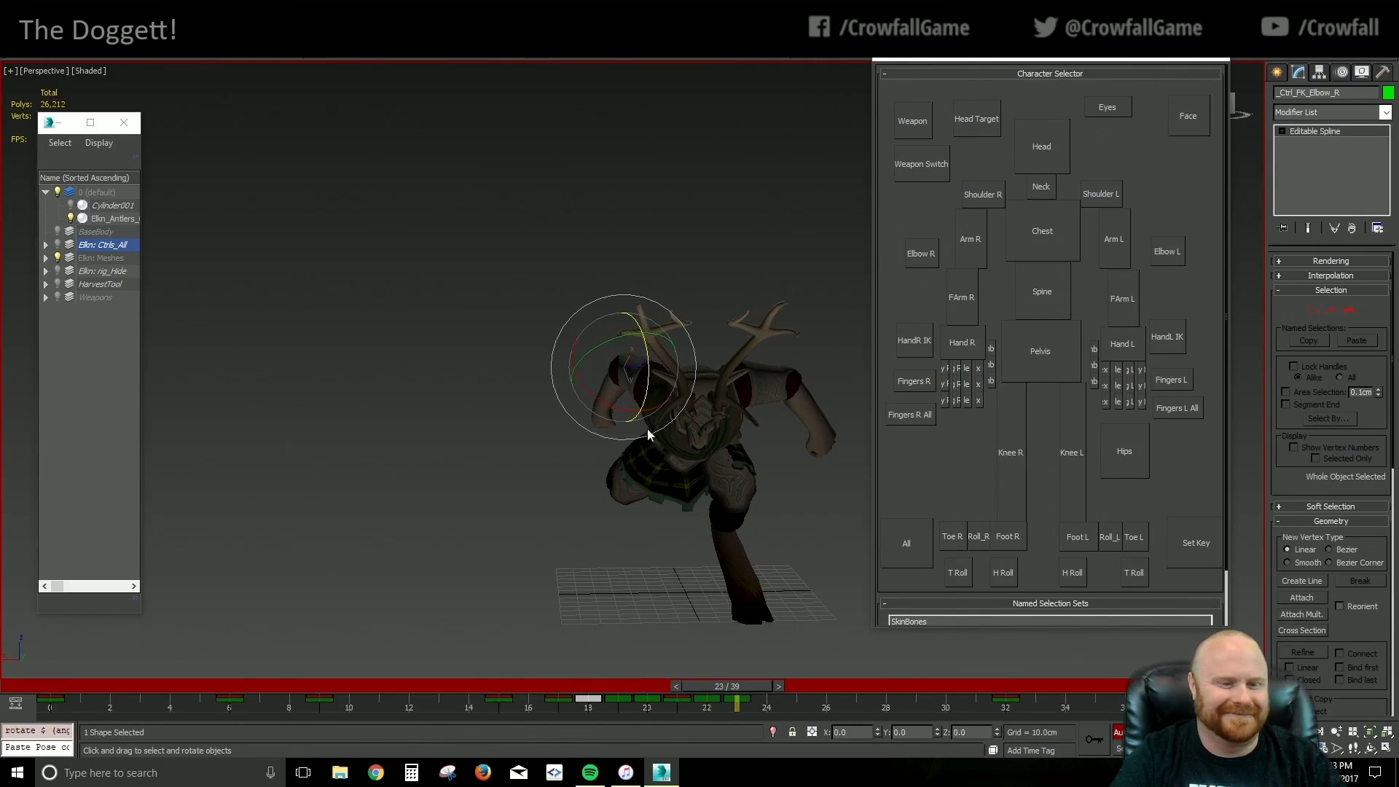
# Deselect the forearm control and play the animation to review the right arm's motion
pyautogui.moveTo(498, 684); pyautogui.dragTo(376, 659)
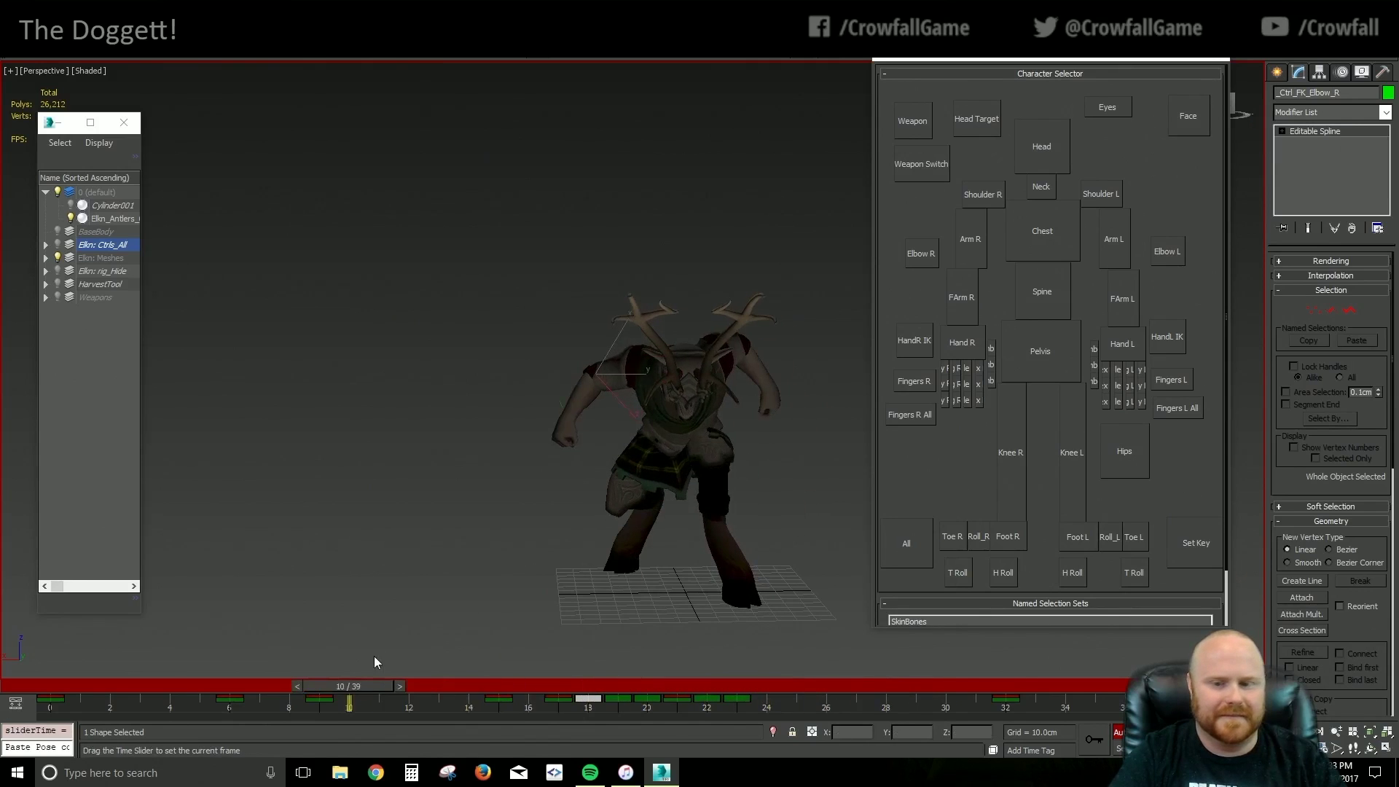
pyautogui.click(1238, 665)
pyautogui.press('/')
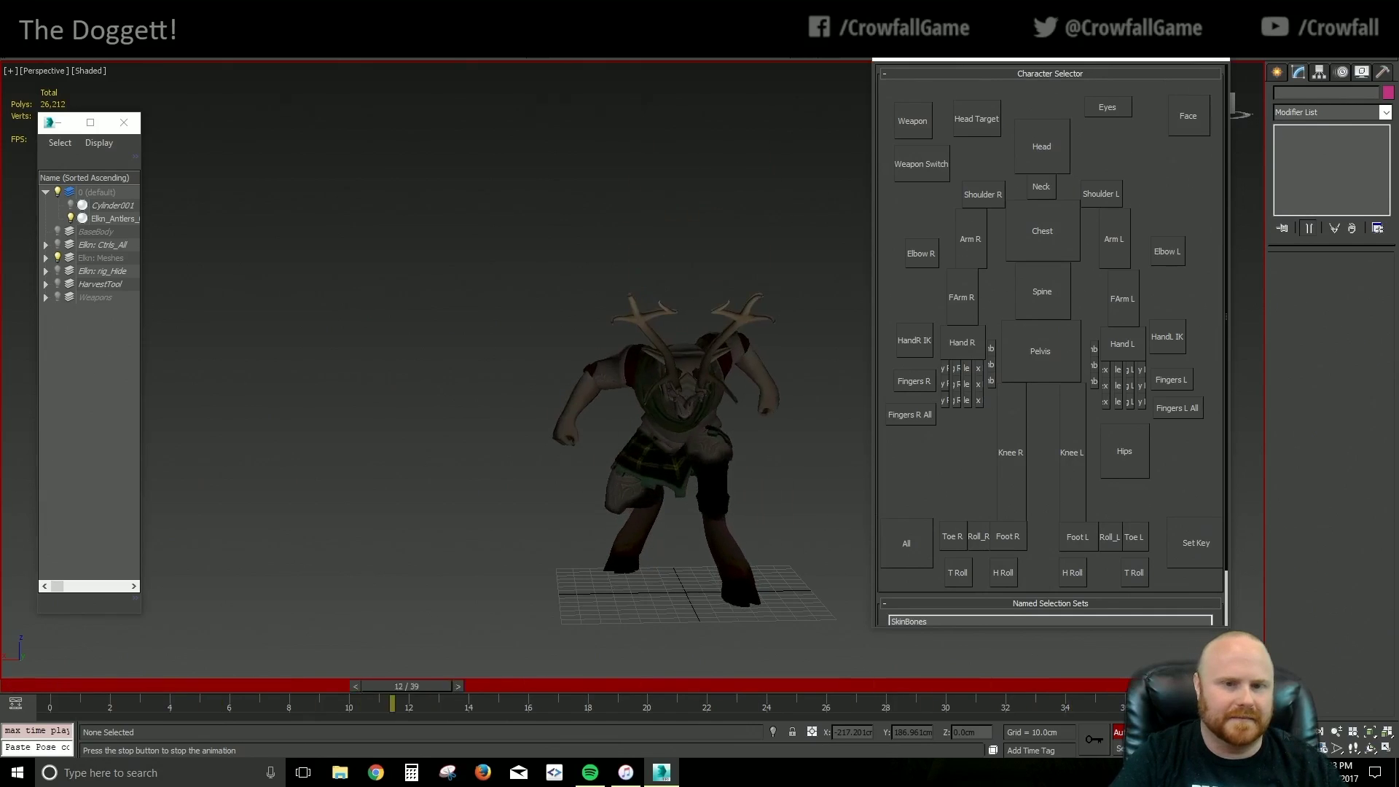
pyautogui.press('/')
# Adjust the right forearm control's rotation again through frame 23, turning it 5 degrees about Z there
pyautogui.click(961, 297)
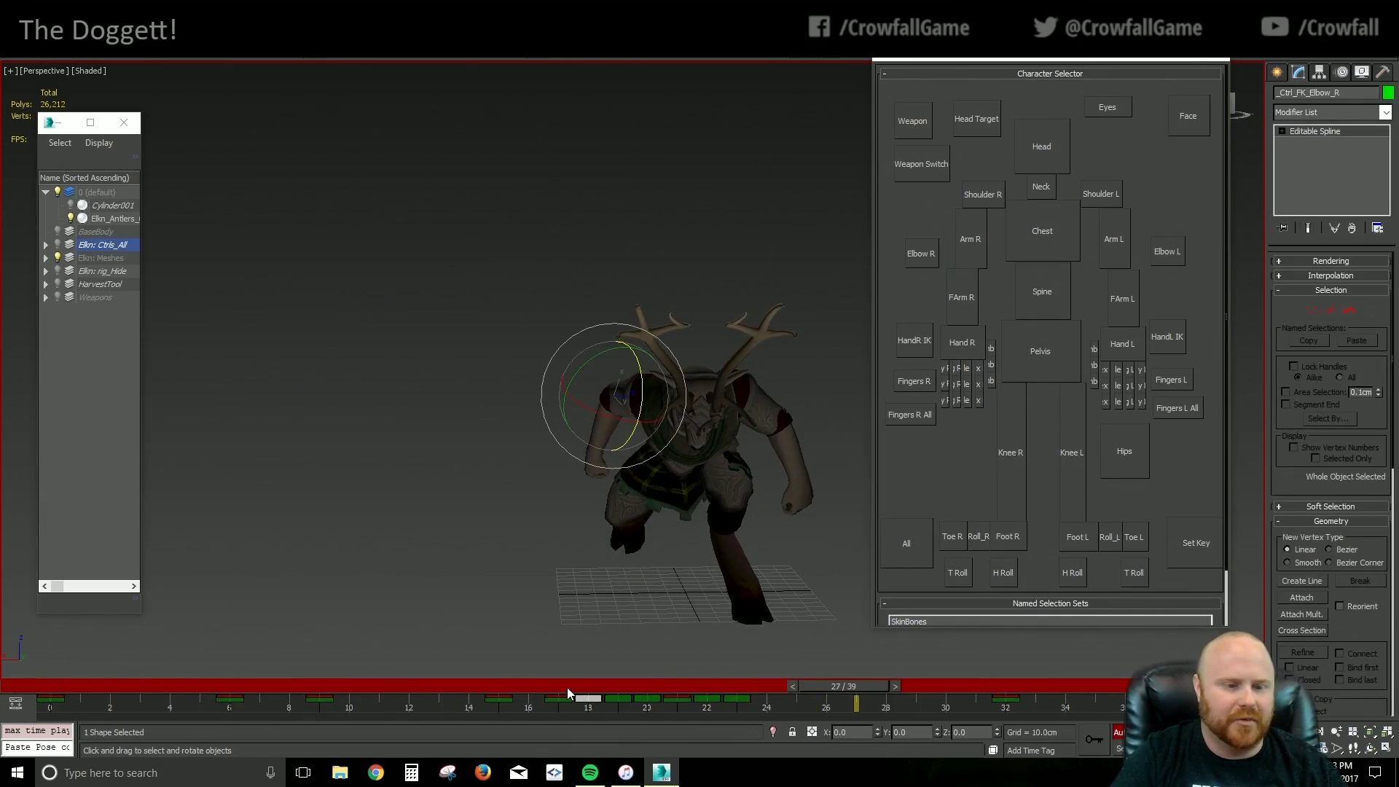
pyautogui.click(519, 712)
pyautogui.moveTo(525, 688); pyautogui.dragTo(750, 689)
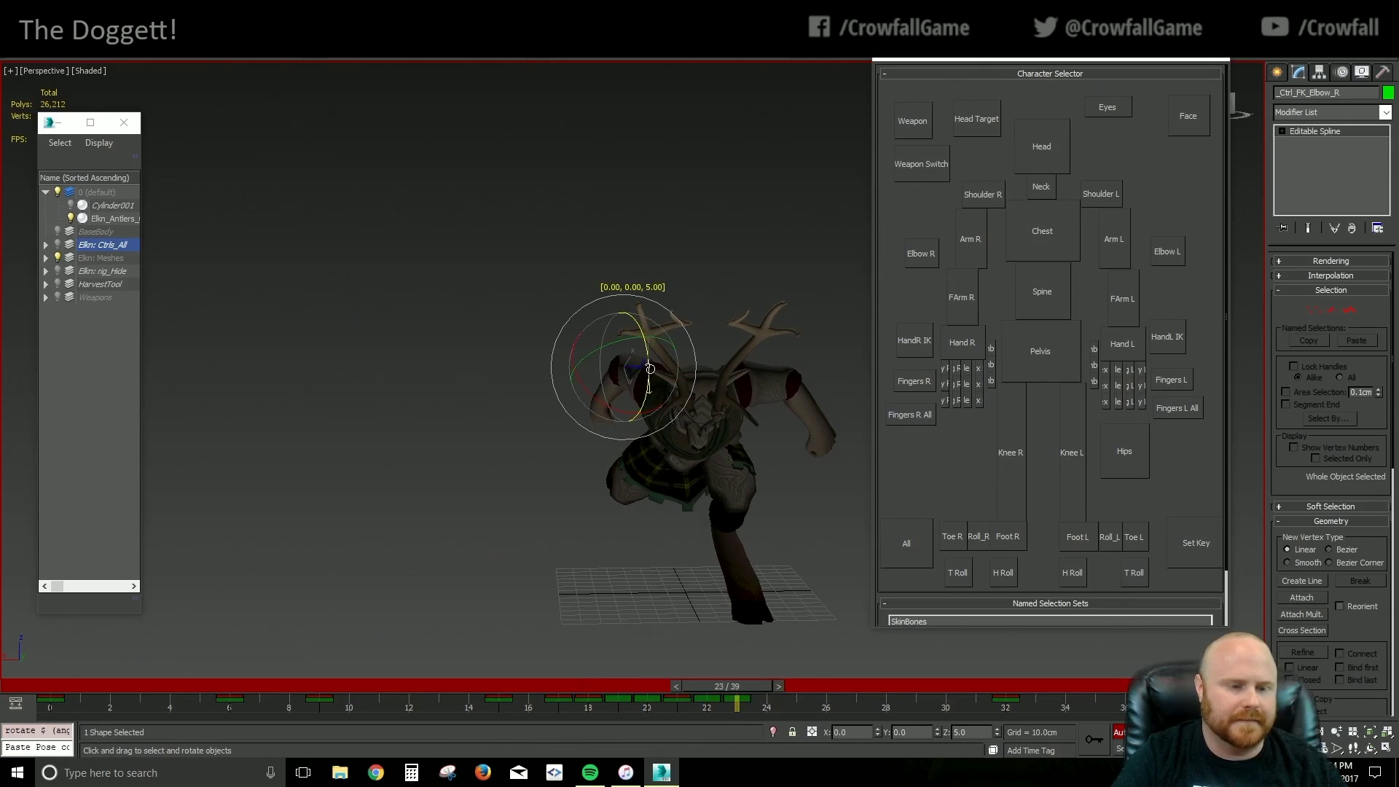
# Clear the selection at frame 10 and play the animation to check the readjusted forearm
pyautogui.moveTo(431, 692); pyautogui.dragTo(350, 702)
pyautogui.click(375, 596)
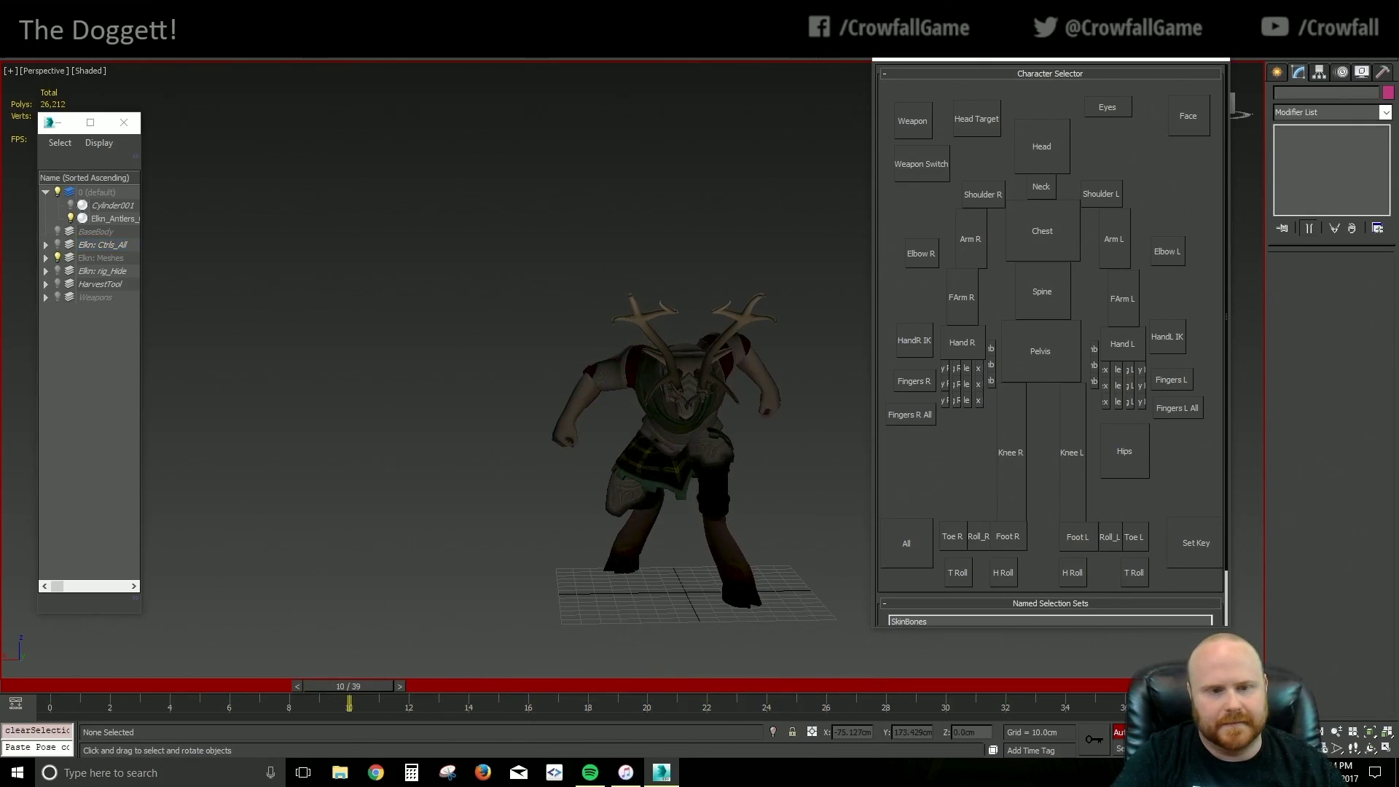
pyautogui.press('/')
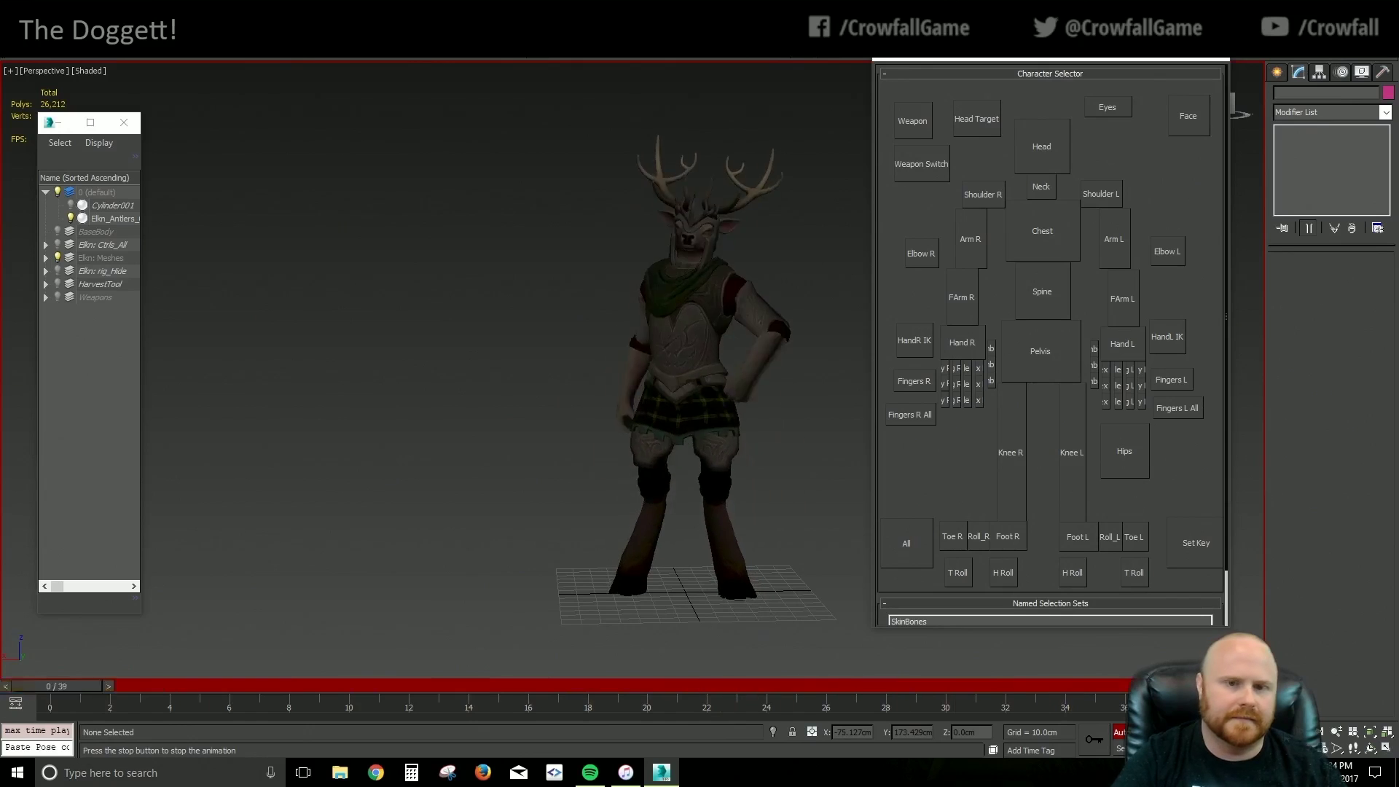
# Rotate the chest control frame by frame from frame 19 to frame 23 to refine the torso motion
pyautogui.click(1037, 251)
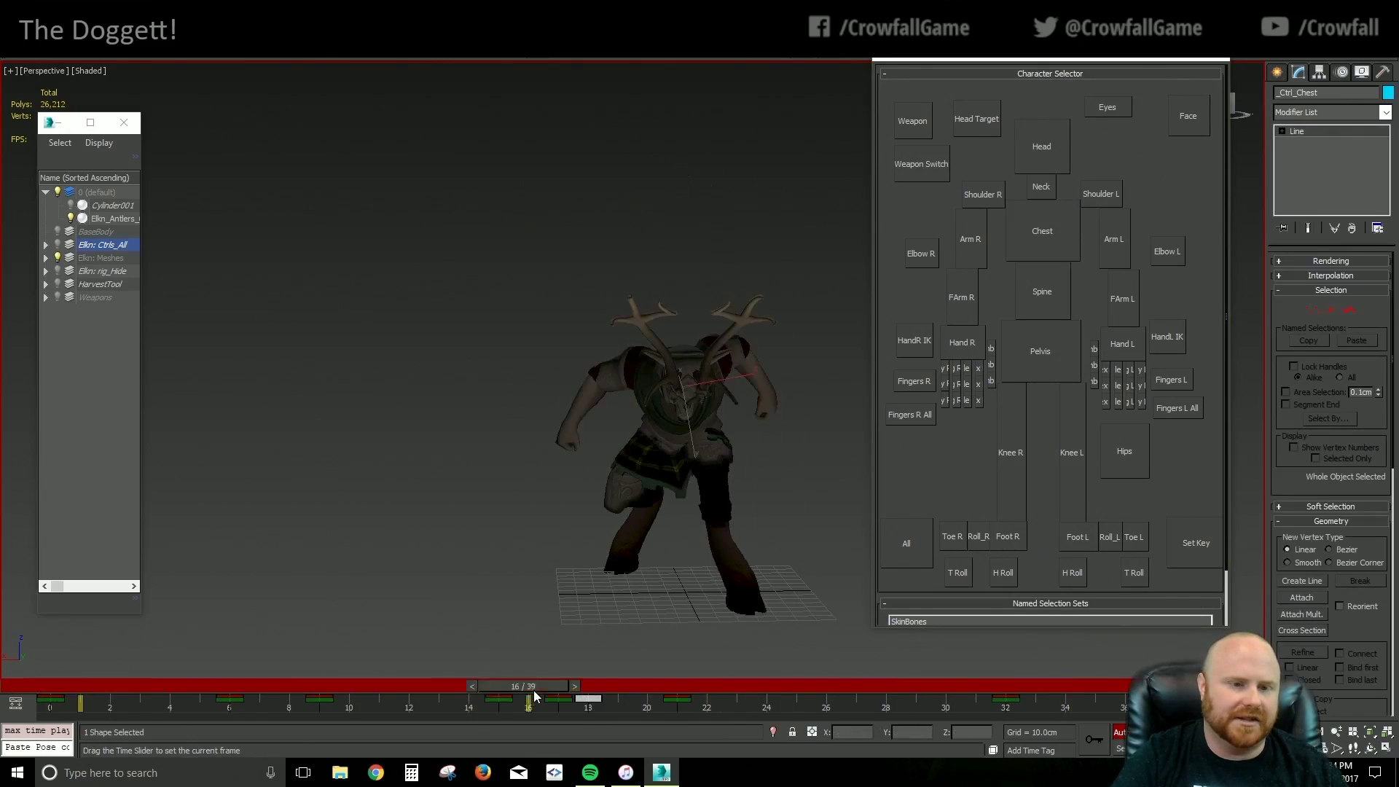
pyautogui.moveTo(533, 691); pyautogui.dragTo(621, 695)
pyautogui.moveTo(749, 433); pyautogui.dragTo(738, 444)
pyautogui.press('.')
pyautogui.press('.')
pyautogui.press('.')
pyautogui.press('.')
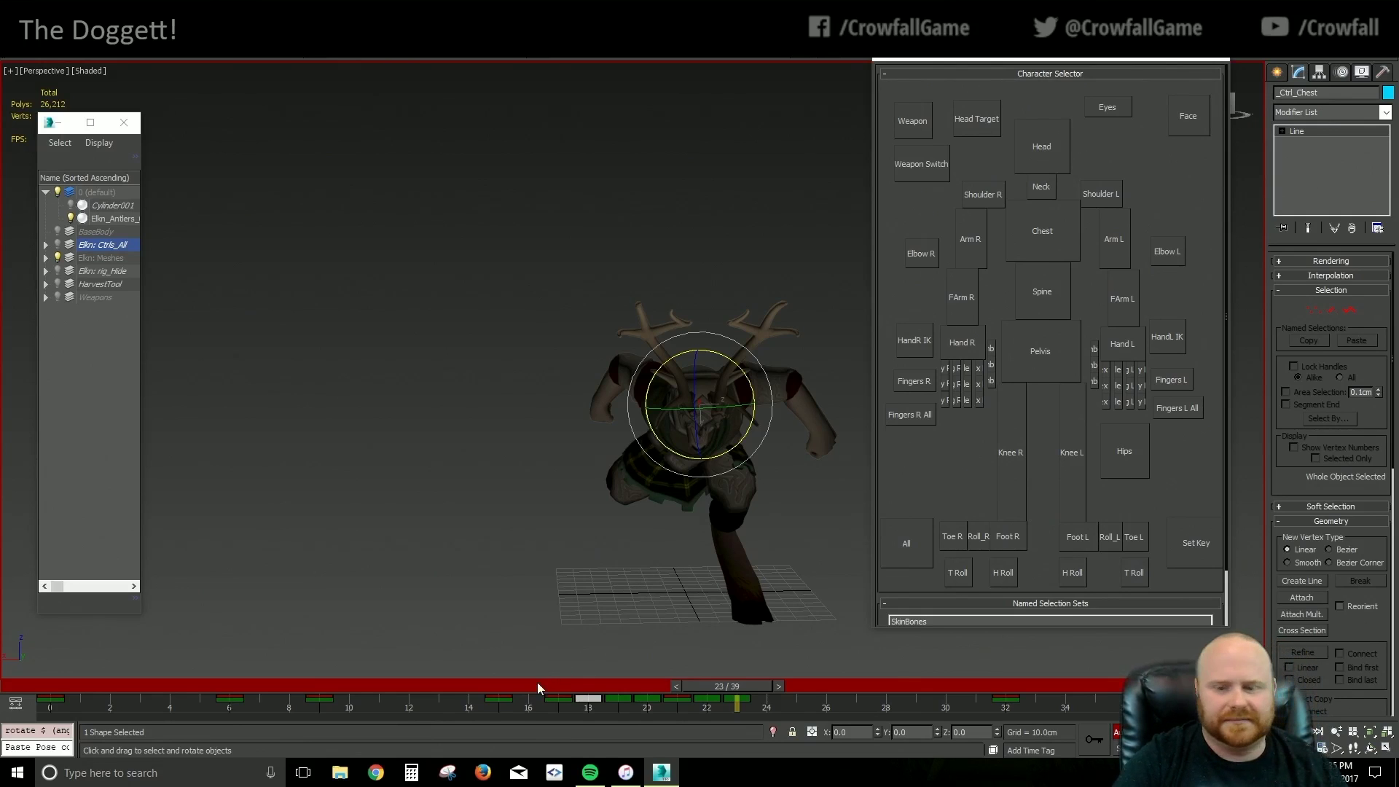
# Play the animation with nothing selected and examine the chest motion from the front and from behind
pyautogui.click(698, 622)
pyautogui.press('/')
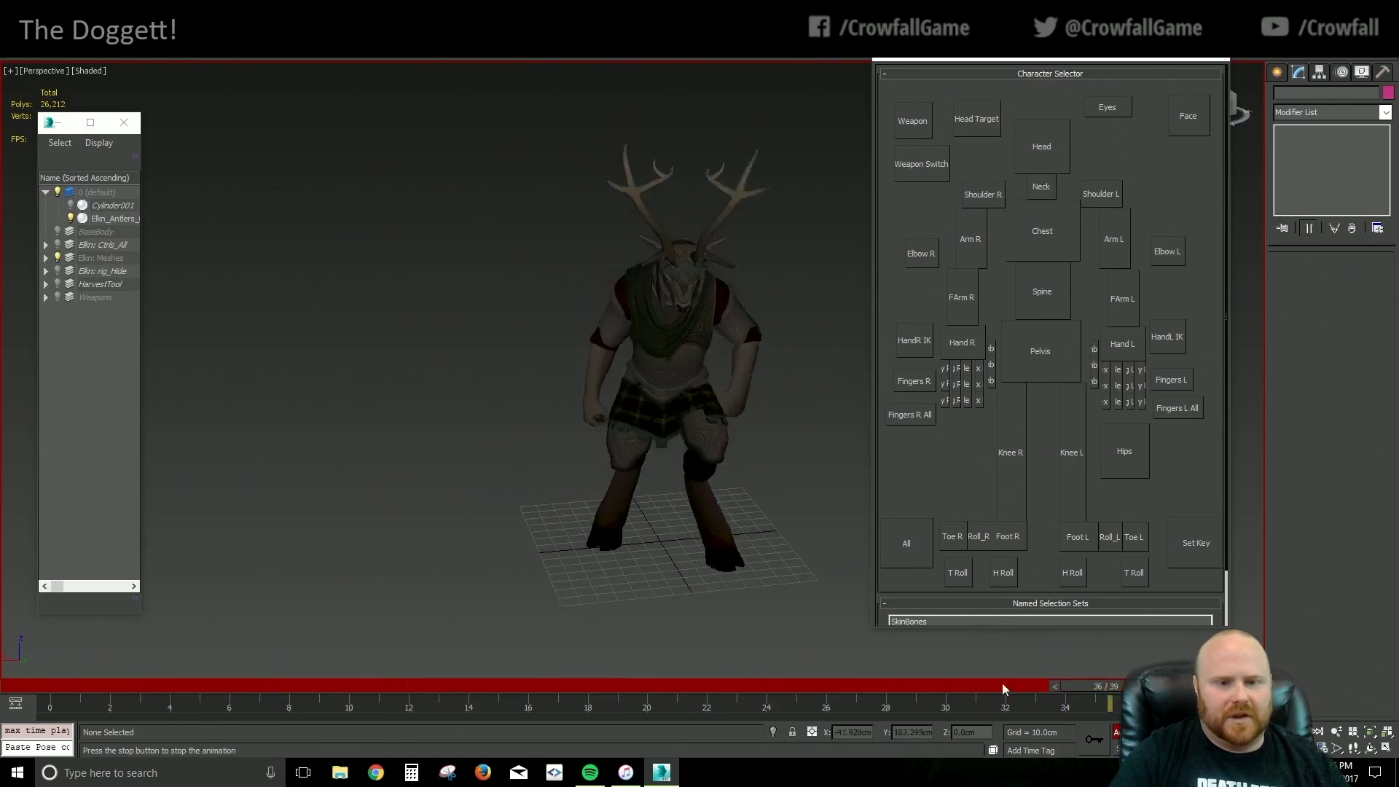
pyautogui.keyDown('alt'); pyautogui.moveTo(932, 643); pyautogui.dragTo(630, 531, button='middle'); pyautogui.keyUp('alt')
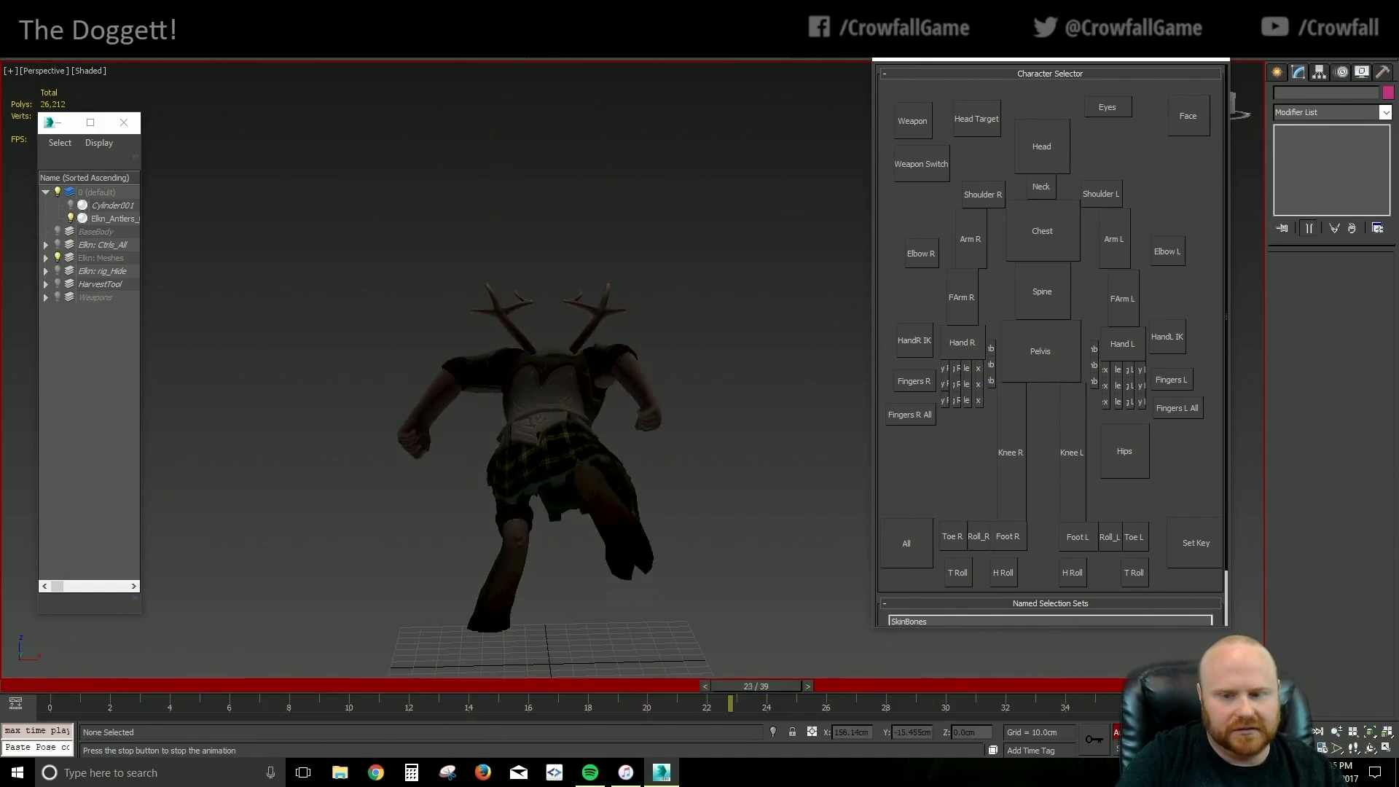
pyautogui.press('/')
# Copy the right foot control's frame 32 key to frame 26 so the foot lands earlier
pyautogui.click(1083, 534)
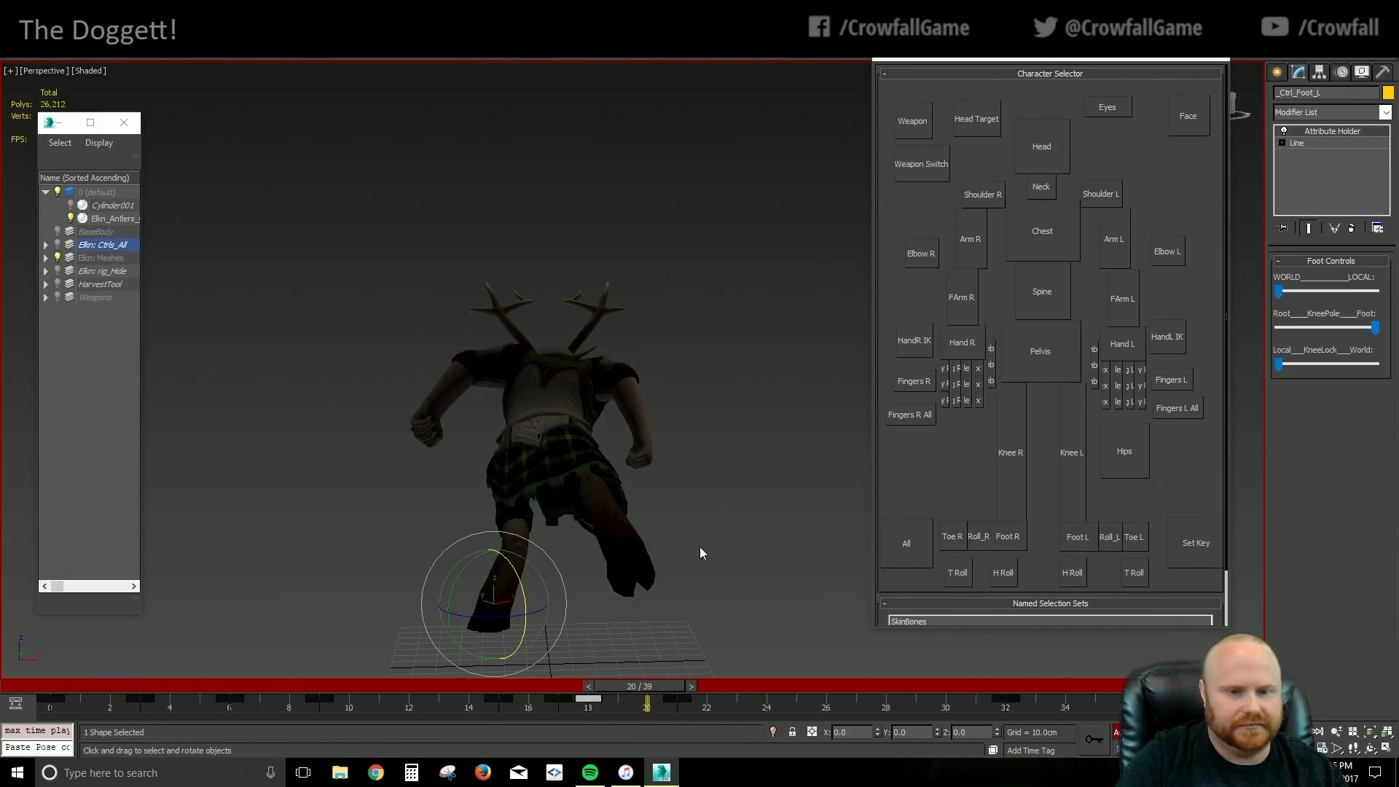
pyautogui.keyDown('alt'); pyautogui.moveTo(700, 547); pyautogui.dragTo(555, 542, button='middle'); pyautogui.keyUp('alt')
pyautogui.click(1007, 536)
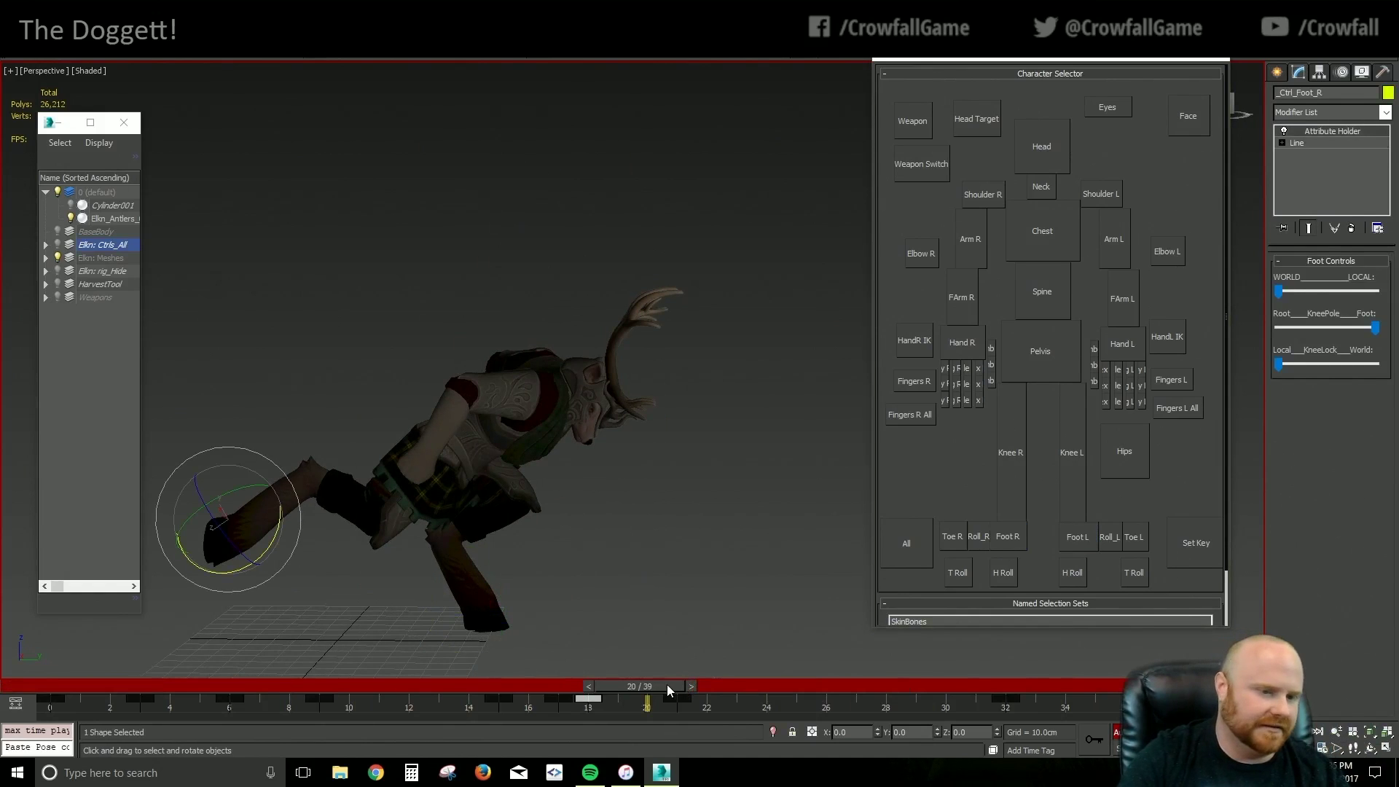
pyautogui.moveTo(666, 685); pyautogui.dragTo(815, 685)
pyautogui.keyDown('shift'); pyautogui.moveTo(999, 701); pyautogui.dragTo(821, 714); pyautogui.keyUp('shift')
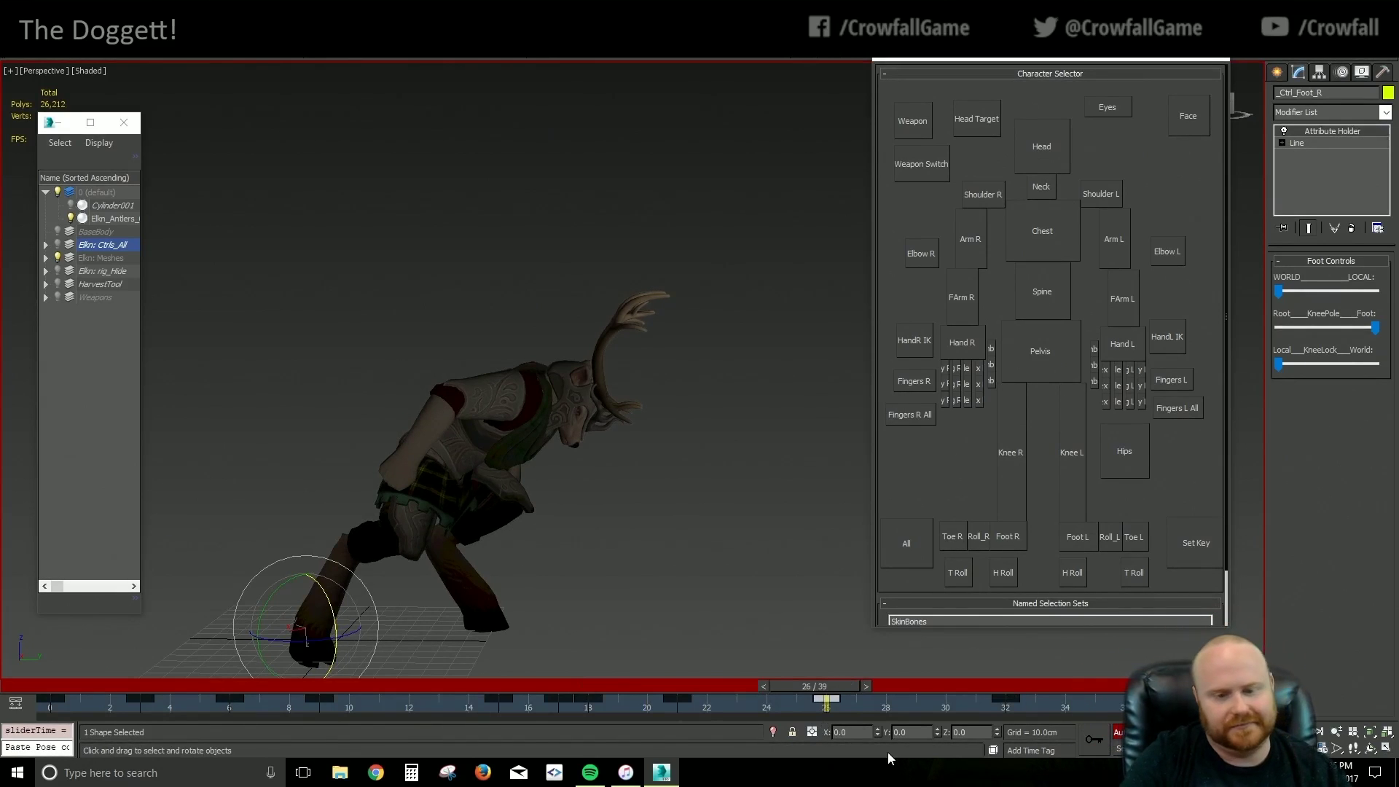
# Deselect the right foot control and play the animation from the side to review the foot landing
pyautogui.click(740, 622)
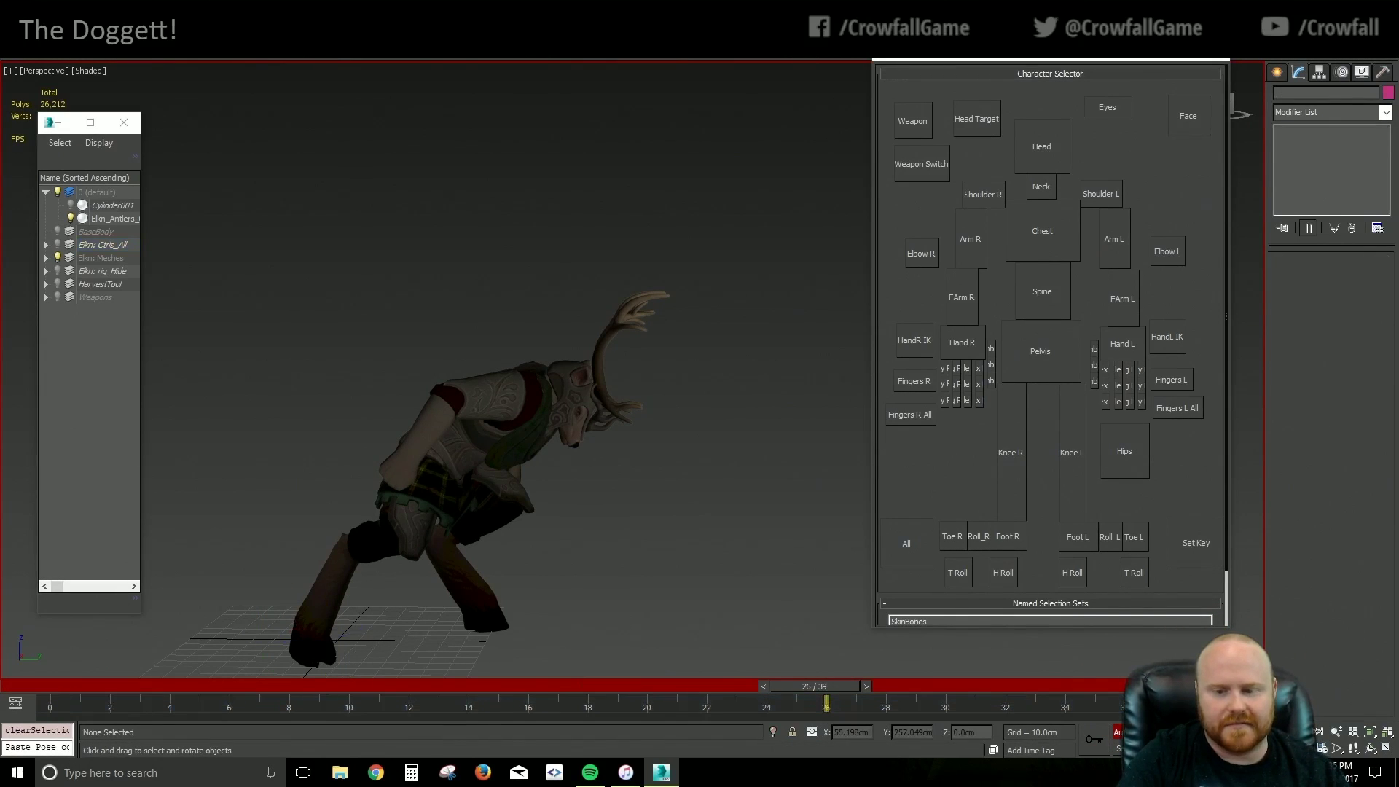
pyautogui.press('/')
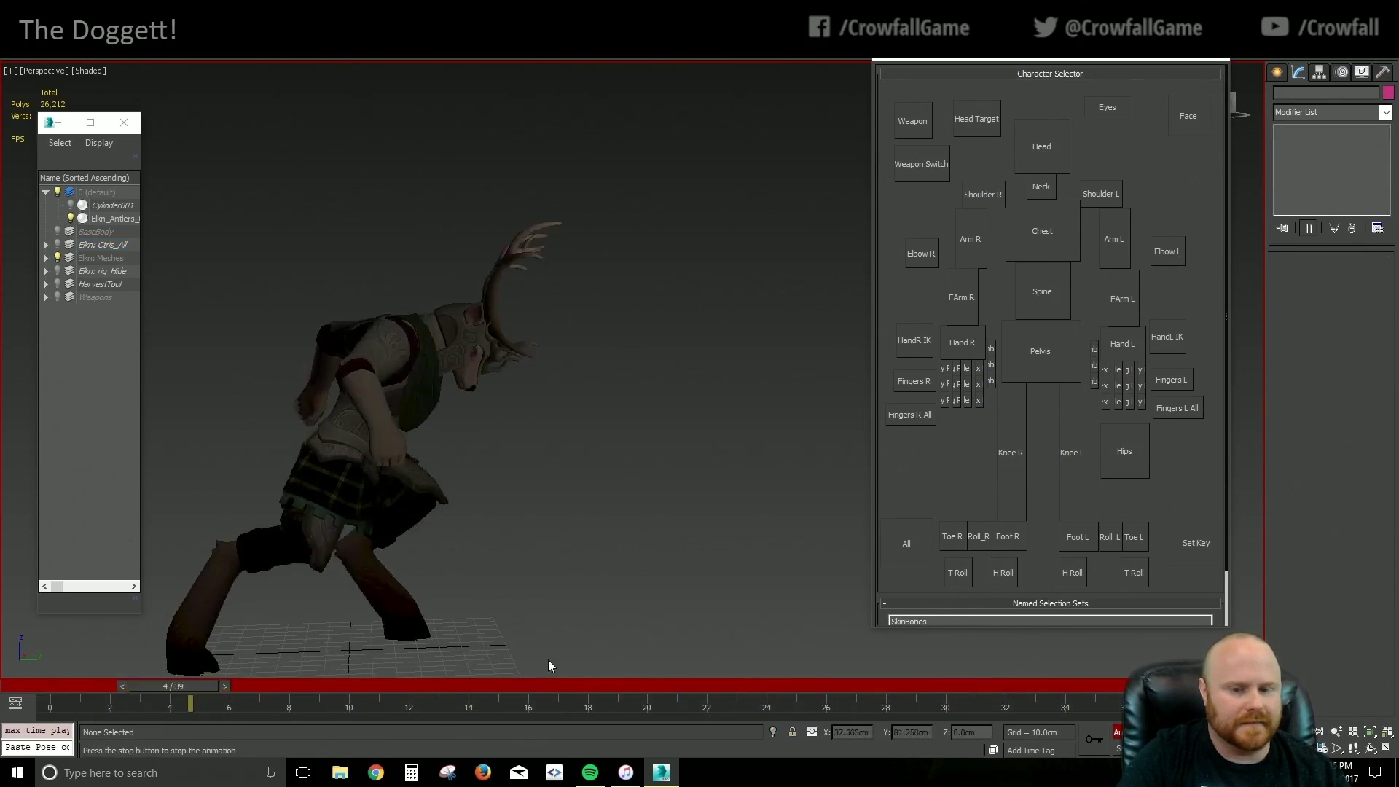
pyautogui.press('/')
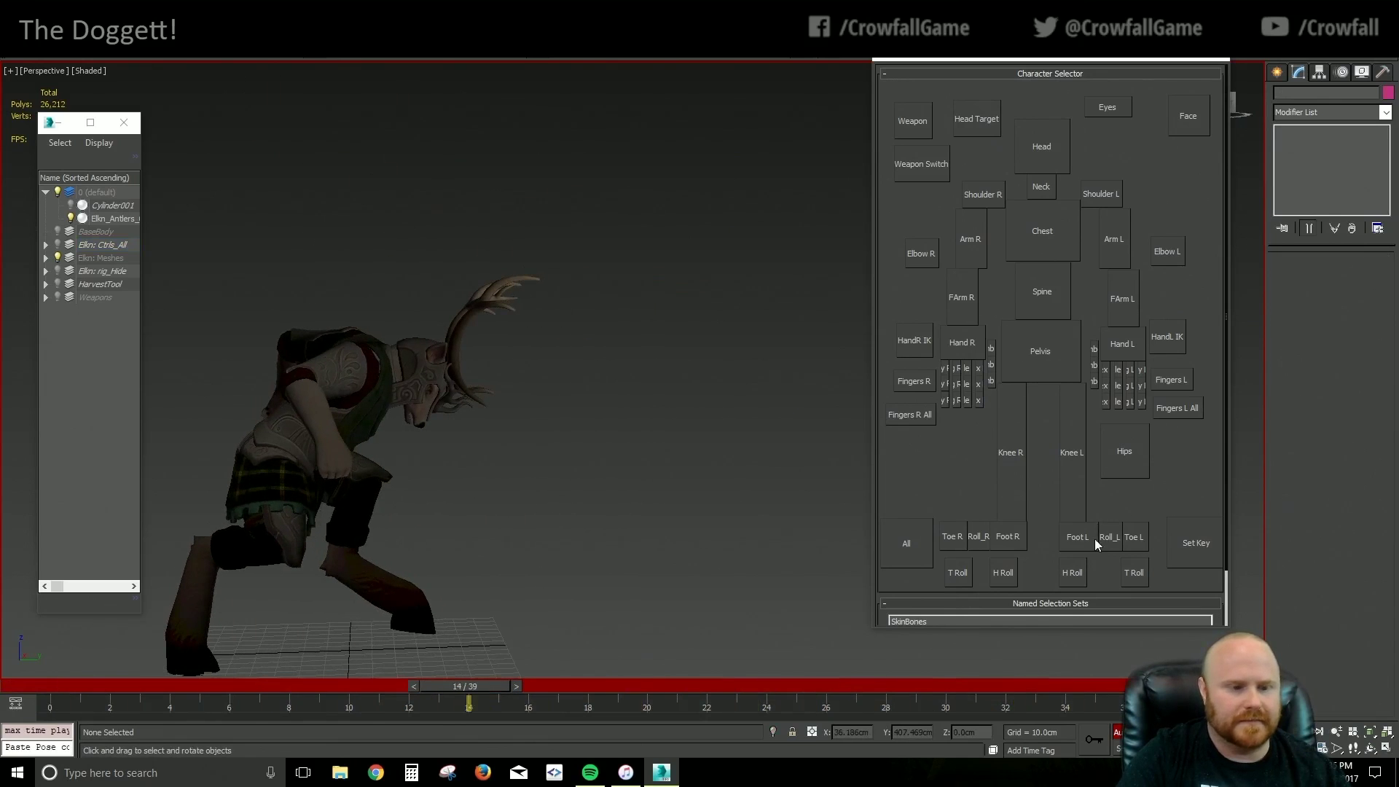
# Move the left foot control backward toward the body at frame 15 and adjust its rotation
pyautogui.click(1084, 542)
pyautogui.moveTo(230, 691)
pyautogui.mouseDown()
pyautogui.moveTo(185, 688)
pyautogui.moveTo(307, 681)
pyautogui.moveTo(66, 673)
pyautogui.moveTo(226, 672)
pyautogui.mouseUp()
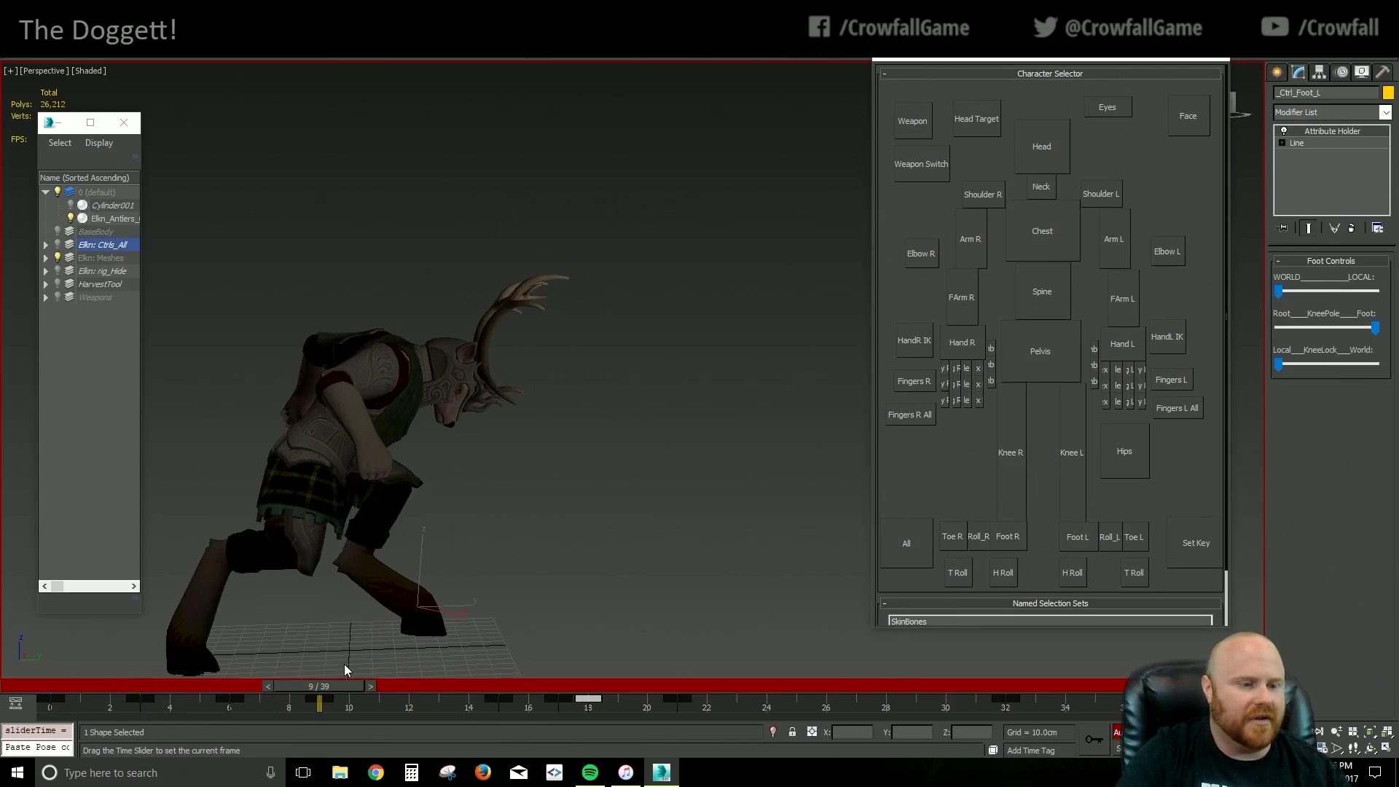
pyautogui.moveTo(343, 677); pyautogui.dragTo(525, 700)
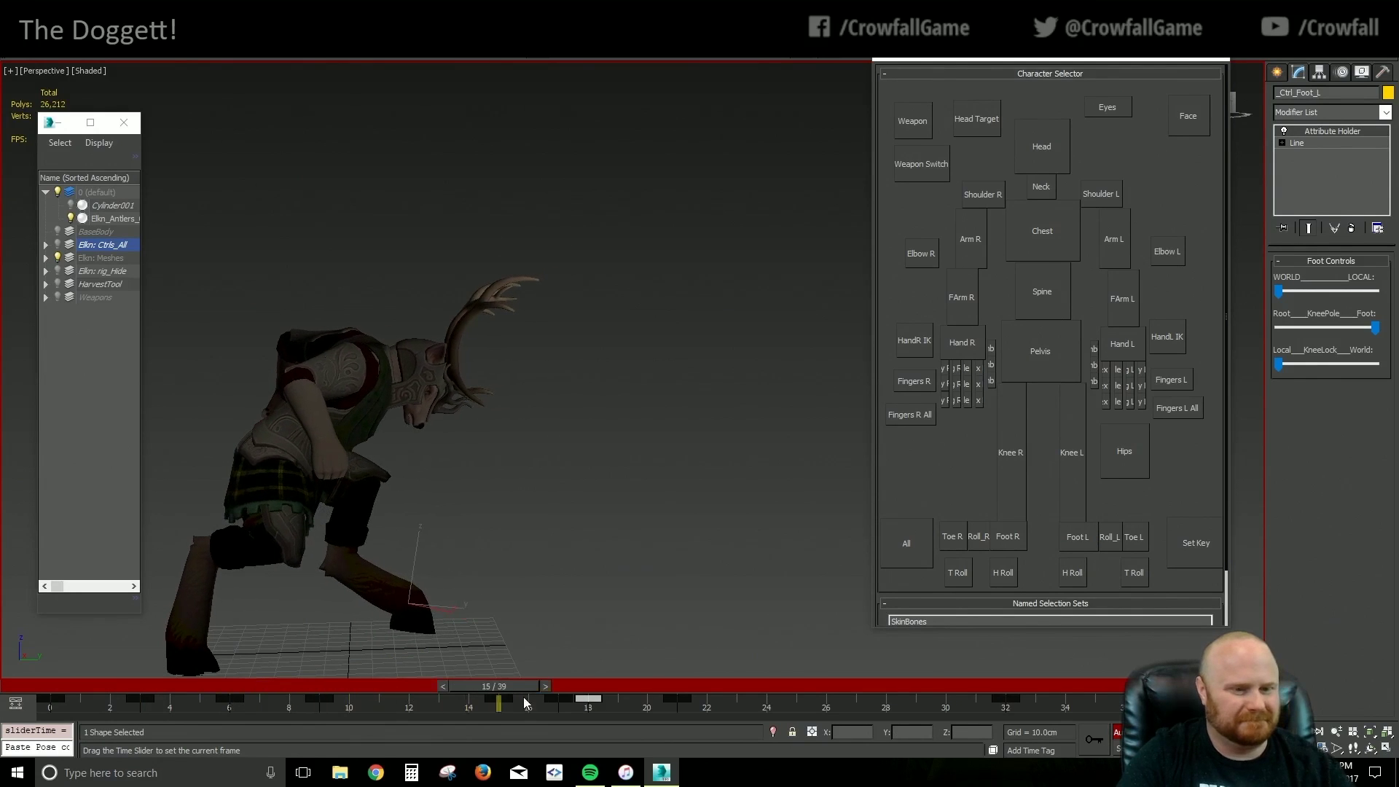
pyautogui.press('e')
pyautogui.press('w')
pyautogui.moveTo(446, 603); pyautogui.dragTo(410, 580)
pyautogui.press('e')
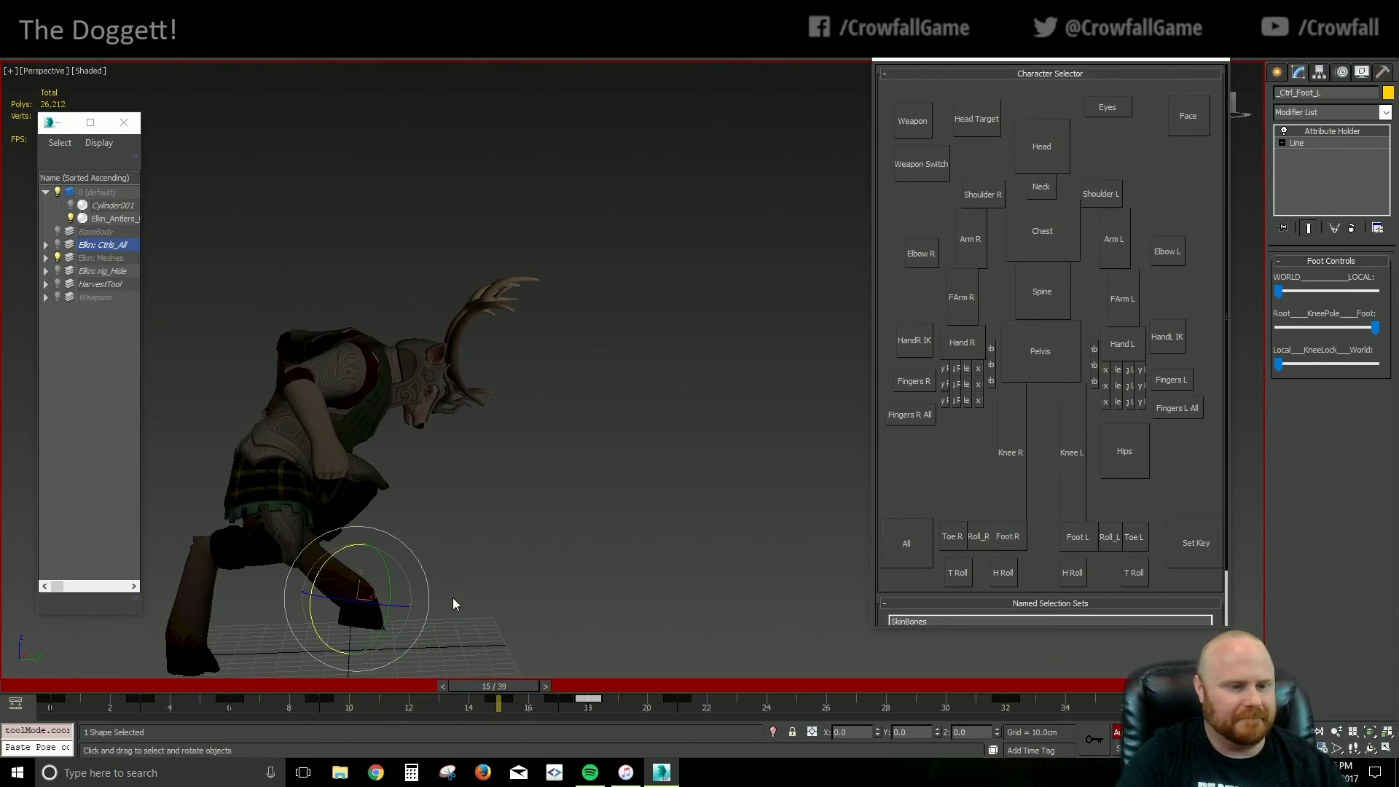
pyautogui.keyDown('alt'); pyautogui.moveTo(452, 601); pyautogui.dragTo(342, 610, button='middle'); pyautogui.keyUp('alt')
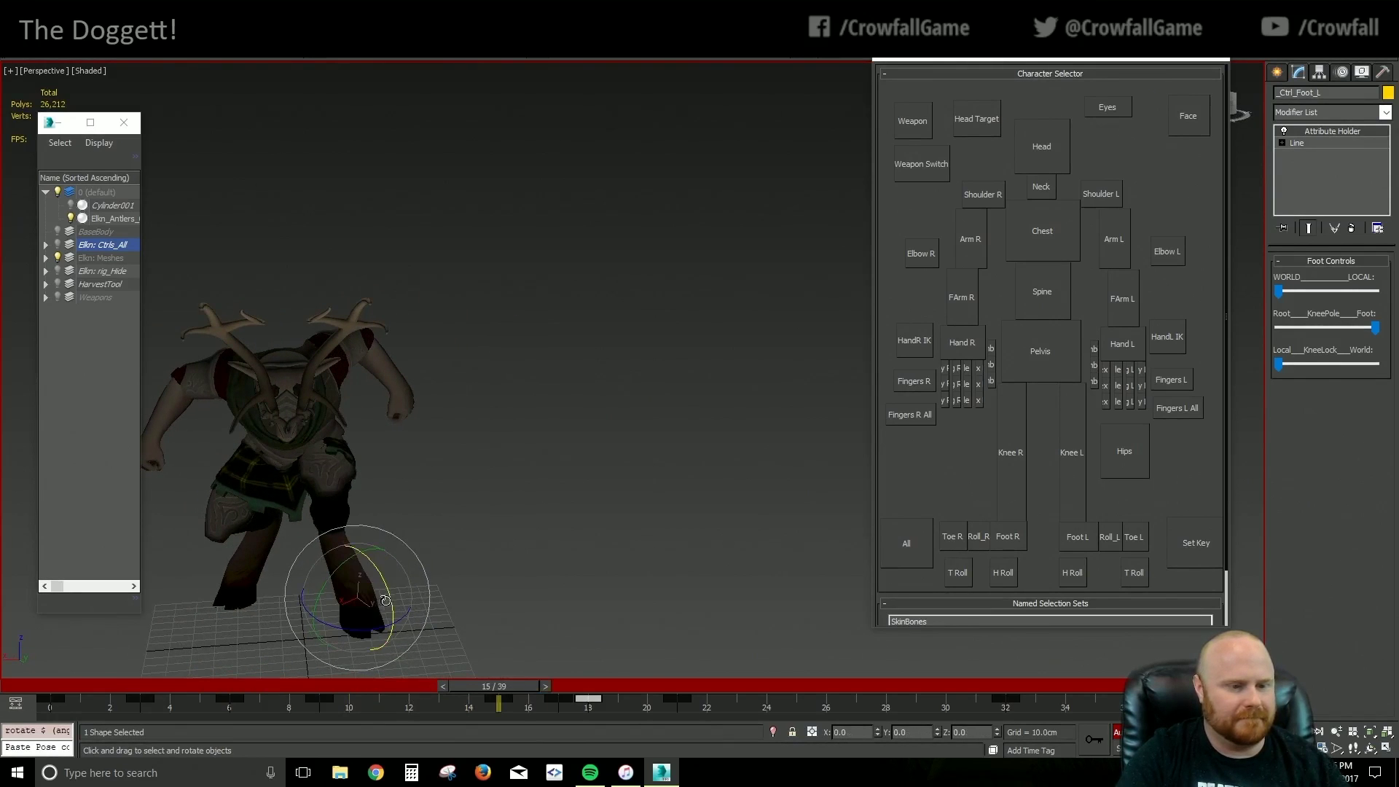
pyautogui.moveTo(362, 631); pyautogui.dragTo(352, 631)
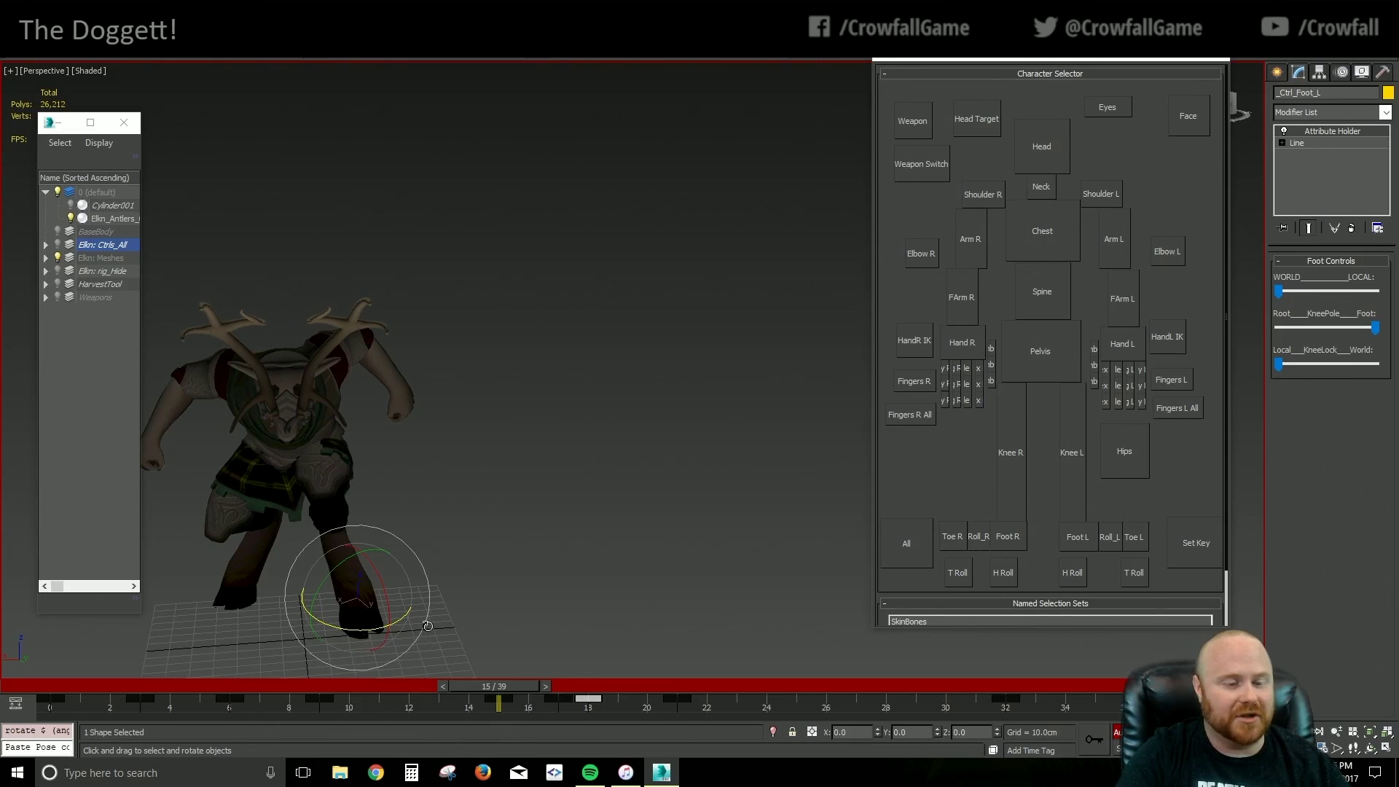
pyautogui.keyDown('alt'); pyautogui.moveTo(367, 614); pyautogui.dragTo(459, 597, button='middle'); pyautogui.keyUp('alt')
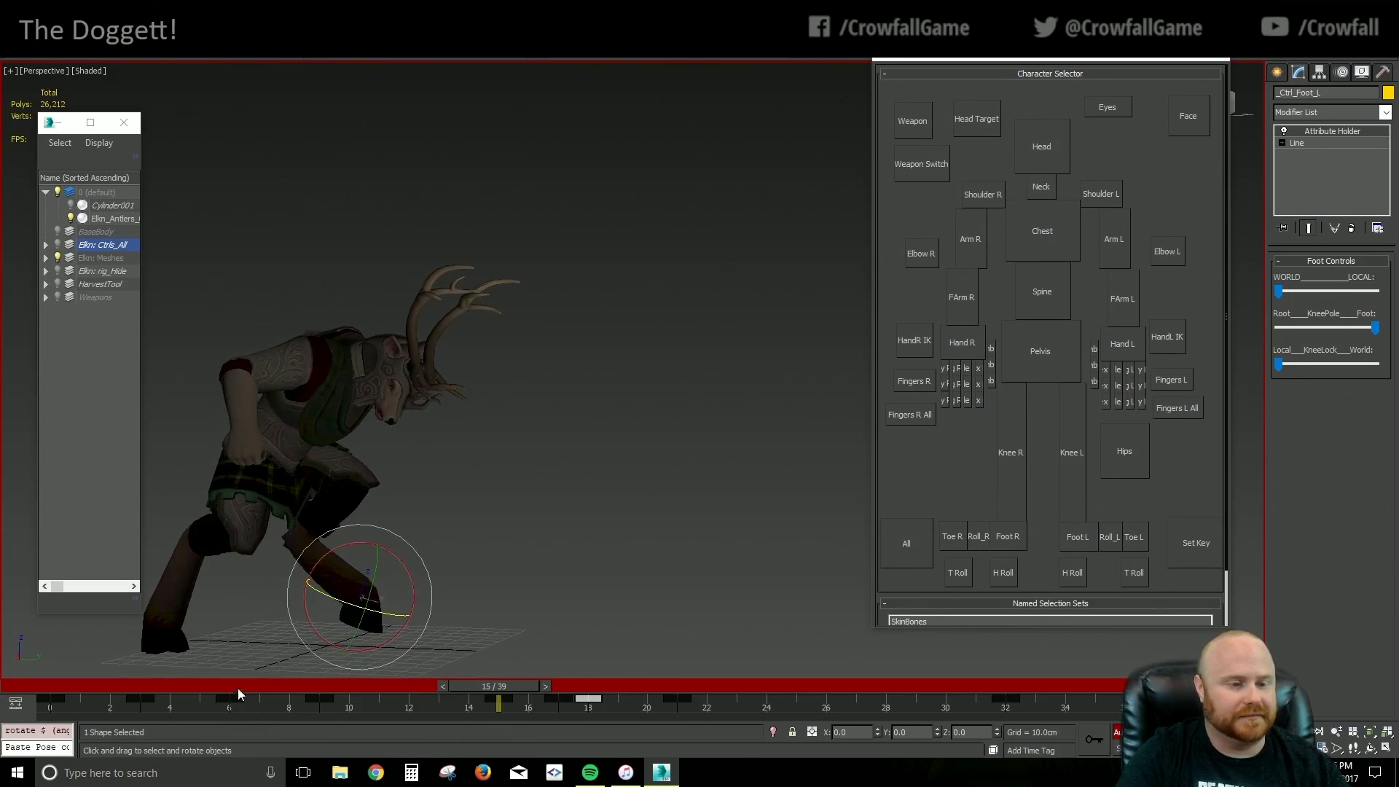
# Rotate and move the right foot control at frame 2 to adjust its backward step
pyautogui.moveTo(240, 689); pyautogui.dragTo(2, 685)
pyautogui.moveTo(91, 683); pyautogui.dragTo(124, 666)
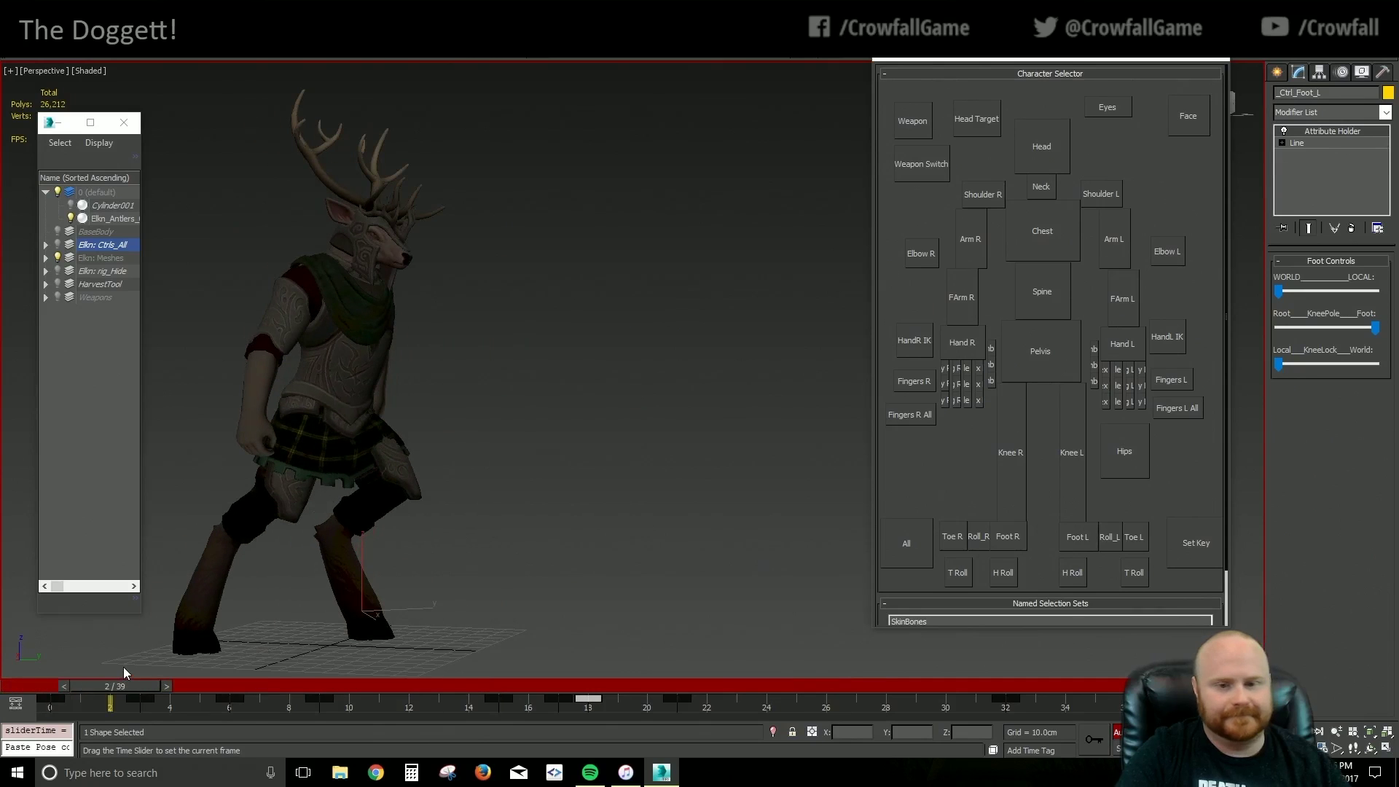
pyautogui.press('e')
pyautogui.click(1007, 536)
pyautogui.keyDown('alt'); pyautogui.moveTo(517, 611); pyautogui.dragTo(241, 626, button='middle'); pyautogui.keyUp('alt')
pyautogui.keyDown('alt'); pyautogui.moveTo(193, 685); pyautogui.dragTo(306, 575, button='middle'); pyautogui.keyUp('alt')
pyautogui.moveTo(280, 568); pyautogui.dragTo(253, 541)
pyautogui.press('w')
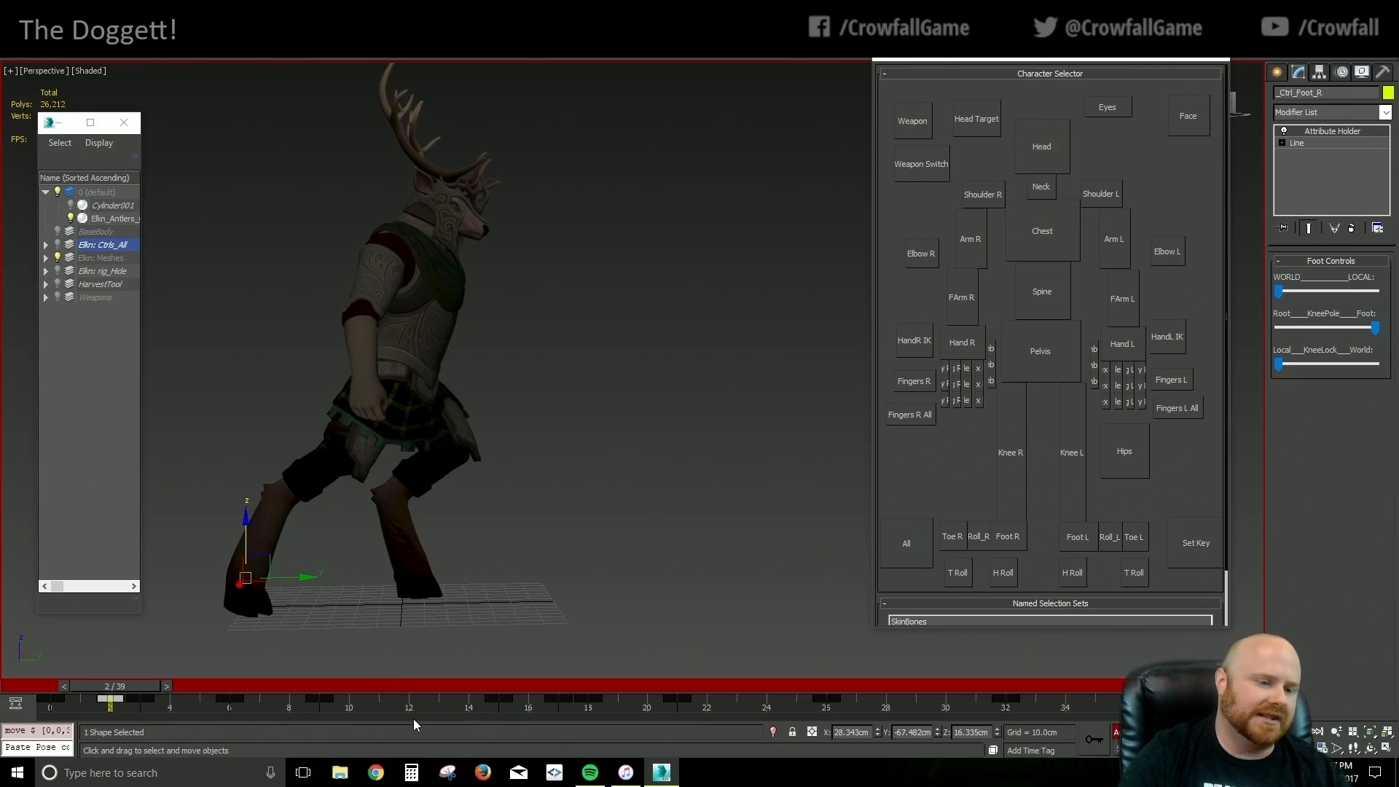
pyautogui.moveTo(319, 701)
pyautogui.mouseDown()
pyautogui.moveTo(400, 712)
pyautogui.moveTo(319, 708)
pyautogui.mouseUp()
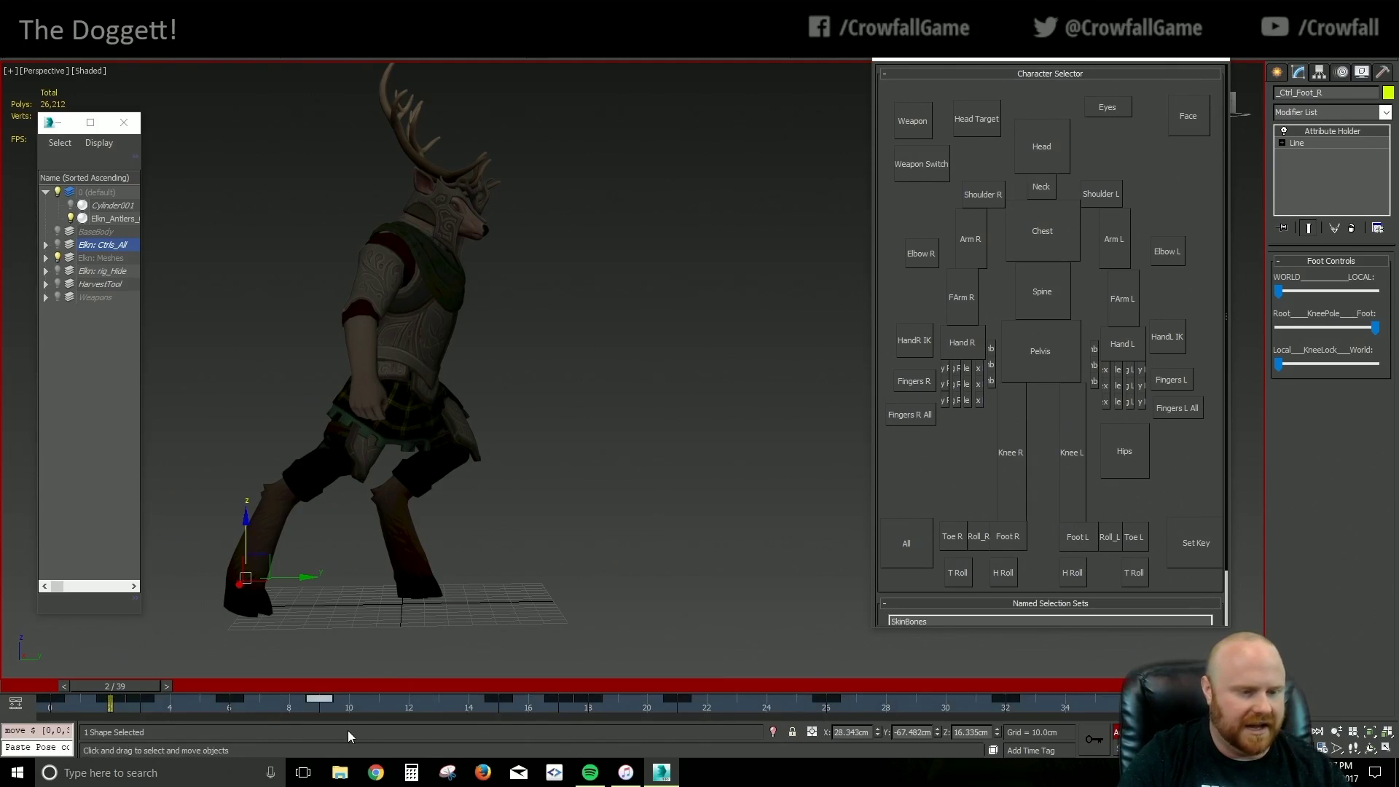
pyautogui.hotkey('ctrl', 'z')
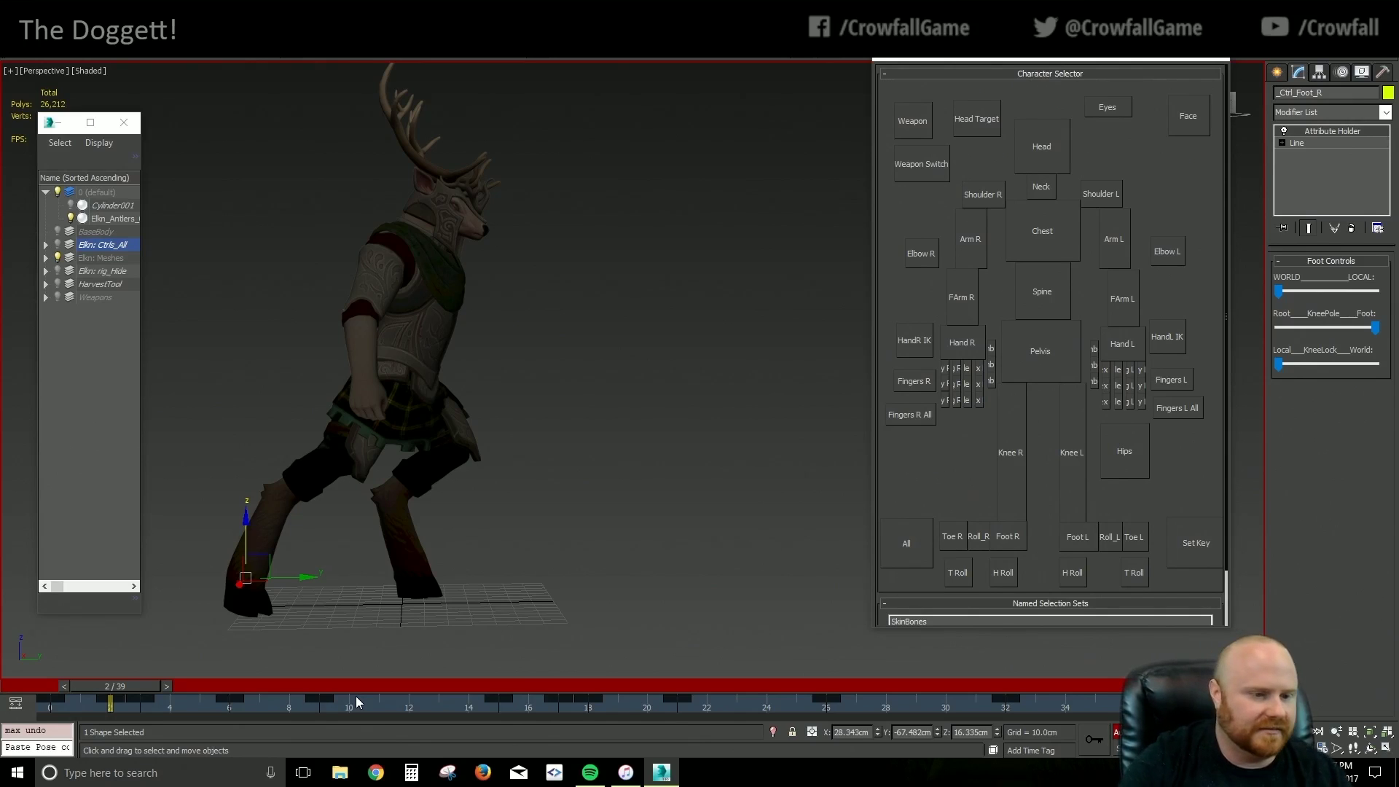
# Play the animation from frame 0 to review the adjusted footsteps from the side
pyautogui.moveTo(568, 635)
pyautogui.keyDown('alt'); pyautogui.mouseDown(button='middle')
pyautogui.moveTo(462, 612)
pyautogui.moveTo(549, 619)
pyautogui.mouseUp(button='middle'); pyautogui.keyUp('alt')
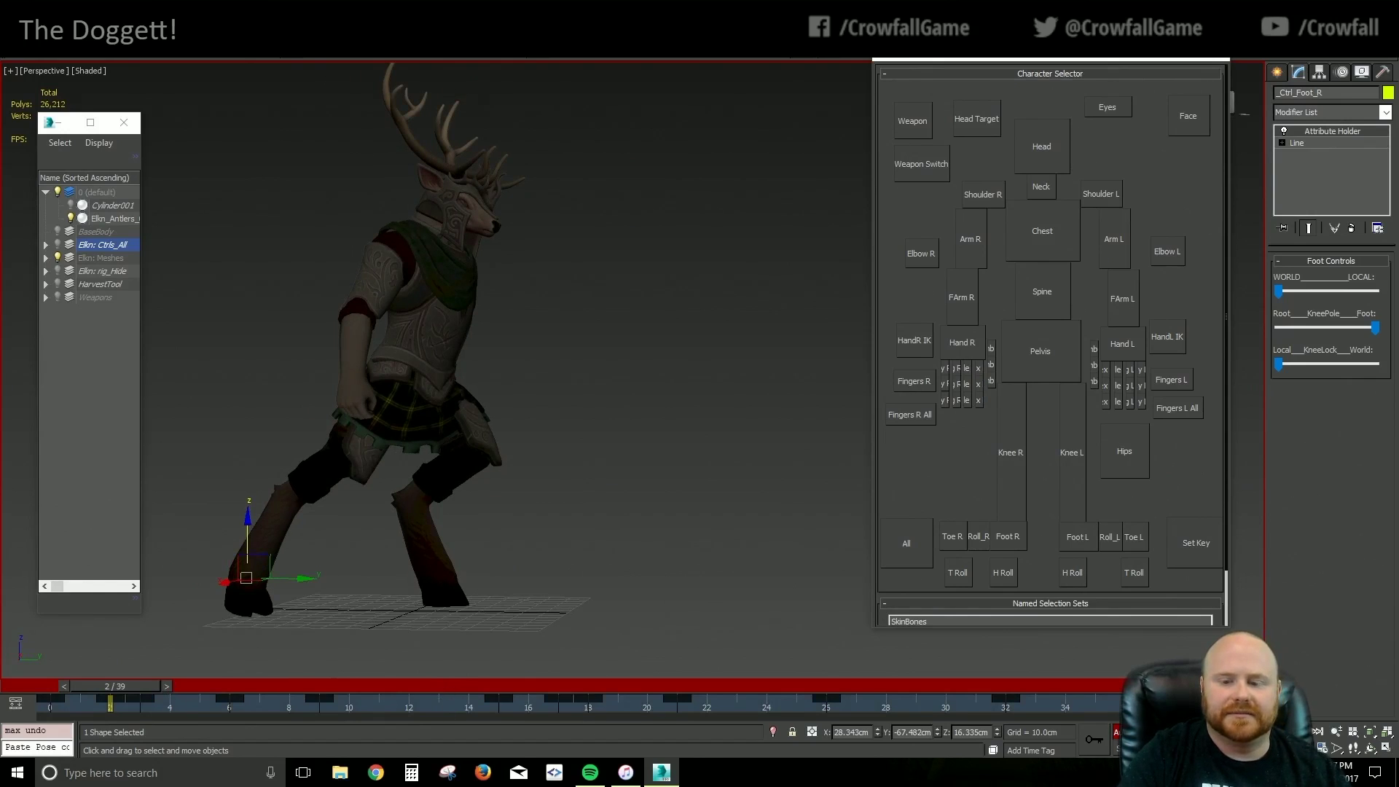
pyautogui.press('Home')
pyautogui.click(1337, 748)
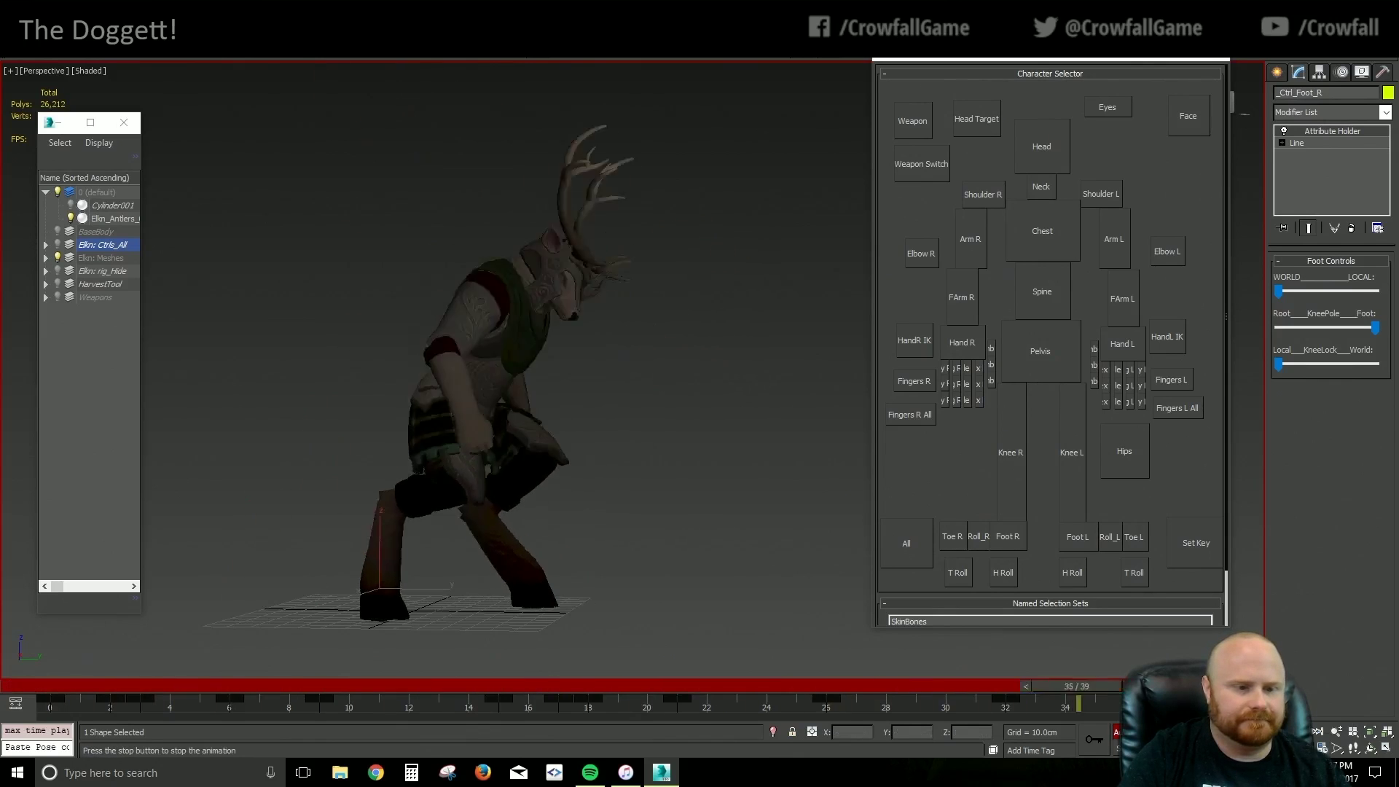
pyautogui.press('/')
# Select the left foot control and delete its key at frame 9
pyautogui.click(1076, 536)
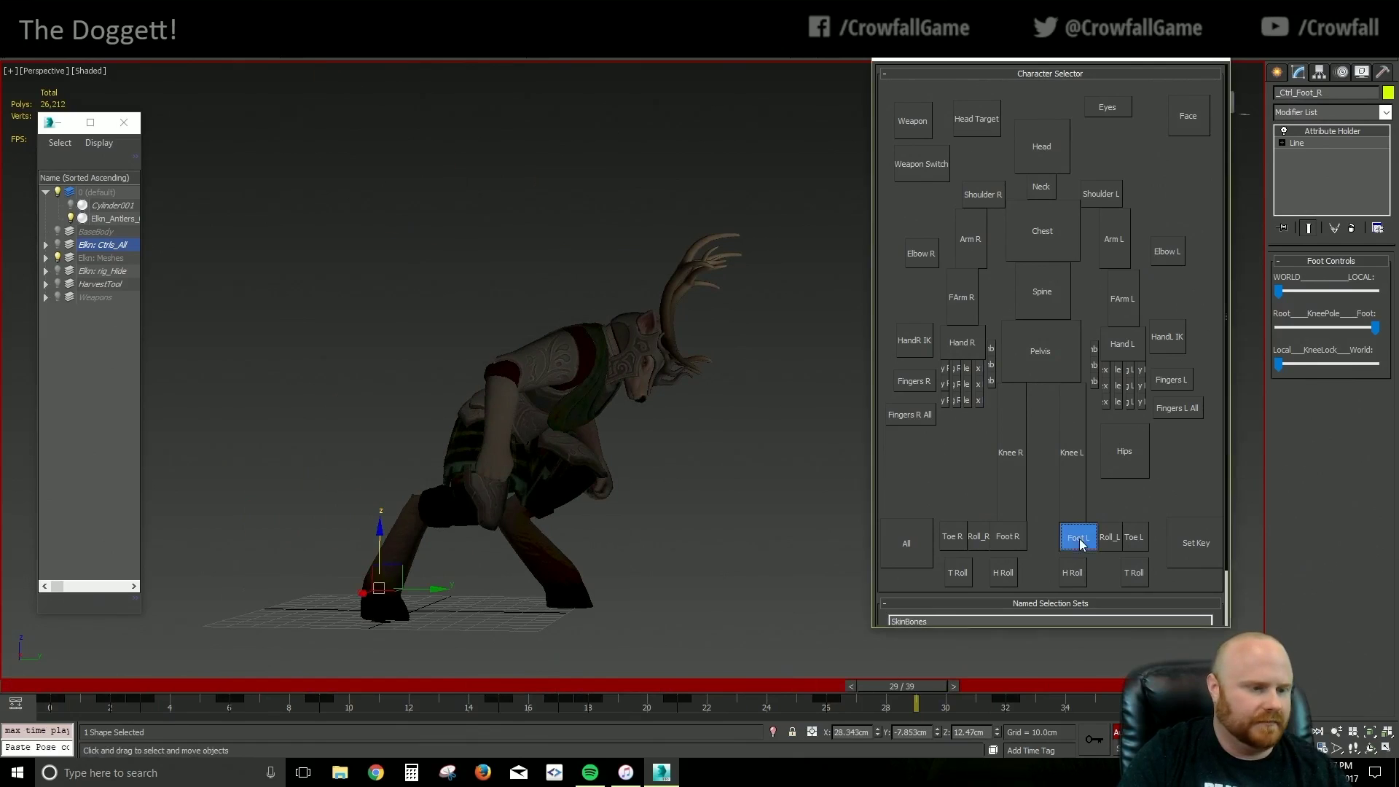
pyautogui.moveTo(96, 689); pyautogui.dragTo(228, 701)
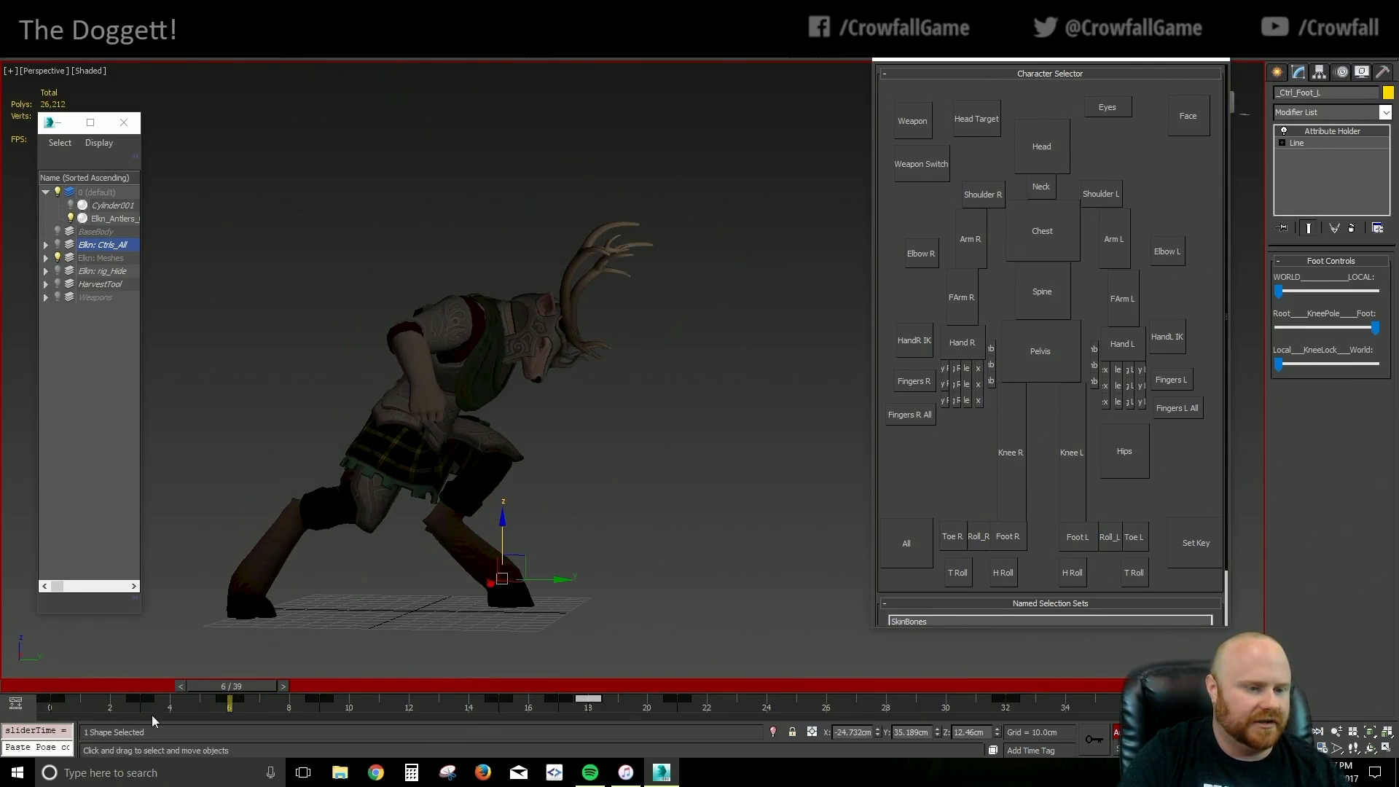
pyautogui.moveTo(143, 706); pyautogui.dragTo(344, 672)
pyautogui.click(323, 706)
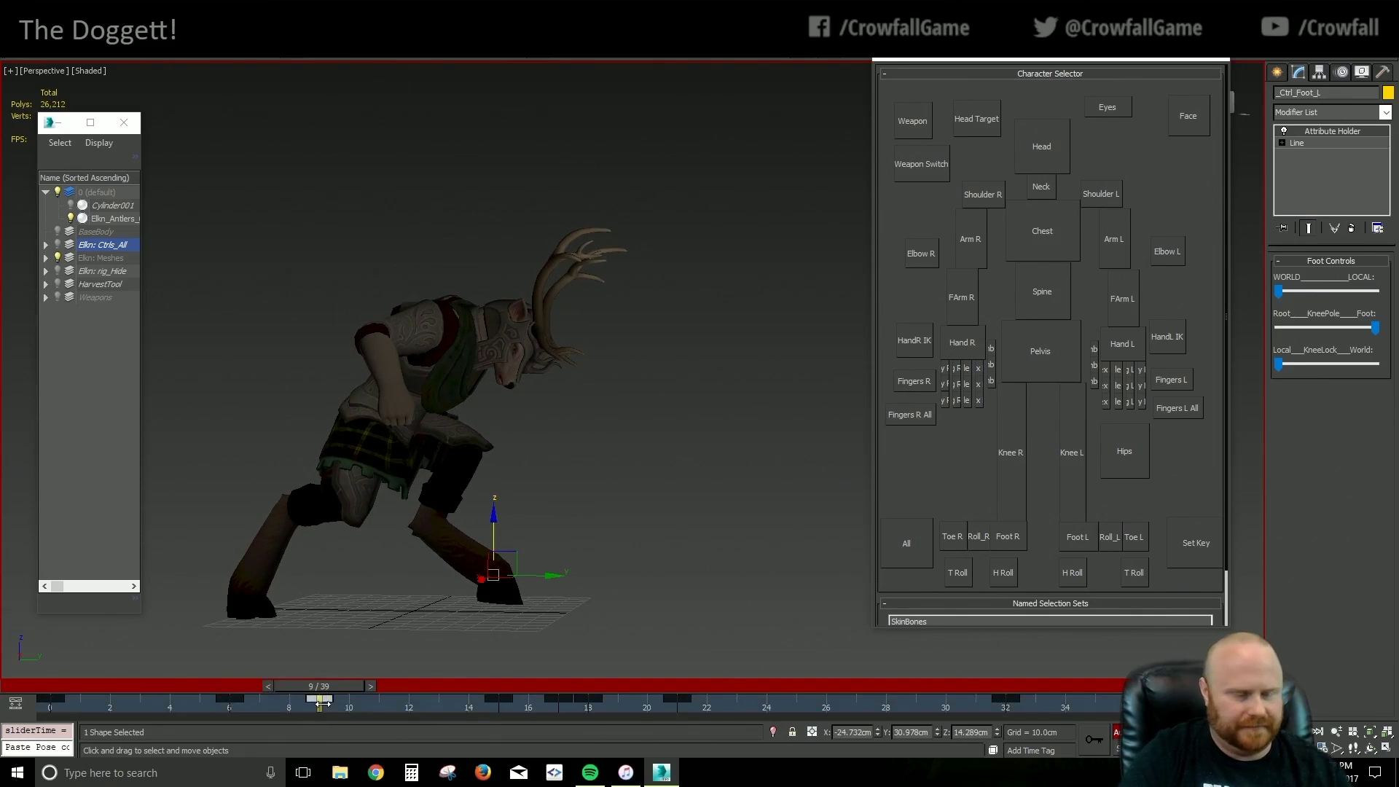
pyautogui.press('Delete')
# Move the pelvis control backward and slightly down at frame 6 and check the frames that follow
pyautogui.click(241, 690)
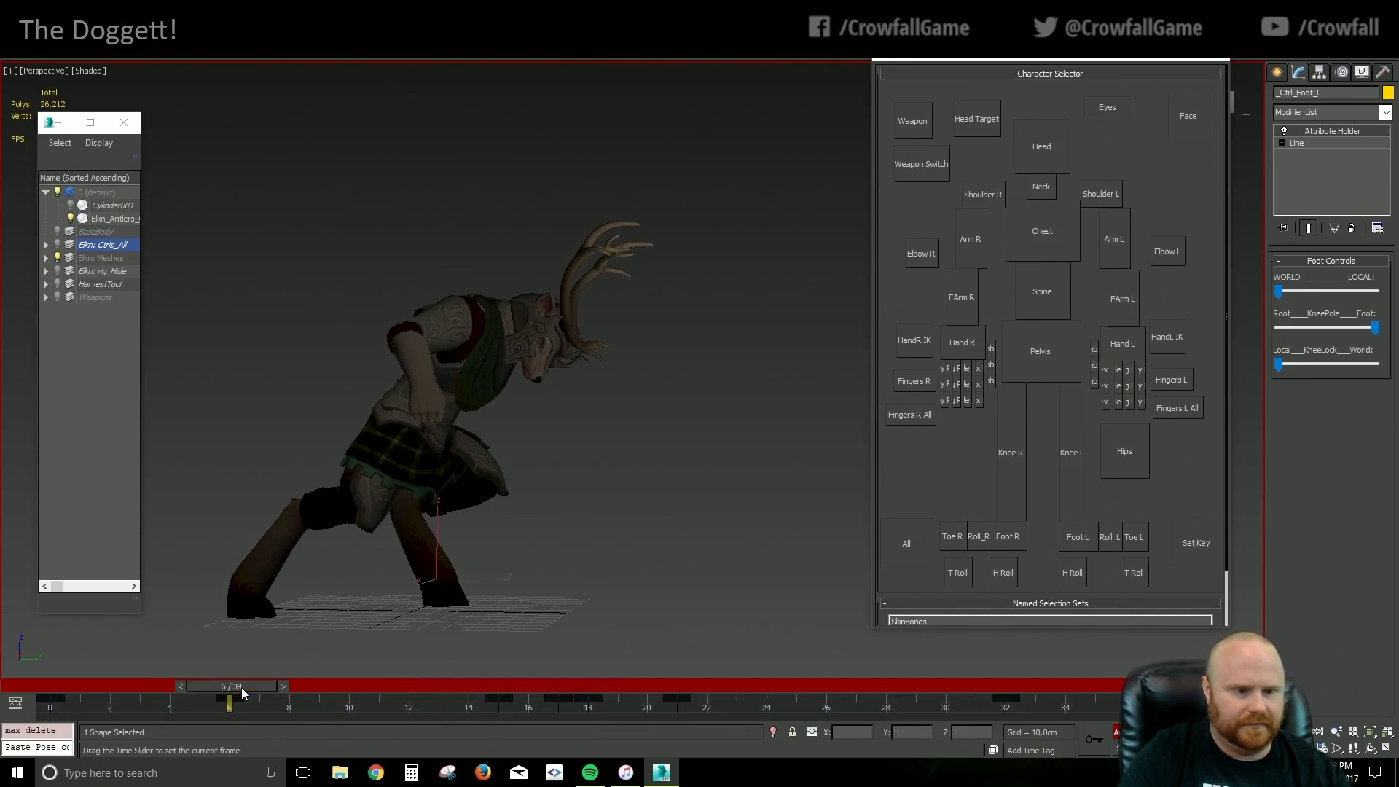
pyautogui.click(1041, 352)
pyautogui.keyDown('alt'); pyautogui.moveTo(483, 535); pyautogui.dragTo(502, 523, button='middle'); pyautogui.keyUp('alt')
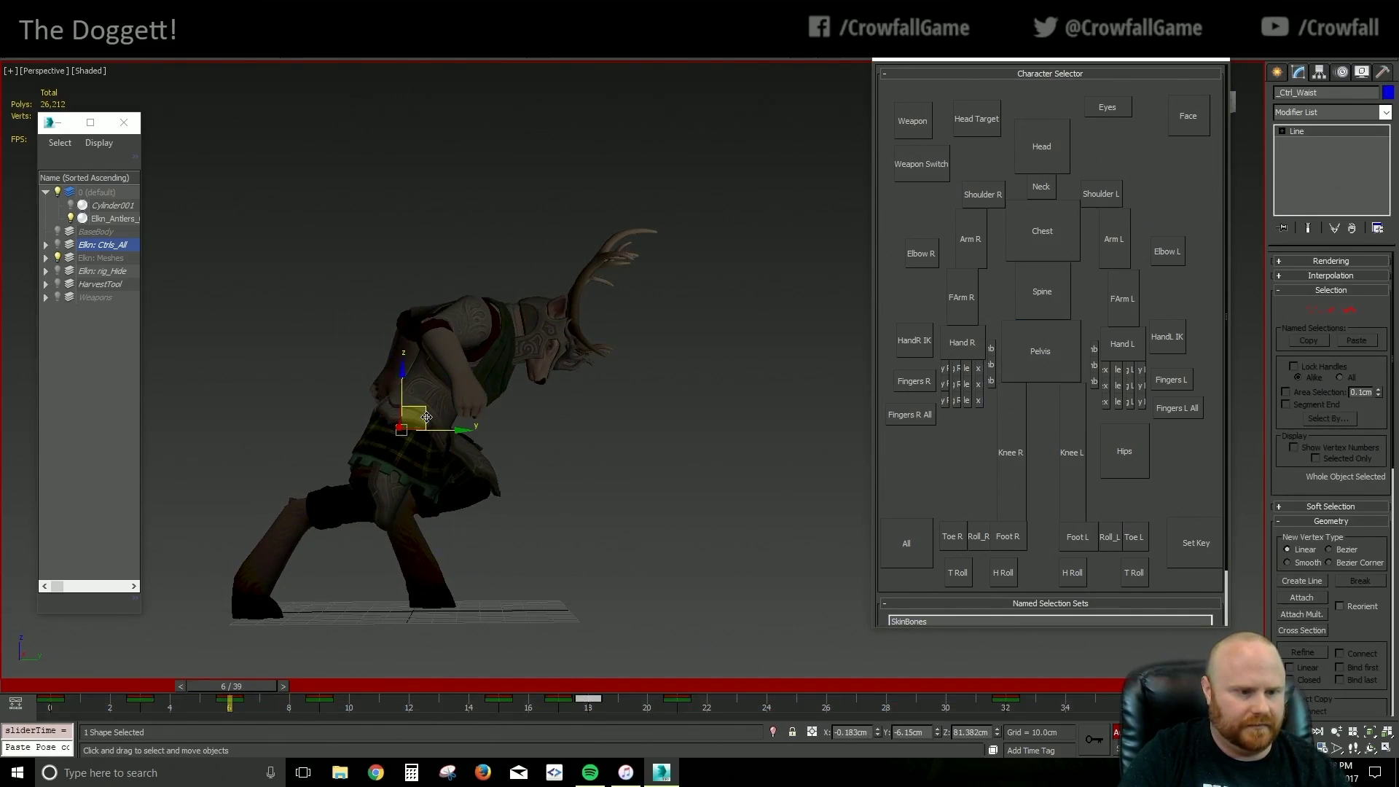
pyautogui.moveTo(428, 416); pyautogui.dragTo(409, 424)
pyautogui.moveTo(236, 689); pyautogui.dragTo(337, 640)
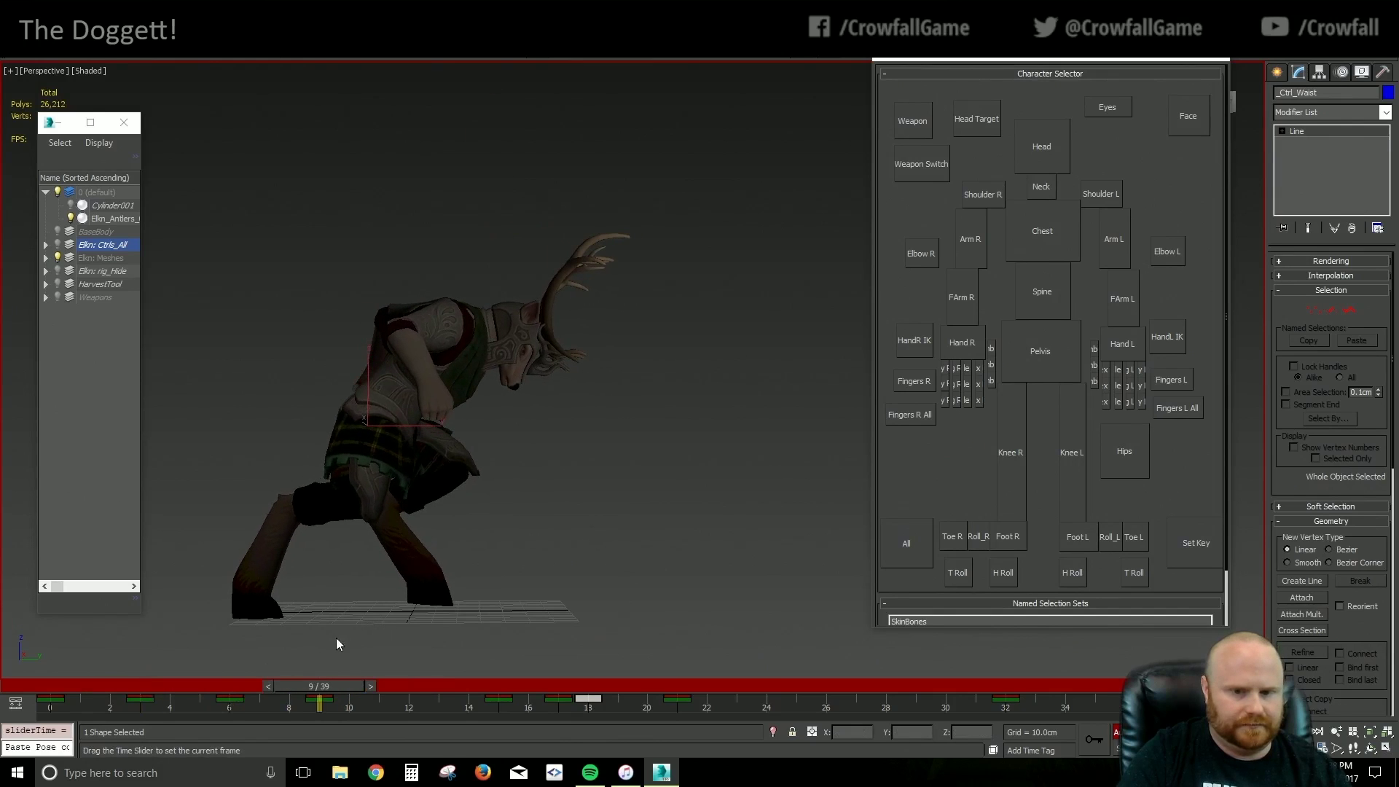
# Copy the left foot control's frame 6 key and place the copy at frame 12
pyautogui.click(1076, 537)
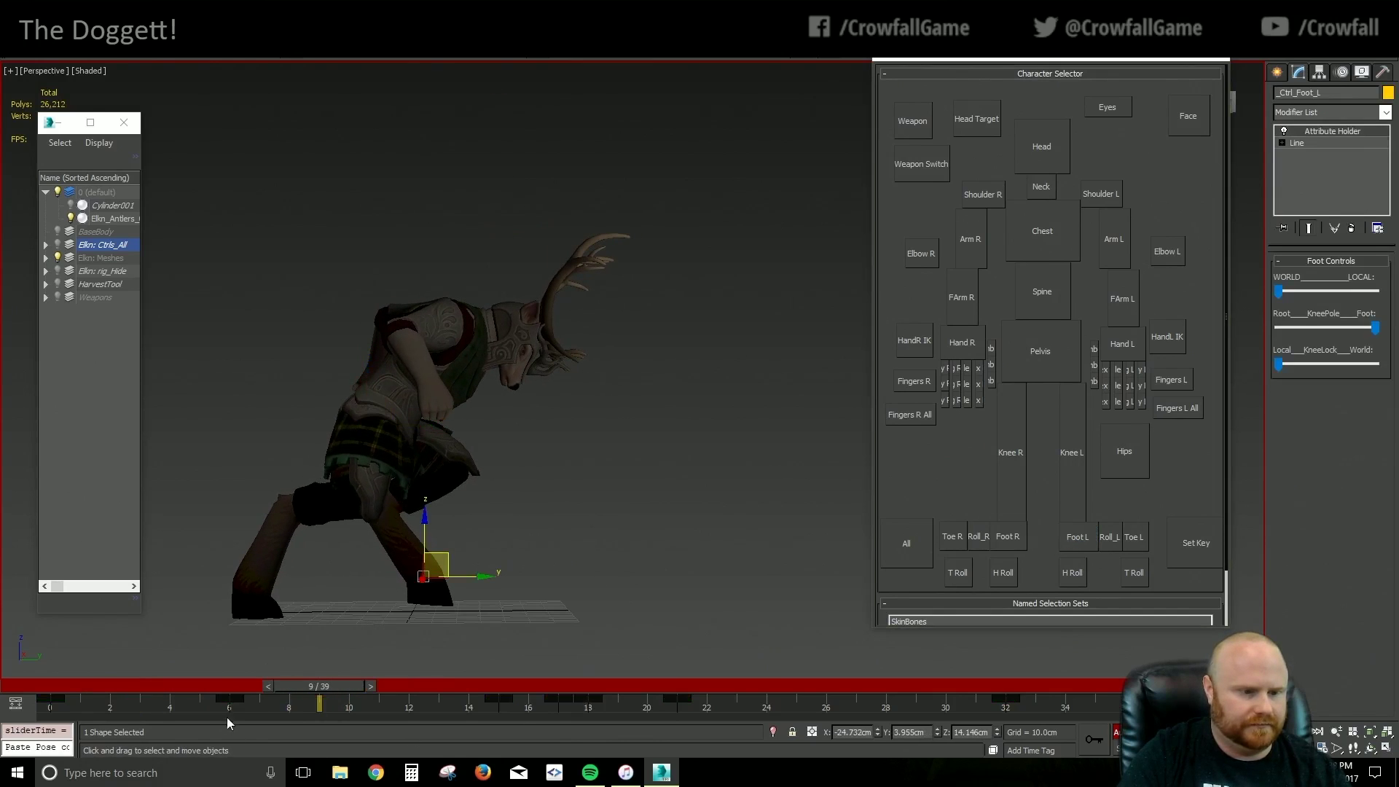
pyautogui.keyDown('shift'); pyautogui.moveTo(226, 704); pyautogui.dragTo(293, 705); pyautogui.keyUp('shift')
pyautogui.moveTo(195, 692); pyautogui.dragTo(406, 693)
pyautogui.moveTo(320, 702); pyautogui.dragTo(409, 704)
# Deselect the left foot control and play the animation to review the footwork from the side
pyautogui.moveTo(286, 688); pyautogui.dragTo(137, 646)
pyautogui.click(600, 568)
pyautogui.press('/')
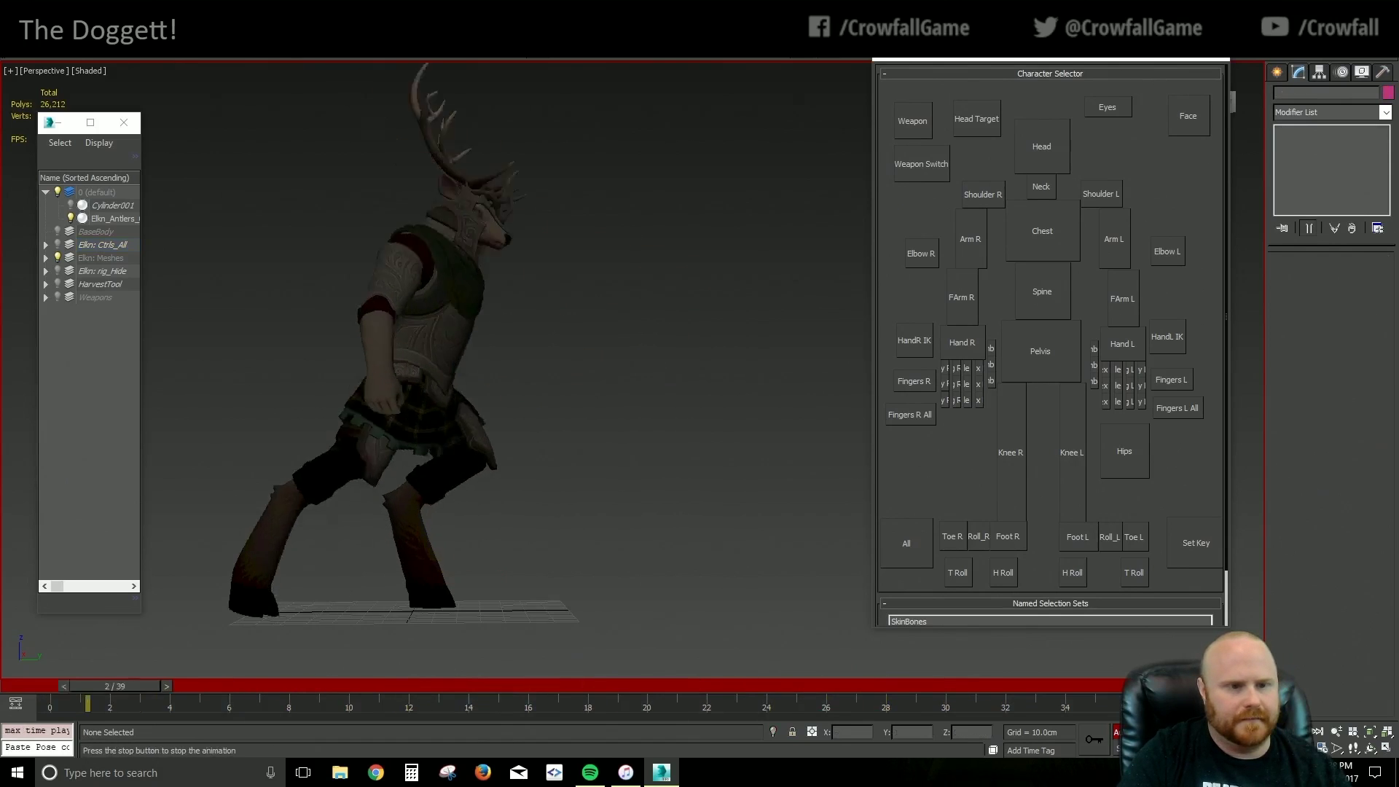
pyautogui.moveTo(690, 524); pyautogui.dragTo(637, 594, button='middle')
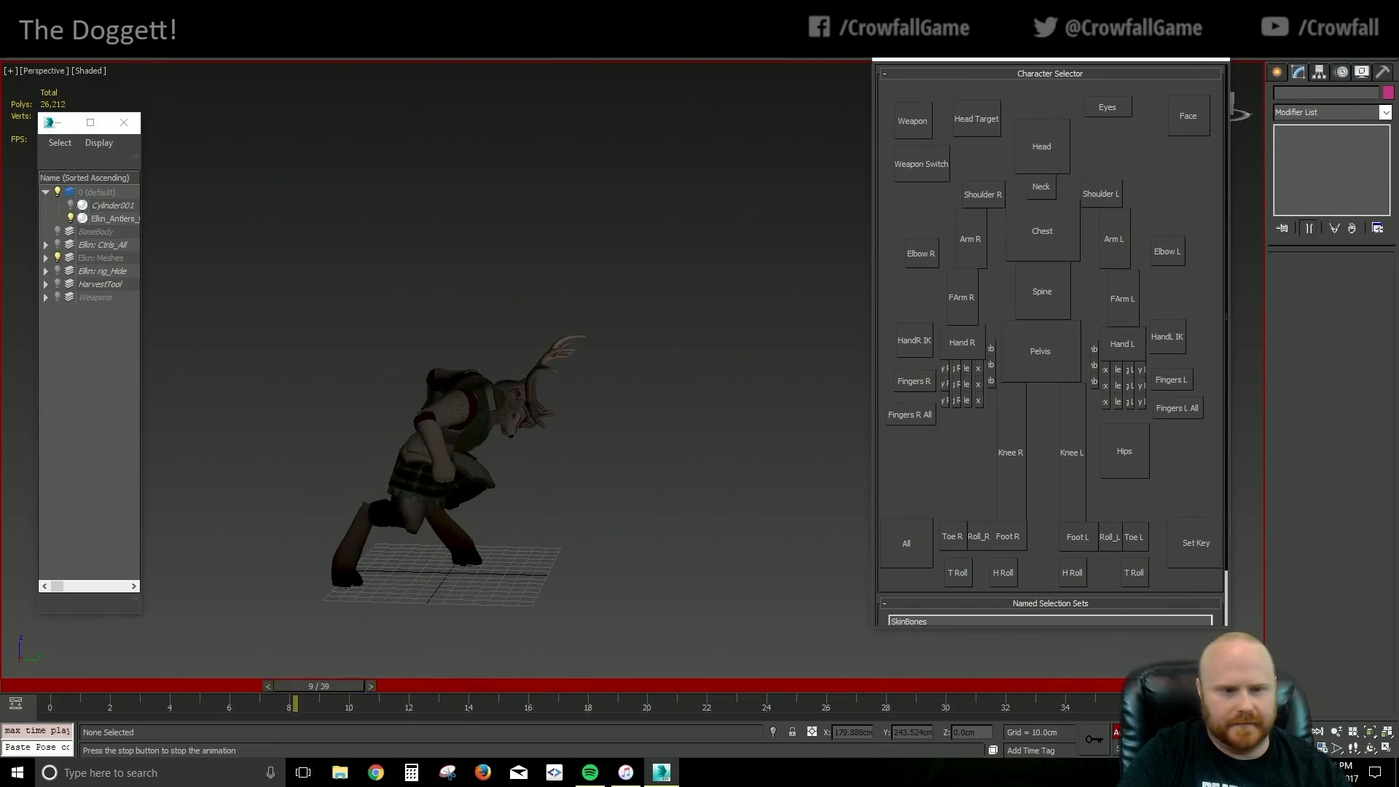
pyautogui.click(1284, 730)
pyautogui.keyDown('alt'); pyautogui.moveTo(458, 538); pyautogui.dragTo(444, 526, button='middle'); pyautogui.keyUp('alt')
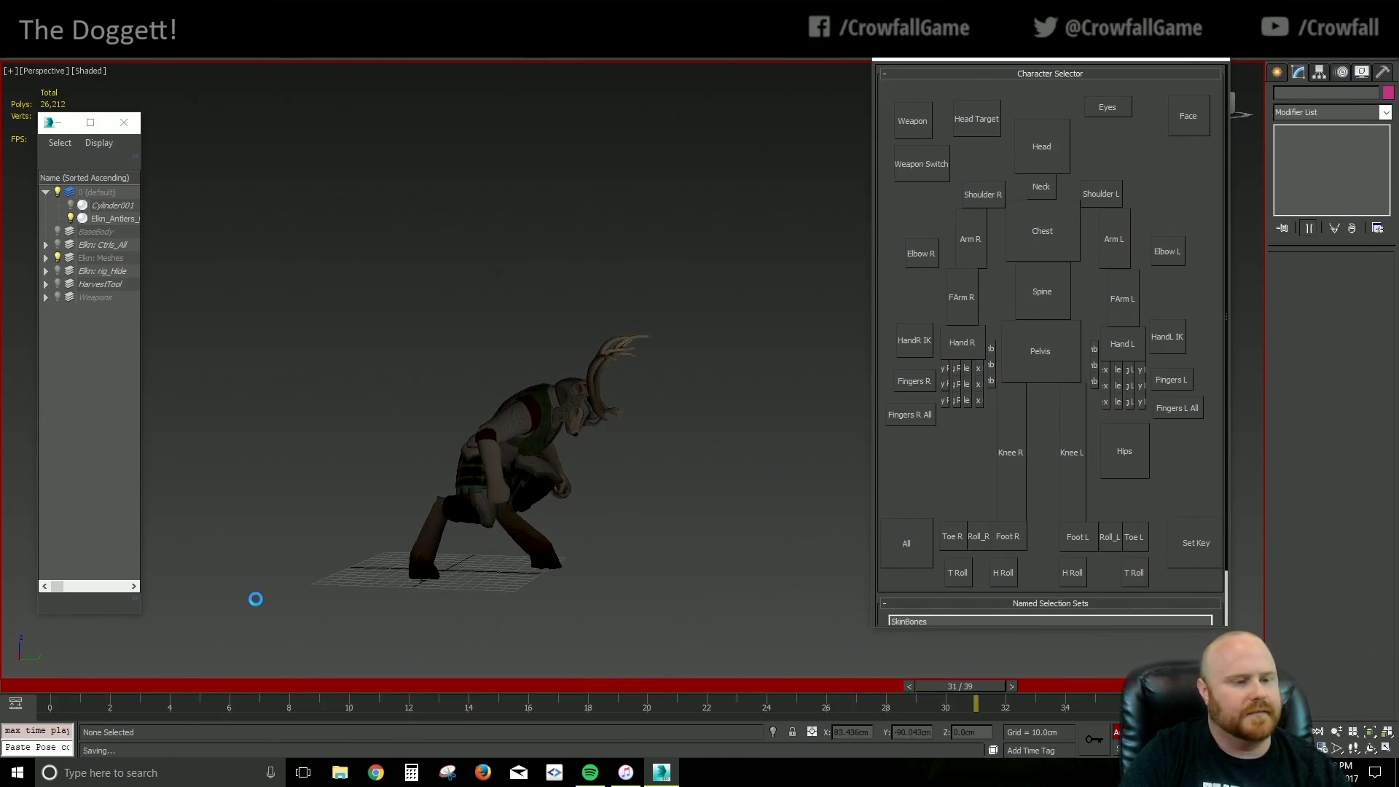
# Raise the right foot control about 6 cm at frame 1 and adjust its rotation
pyautogui.moveTo(71, 692); pyautogui.dragTo(112, 684)
pyautogui.click(1008, 537)
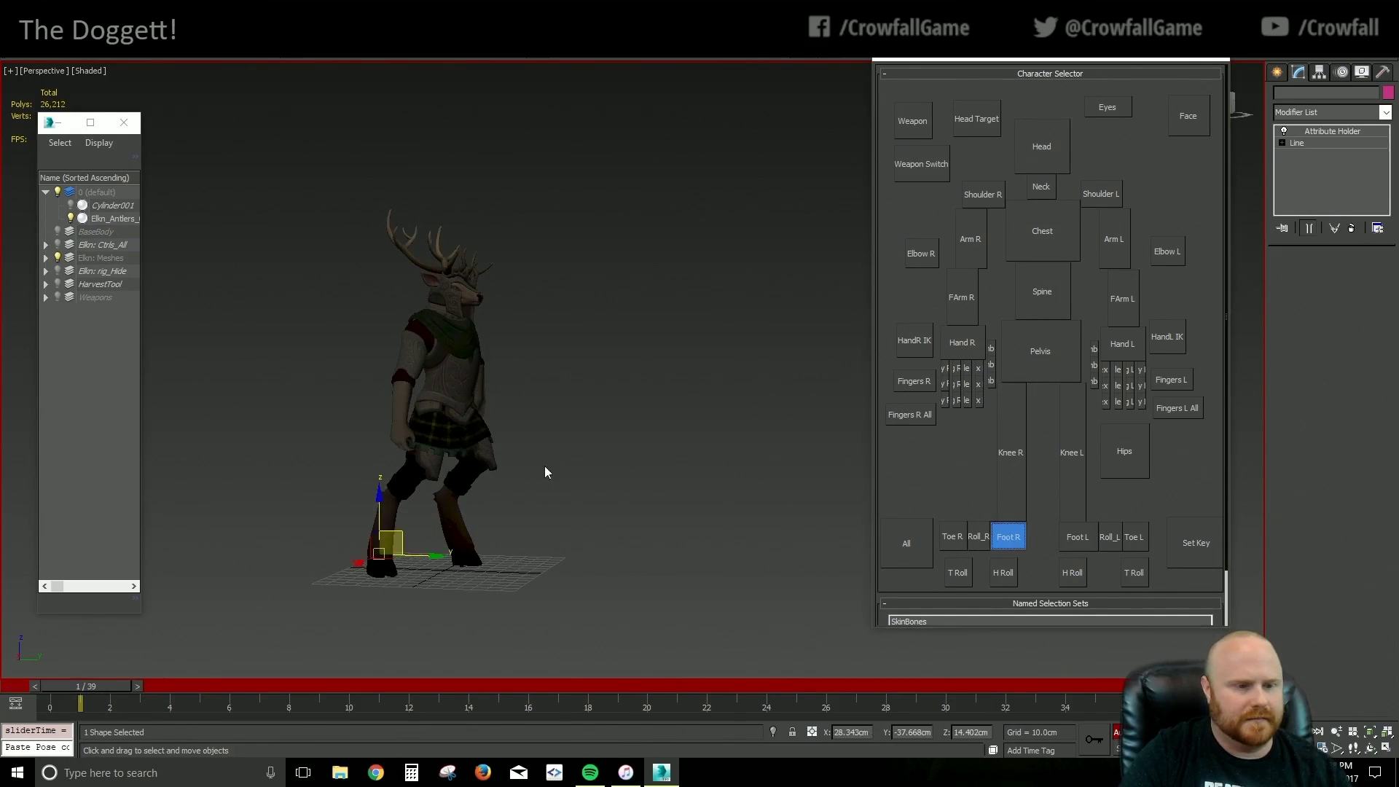
pyautogui.keyDown('alt'); pyautogui.moveTo(544, 465); pyautogui.dragTo(369, 474, button='middle'); pyautogui.keyUp('alt')
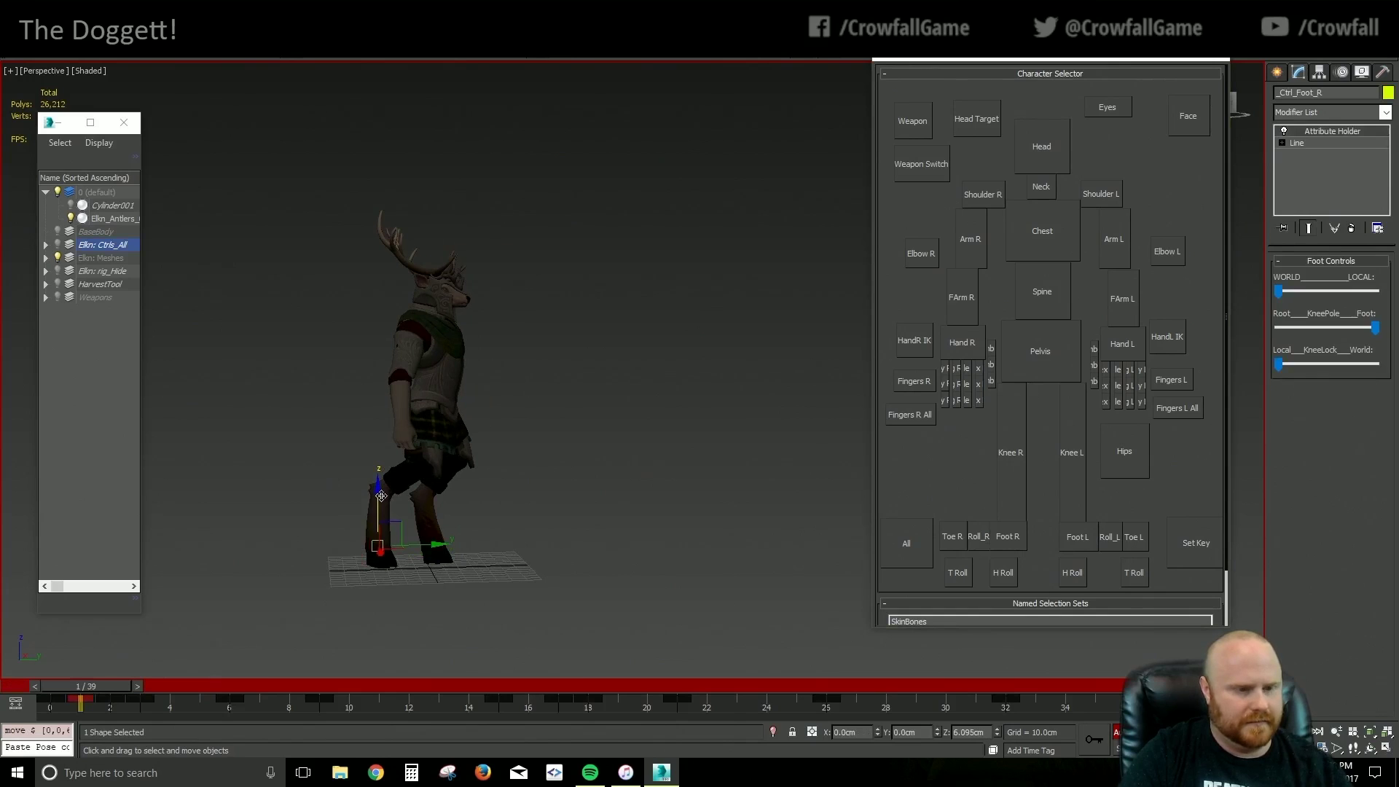
pyautogui.press('e')
pyautogui.moveTo(427, 537); pyautogui.dragTo(420, 535)
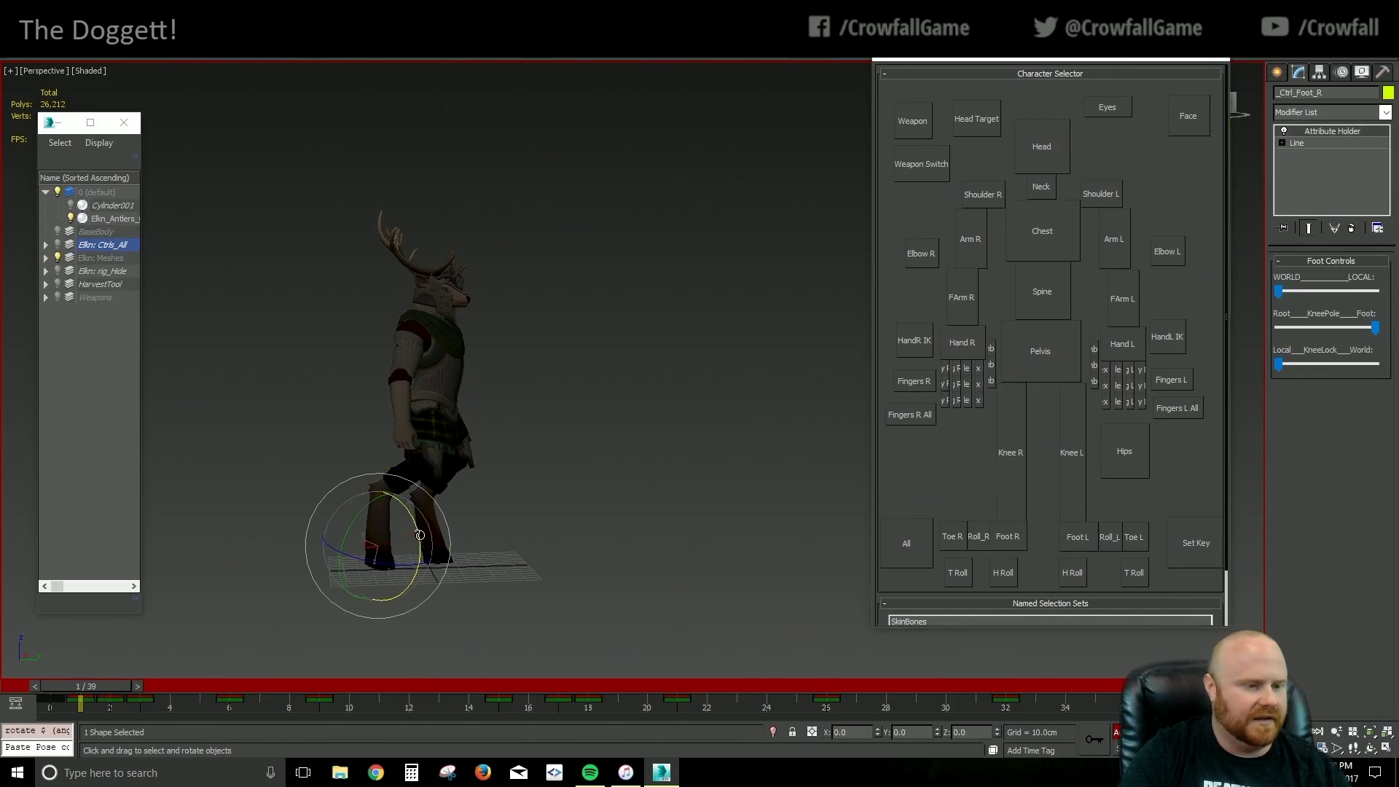
pyautogui.moveTo(93, 677); pyautogui.dragTo(65, 706)
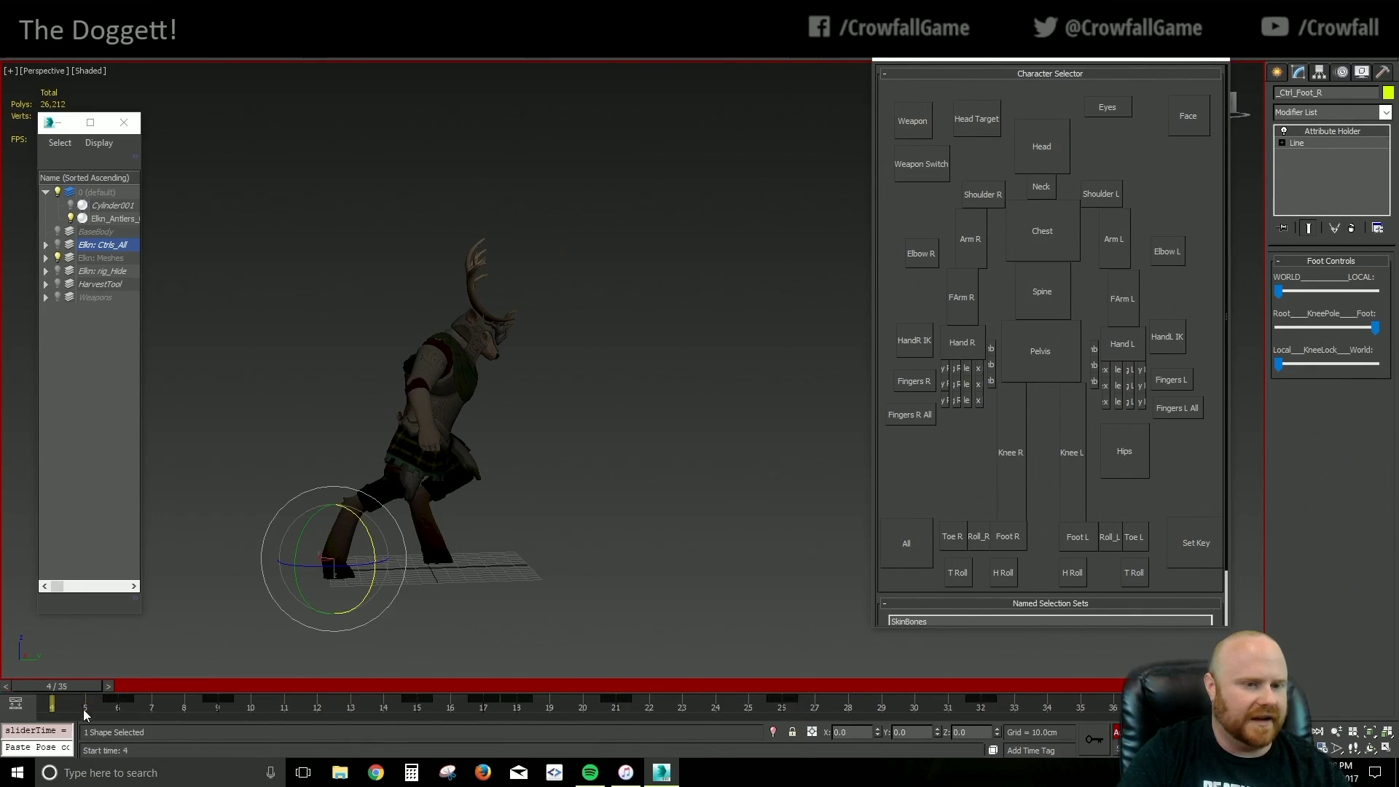
pyautogui.press('e')
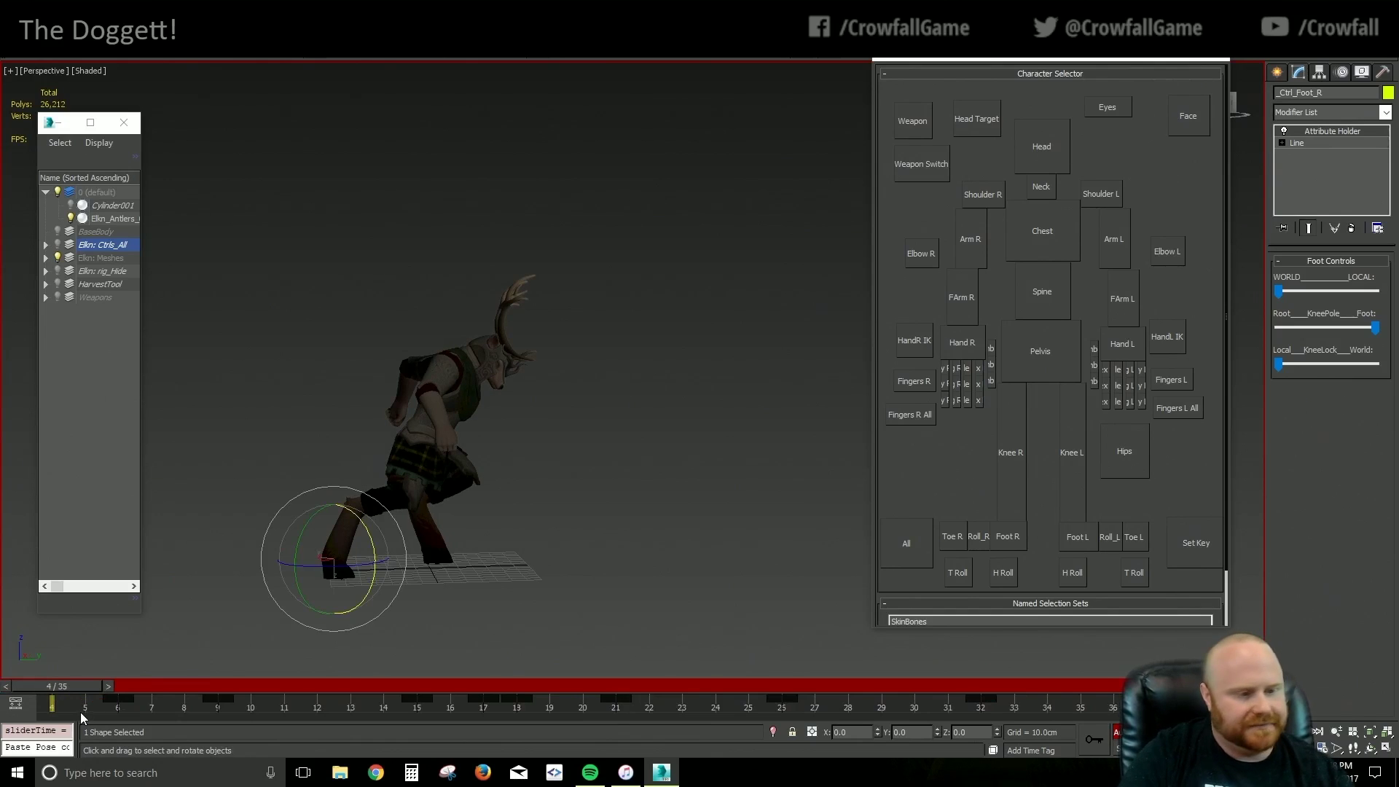
pyautogui.keyDown('ctrl'); pyautogui.keyDown('alt'); pyautogui.moveTo(72, 710); pyautogui.dragTo(205, 708); pyautogui.keyUp('alt'); pyautogui.keyUp('ctrl')
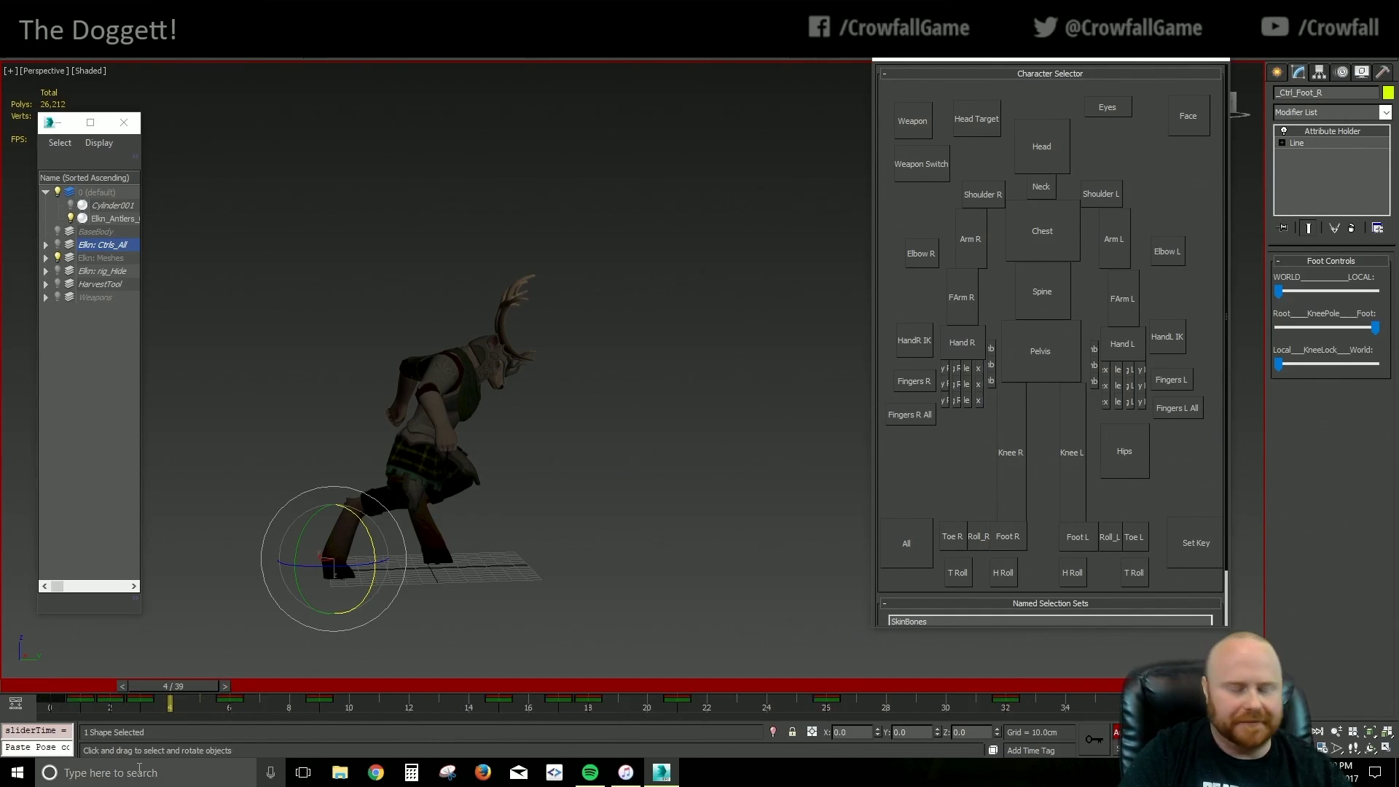
# Try to move the chest control backward about 9 cm along its local X axis at frame 21
pyautogui.moveTo(52, 685); pyautogui.dragTo(707, 714)
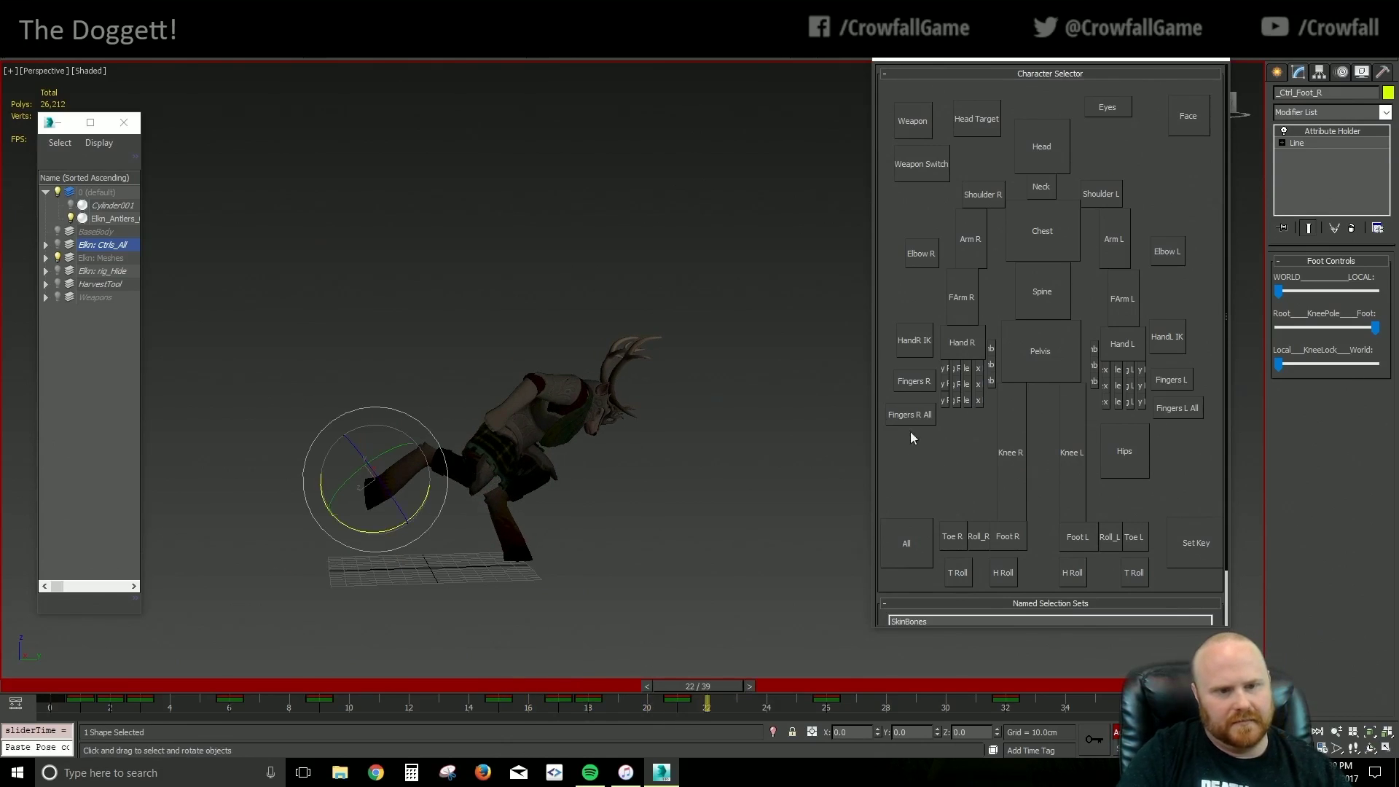
pyautogui.click(1047, 252)
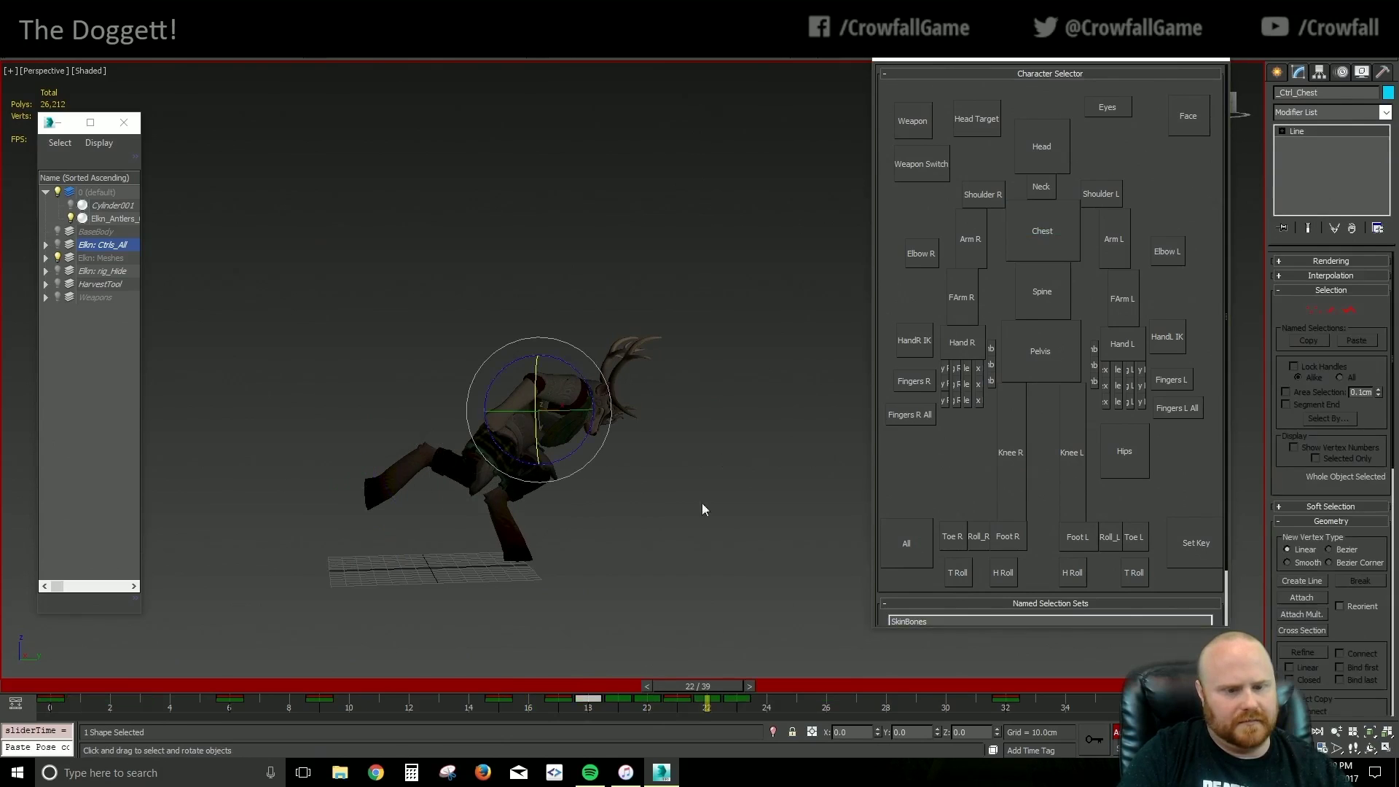
pyautogui.moveTo(703, 691); pyautogui.dragTo(679, 689)
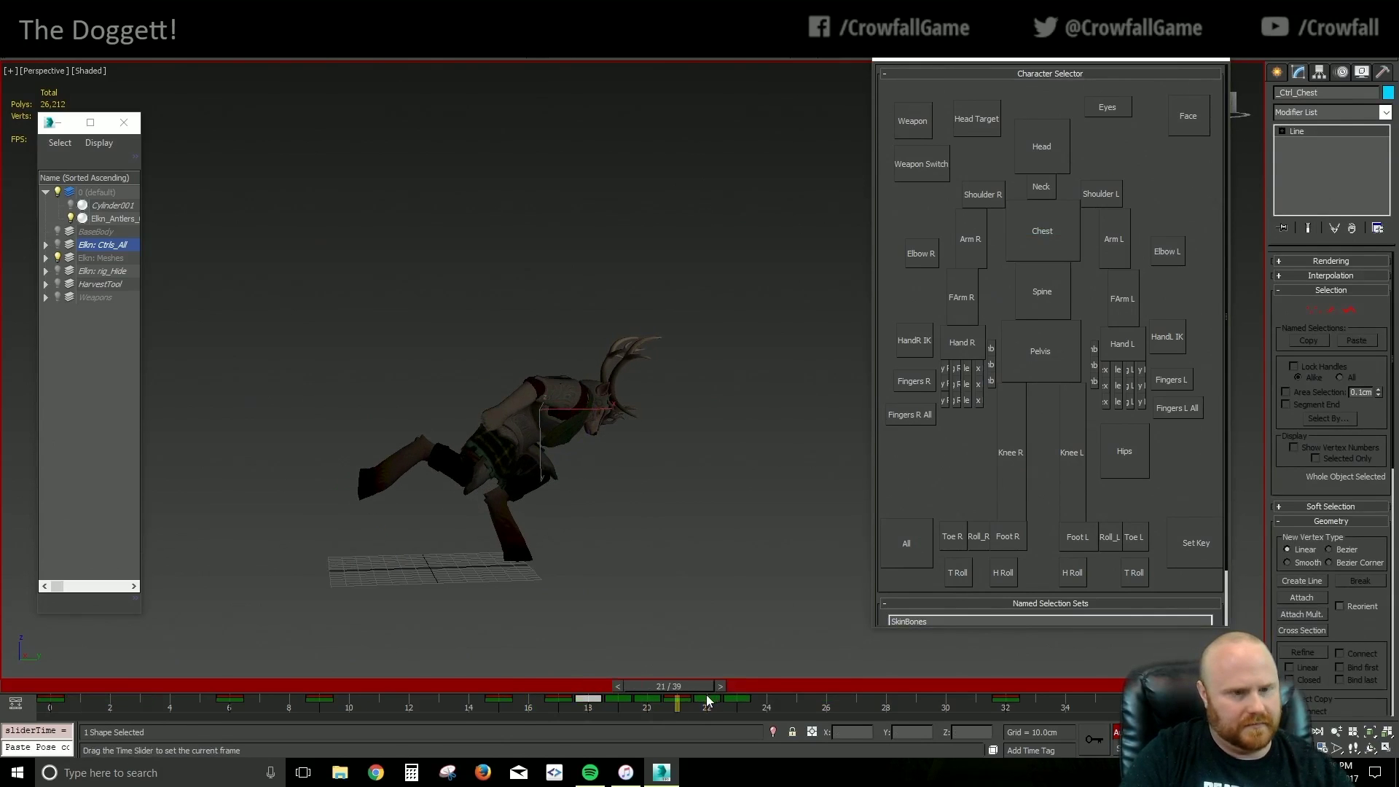
pyautogui.press('w')
pyautogui.press('w')
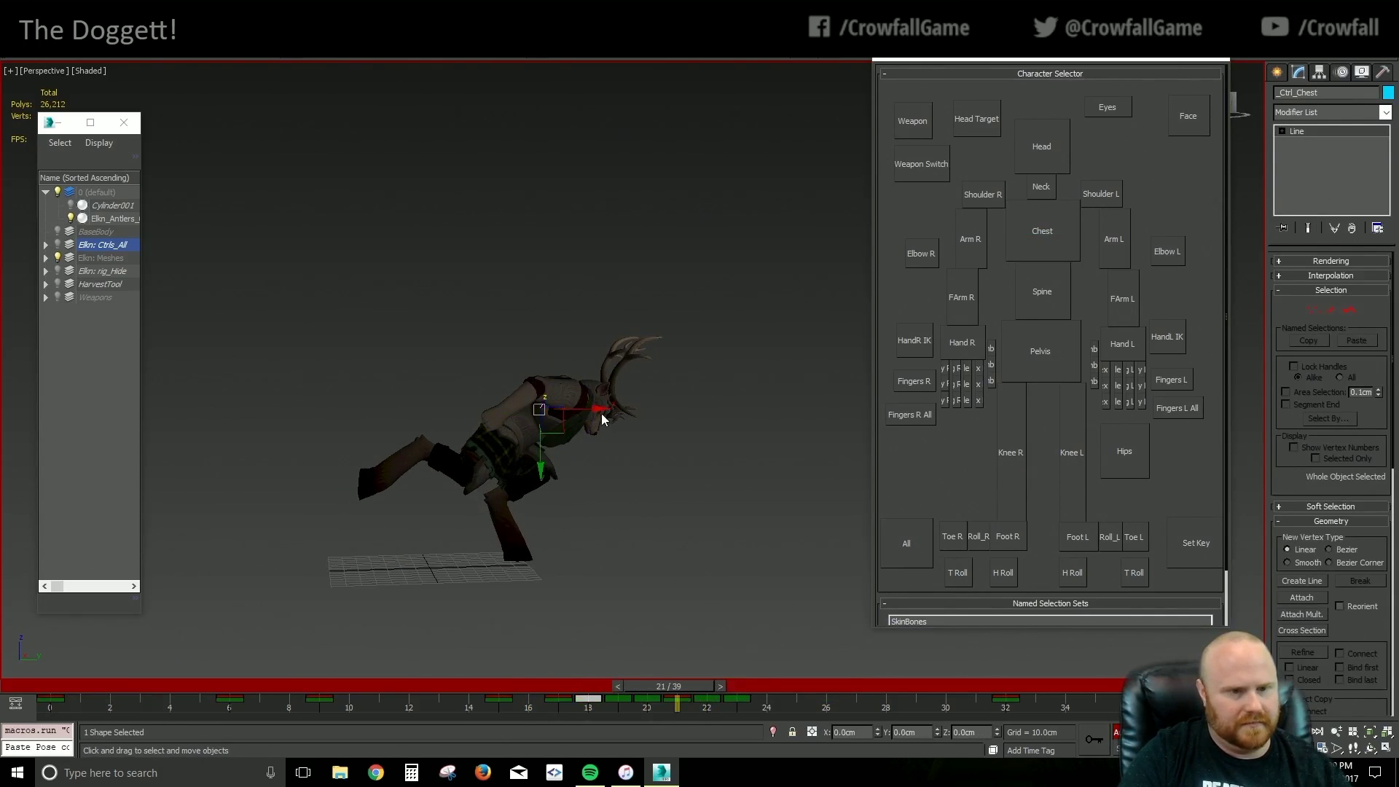
pyautogui.keyDown('alt'); pyautogui.moveTo(592, 441); pyautogui.dragTo(819, 426, button='middle'); pyautogui.keyUp('alt')
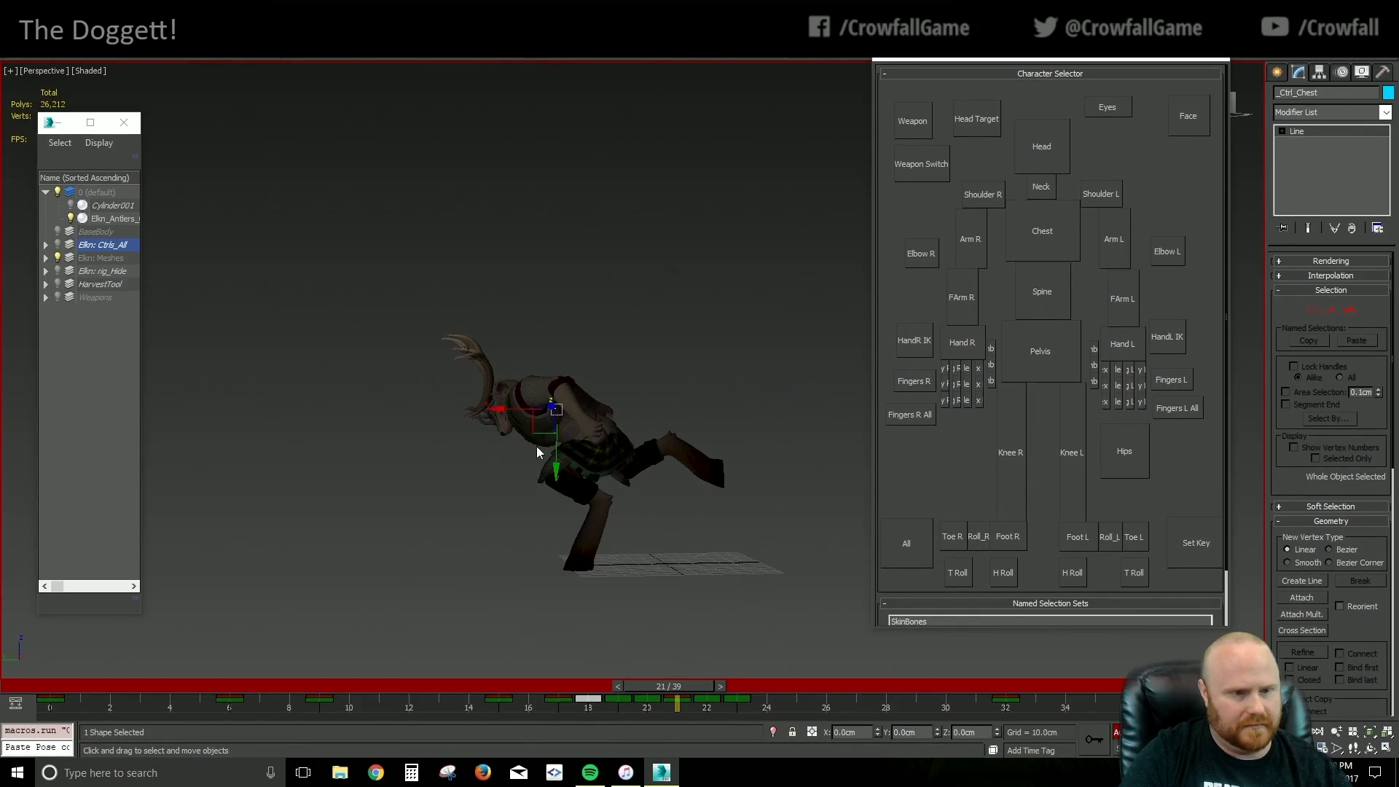
pyautogui.moveTo(503, 409); pyautogui.dragTo(515, 412)
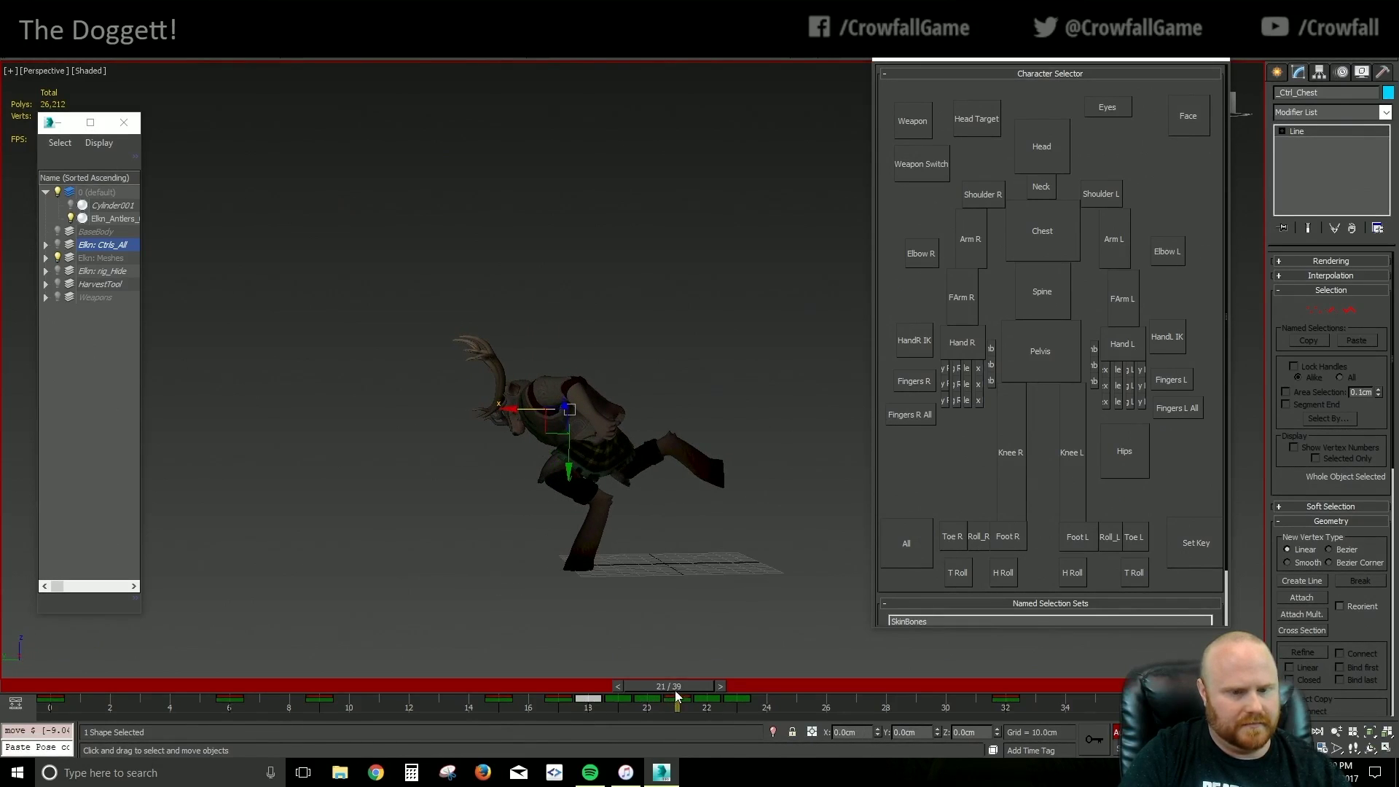
# Try to delete the chest control's Zero Euler XYZ rotation key at frame 24 and check the motion
pyautogui.moveTo(675, 689); pyautogui.dragTo(786, 701)
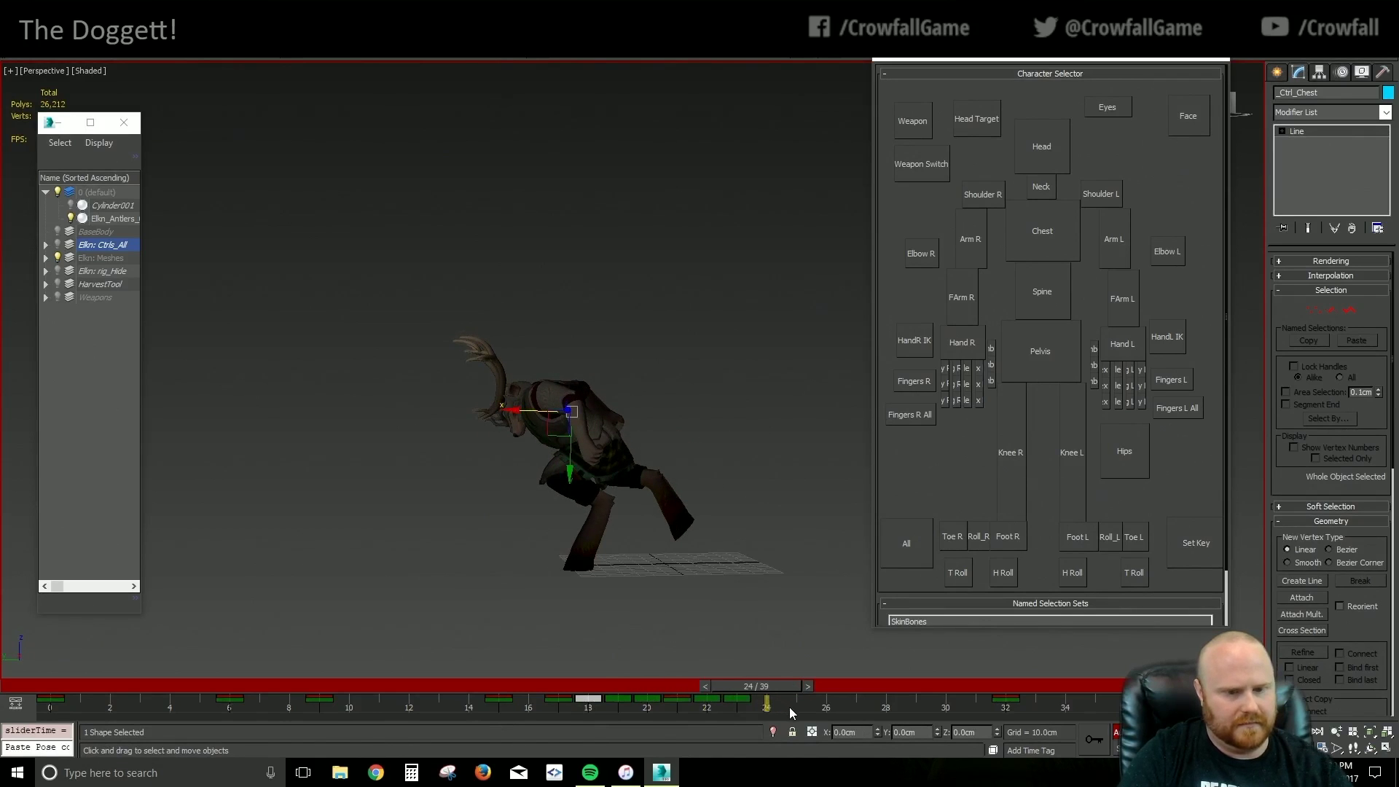
pyautogui.rightClick(771, 703)
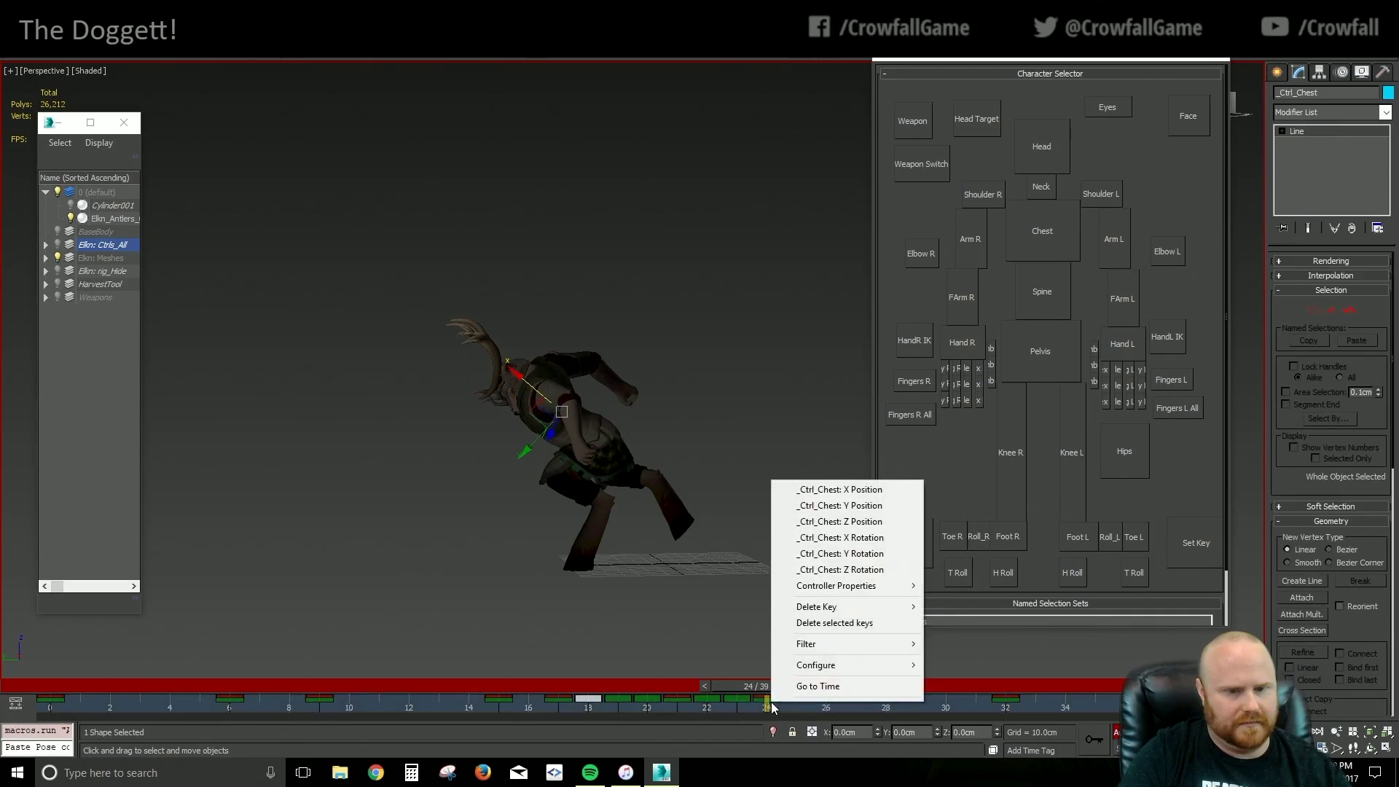
pyautogui.moveTo(838, 607)
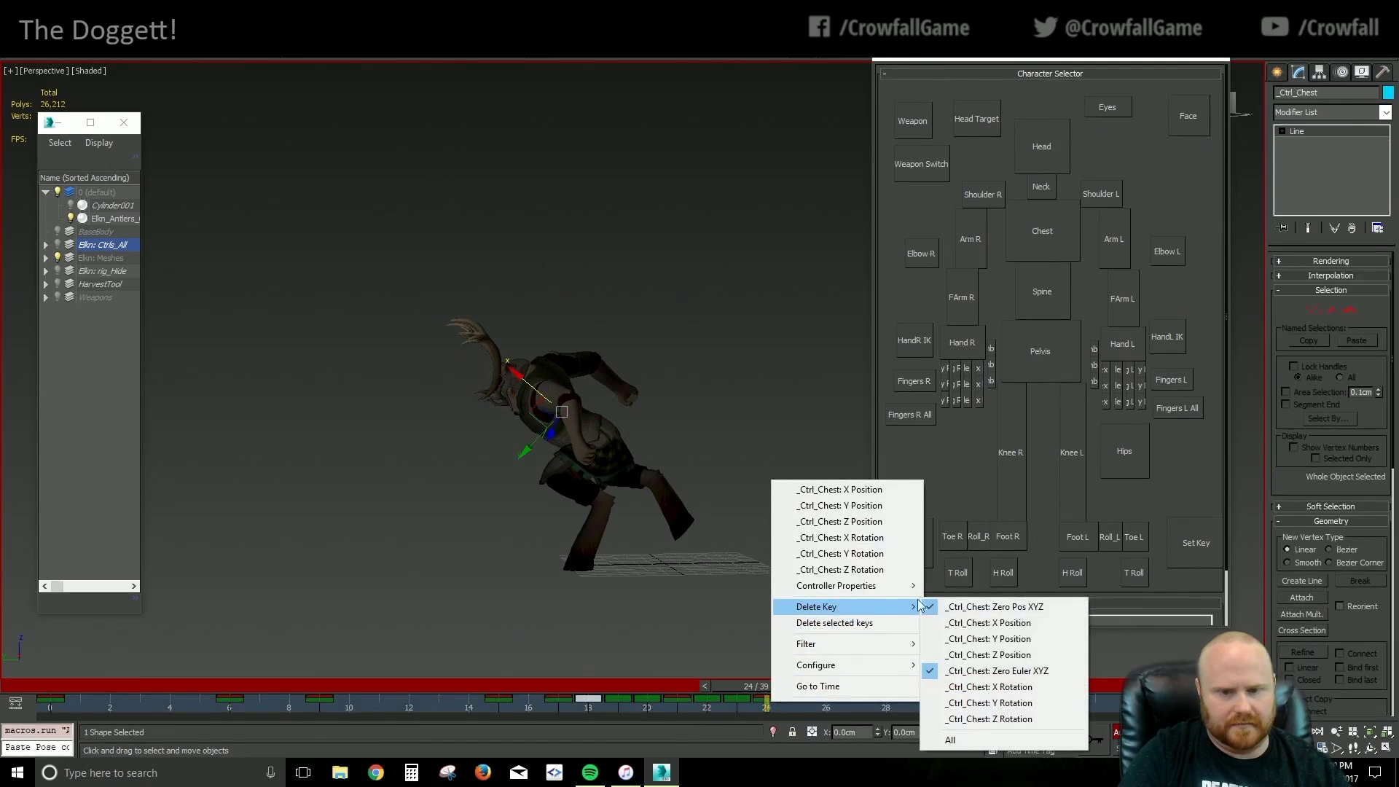
pyautogui.click(989, 671)
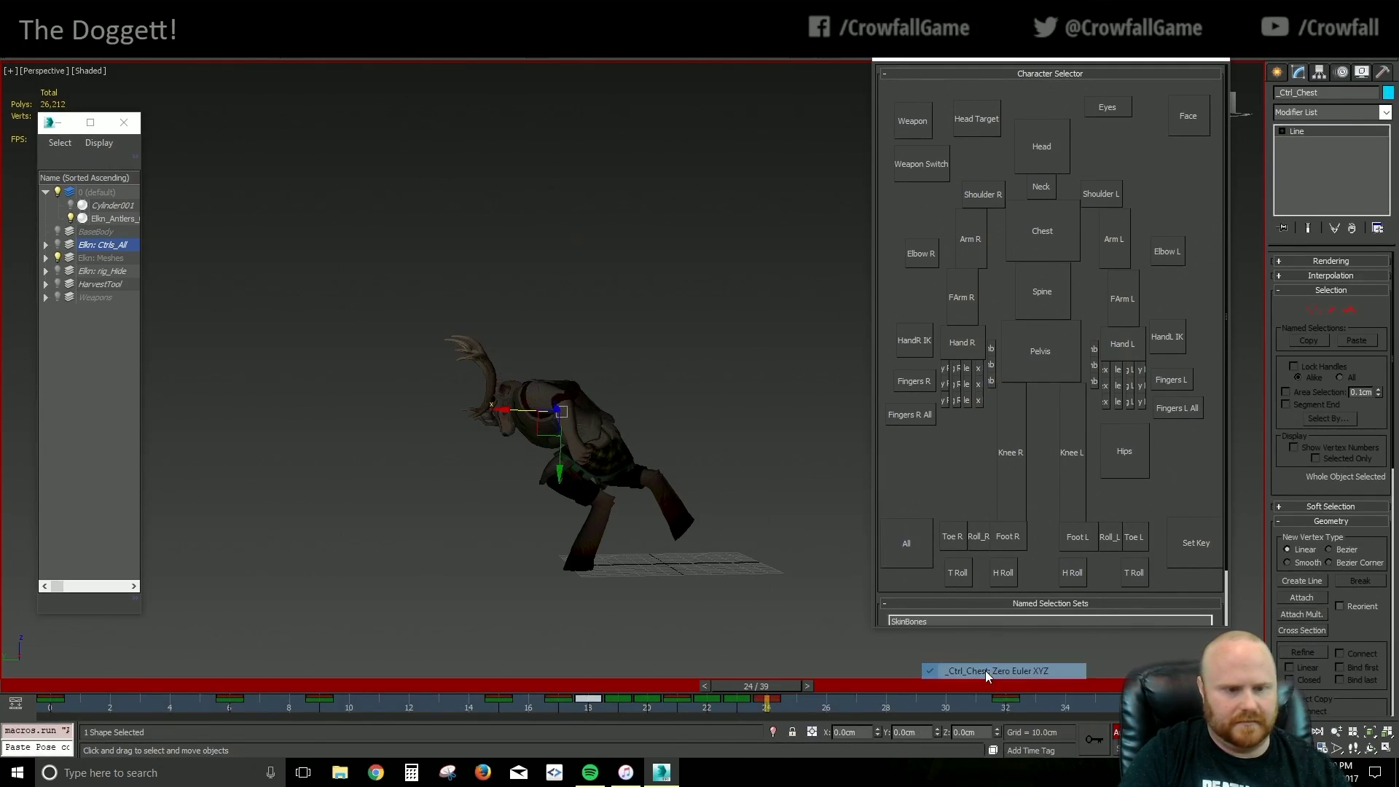
pyautogui.moveTo(505, 685); pyautogui.dragTo(685, 718)
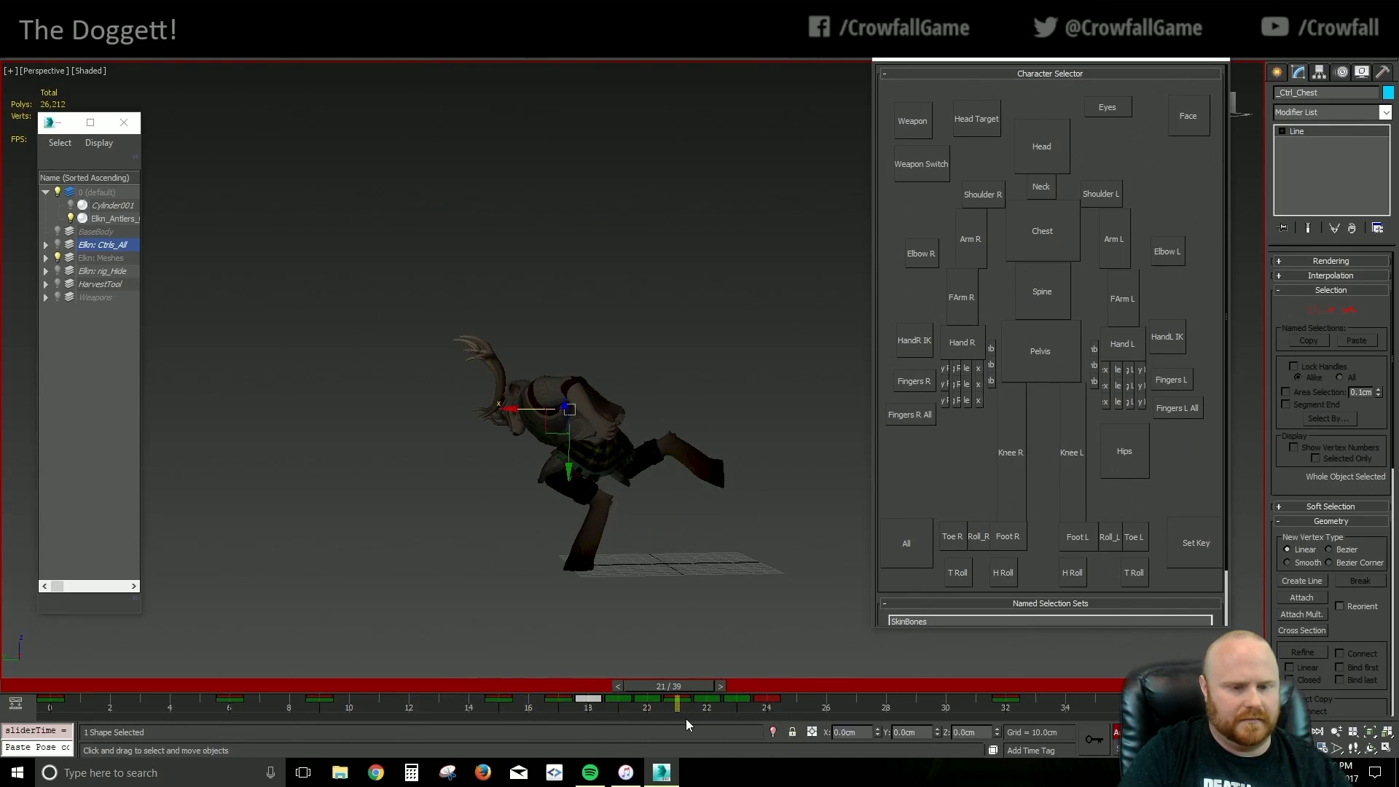
# Undo the chest control's key change at frame 24 and its backward move at frame 21
pyautogui.hotkey('ctrl', 'z')
pyautogui.hotkey('ctrl', 'z')
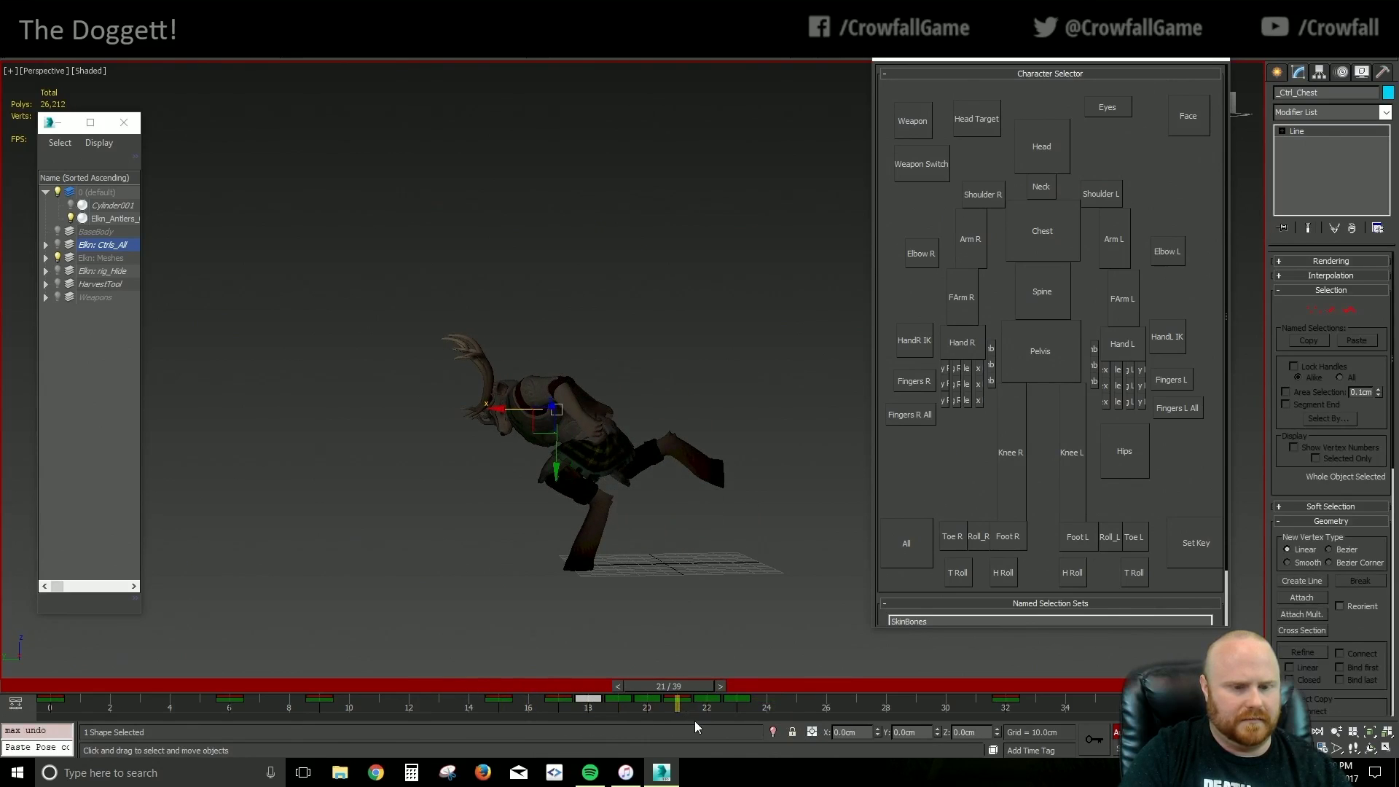
pyautogui.hotkey('ctrl', 'z')
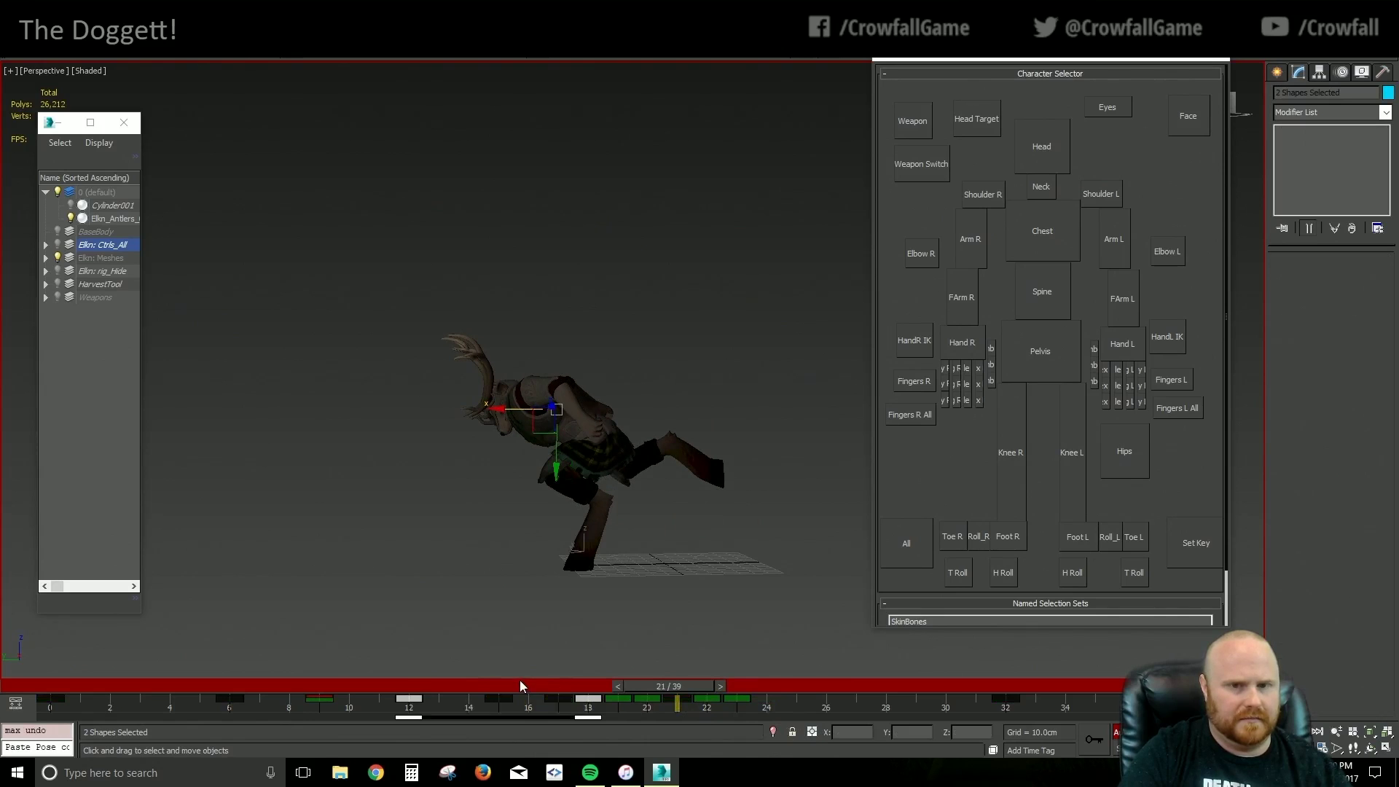
# Move the chest control backward about 10 cm along its local X axis at frame 18
pyautogui.click(1038, 224)
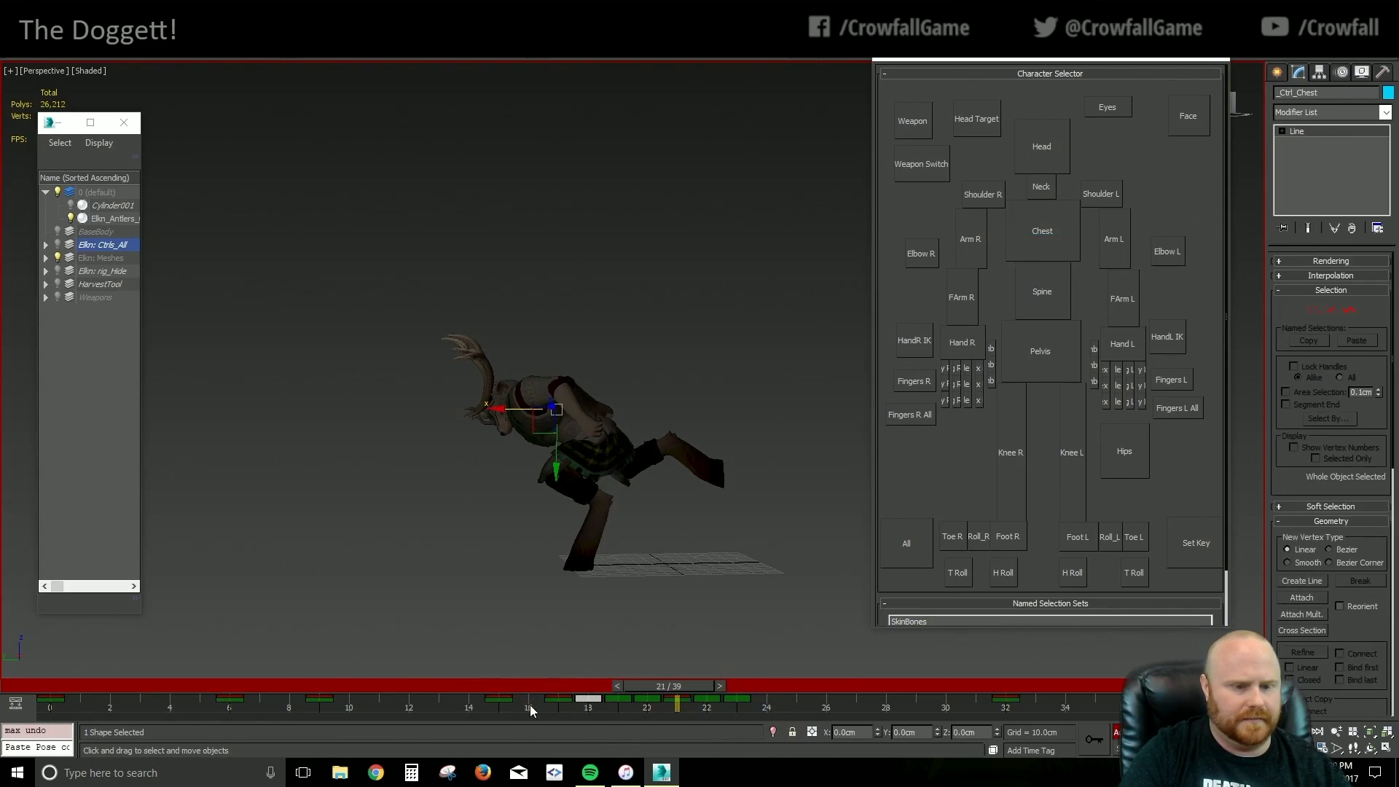
pyautogui.moveTo(530, 705); pyautogui.dragTo(598, 704)
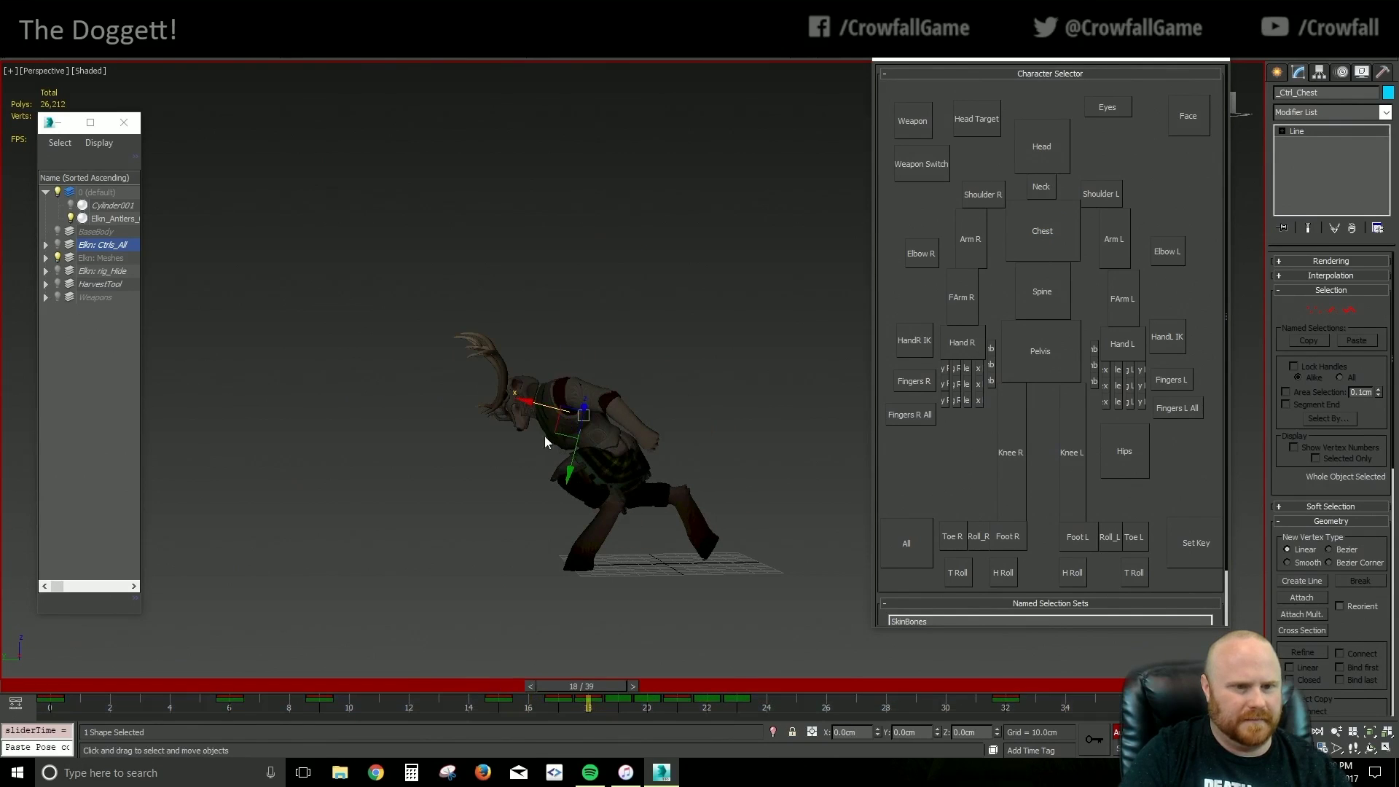
pyautogui.moveTo(537, 403); pyautogui.dragTo(548, 410)
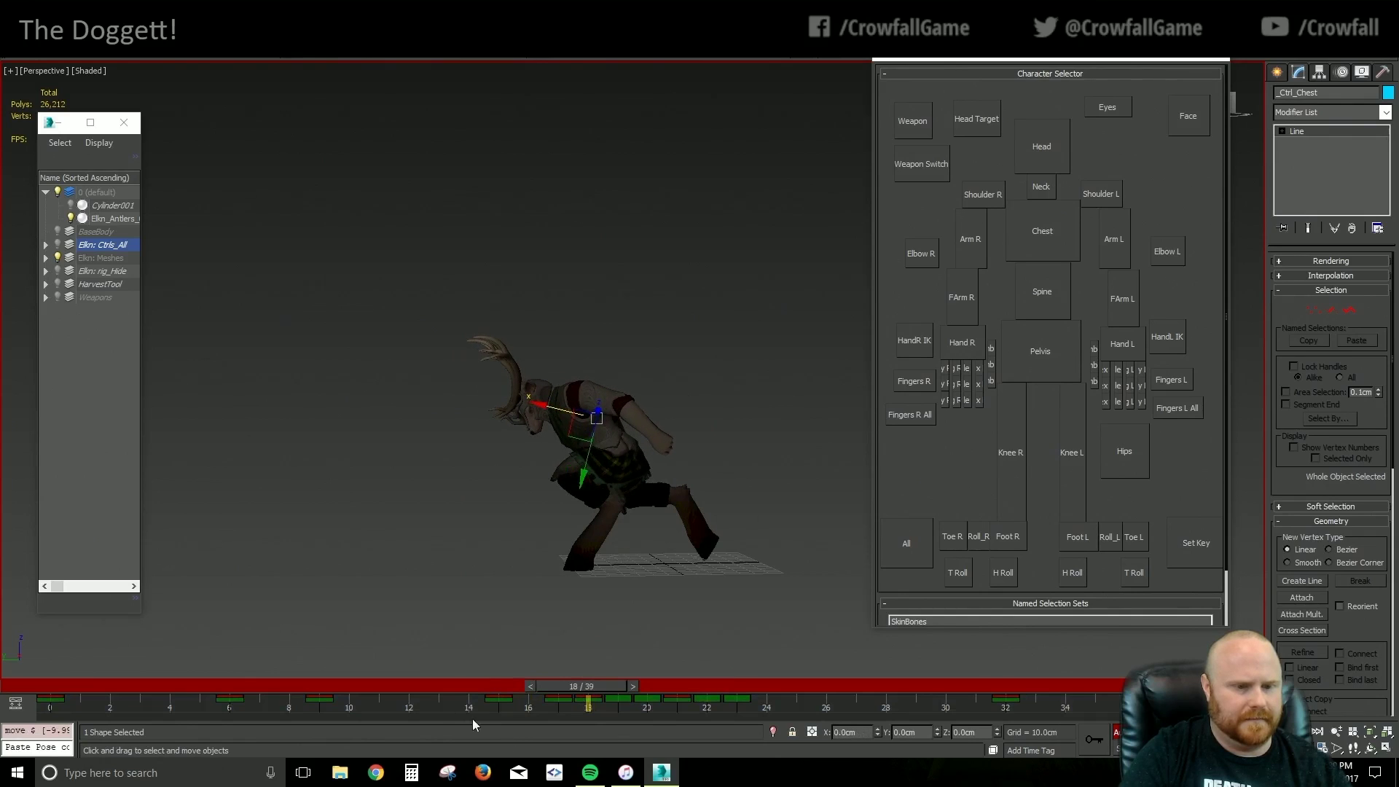
# Try to move the chest control forward about 9 cm at frame 21, check the motion and undo the move
pyautogui.moveTo(443, 687); pyautogui.dragTo(693, 724)
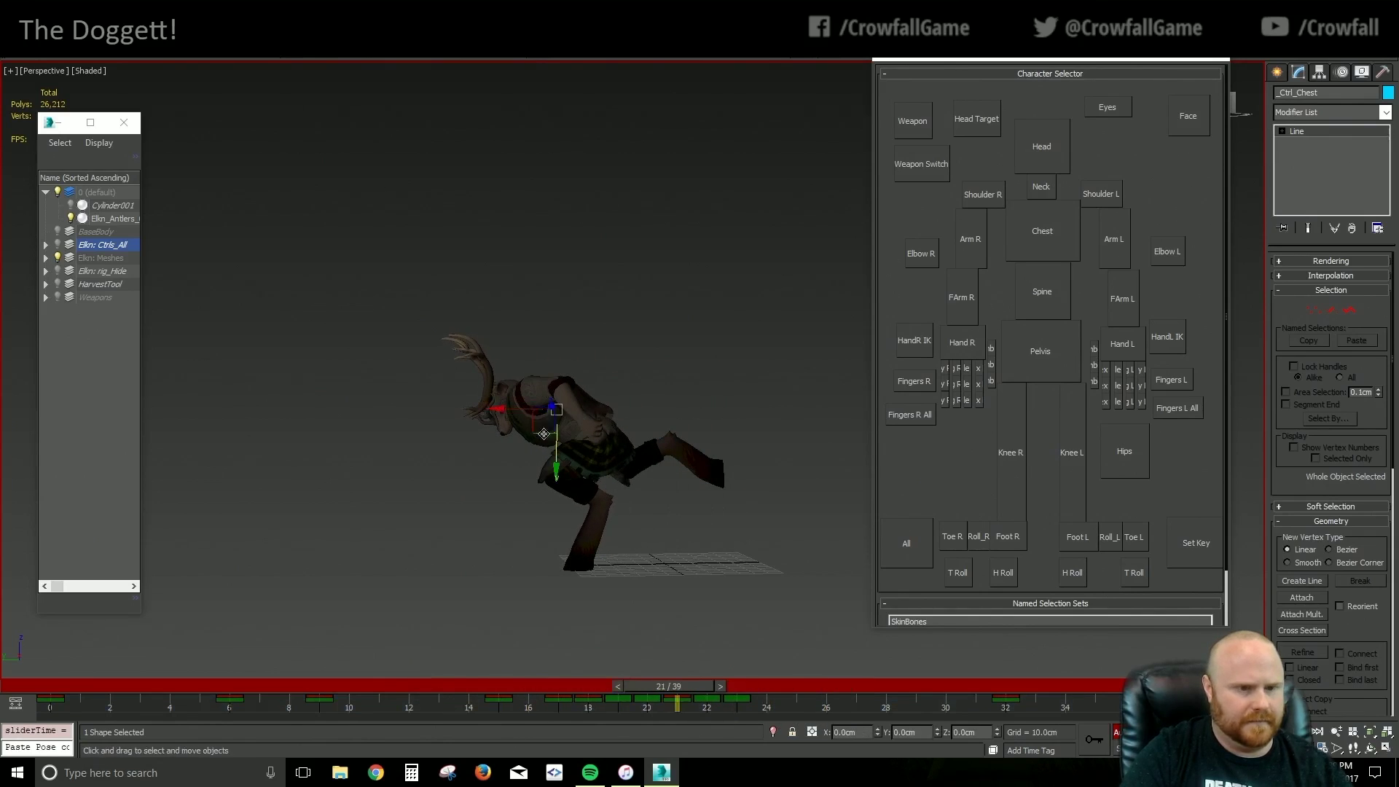
pyautogui.moveTo(518, 410); pyautogui.dragTo(505, 409)
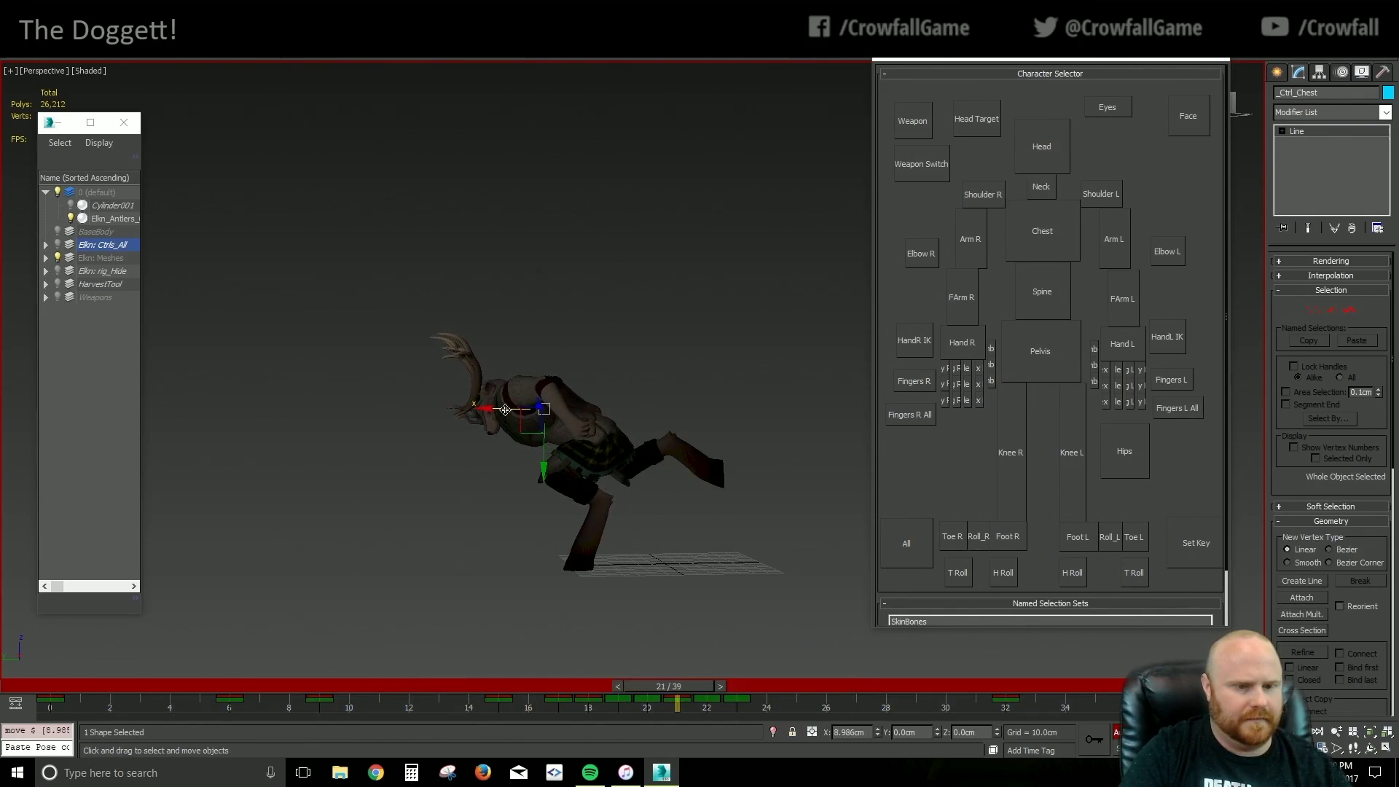
pyautogui.moveTo(517, 693); pyautogui.dragTo(680, 727)
pyautogui.hotkey('ctrl', 'z')
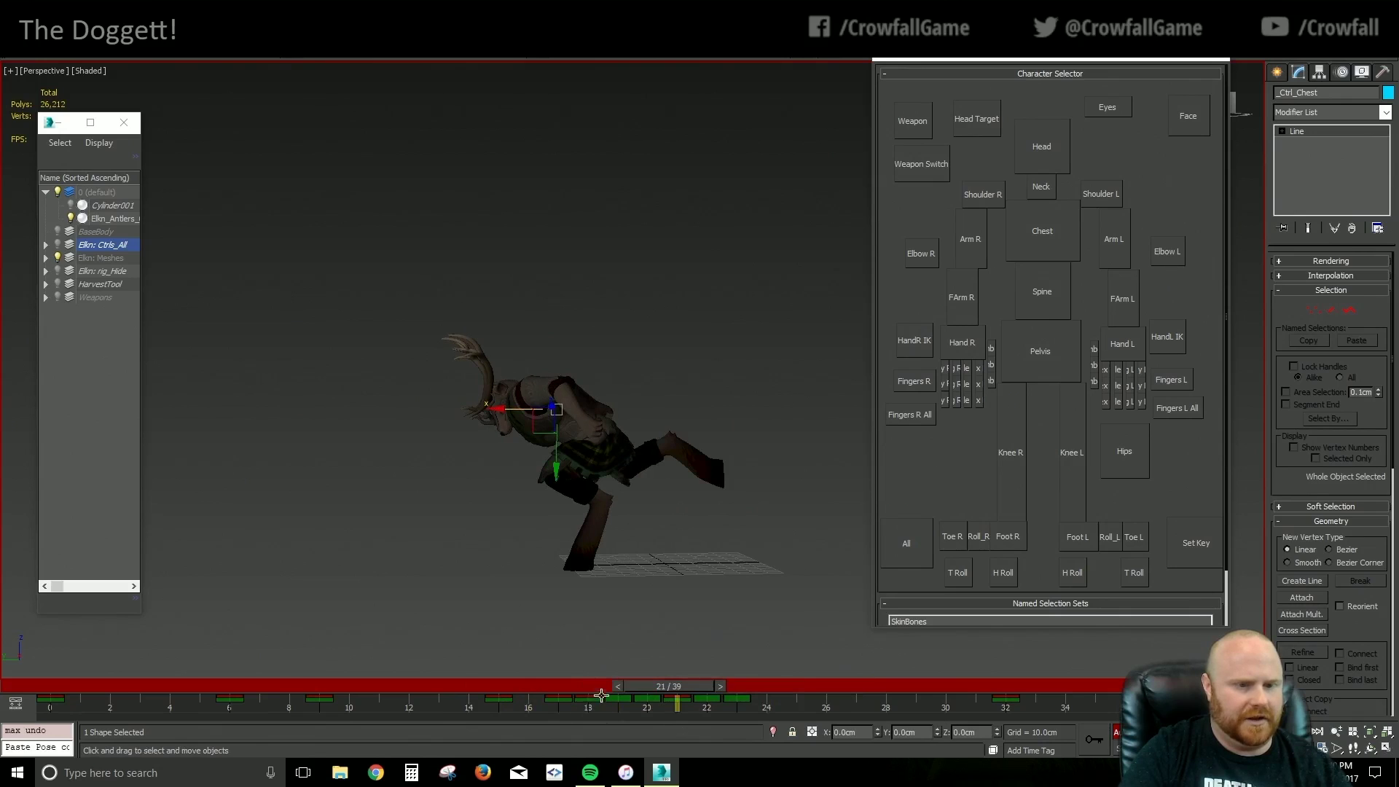
# Move the head control slightly backward along its local Z axis at frame 18 and check the motion up to frame 29
pyautogui.moveTo(599, 694); pyautogui.dragTo(692, 701)
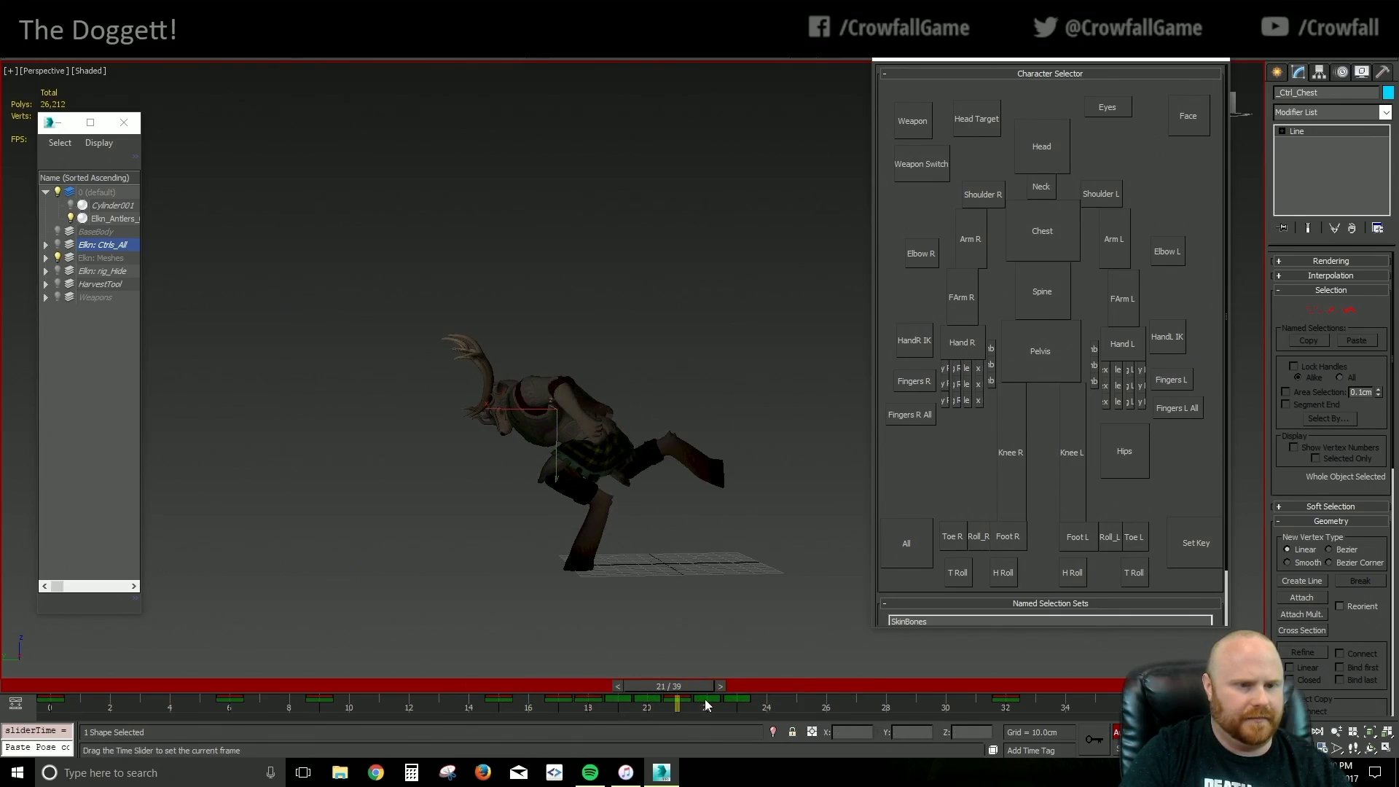
pyautogui.click(1043, 163)
pyautogui.click(597, 685)
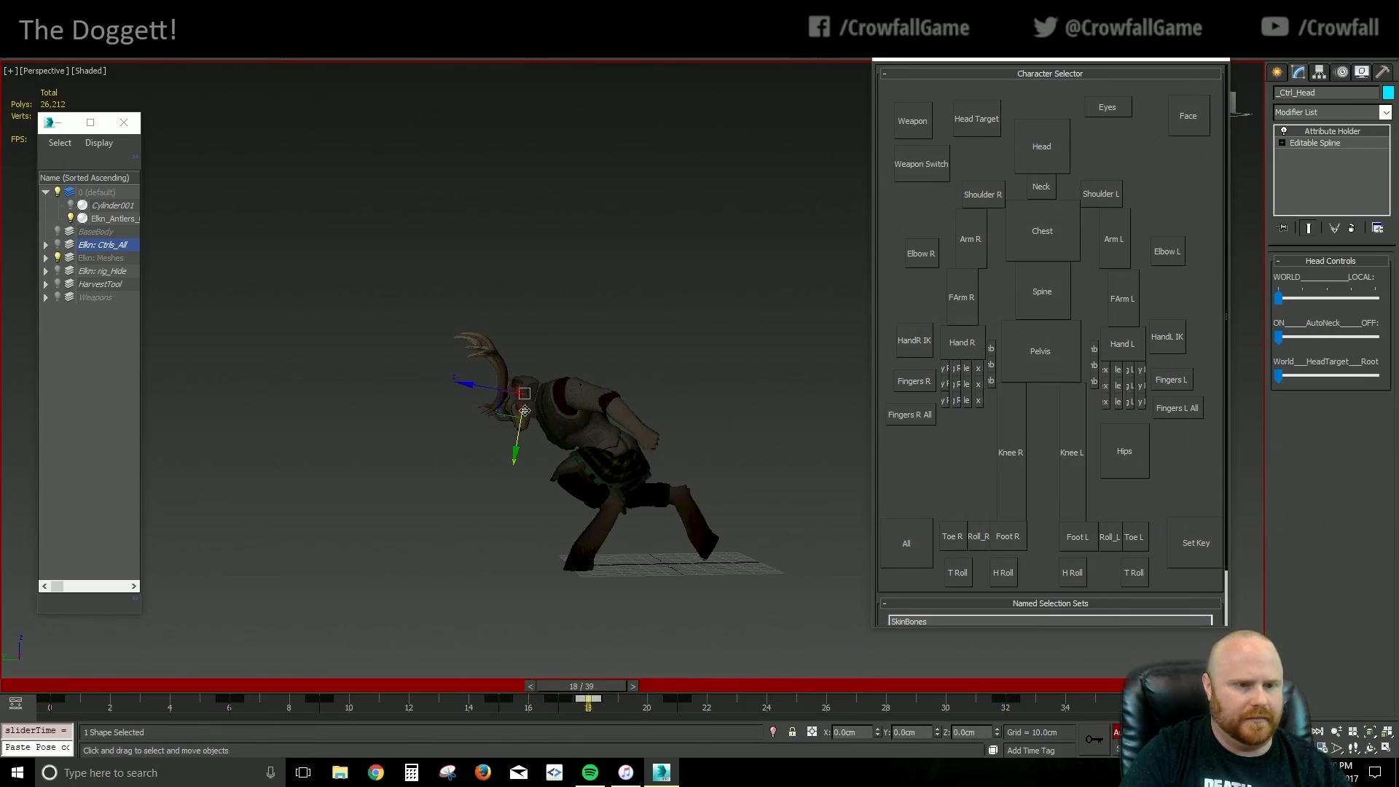
pyautogui.moveTo(481, 384); pyautogui.dragTo(484, 386)
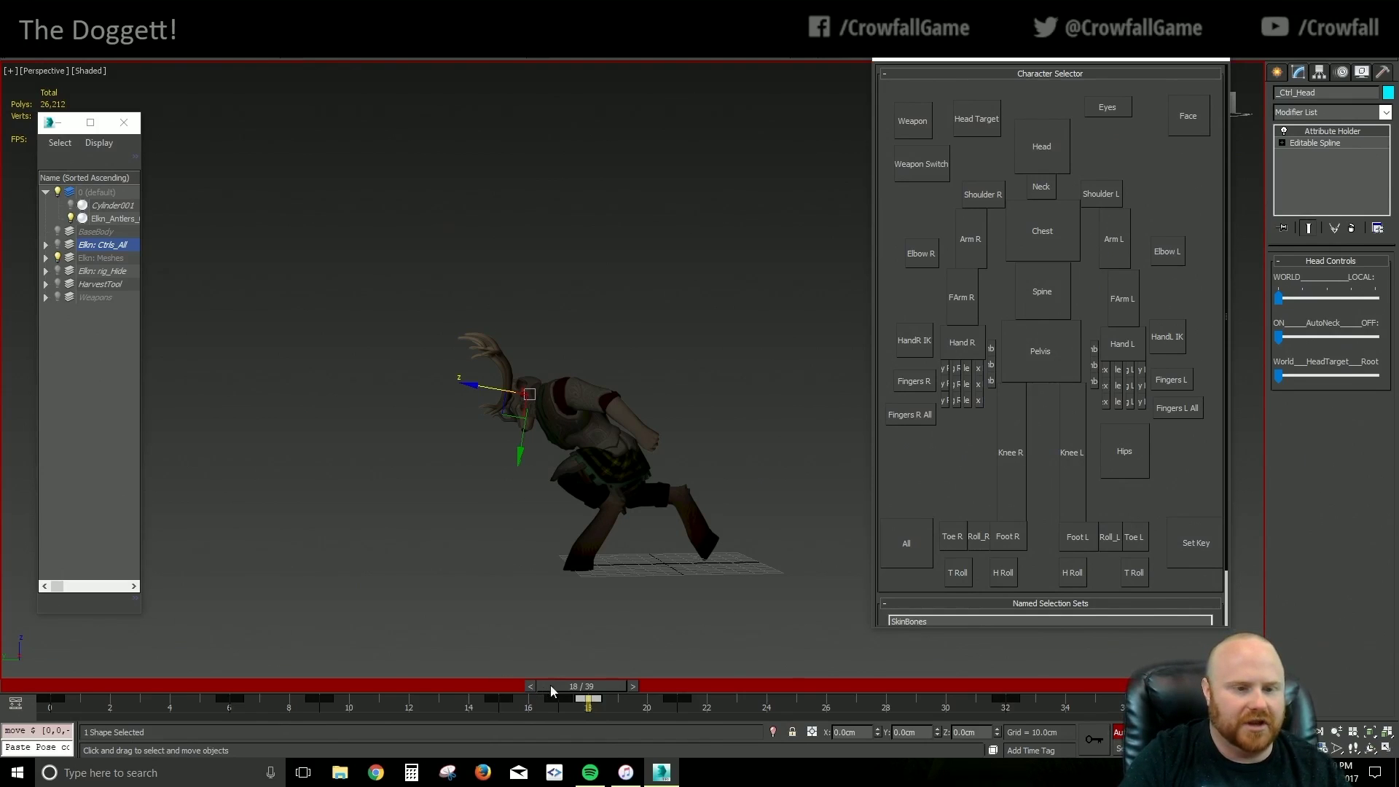
pyautogui.moveTo(549, 685); pyautogui.dragTo(763, 672)
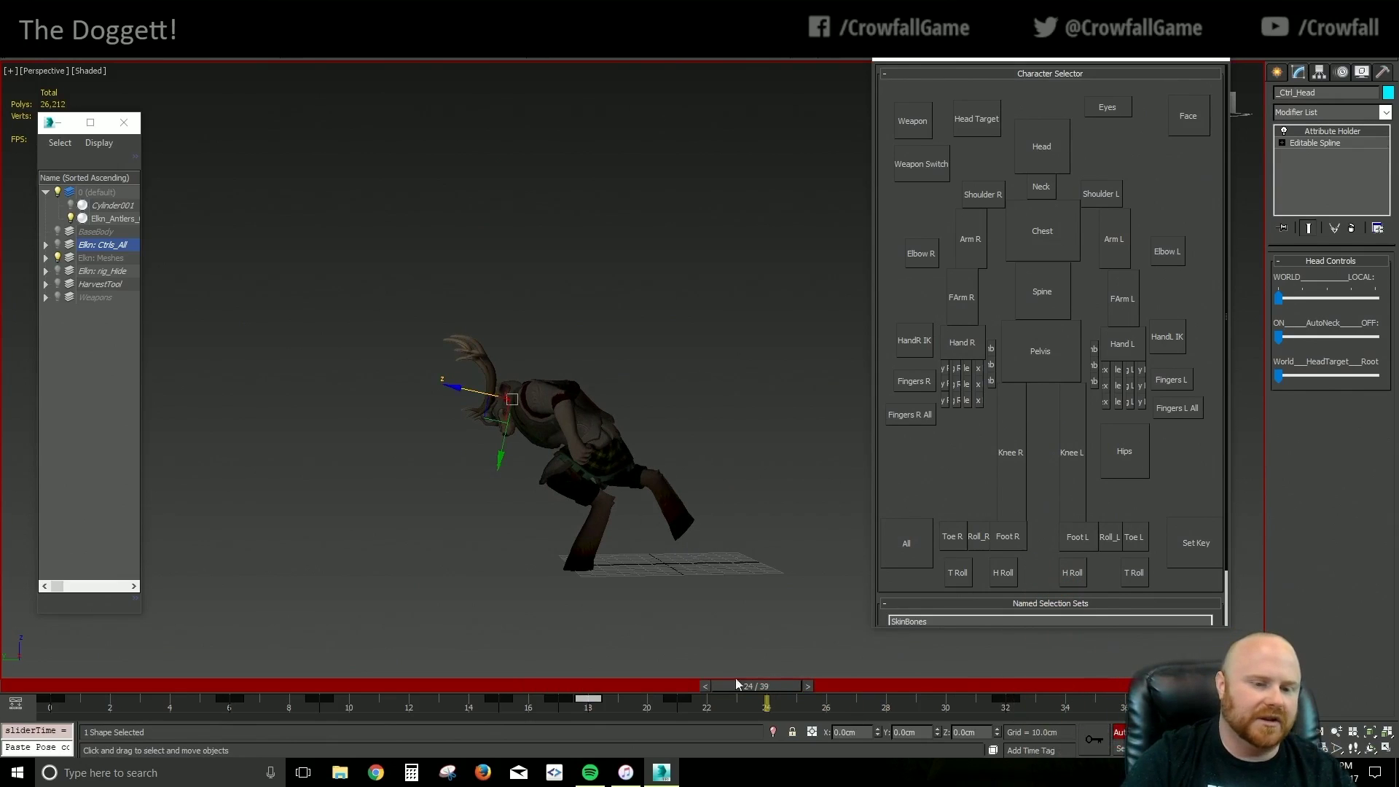
pyautogui.moveTo(623, 682); pyautogui.dragTo(934, 697)
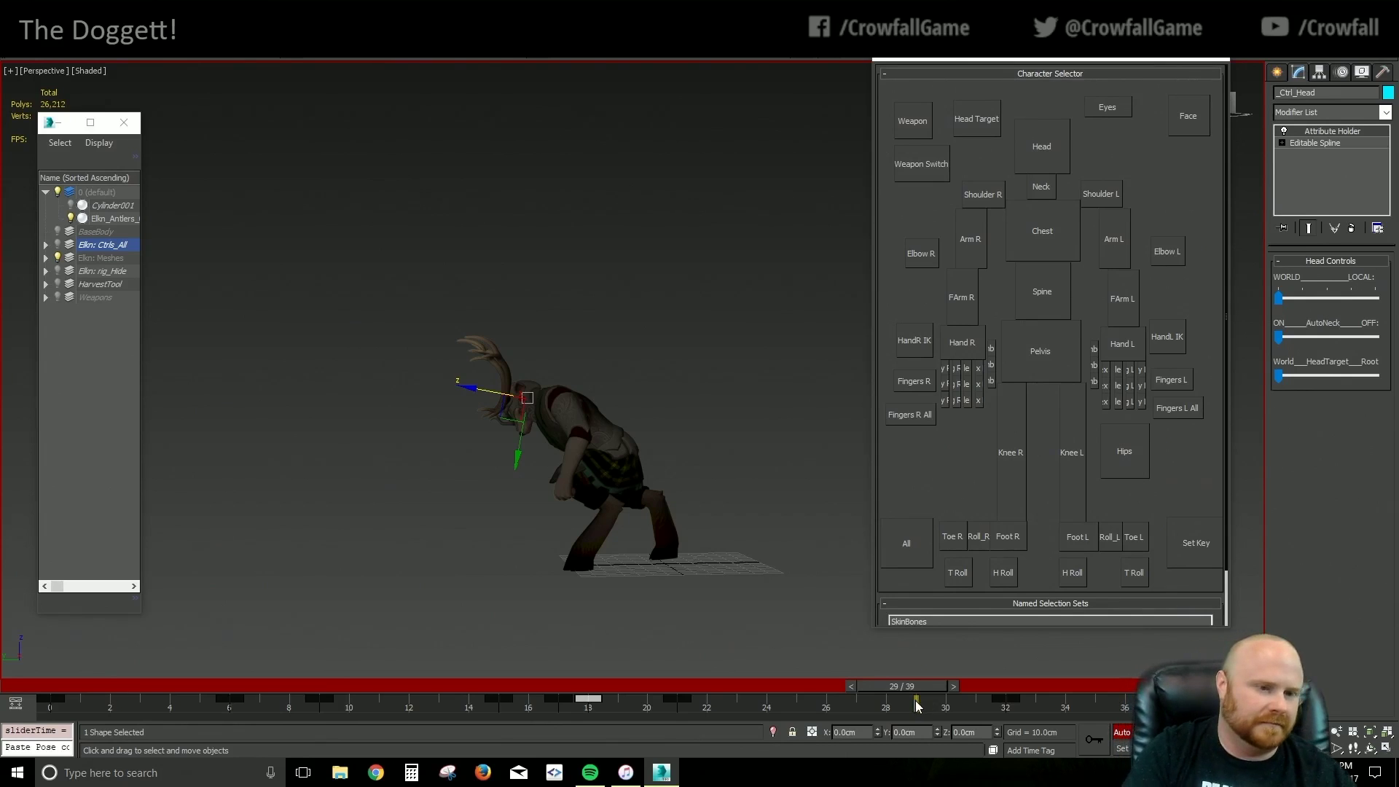
# Clear the selection and play the animation from the start to review the whole lunge
pyautogui.click(357, 584)
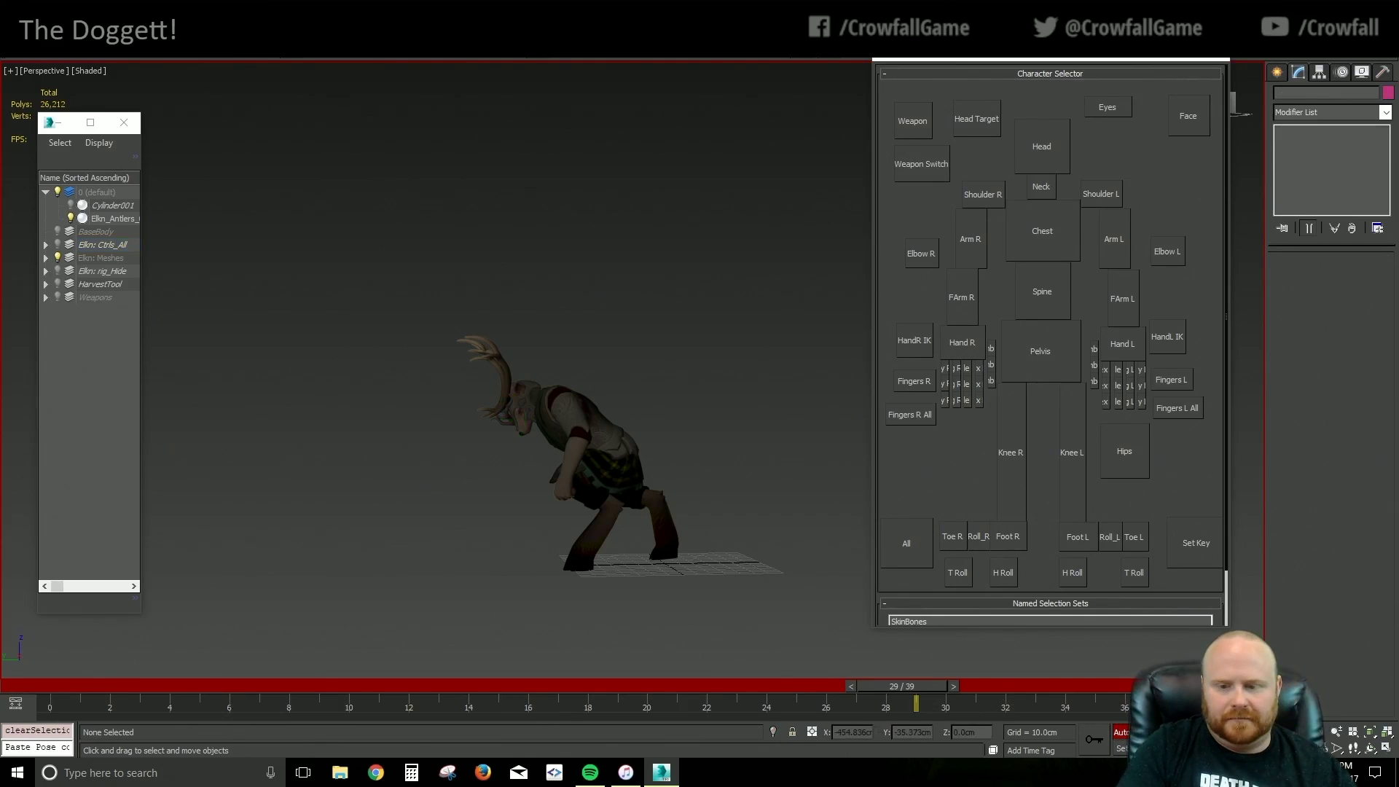
pyautogui.press('Home')
pyautogui.press('/')
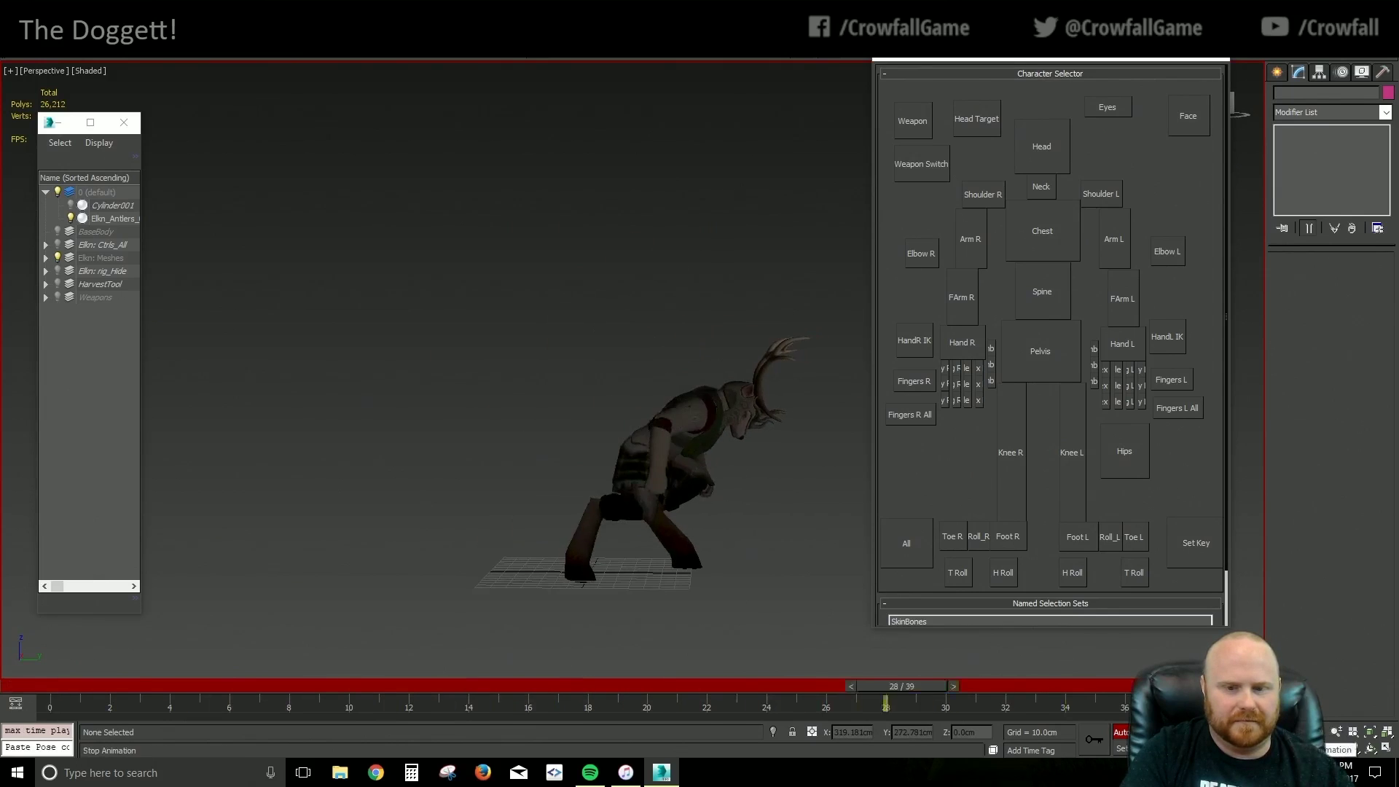
pyautogui.press('/')
# Lower the right foot control and rotate it to point the foot further down at frame 21
pyautogui.click(1009, 537)
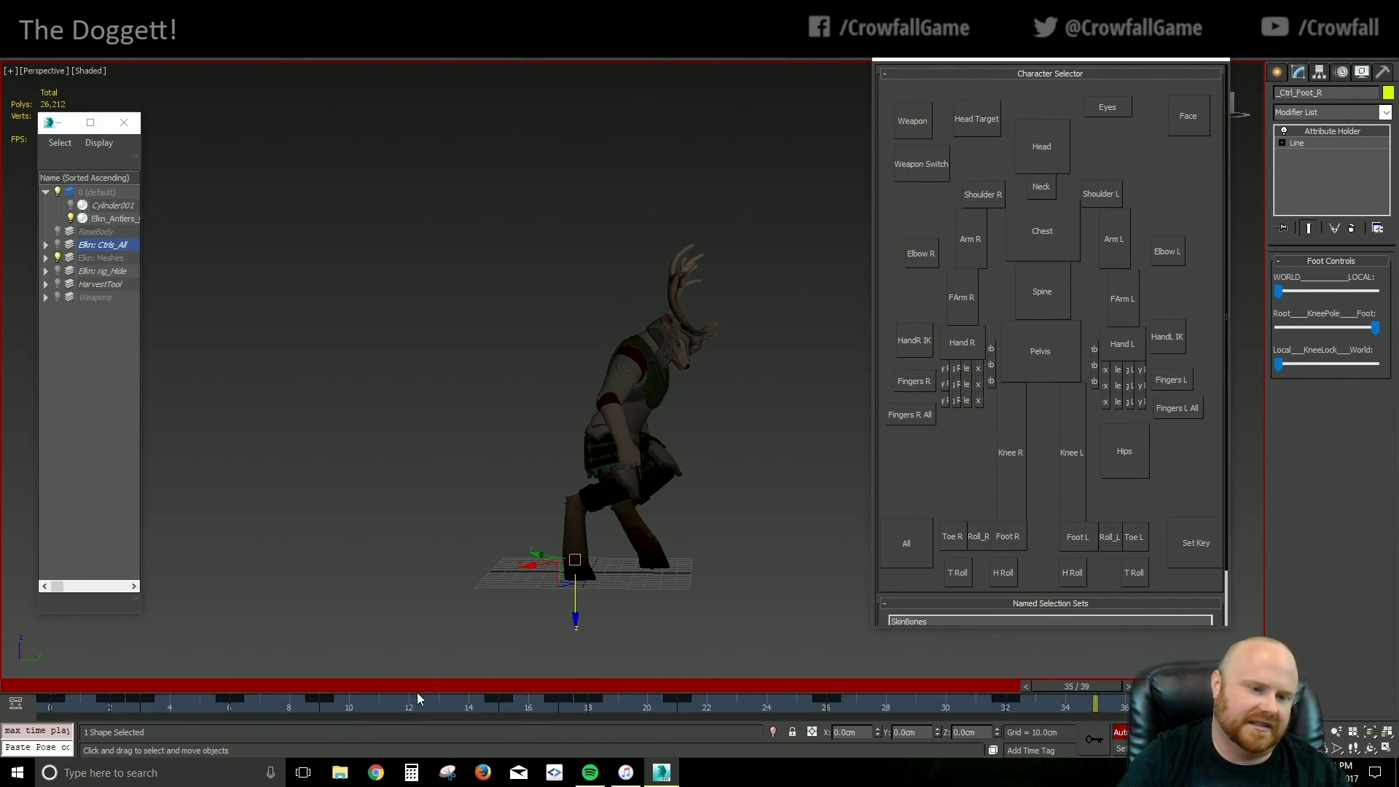
pyautogui.moveTo(423, 687); pyautogui.dragTo(698, 709)
pyautogui.press('w')
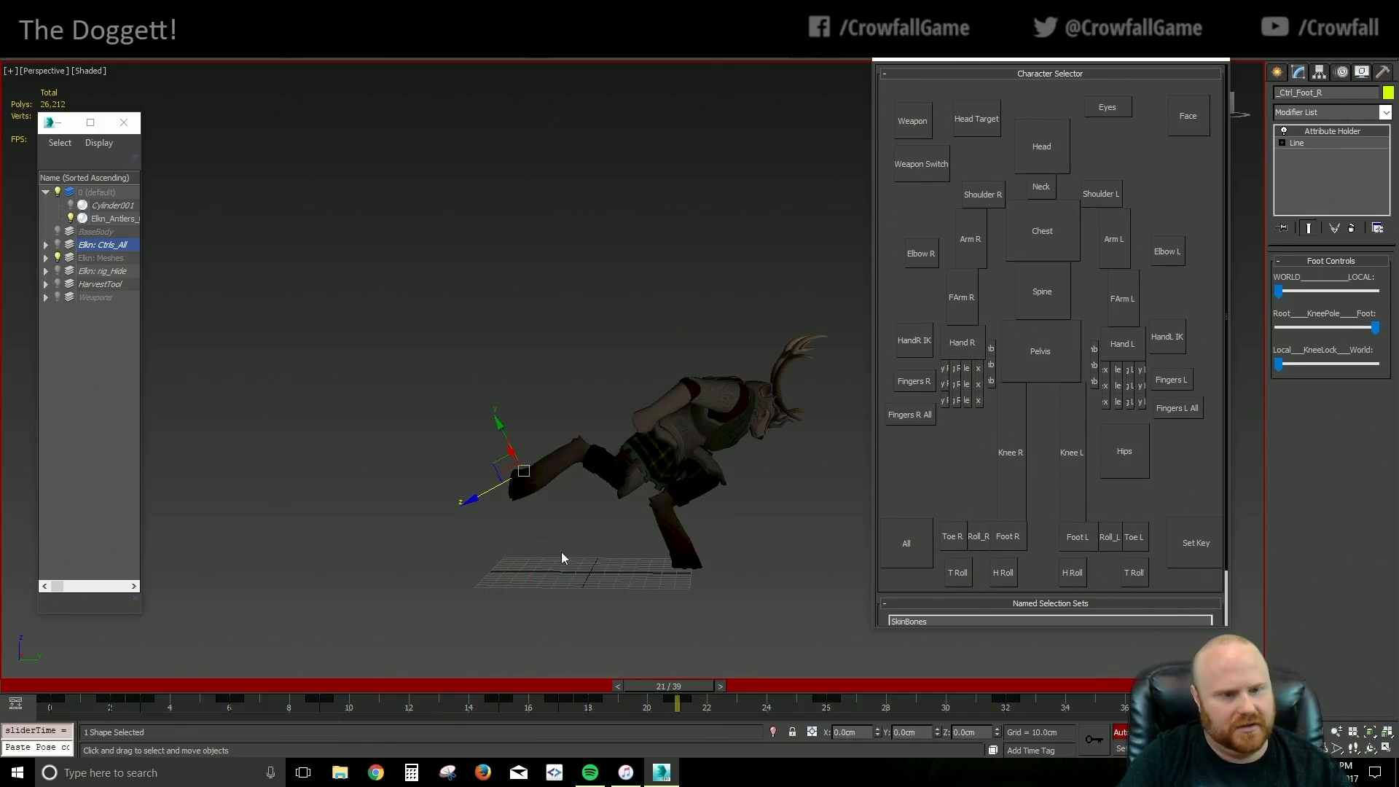
pyautogui.press('w')
pyautogui.press('e')
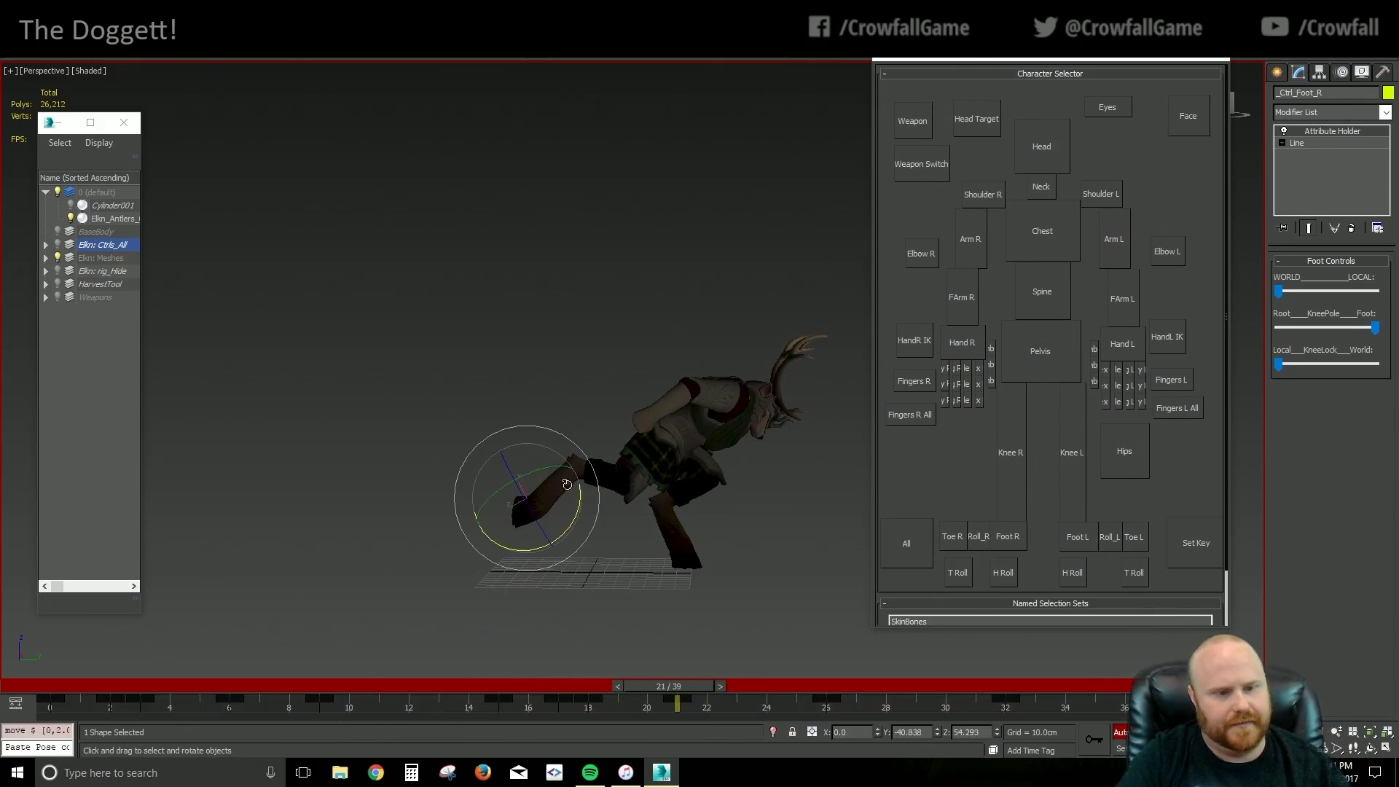
pyautogui.moveTo(581, 510); pyautogui.dragTo(604, 478)
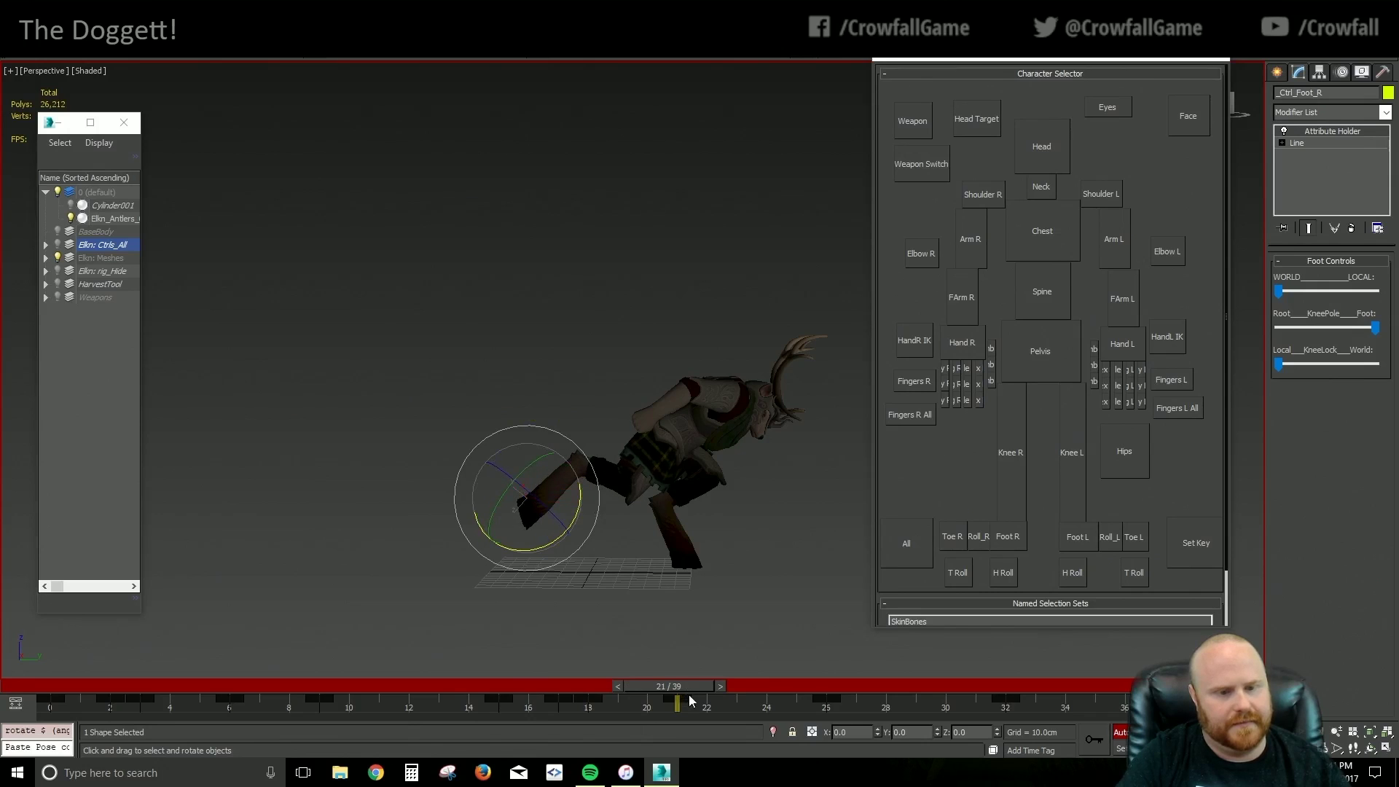
# Try to rotate the right foot control about -30 degrees on X and adjust its height at frame 23
pyautogui.moveTo(689, 696); pyautogui.dragTo(754, 681)
pyautogui.press('w')
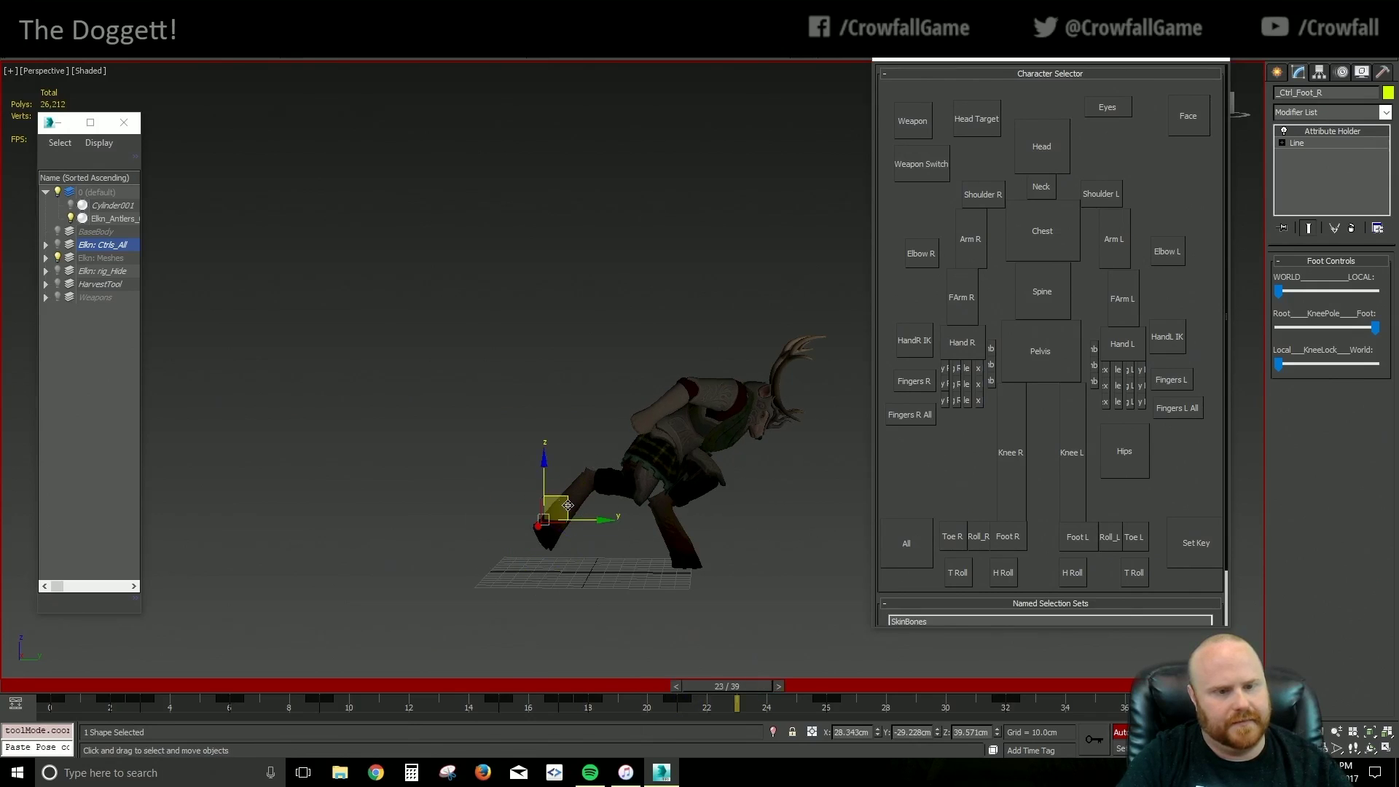
pyautogui.moveTo(567, 505); pyautogui.dragTo(540, 534)
pyautogui.press('e')
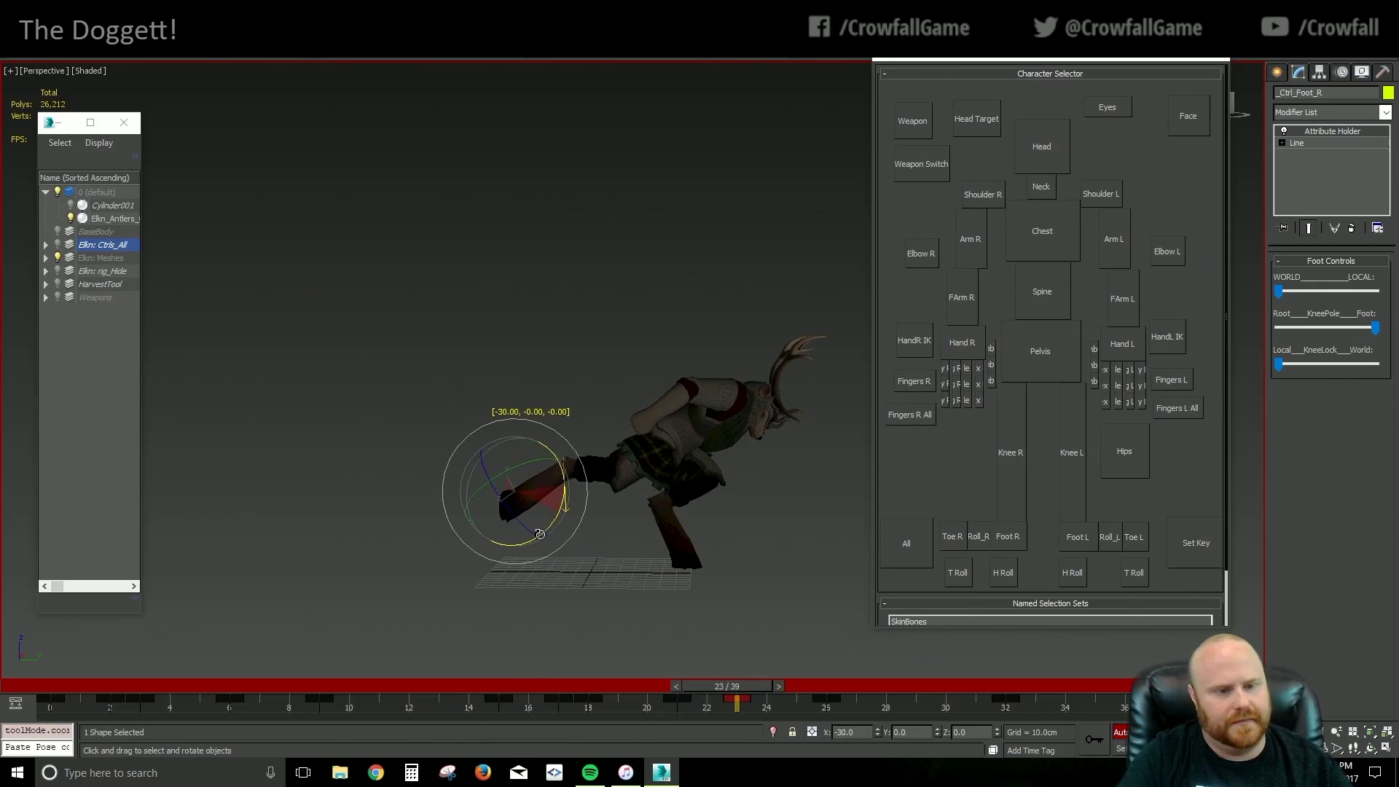
pyautogui.press('w')
pyautogui.moveTo(530, 472); pyautogui.dragTo(530, 450)
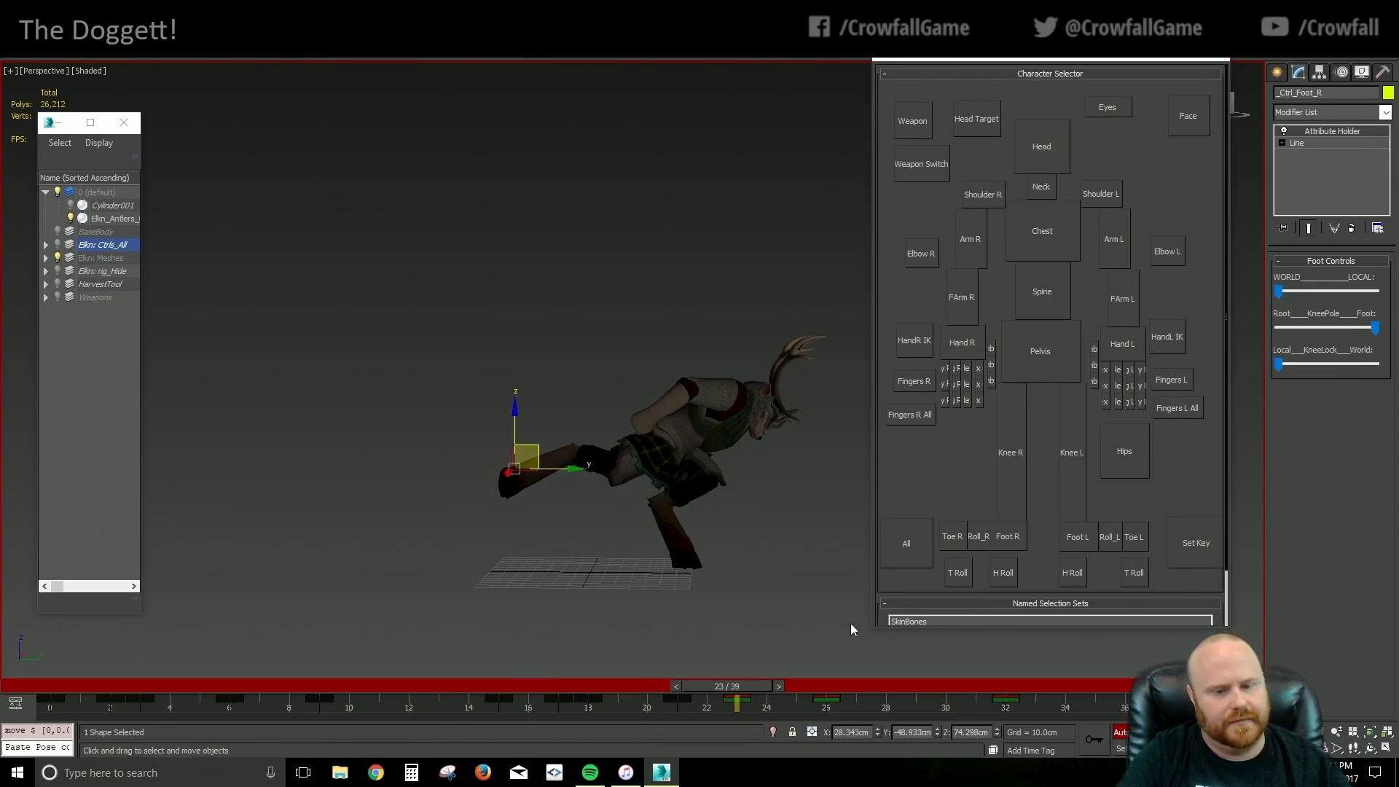
# Try to retime the right foot keys from frame 26 to 28 and from 23 to 25, and check the motion
pyautogui.moveTo(830, 707); pyautogui.dragTo(890, 708)
pyautogui.moveTo(738, 706); pyautogui.dragTo(798, 706)
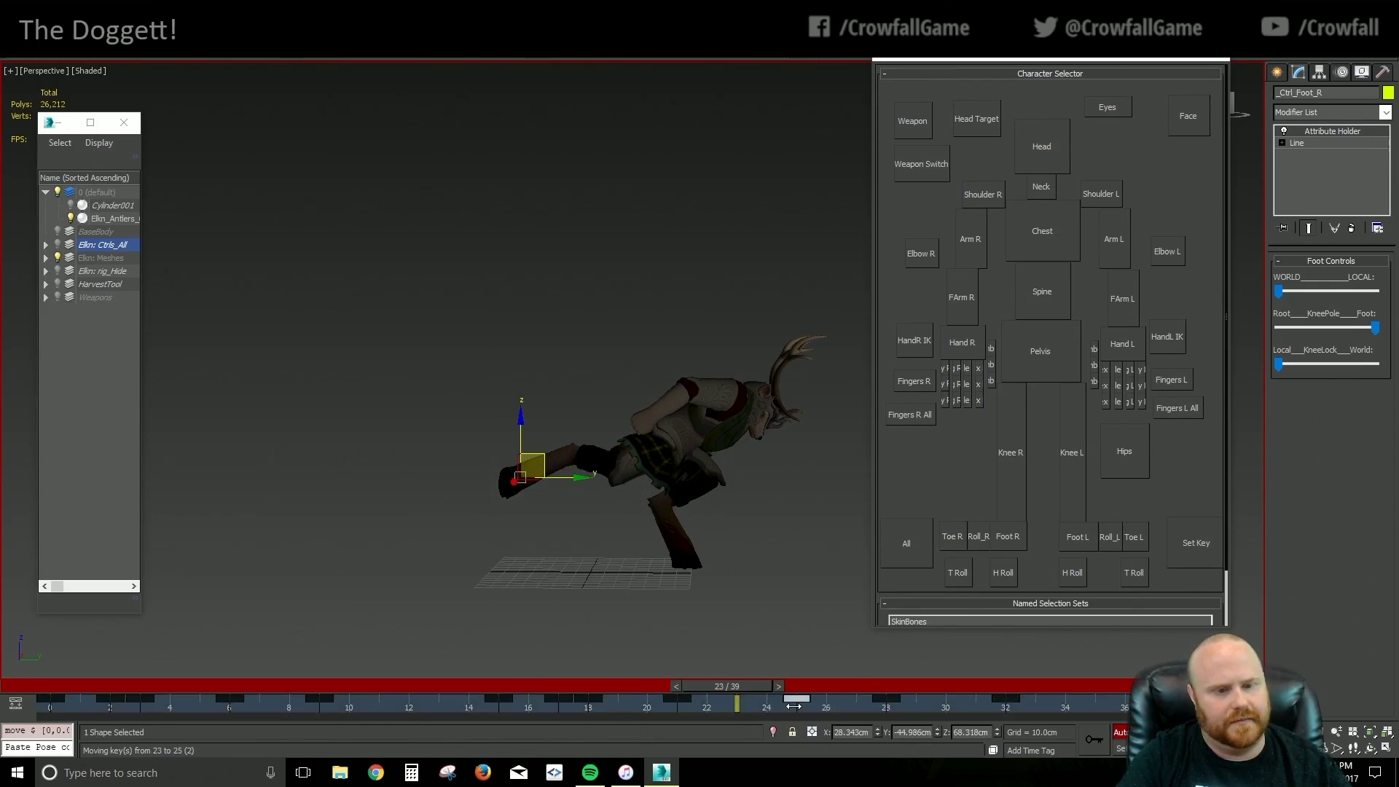
pyautogui.moveTo(554, 687); pyautogui.dragTo(636, 752)
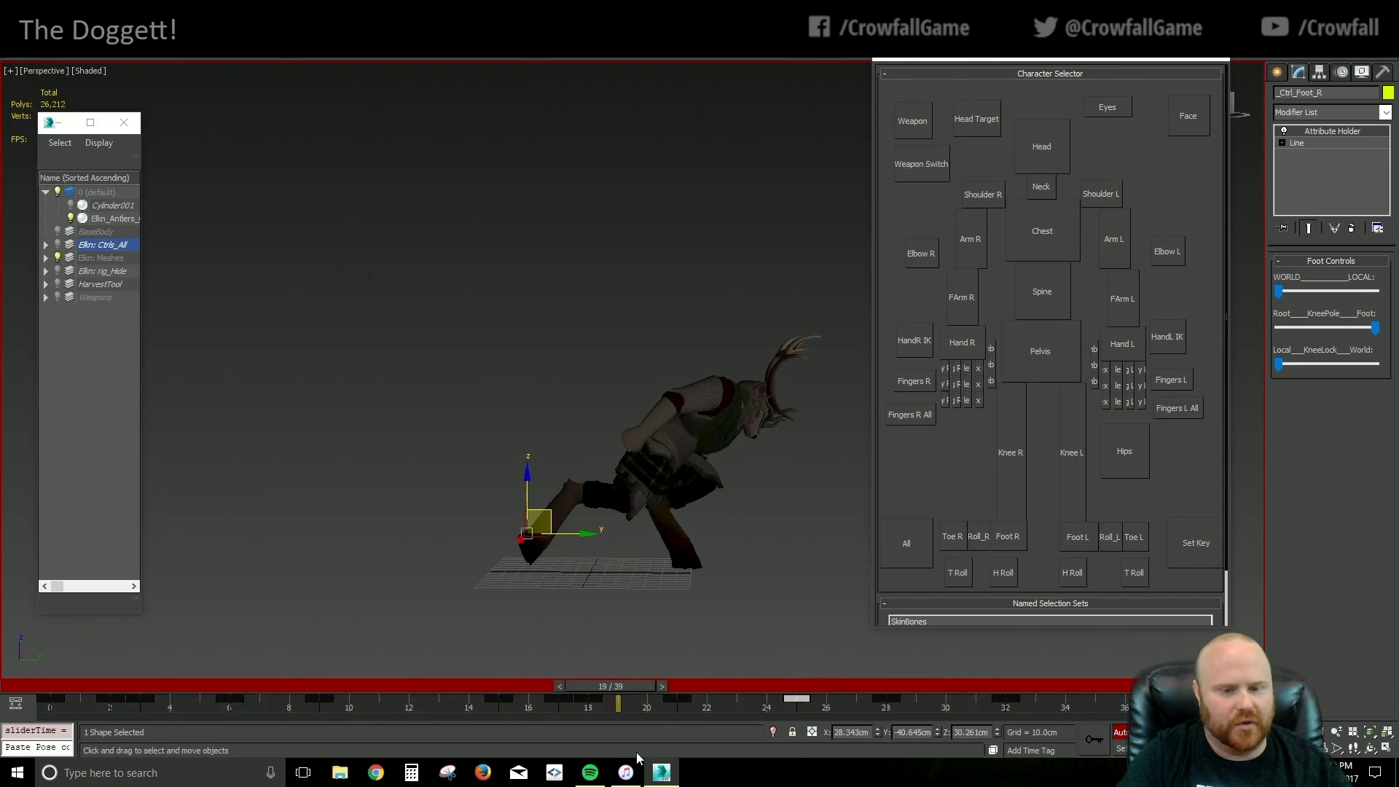
# Undo the right foot's key retiming and its pose changes at frame 23
pyautogui.hotkey('ctrl', 'z')
pyautogui.hotkey('ctrl', 'z')
pyautogui.hotkey('ctrl', 'z')
pyautogui.hotkey('ctrl', 'z')
pyautogui.hotkey('ctrl', 'z')
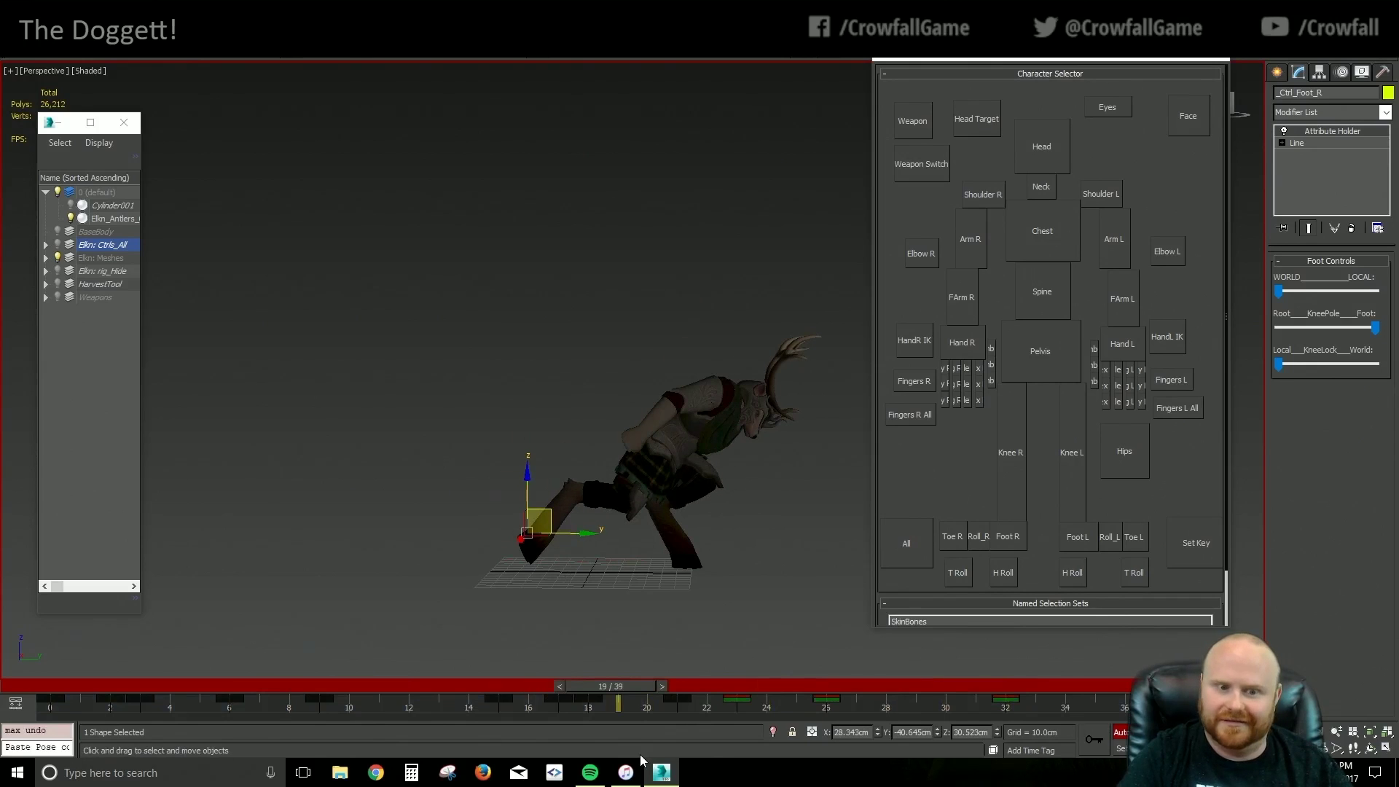
pyautogui.hotkey('ctrl', 'z')
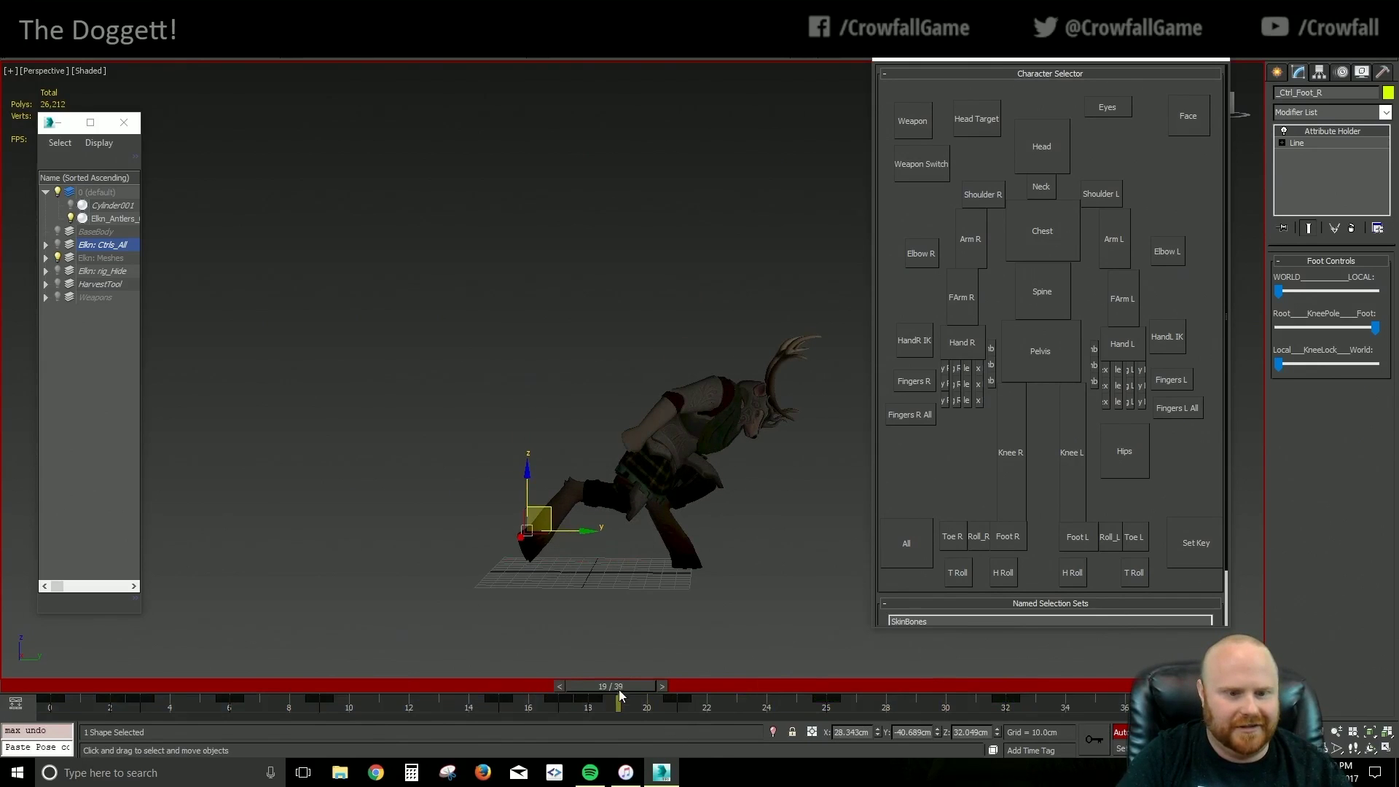
# Return to frame 2, clear the selection and save the scene
pyautogui.moveTo(618, 689); pyautogui.dragTo(116, 677)
pyautogui.click(386, 544)
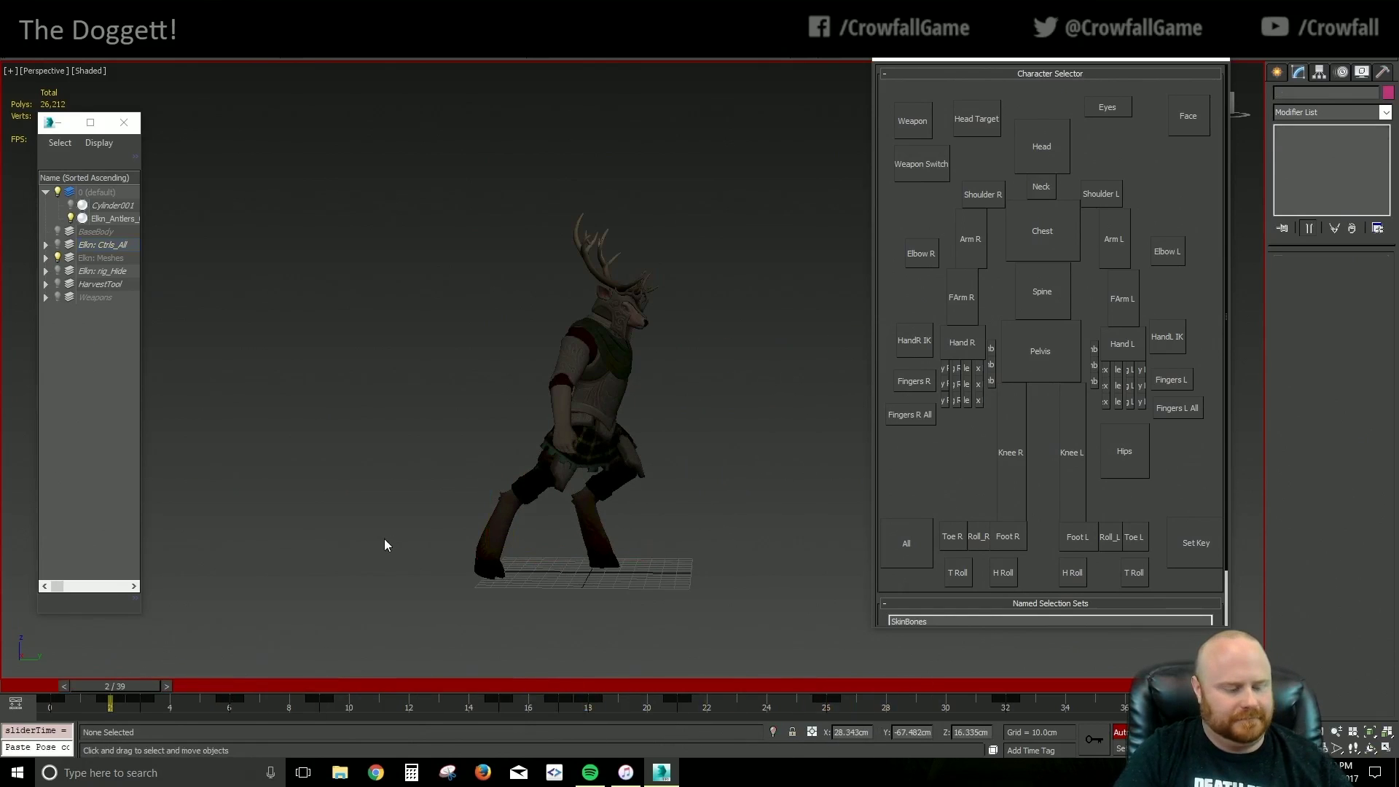
pyautogui.hotkey('ctrl', 's')
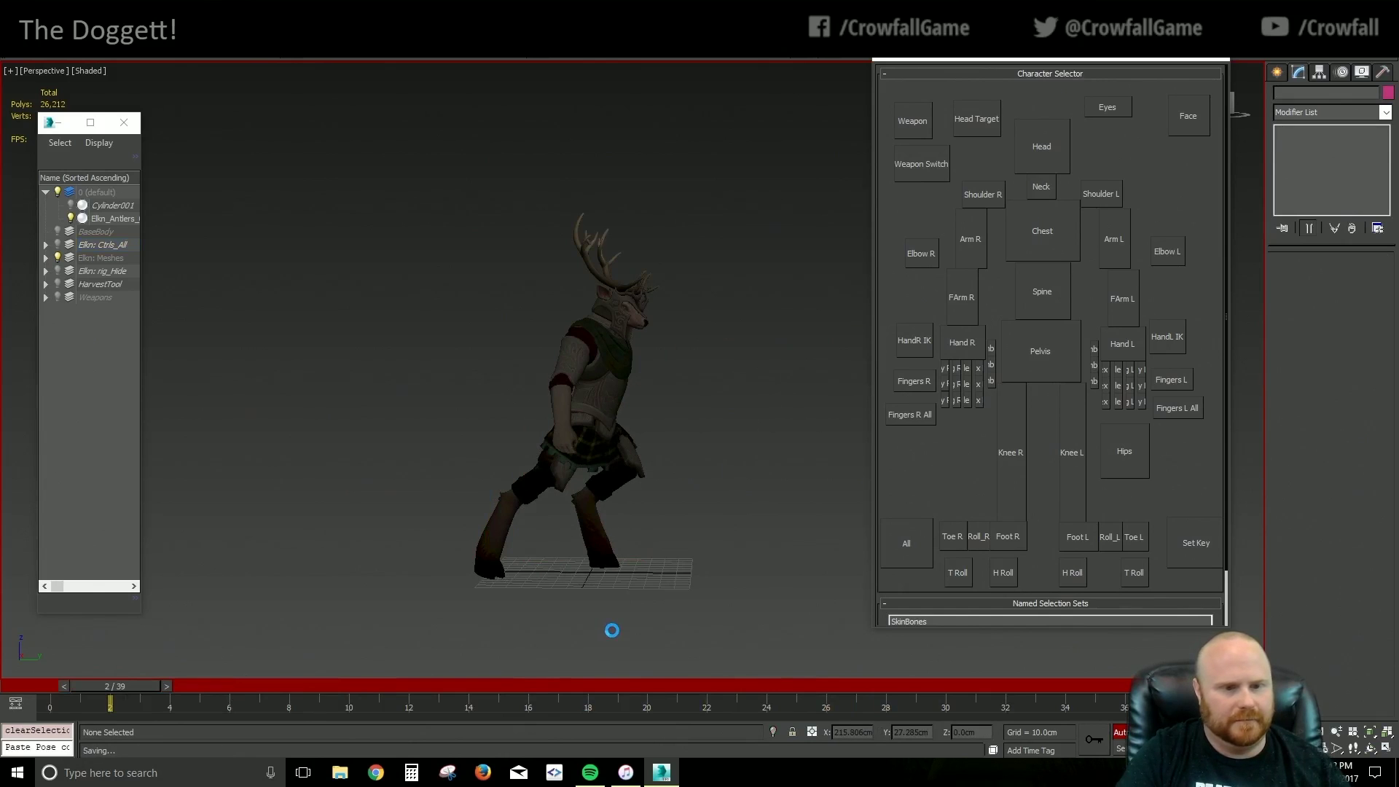
# Unhide Cylinder001 and play the animation to examine the antler impact against the column from several angles
pyautogui.click(70, 205)
pyautogui.keyDown('alt'); pyautogui.moveTo(612, 509); pyautogui.dragTo(743, 564, button='middle'); pyautogui.keyUp('alt')
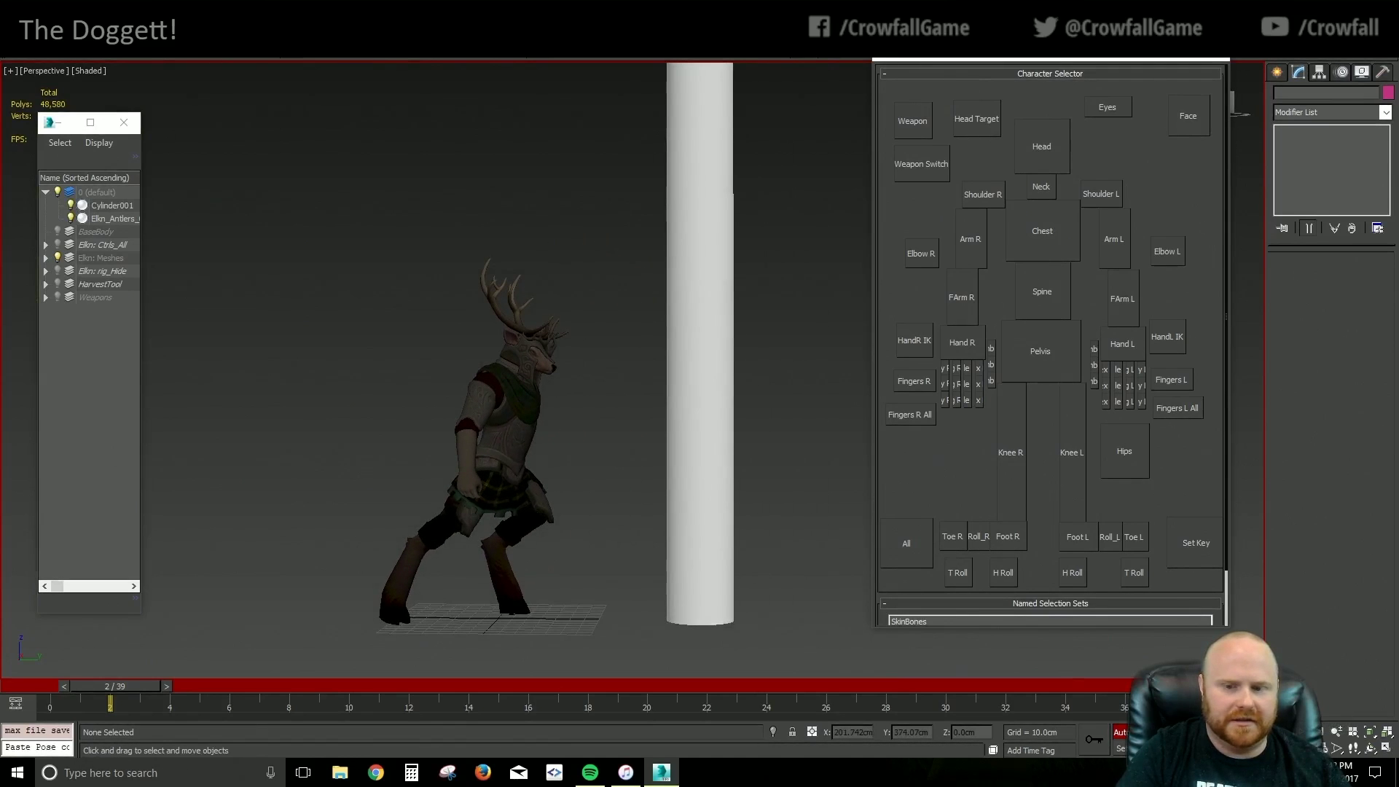
pyautogui.press('/')
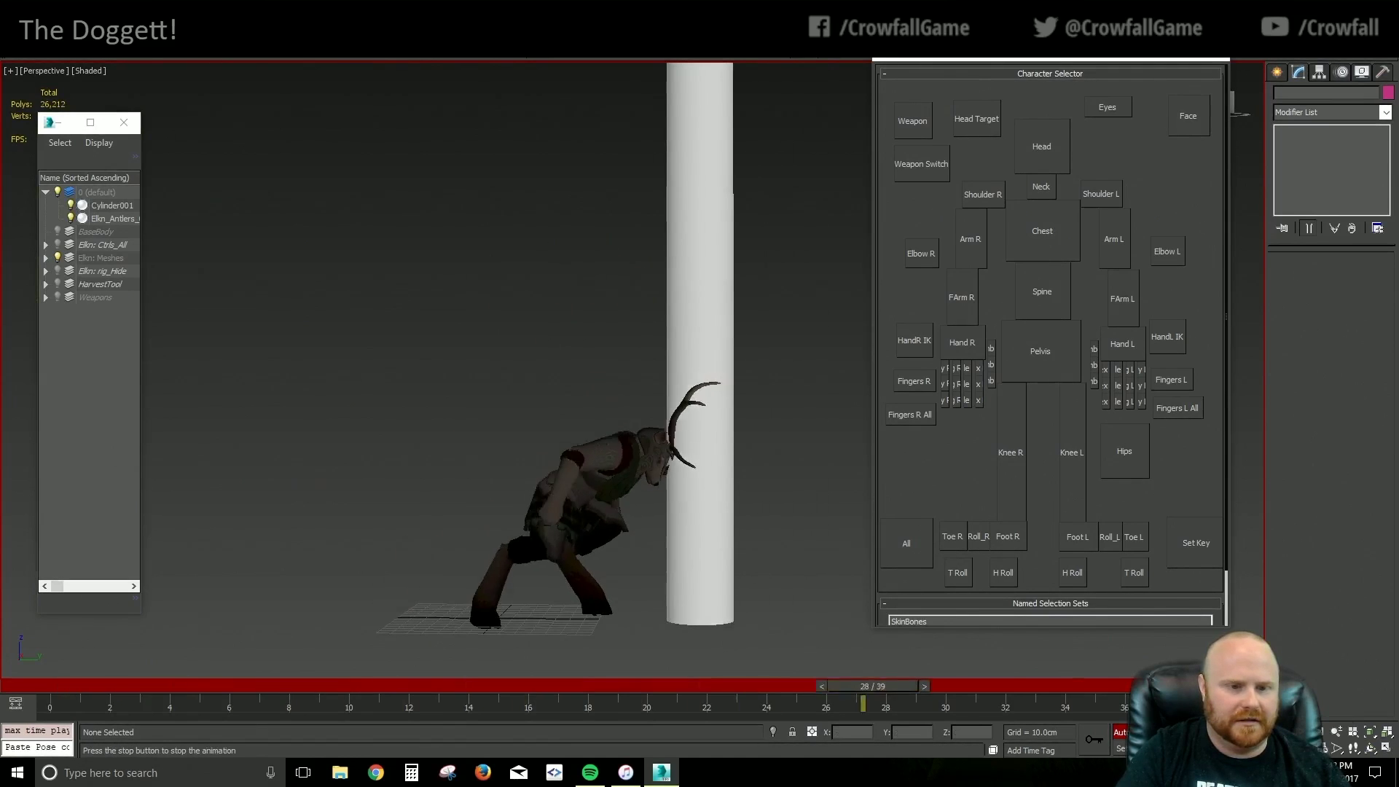
pyautogui.moveTo(706, 565); pyautogui.dragTo(715, 566, button='middle')
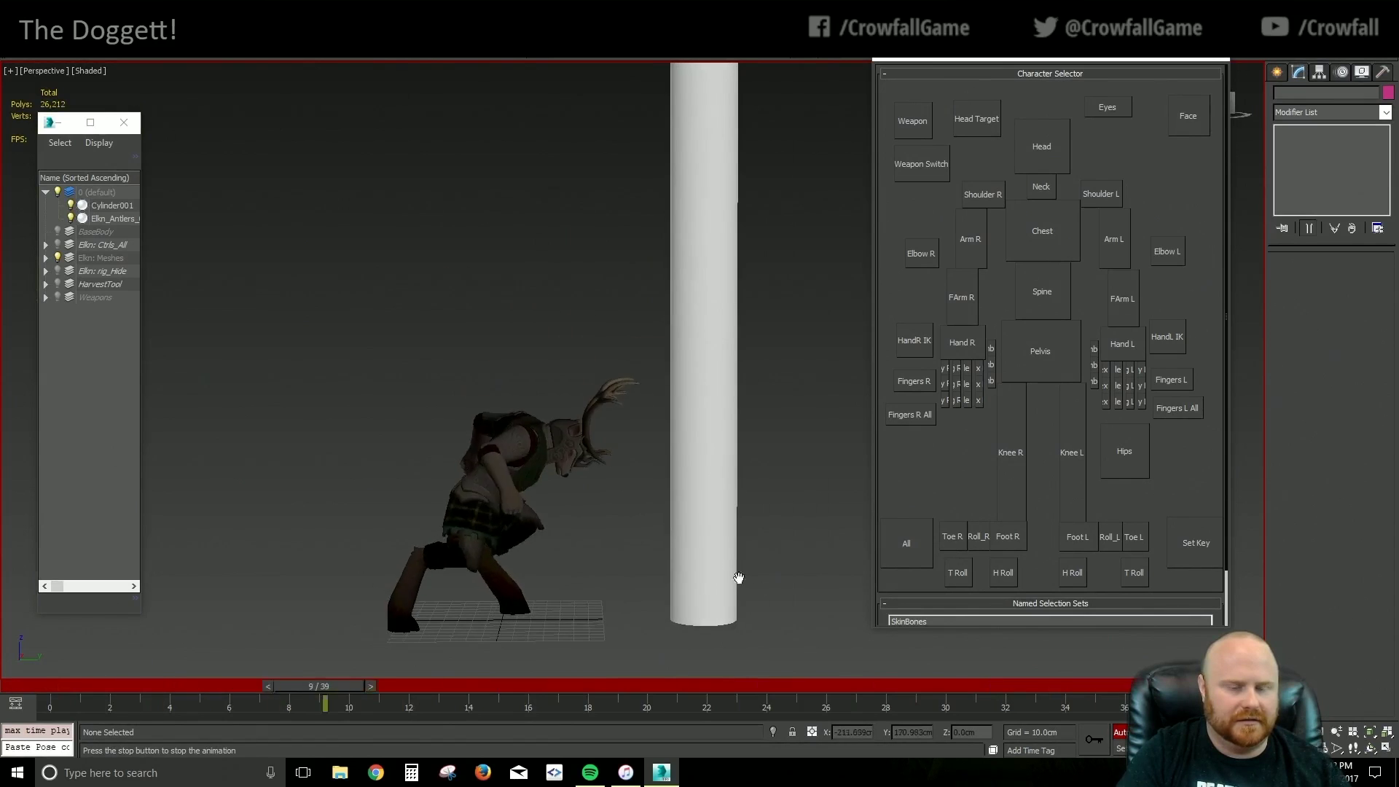
pyautogui.keyDown('alt'); pyautogui.moveTo(806, 569); pyautogui.dragTo(808, 593, button='middle'); pyautogui.keyUp('alt')
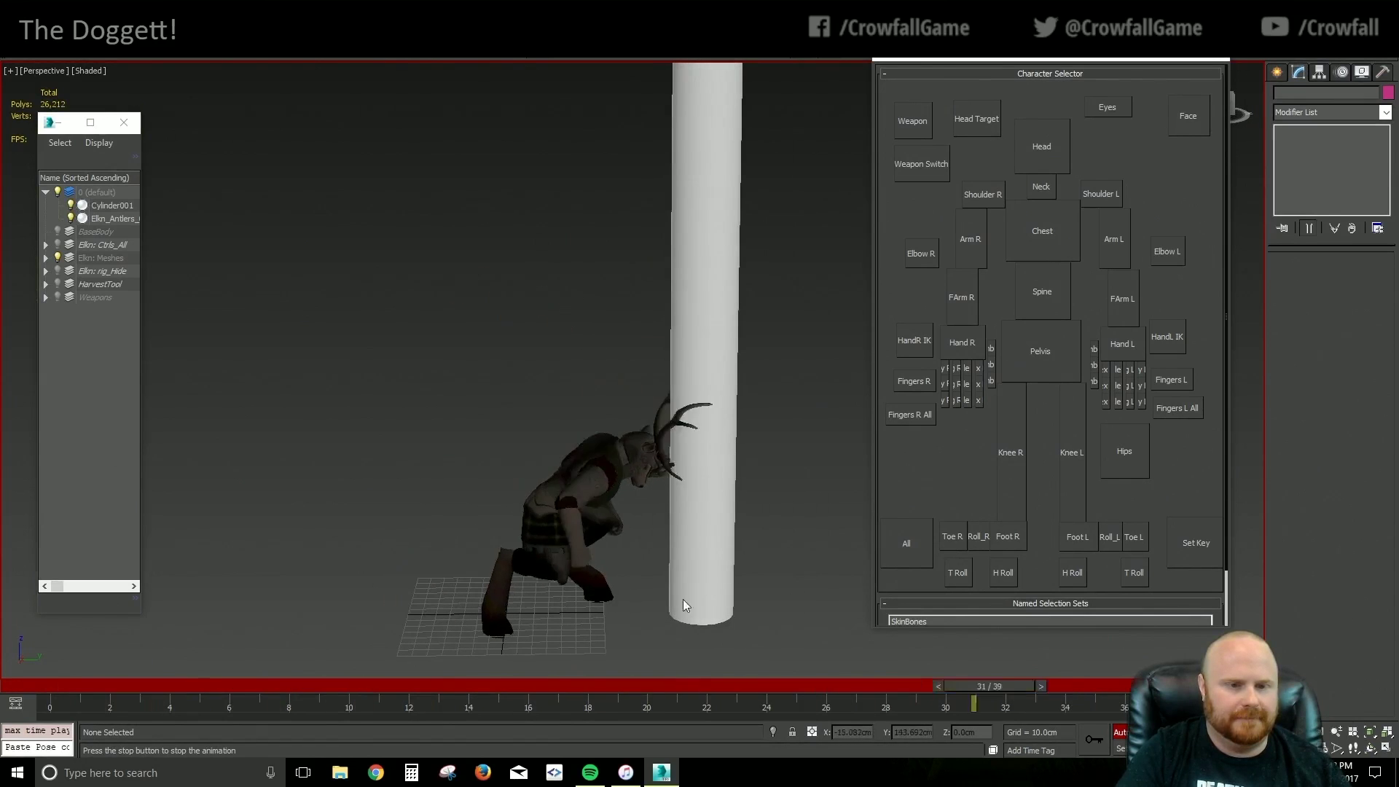
pyautogui.keyDown('alt'); pyautogui.moveTo(683, 599); pyautogui.dragTo(724, 589, button='middle'); pyautogui.keyUp('alt')
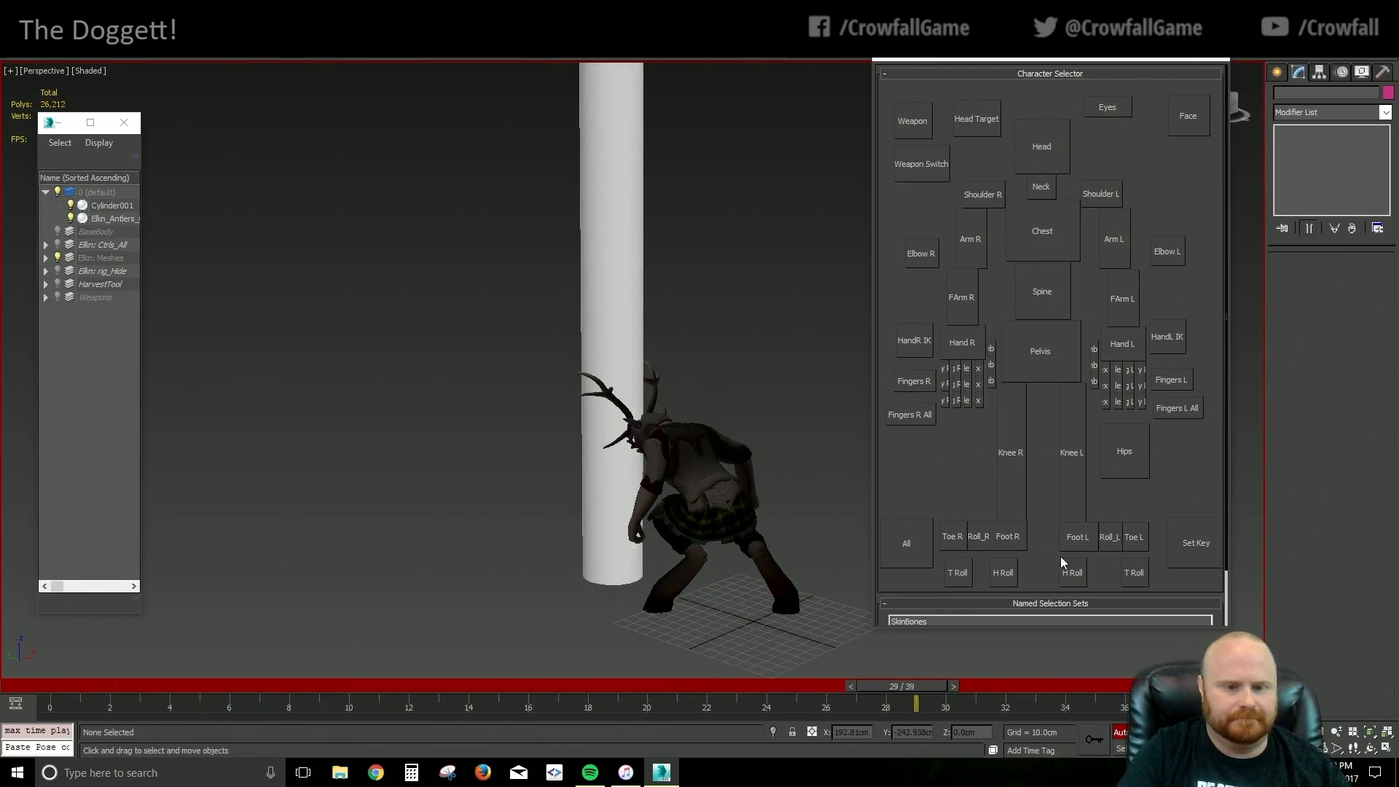
# Move the right foot control about 9 cm forward and 23 cm down at frame 21, and check the motion through frame 29
pyautogui.click(1011, 539)
pyautogui.moveTo(431, 683); pyautogui.dragTo(697, 706)
pyautogui.keyDown('alt'); pyautogui.moveTo(731, 628); pyautogui.dragTo(775, 606, button='middle'); pyautogui.keyUp('alt')
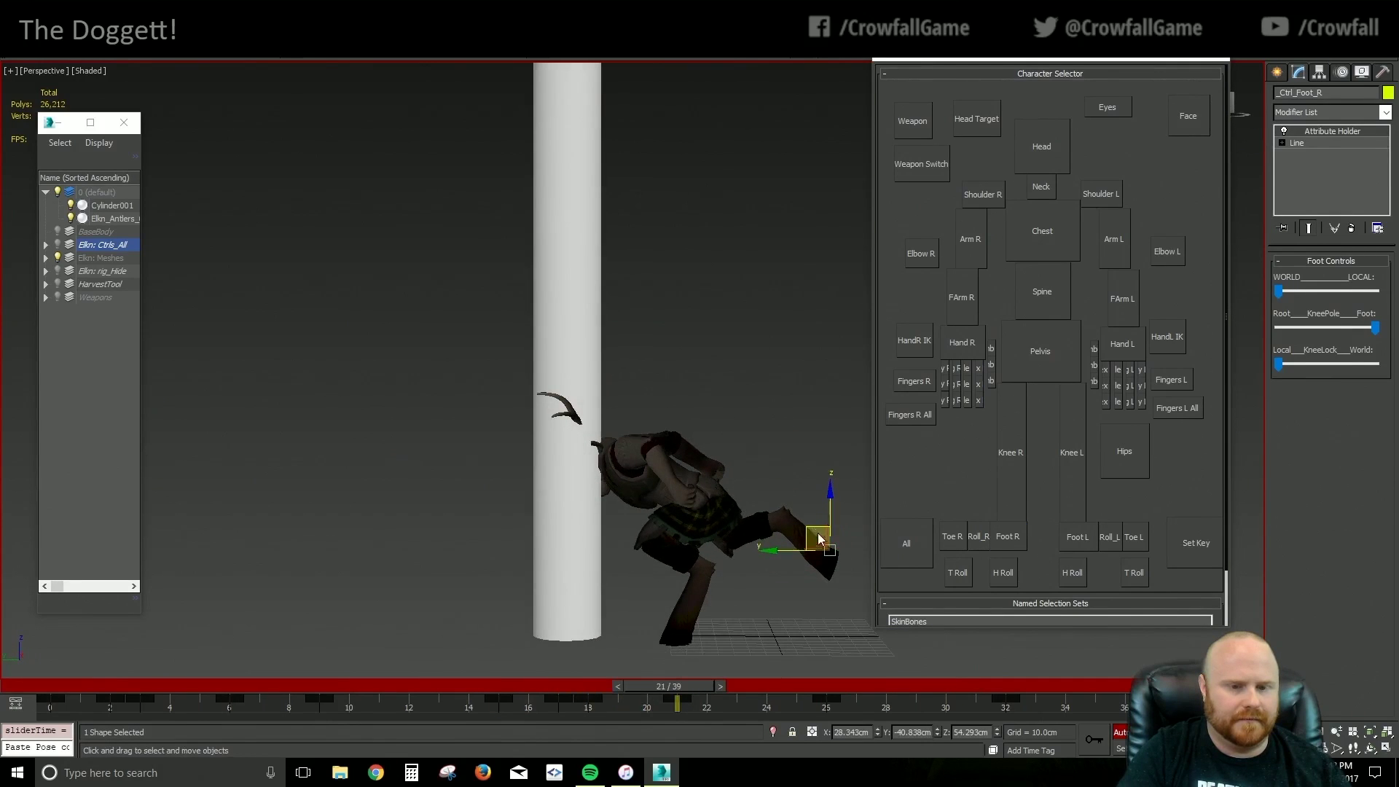
pyautogui.moveTo(818, 539); pyautogui.dragTo(807, 559)
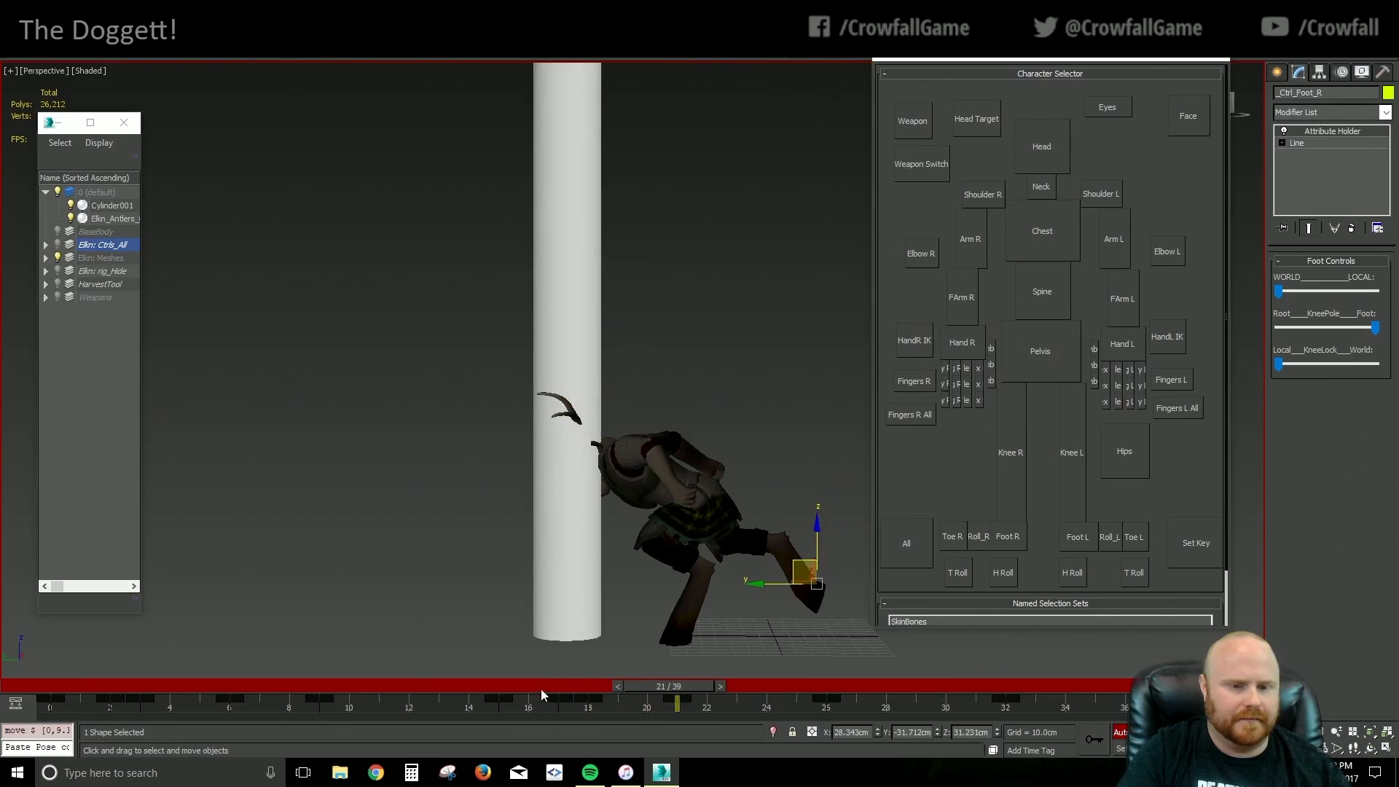
pyautogui.moveTo(668, 685); pyautogui.dragTo(903, 743)
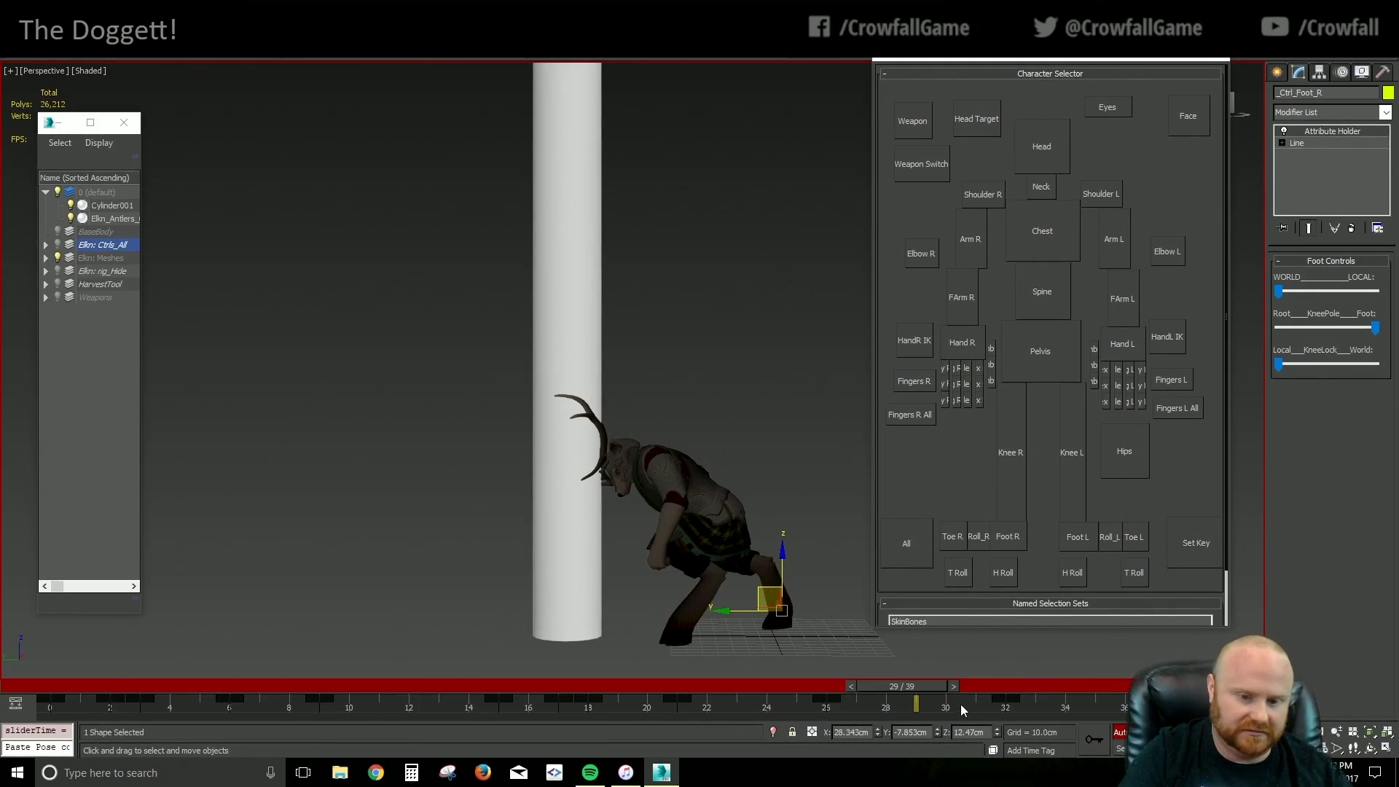
pyautogui.click(916, 702)
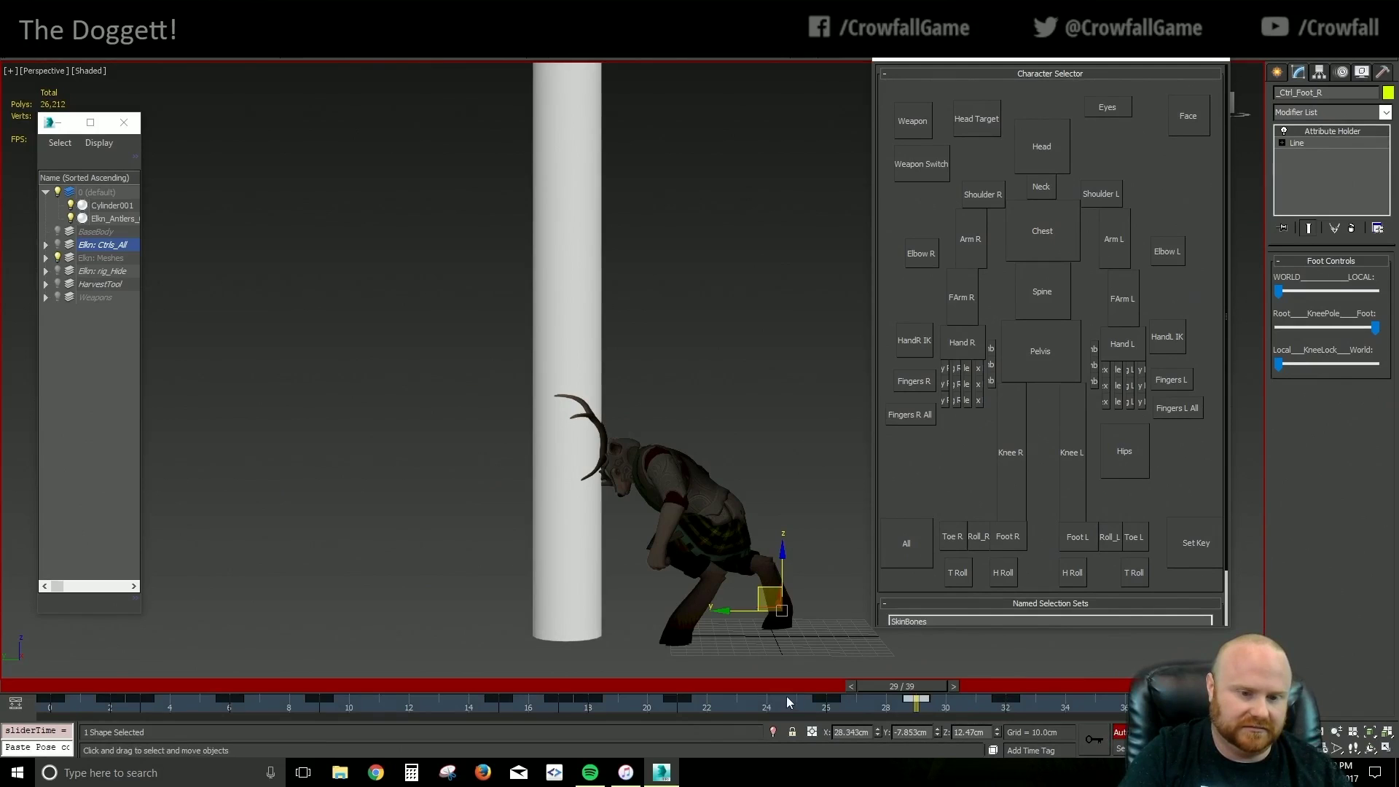
pyautogui.moveTo(768, 688); pyautogui.dragTo(914, 712)
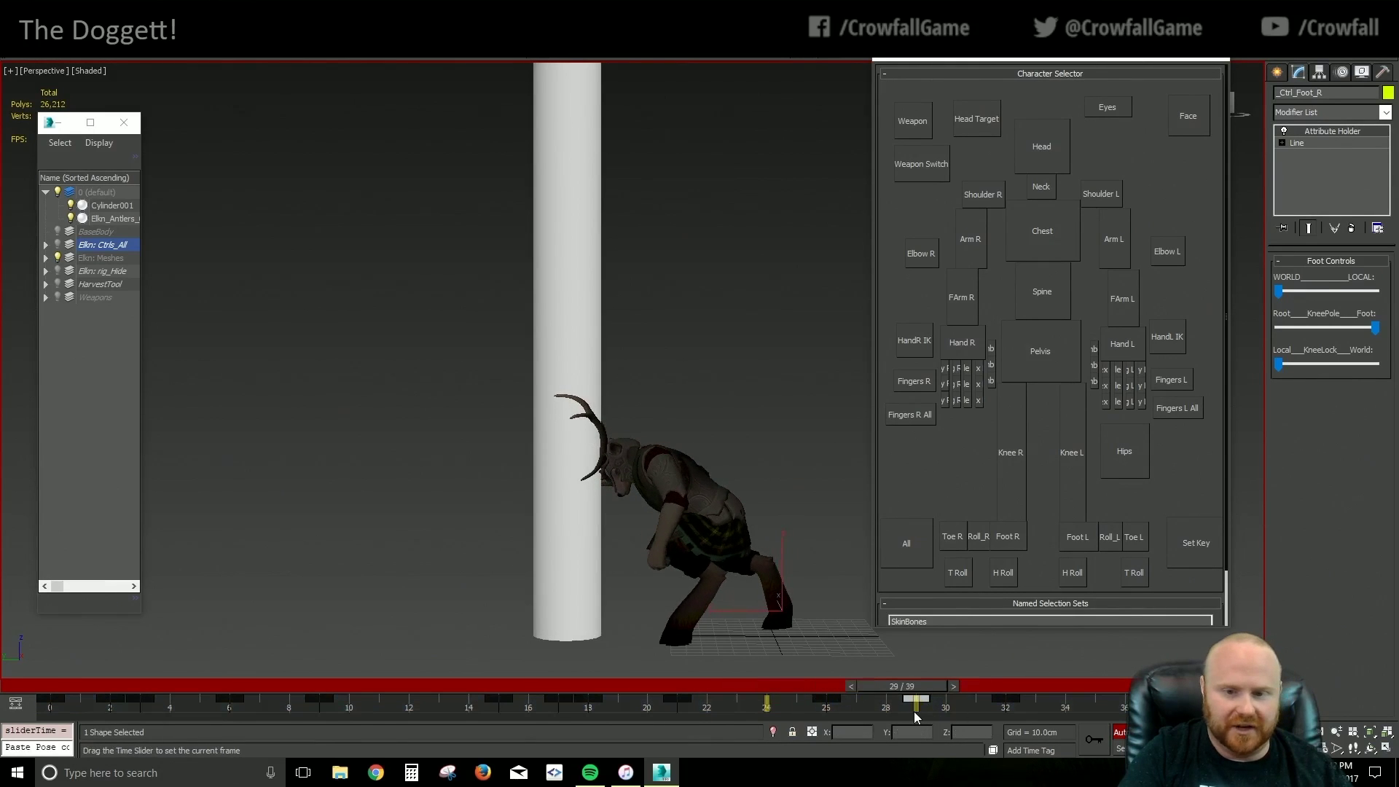
# Check the left foot's ball roll control, set a key on the right foot's ball roll control at frame 28, and view the pose at frame 0
pyautogui.click(1109, 537)
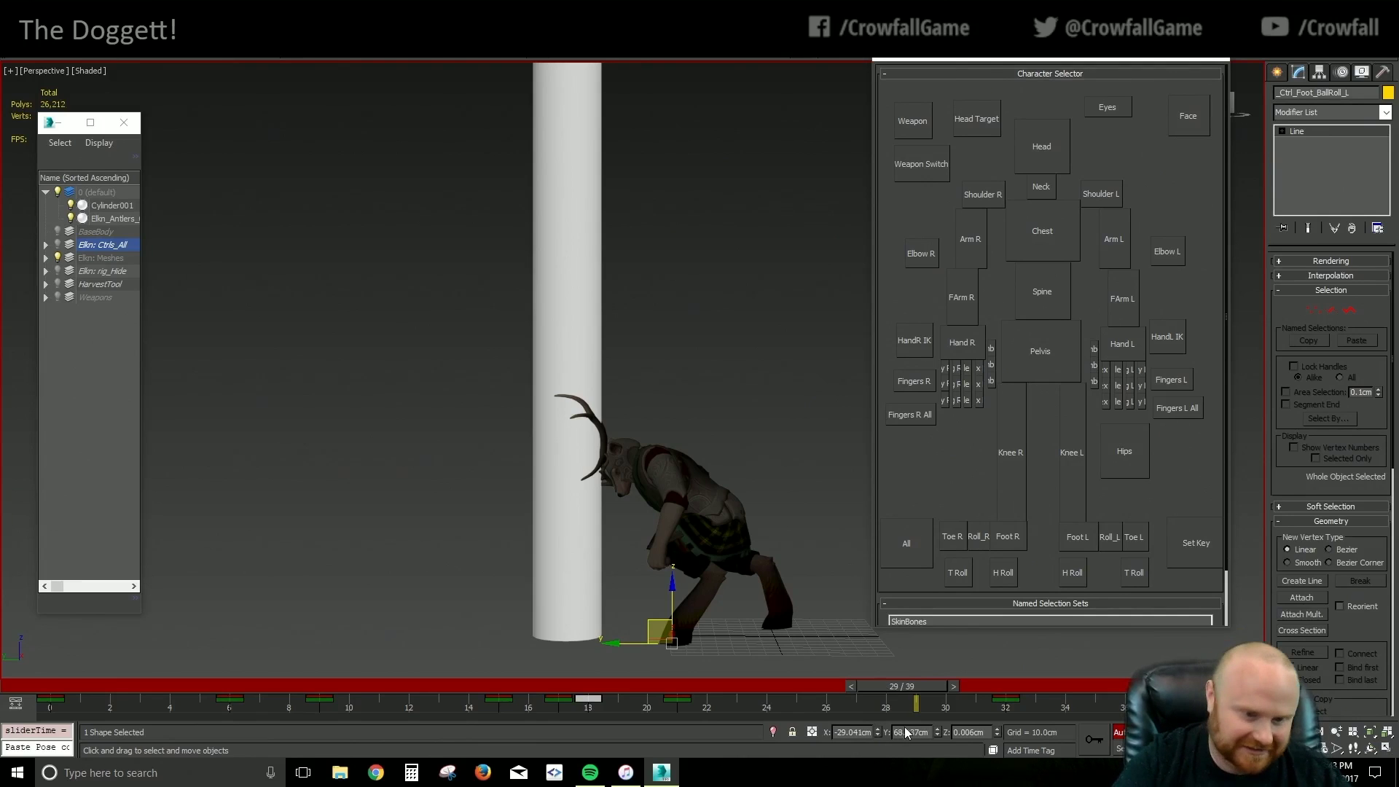
pyautogui.moveTo(692, 685); pyautogui.dragTo(845, 687)
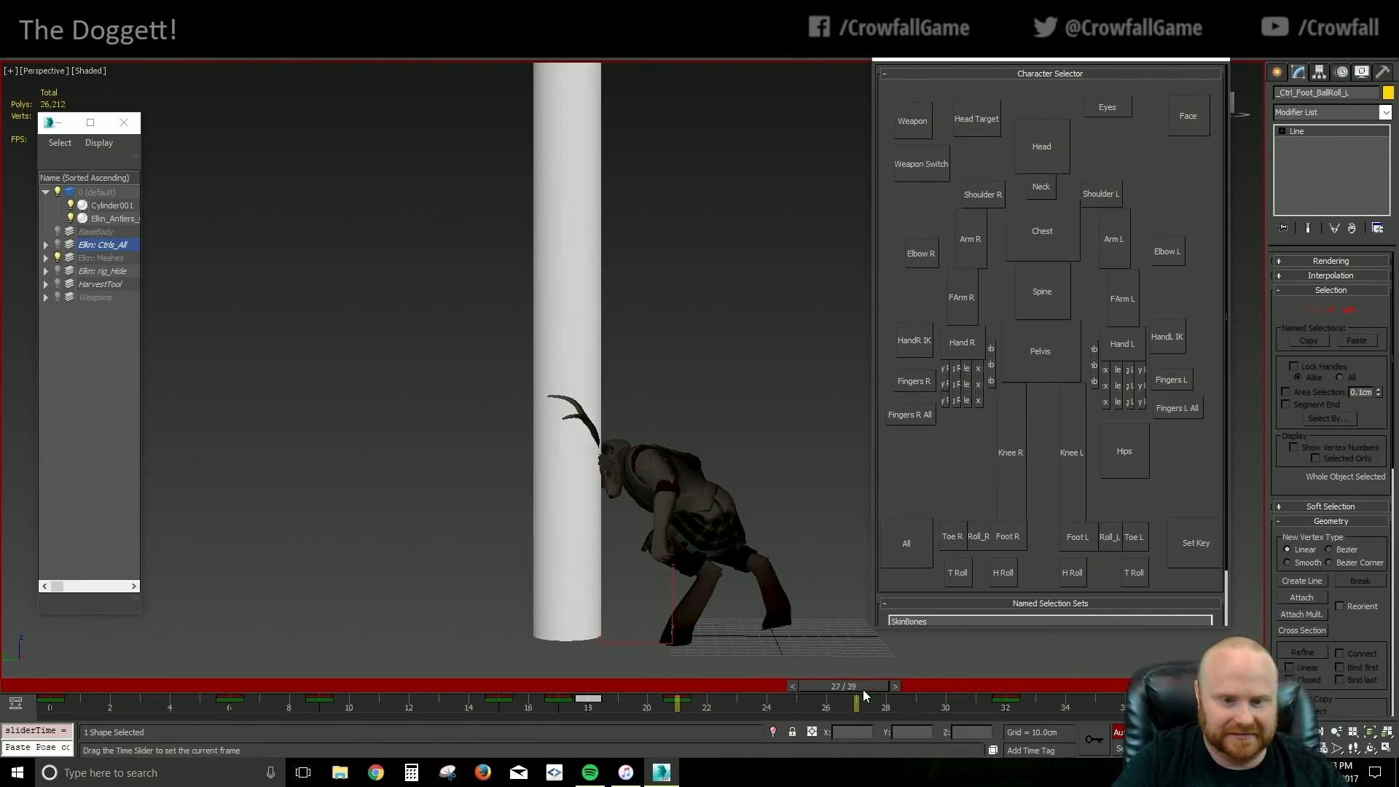
pyautogui.click(980, 537)
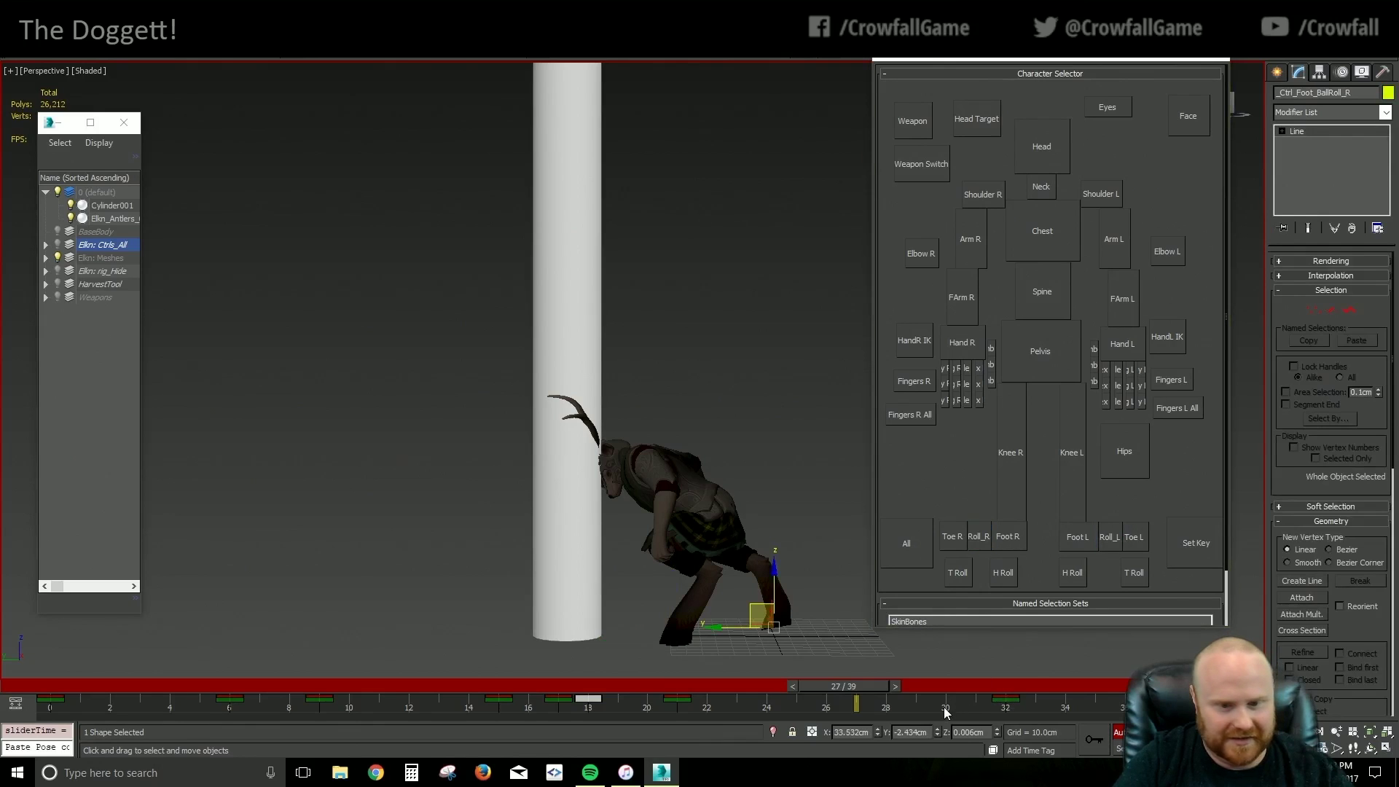
pyautogui.moveTo(853, 687)
pyautogui.mouseDown()
pyautogui.moveTo(888, 687)
pyautogui.moveTo(760, 685)
pyautogui.moveTo(1202, 703)
pyautogui.moveTo(480, 686)
pyautogui.moveTo(217, 653)
pyautogui.moveTo(37, 654)
pyautogui.mouseUp()
pyautogui.press('k')
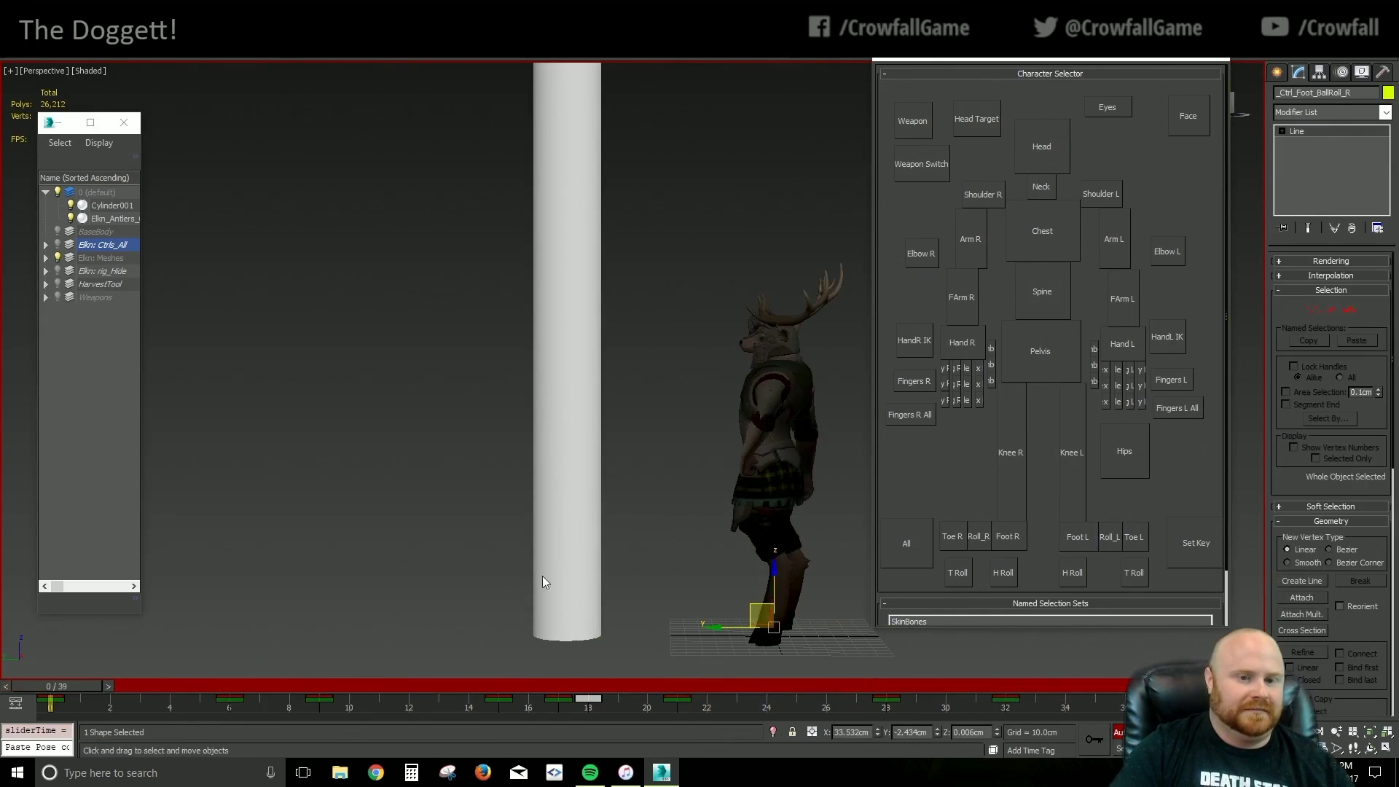
pyautogui.keyDown('alt'); pyautogui.moveTo(547, 575); pyautogui.dragTo(349, 557, button='middle'); pyautogui.keyUp('alt')
pyautogui.keyDown('alt'); pyautogui.moveTo(695, 525); pyautogui.dragTo(587, 542, button='middle'); pyautogui.keyUp('alt')
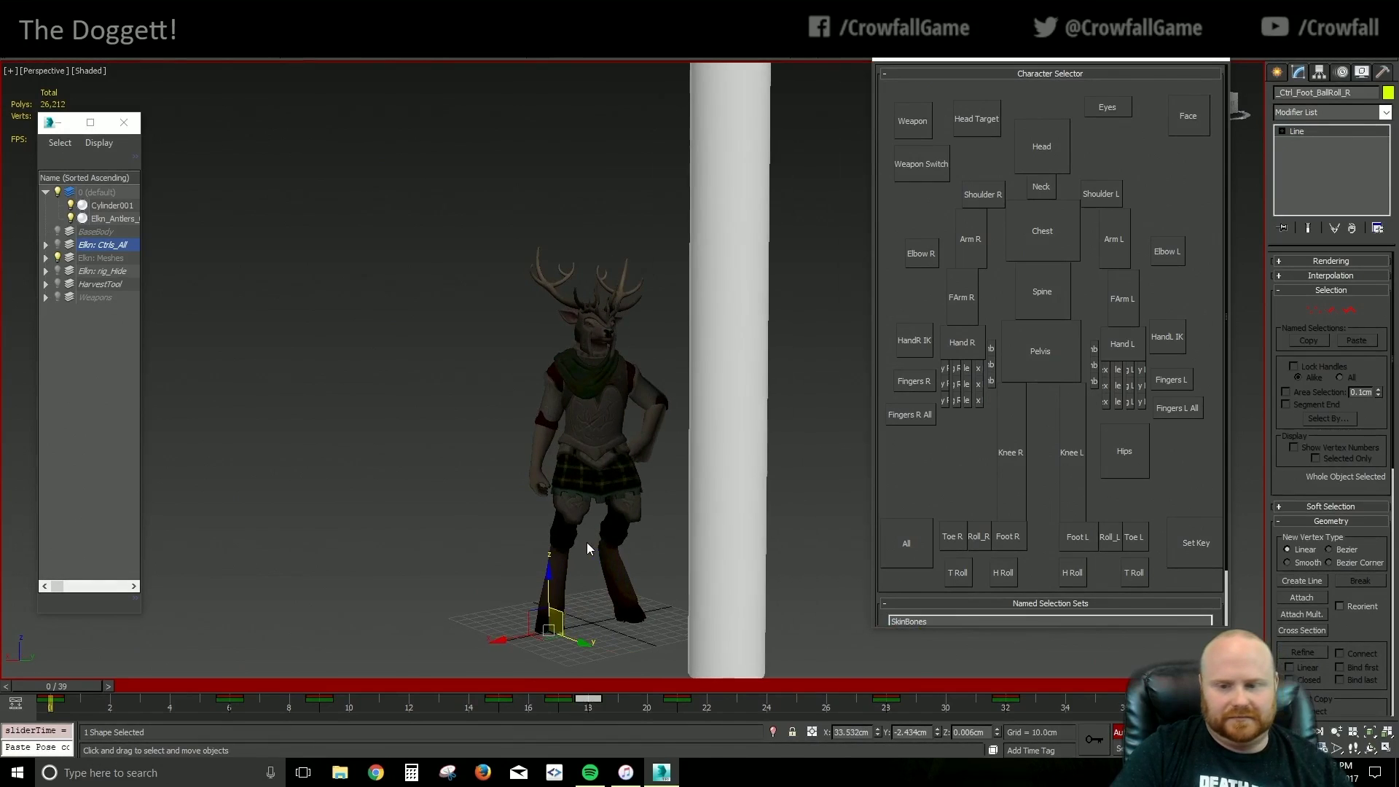
# Play the animation to check the arms from behind, and rotate the right forearm control at frame 27
pyautogui.press('/')
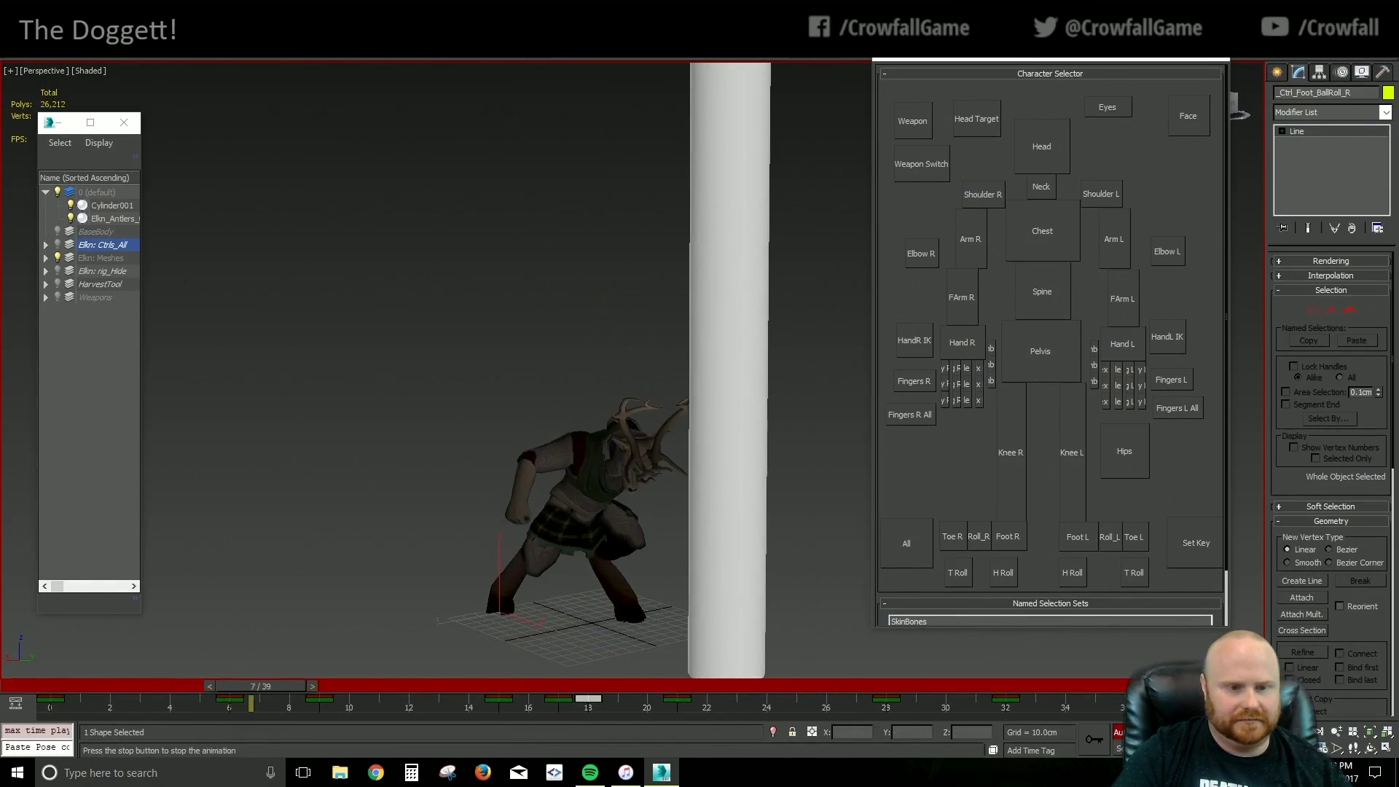
pyautogui.hotkey('shift', 'z')
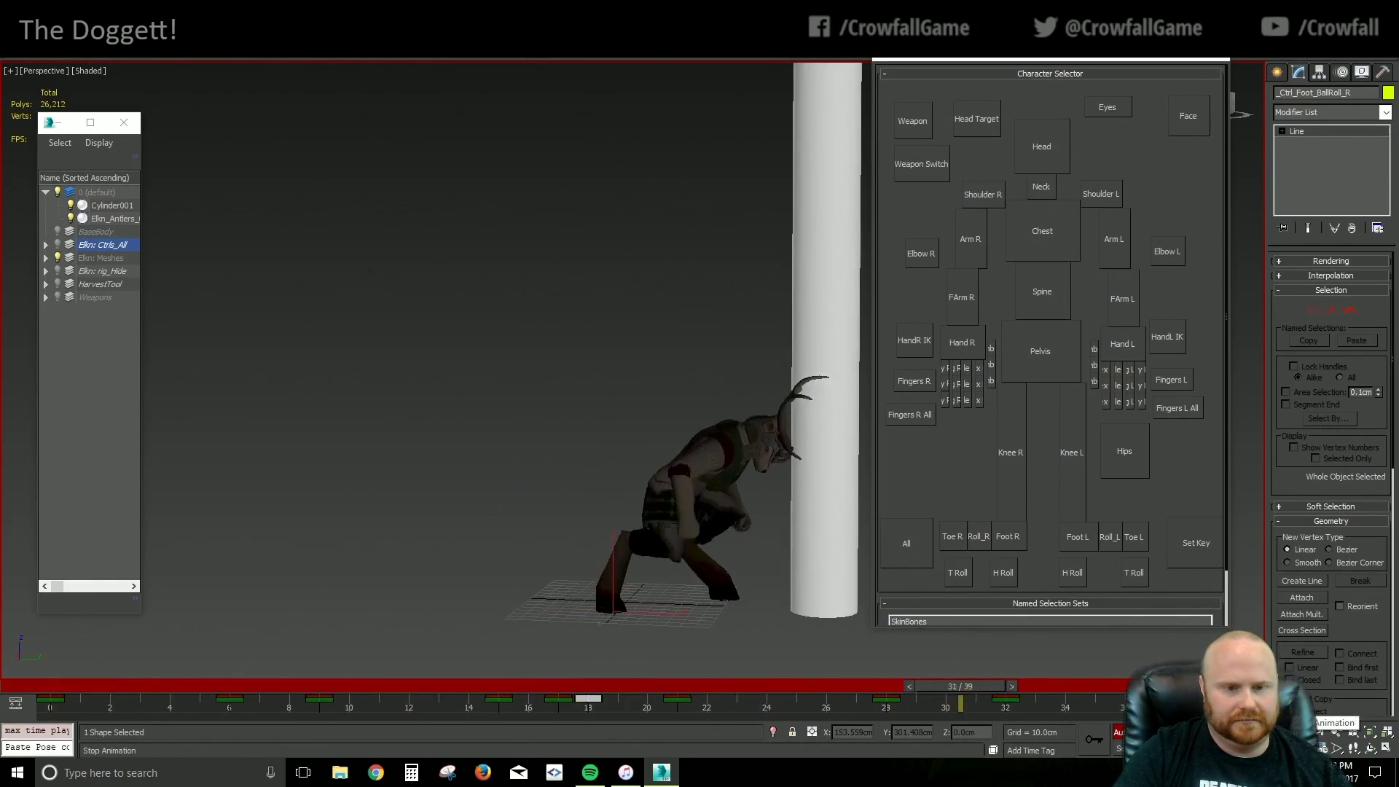
pyautogui.keyDown('alt'); pyautogui.moveTo(754, 599); pyautogui.dragTo(852, 597, button='middle'); pyautogui.keyUp('alt')
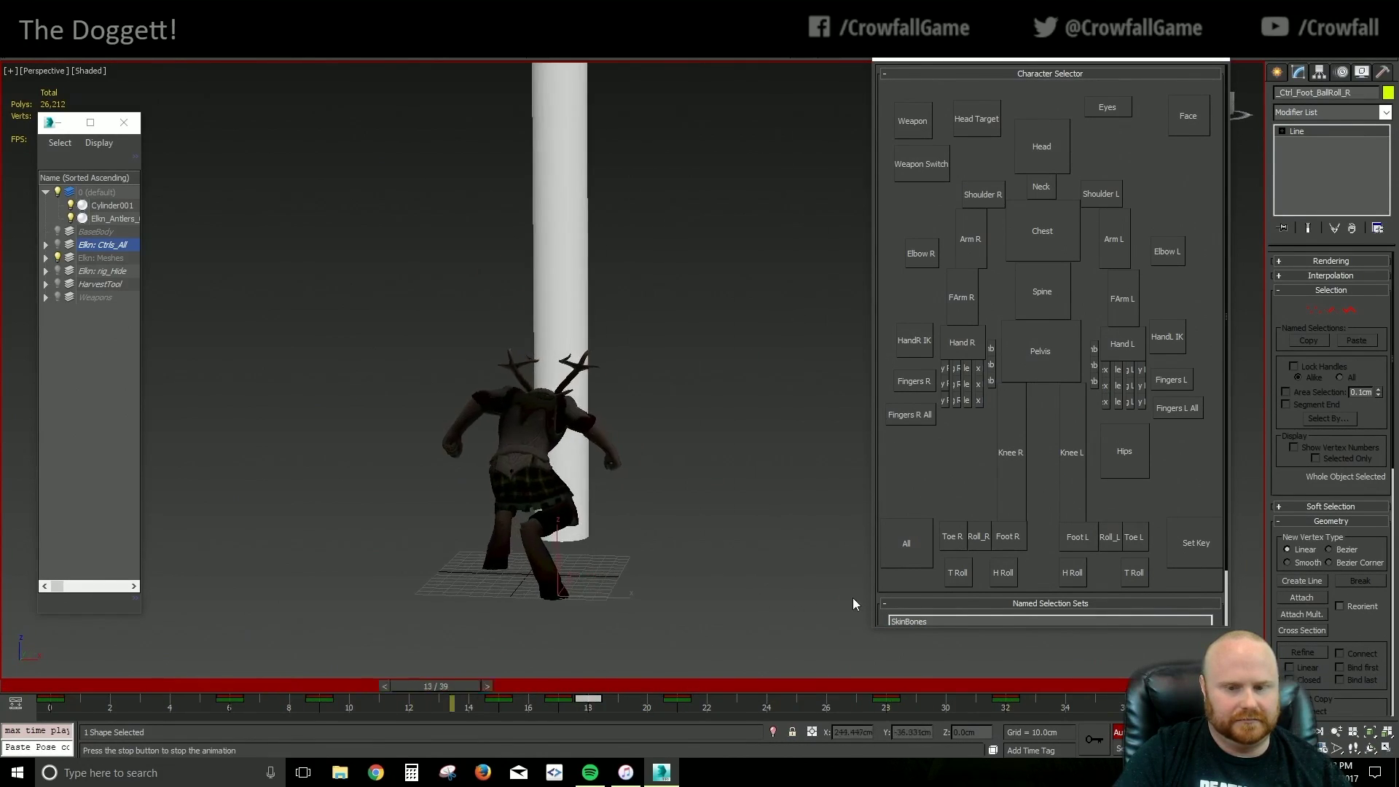
pyautogui.click(963, 306)
pyautogui.moveTo(705, 686); pyautogui.dragTo(873, 704)
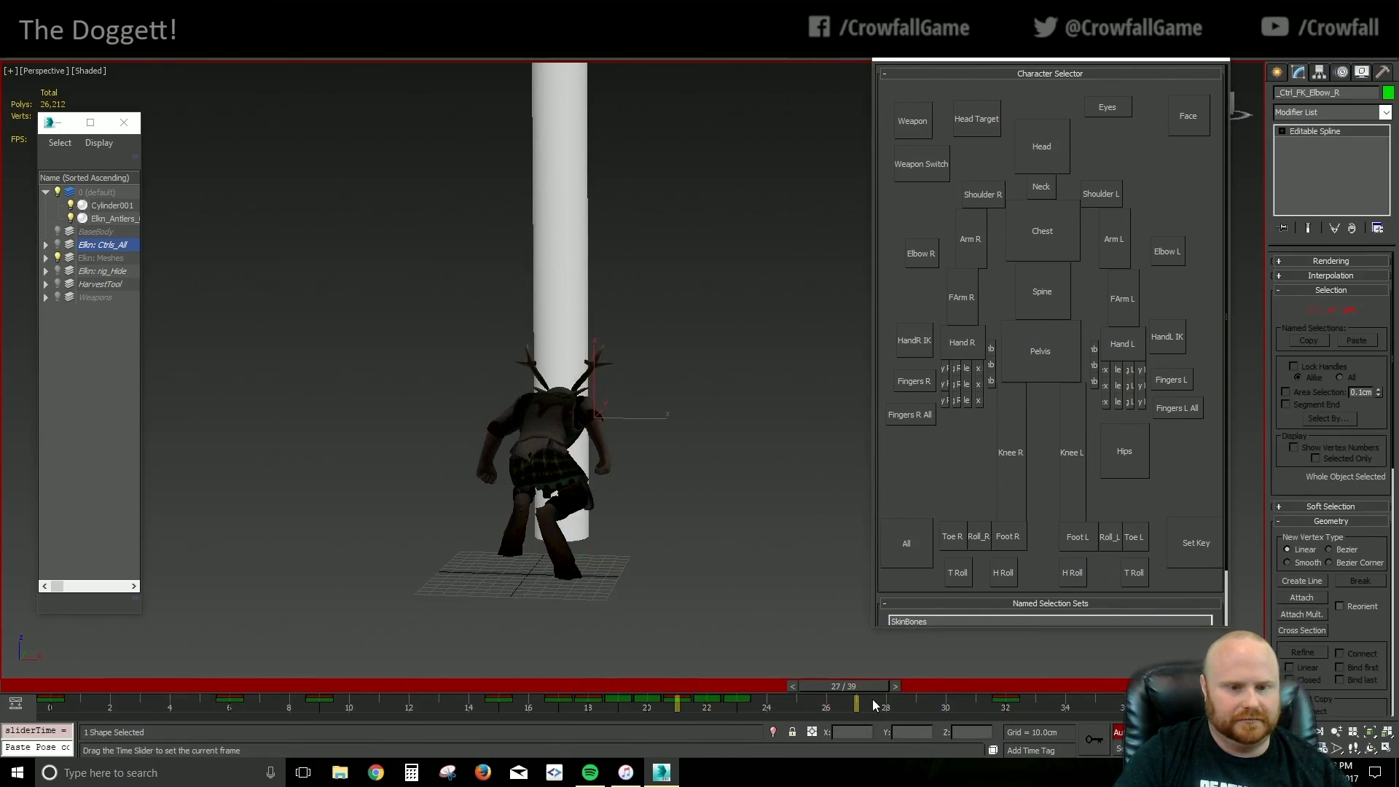
pyautogui.press('e')
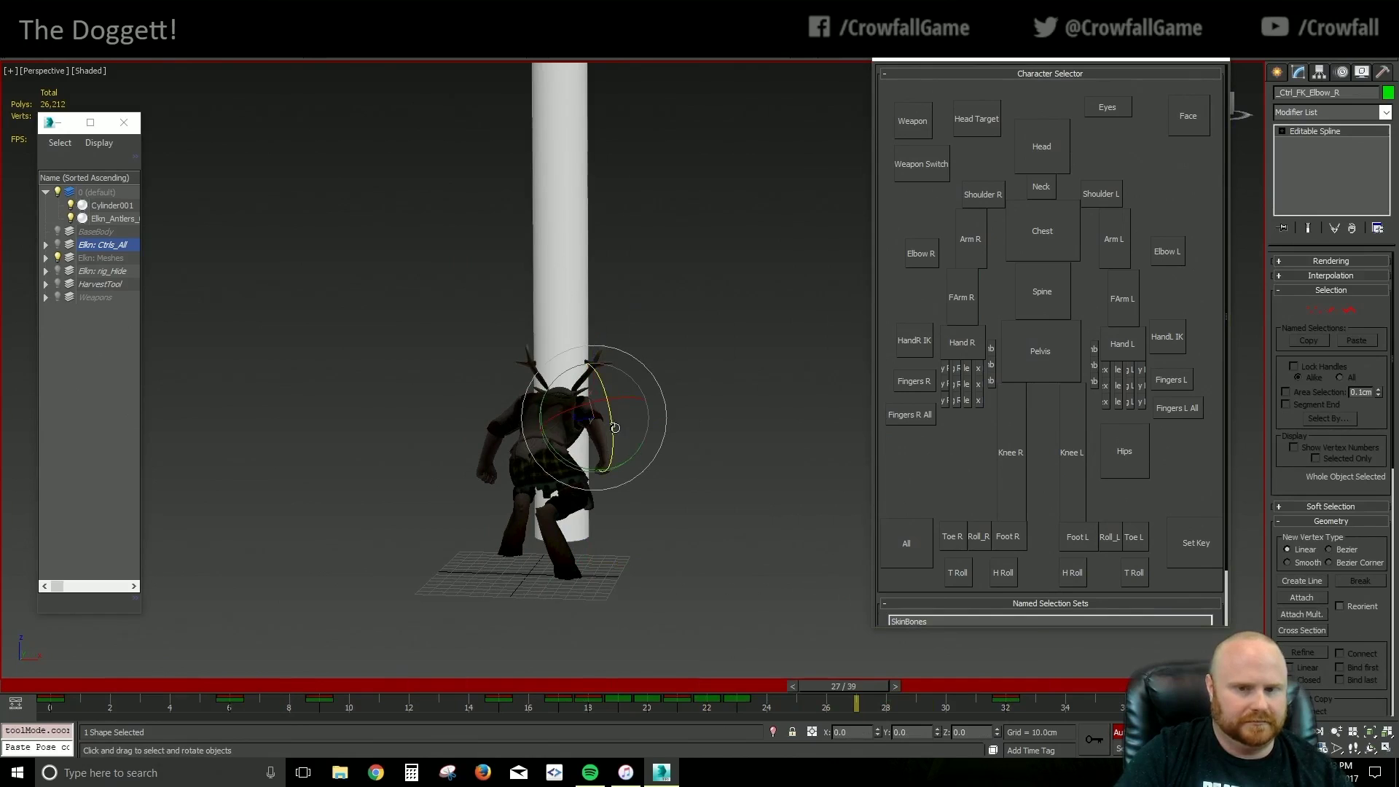
pyautogui.moveTo(611, 436); pyautogui.dragTo(625, 394)
# Rotate the right and left upper arm controls outward at frame 27 to spread the arms away from the body
pyautogui.click(1108, 251)
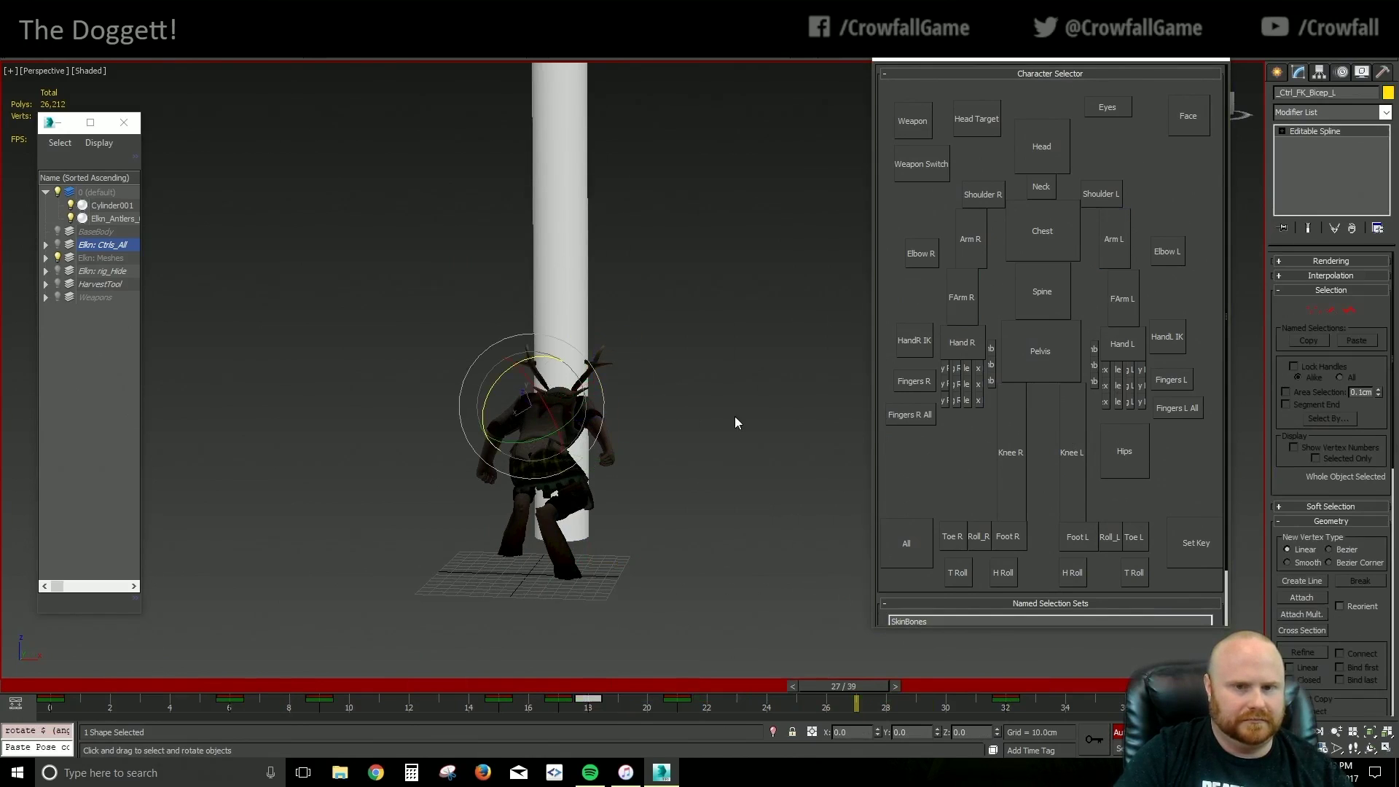
pyautogui.click(970, 239)
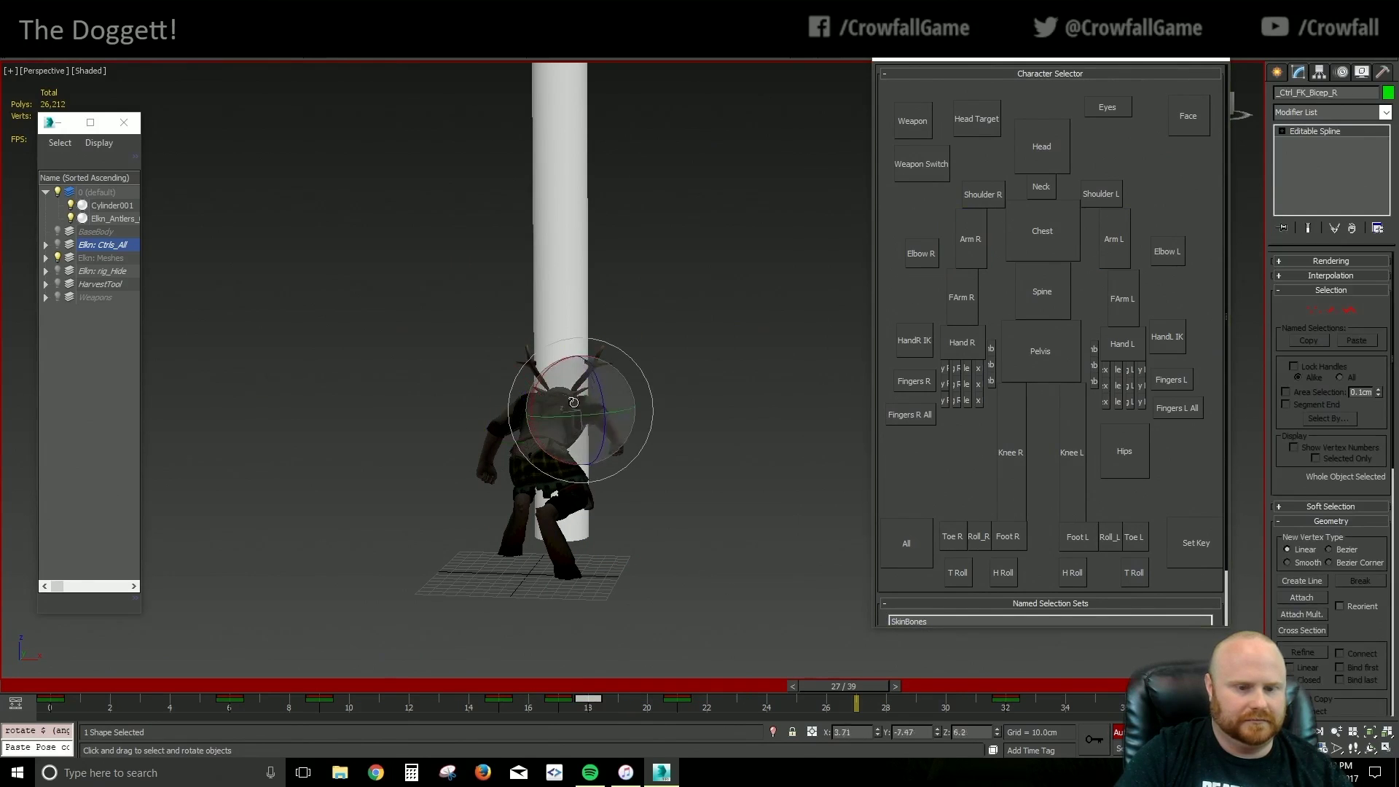
pyautogui.moveTo(489, 689); pyautogui.dragTo(885, 730)
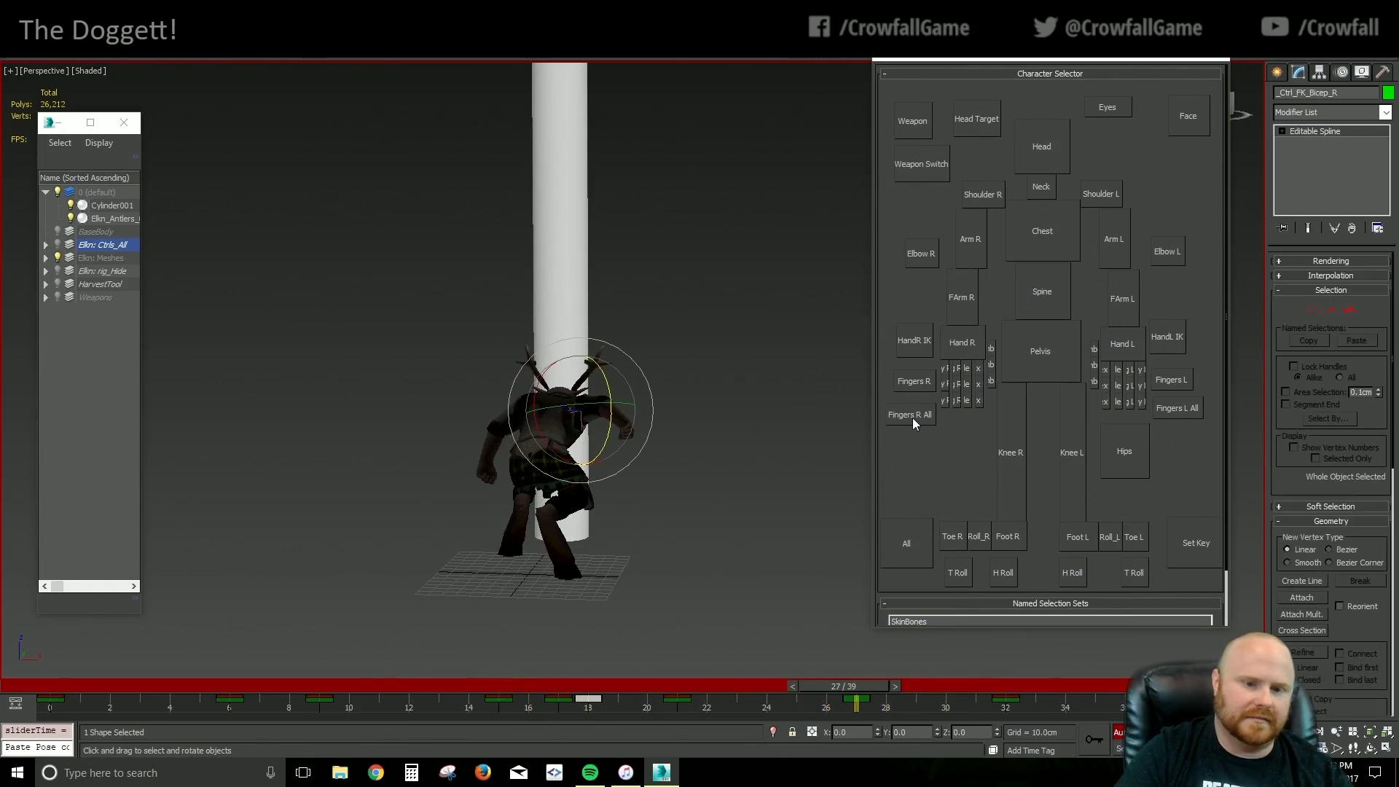
pyautogui.click(1108, 245)
pyautogui.moveTo(545, 439); pyautogui.dragTo(511, 431)
# Rotate the left forearm control at frame 27, clear the selection and save the scene
pyautogui.click(965, 300)
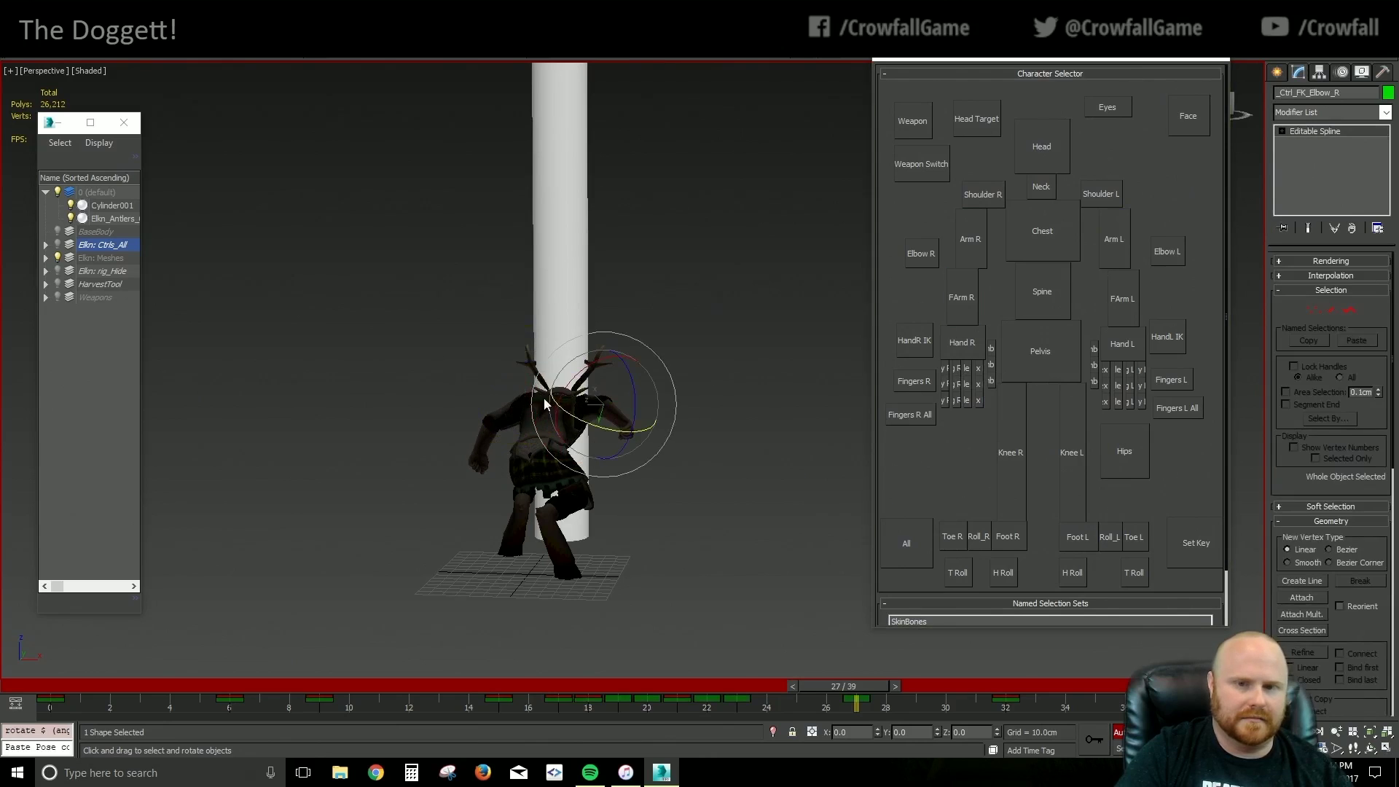
pyautogui.click(1122, 298)
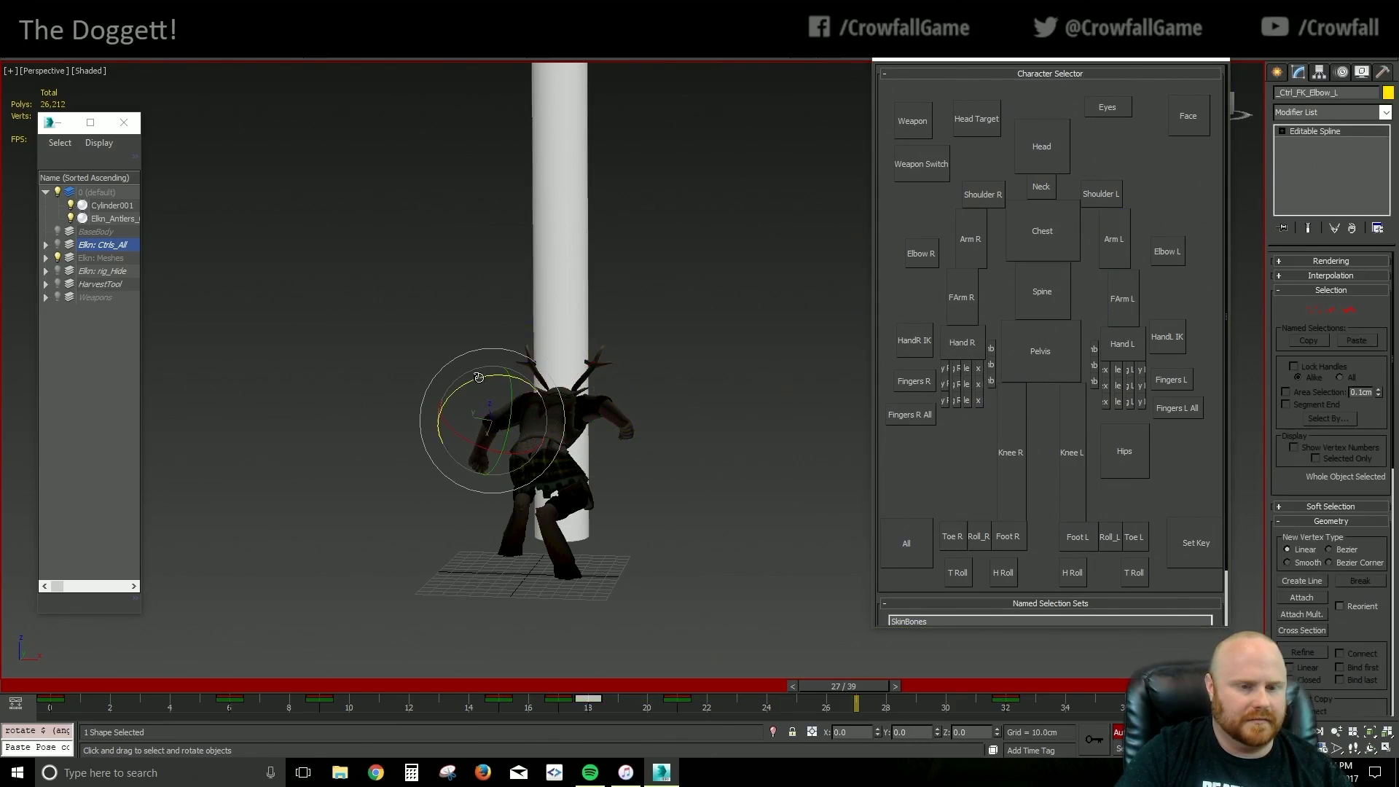
pyautogui.moveTo(478, 379); pyautogui.dragTo(510, 379)
pyautogui.keyDown('alt'); pyautogui.moveTo(646, 543); pyautogui.dragTo(806, 548, button='middle'); pyautogui.keyUp('alt')
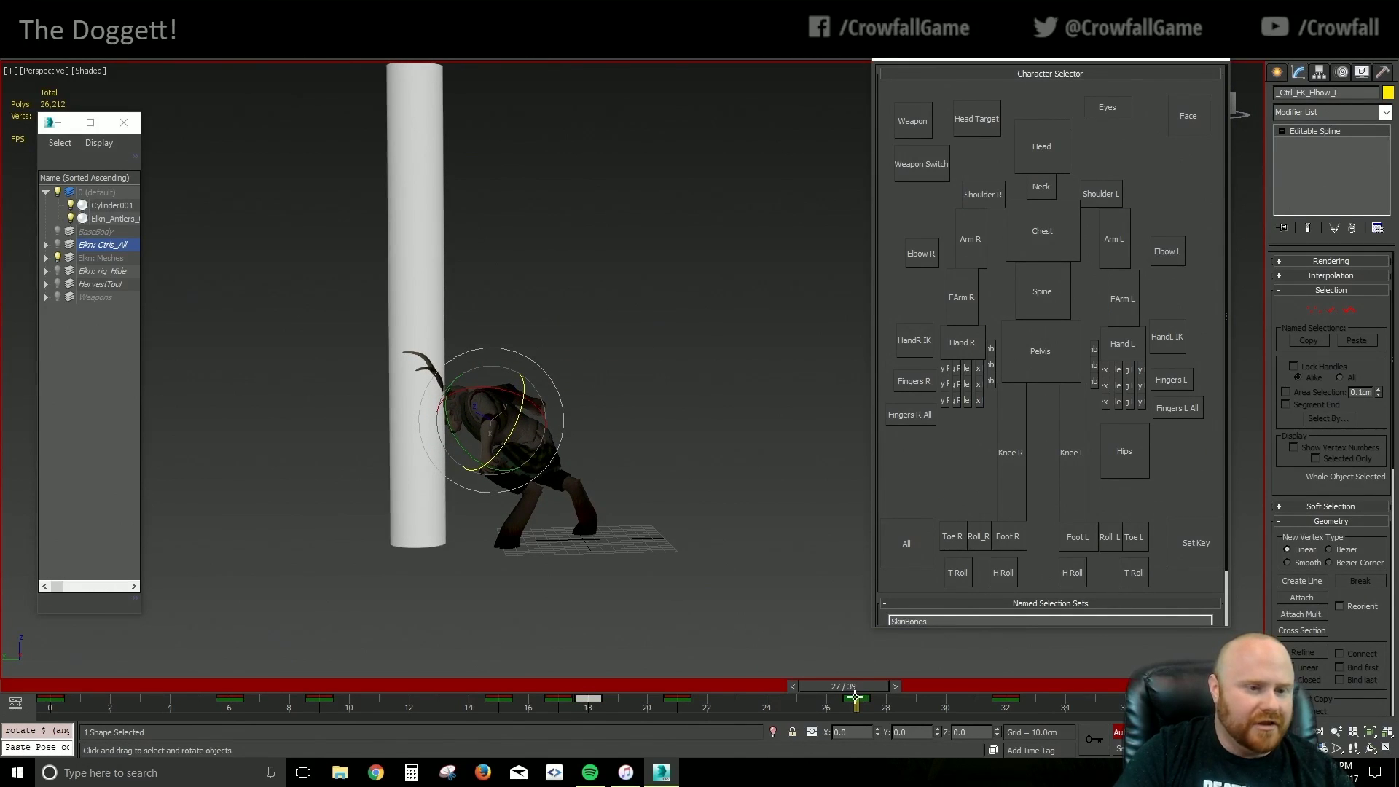
pyautogui.click(653, 592)
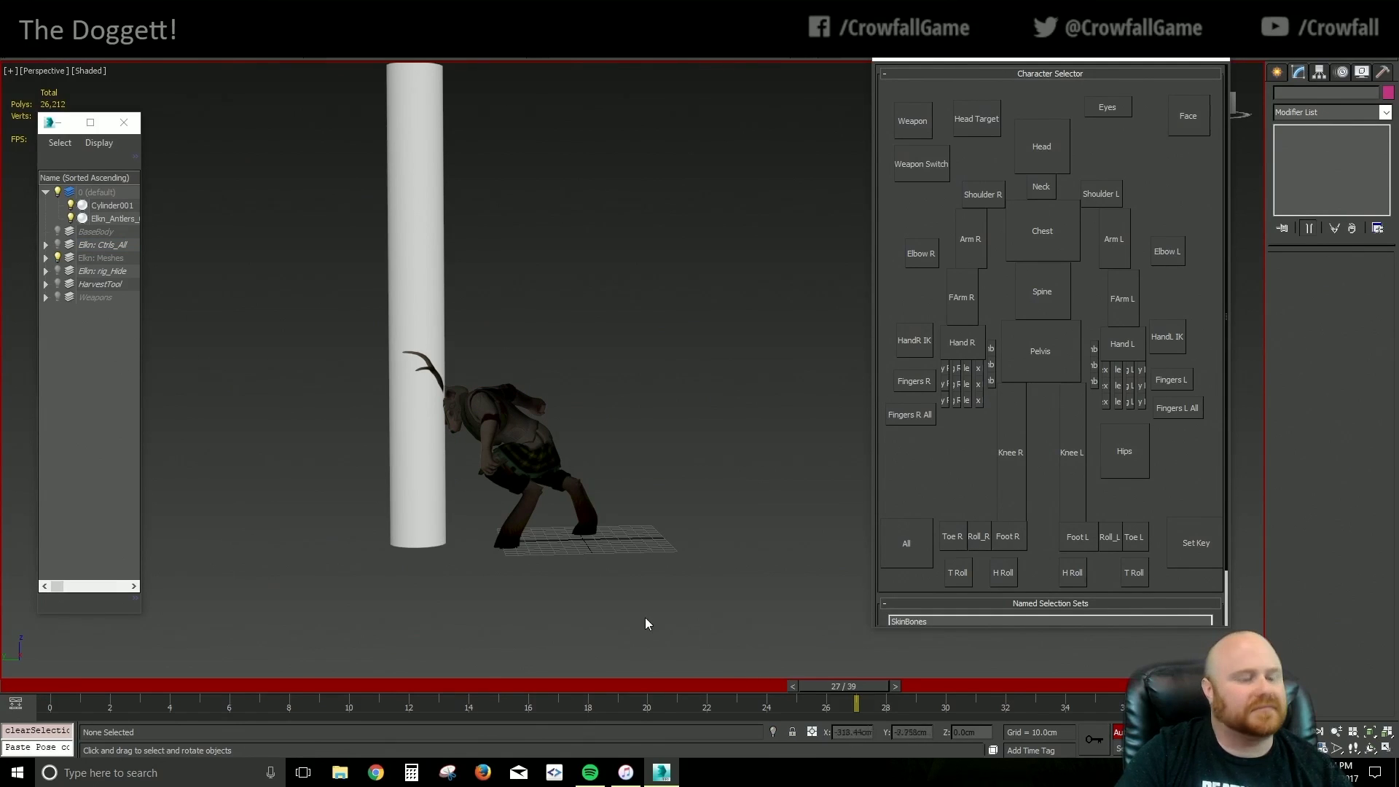
pyautogui.hotkey('ctrl', 's')
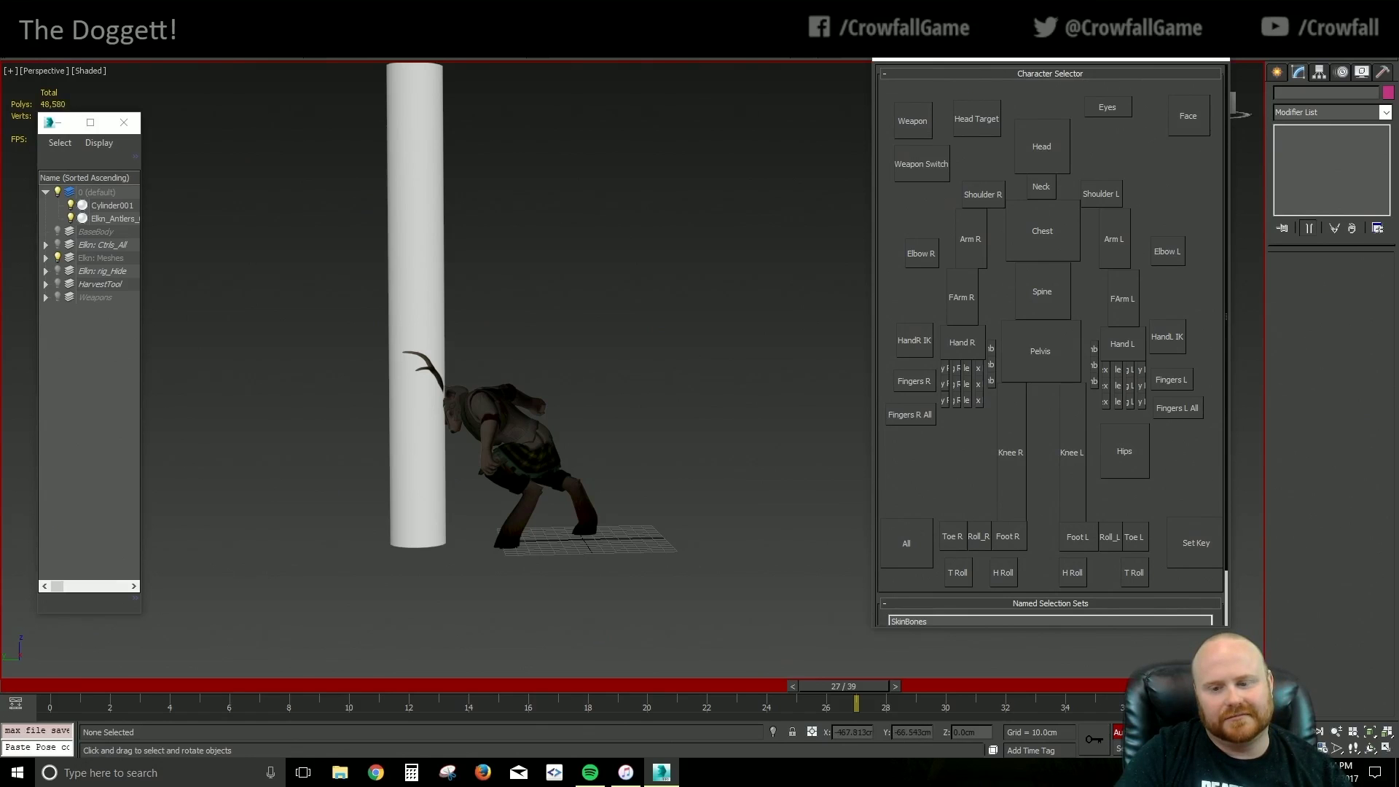
# Play the animation from several angles, and set a key on Cylinder001 at frame 18, where the antlers reach the column
pyautogui.press('/')
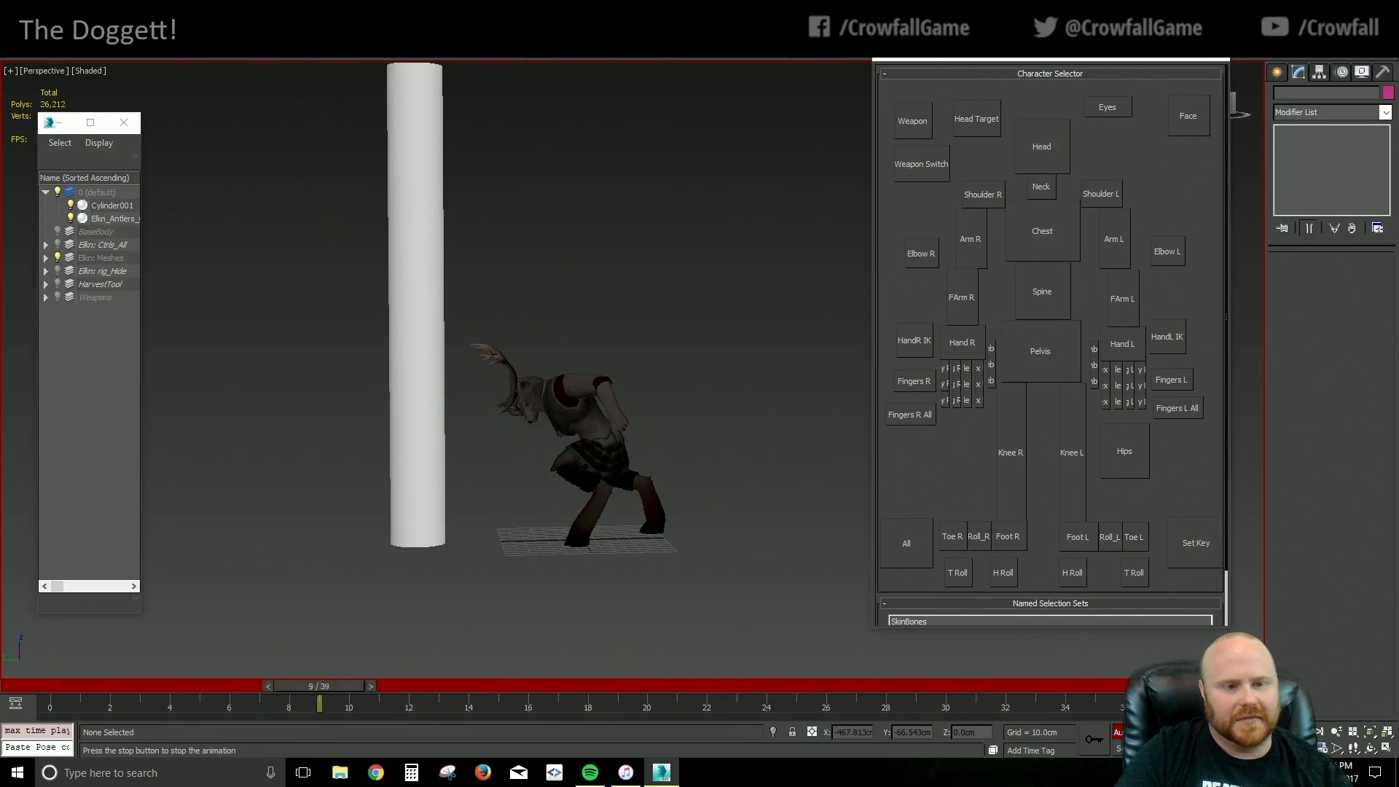
pyautogui.keyDown('alt'); pyautogui.moveTo(793, 583); pyautogui.dragTo(570, 560, button='middle'); pyautogui.keyUp('alt')
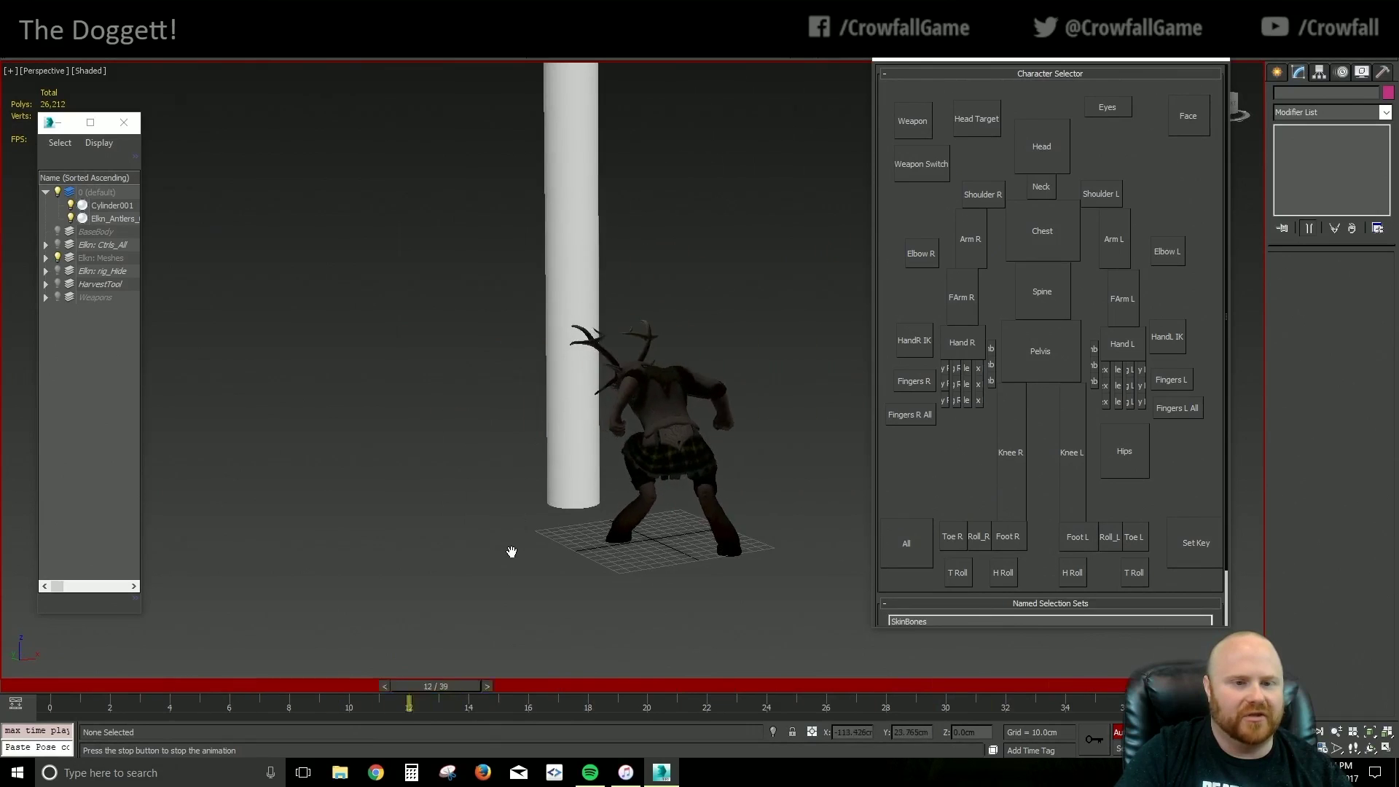
pyautogui.keyDown('alt'); pyautogui.moveTo(474, 546); pyautogui.dragTo(646, 540, button='middle'); pyautogui.keyUp('alt')
pyautogui.keyDown('alt'); pyautogui.moveTo(646, 543); pyautogui.dragTo(452, 565, button='middle'); pyautogui.keyUp('alt')
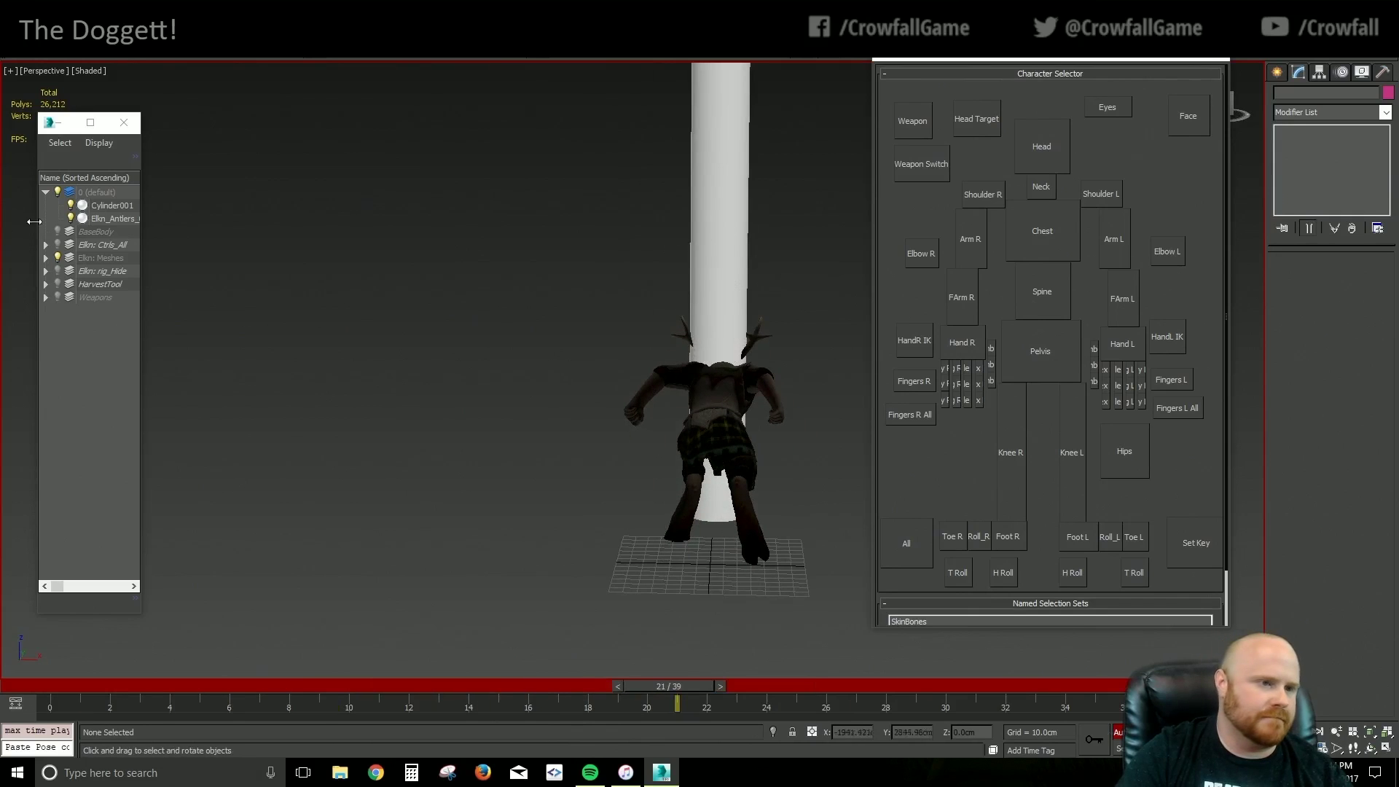
pyautogui.click(110, 207)
pyautogui.moveTo(374, 686); pyautogui.dragTo(616, 717)
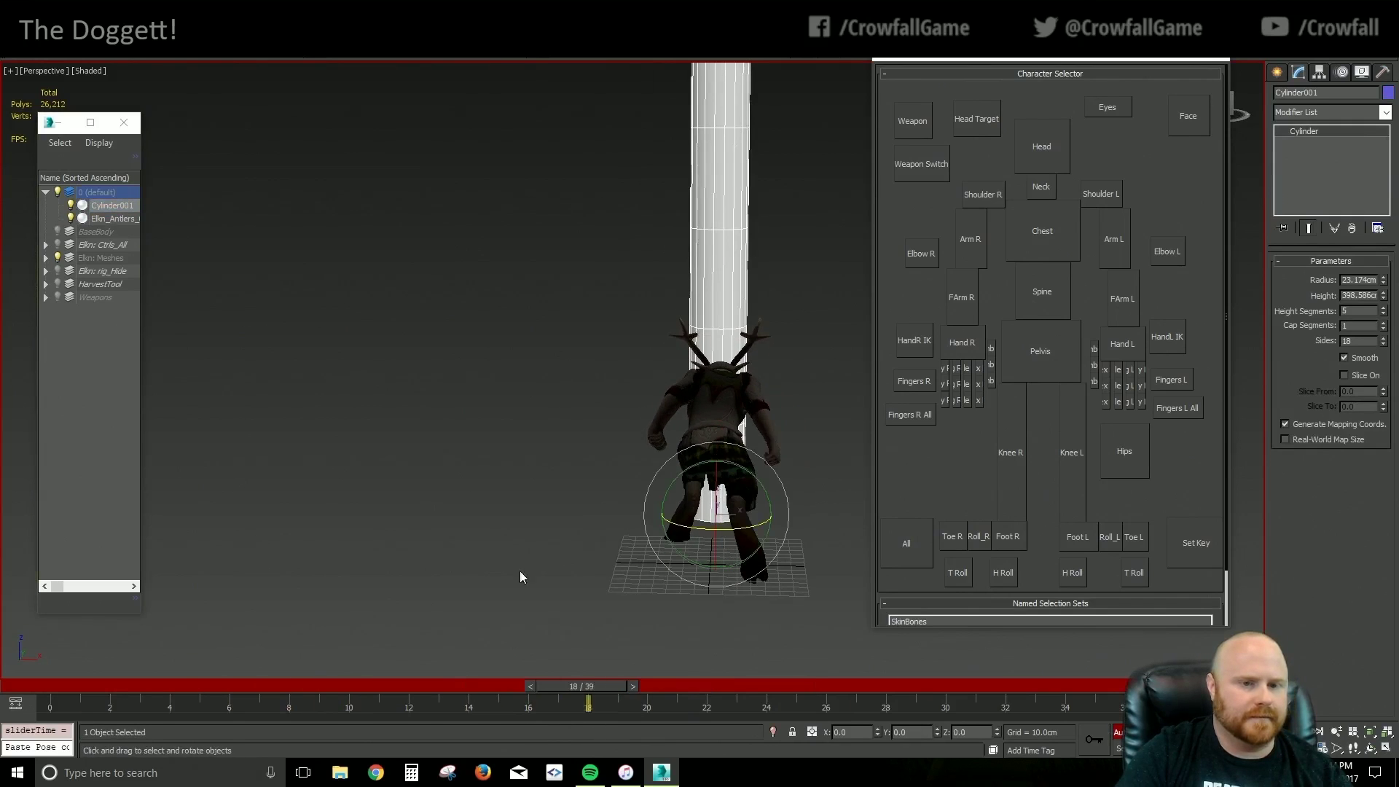
pyautogui.moveTo(519, 571)
pyautogui.keyDown('alt'); pyautogui.mouseDown(button='middle')
pyautogui.moveTo(729, 552)
pyautogui.moveTo(684, 552)
pyautogui.moveTo(690, 604)
pyautogui.moveTo(662, 577)
pyautogui.moveTo(518, 581)
pyautogui.moveTo(530, 560)
pyautogui.mouseUp(button='middle'); pyautogui.keyUp('alt')
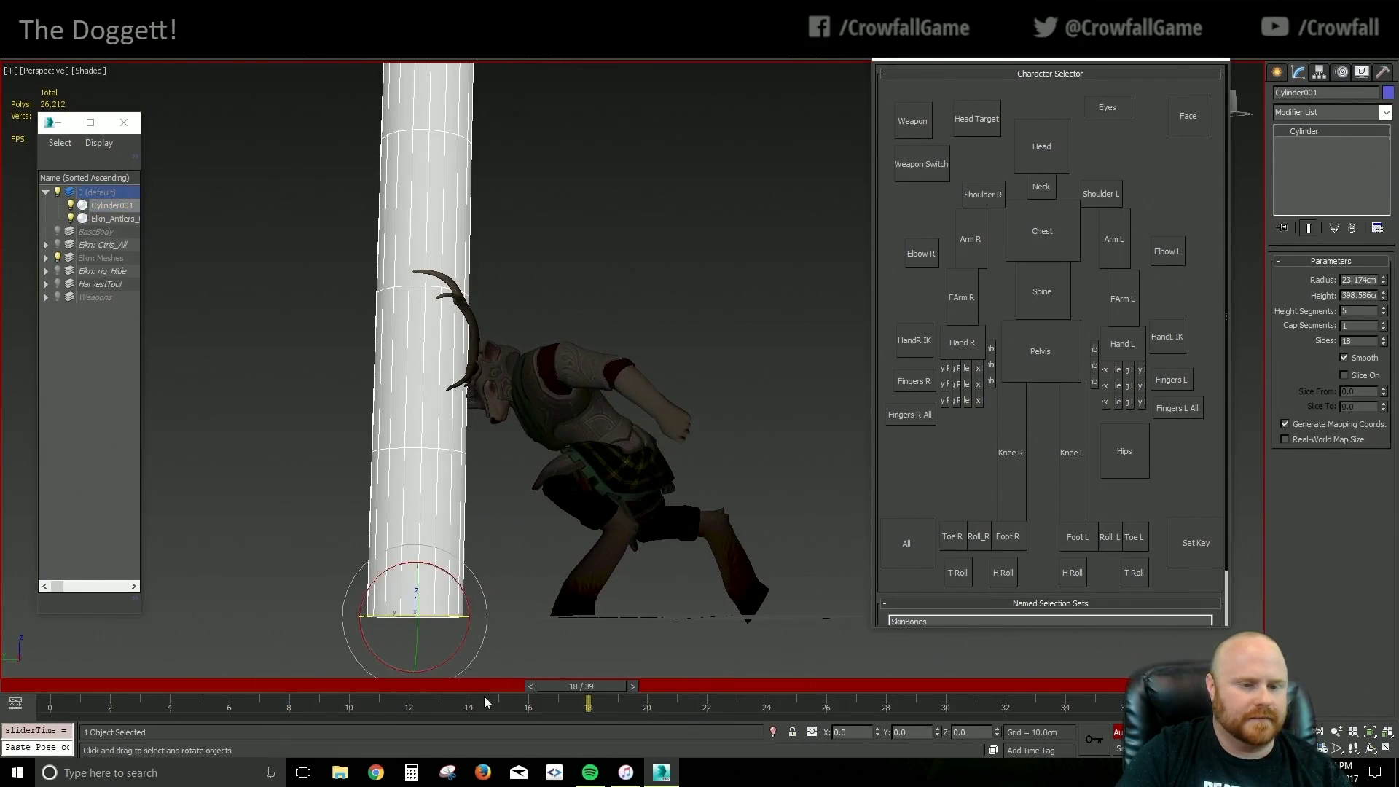
pyautogui.moveTo(601, 686); pyautogui.dragTo(626, 699)
pyautogui.press('k')
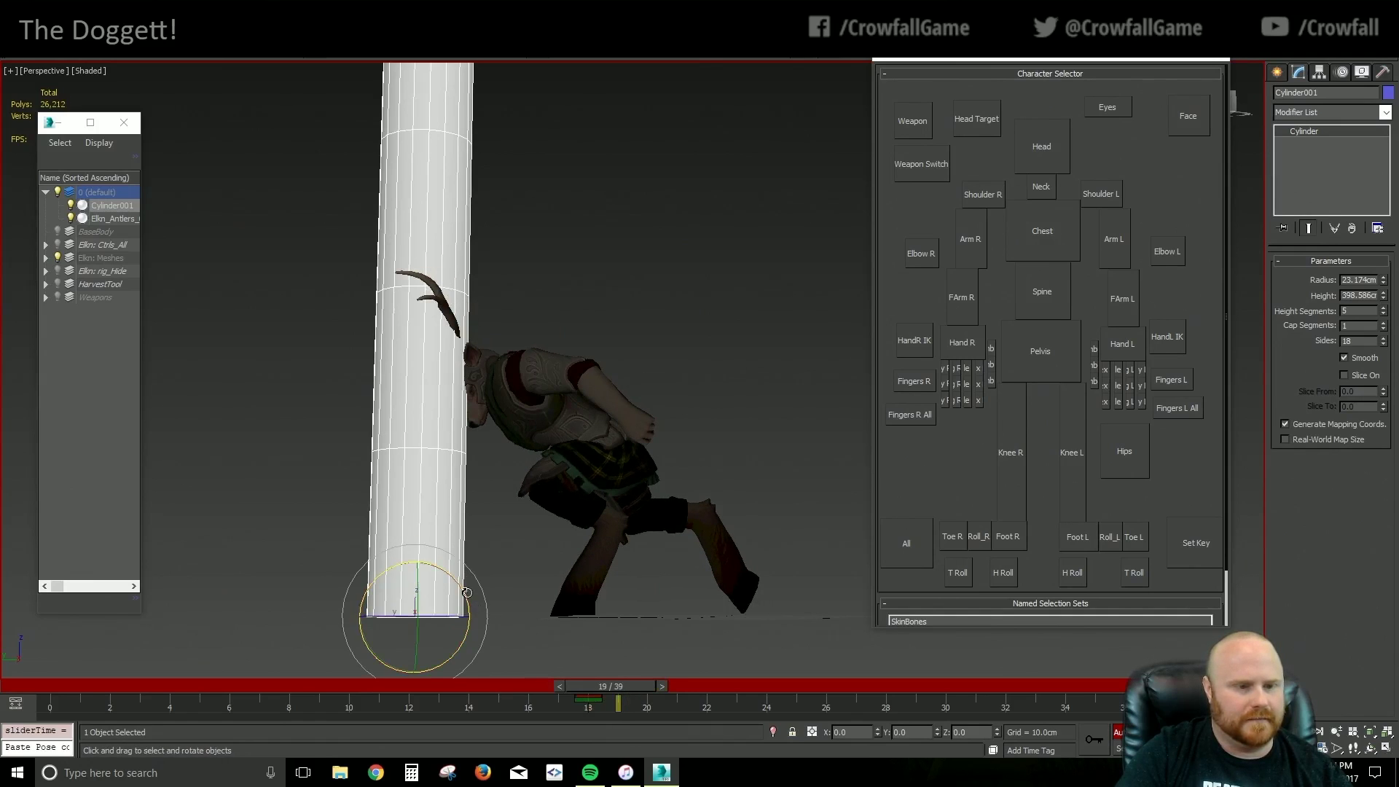
# Tilt Cylinder001 back and forth from the impact over frames 19 to 21, and copy its upright frame 18 key to frame 22
pyautogui.moveTo(440, 574); pyautogui.dragTo(455, 581)
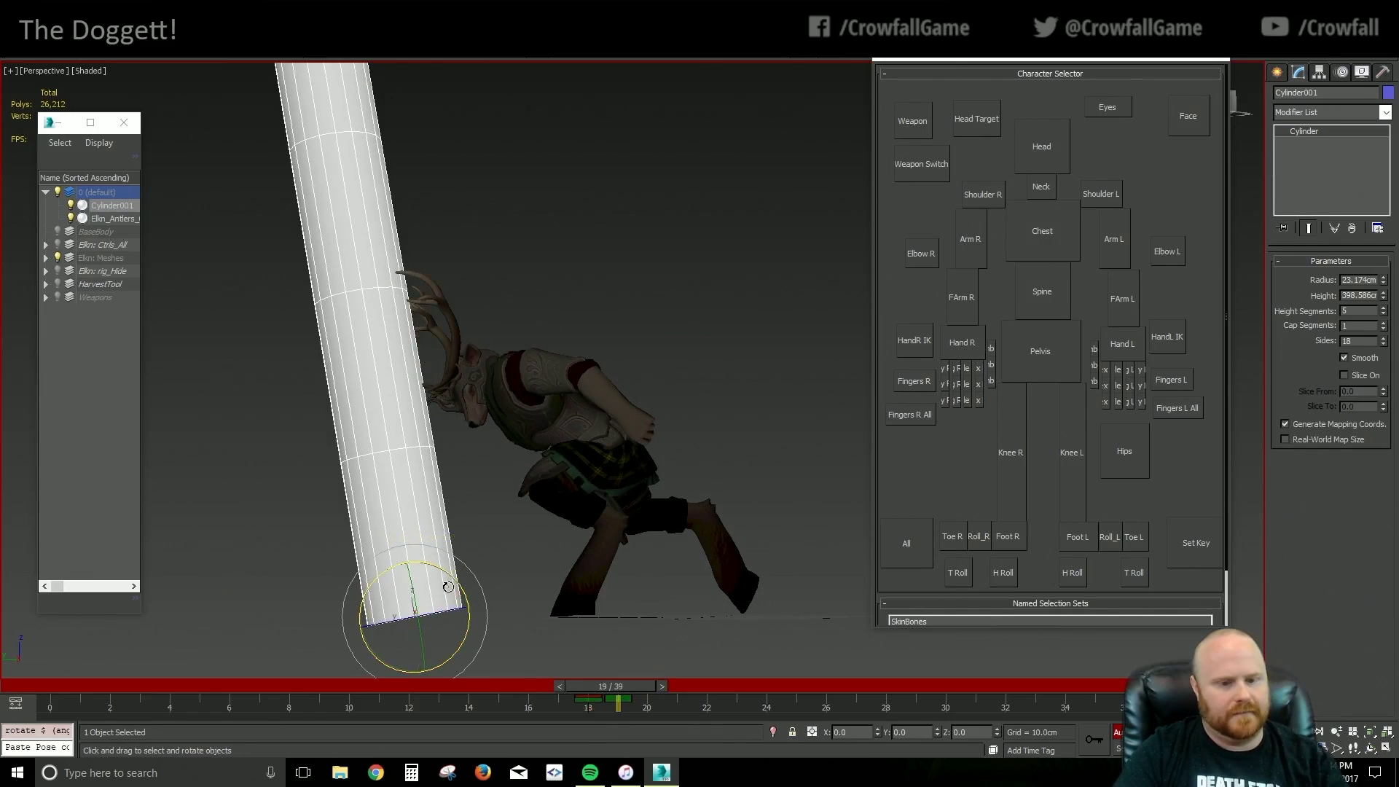
pyautogui.press('.')
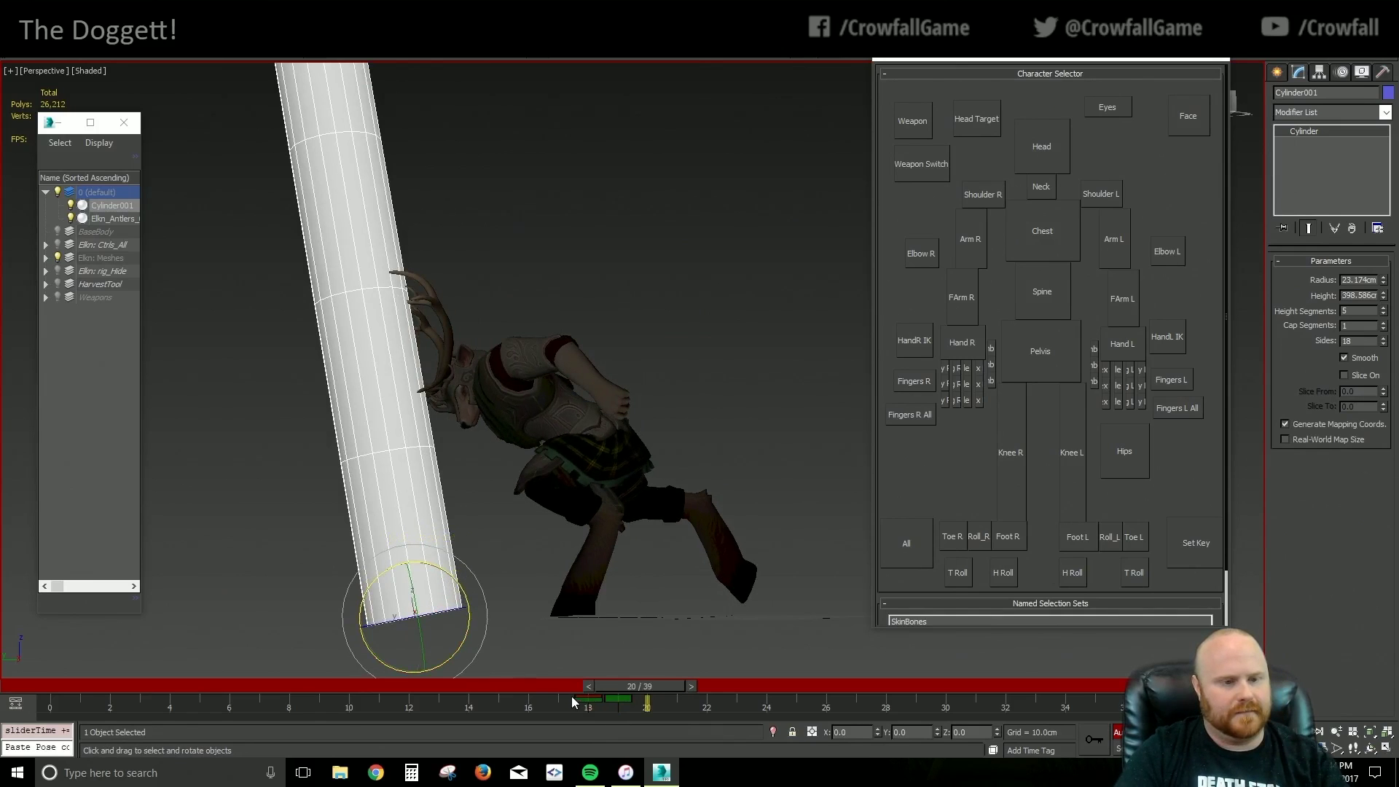
pyautogui.moveTo(455, 581)
pyautogui.mouseDown()
pyautogui.moveTo(464, 598)
pyautogui.moveTo(450, 579)
pyautogui.mouseUp()
pyautogui.press('.')
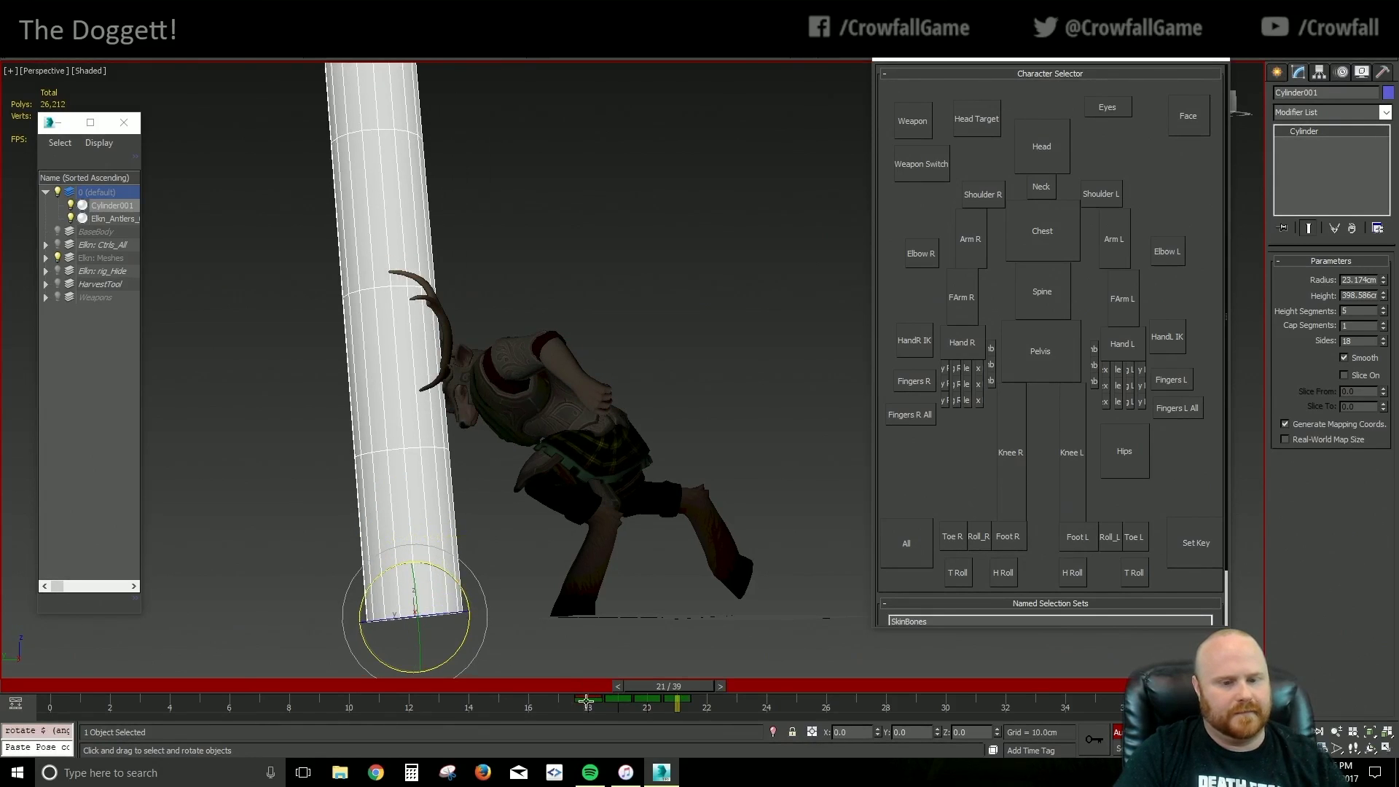
pyautogui.click(586, 701)
pyautogui.keyDown('shift'); pyautogui.moveTo(586, 701); pyautogui.dragTo(706, 700); pyautogui.keyUp('shift')
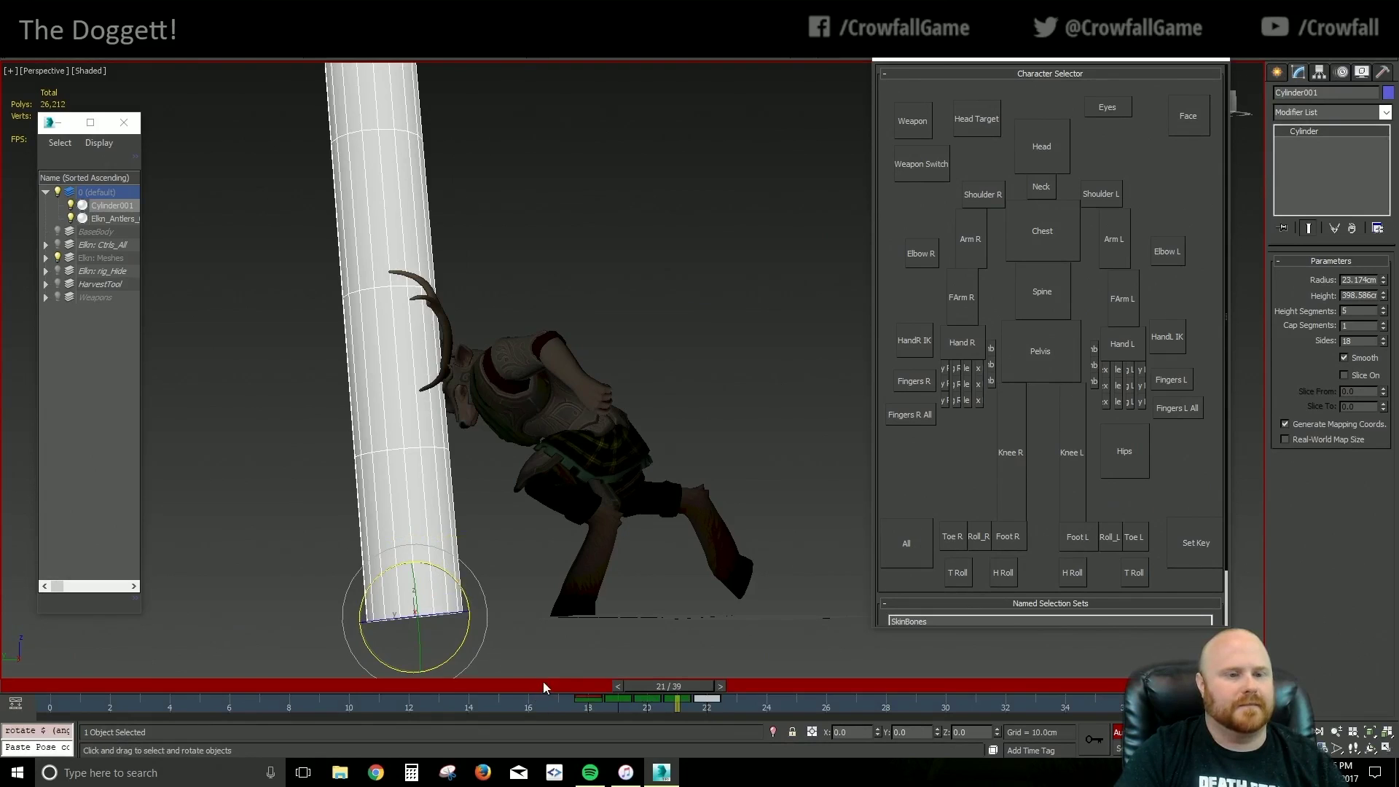
# Check the column at frame 14 and delete the Cylinder001 keys at frames 19 to 22
pyautogui.moveTo(544, 683); pyautogui.dragTo(478, 698)
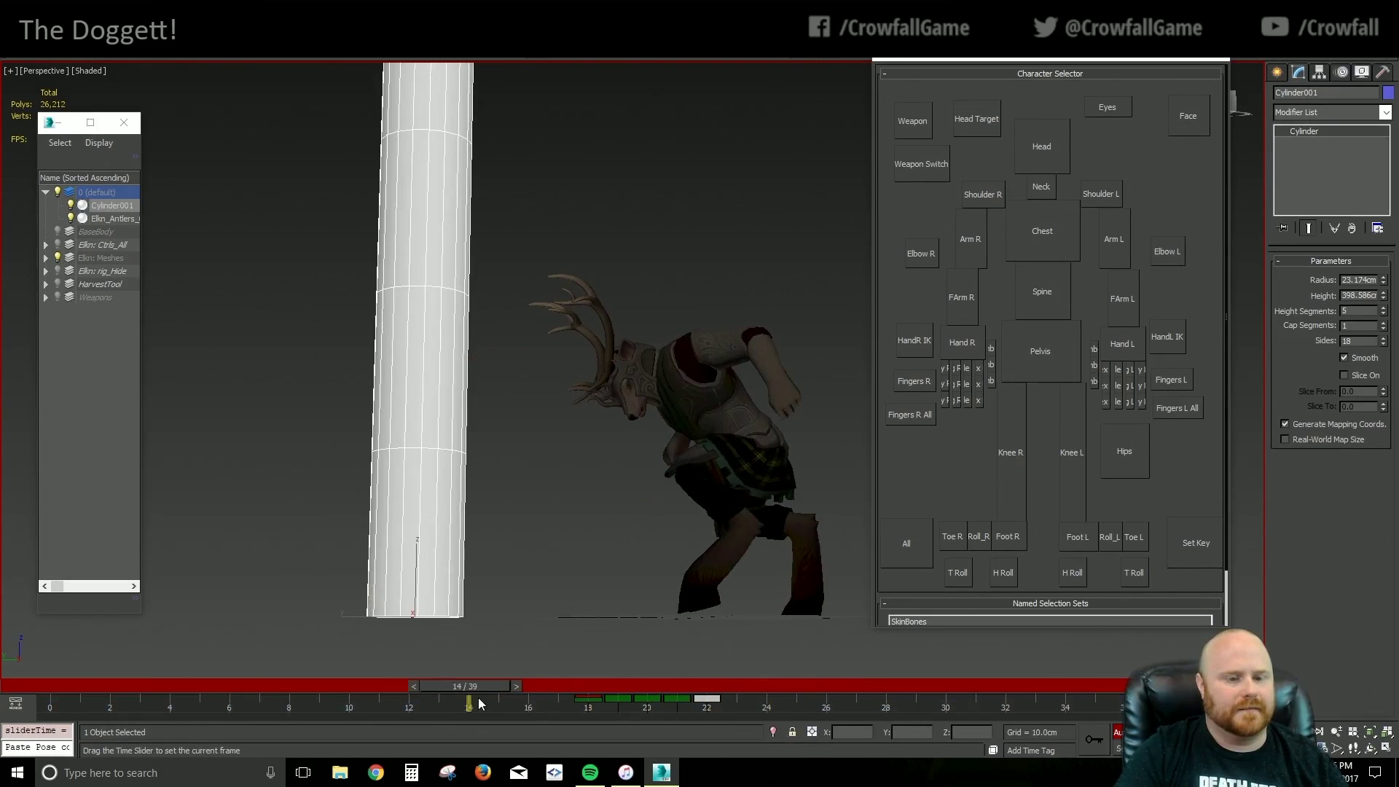
pyautogui.press('e')
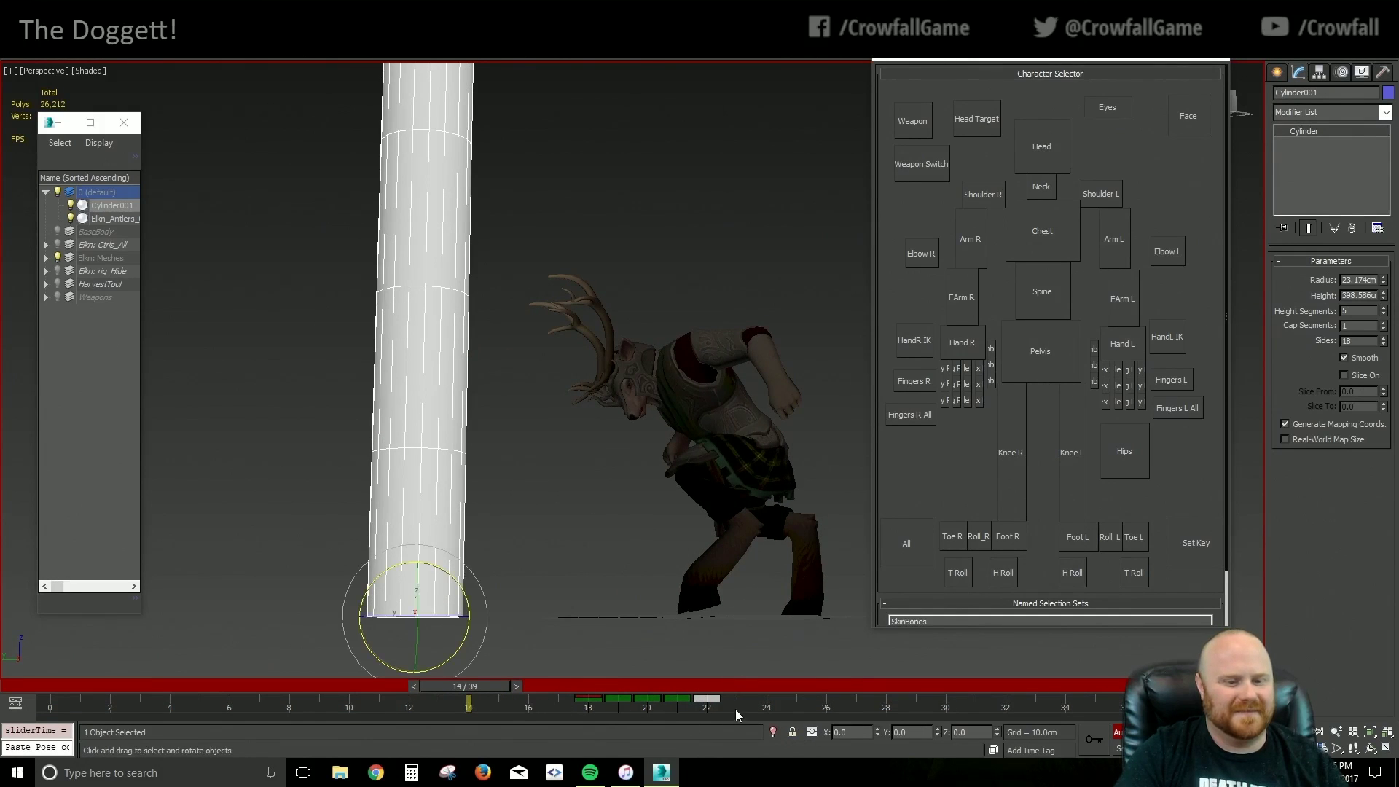
pyautogui.moveTo(735, 709); pyautogui.dragTo(617, 716)
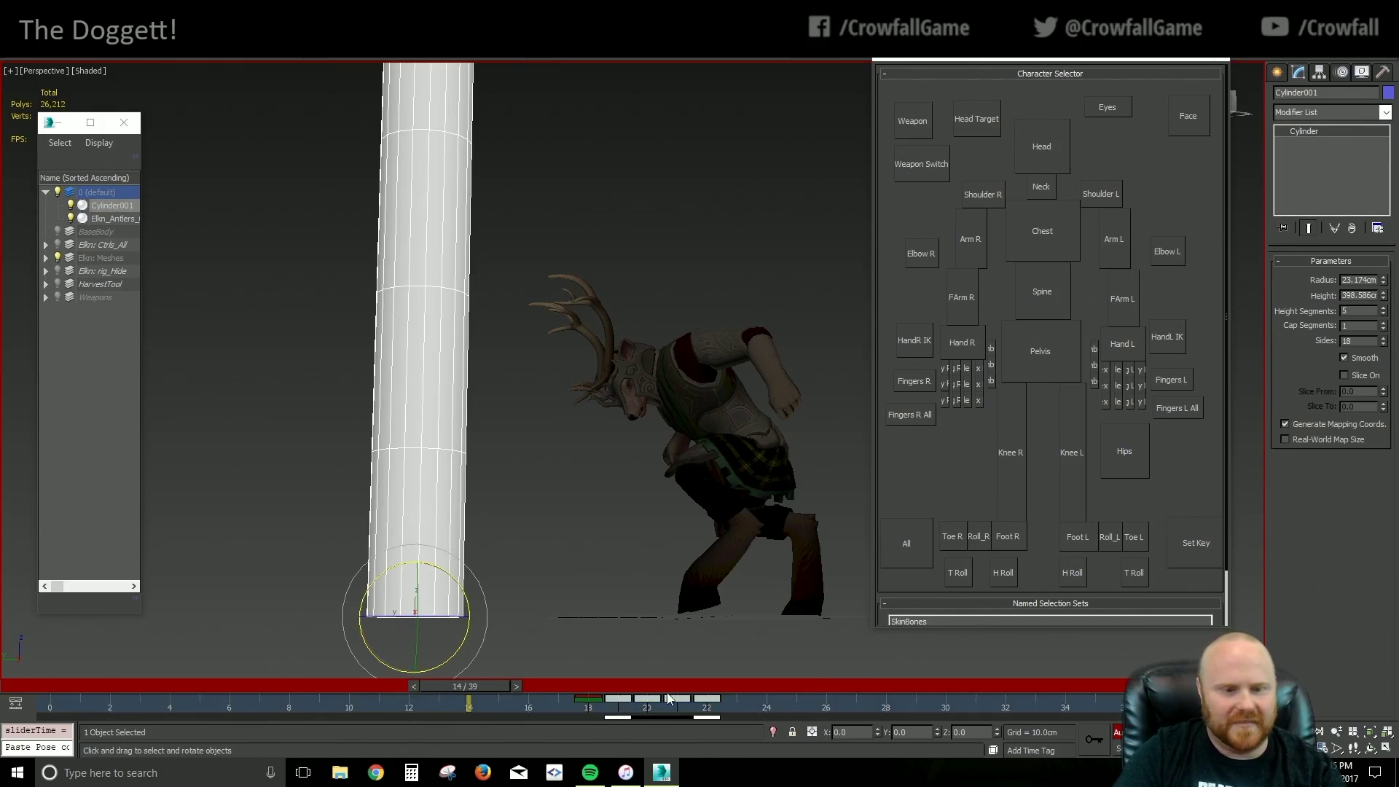
pyautogui.moveTo(750, 708); pyautogui.dragTo(623, 705)
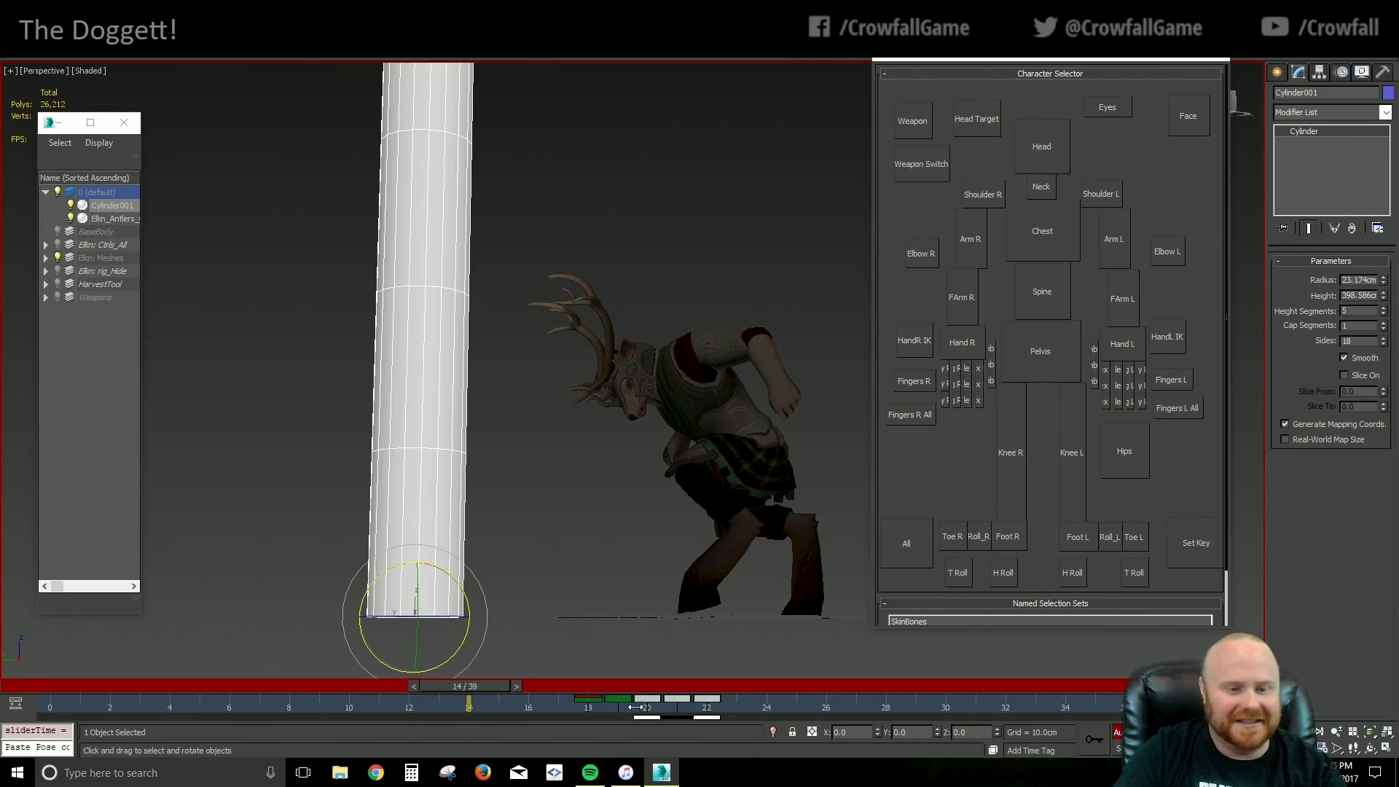
pyautogui.press('Delete')
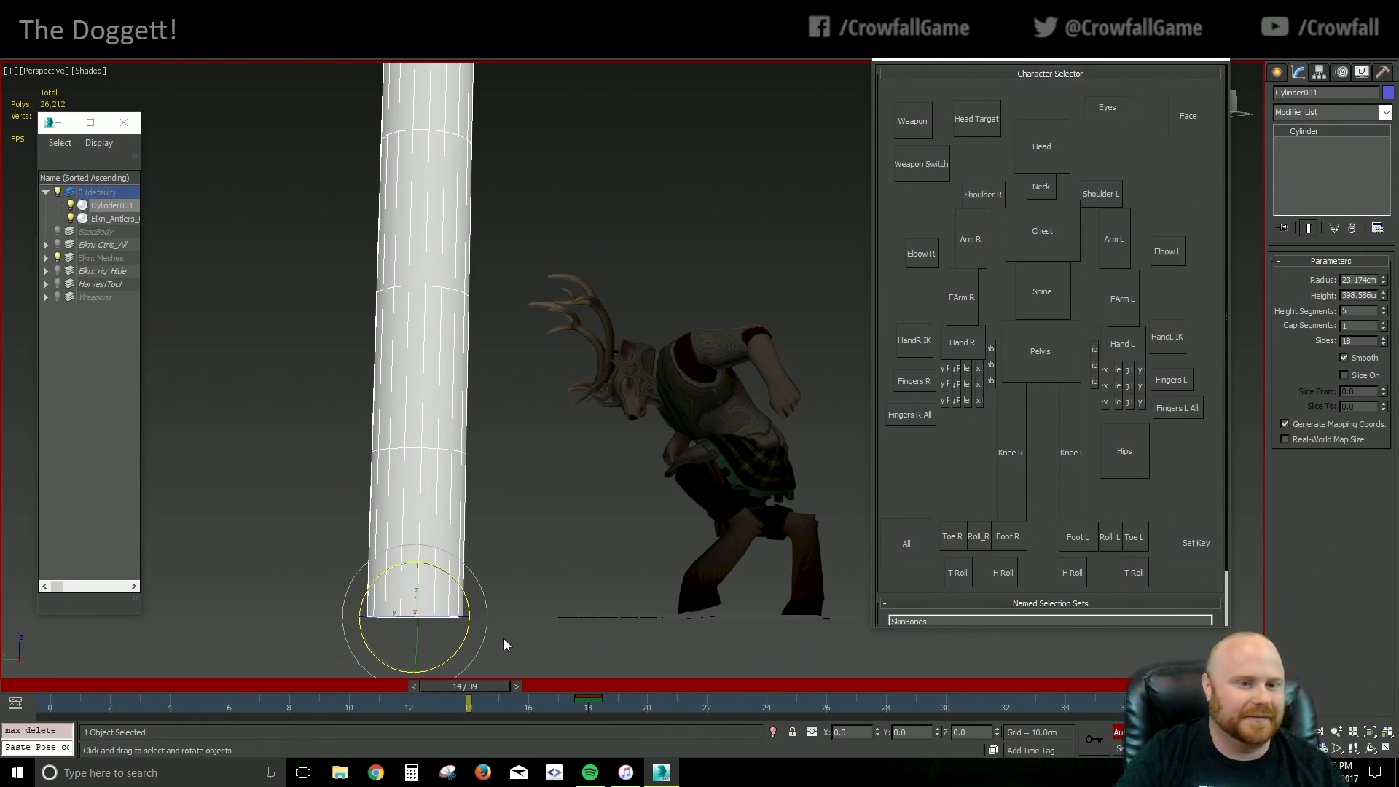
# Clear the selection, hide Cylinder001 and return to frame 0 to view the character from the front
pyautogui.keyDown('alt'); pyautogui.moveTo(504, 639); pyautogui.dragTo(444, 515, button='middle'); pyautogui.keyUp('alt')
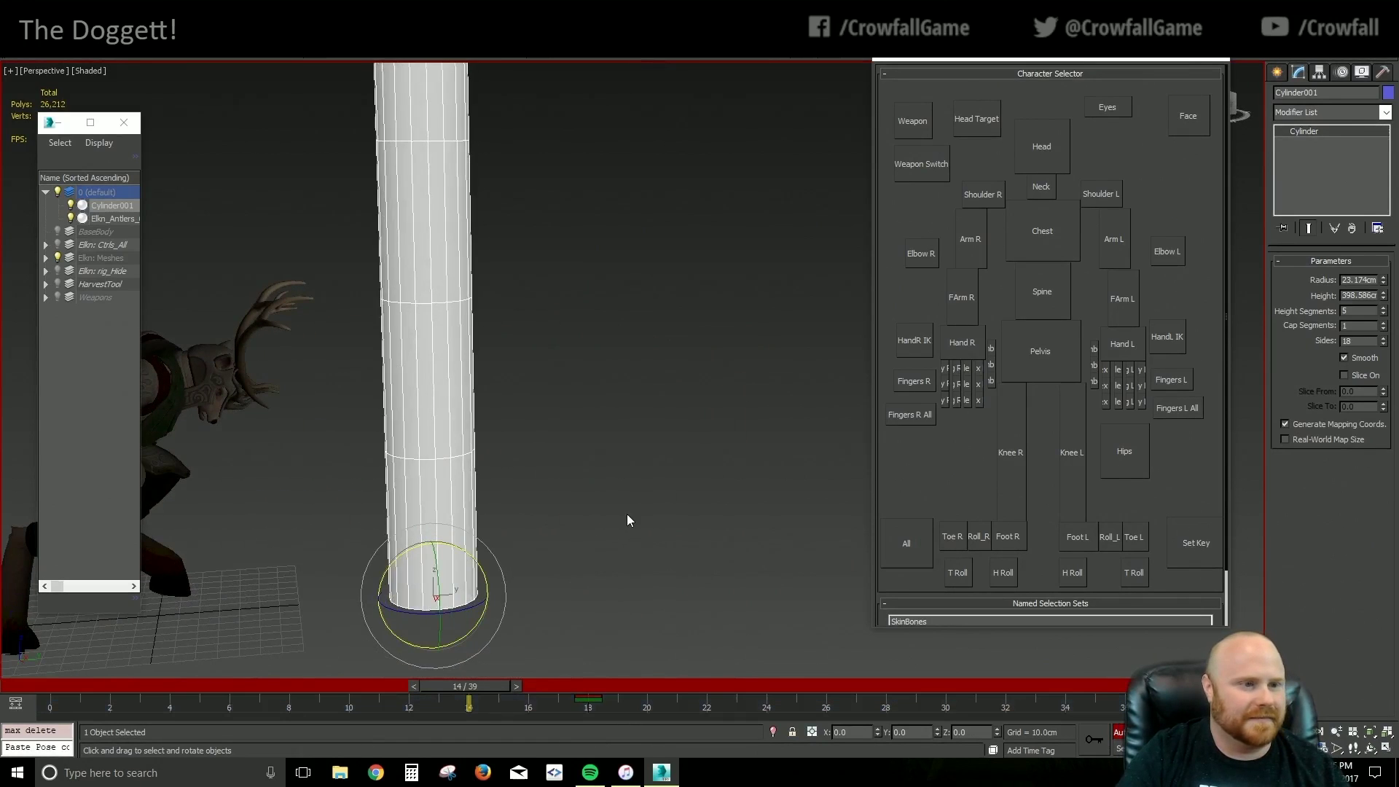
pyautogui.click(729, 612)
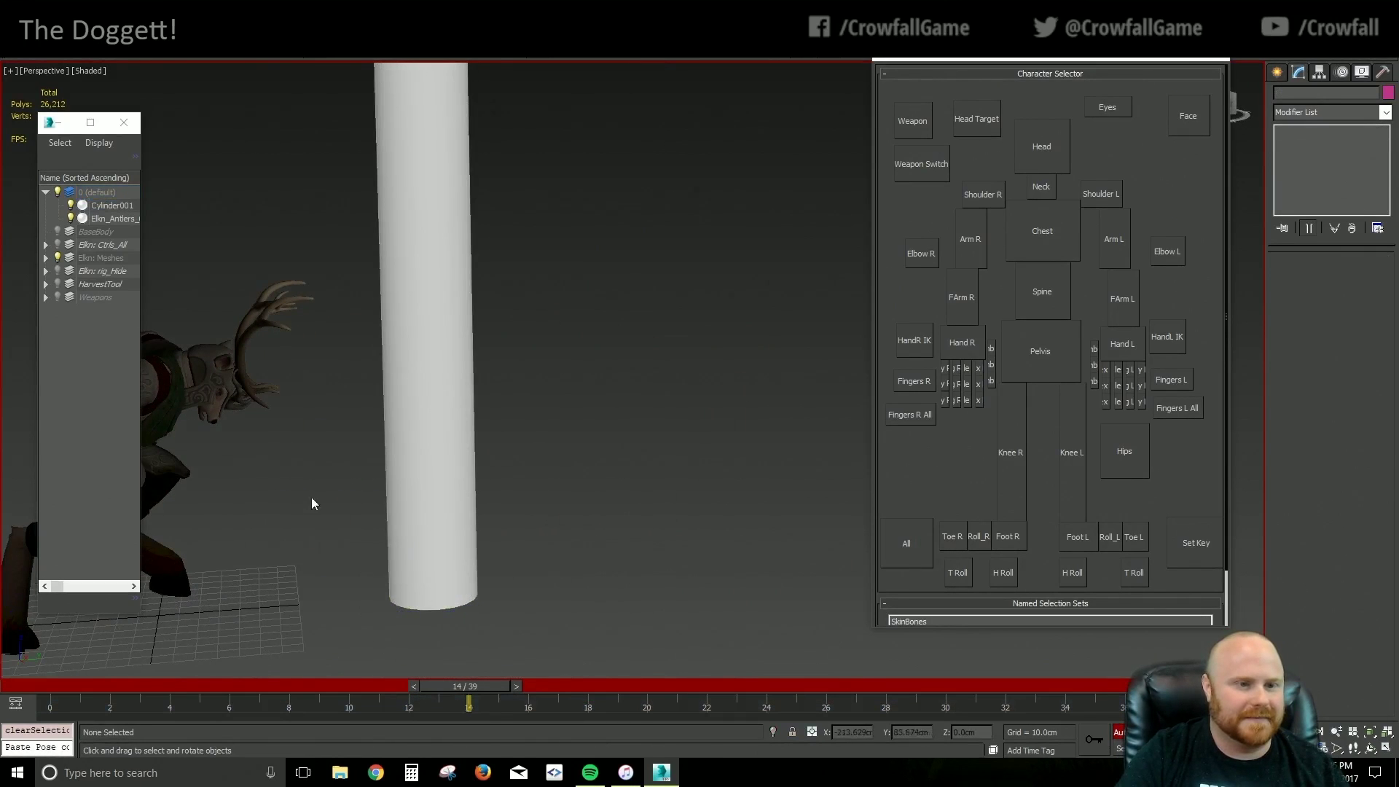
pyautogui.keyDown('alt'); pyautogui.moveTo(312, 497); pyautogui.dragTo(492, 519, button='middle'); pyautogui.keyUp('alt')
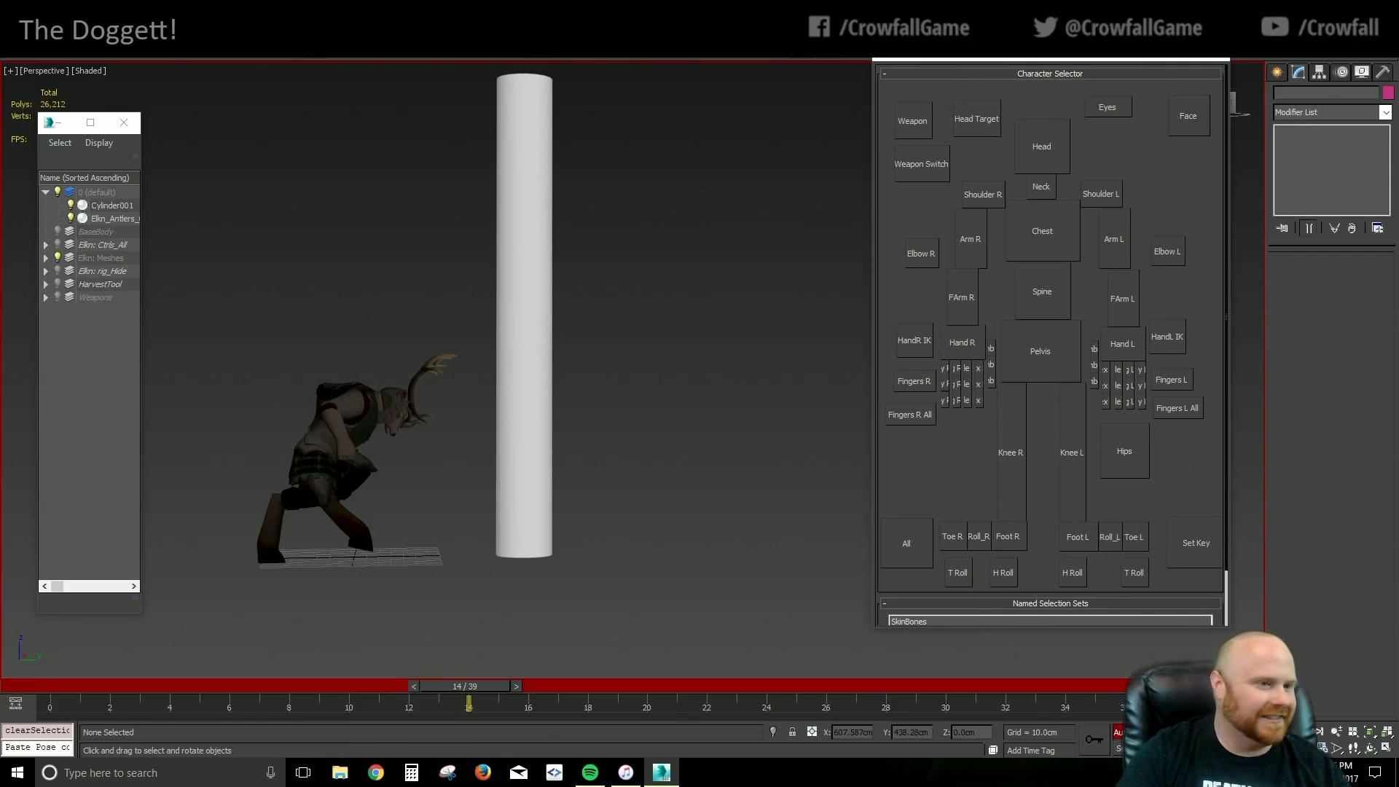
pyautogui.click(71, 207)
pyautogui.keyDown('alt'); pyautogui.moveTo(575, 491); pyautogui.dragTo(502, 474, button='middle'); pyautogui.keyUp('alt')
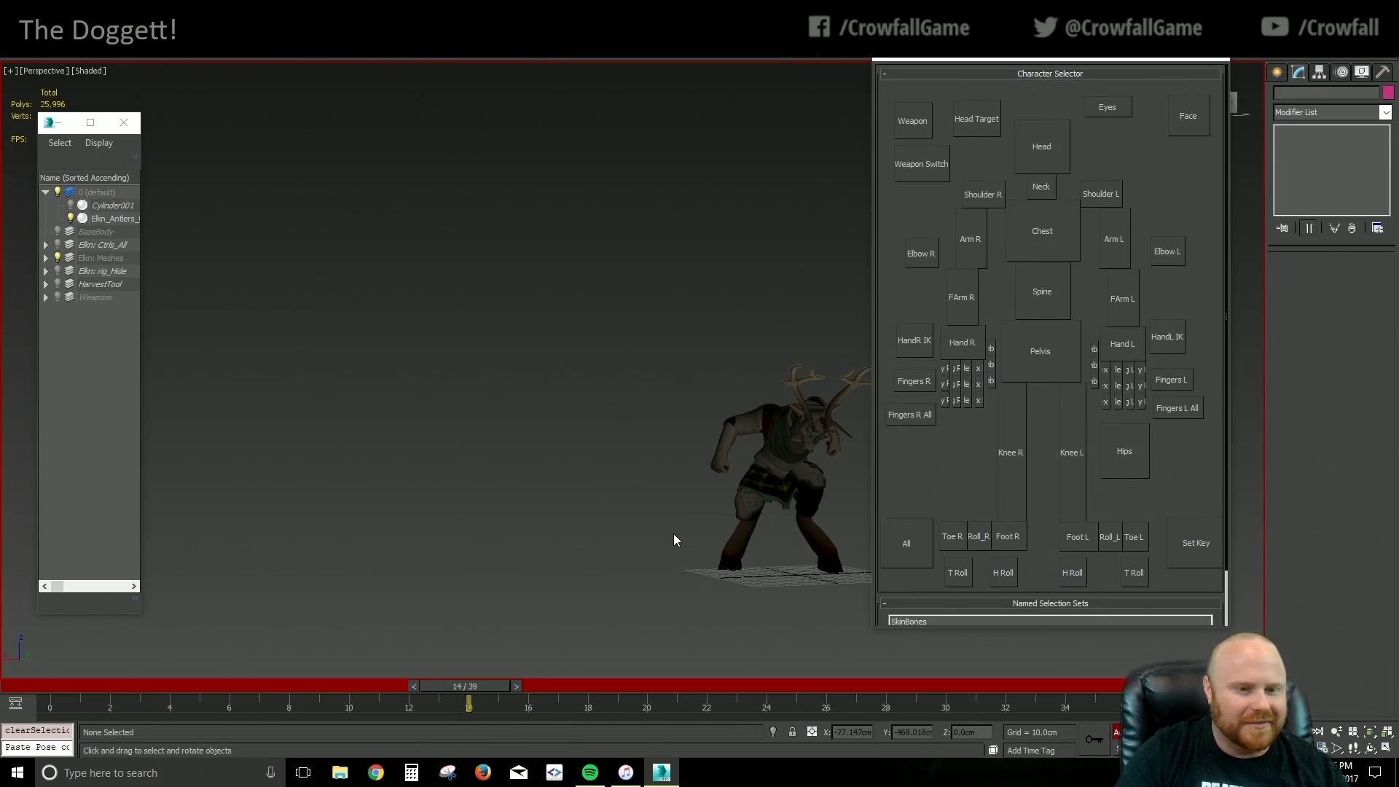
pyautogui.keyDown('alt'); pyautogui.moveTo(756, 521); pyautogui.dragTo(549, 540, button='middle'); pyautogui.keyUp('alt')
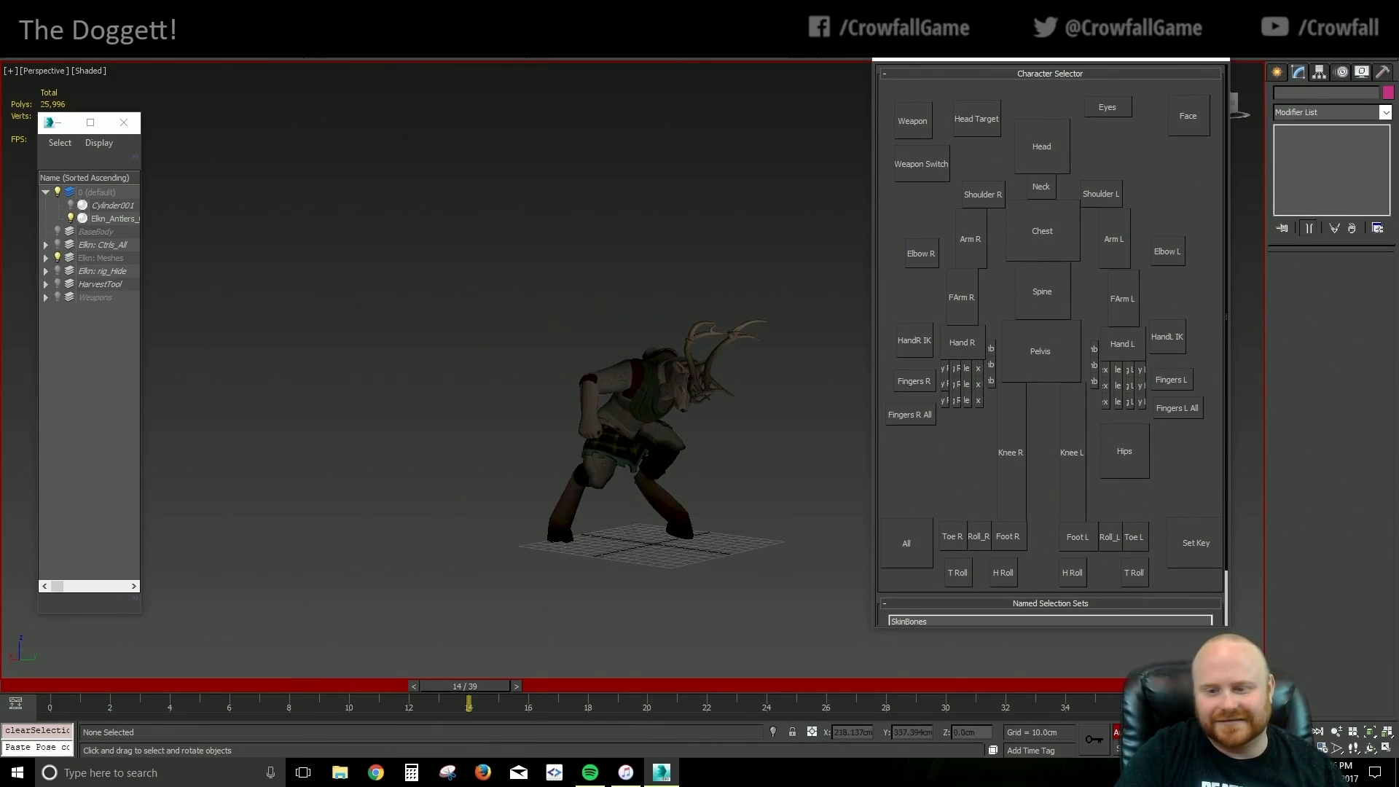
pyautogui.press('Home')
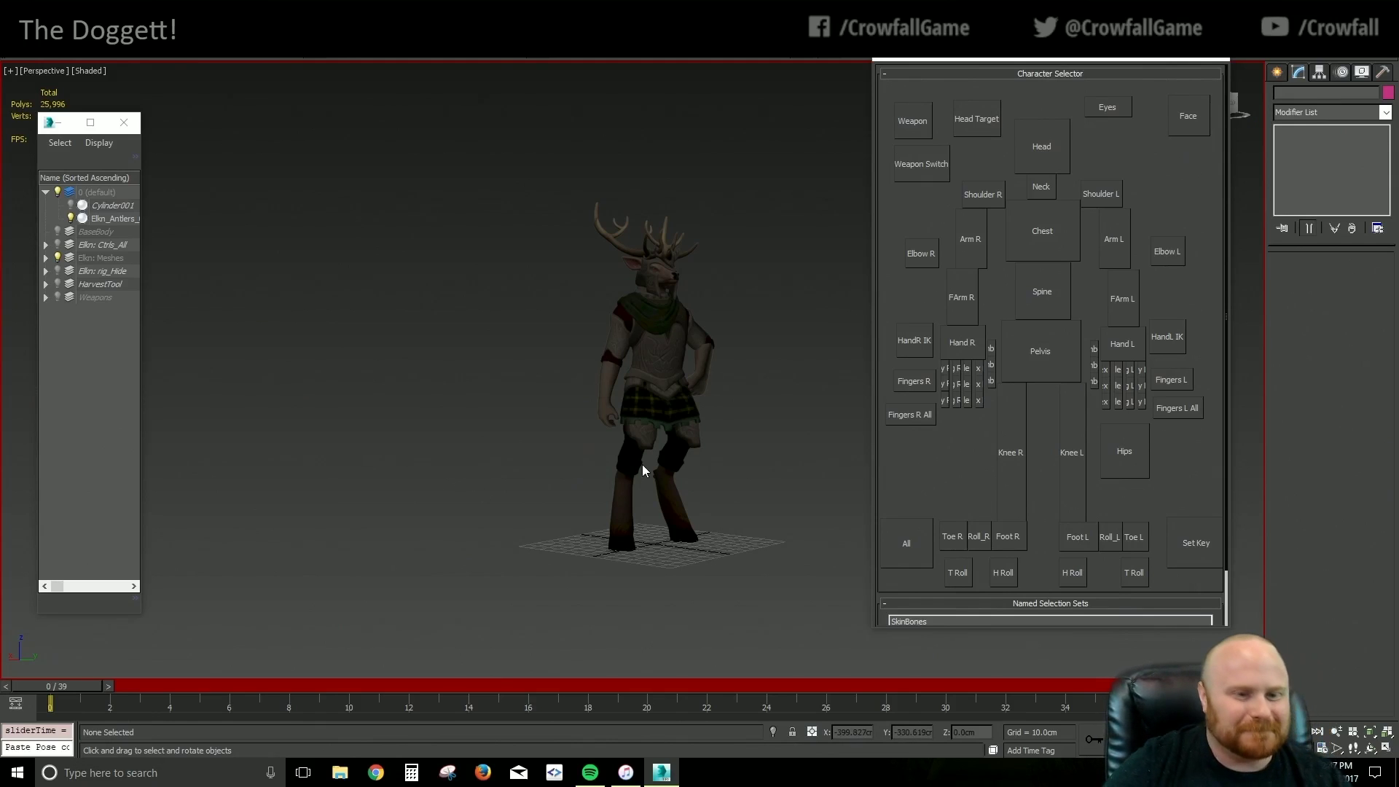
pyautogui.keyDown('alt'); pyautogui.moveTo(643, 462); pyautogui.dragTo(509, 557, button='middle'); pyautogui.keyUp('alt')
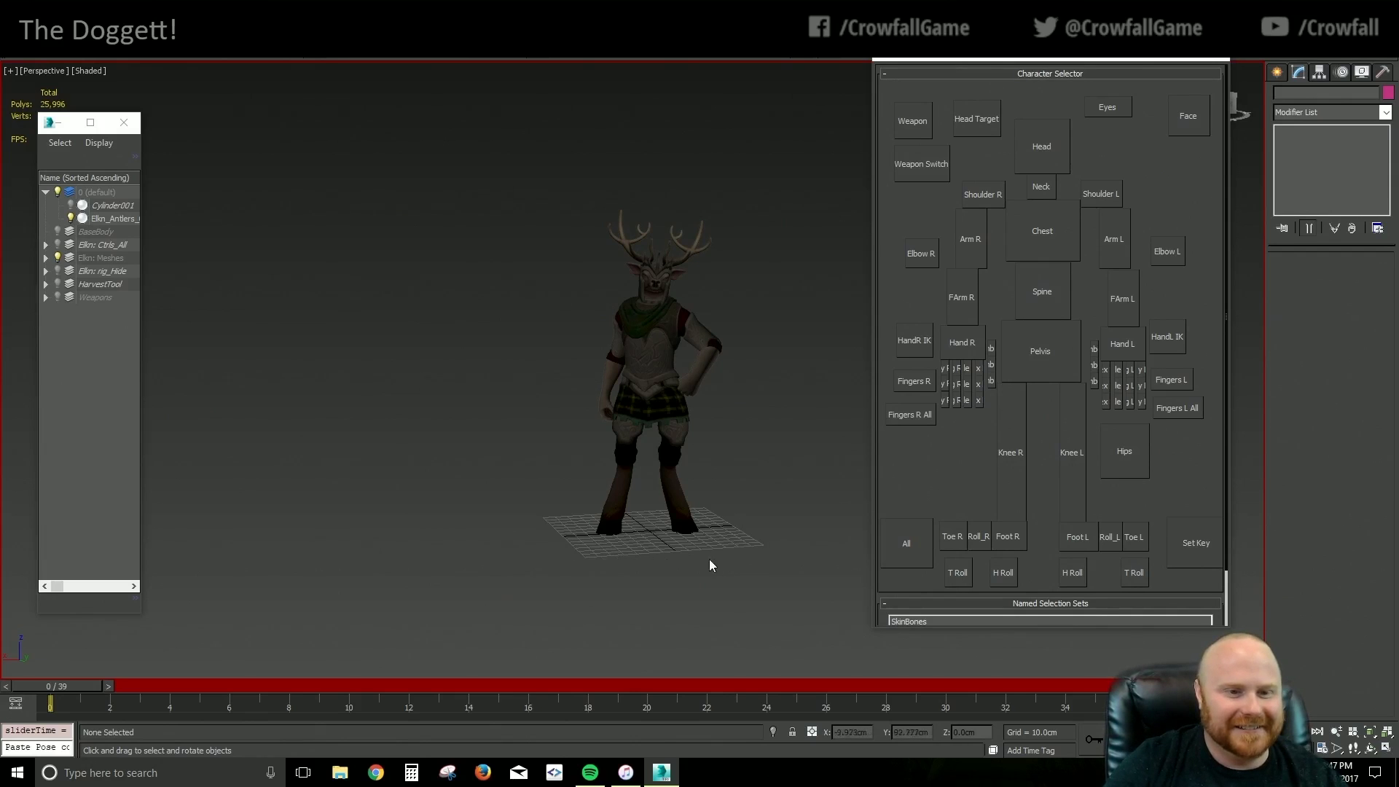
# Play the headbutt animation with the column hidden and examine the motion from the front
pyautogui.moveTo(712, 561)
pyautogui.keyDown('alt'); pyautogui.mouseDown(button='middle')
pyautogui.moveTo(648, 567)
pyautogui.moveTo(717, 569)
pyautogui.mouseUp(button='middle'); pyautogui.keyUp('alt')
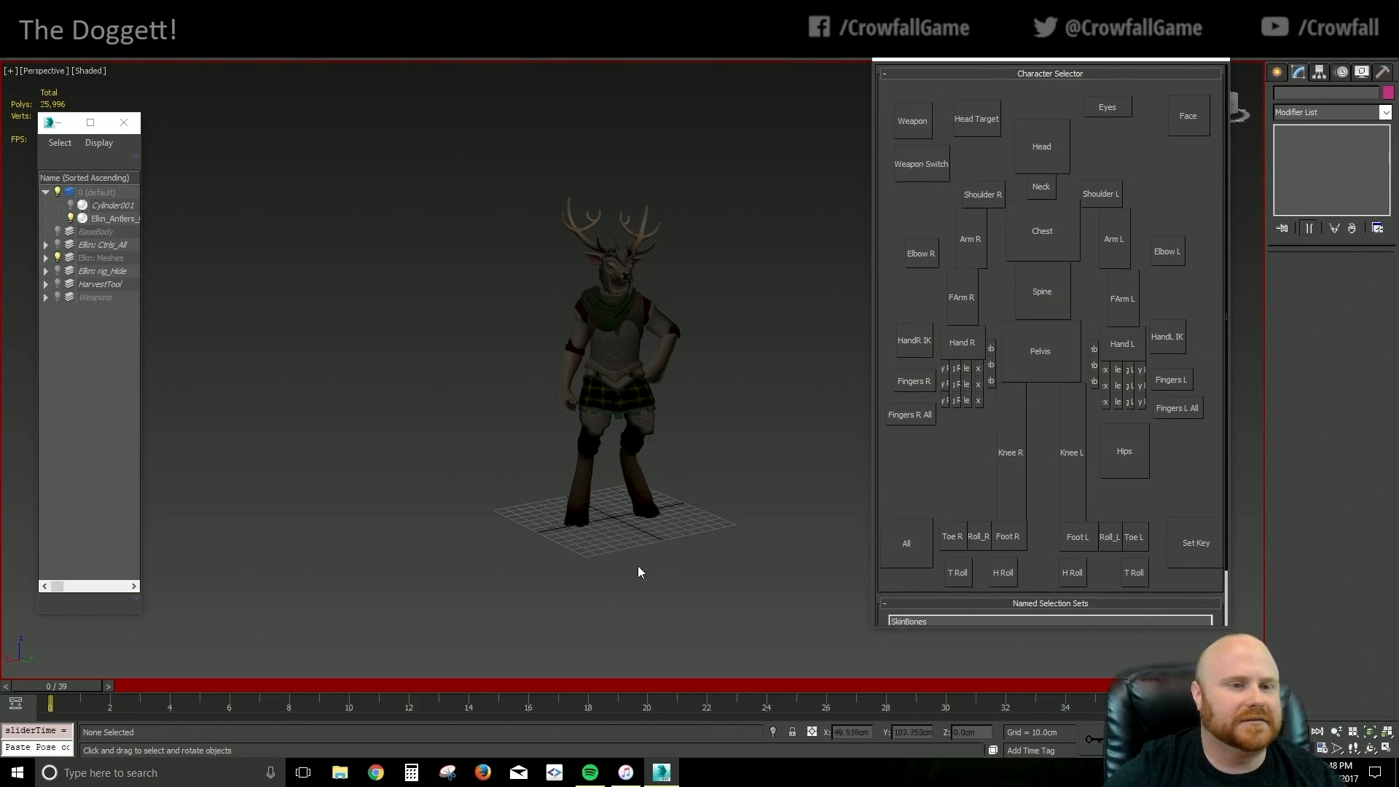
pyautogui.moveTo(645, 559); pyautogui.dragTo(508, 567, button='middle')
pyautogui.keyDown('alt'); pyautogui.moveTo(508, 567); pyautogui.dragTo(616, 553, button='middle'); pyautogui.keyUp('alt')
pyautogui.scroll(5, 478, 574)
pyautogui.scroll(-4, 554, 557)
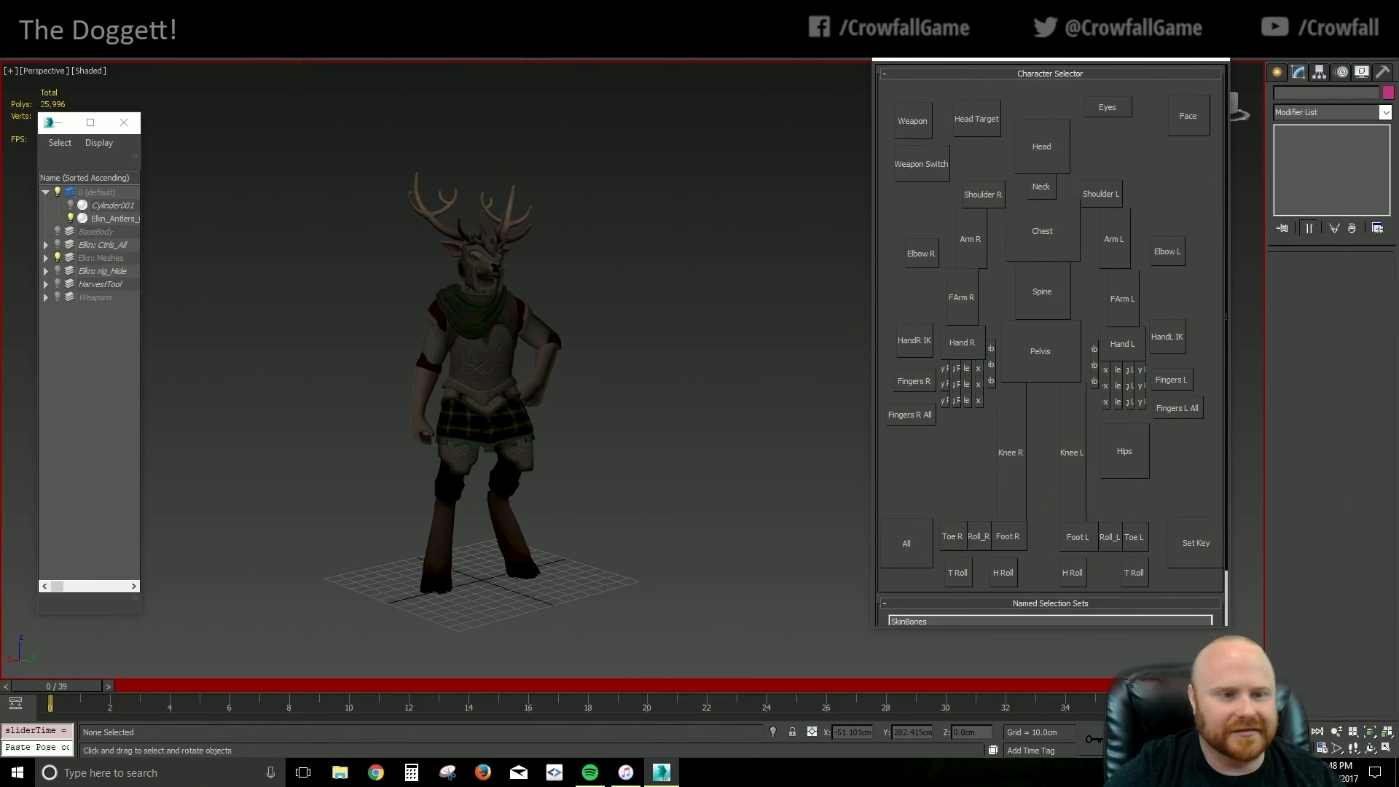
pyautogui.press('/')
pyautogui.keyDown('alt'); pyautogui.moveTo(633, 496); pyautogui.dragTo(647, 567, button='middle'); pyautogui.keyUp('alt')
pyautogui.scroll(-2, 682, 513)
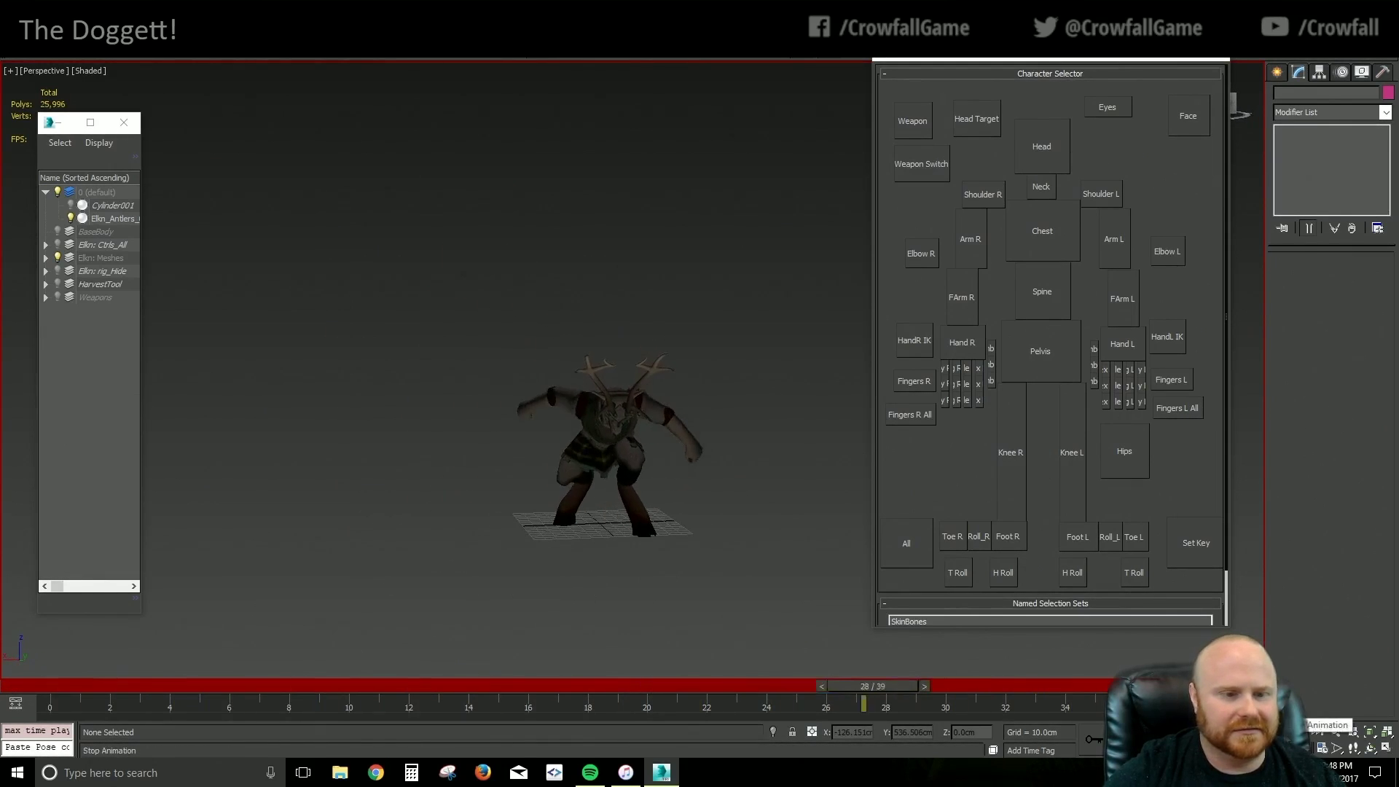
pyautogui.click(1286, 732)
pyautogui.keyDown('alt'); pyautogui.moveTo(787, 603); pyautogui.dragTo(724, 598, button='middle'); pyautogui.keyUp('alt')
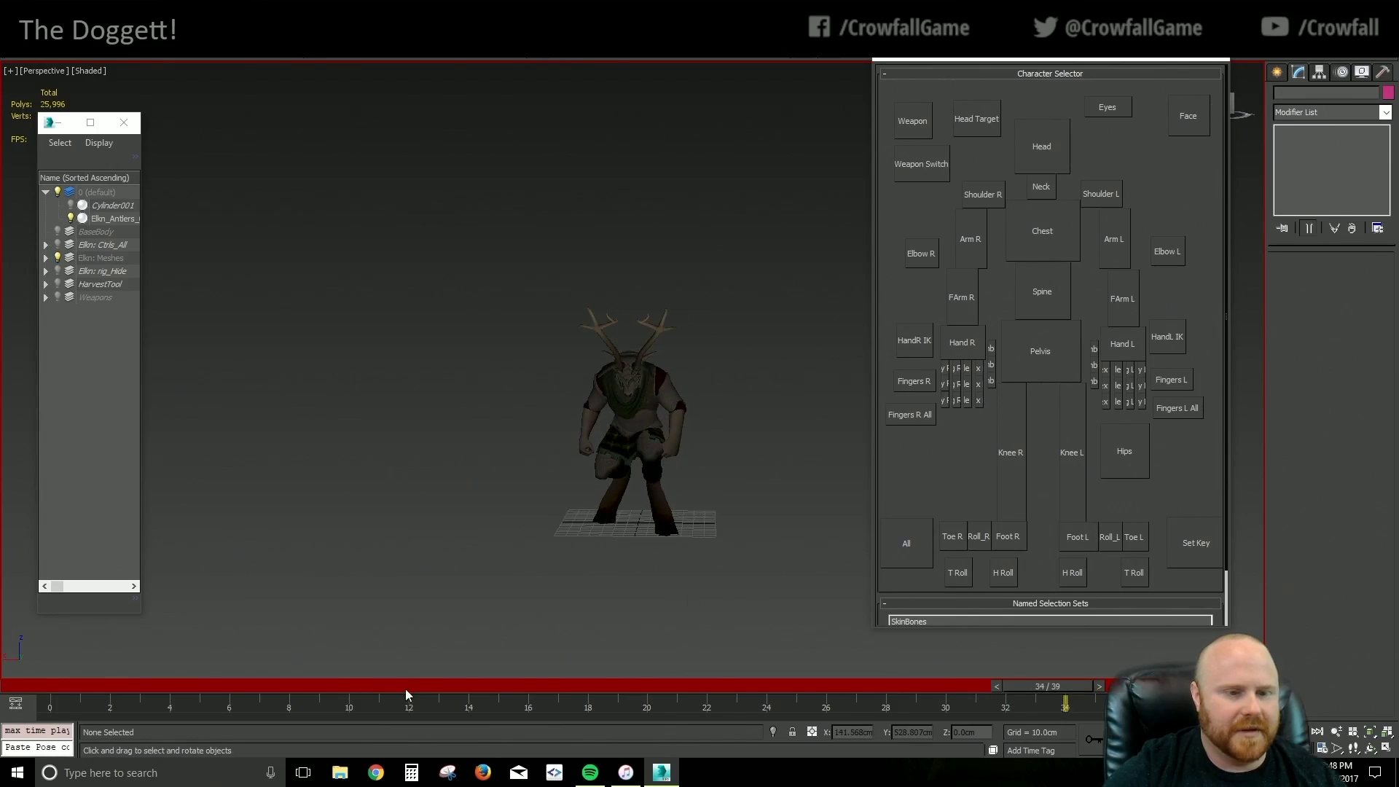
# Rotate the master finger control of the right hand at frame 21 to adjust its finger pose
pyautogui.moveTo(405, 689); pyautogui.dragTo(736, 684)
pyautogui.click(914, 381)
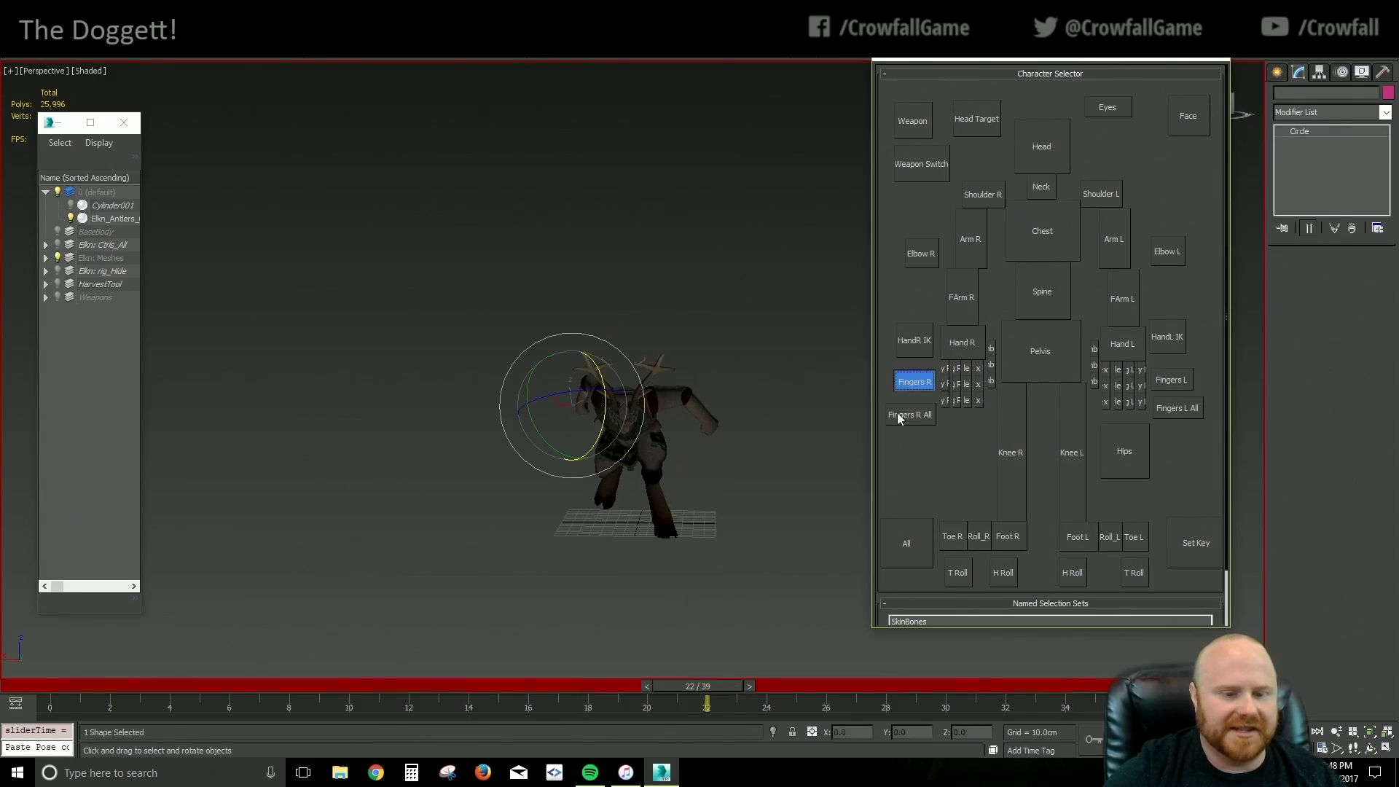
pyautogui.moveTo(707, 687); pyautogui.dragTo(680, 687)
pyautogui.keyDown('alt'); pyautogui.moveTo(550, 452); pyautogui.dragTo(584, 469, button='middle'); pyautogui.keyUp('alt')
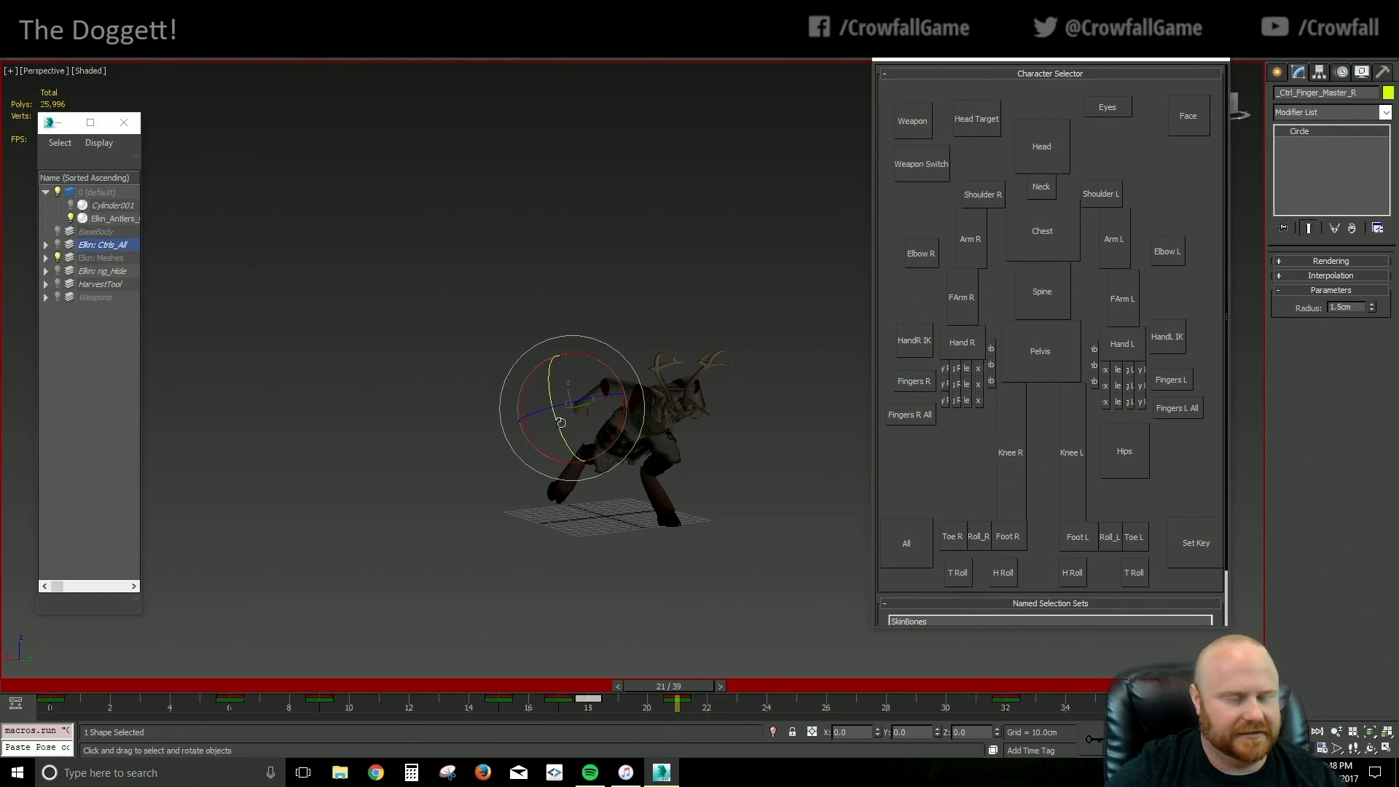
pyautogui.keyDown('alt'); pyautogui.moveTo(577, 408); pyautogui.dragTo(633, 460, button='middle'); pyautogui.keyUp('alt')
pyautogui.scroll(5, 537, 496)
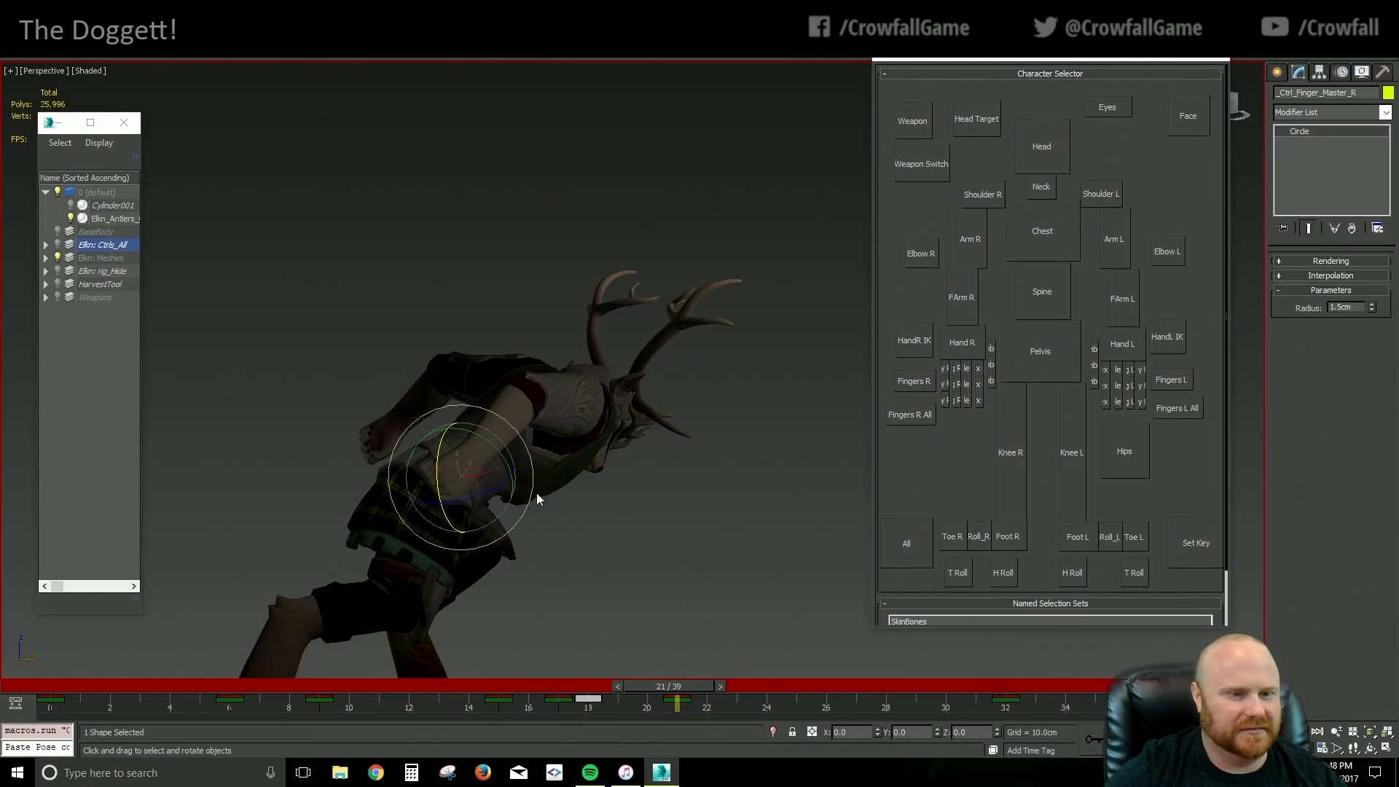
pyautogui.moveTo(537, 496); pyautogui.dragTo(636, 300, button='middle')
pyautogui.keyDown('alt'); pyautogui.moveTo(635, 300); pyautogui.dragTo(543, 400, button='middle'); pyautogui.keyUp('alt')
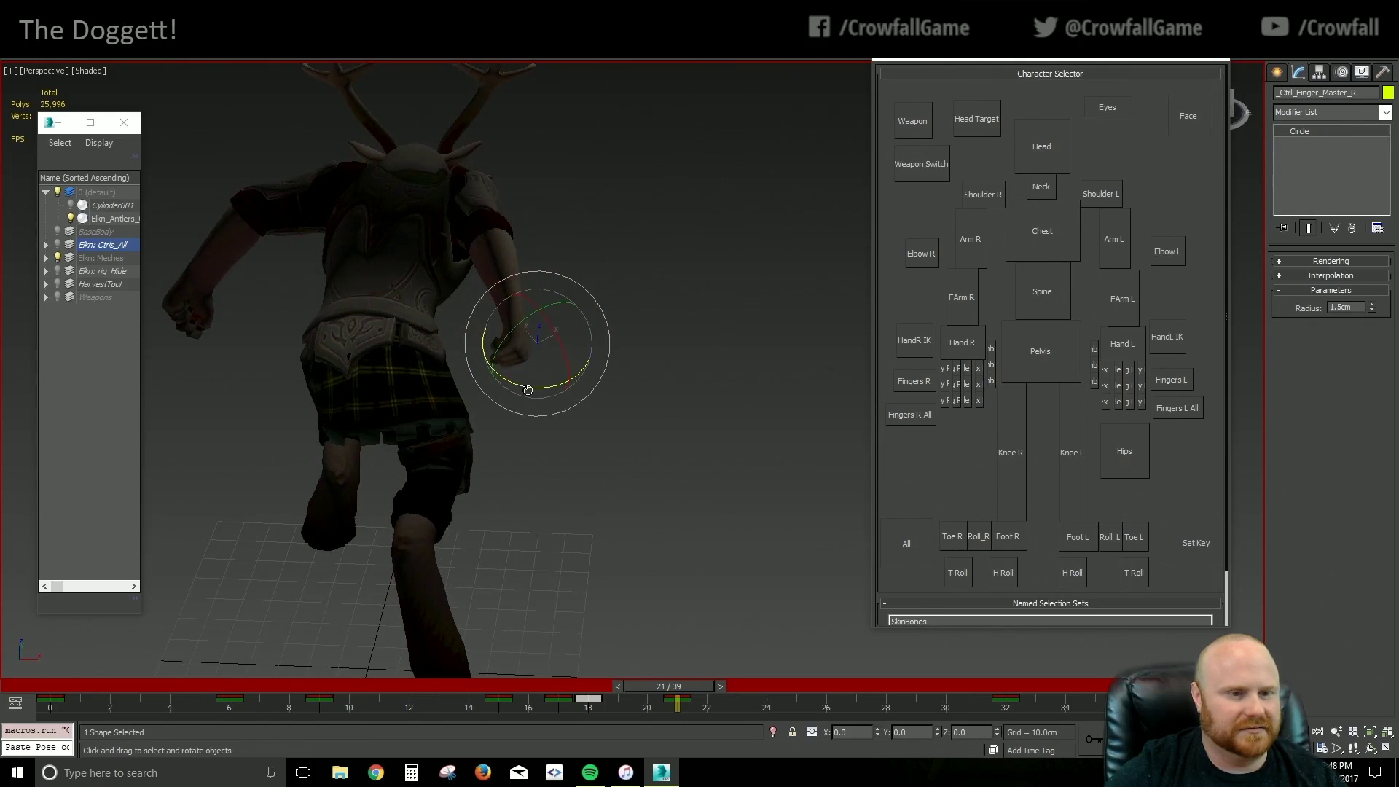
pyautogui.moveTo(531, 391); pyautogui.dragTo(562, 374)
pyautogui.keyDown('alt'); pyautogui.moveTo(614, 434); pyautogui.dragTo(469, 422, button='middle'); pyautogui.keyUp('alt')
pyautogui.moveTo(511, 385); pyautogui.dragTo(533, 346)
# Scrub to frame 31, clear the selection and play the animation, examining it from behind and from the side
pyautogui.moveTo(585, 692); pyautogui.dragTo(977, 746)
pyautogui.scroll(-4, 866, 583)
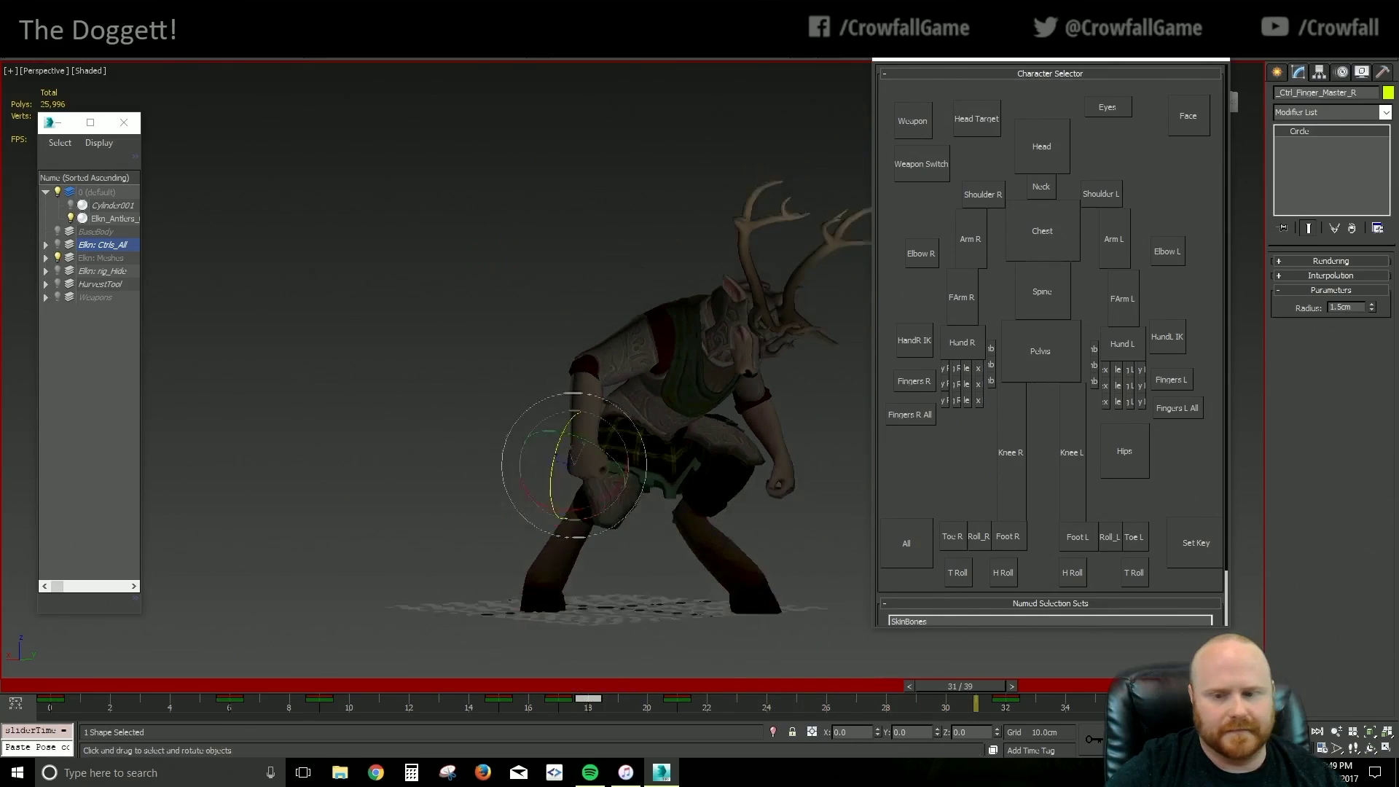
pyautogui.click(856, 572)
pyautogui.press('/')
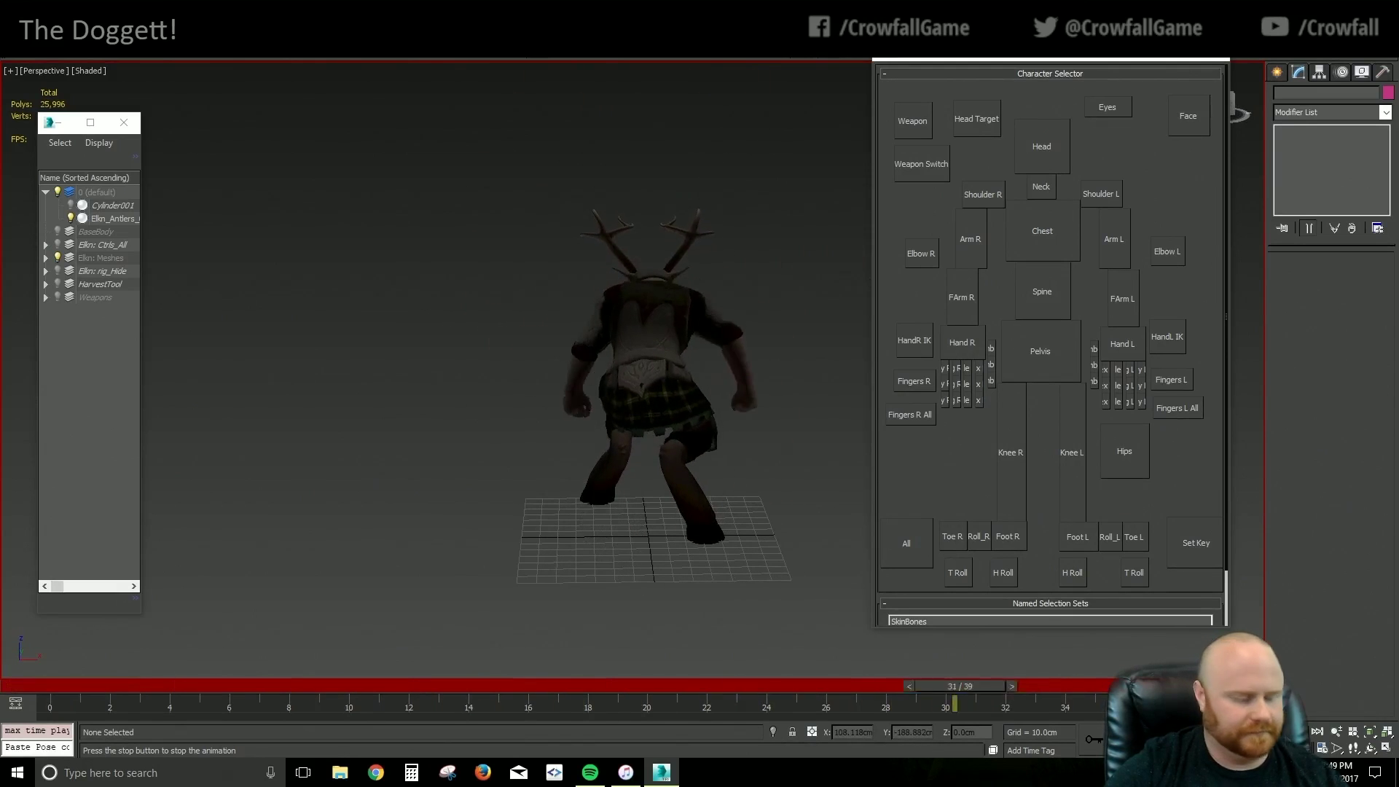
pyautogui.click(1282, 731)
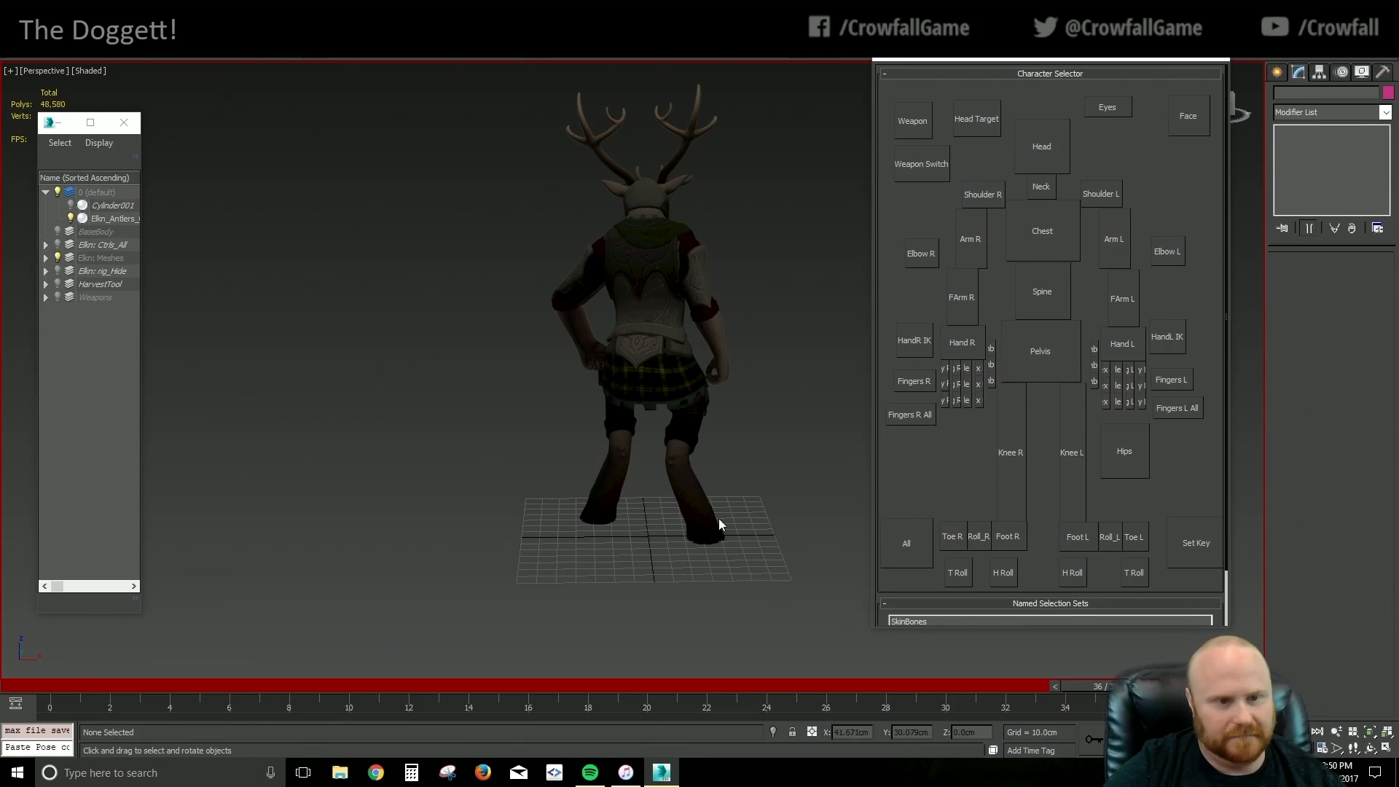
pyautogui.keyDown('alt'); pyautogui.moveTo(718, 518); pyautogui.dragTo(537, 509, button='middle'); pyautogui.keyUp('alt')
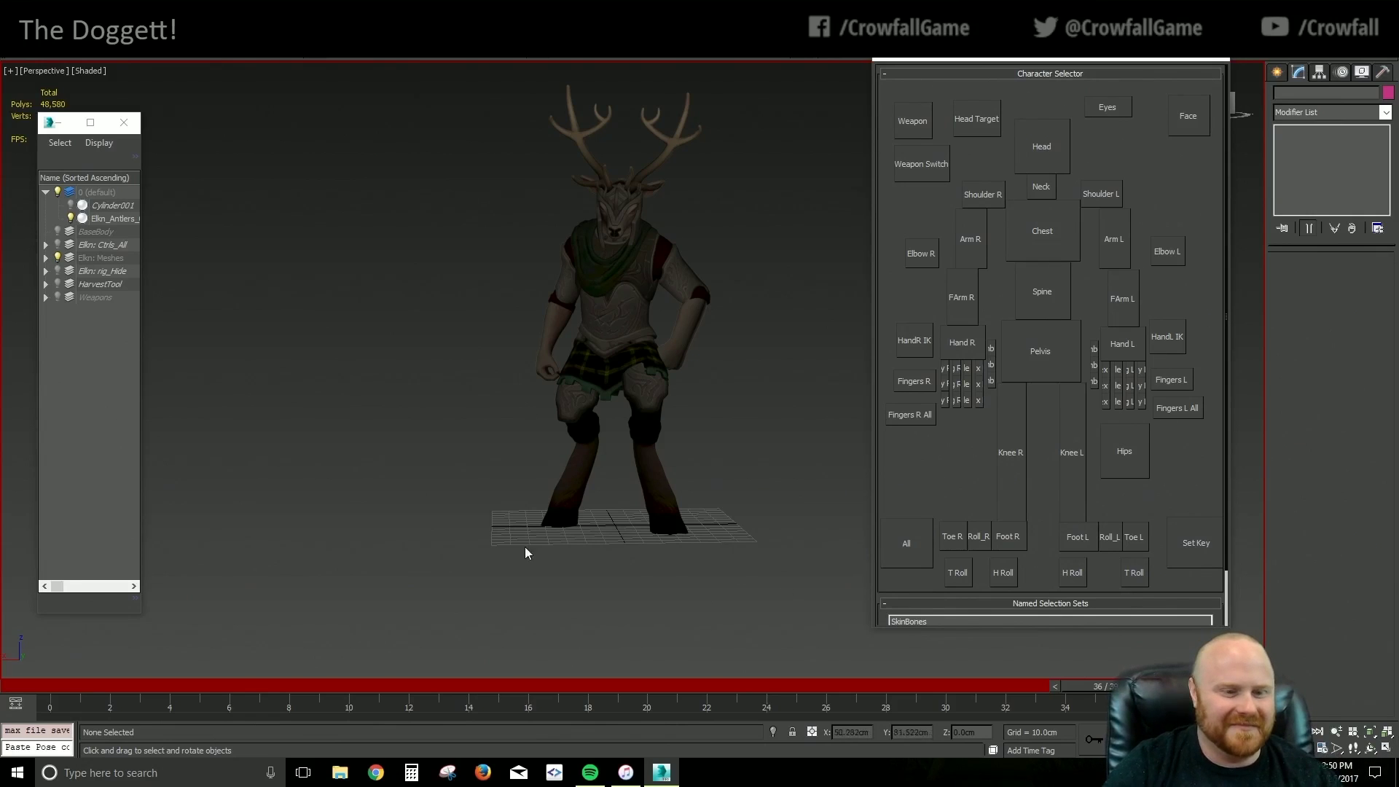
pyautogui.keyDown('alt'); pyautogui.moveTo(524, 552); pyautogui.dragTo(638, 552, button='middle'); pyautogui.keyUp('alt')
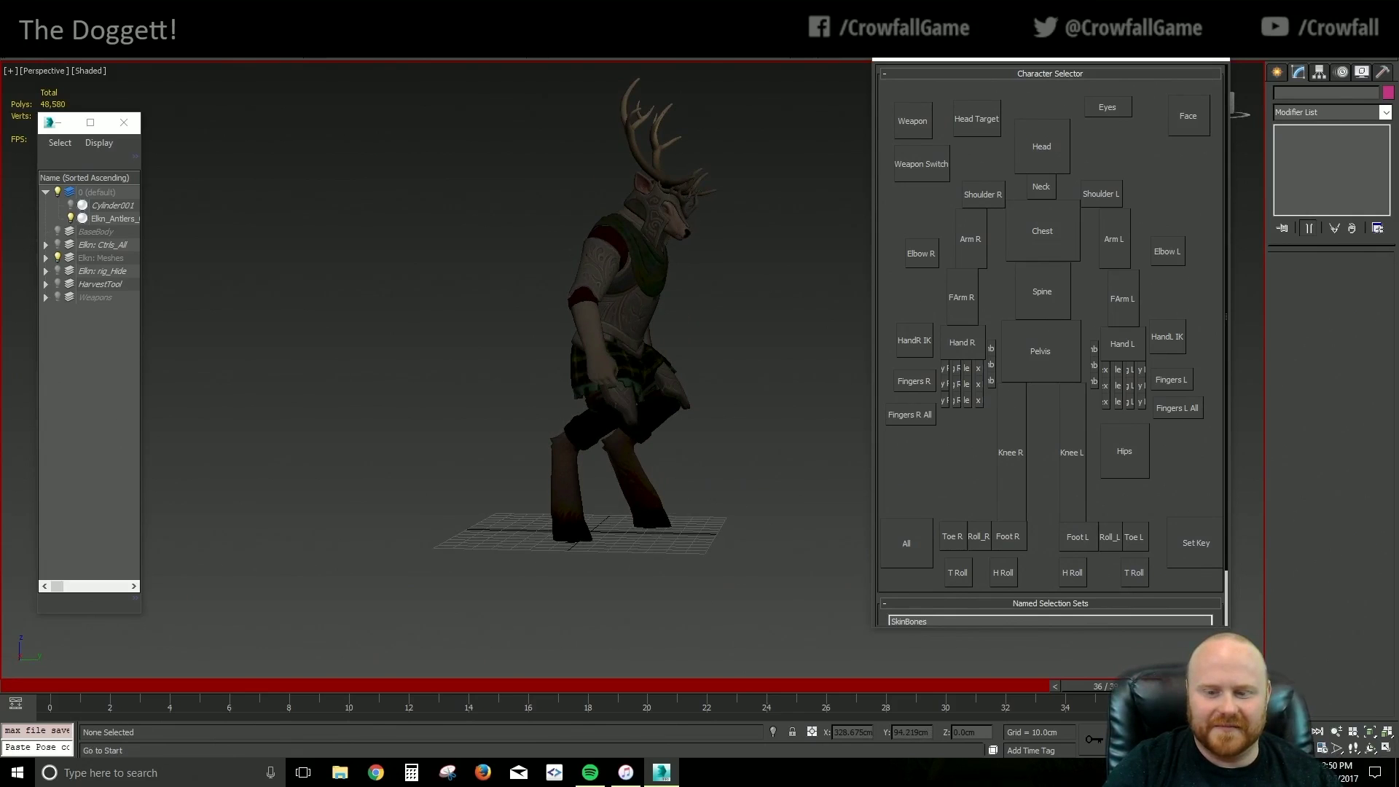
pyautogui.click(1250, 730)
pyautogui.click(1337, 731)
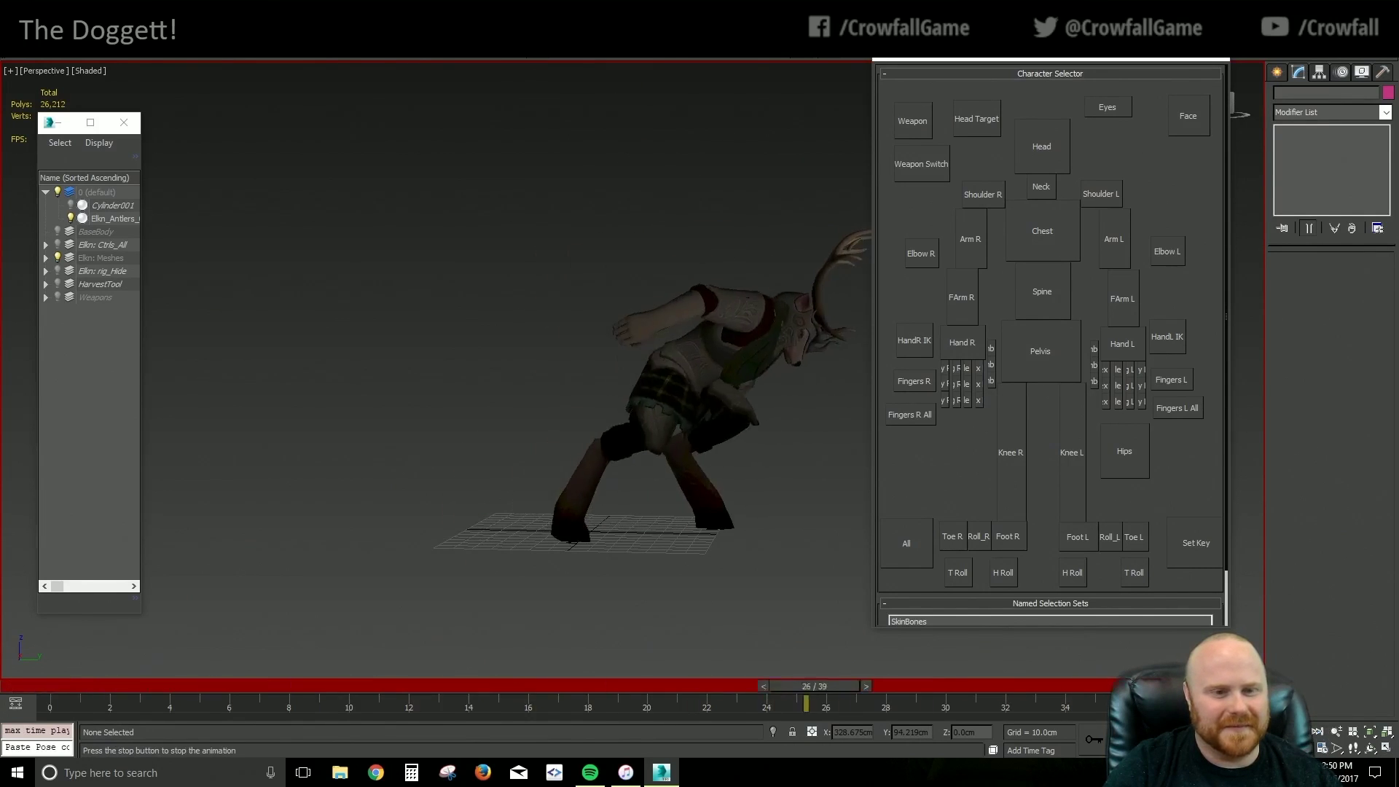
pyautogui.keyDown('alt'); pyautogui.moveTo(805, 524); pyautogui.dragTo(702, 525, button='middle'); pyautogui.keyUp('alt')
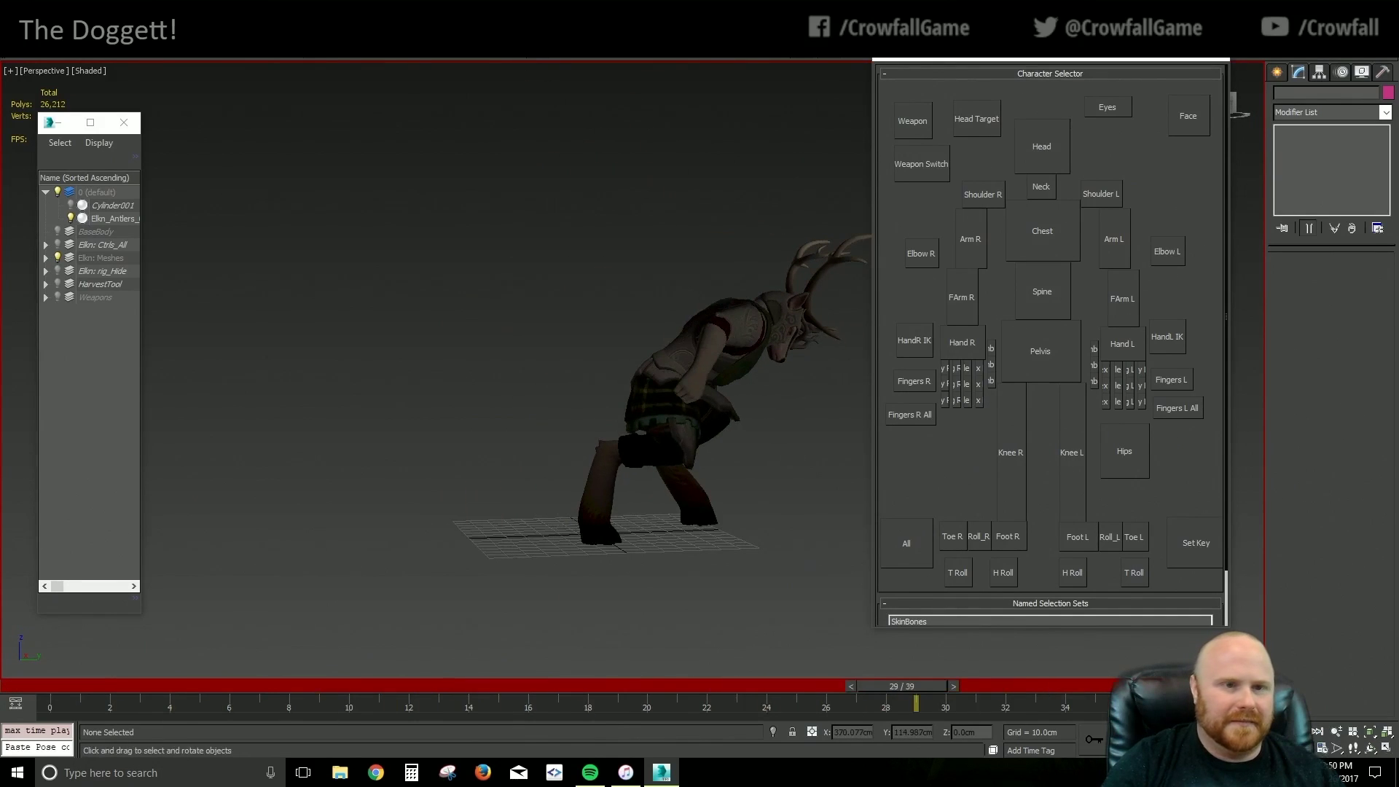
# Open the pelvis control's curves in the Curve Editor, go to frame 18 and set the selected frame 18 keys to linear tangents
pyautogui.click(1033, 357)
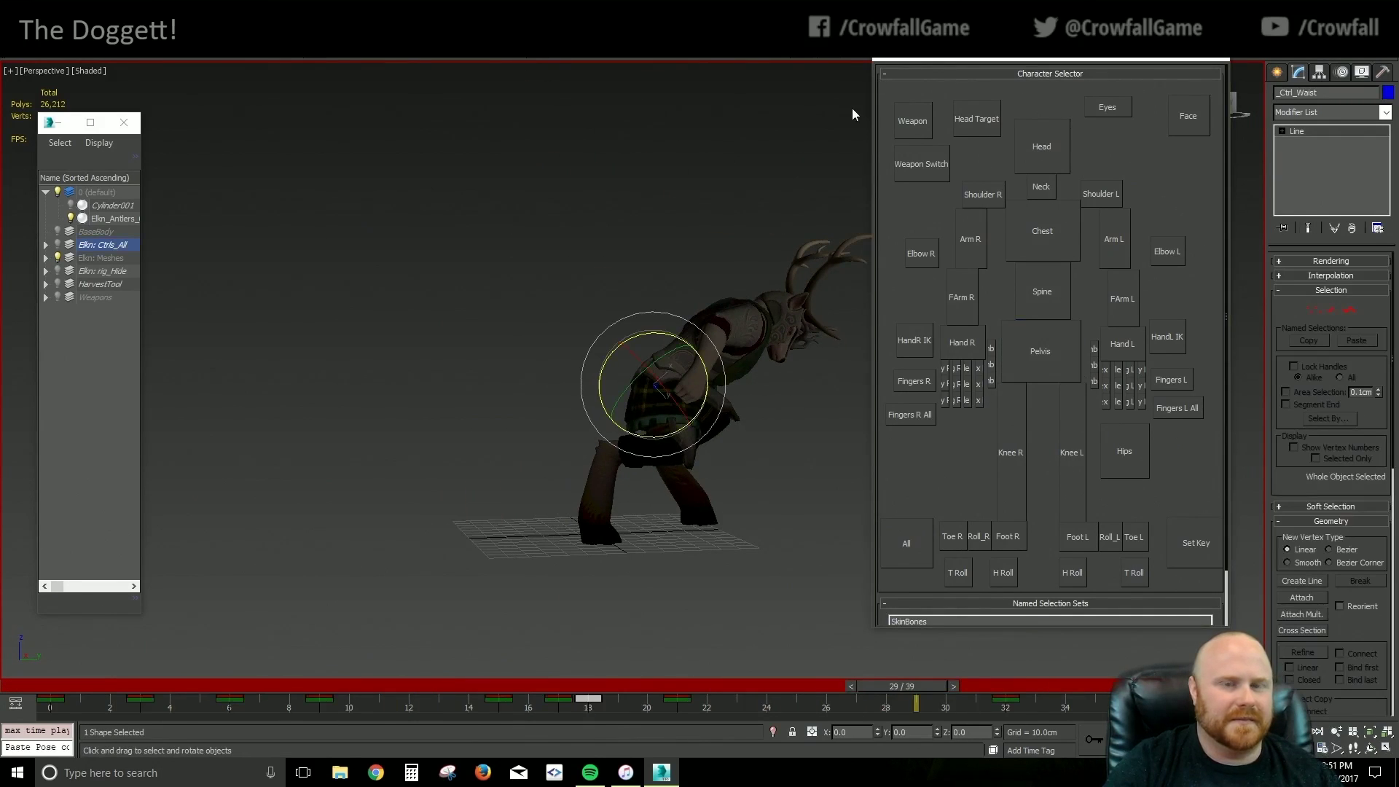
pyautogui.moveTo(852, 109); pyautogui.dragTo(685, 126, button='middle')
pyautogui.click(851, 51)
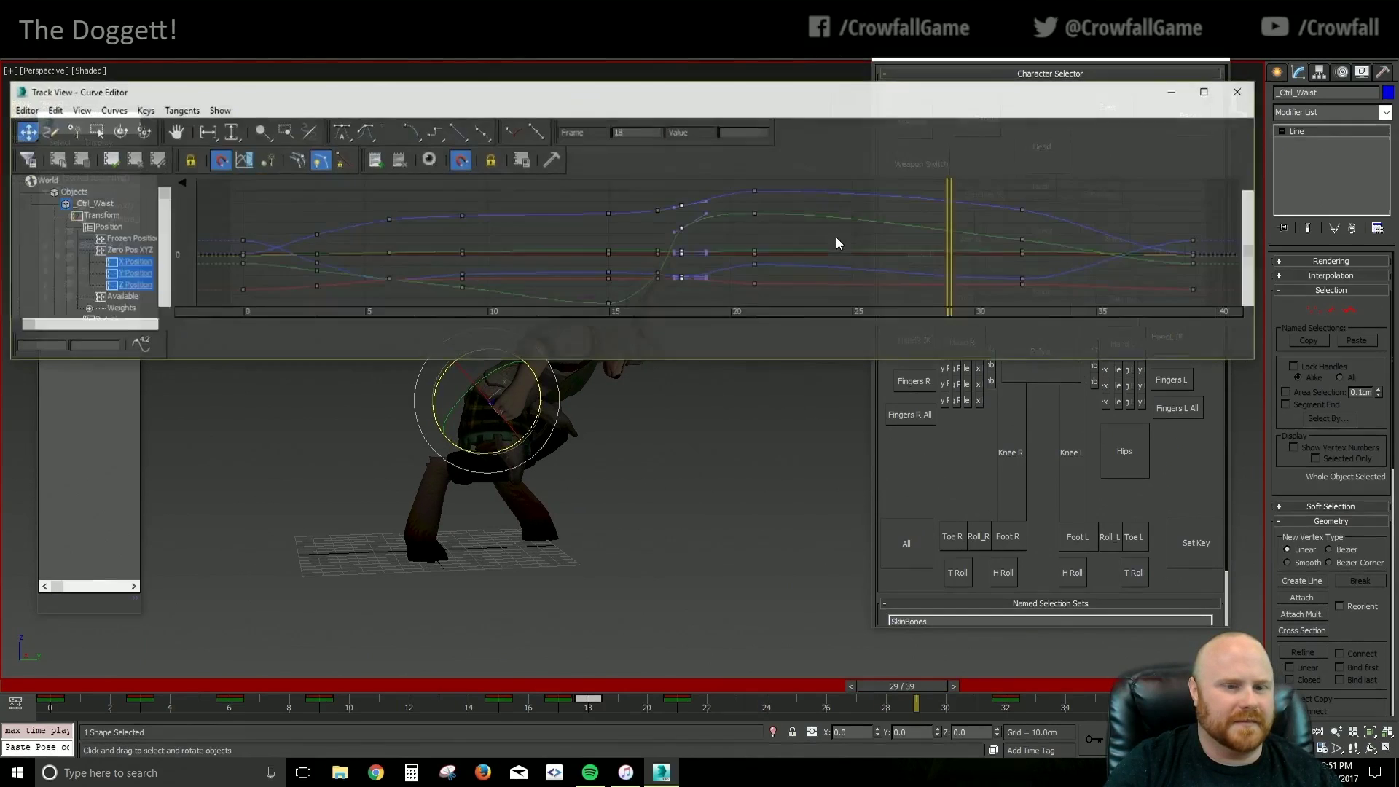
pyautogui.moveTo(543, 685); pyautogui.dragTo(604, 697)
pyautogui.click(457, 131)
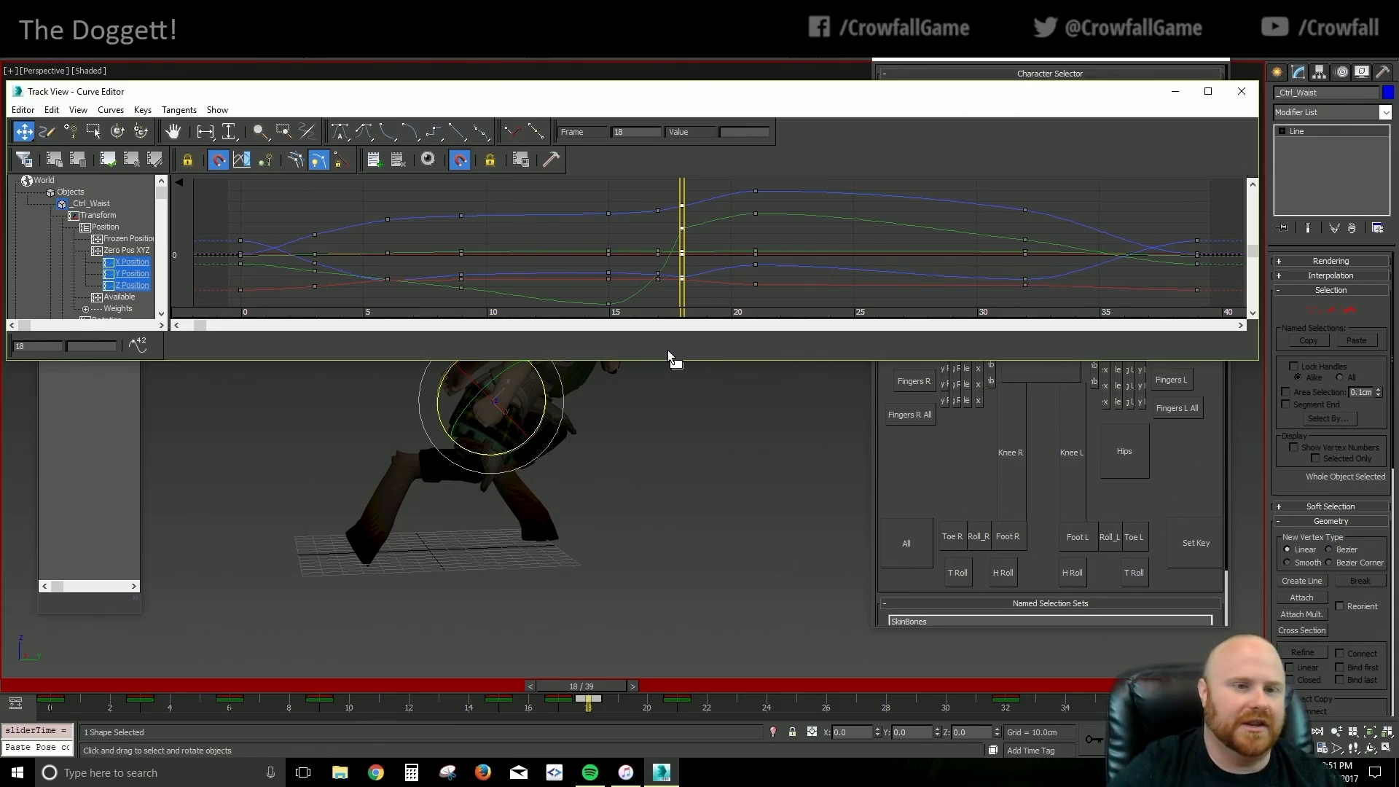
# Maximize the Curve Editor, isolate the pelvis control's Y Position curve and delete its key at frame 6
pyautogui.click(1207, 91)
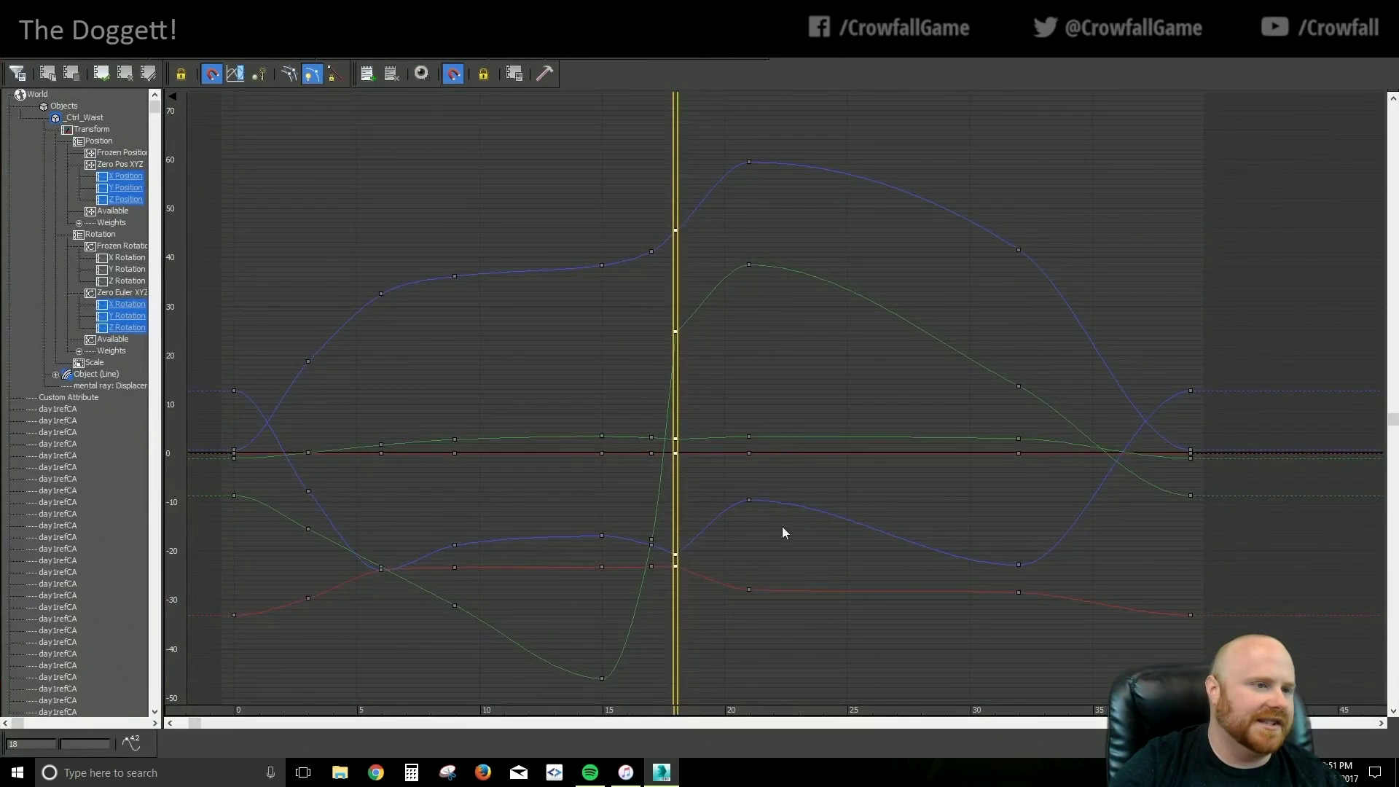
pyautogui.click(129, 187)
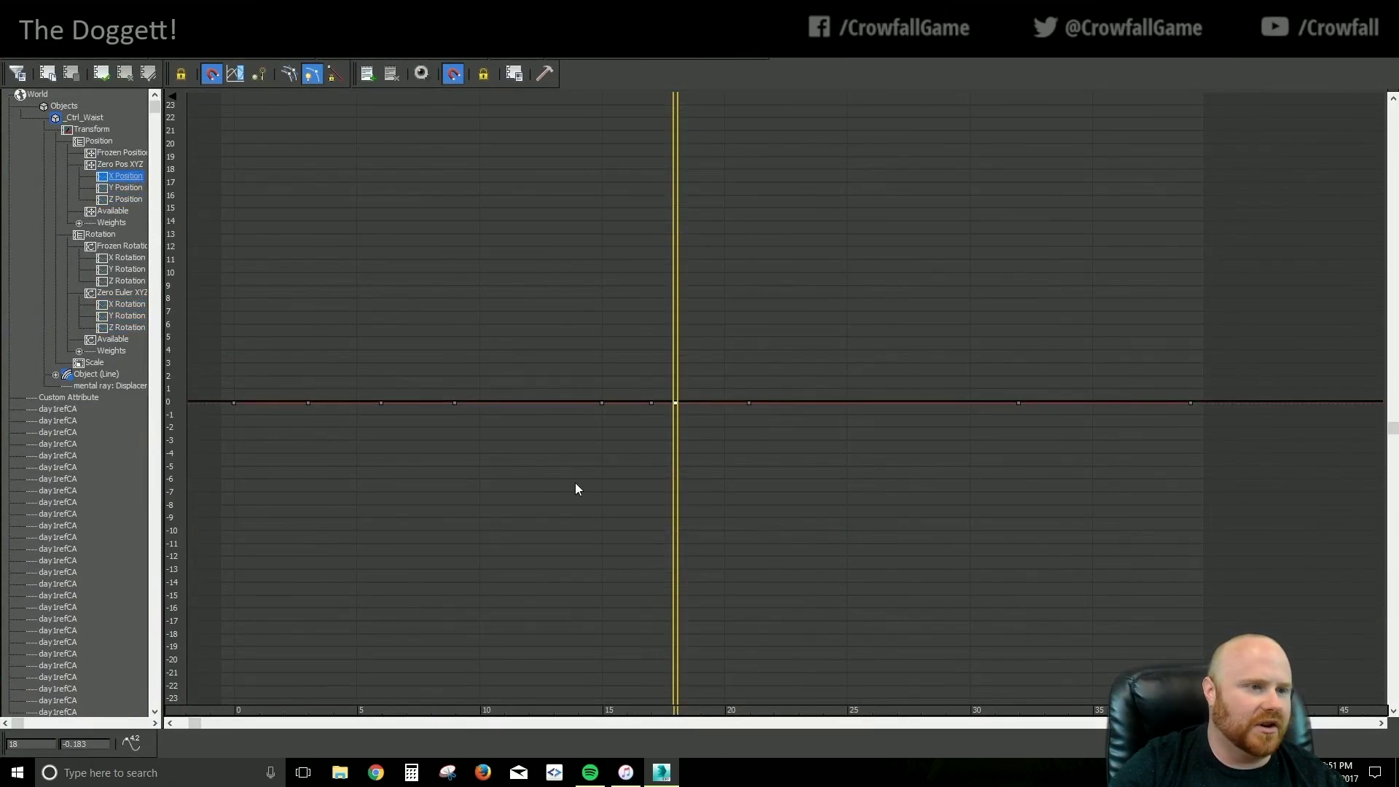
pyautogui.click(130, 200)
pyautogui.click(128, 188)
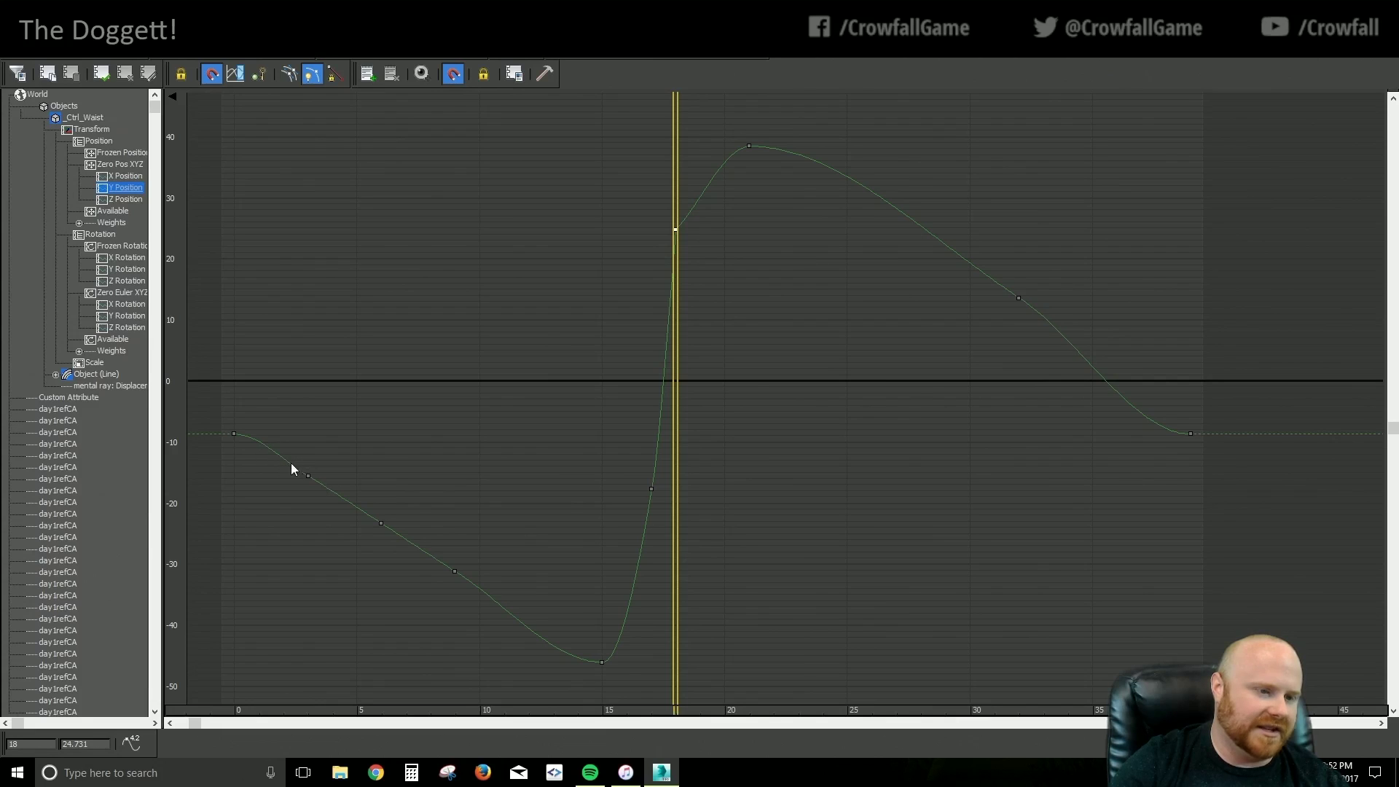
pyautogui.click(381, 522)
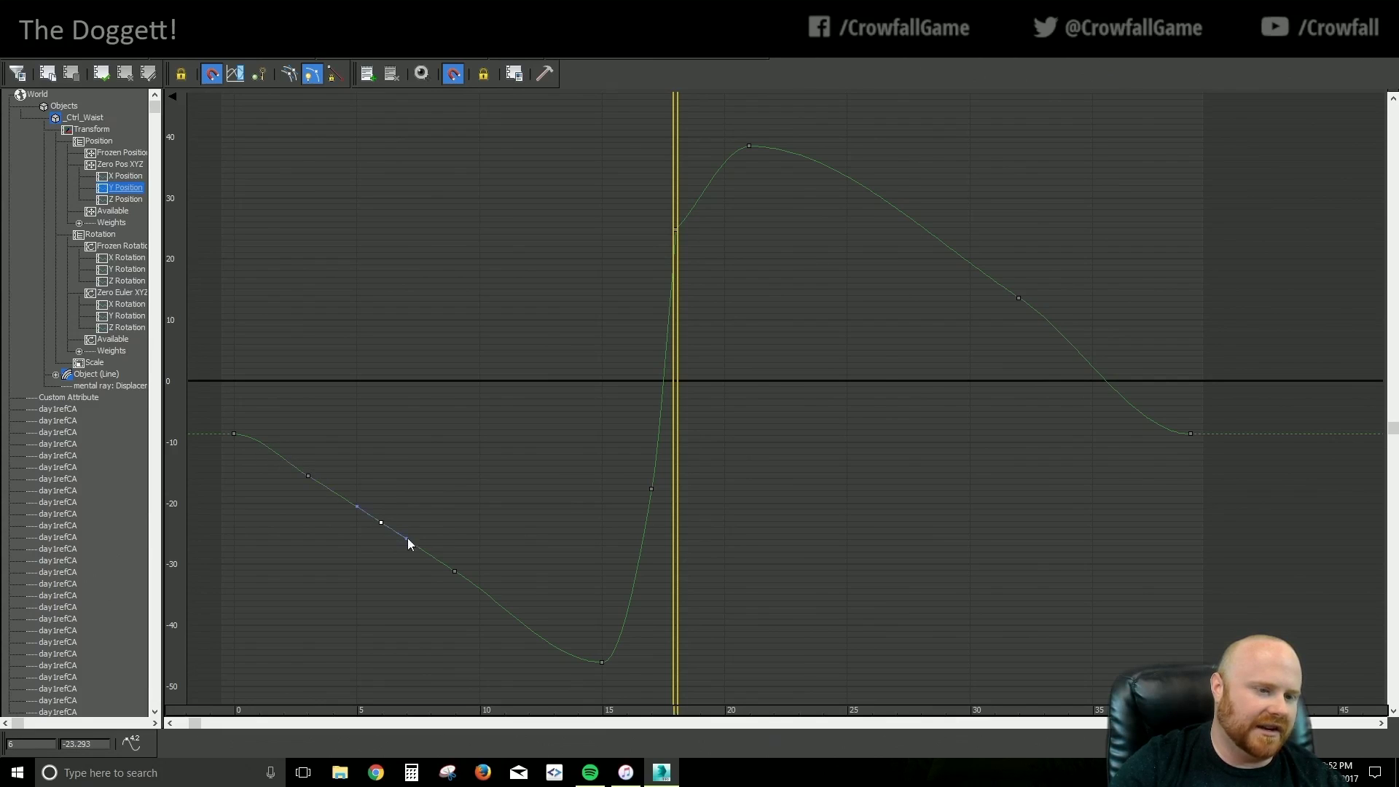
pyautogui.hotkey('ctrl', 'z')
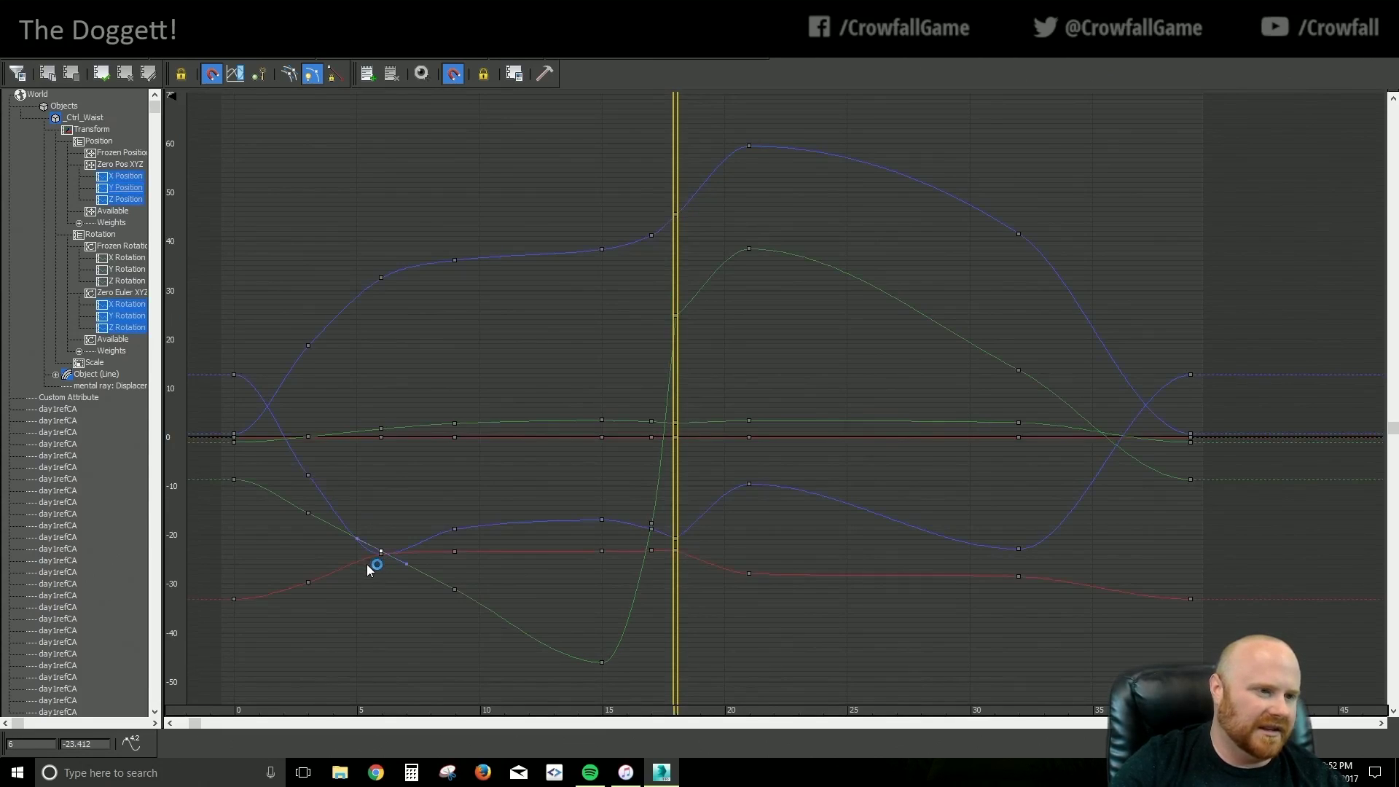
pyautogui.click(127, 187)
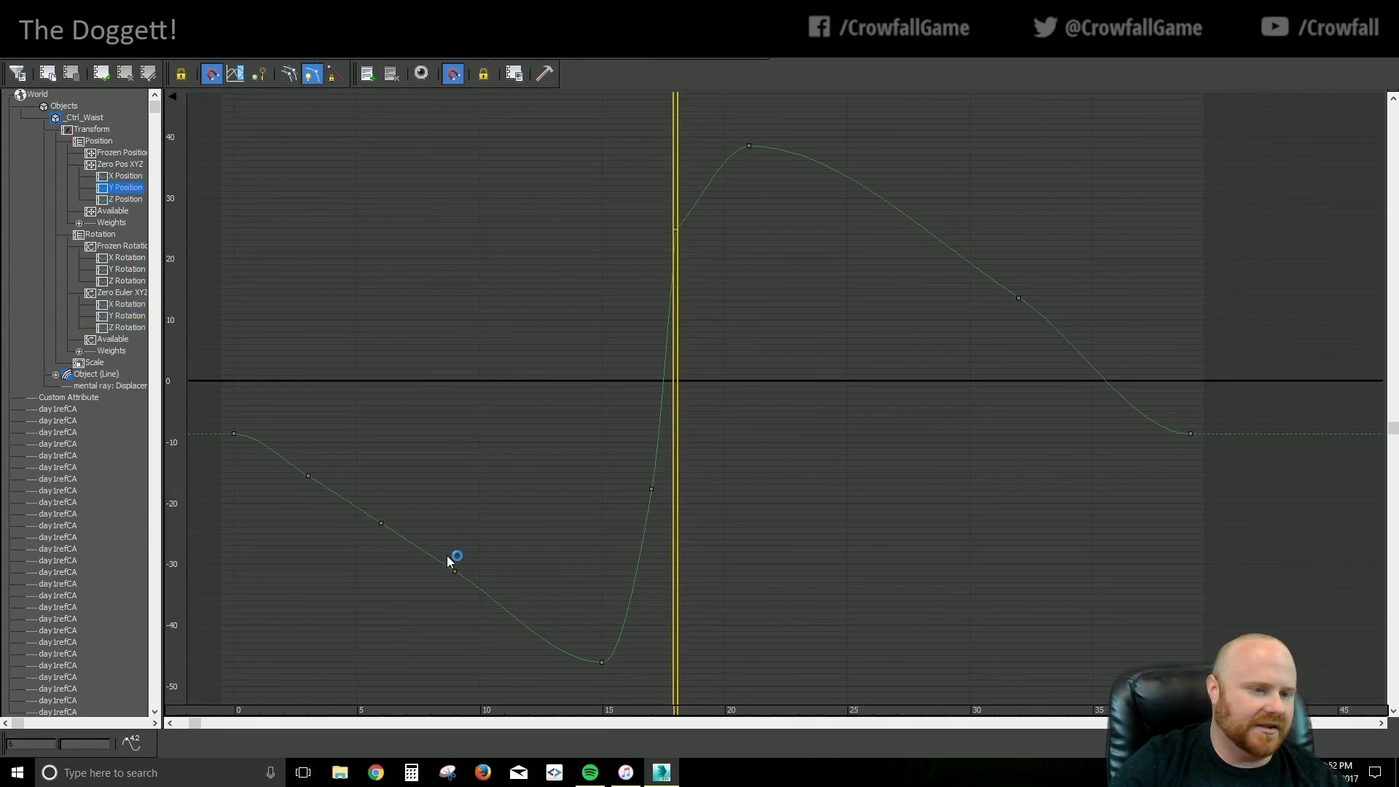
pyautogui.moveTo(303, 473); pyautogui.dragTo(487, 605)
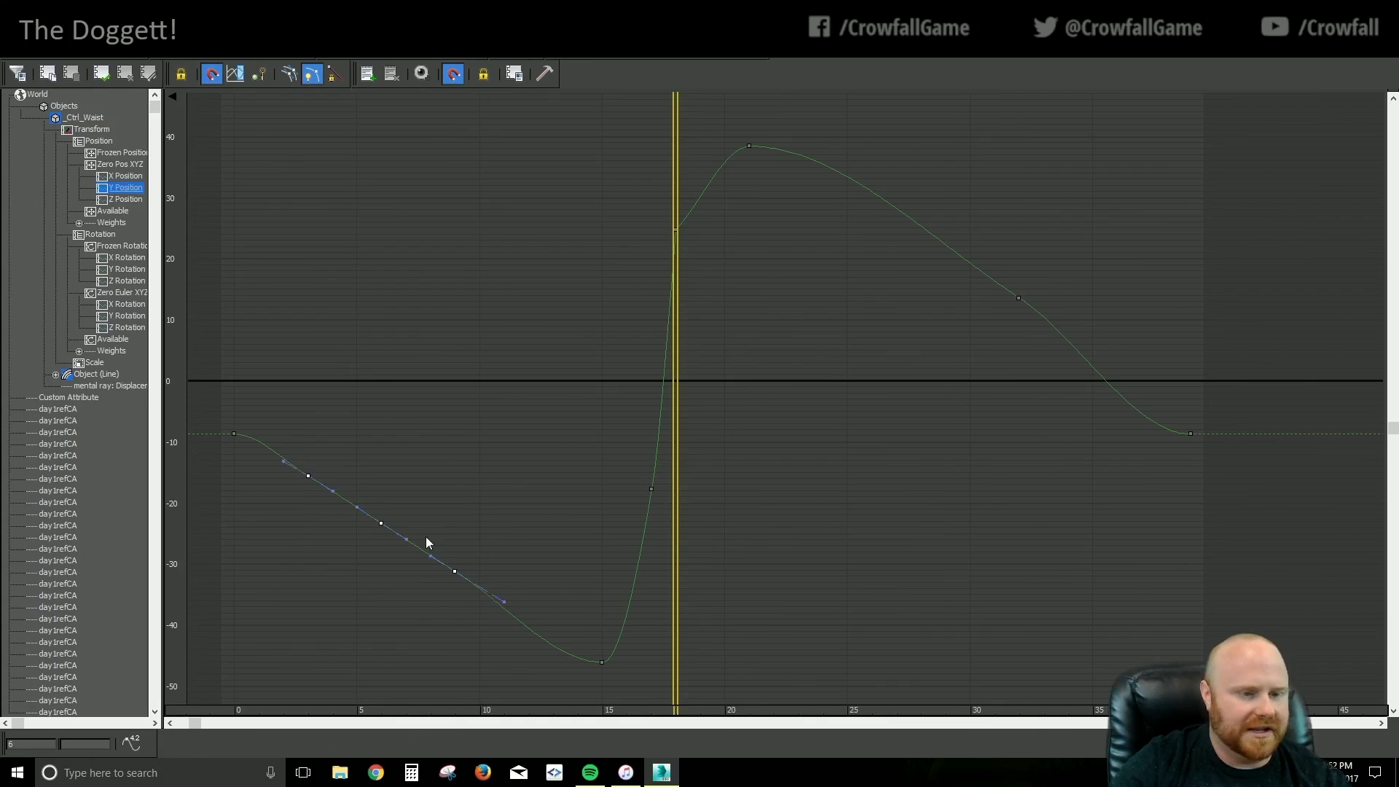
pyautogui.click(361, 500)
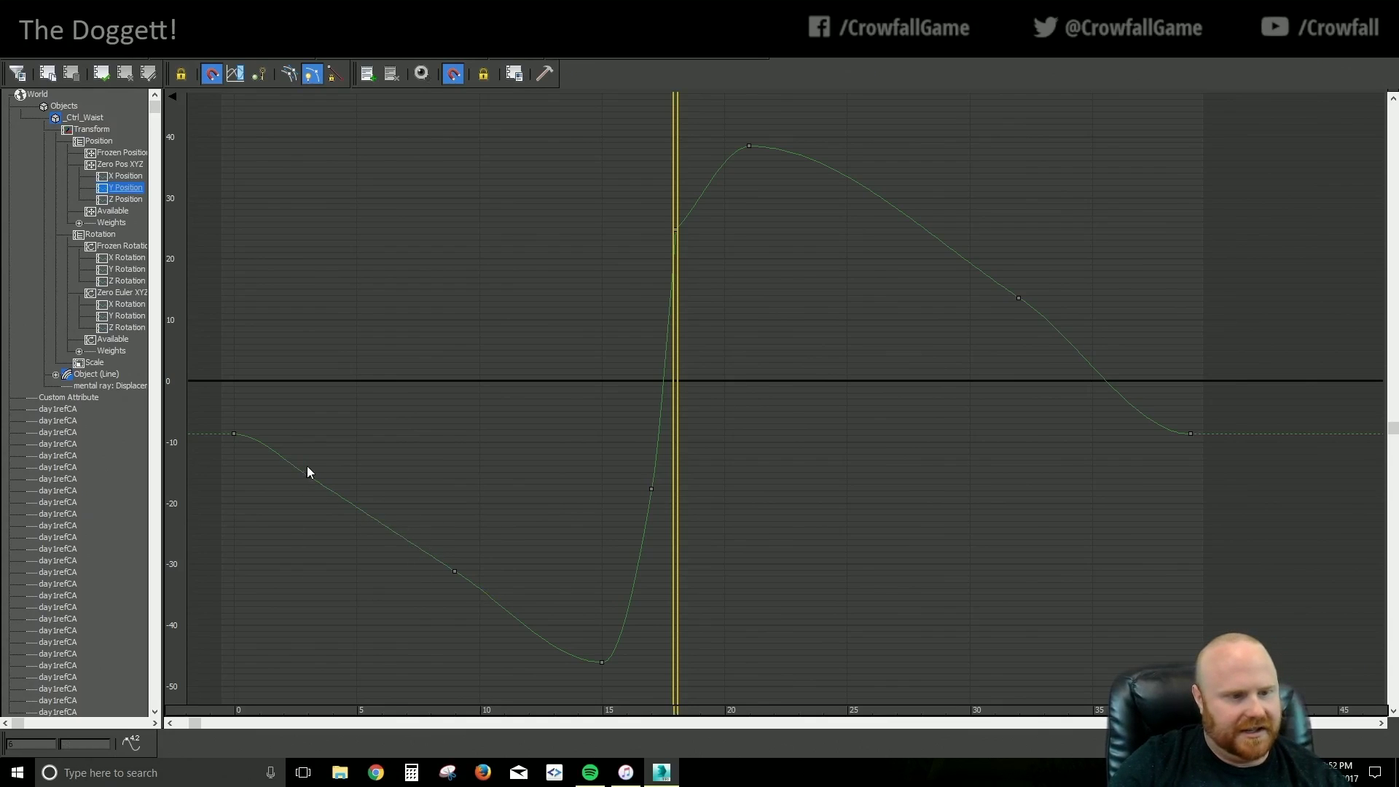
# Inspect the pelvis's Y Position keys at frames 9, 32 and 21 and its Z Position curve, and put the Curve Editor away
pyautogui.moveTo(307, 465); pyautogui.dragTo(352, 513)
pyautogui.moveTo(422, 549); pyautogui.dragTo(498, 616)
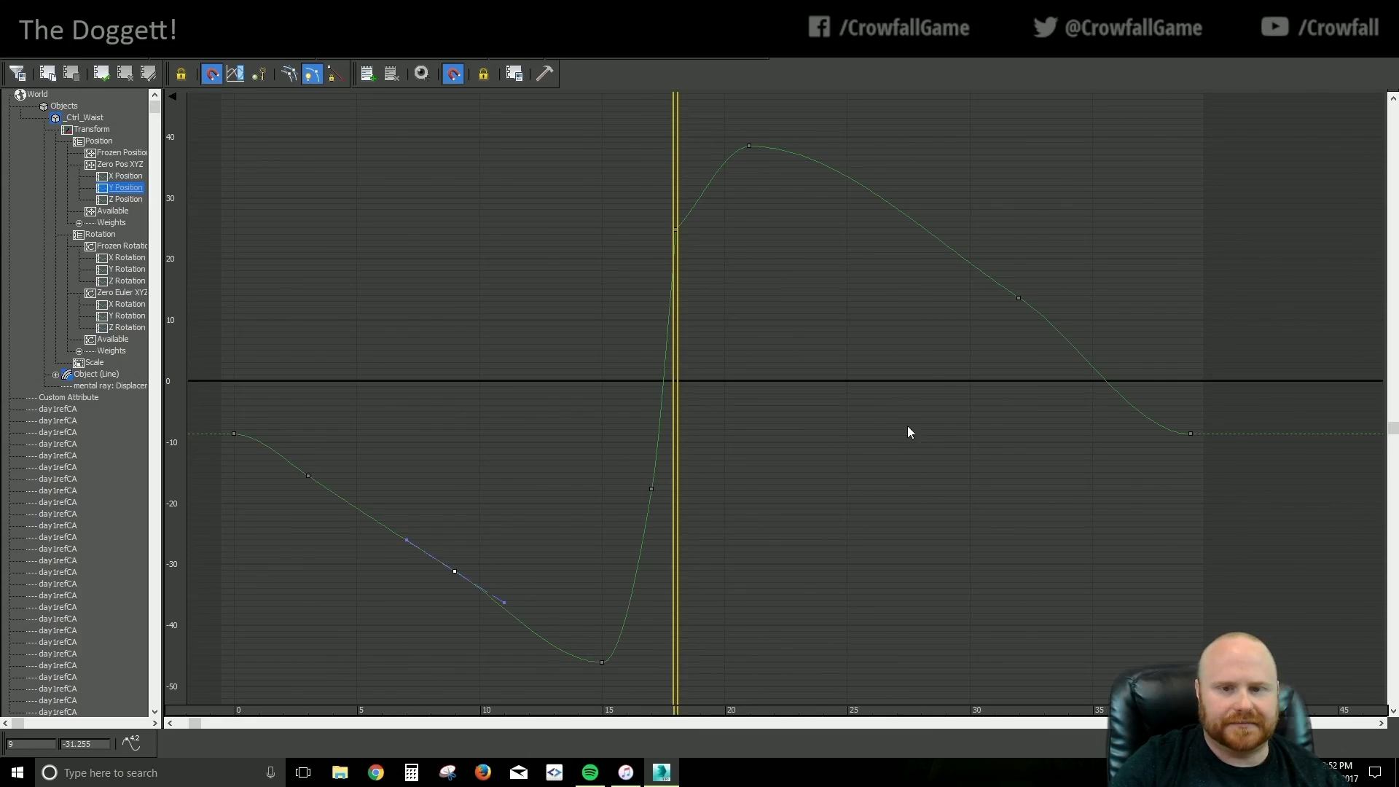
pyautogui.moveTo(961, 272); pyautogui.dragTo(1033, 335)
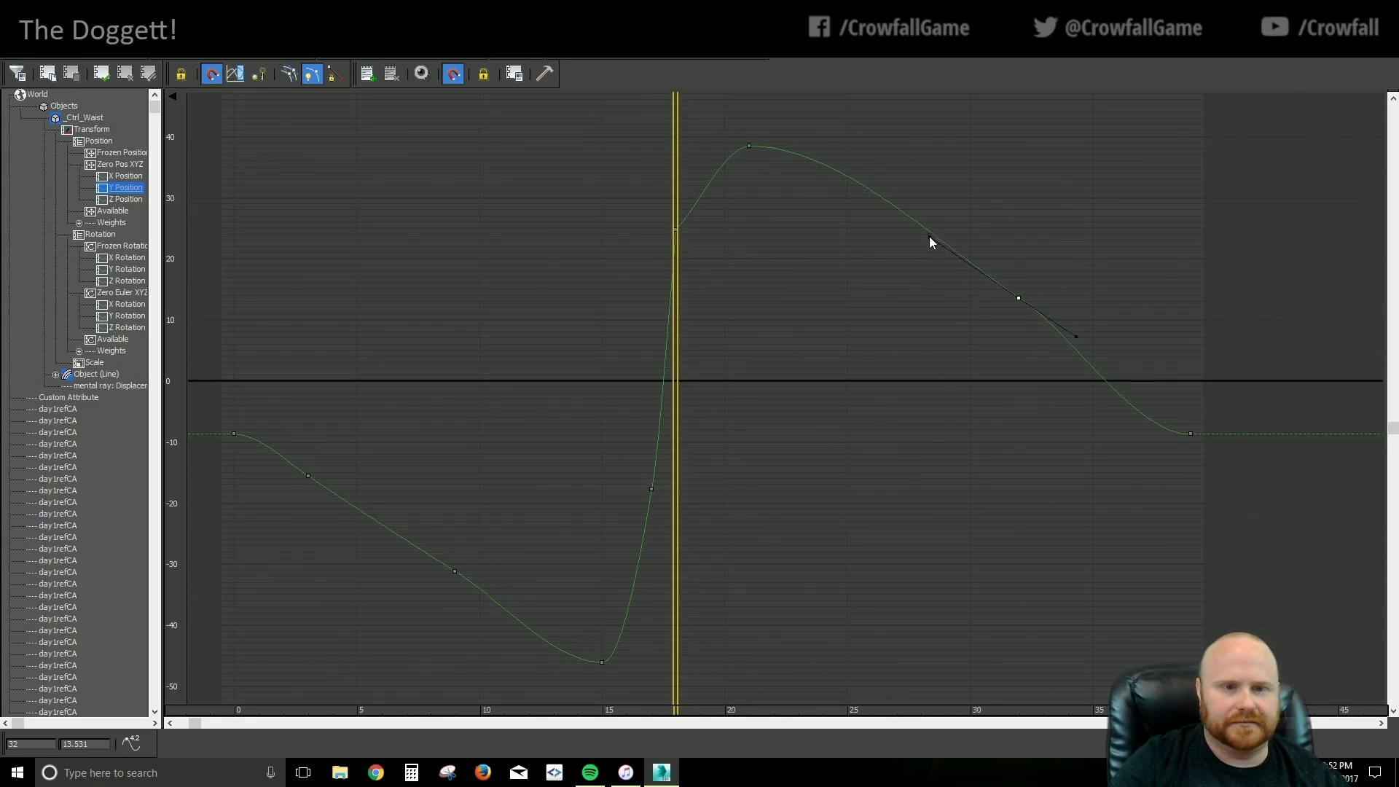
pyautogui.click(749, 145)
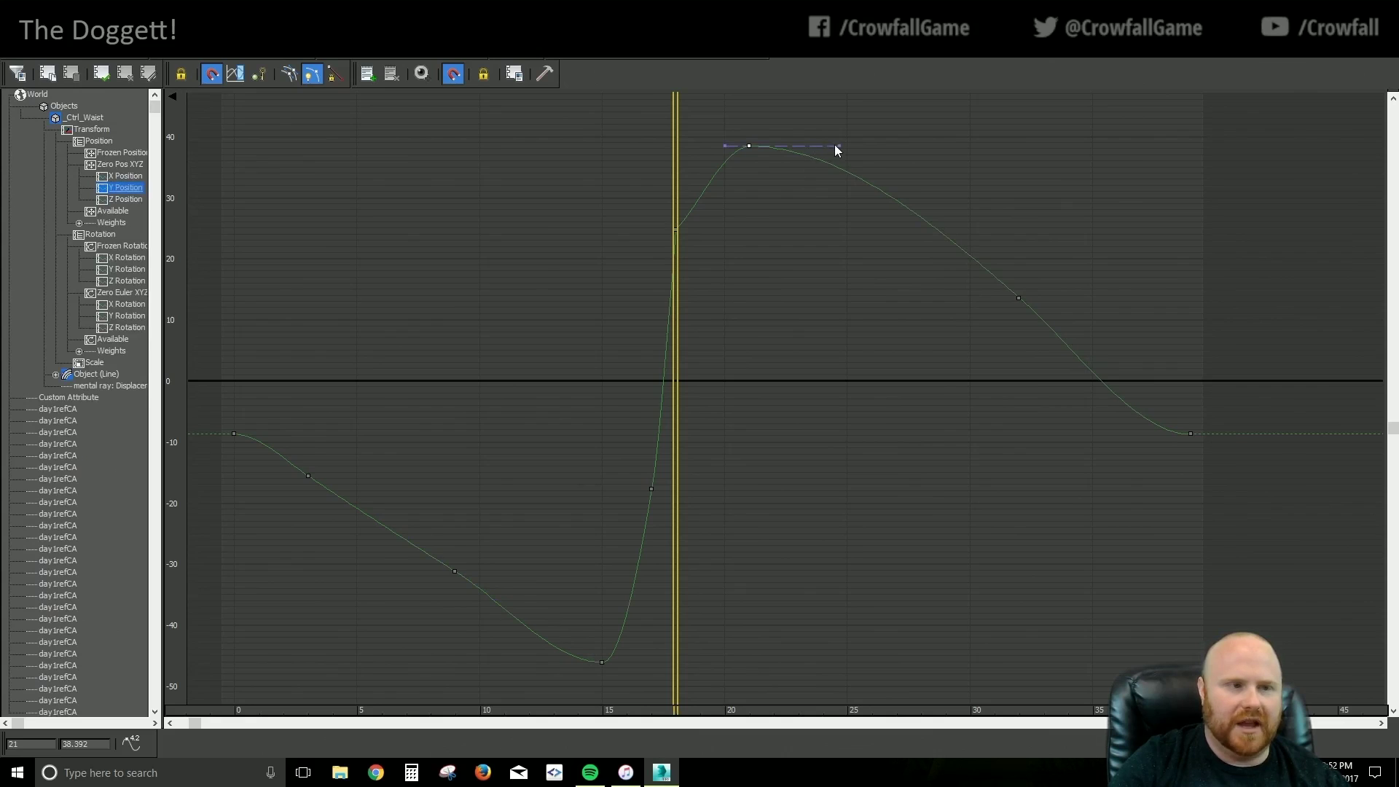
pyautogui.click(129, 199)
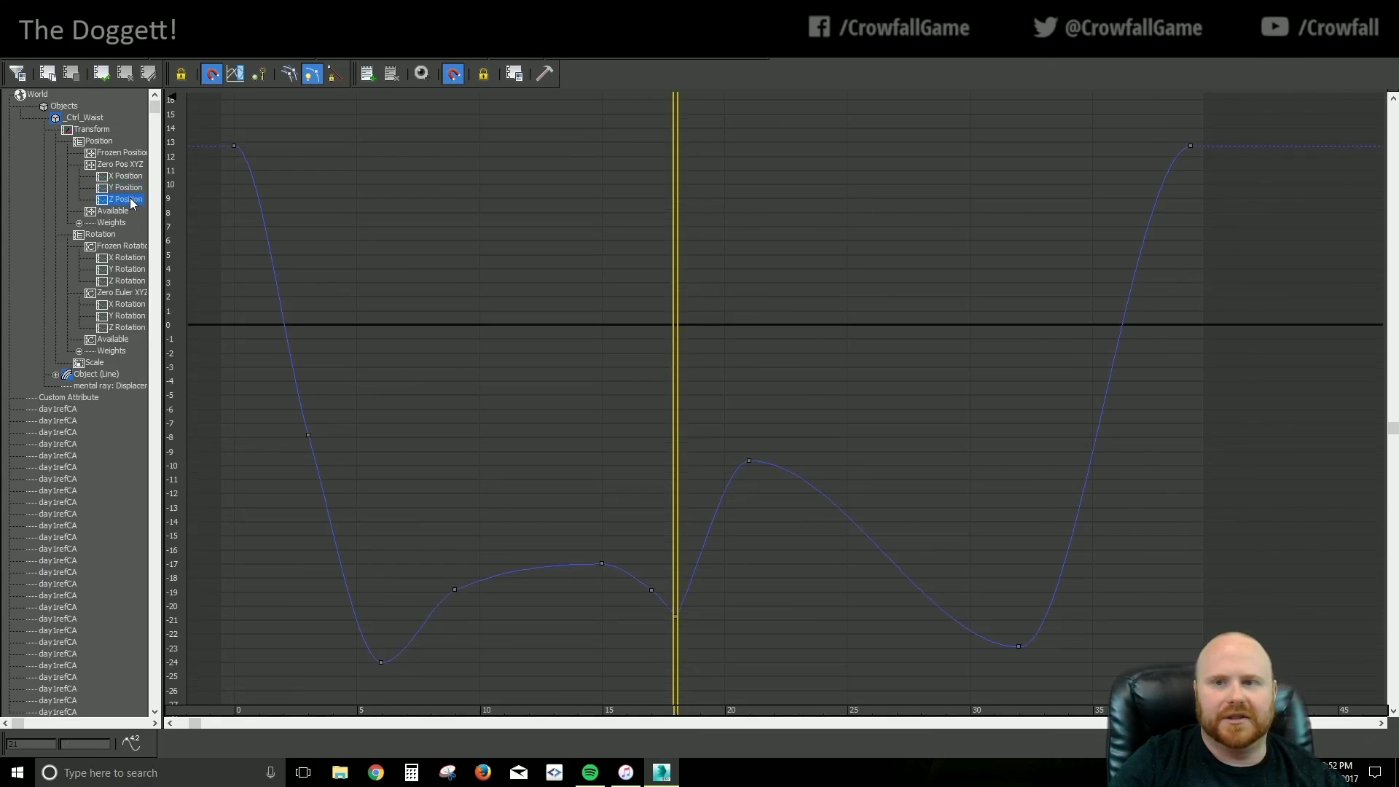
pyautogui.click(1349, 7)
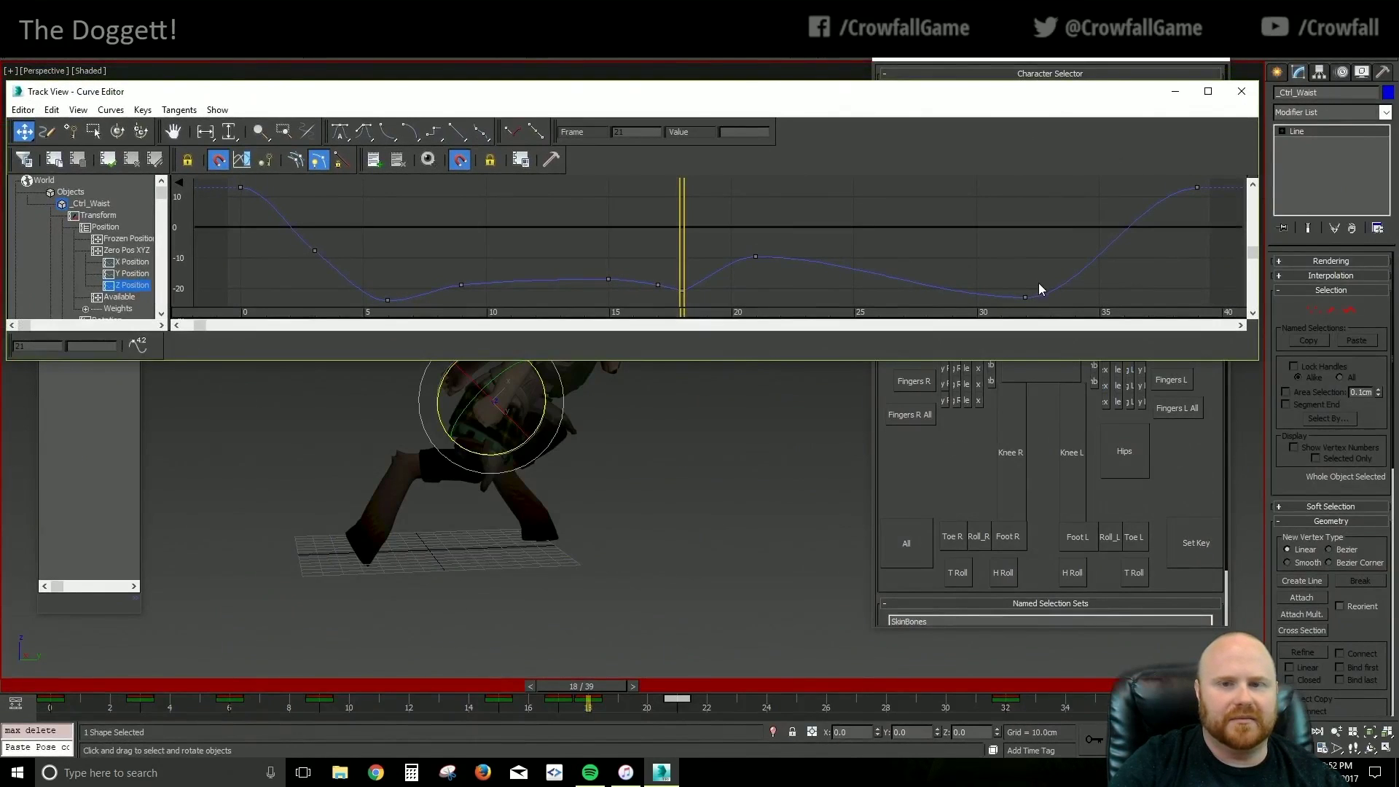
pyautogui.click(1174, 91)
# Clear the selection and play the animation, checking the revised lunge from the side and the front
pyautogui.keyDown('alt'); pyautogui.moveTo(789, 639); pyautogui.dragTo(726, 612, button='middle'); pyautogui.keyUp('alt')
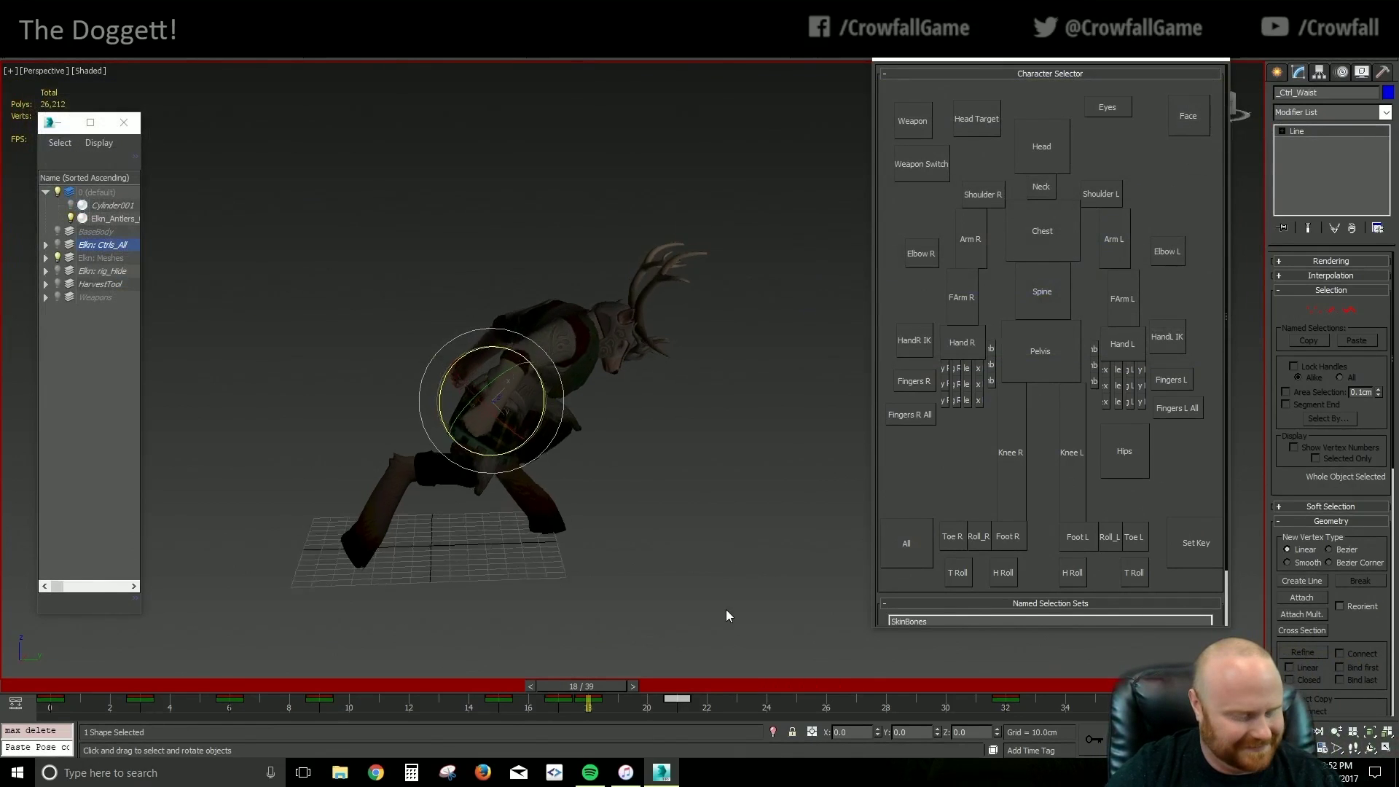
pyautogui.scroll(-3, 723, 613)
pyautogui.click(819, 641)
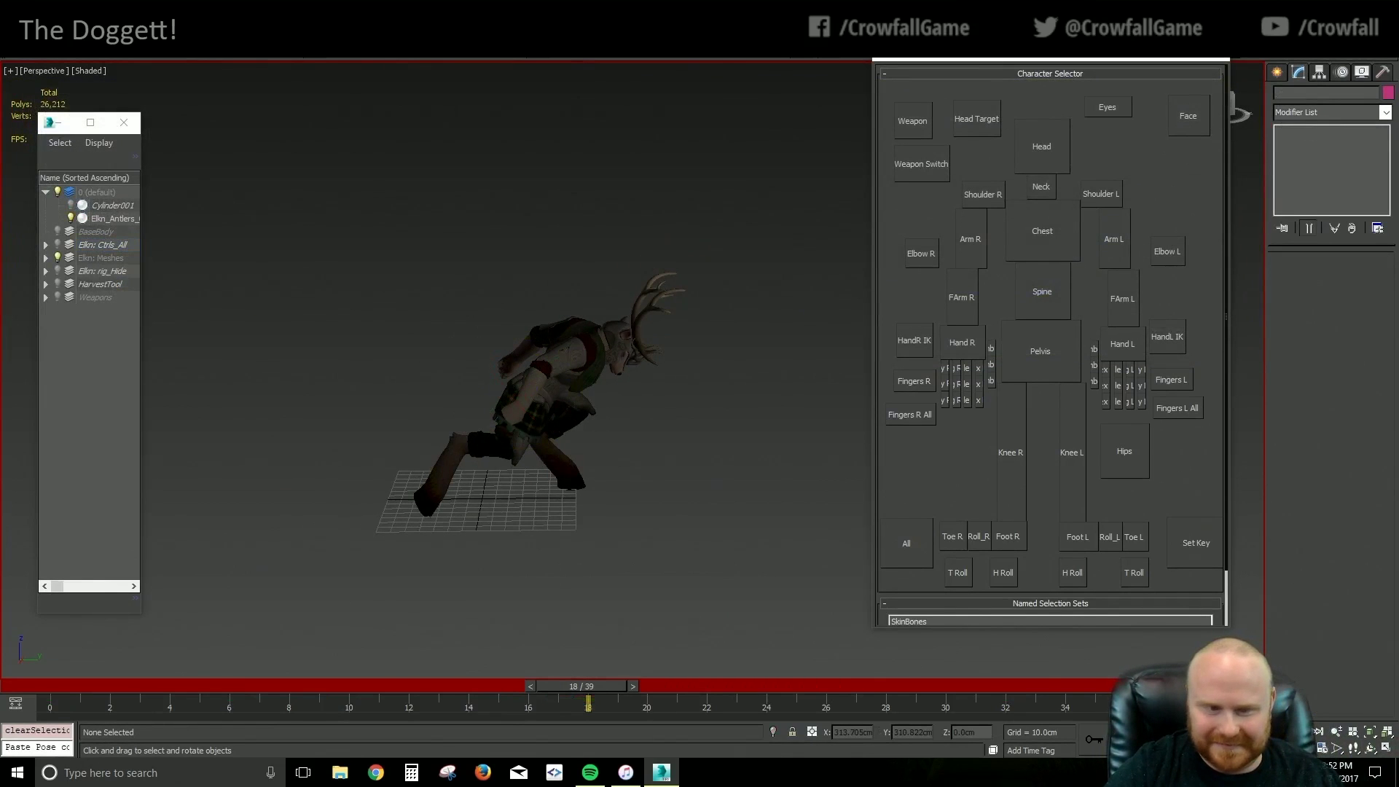
pyautogui.press('/')
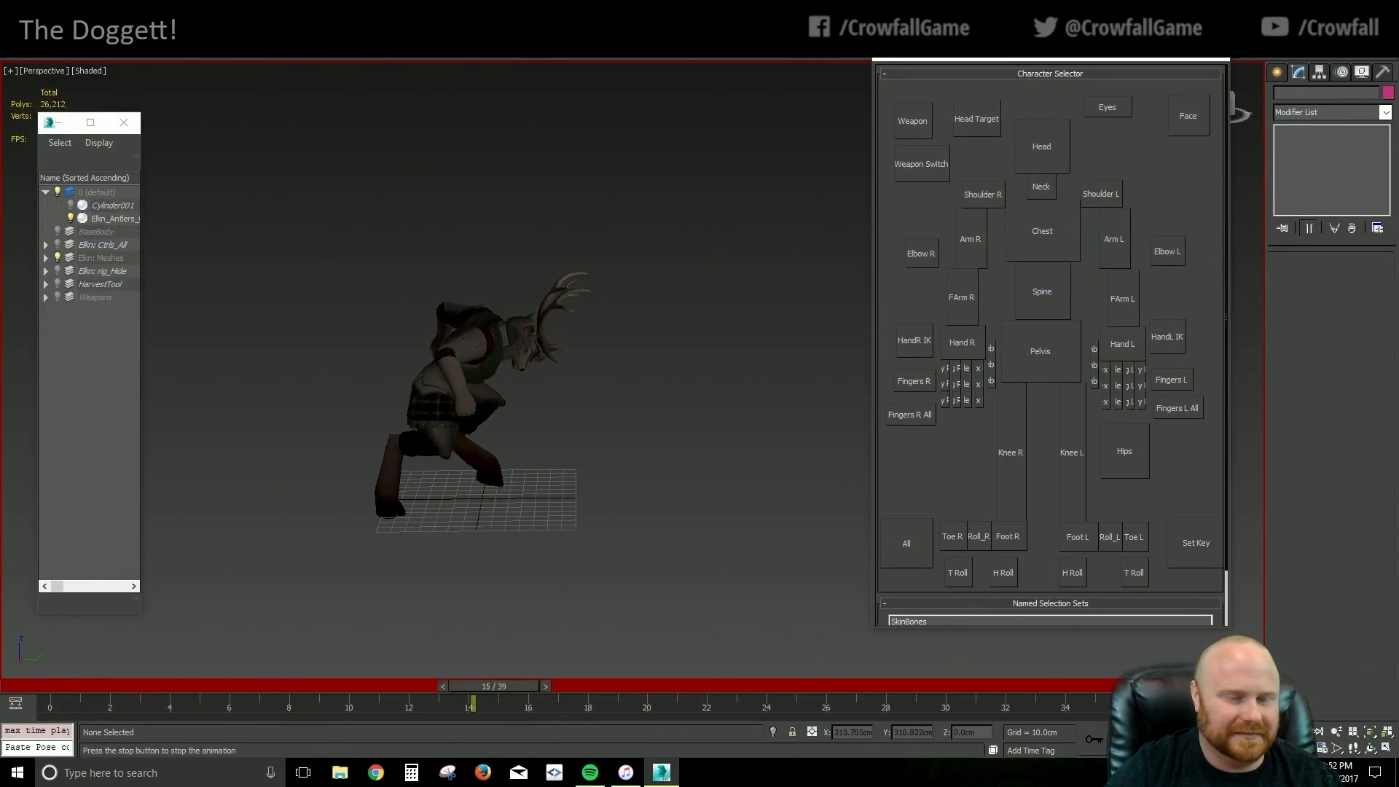
pyautogui.keyDown('alt'); pyautogui.moveTo(775, 562); pyautogui.dragTo(565, 522, button='middle'); pyautogui.keyUp('alt')
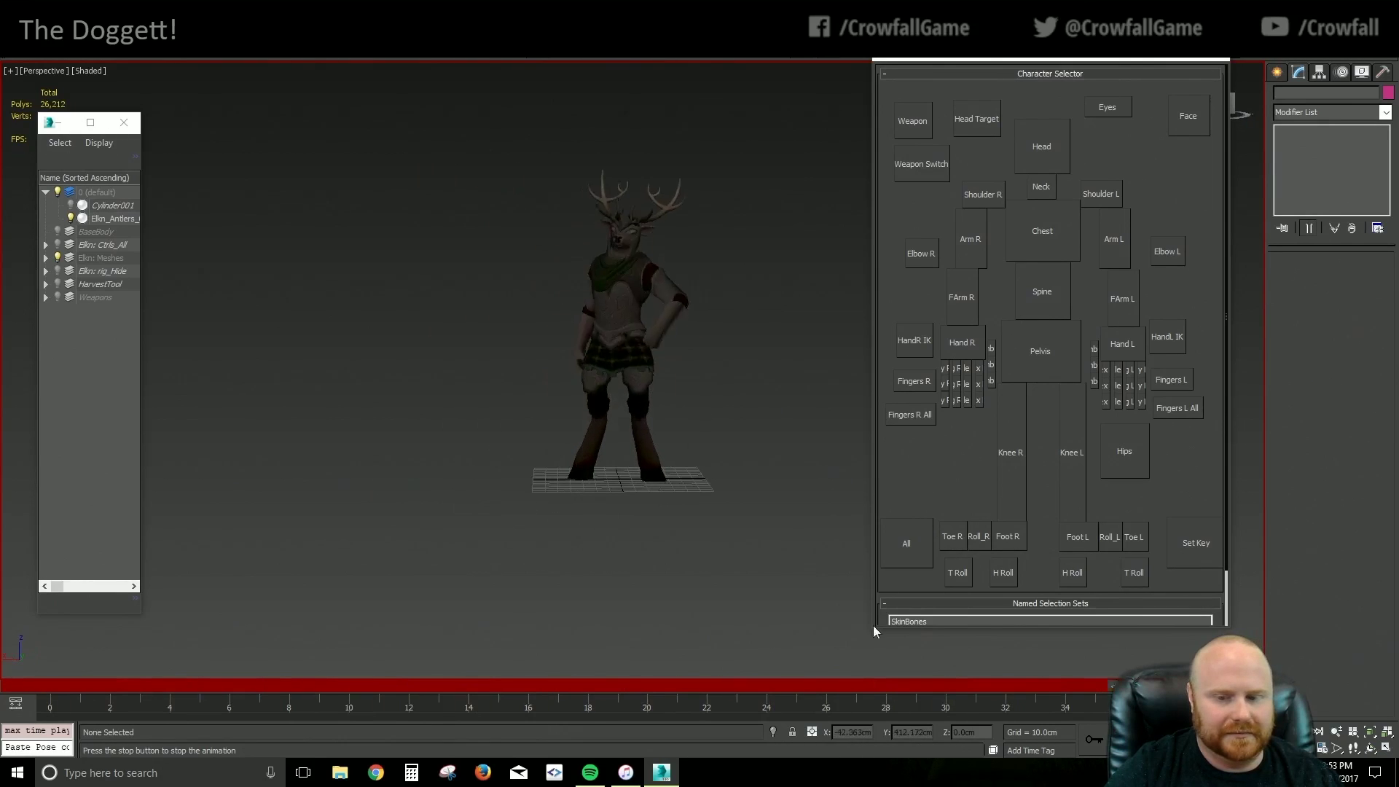
# Stop playback and rotate the left fingers' master control at frame 21 to repose the fingers during the lunge
pyautogui.press('/')
pyautogui.click(1171, 379)
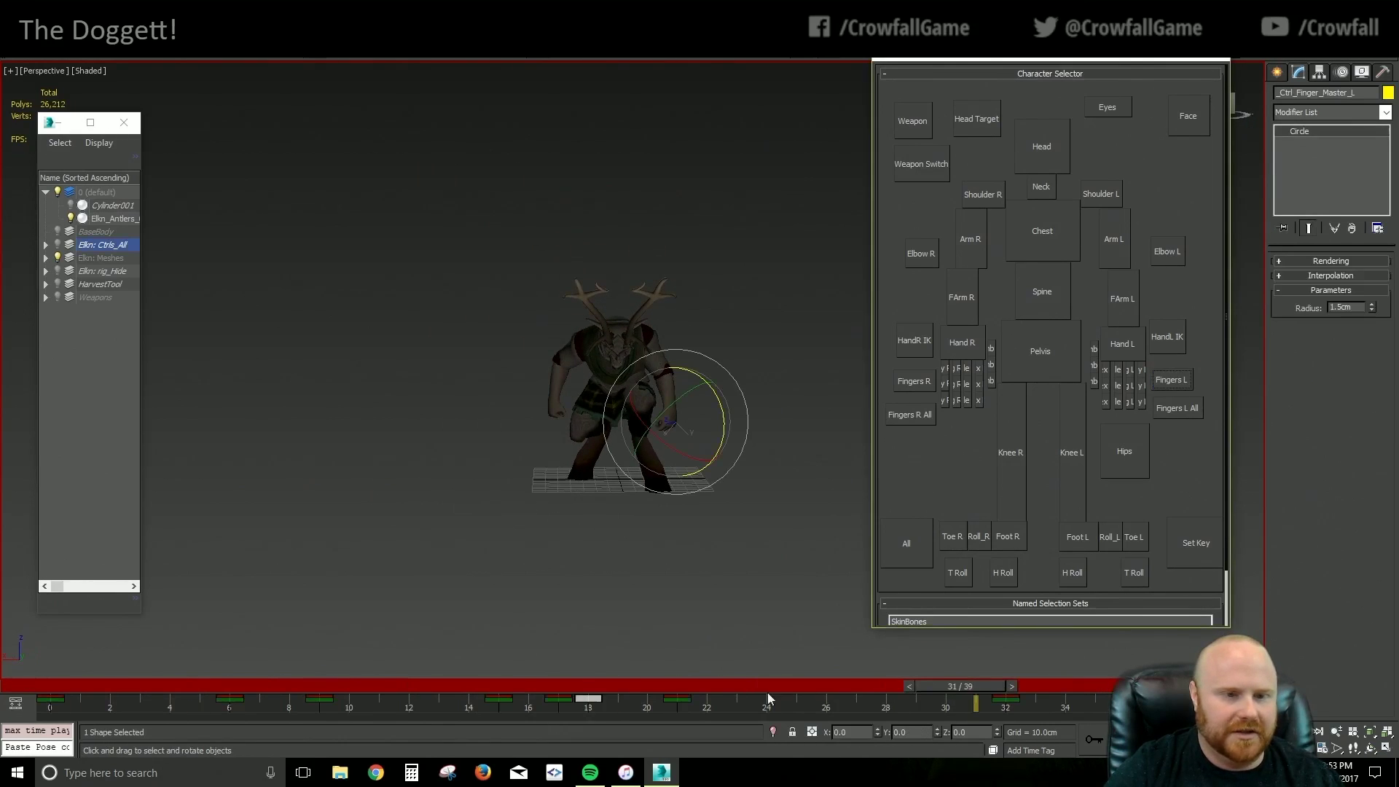
pyautogui.moveTo(577, 683); pyautogui.dragTo(711, 705)
pyautogui.press('e')
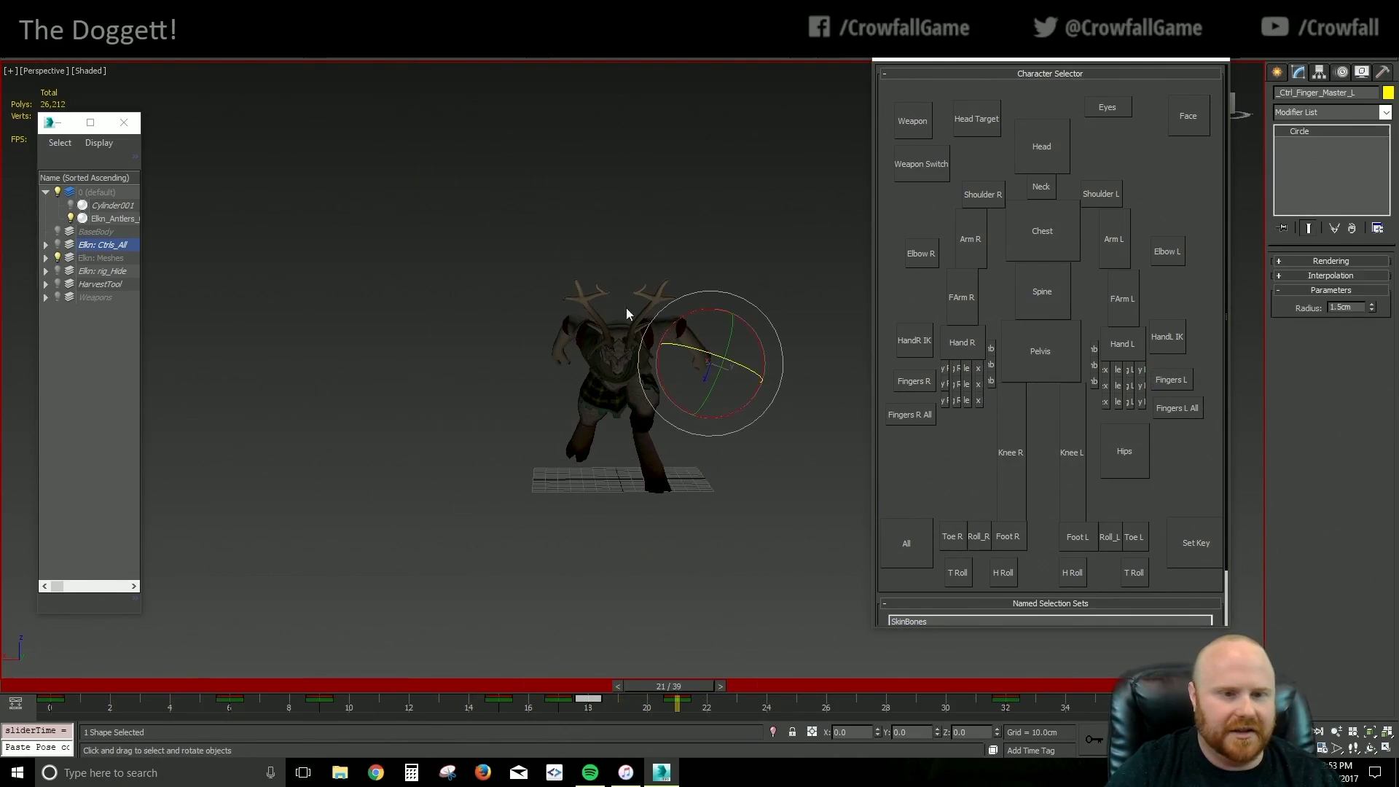
pyautogui.scroll(5, 728, 444)
pyautogui.keyDown('alt'); pyautogui.moveTo(548, 465); pyautogui.dragTo(563, 433, button='middle'); pyautogui.keyUp('alt')
pyautogui.moveTo(555, 431); pyautogui.dragTo(522, 415)
pyautogui.moveTo(599, 440)
pyautogui.mouseDown()
pyautogui.moveTo(585, 455)
pyautogui.moveTo(598, 466)
pyautogui.mouseUp()
# Shift the left fingers' frame 21 key to frame 22, copy their frame 32 key to frame 30, and scrub through the result
pyautogui.moveTo(677, 698); pyautogui.dragTo(706, 699)
pyautogui.click(1006, 705)
pyautogui.keyDown('shift'); pyautogui.moveTo(1007, 704); pyautogui.dragTo(945, 703); pyautogui.keyUp('shift')
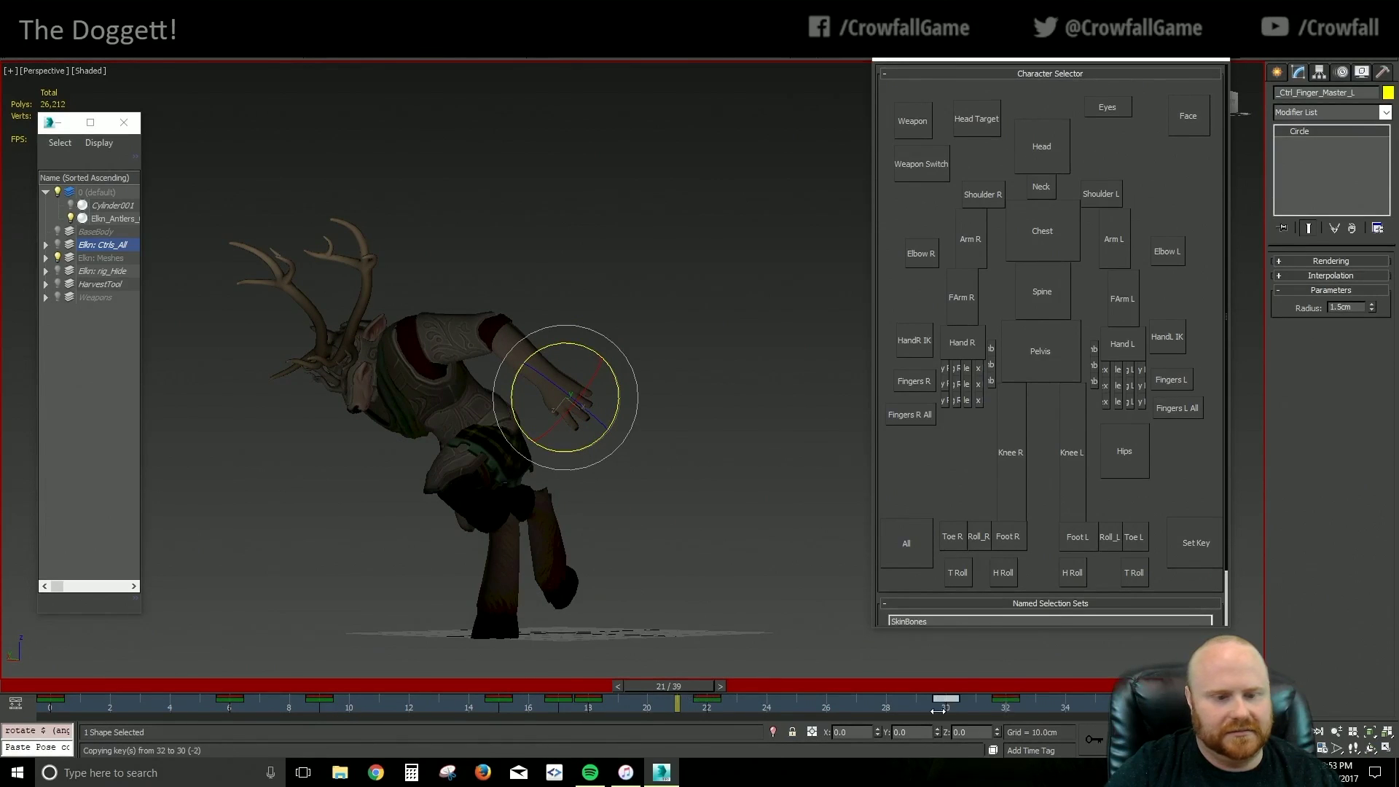
pyautogui.moveTo(596, 688); pyautogui.dragTo(1211, 699)
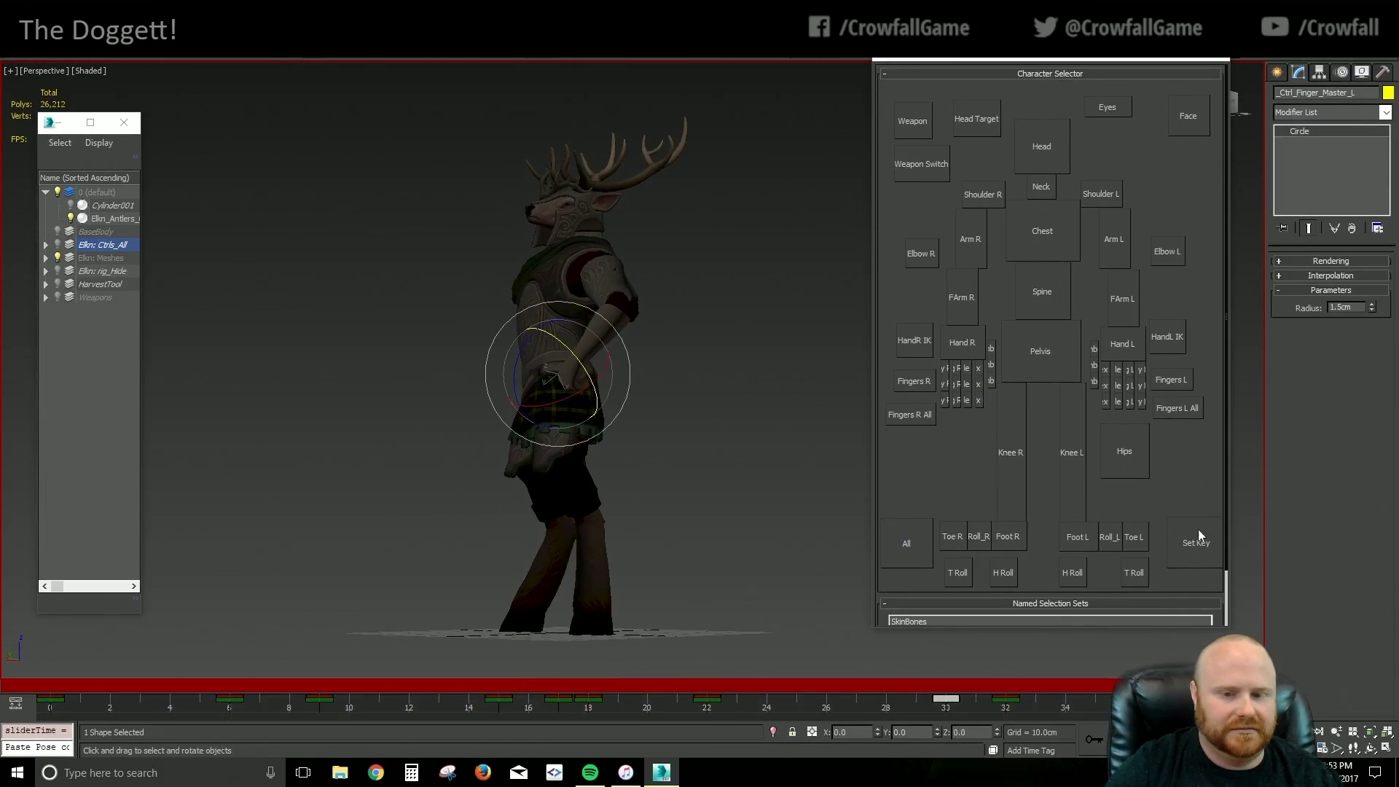
# Select the pelvis control and review the recovery motion around frame 35 from the character's other side
pyautogui.click(1051, 363)
pyautogui.keyDown('alt'); pyautogui.moveTo(520, 552); pyautogui.dragTo(749, 573, button='middle'); pyautogui.keyUp('alt')
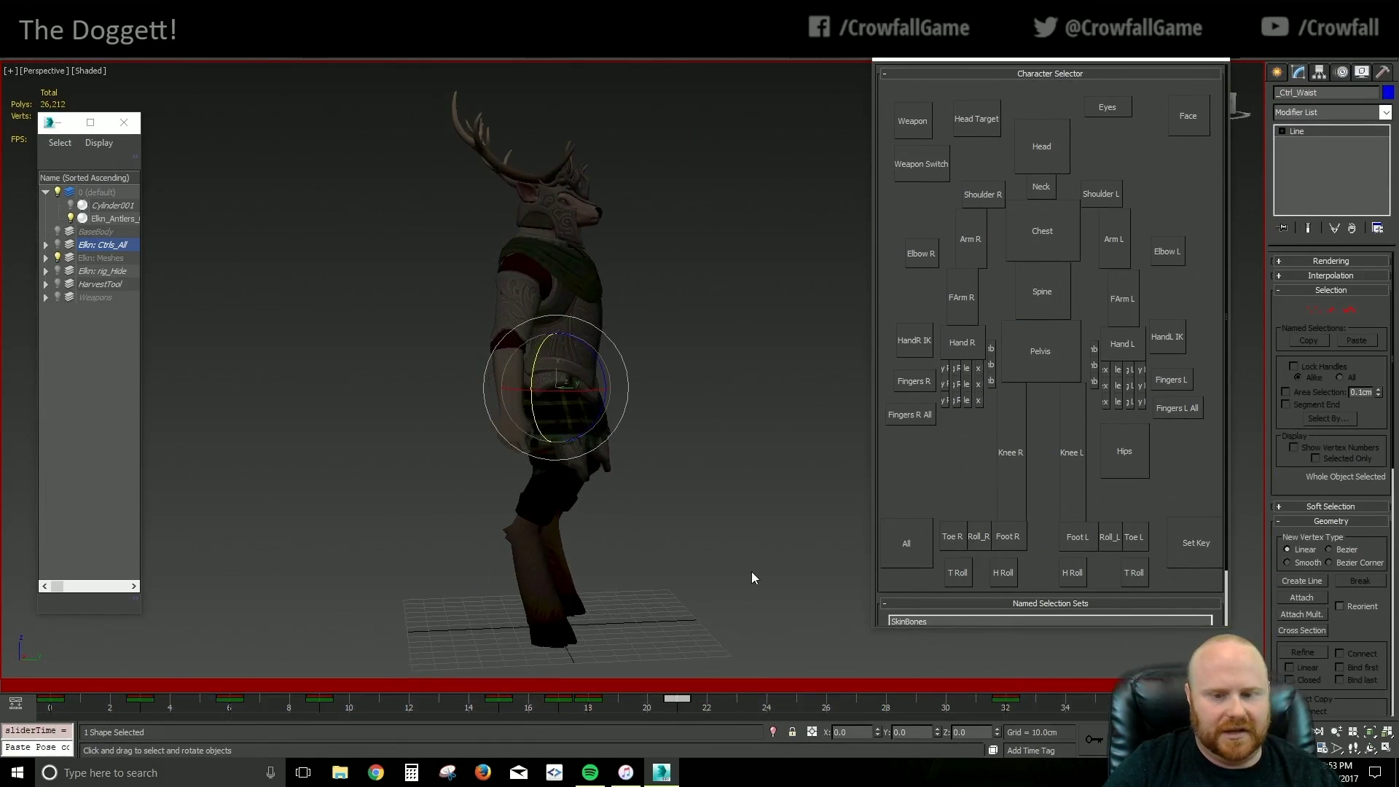
pyautogui.moveTo(1019, 697); pyautogui.dragTo(1096, 705)
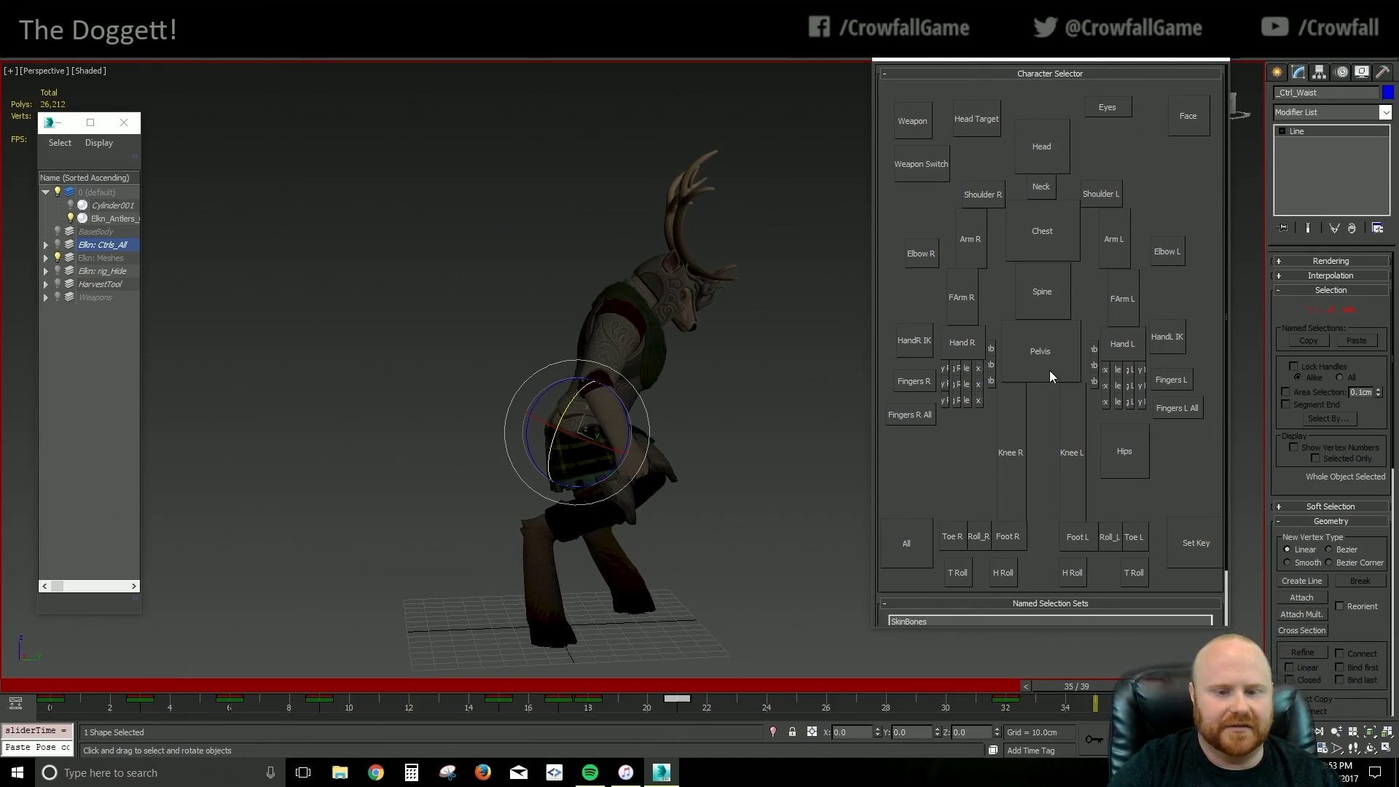
pyautogui.moveTo(916, 686)
pyautogui.mouseDown()
pyautogui.moveTo(1053, 692)
pyautogui.moveTo(1148, 652)
pyautogui.moveTo(1106, 668)
pyautogui.mouseUp()
pyautogui.press('e')
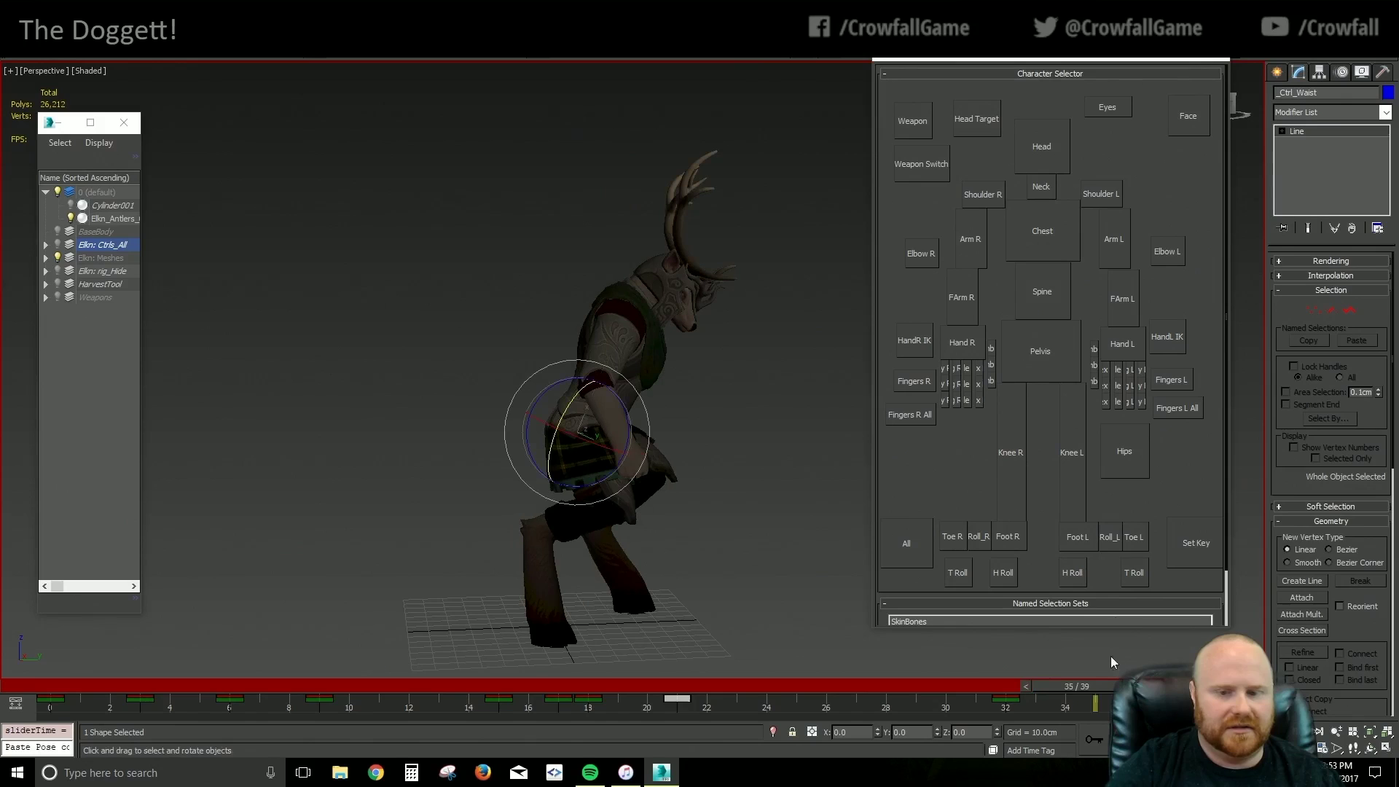
# Extend the animation range to frame 41 and raise the left foot control to about Z 14 cm near the end of the recovery
pyautogui.click(1077, 537)
pyautogui.keyDown('ctrl'); pyautogui.keyDown('alt'); pyautogui.moveTo(1188, 703); pyautogui.dragTo(1133, 704, button='right'); pyautogui.keyUp('alt'); pyautogui.keyUp('ctrl')
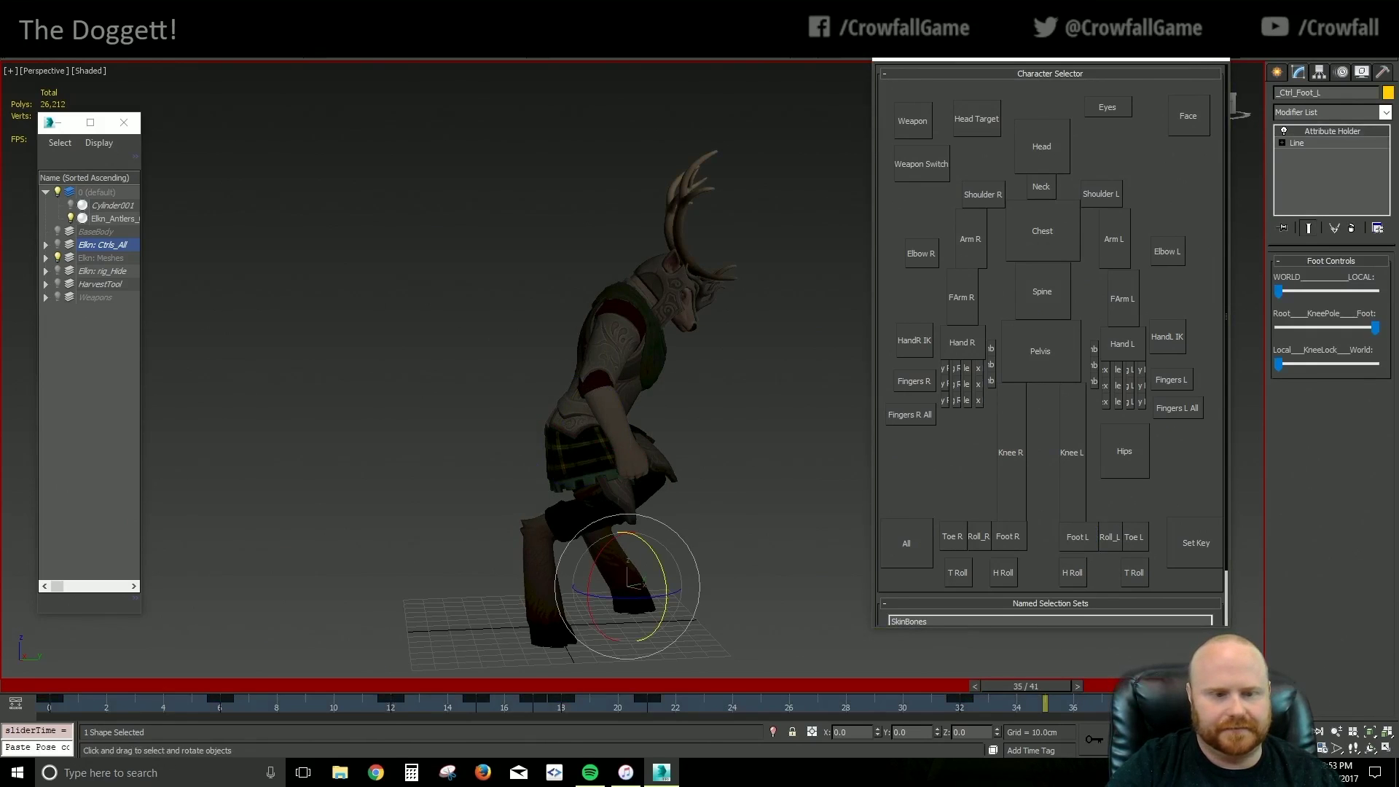
pyautogui.click(1136, 686)
pyautogui.keyDown('alt'); pyautogui.moveTo(718, 592); pyautogui.dragTo(619, 578, button='middle'); pyautogui.keyUp('alt')
pyautogui.press('w')
pyautogui.moveTo(565, 561); pyautogui.dragTo(557, 548)
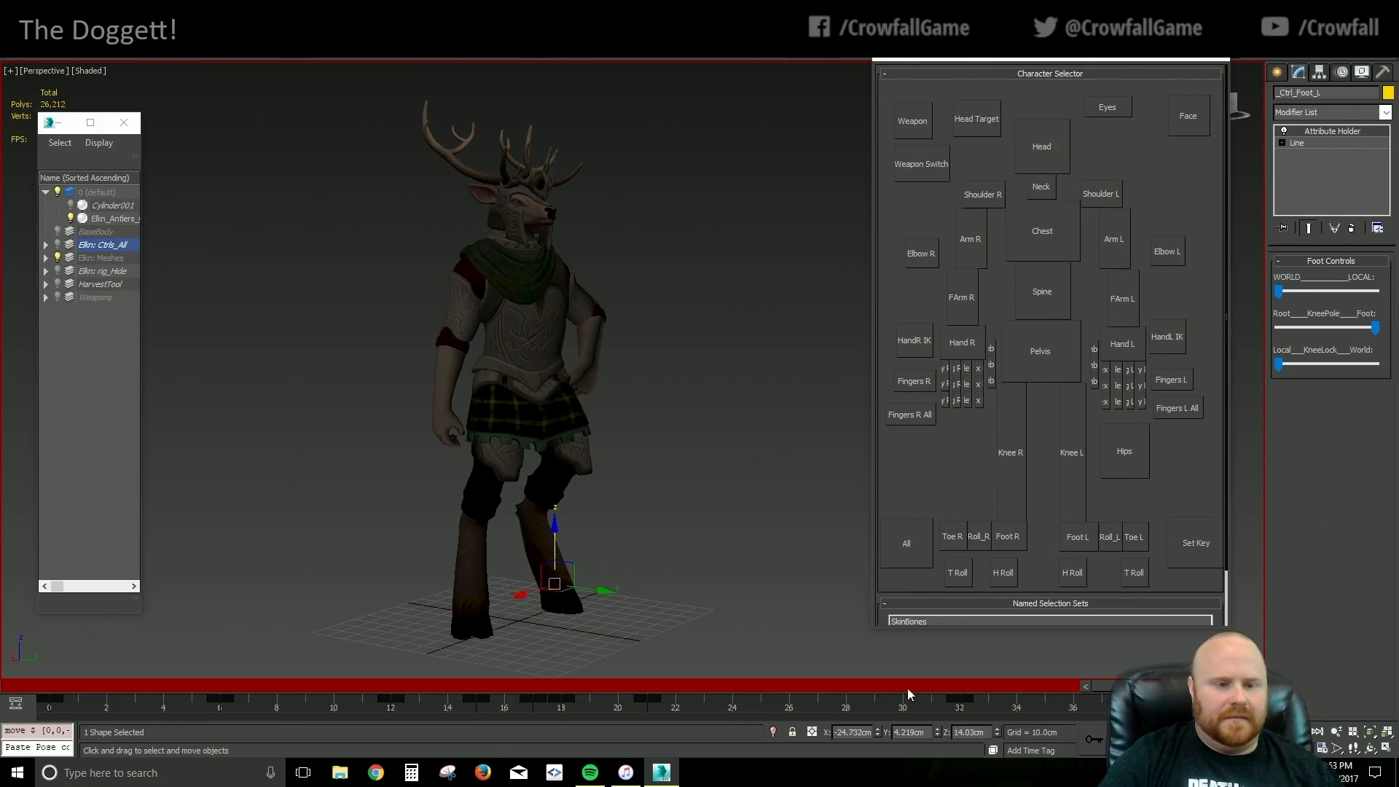
# Scrub through the end of the animation to check the left foot's lift, and look over the character's final pose
pyautogui.moveTo(907, 688); pyautogui.dragTo(1081, 687)
pyautogui.moveTo(1282, 646)
pyautogui.mouseDown()
pyautogui.moveTo(1082, 667)
pyautogui.moveTo(1272, 670)
pyautogui.mouseUp()
pyautogui.keyDown('alt'); pyautogui.moveTo(785, 510); pyautogui.dragTo(608, 445, button='middle'); pyautogui.keyUp('alt')
pyautogui.moveTo(613, 344); pyautogui.dragTo(628, 506, button='middle')
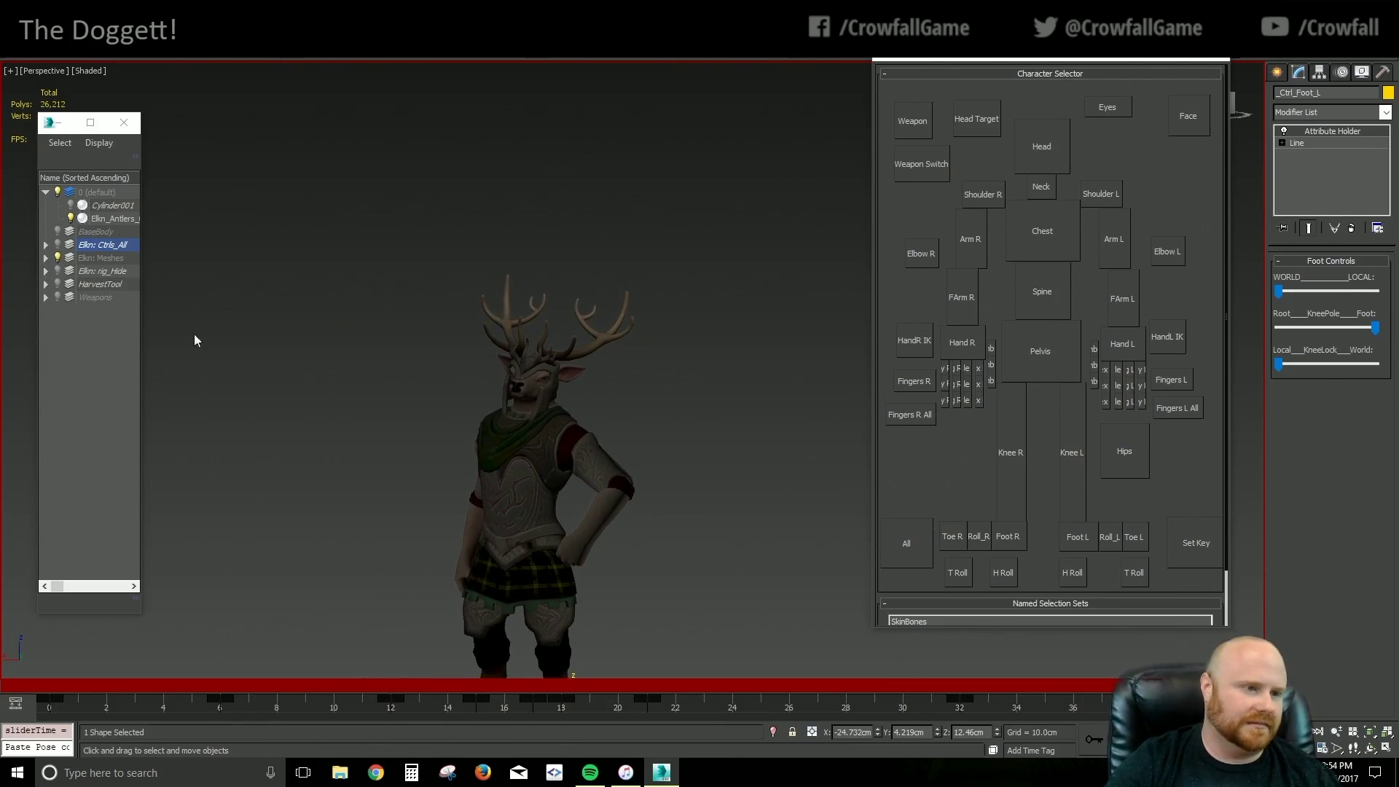
# Expand the Elkn rig_Hide layer, make its Bones layer visible, list its bones and widen the Scene Explorer to show their full names
pyautogui.click(45, 271)
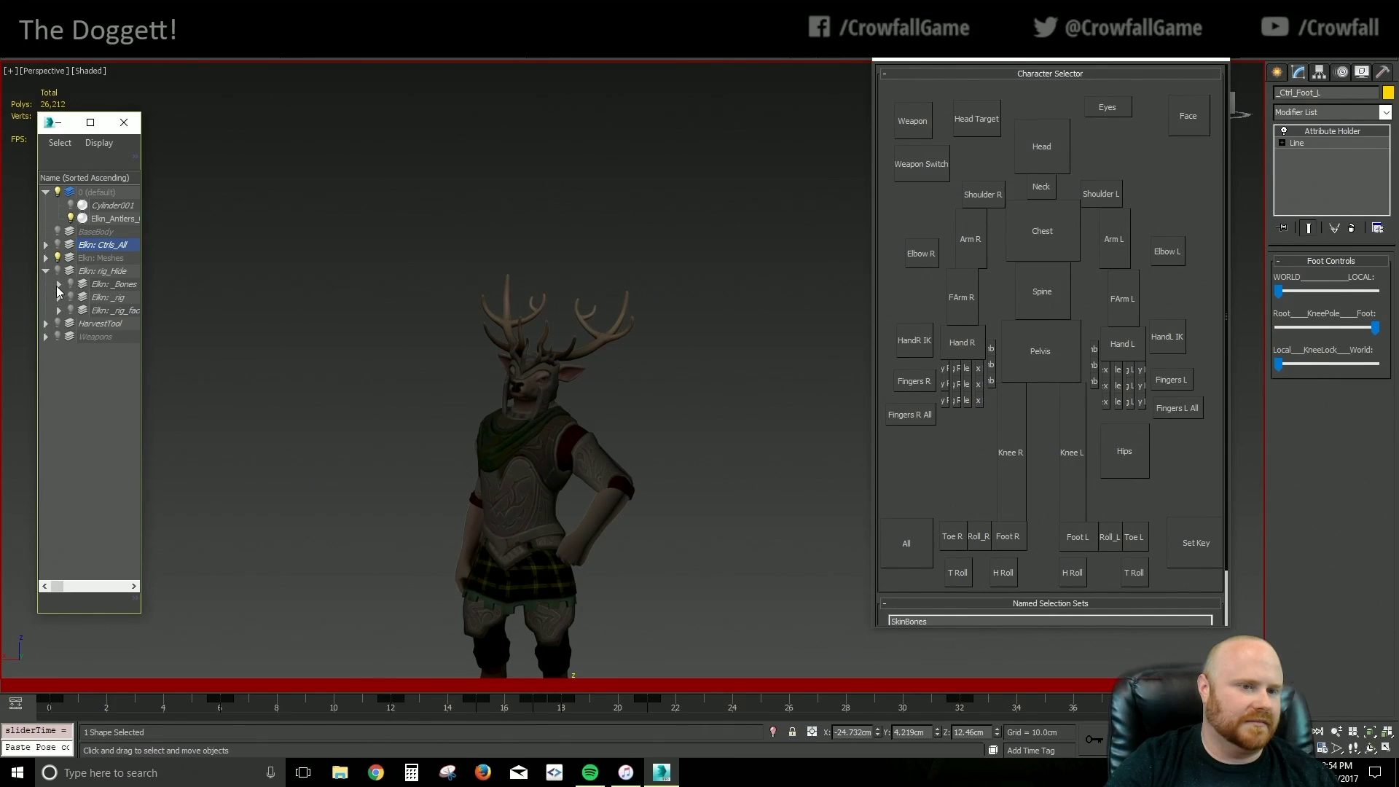
pyautogui.click(71, 284)
pyautogui.keyDown('alt'); pyautogui.moveTo(503, 390); pyautogui.dragTo(5, 307, button='middle'); pyautogui.keyUp('alt')
pyautogui.click(59, 285)
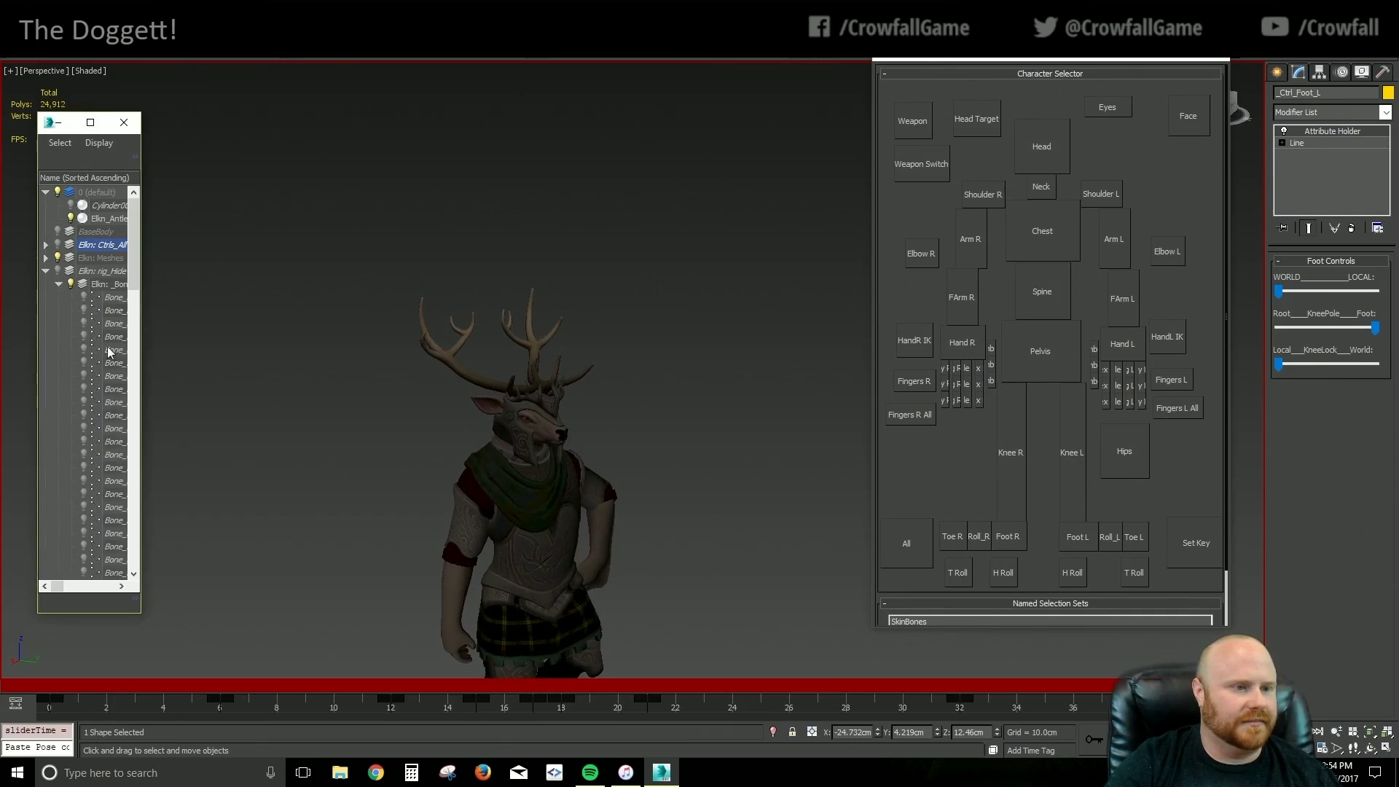
pyautogui.scroll(-5, 140, 384)
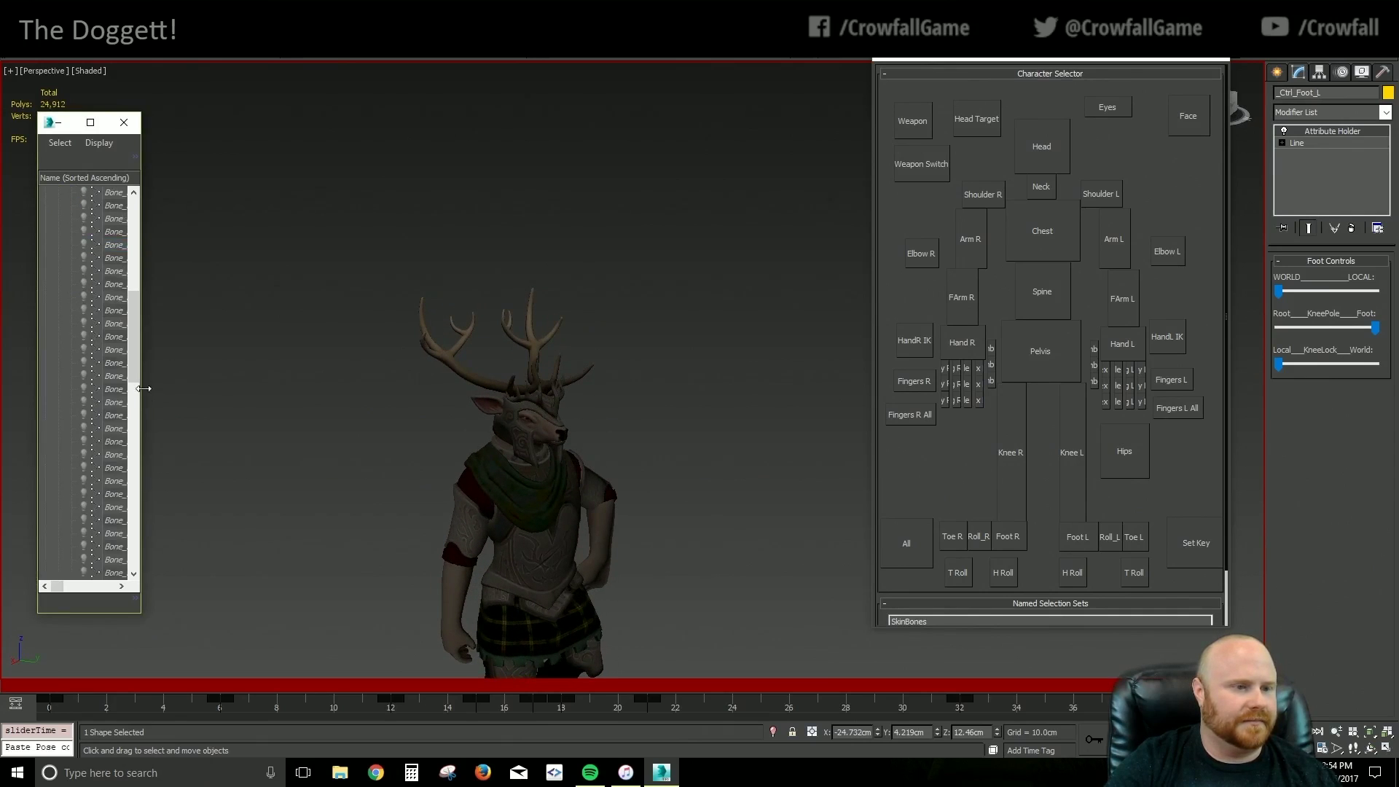
pyautogui.moveTo(144, 405); pyautogui.dragTo(252, 563)
# Browse the Bones layer and unhide the ear bones Bone_Elkn_Face_Ear_01_L and Bone_Elkn_Face_Ear_01_R
pyautogui.scroll(-2, 269, 372)
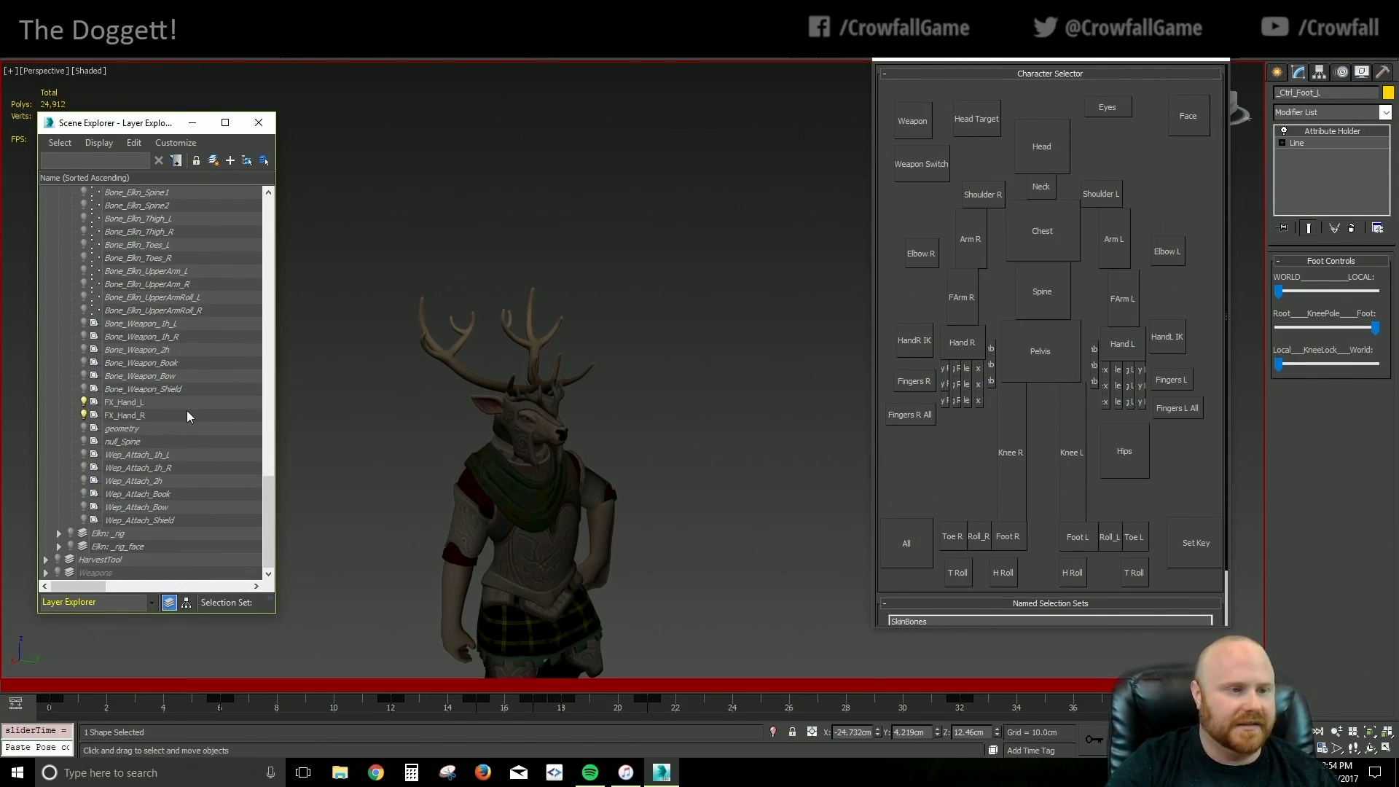
pyautogui.scroll(12, 186, 416)
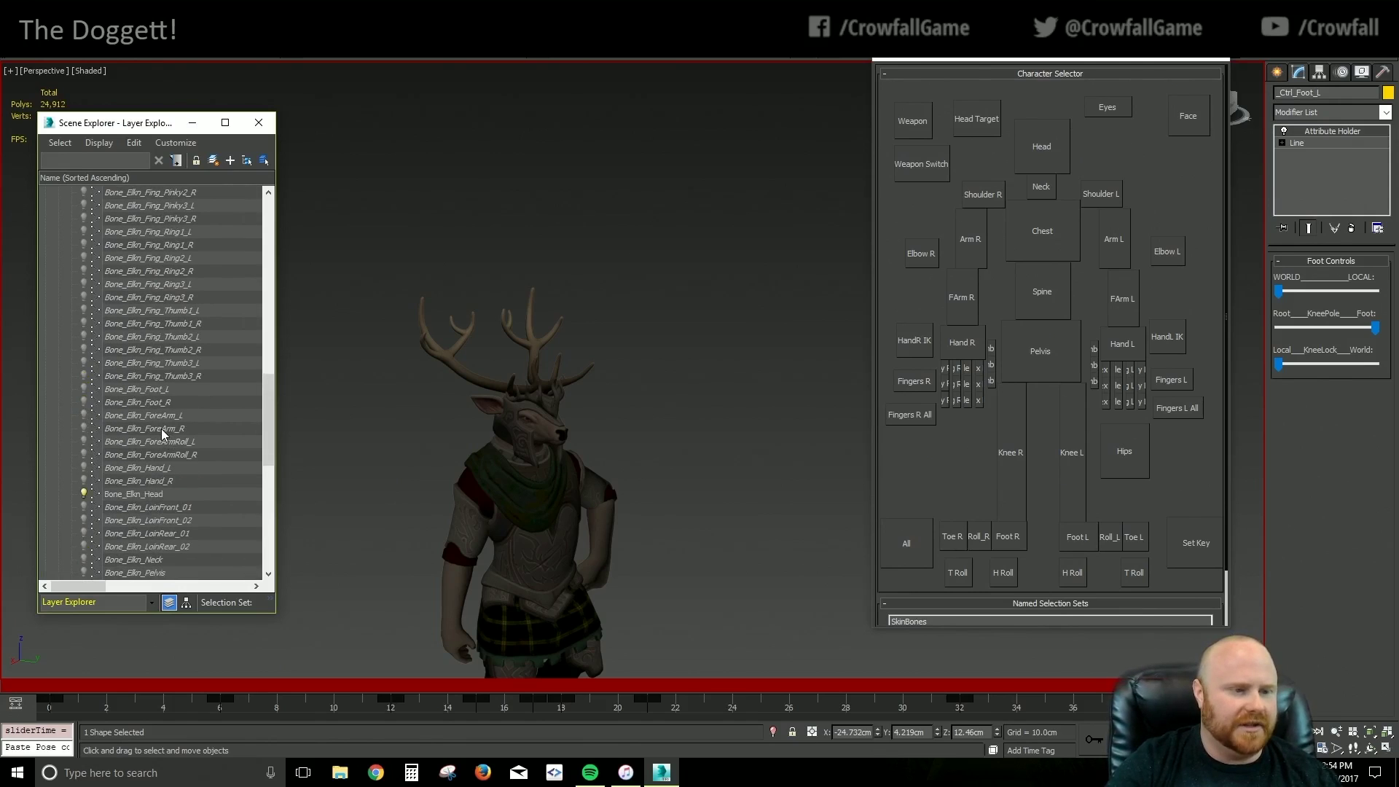
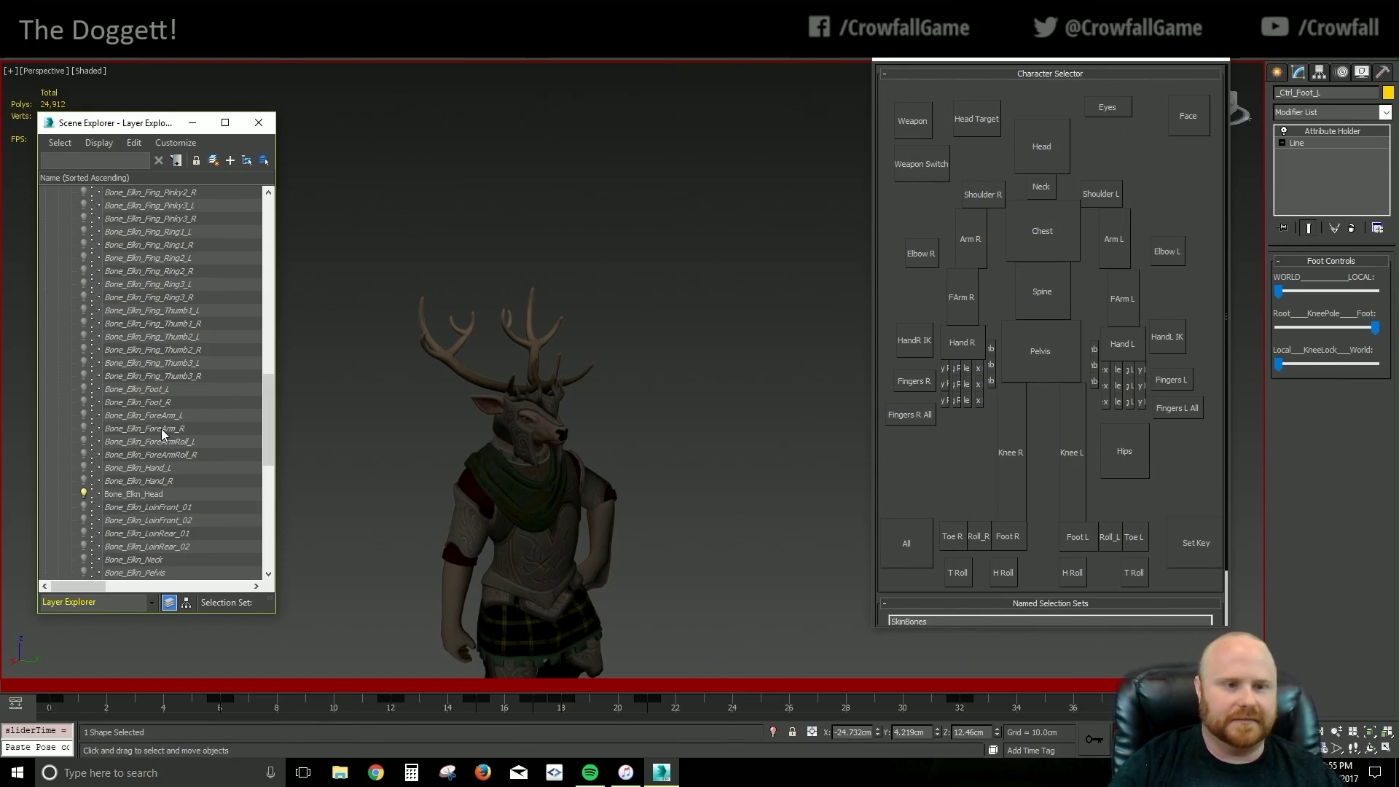
pyautogui.keyDown('alt'); pyautogui.moveTo(589, 449); pyautogui.dragTo(630, 359, button='middle'); pyautogui.keyUp('alt')
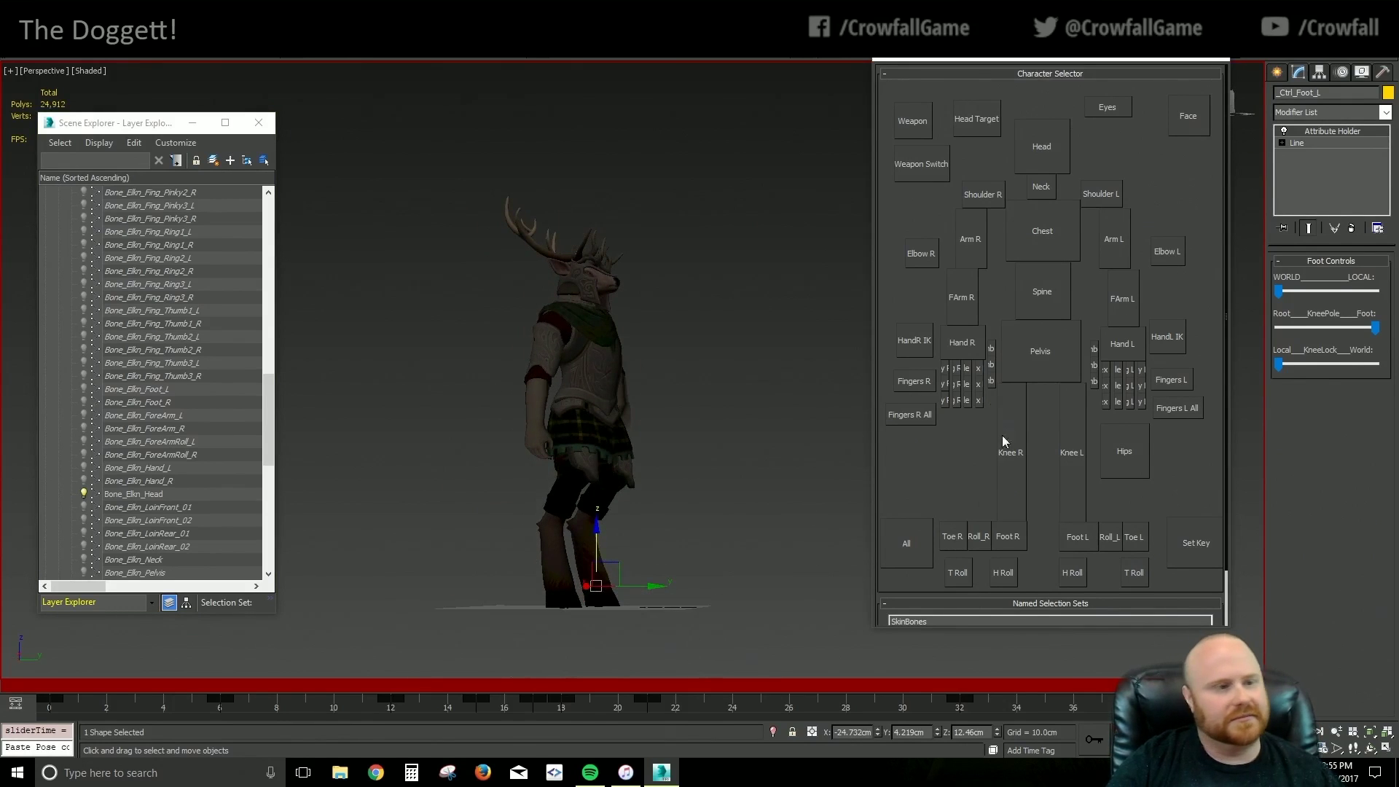
pyautogui.scroll(9, 160, 315)
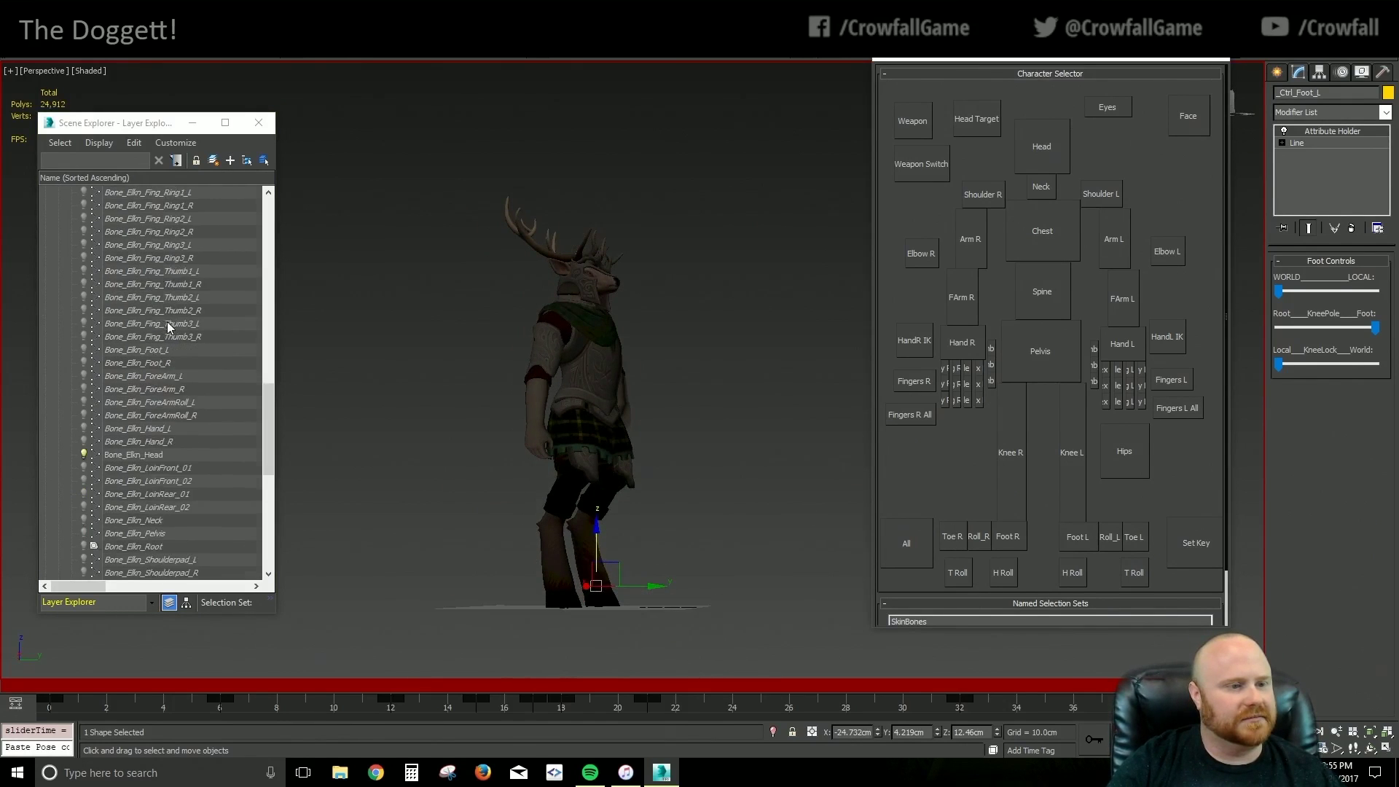
pyautogui.scroll(10, 164, 335)
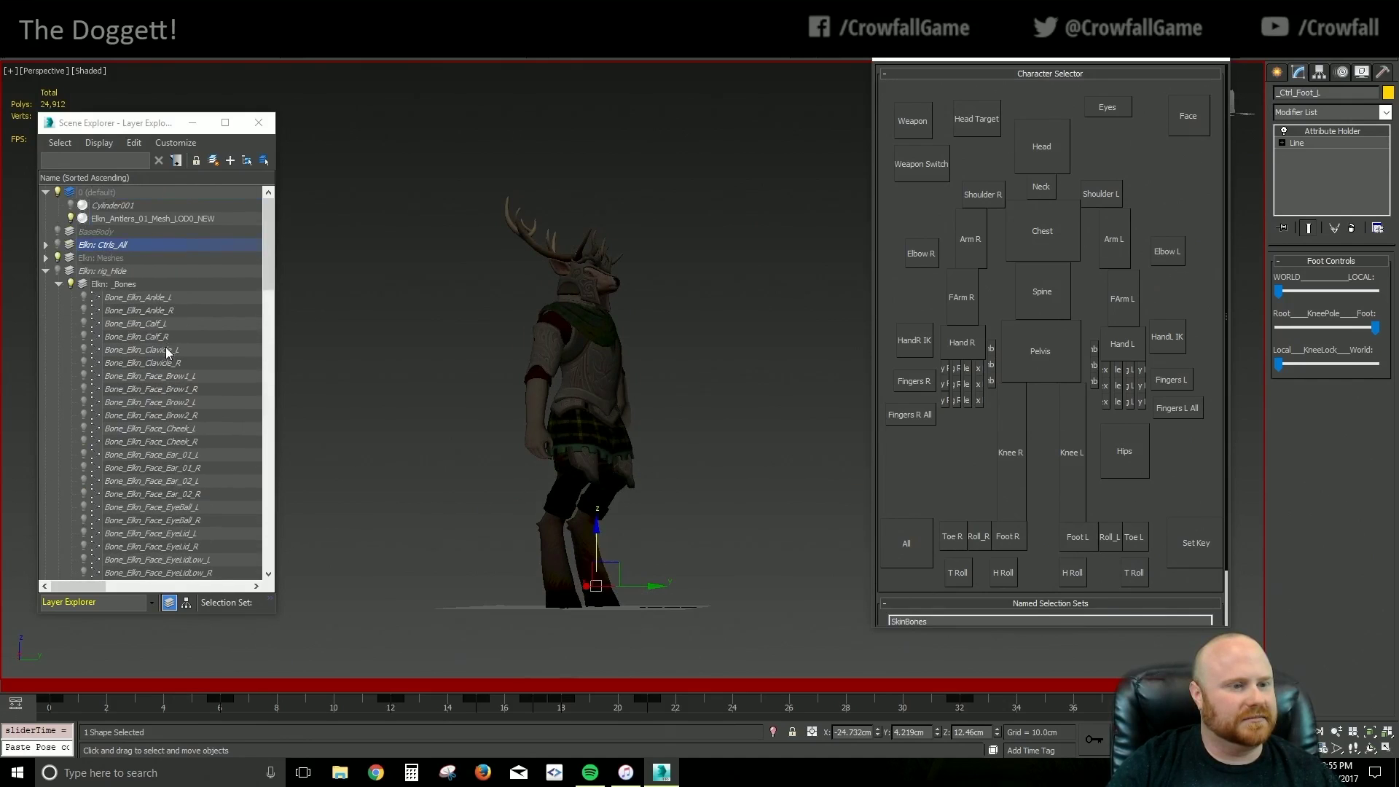
pyautogui.scroll(-2, 226, 435)
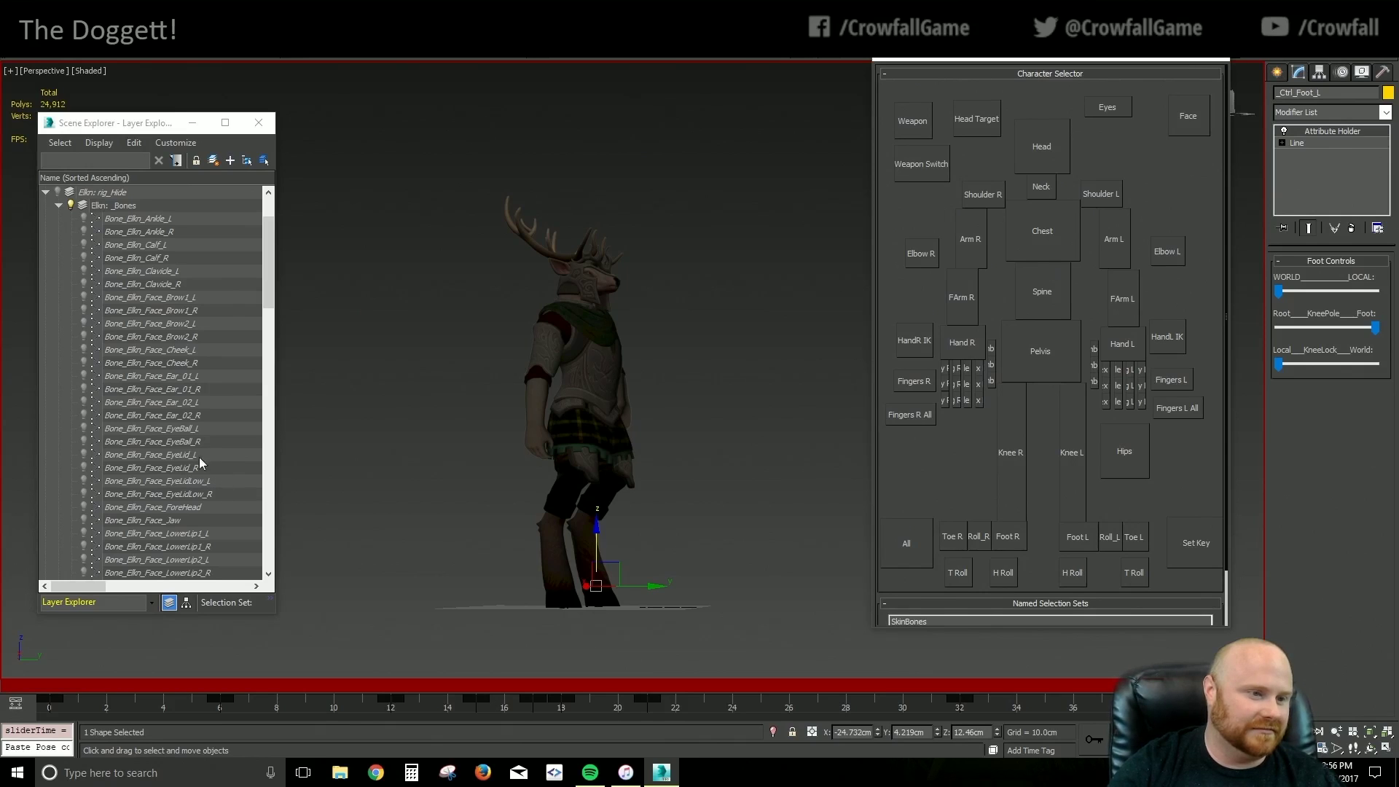
pyautogui.click(84, 376)
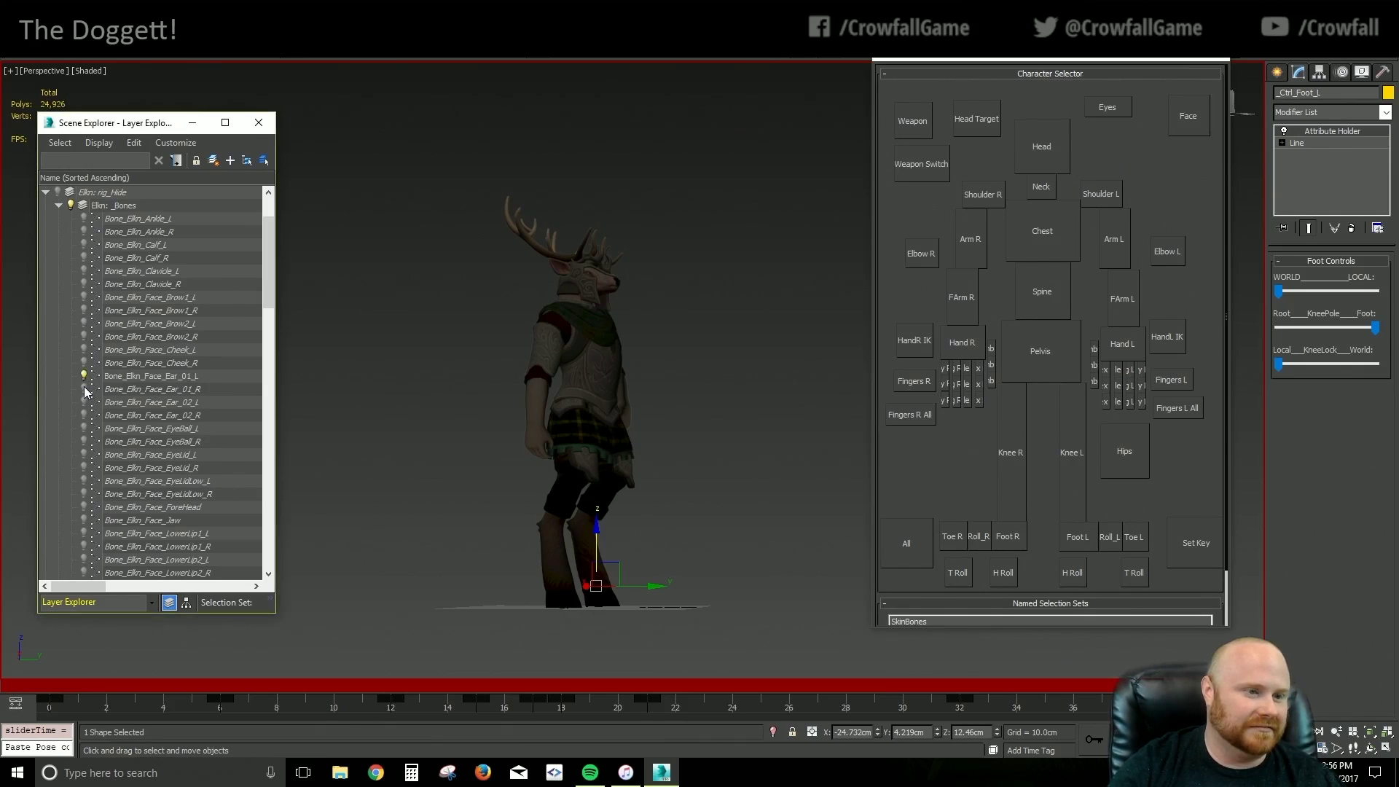
pyautogui.click(83, 389)
# Select the left ear bone on the character's head using the wireframe view, and return to shaded display
pyautogui.keyDown('alt'); pyautogui.moveTo(612, 362); pyautogui.dragTo(561, 437, button='middle'); pyautogui.keyUp('alt')
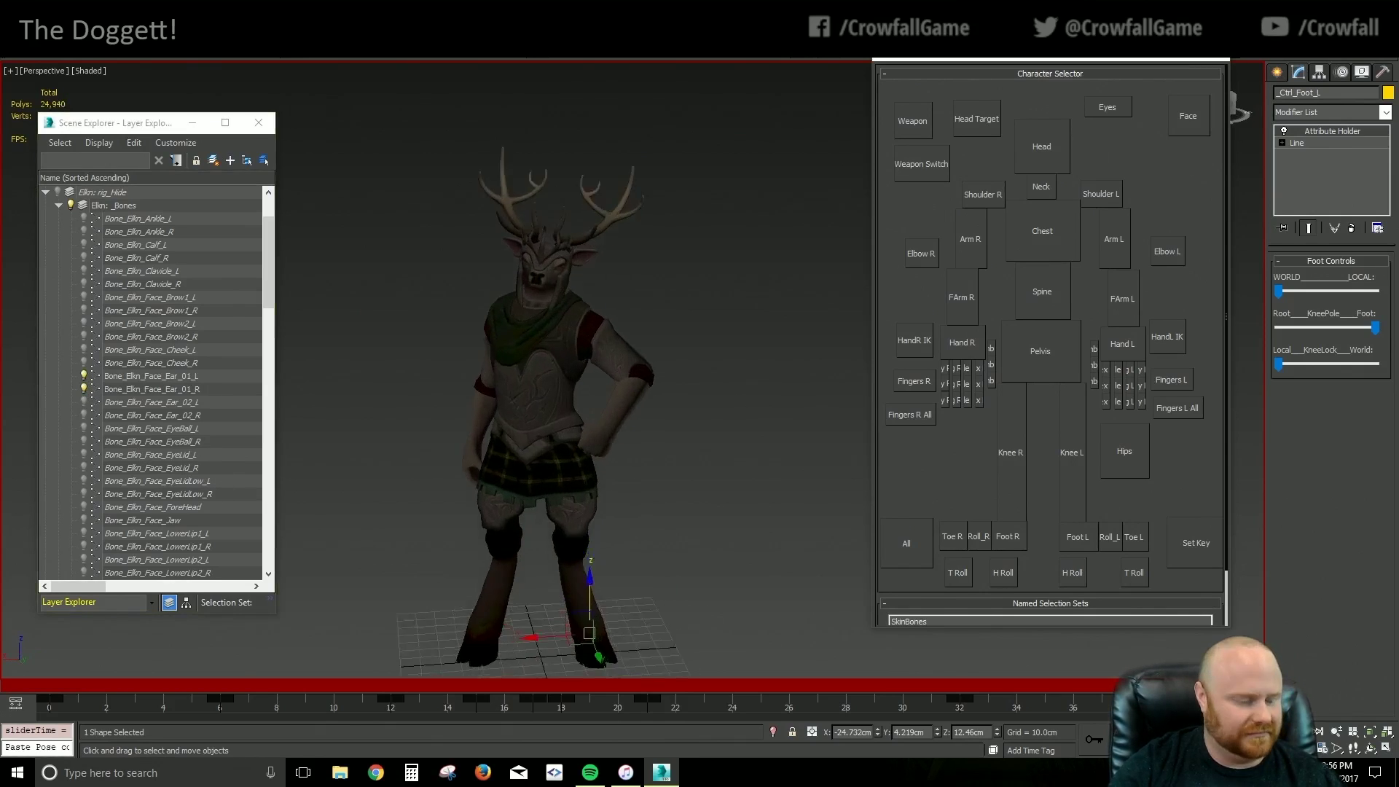
pyautogui.scroll(5, 564, 456)
pyautogui.press('F3')
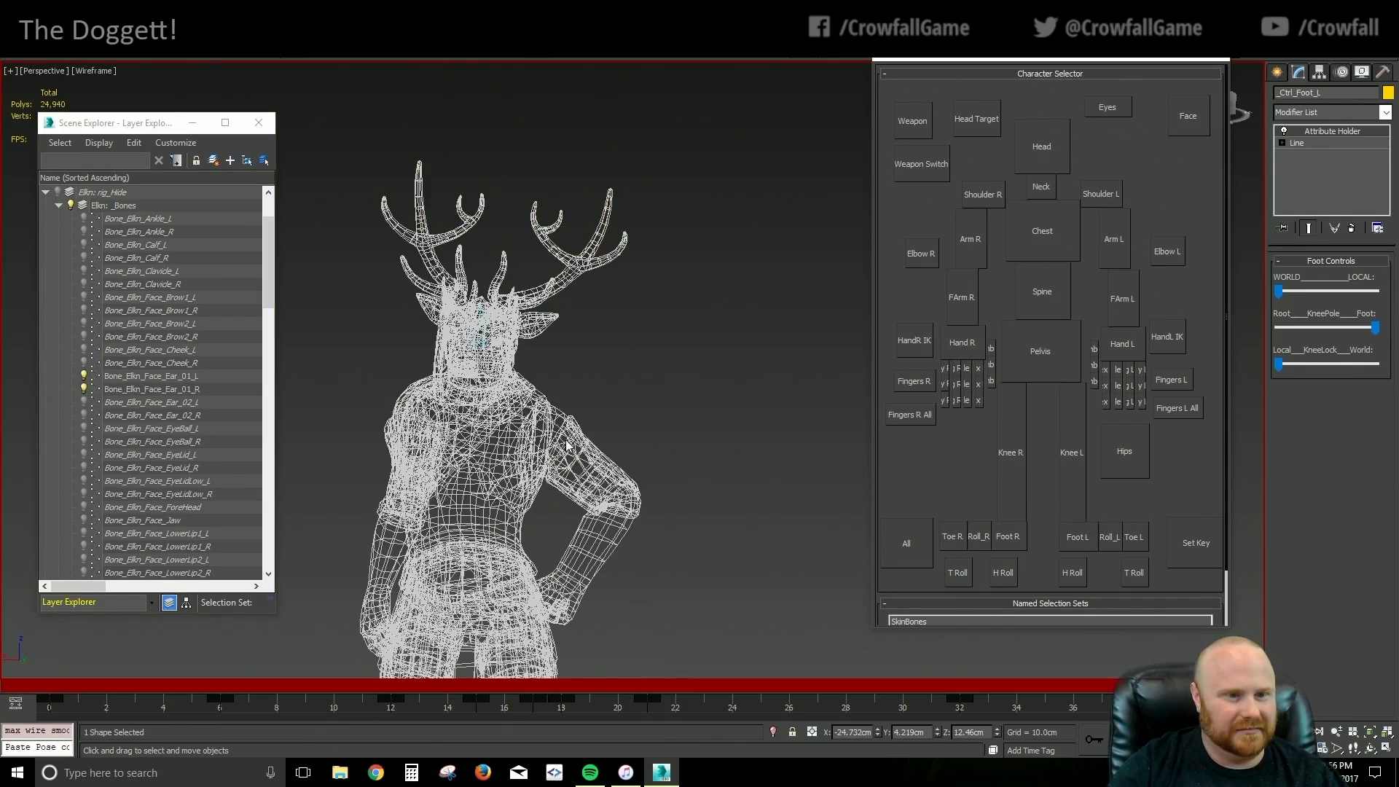
pyautogui.click(528, 324)
pyautogui.press('F3')
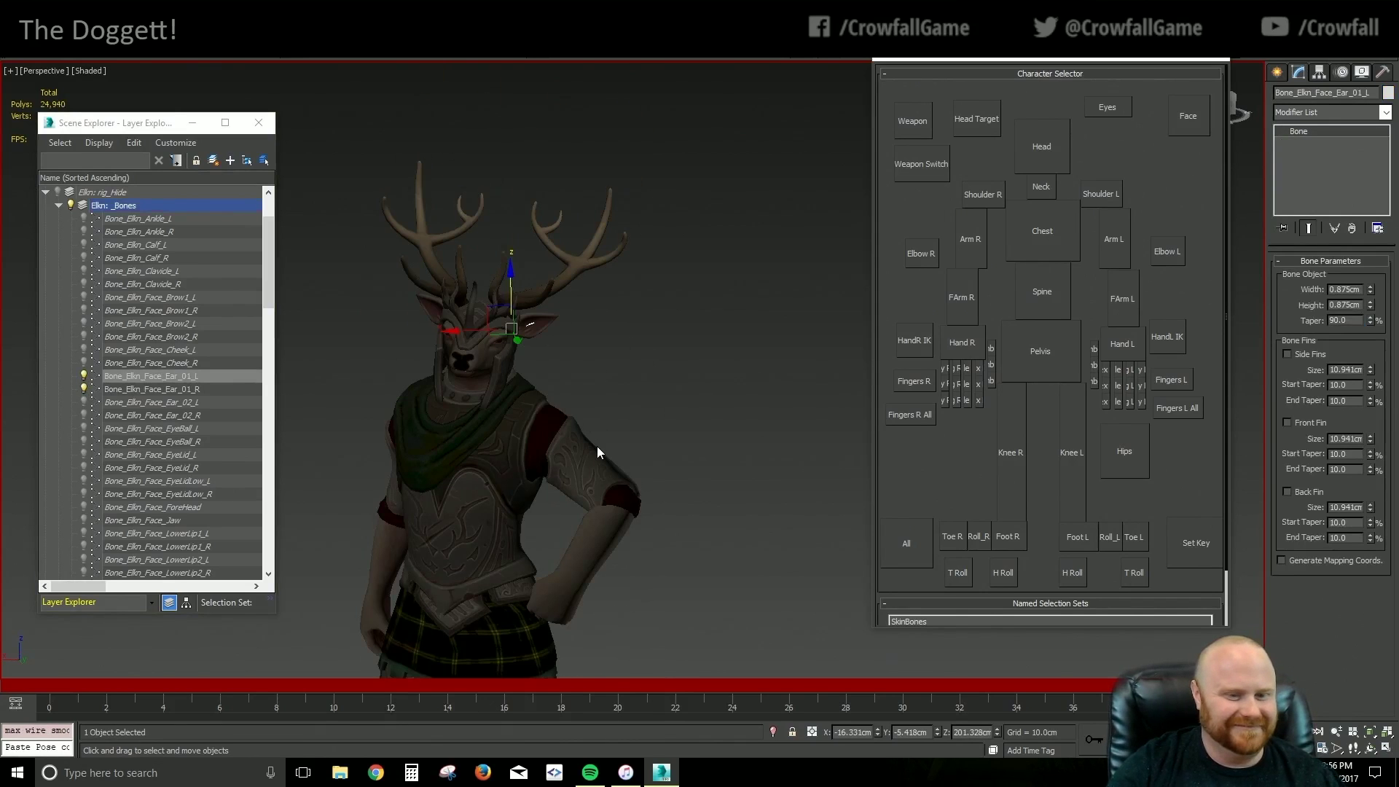
pyautogui.scroll(-2, 610, 470)
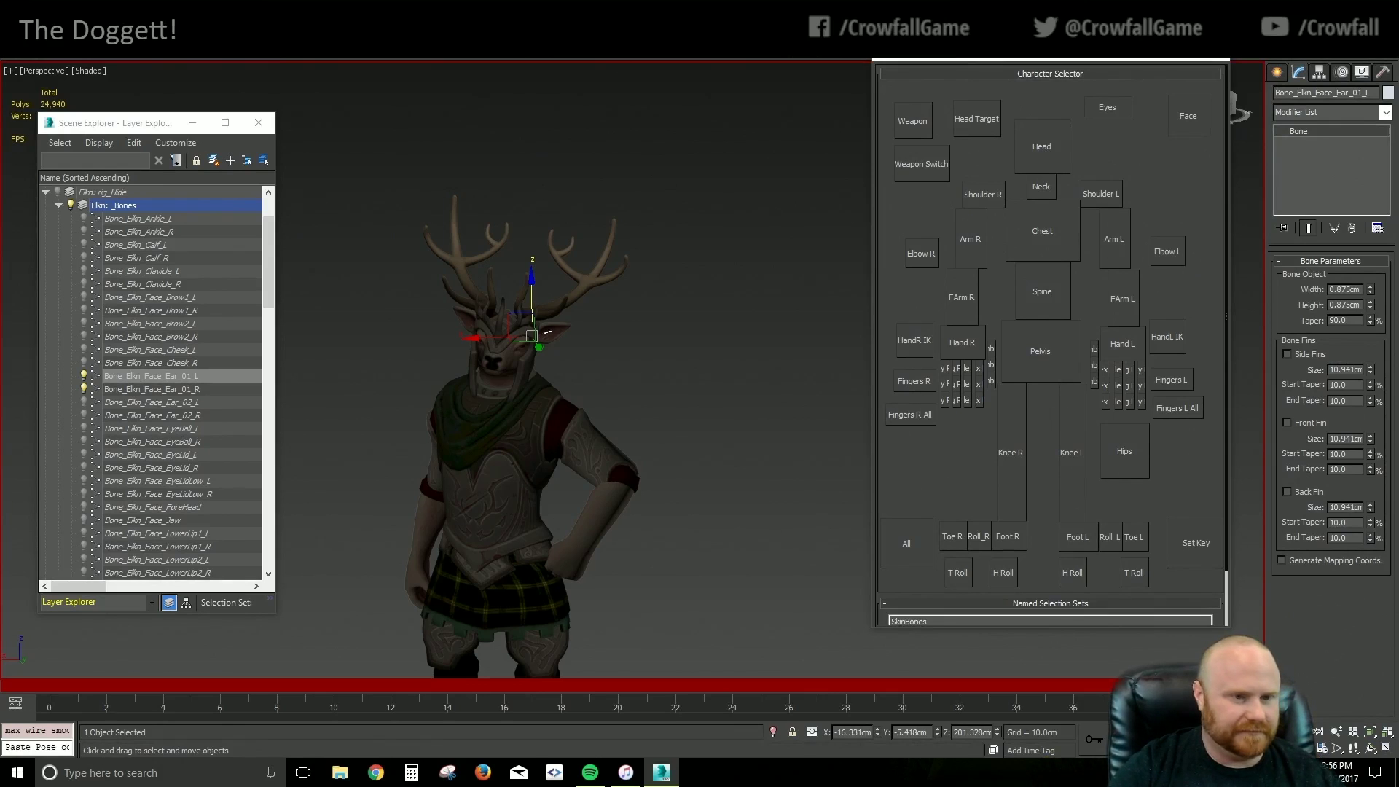
pyautogui.scroll(2, 645, 386)
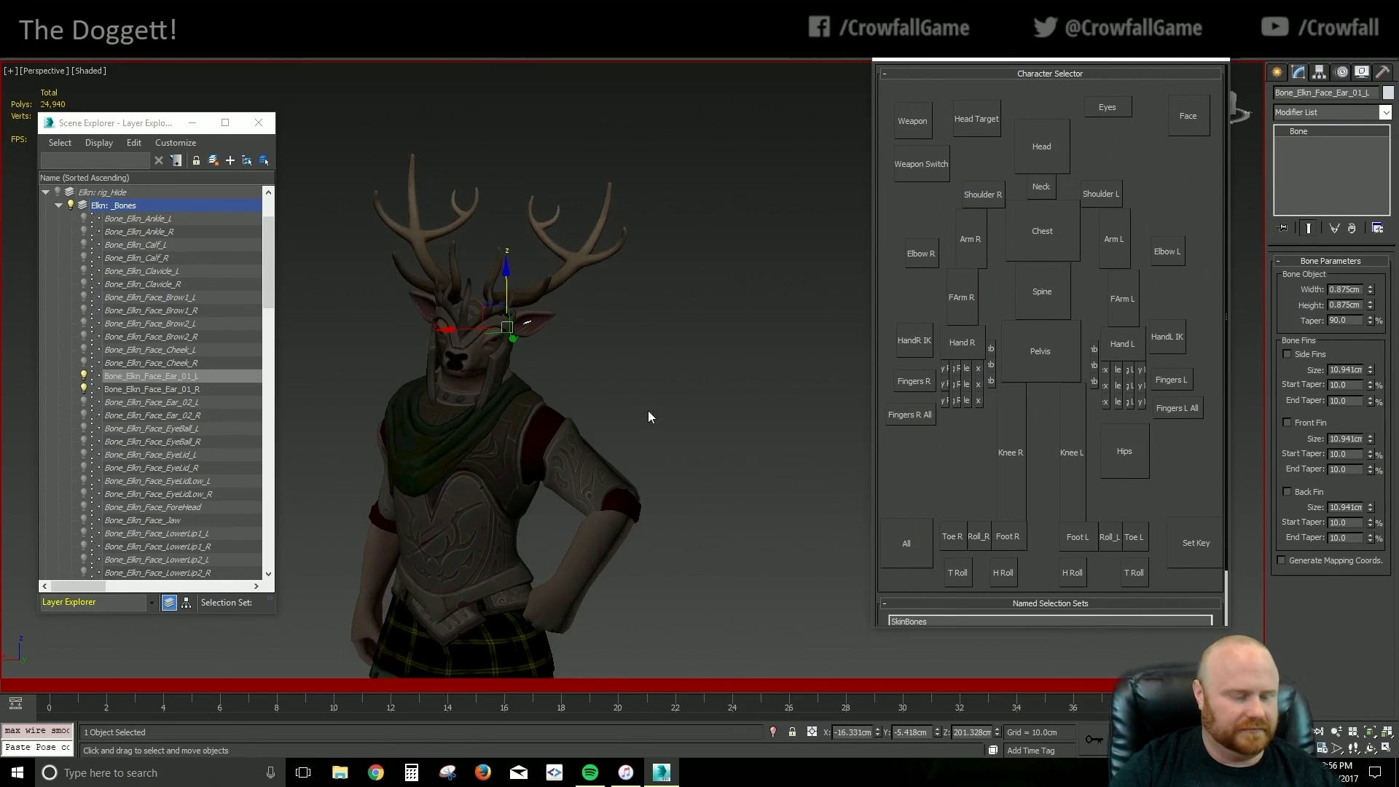
# Try rotating the left ear bone Bone_Elkn_Face_Ear_01_L, and undo the rotation
pyautogui.press('e')
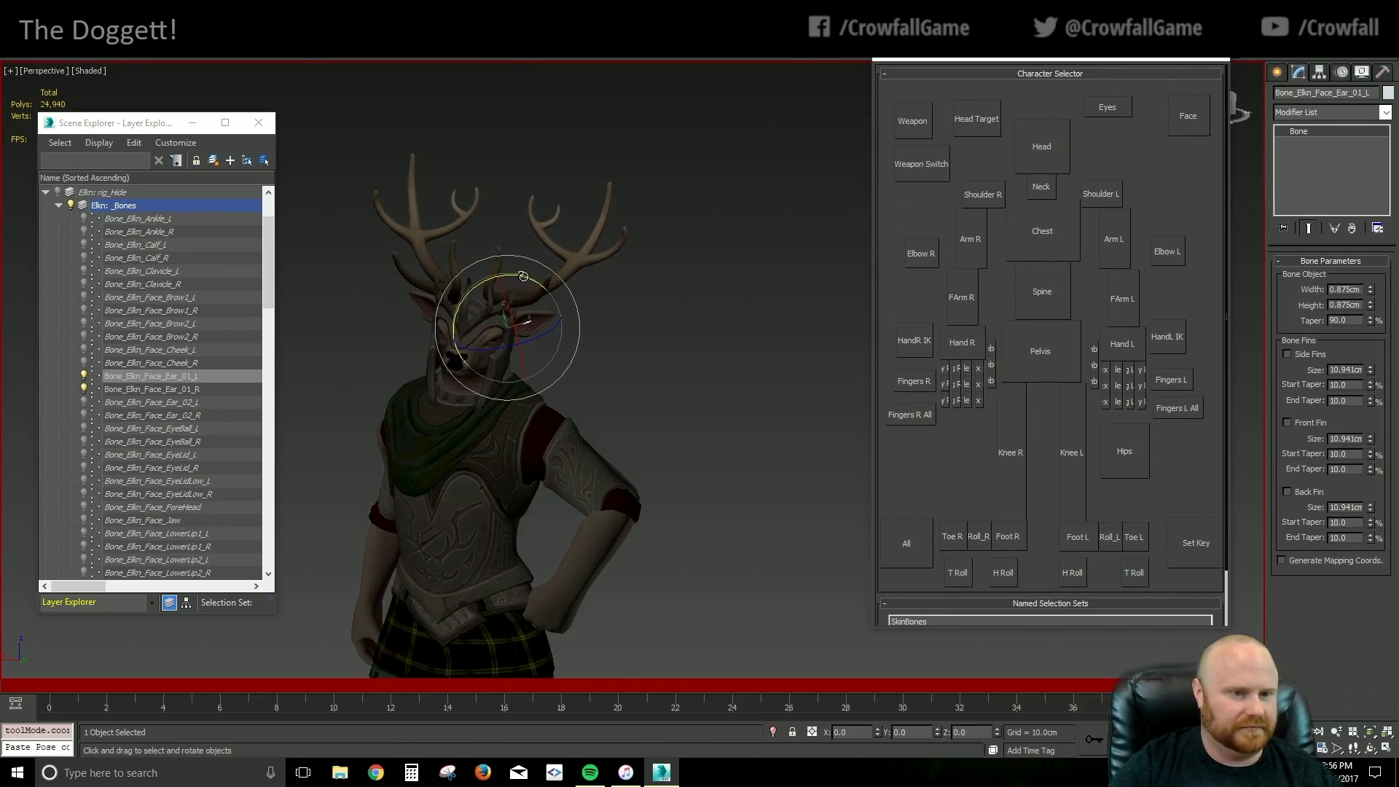
pyautogui.moveTo(521, 278)
pyautogui.mouseDown()
pyautogui.moveTo(505, 278)
pyautogui.moveTo(525, 291)
pyautogui.mouseUp()
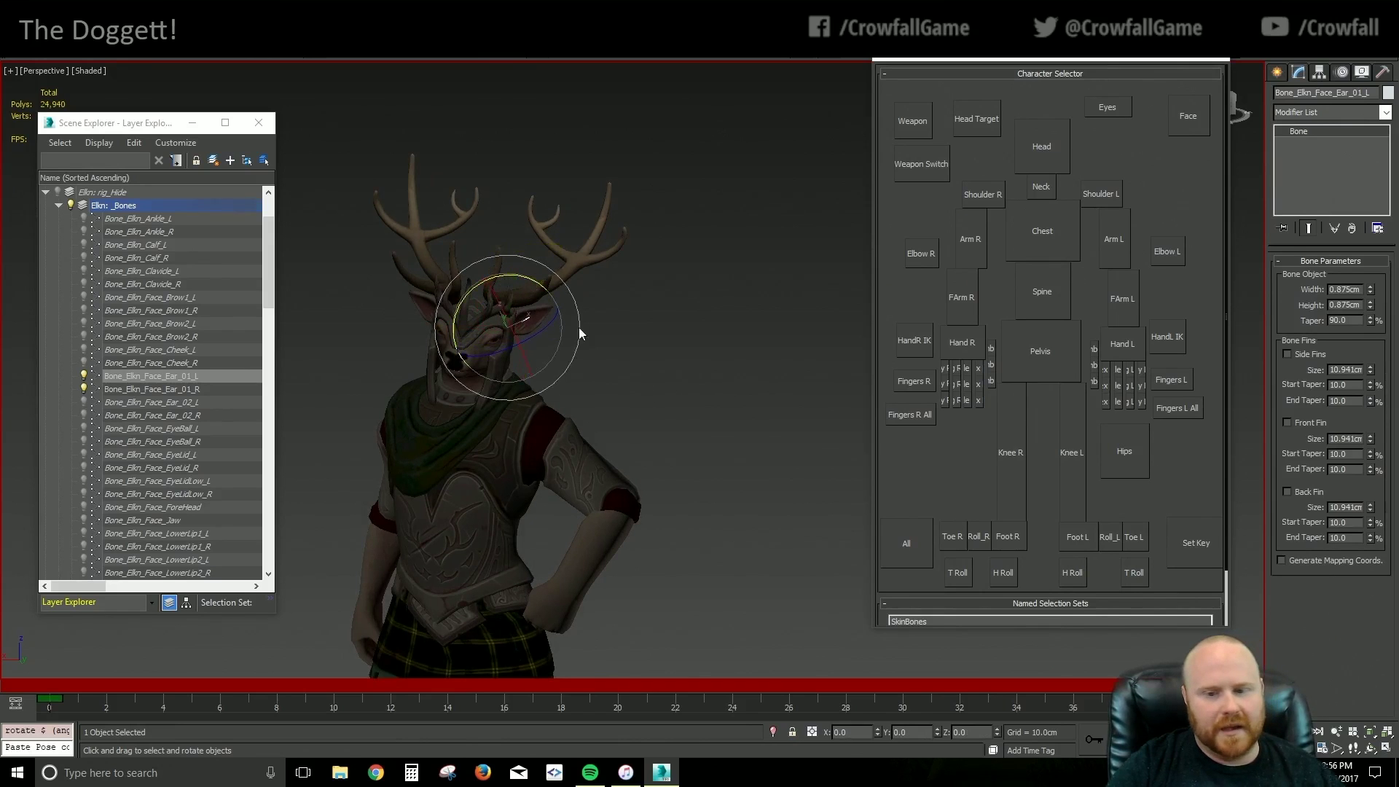
pyautogui.hotkey('ctrl', 'z')
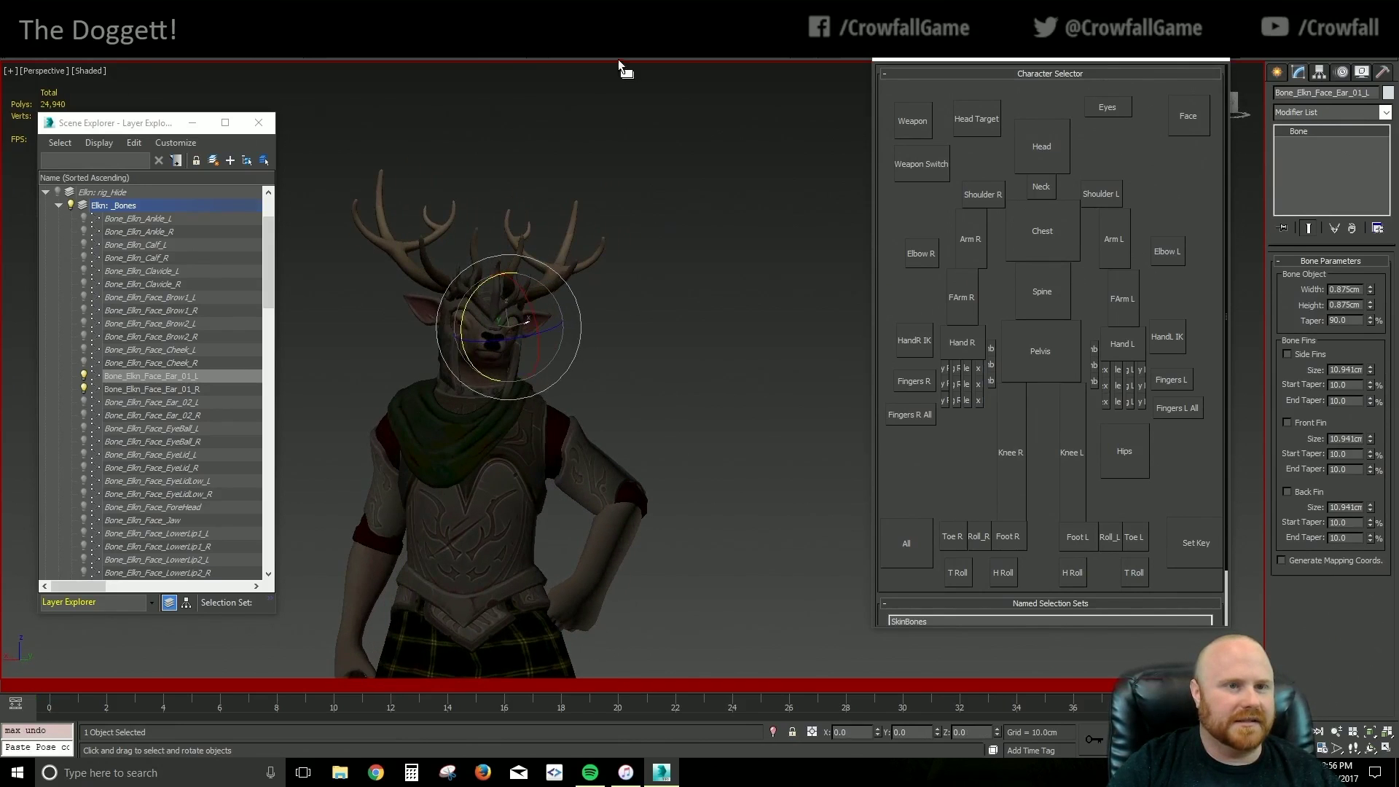
pyautogui.click(608, 50)
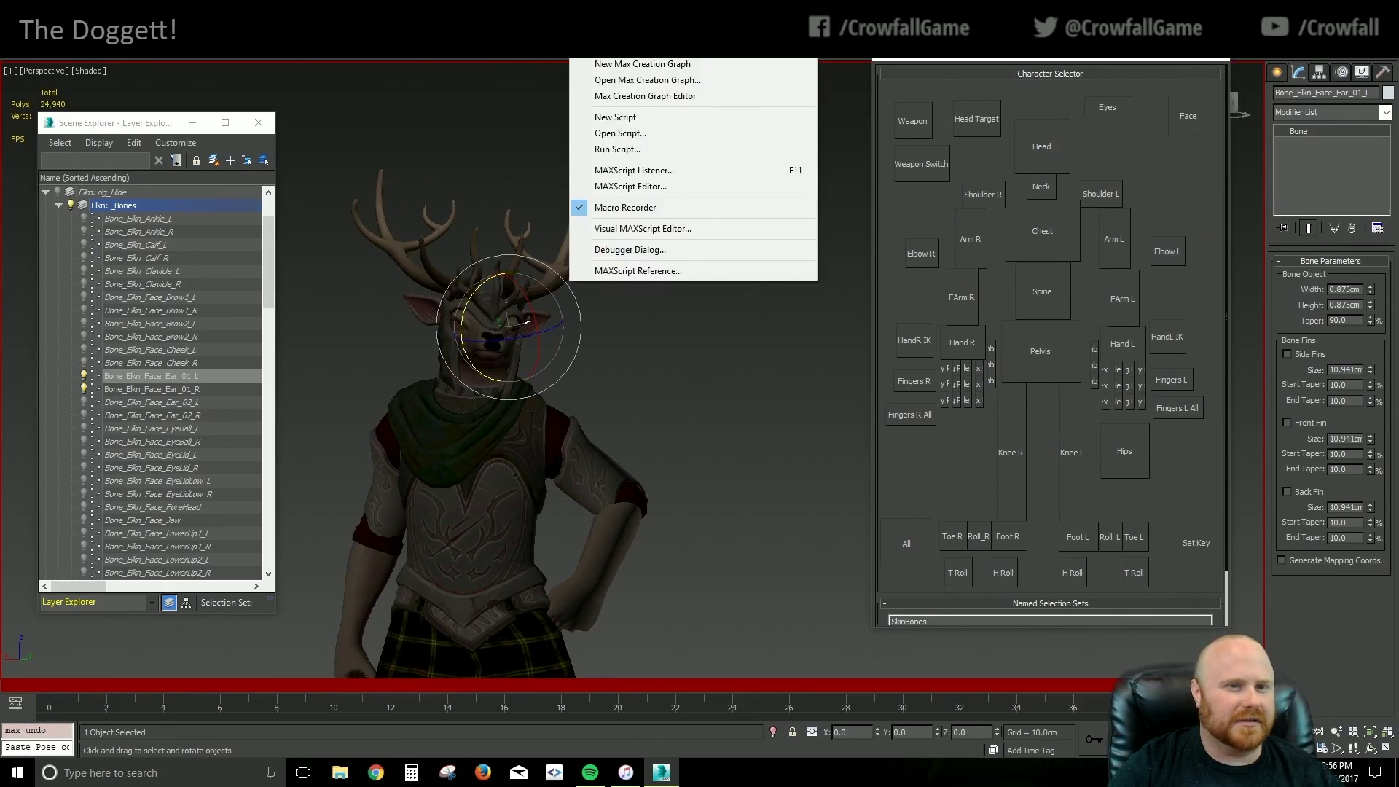
pyautogui.click(615, 149)
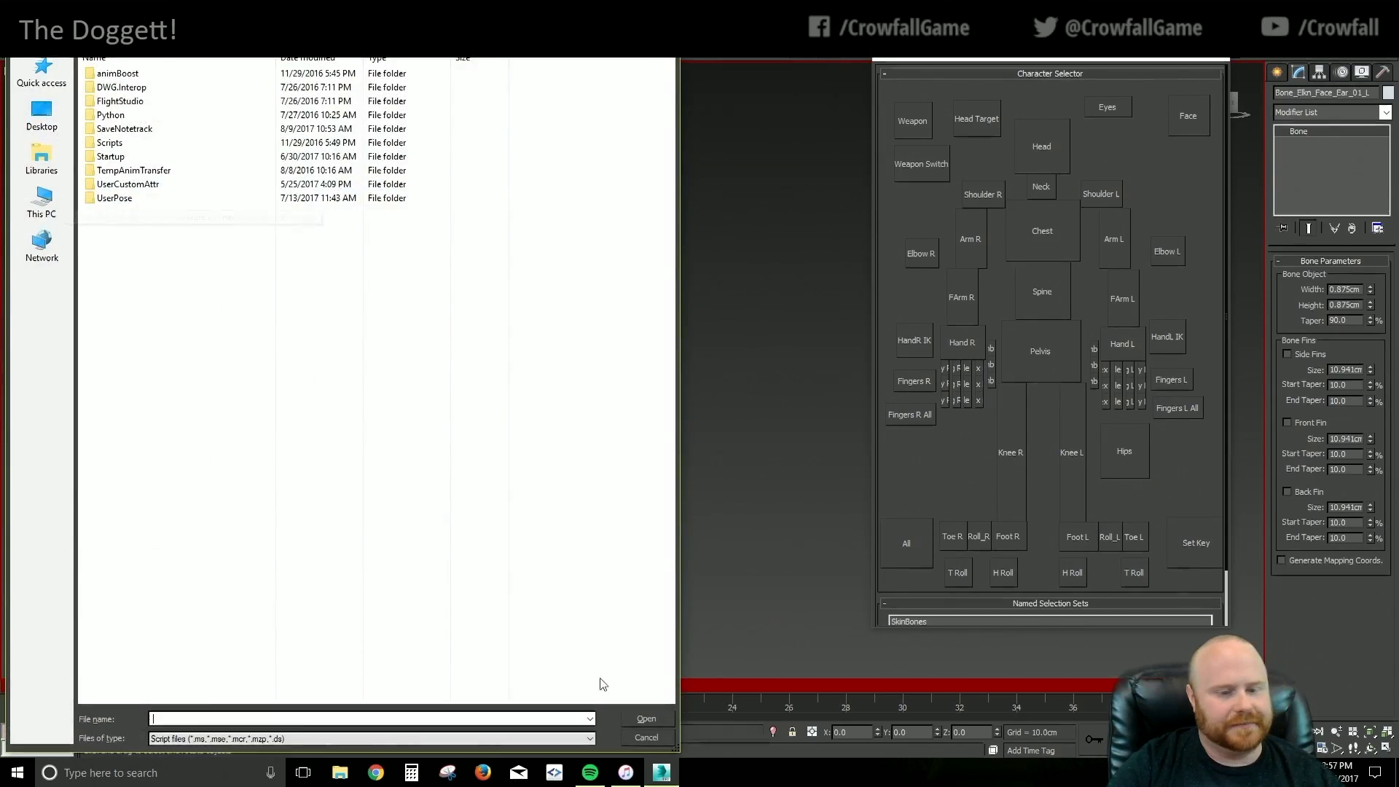
pyautogui.click(659, 737)
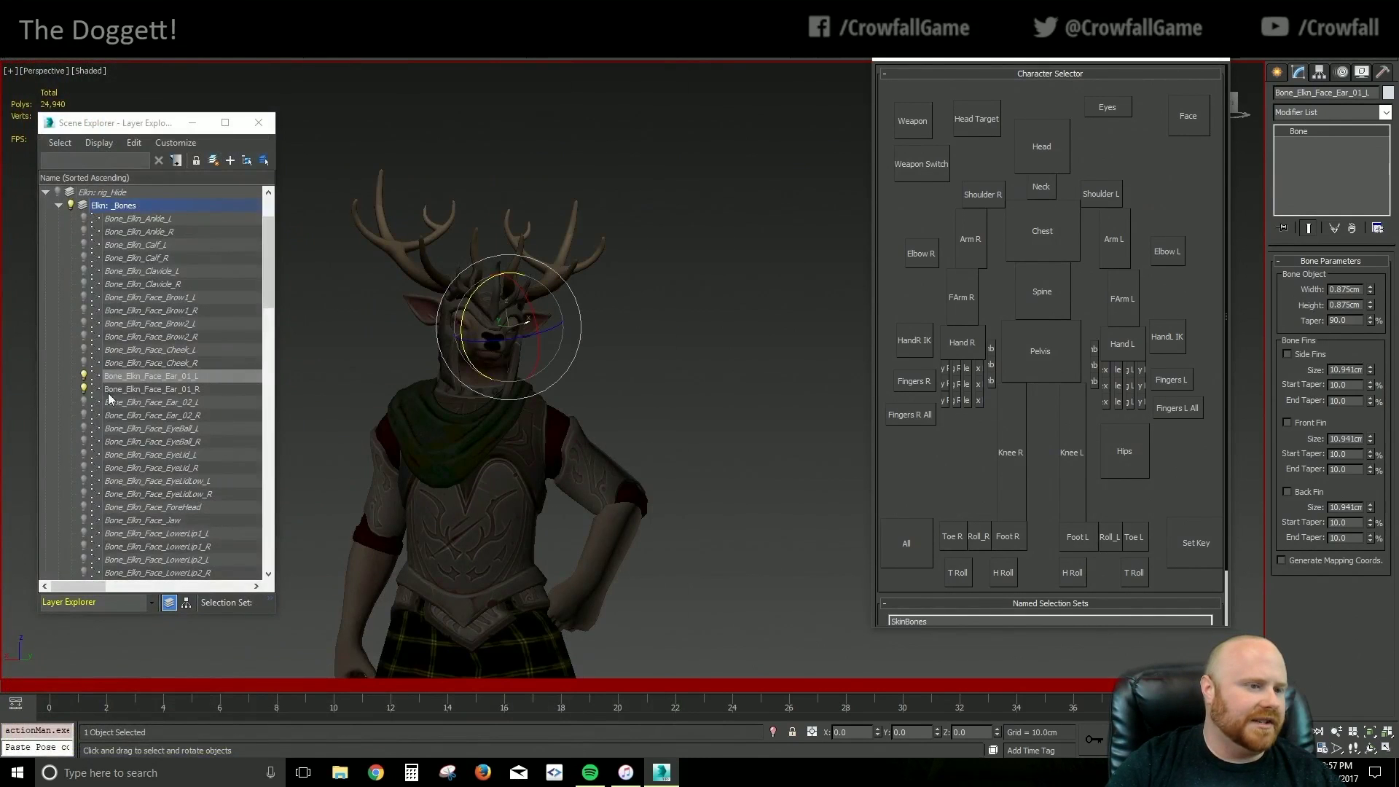
# Hide the left and right Ear_01 bones again in the Bones layer
pyautogui.click(83, 376)
pyautogui.click(83, 389)
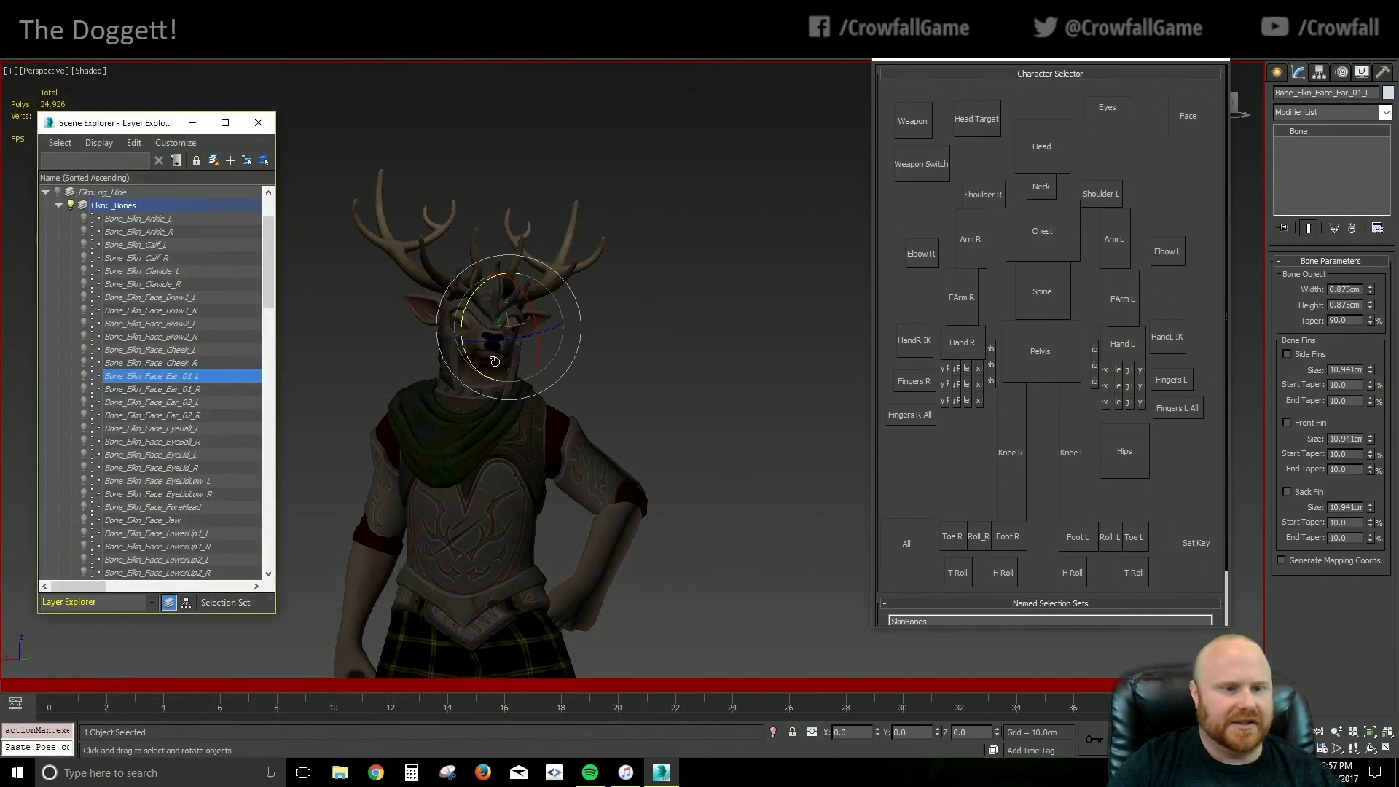
# Try rotating the hidden but still selected left ear bone, and undo the change
pyautogui.moveTo(462, 357)
pyautogui.mouseDown()
pyautogui.moveTo(491, 381)
pyautogui.moveTo(464, 333)
pyautogui.mouseUp()
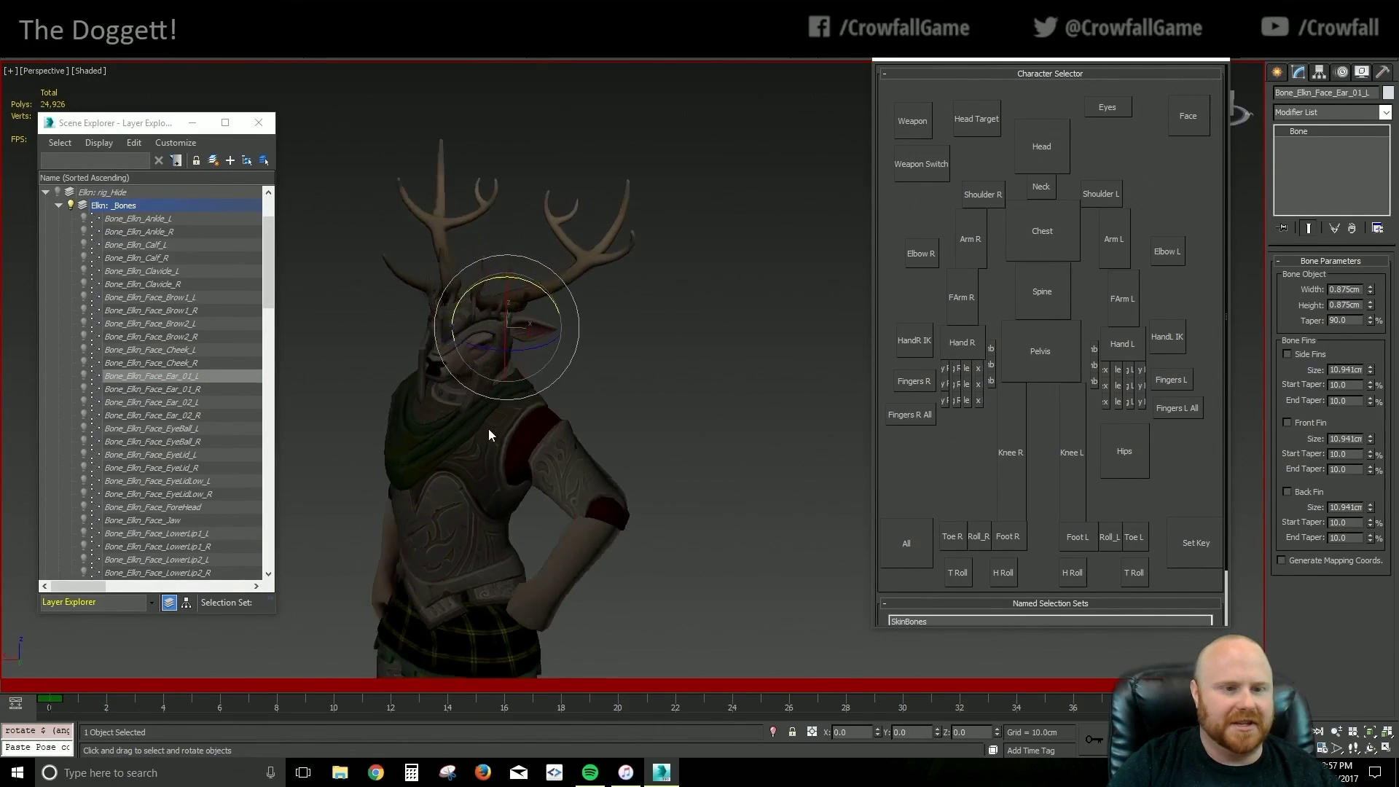
pyautogui.hotkey('ctrl', 'z')
pyautogui.keyDown('alt'); pyautogui.moveTo(584, 399); pyautogui.dragTo(580, 400, button='middle'); pyautogui.keyUp('alt')
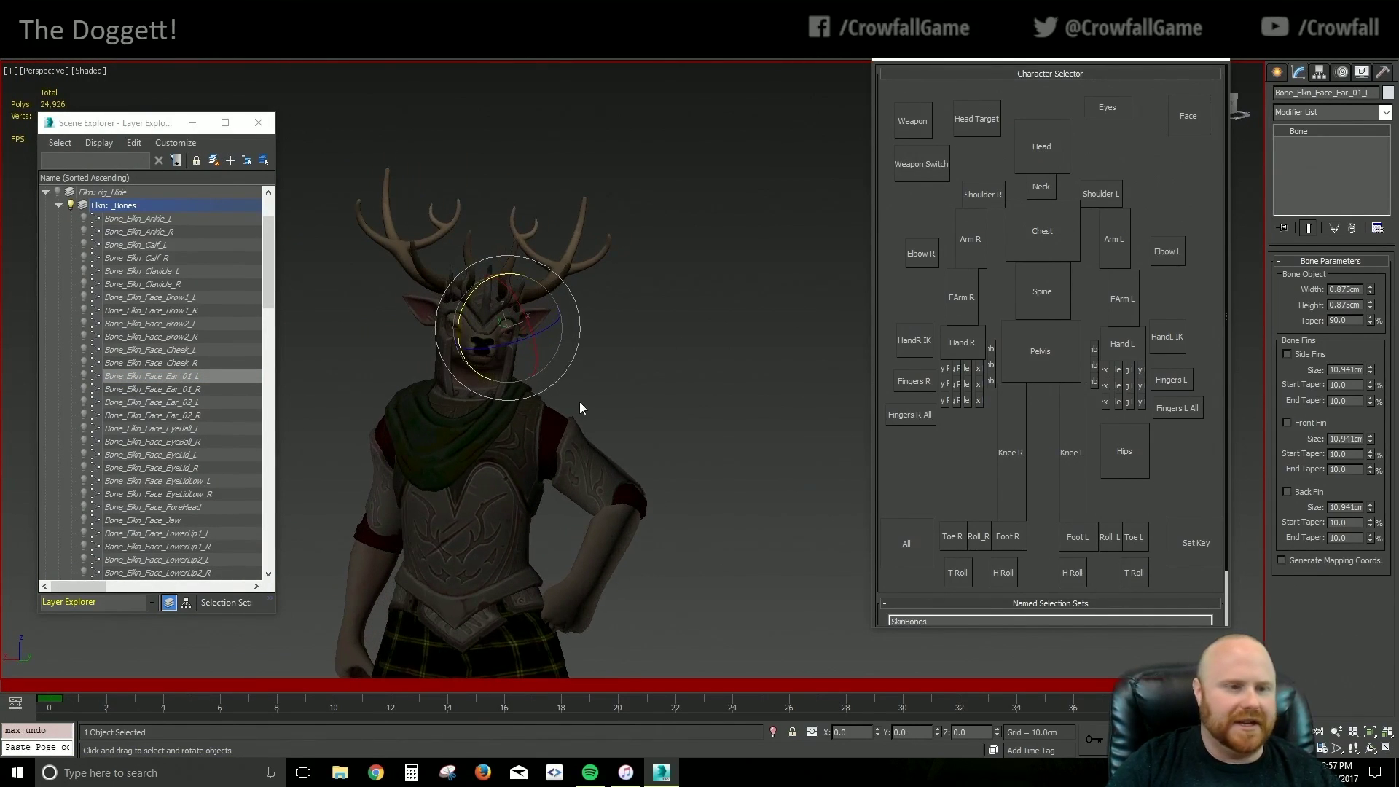
# Try rotating the left ear bone once more, undo the rotation, and try deleting the bone
pyautogui.moveTo(464, 301); pyautogui.dragTo(469, 315)
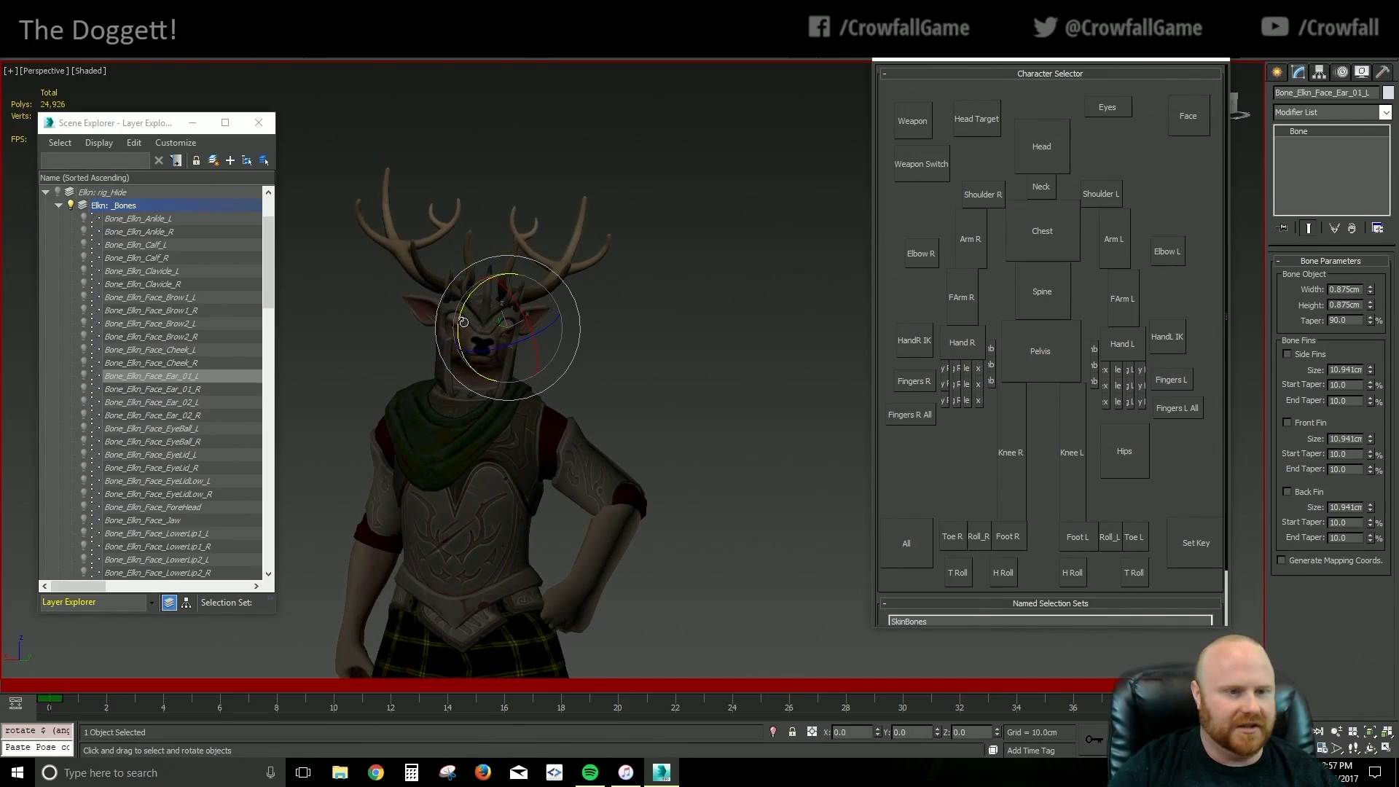
pyautogui.hotkey('ctrl', 'z')
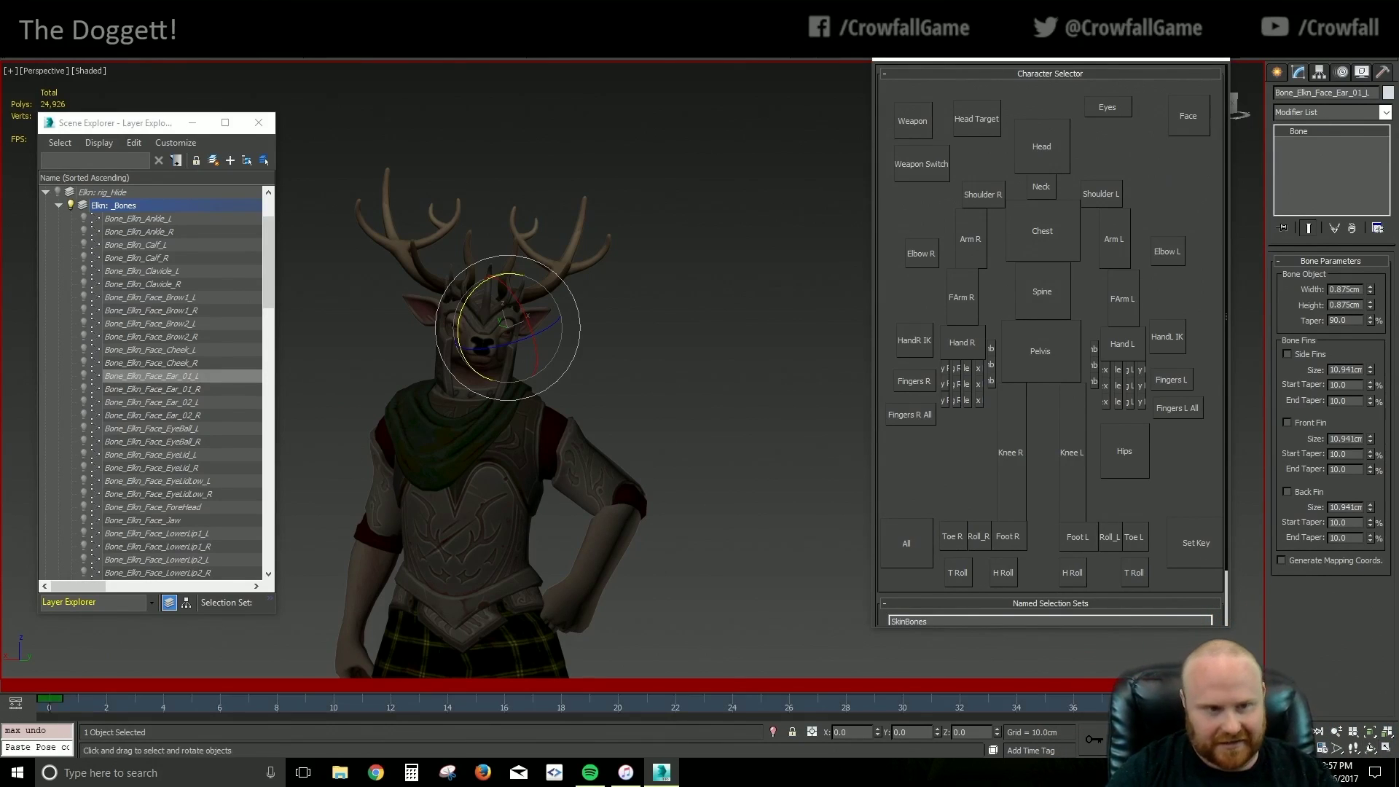
pyautogui.press('Delete')
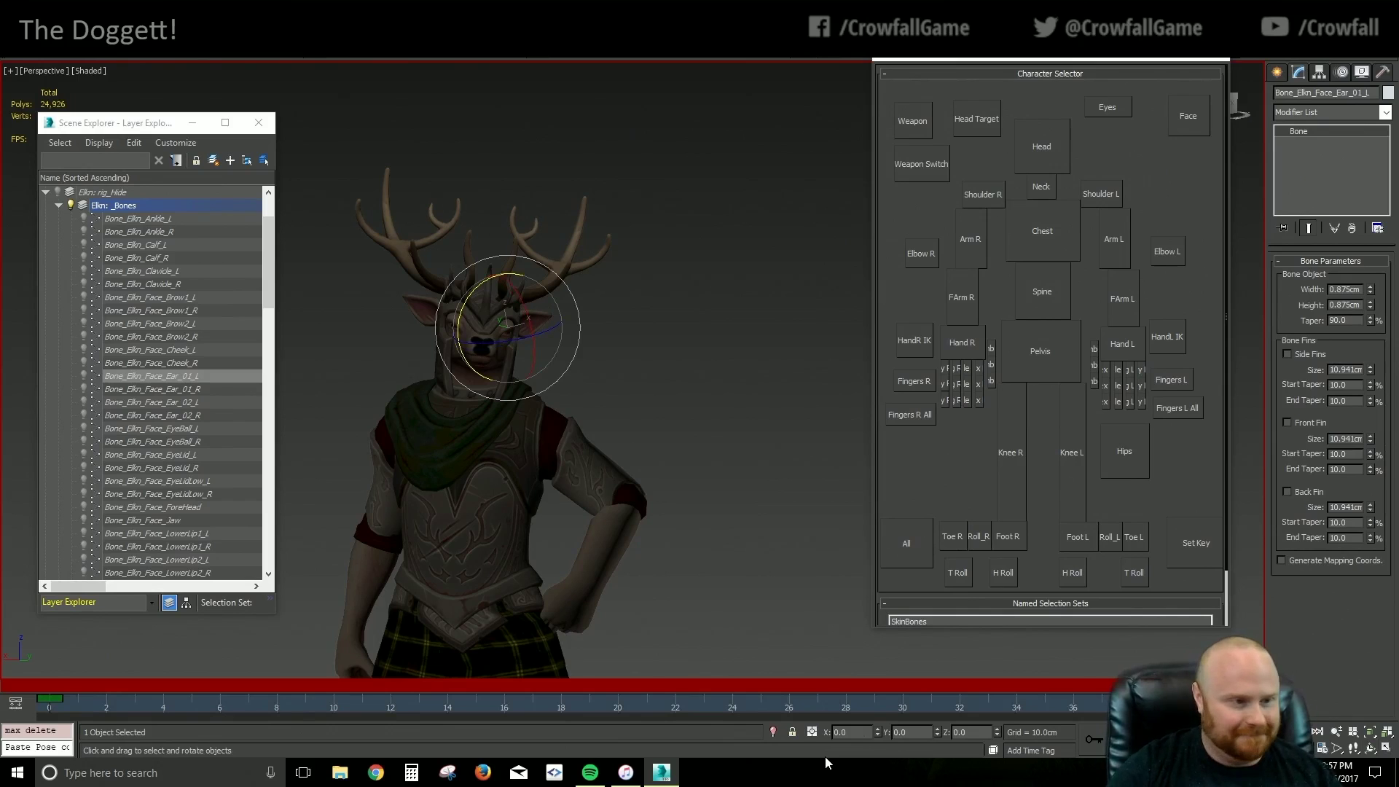
# Collapse the Elkn: _Bones layer's contents and clear the selection, framing the whole character from a three-quarter side angle
pyautogui.click(58, 207)
pyautogui.click(715, 411)
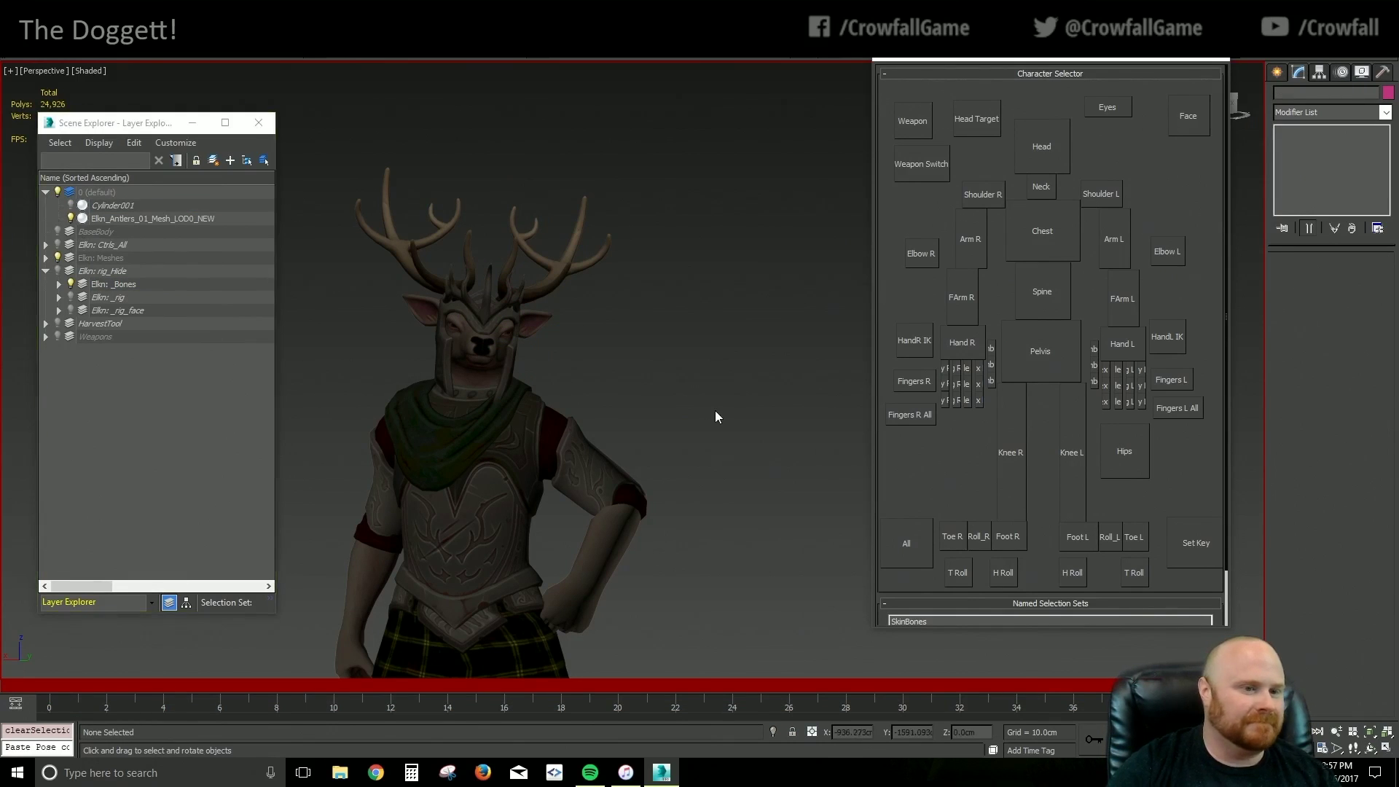
pyautogui.scroll(-3, 644, 436)
pyautogui.moveTo(736, 466); pyautogui.dragTo(681, 349, button='middle')
pyautogui.scroll(-4, 620, 445)
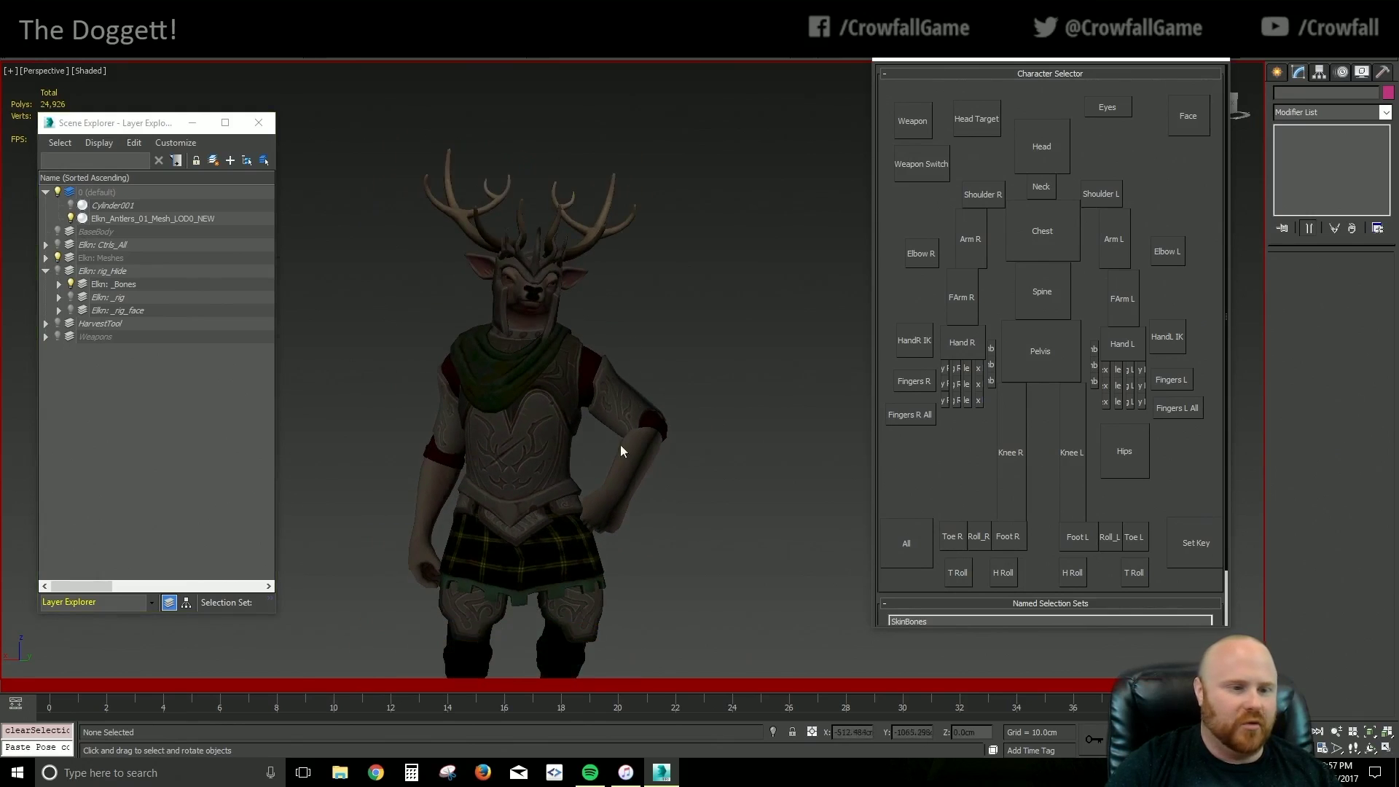
pyautogui.keyDown('alt'); pyautogui.moveTo(619, 446); pyautogui.dragTo(699, 441, button='middle'); pyautogui.keyUp('alt')
pyautogui.scroll(-1, 462, 485)
pyautogui.moveTo(463, 485); pyautogui.dragTo(618, 466, button='middle')
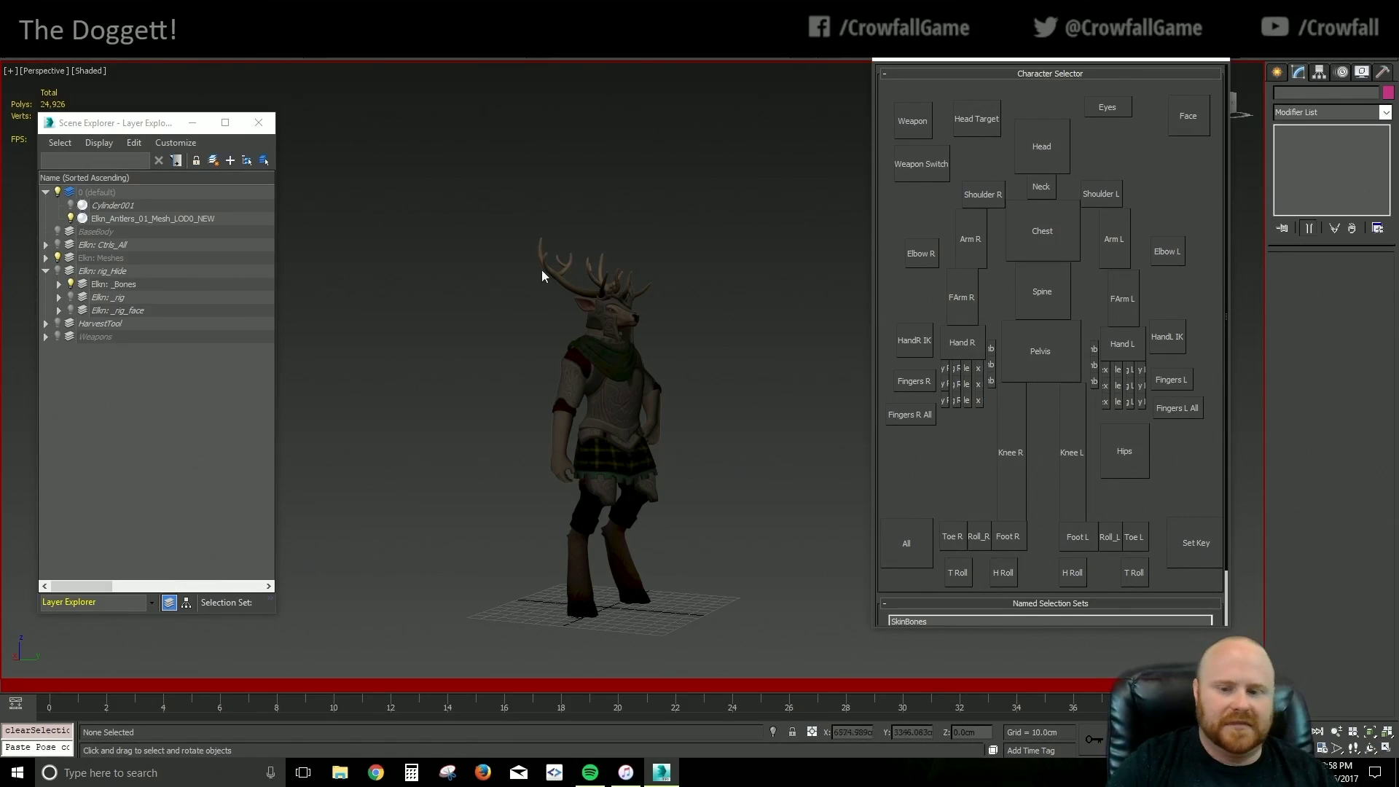
# Select the pelvis control and extend the active time range to end at frame 50
pyautogui.click(1062, 359)
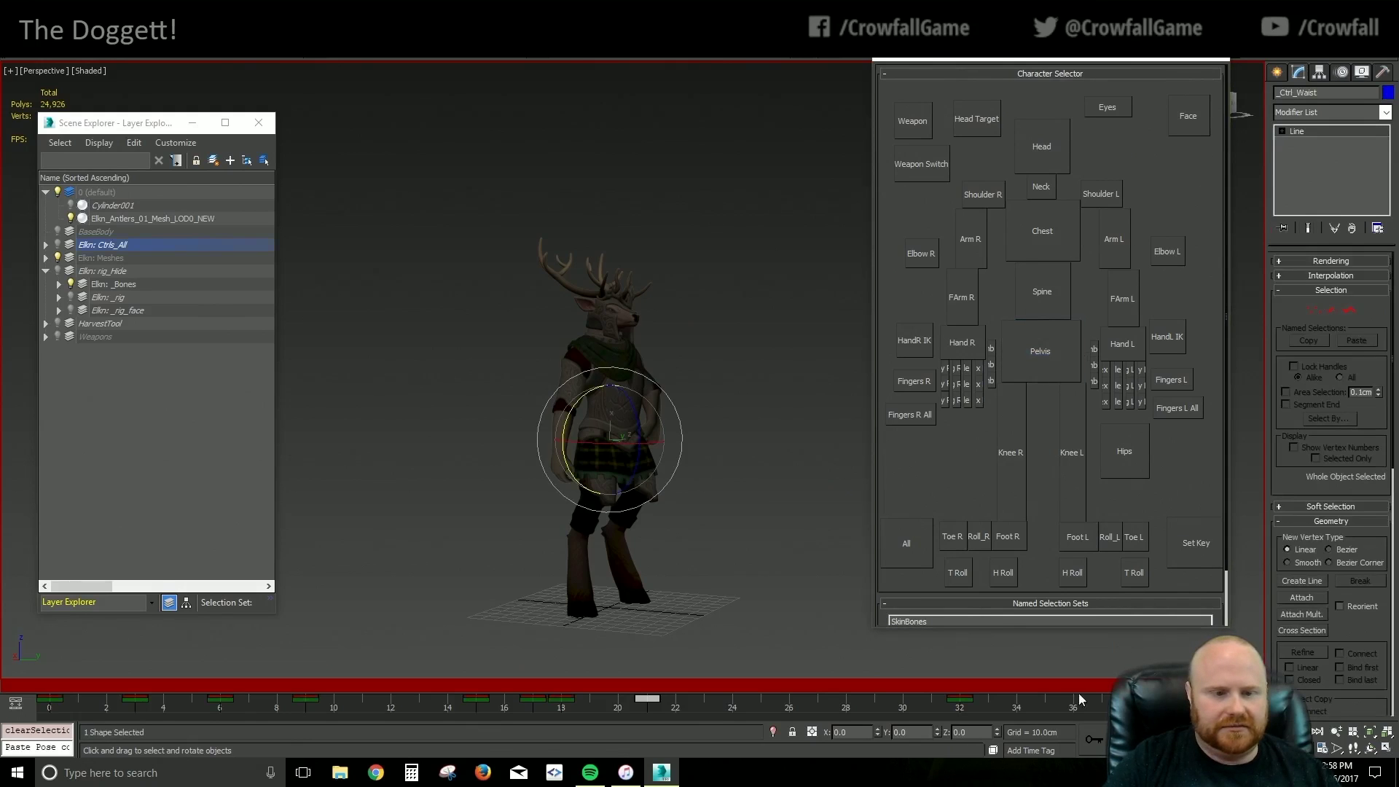
pyautogui.moveTo(1175, 687); pyautogui.dragTo(1129, 685)
pyautogui.keyDown('ctrl'); pyautogui.keyDown('alt'); pyautogui.moveTo(1158, 701); pyautogui.dragTo(914, 711, button='right'); pyautogui.keyUp('alt'); pyautogui.keyUp('ctrl')
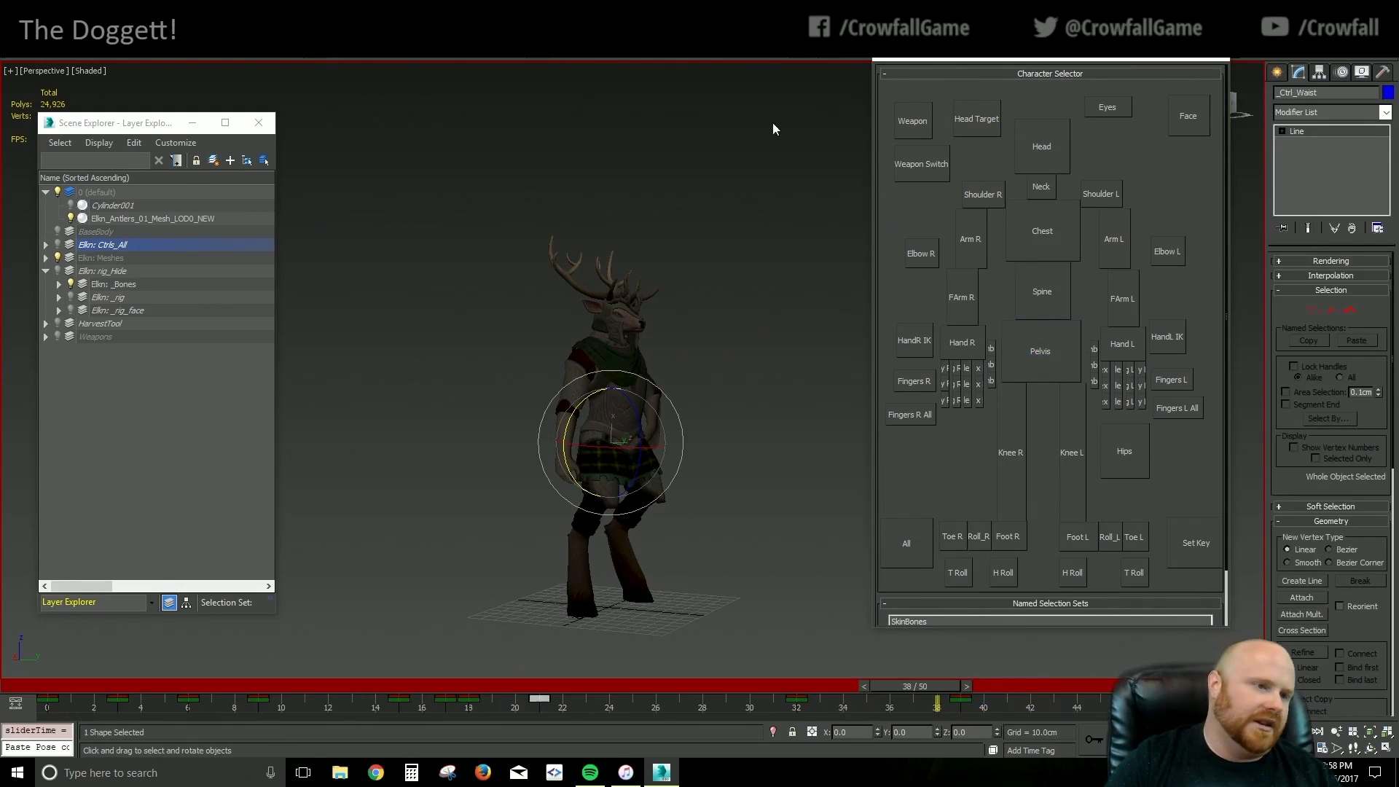
# Select every control in the Elkn: Ctrls_All layer and scrub the headbutt's recovery through to frame 41
pyautogui.doubleClick(106, 245)
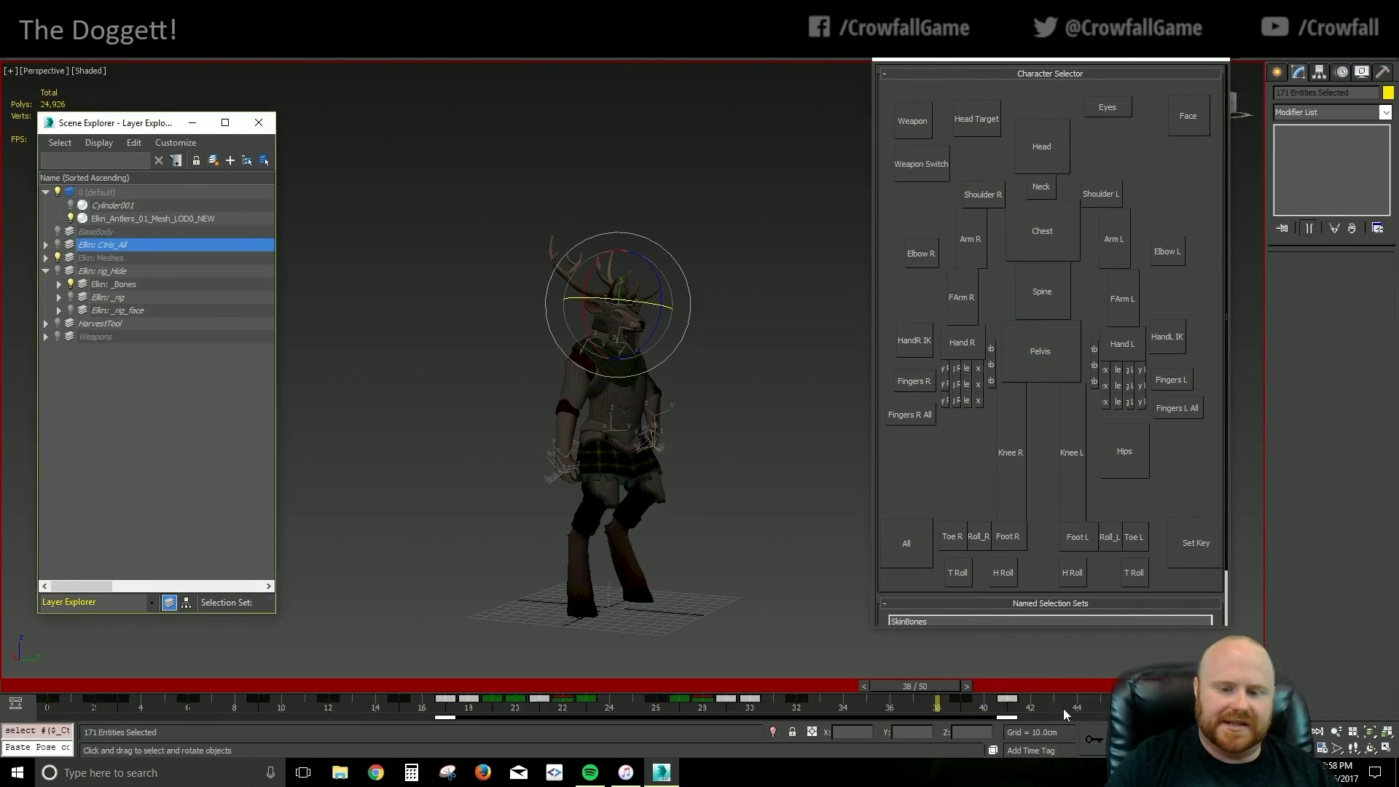
pyautogui.moveTo(1118, 686); pyautogui.dragTo(1197, 686)
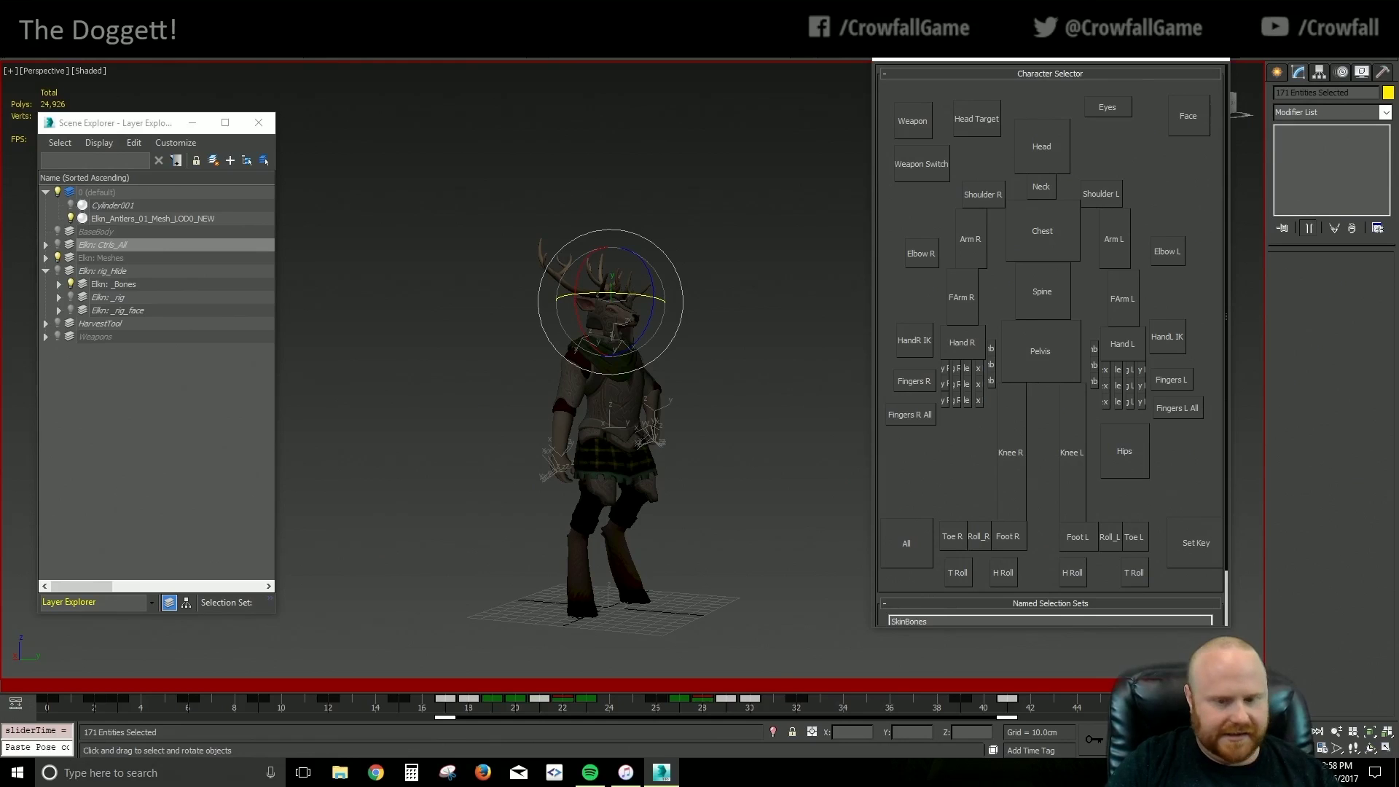
pyautogui.moveTo(964, 684); pyautogui.dragTo(800, 658)
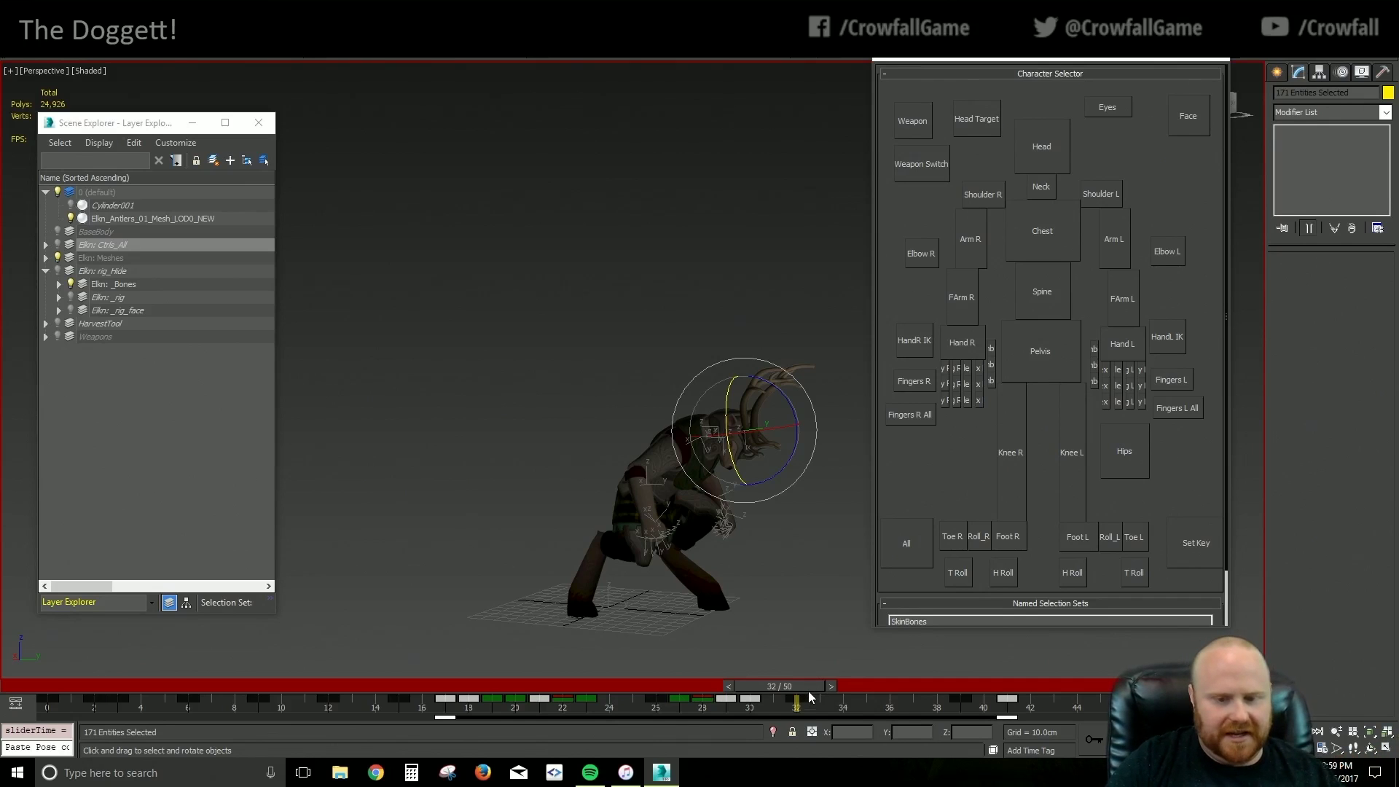
pyautogui.moveTo(805, 689); pyautogui.dragTo(1039, 679)
# At frame 41, move the pelvis control up about 3 cm and back about 2 cm, and review the recovery motion
pyautogui.click(1045, 343)
pyautogui.keyDown('alt'); pyautogui.moveTo(583, 474); pyautogui.dragTo(634, 456, button='middle'); pyautogui.keyUp('alt')
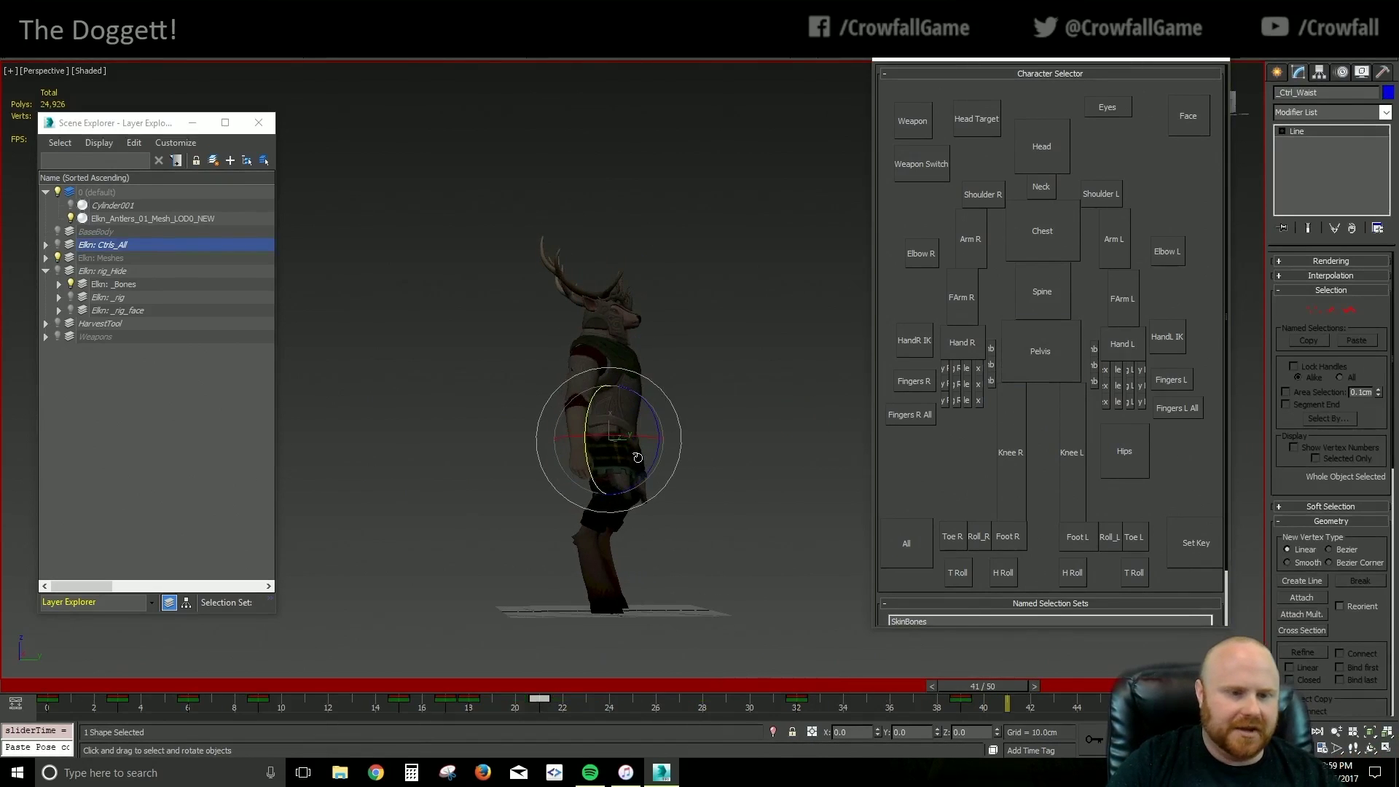
pyautogui.press('w')
pyautogui.moveTo(631, 426); pyautogui.dragTo(628, 422)
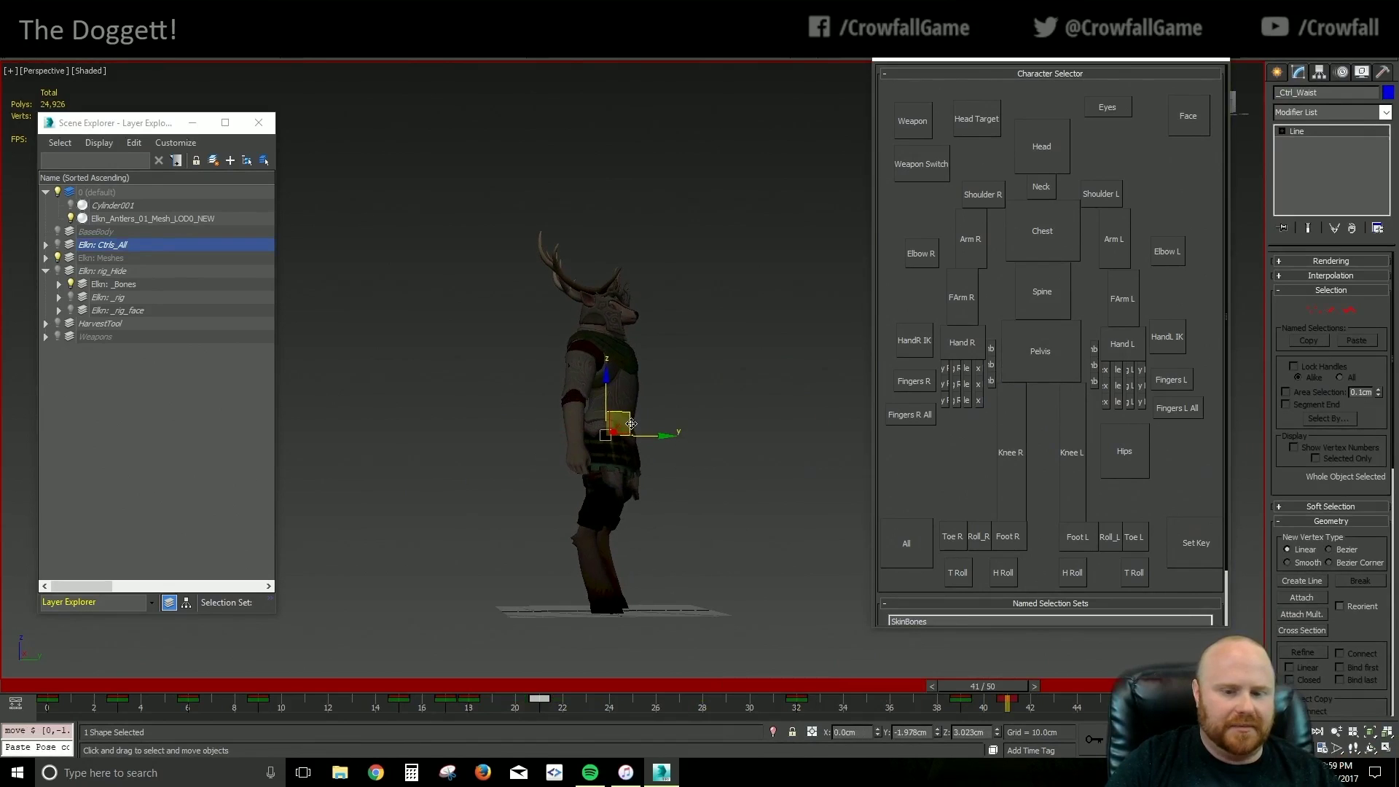
pyautogui.moveTo(1012, 706); pyautogui.dragTo(1195, 655)
pyautogui.keyDown('alt'); pyautogui.moveTo(597, 547); pyautogui.dragTo(538, 564, button='middle'); pyautogui.keyUp('alt')
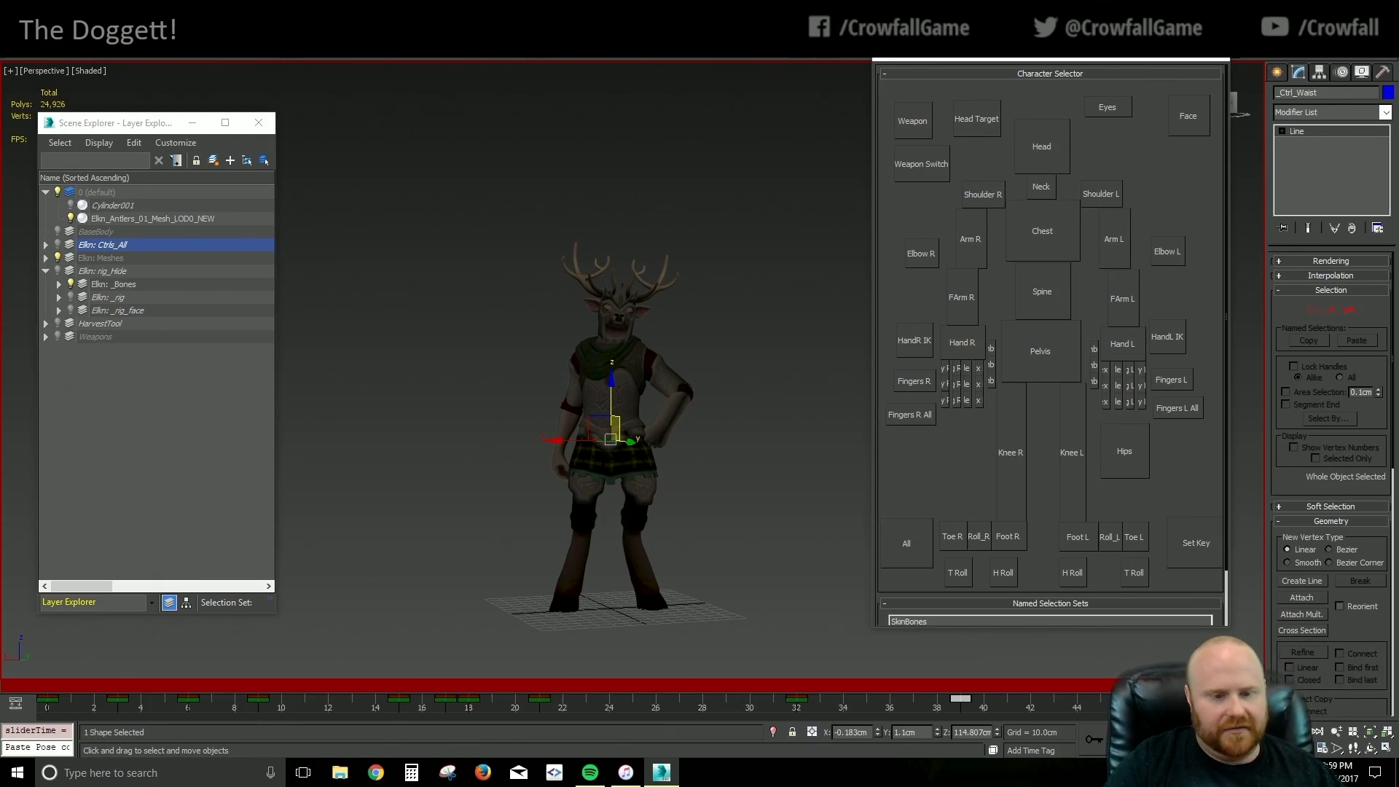
# Shift the left foot control's last two keys three frames earlier, to frames 36 and 38, and scrub back to frame 24
pyautogui.moveTo(692, 696); pyautogui.dragTo(992, 710)
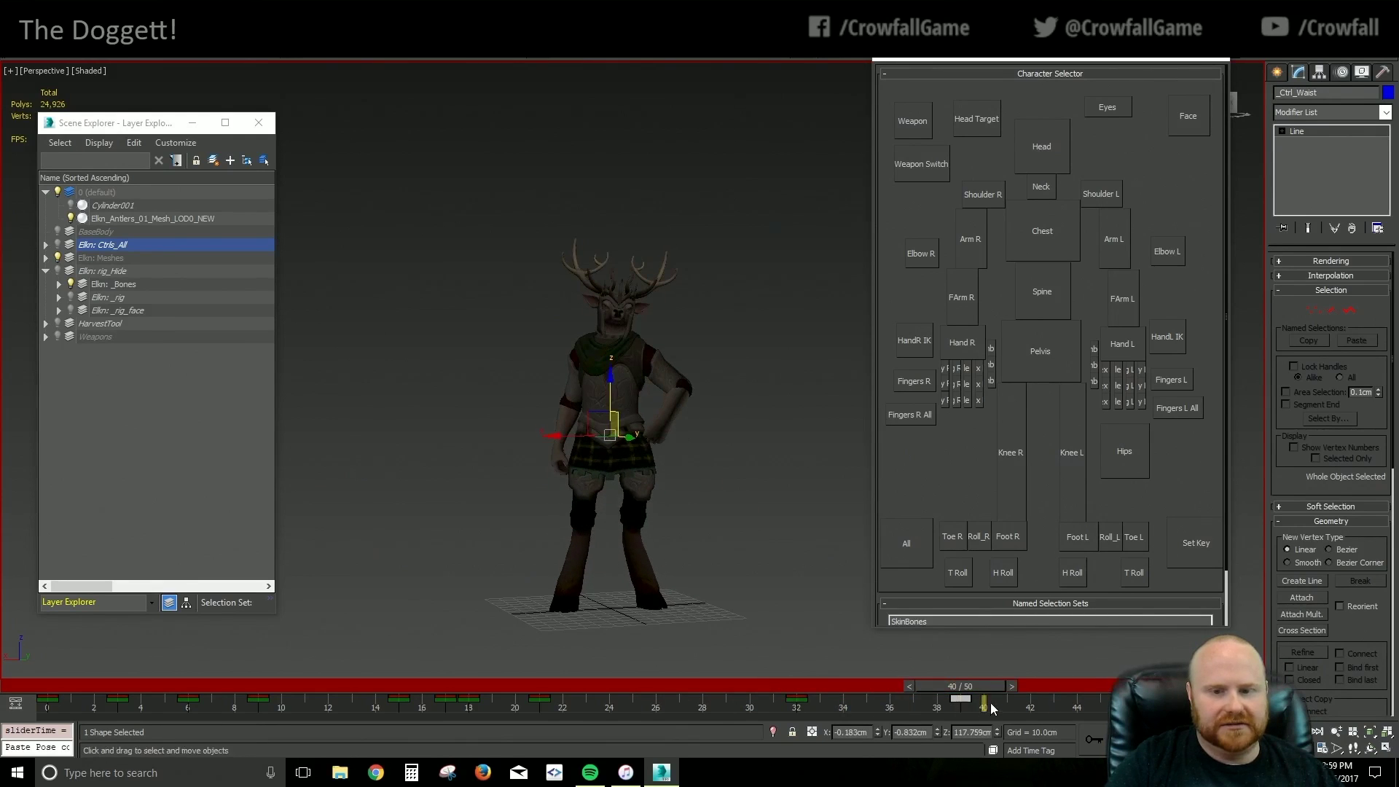
pyautogui.click(1073, 546)
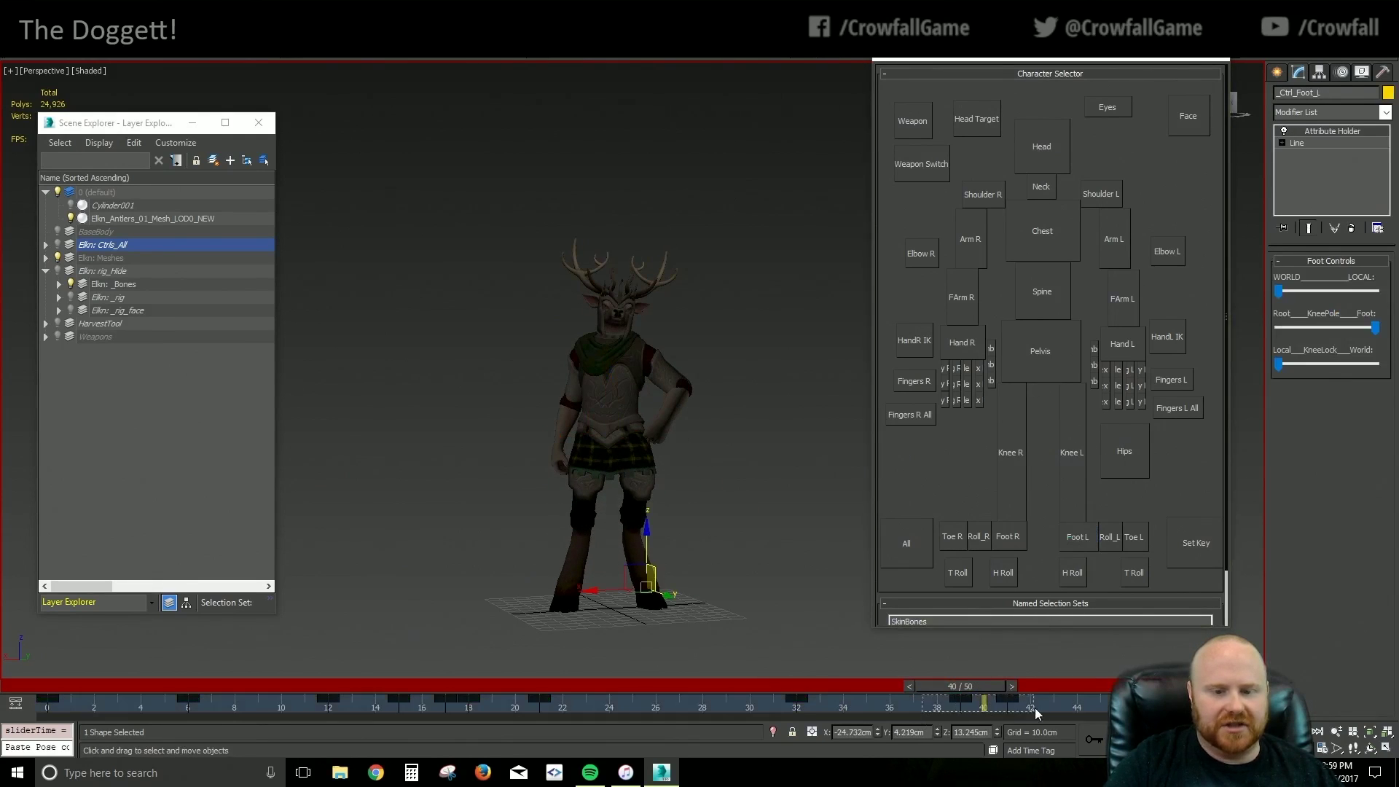
pyautogui.moveTo(1006, 700); pyautogui.dragTo(939, 711)
pyautogui.moveTo(761, 694); pyautogui.dragTo(598, 686)
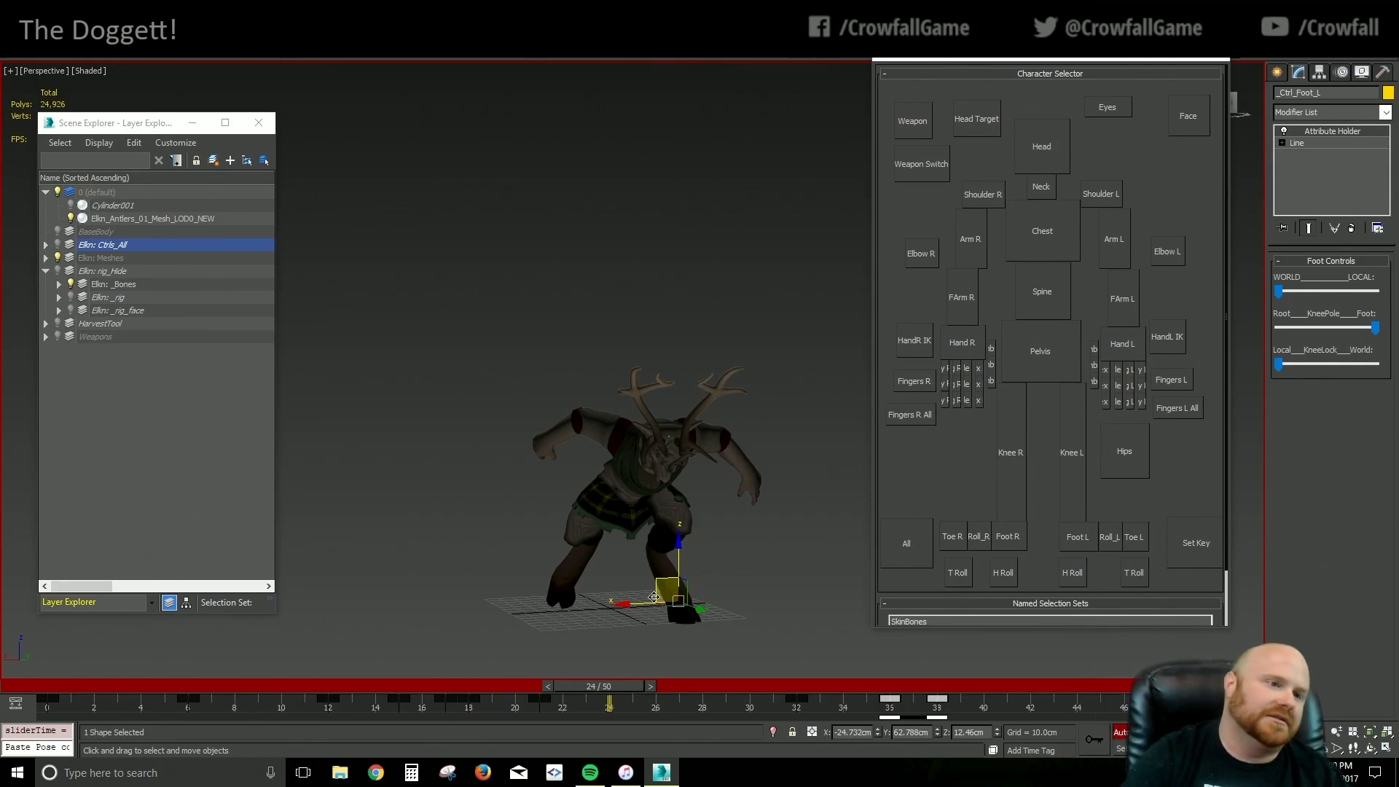
# Close the Layer Explorer and Character Selector windows, and save the scene with nothing selected
pyautogui.click(259, 123)
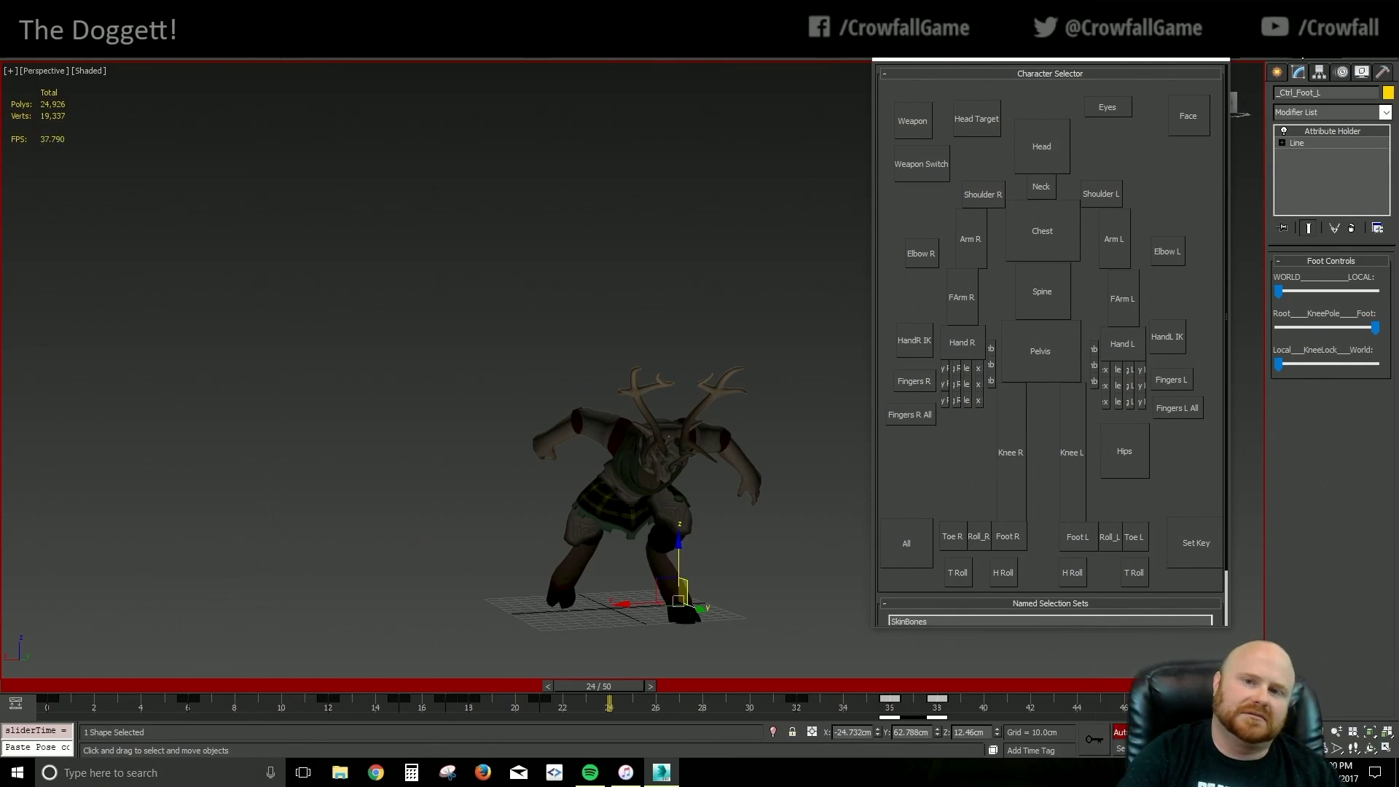
pyautogui.click(1214, 51)
pyautogui.moveTo(886, 531)
pyautogui.keyDown('alt'); pyautogui.mouseDown(button='middle')
pyautogui.moveTo(831, 510)
pyautogui.moveTo(881, 522)
pyautogui.mouseUp(button='middle'); pyautogui.keyUp('alt')
pyautogui.click(969, 556)
pyautogui.keyDown('alt'); pyautogui.moveTo(968, 556); pyautogui.dragTo(930, 562, button='middle'); pyautogui.keyUp('alt')
pyautogui.hotkey('ctrl', 's')
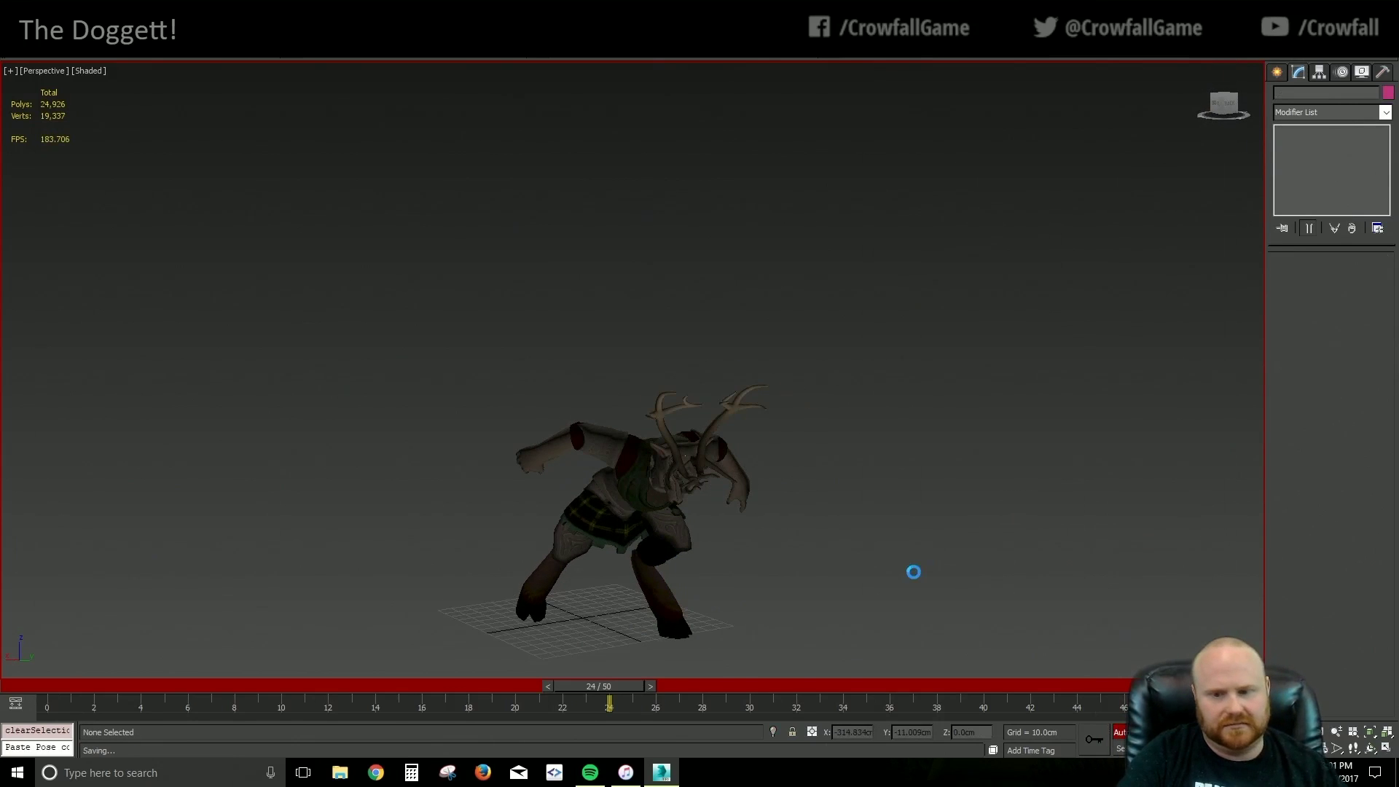
# Play the headbutt animation and examine the motion from the side, back and front before stopping playback
pyautogui.press('/')
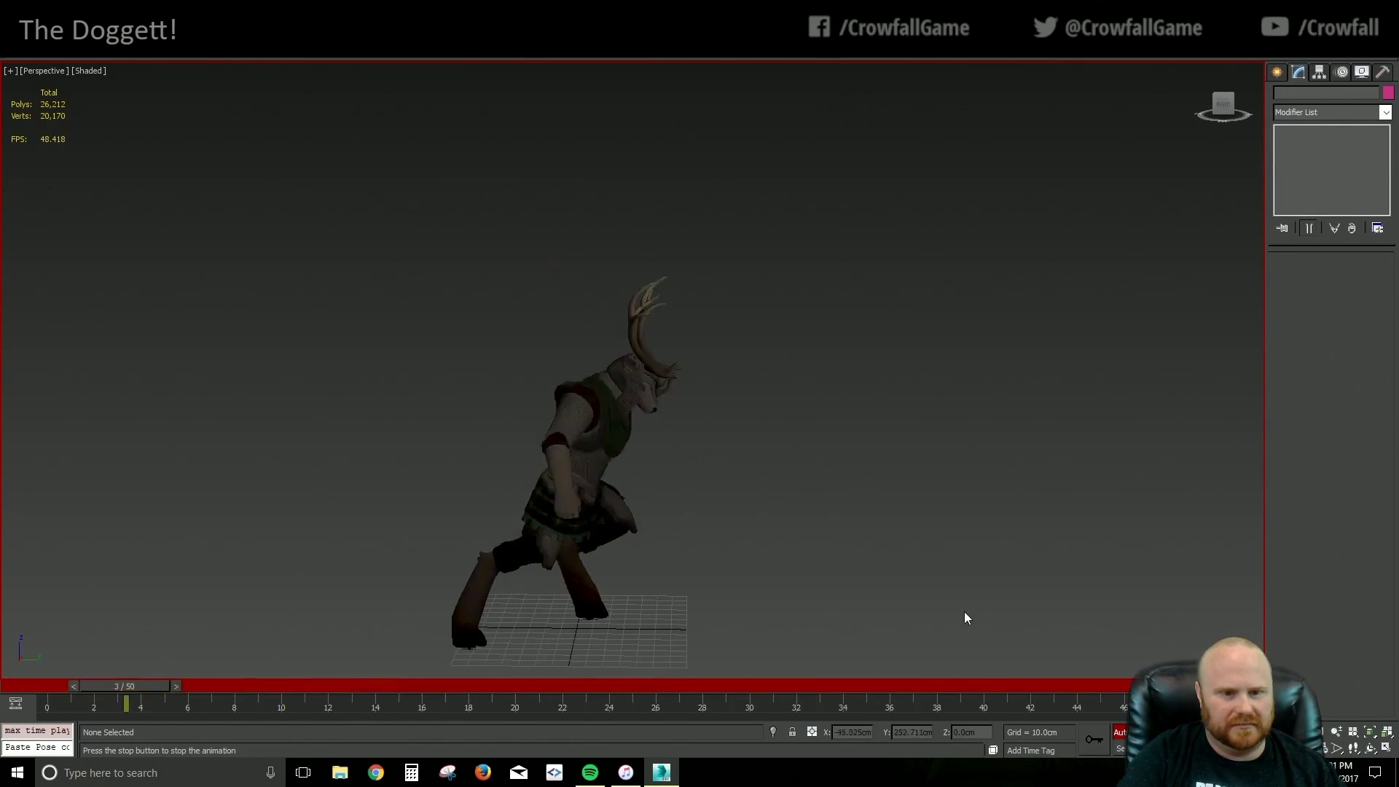
pyautogui.keyDown('alt'); pyautogui.moveTo(902, 611); pyautogui.dragTo(1046, 605, button='middle'); pyautogui.keyUp('alt')
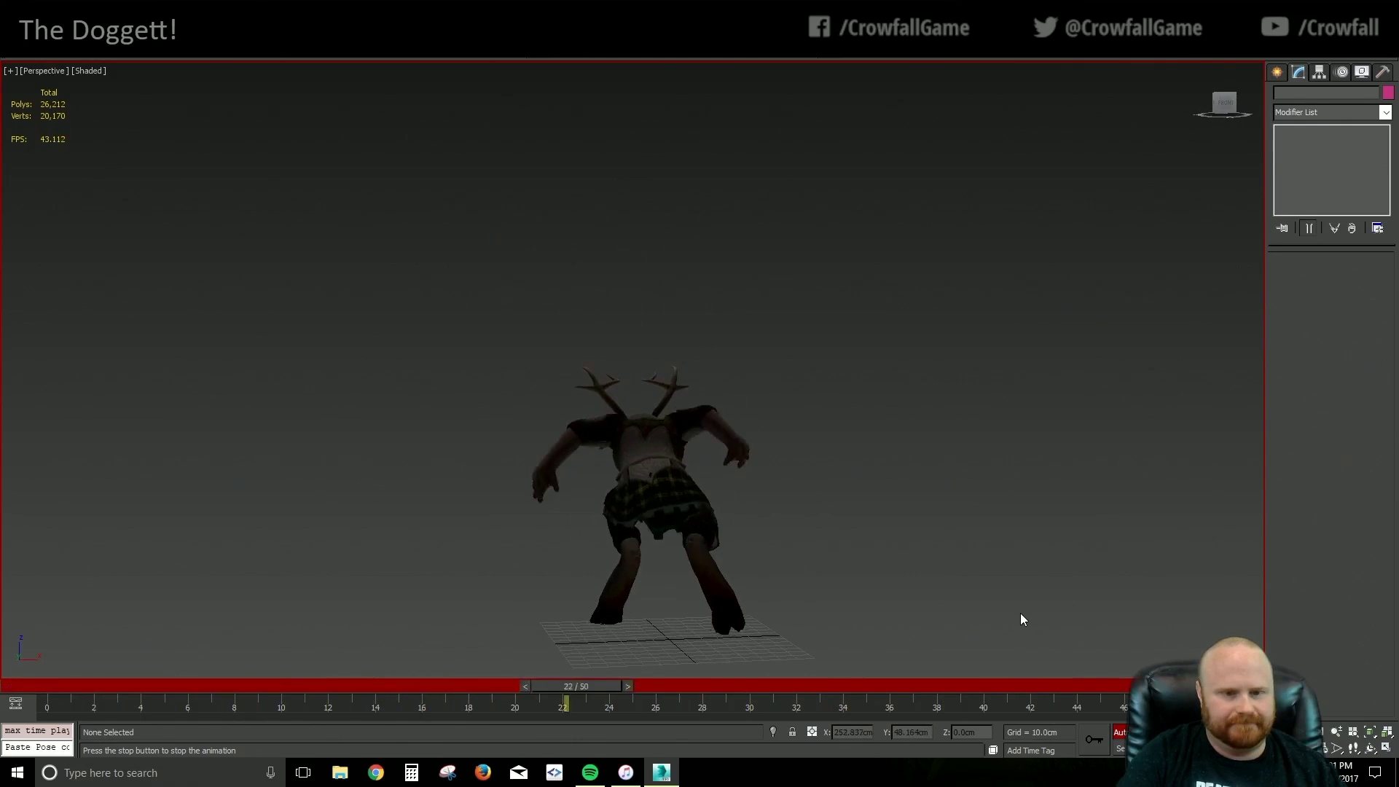
pyautogui.keyDown('alt'); pyautogui.moveTo(831, 552); pyautogui.dragTo(980, 548, button='middle'); pyautogui.keyUp('alt')
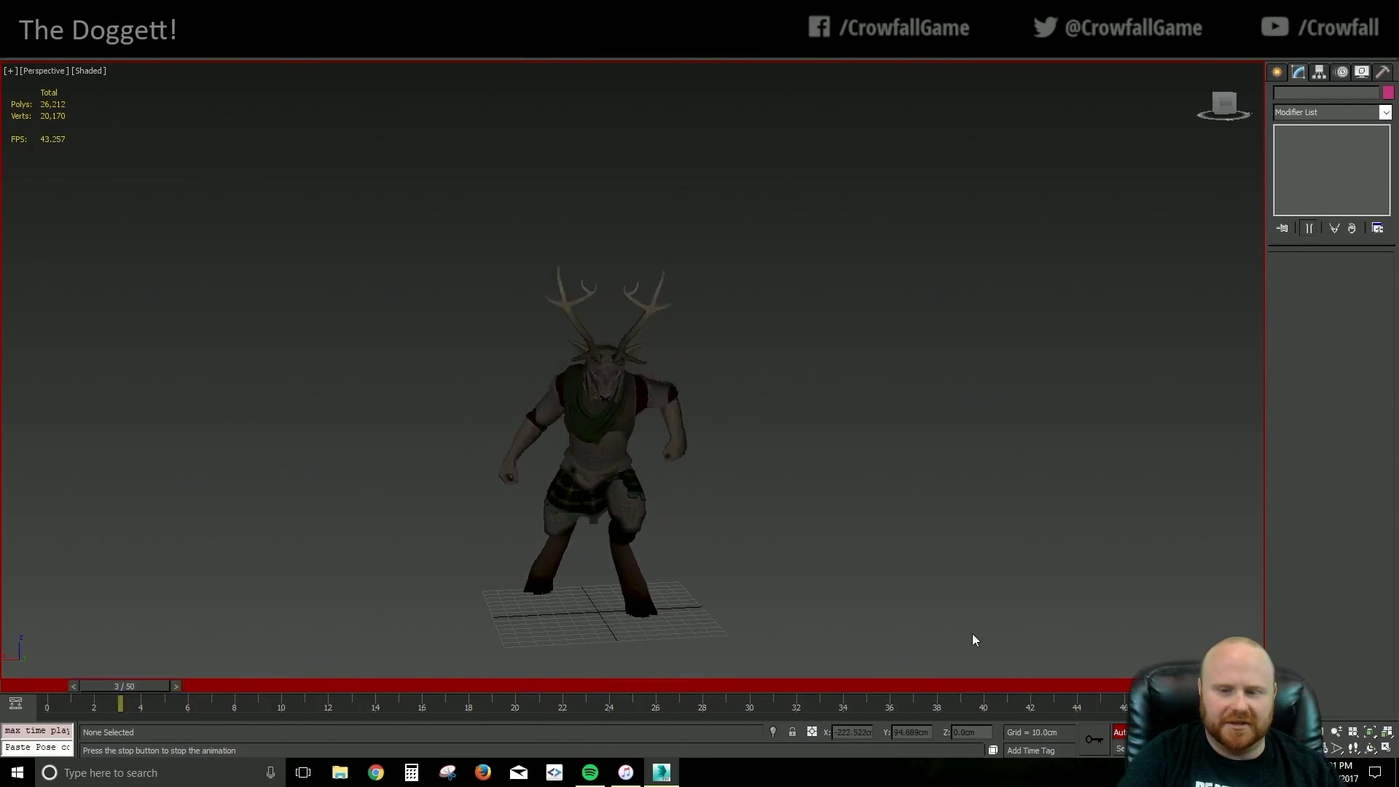
pyautogui.press('/')
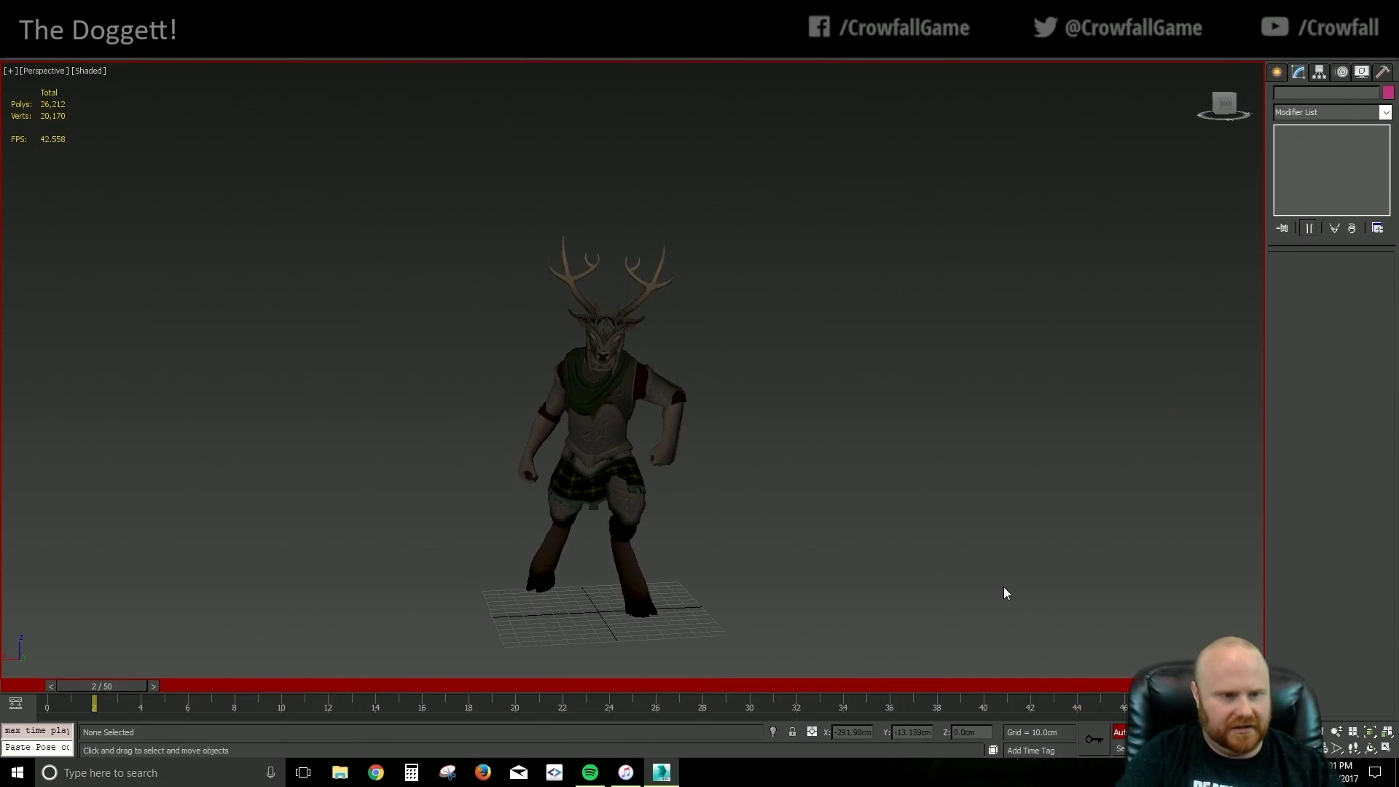
# Hide the Elkn: rig_Hide layer in the Layer Explorer and close the explorer
pyautogui.press('l')
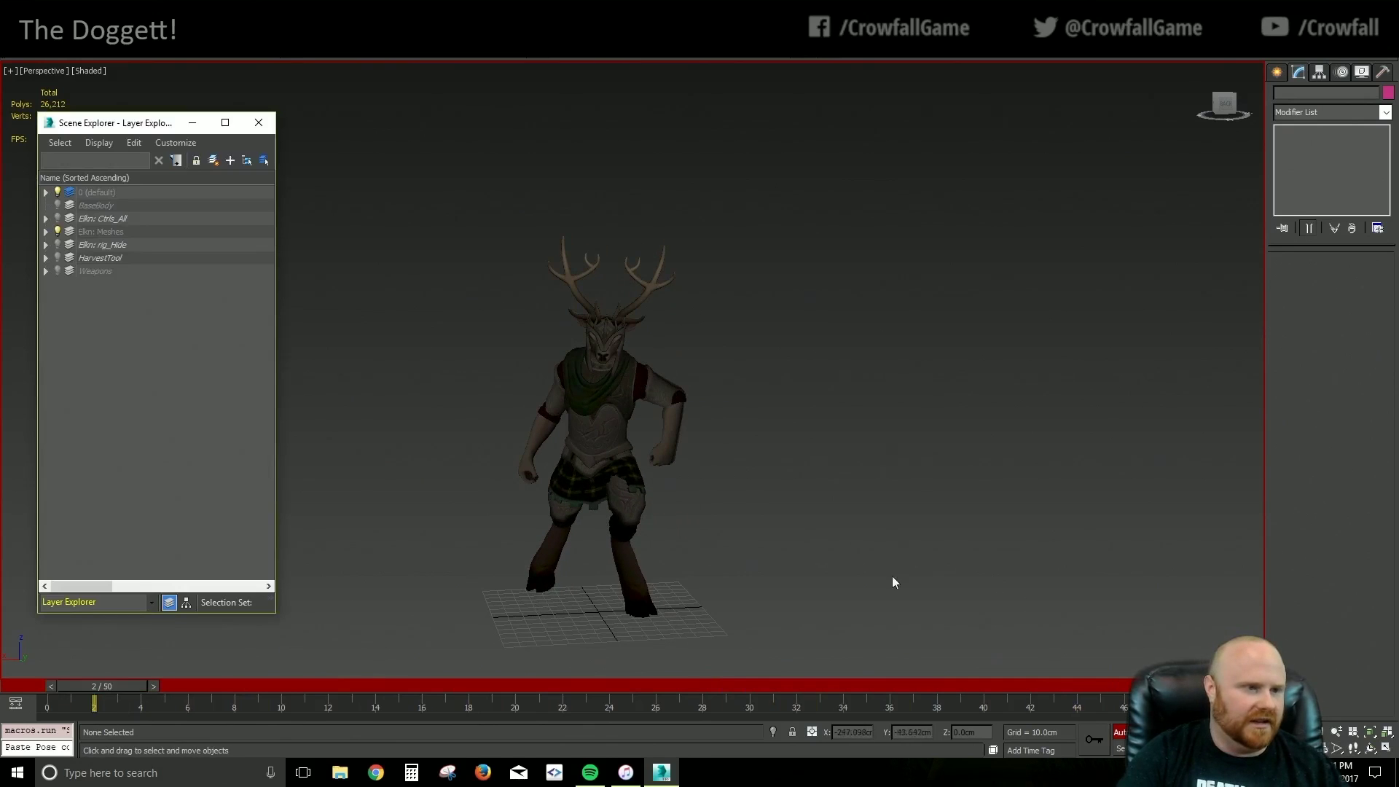
pyautogui.click(57, 245)
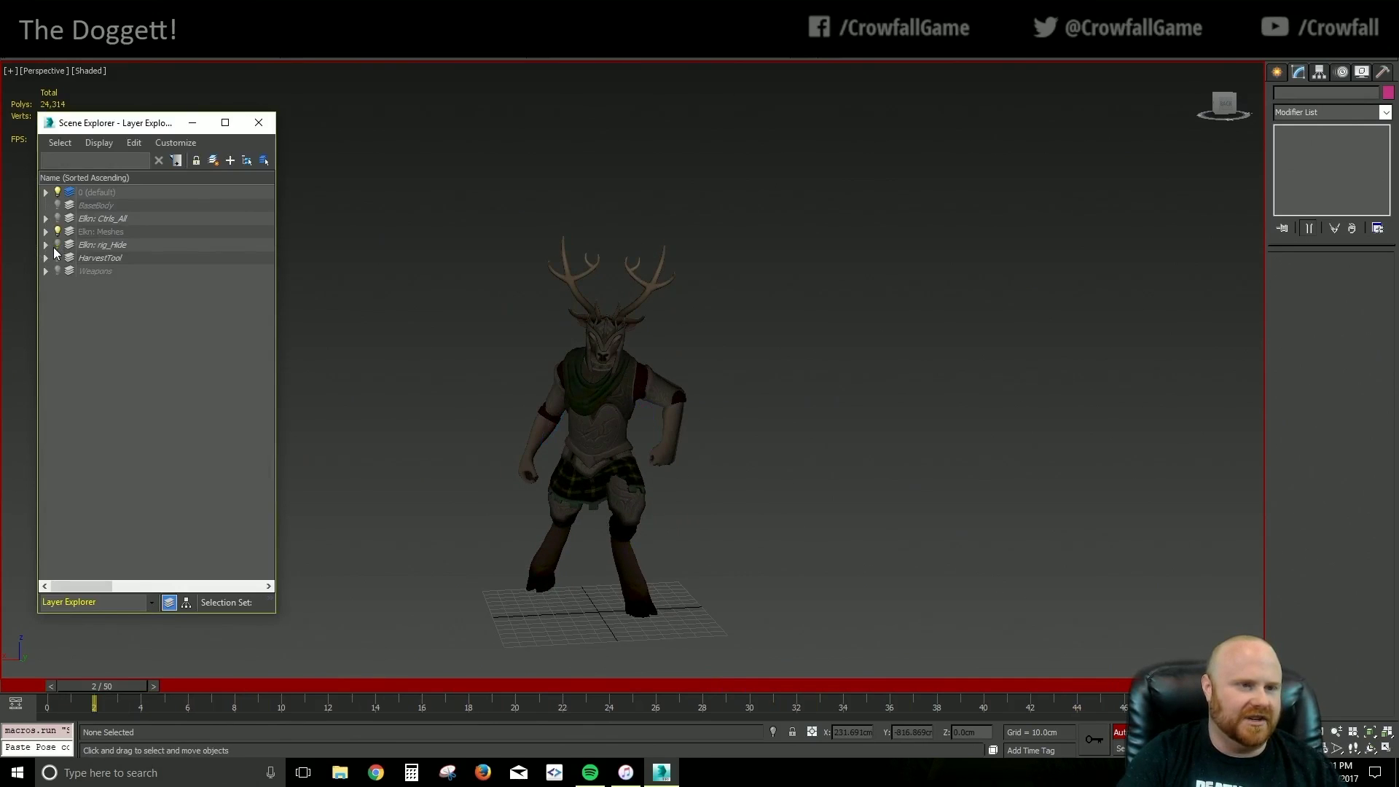
pyautogui.click(259, 123)
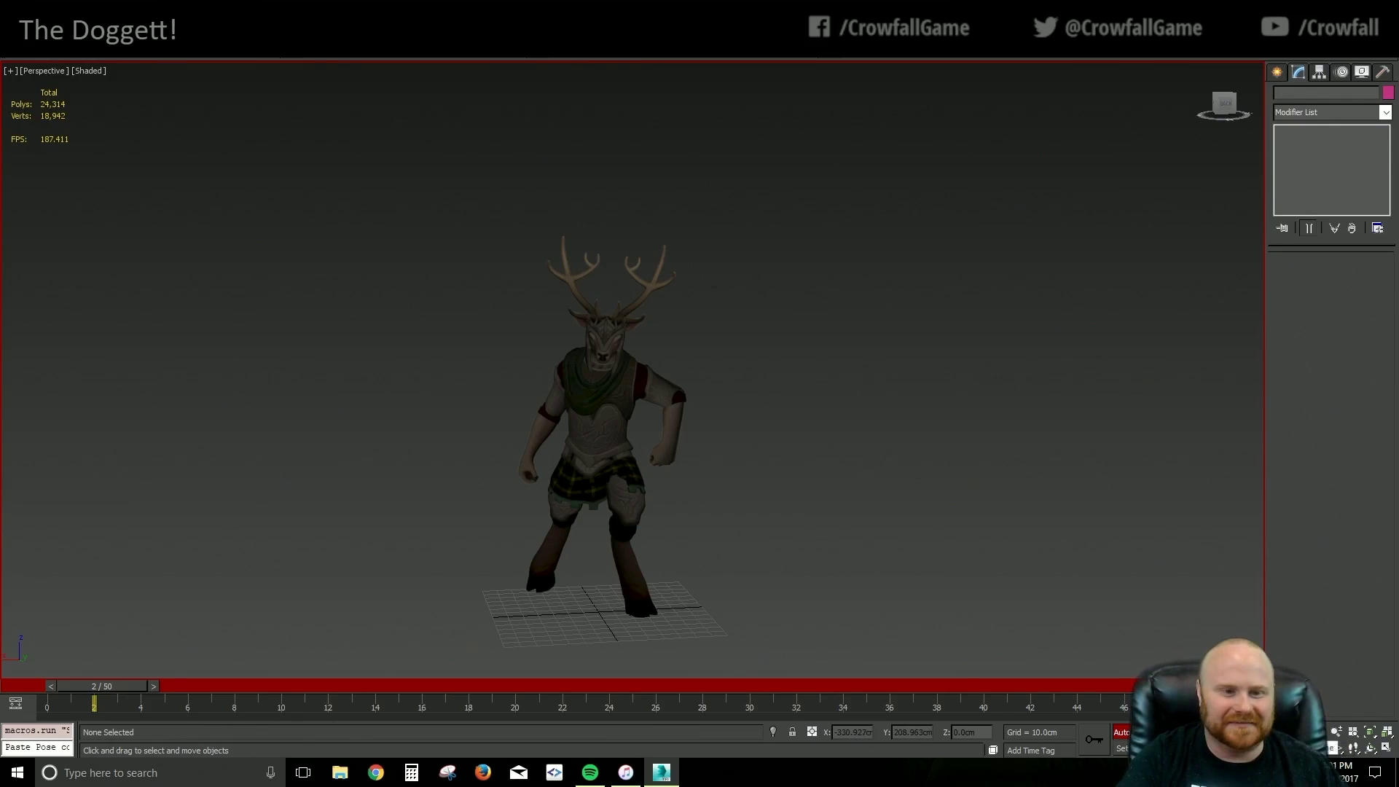
# Replay the headbutt from slightly different front angles to check the character's poses, and stop playback
pyautogui.click(1278, 732)
pyautogui.keyDown('alt'); pyautogui.moveTo(744, 554); pyautogui.dragTo(676, 553, button='middle'); pyautogui.keyUp('alt')
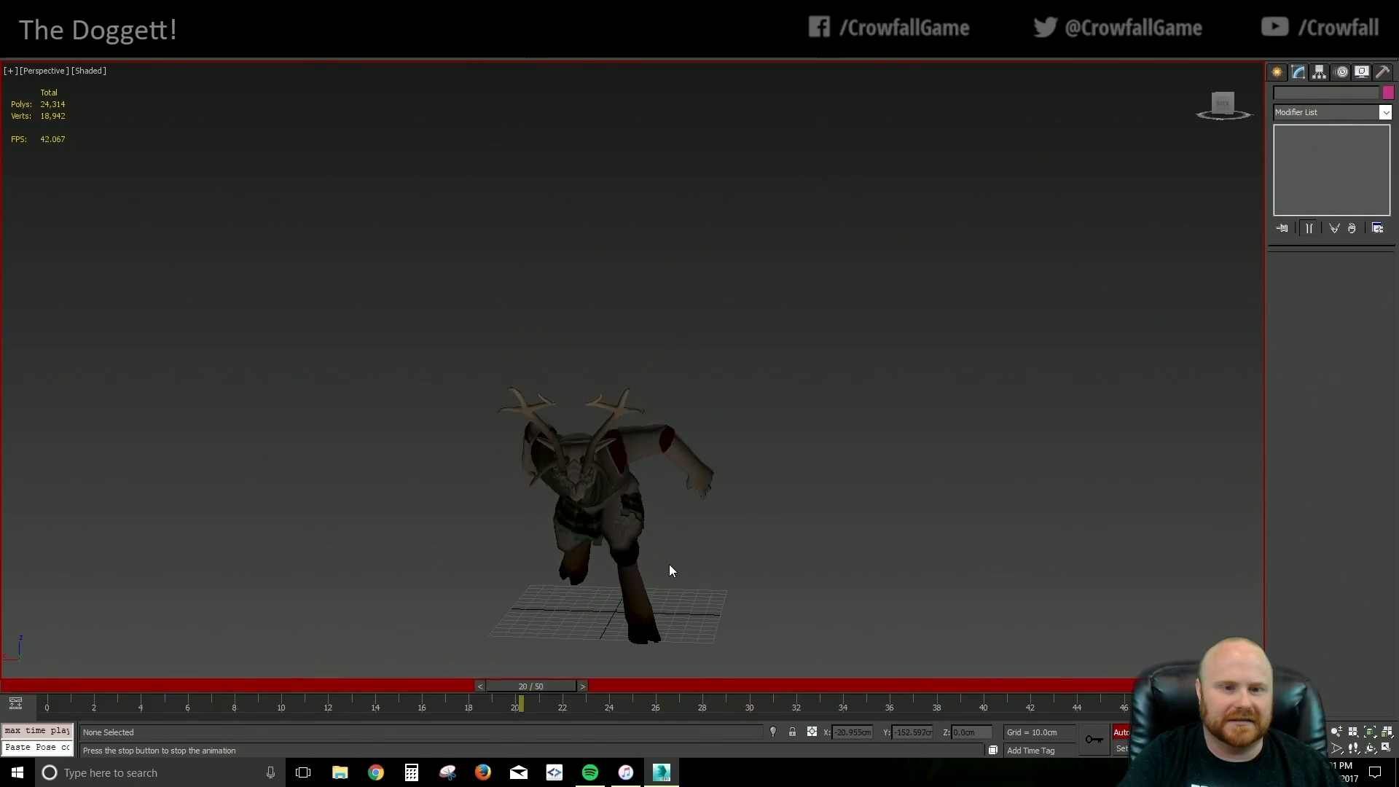
pyautogui.keyDown('alt'); pyautogui.moveTo(586, 555); pyautogui.dragTo(643, 572, button='middle'); pyautogui.keyUp('alt')
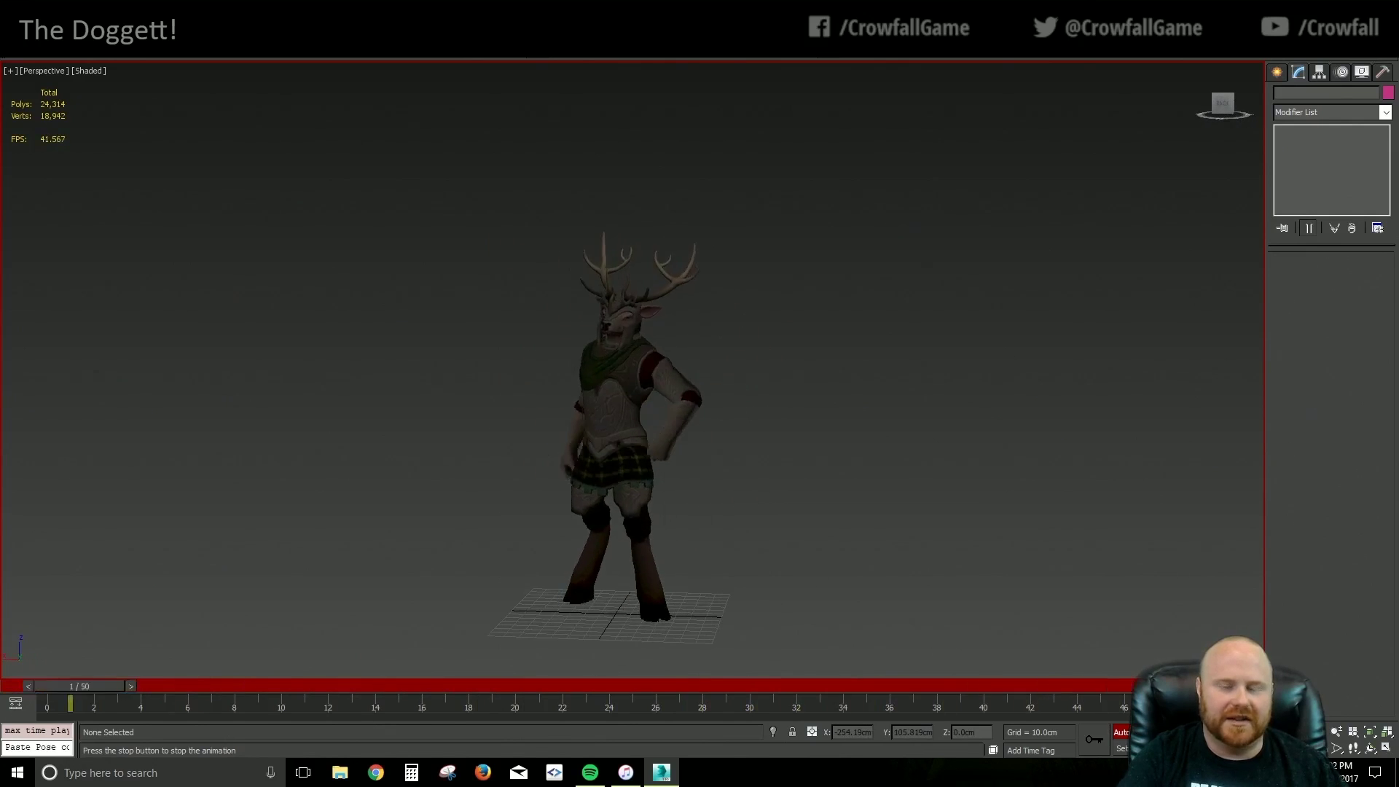
pyautogui.click(1268, 732)
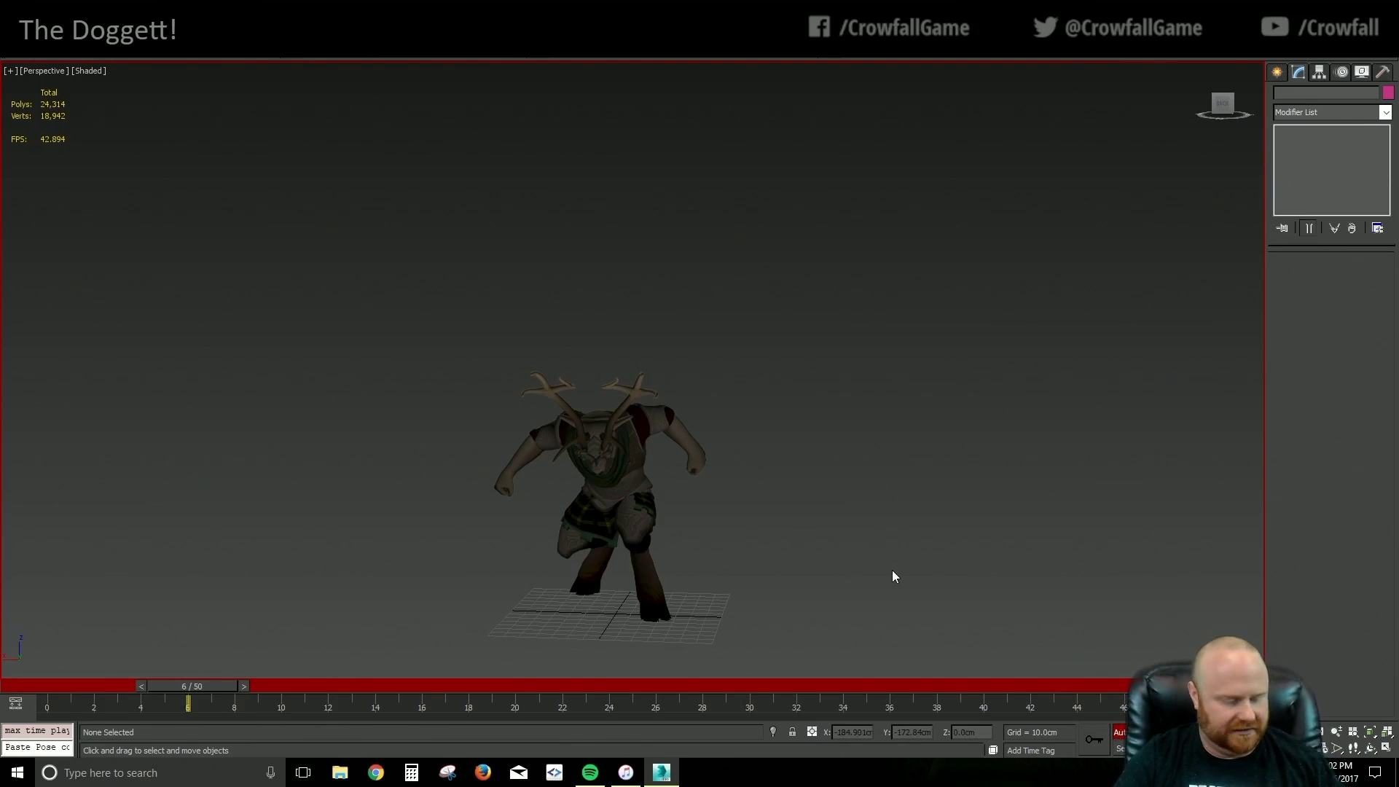
# Save the scene and play the animation again, viewed from the character's side
pyautogui.hotkey('ctrl', 's')
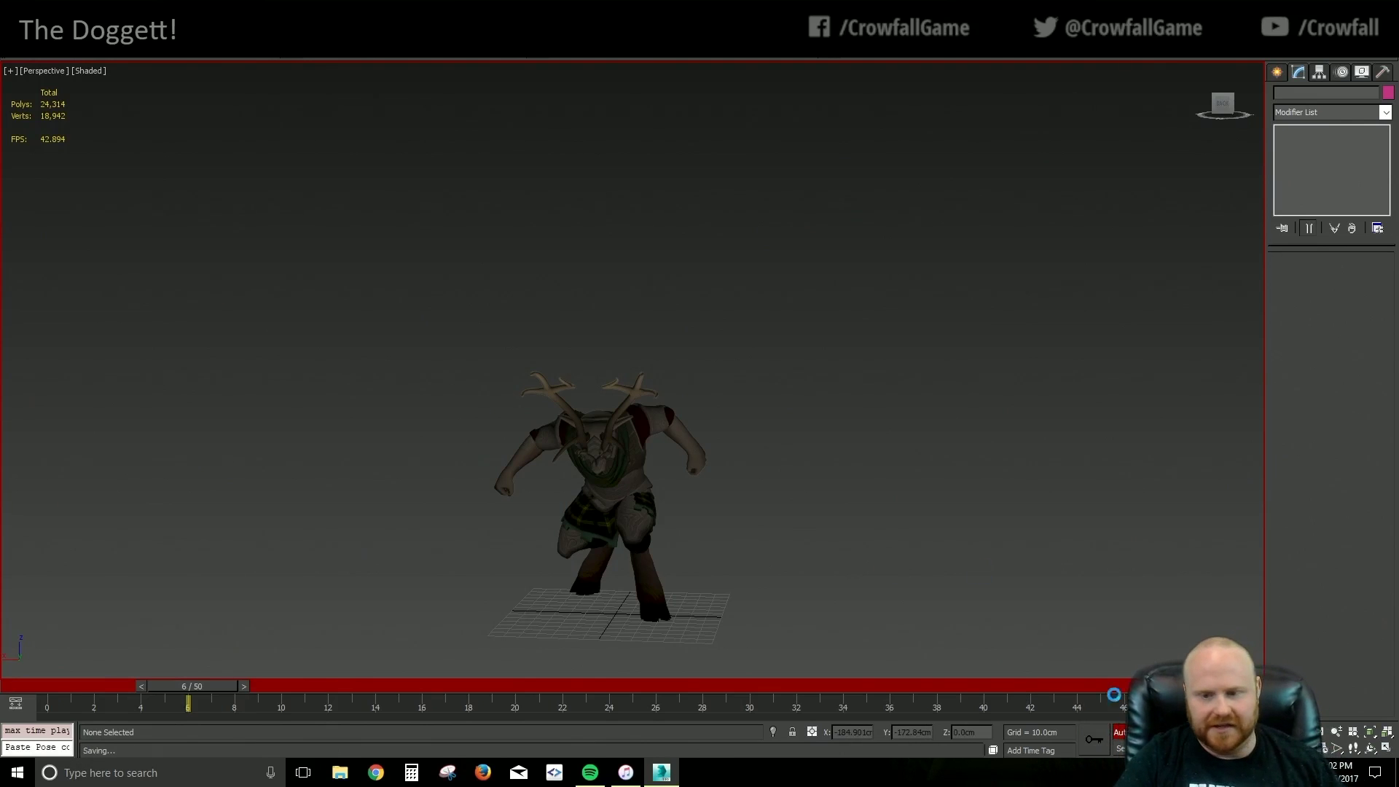
pyautogui.press('/')
pyautogui.keyDown('alt'); pyautogui.moveTo(840, 560); pyautogui.dragTo(930, 552, button='middle'); pyautogui.keyUp('alt')
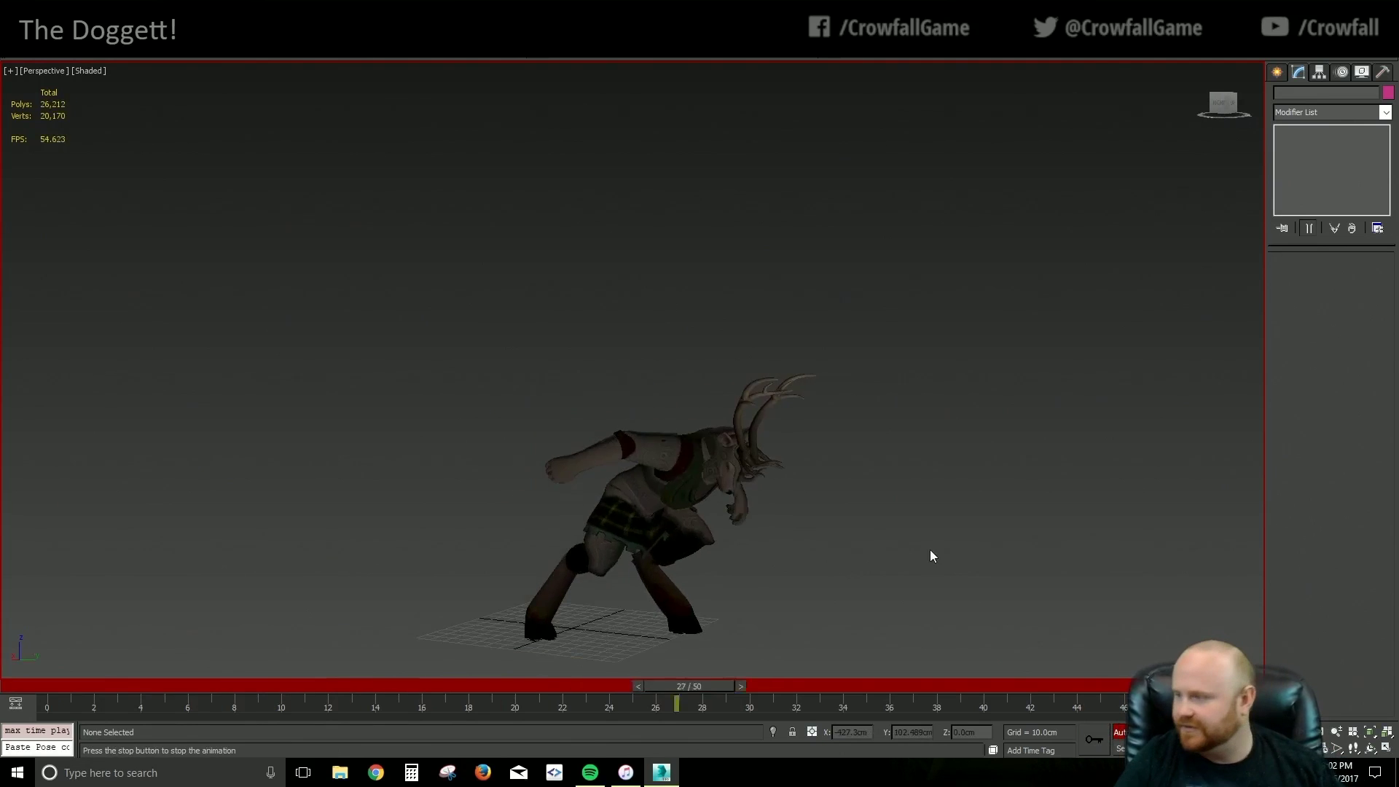